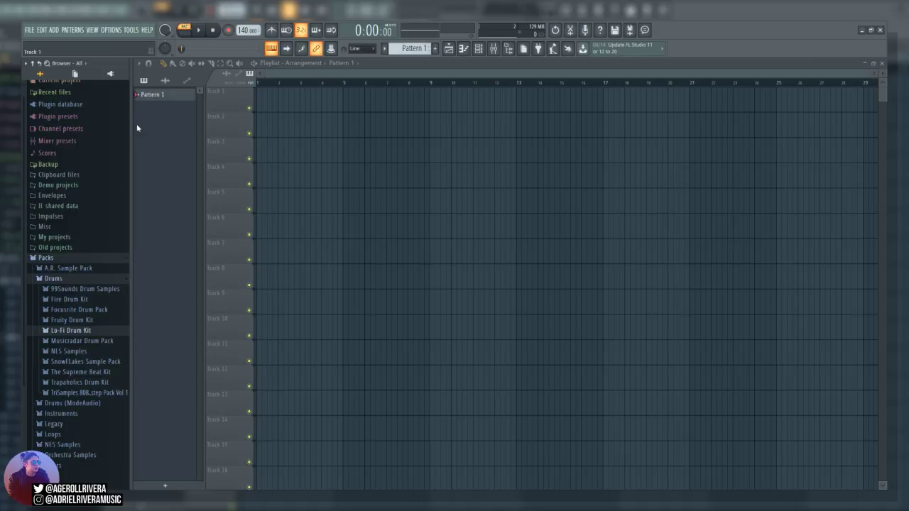
Open the Lo-Fi Drum Kit's kick folder in the browser and audition kick 01, kick 02 and kick 03
left_click(74, 320)
left_click(75, 322)
left_click(74, 330)
left_click(72, 360)
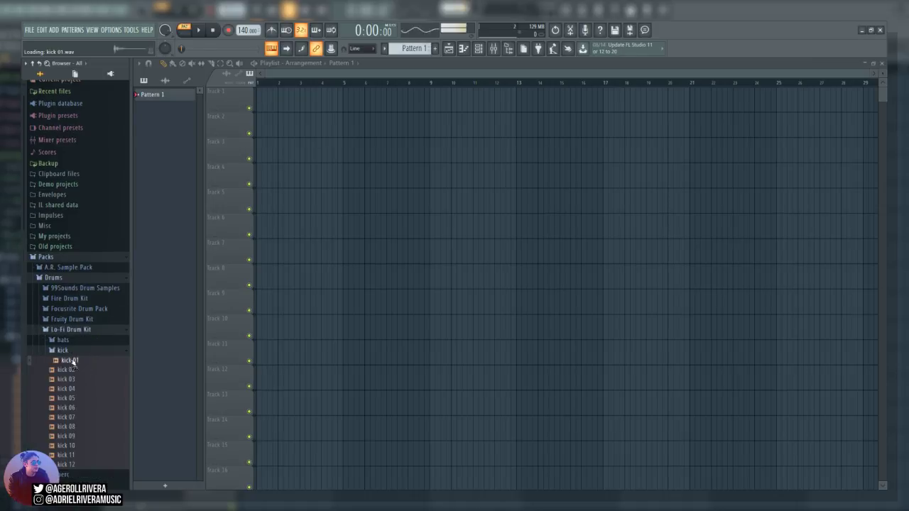
left_click(72, 351)
left_click(72, 351)
left_click(73, 369)
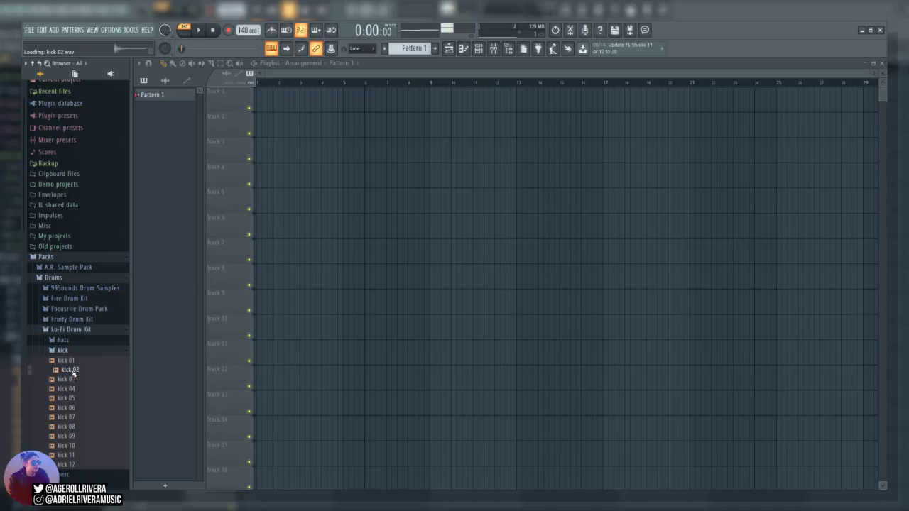
left_click(74, 380)
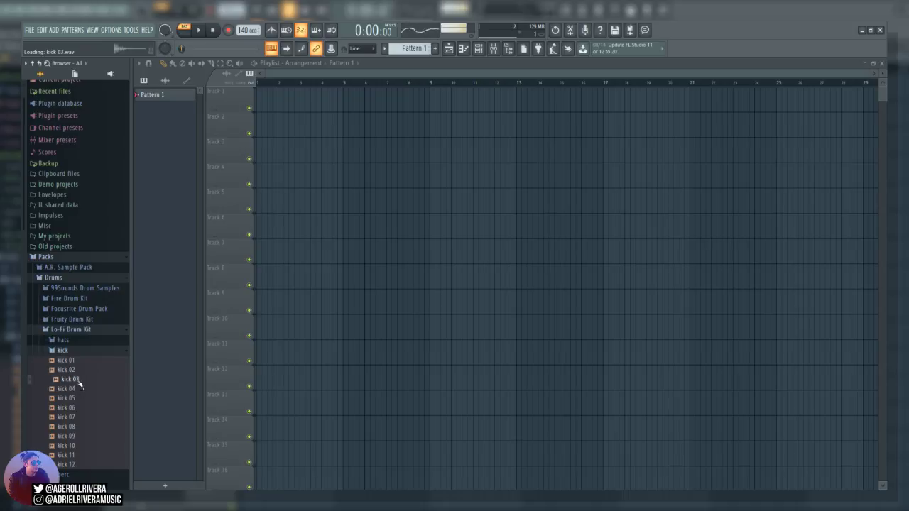
Show the channel rack, collapse the Lo-Fi Drum Kit folder and replace the Sampler channel with the FPC drum machine
left_click(478, 49)
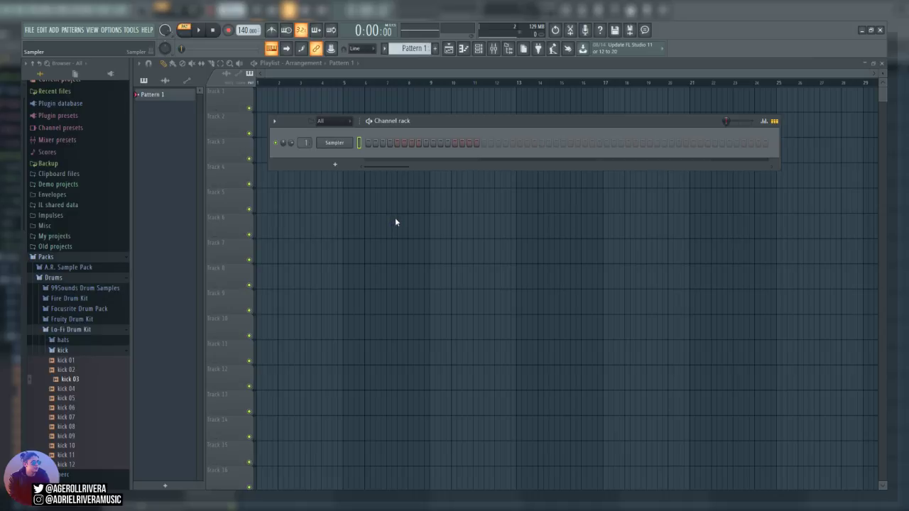
left_click(77, 330)
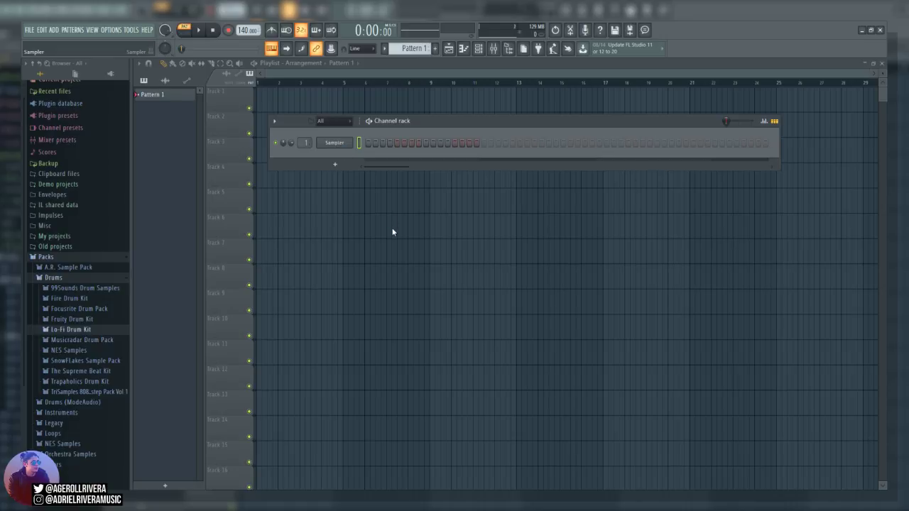
left_click(466, 142)
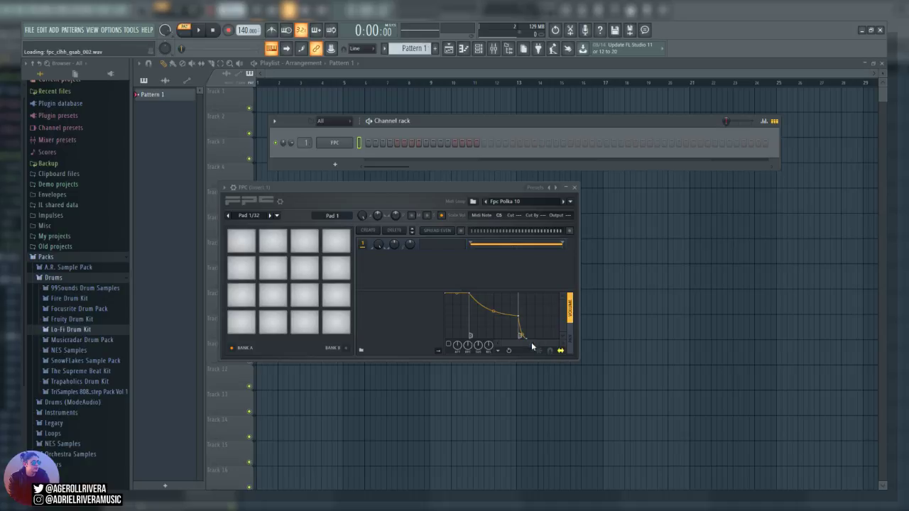
Try FPC's Crash pad and load the Empty preset to clear all pads
left_click(243, 244)
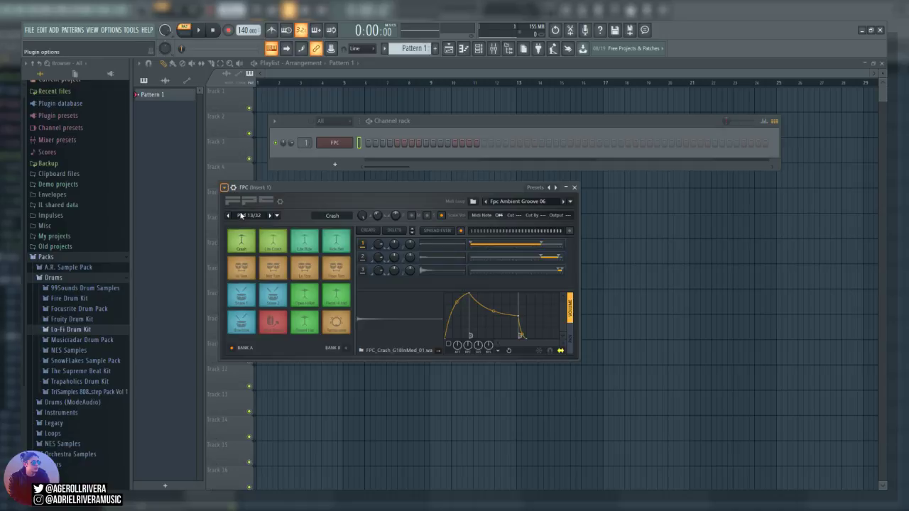
left_click(347, 225)
left_click(254, 249)
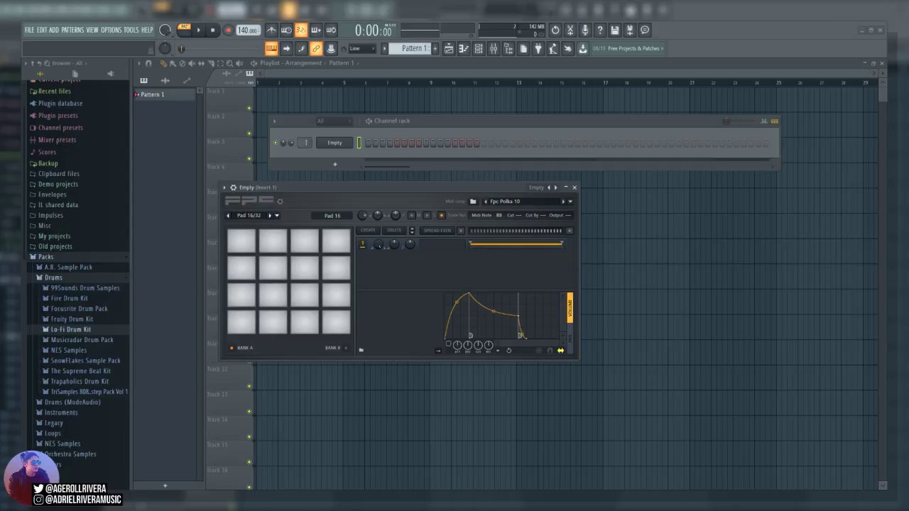
Audition samples in the Lo-Fi Drum Kit's kick folder and load kick 02 onto Pad 1 of FPC
left_click(78, 331)
left_click(63, 350)
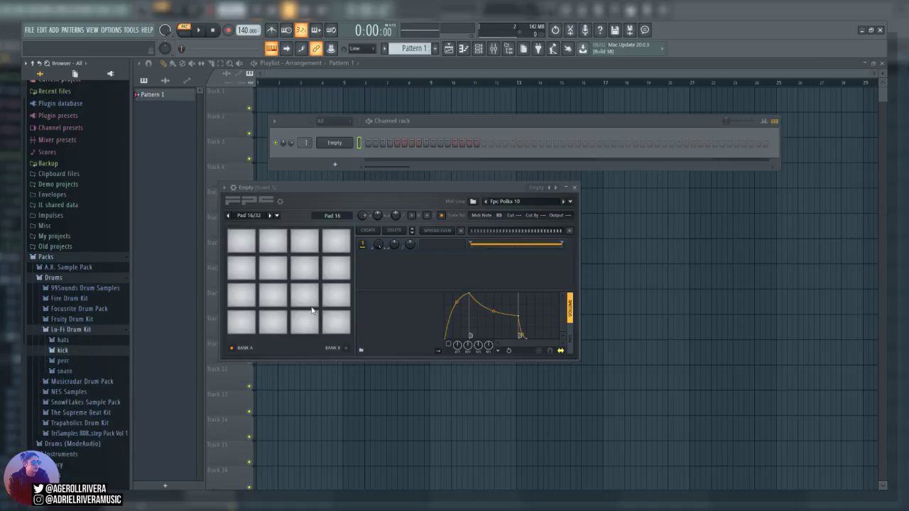
left_click(249, 326)
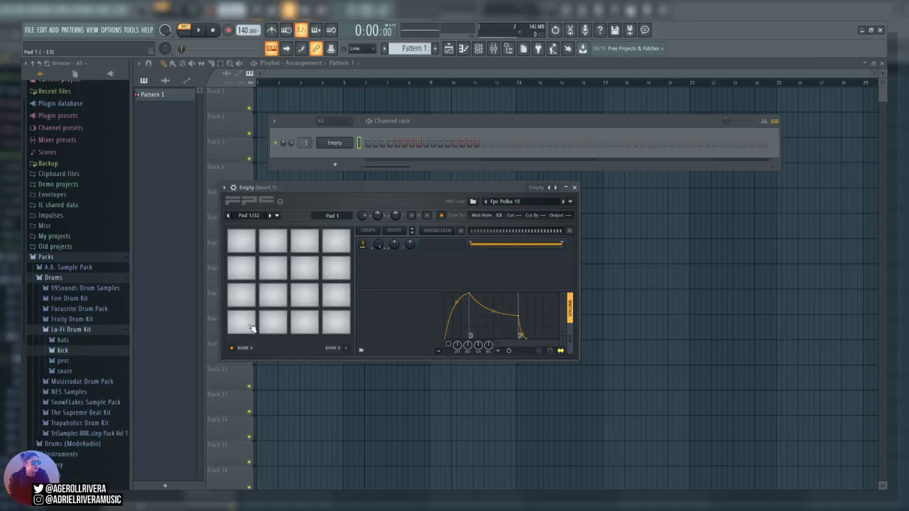
left_click(75, 351)
left_click(76, 350)
left_click(75, 350)
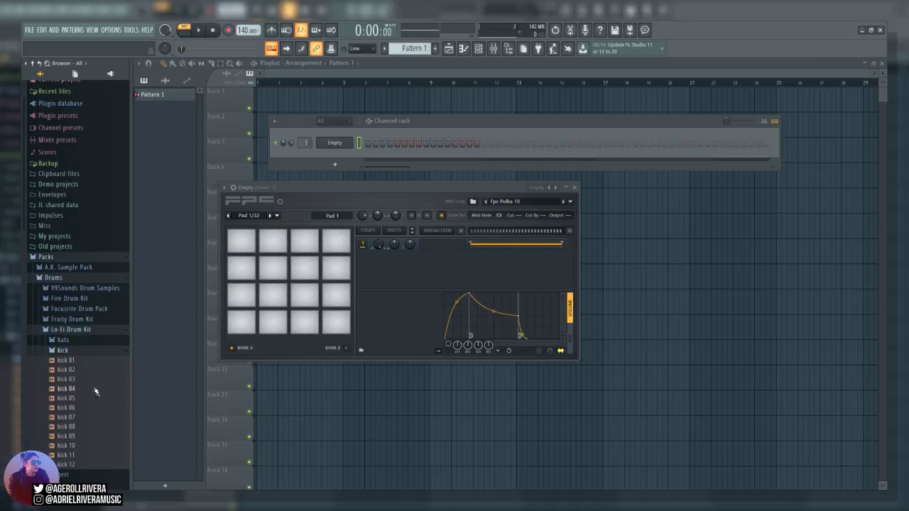
scroll(96, 392, "down", 4)
scroll(77, 334, "up", 2)
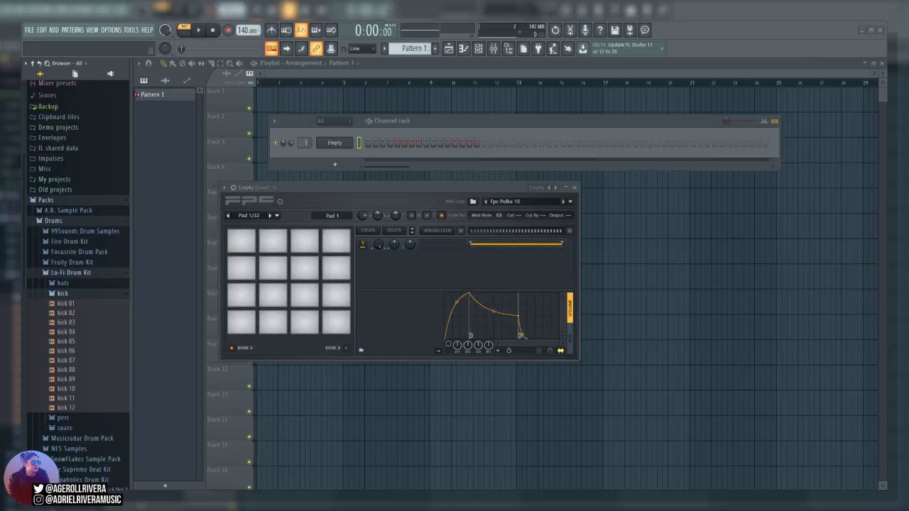
left_click(89, 305)
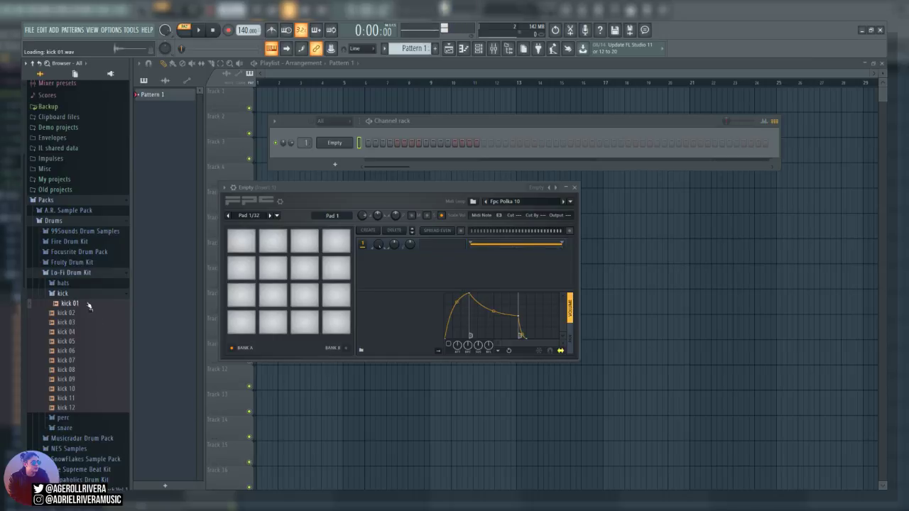
left_click(83, 323)
left_click(81, 317)
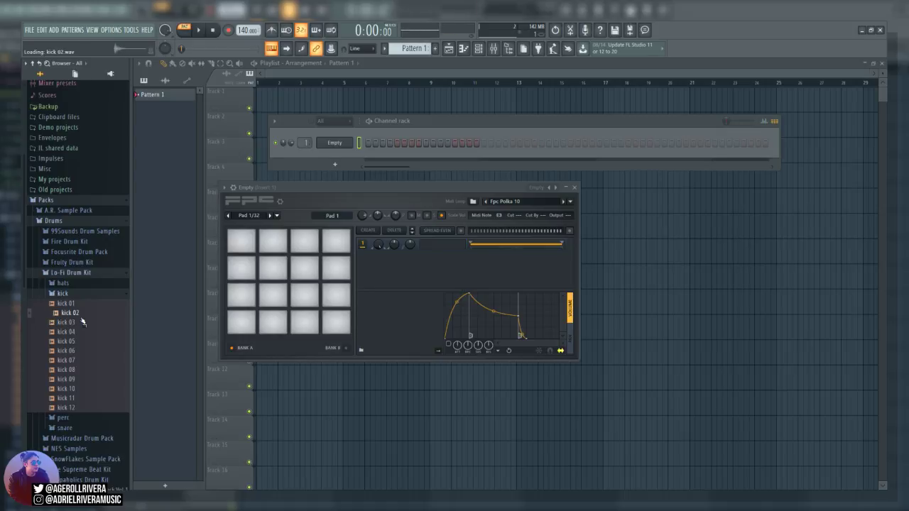
left_click_drag(84, 322, 246, 321)
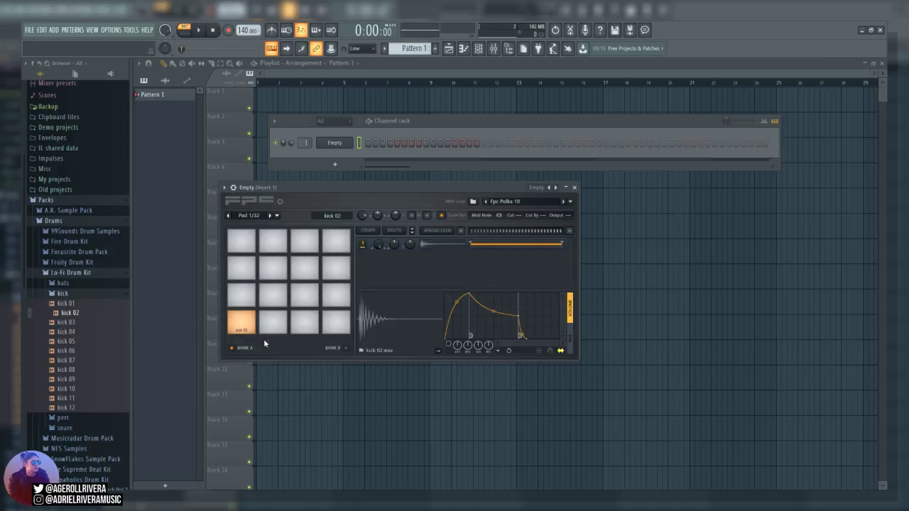
Collapse the kick folder, open the Lo-Fi Drum Kit's snare folder and audition snares between snare 04 and snare 12
left_click(67, 293)
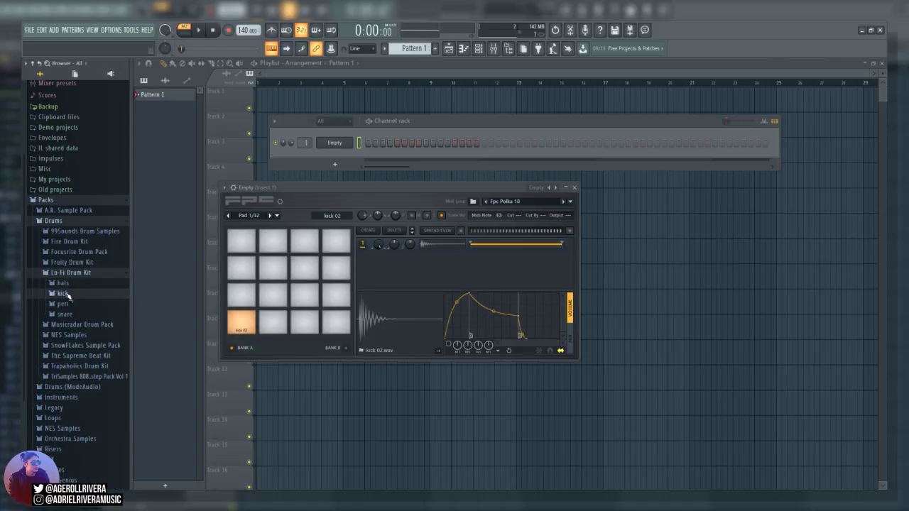
left_click(67, 313)
scroll(60, 382, "down", 10)
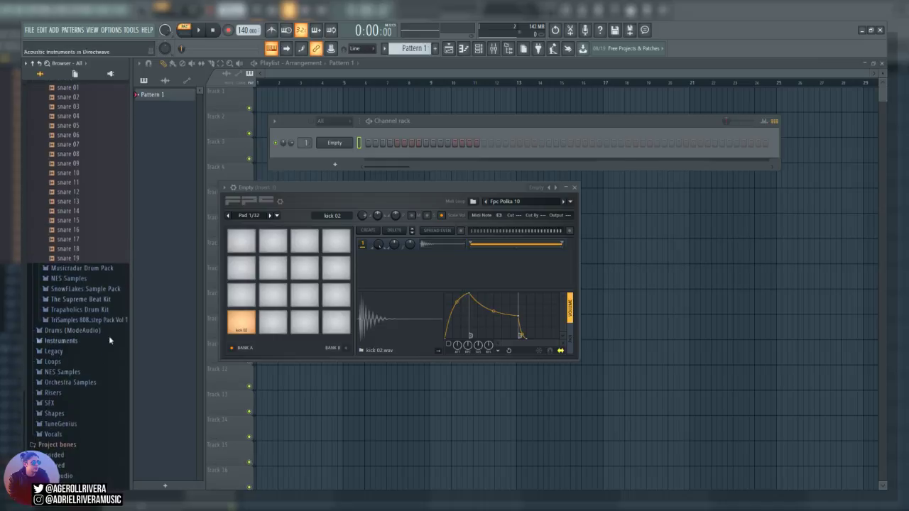
scroll(85, 312, "up", 8)
left_click(71, 305)
left_click(71, 296)
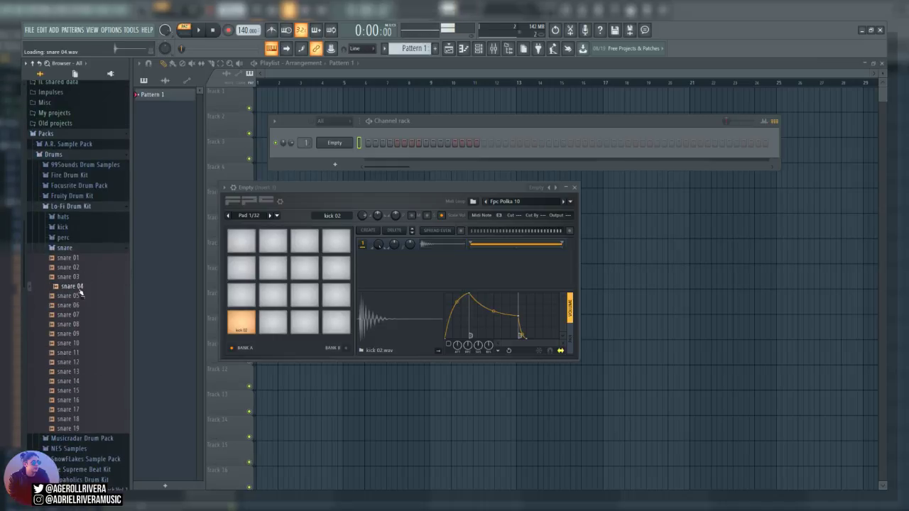
left_click(71, 286)
left_click(71, 324)
left_click(72, 343)
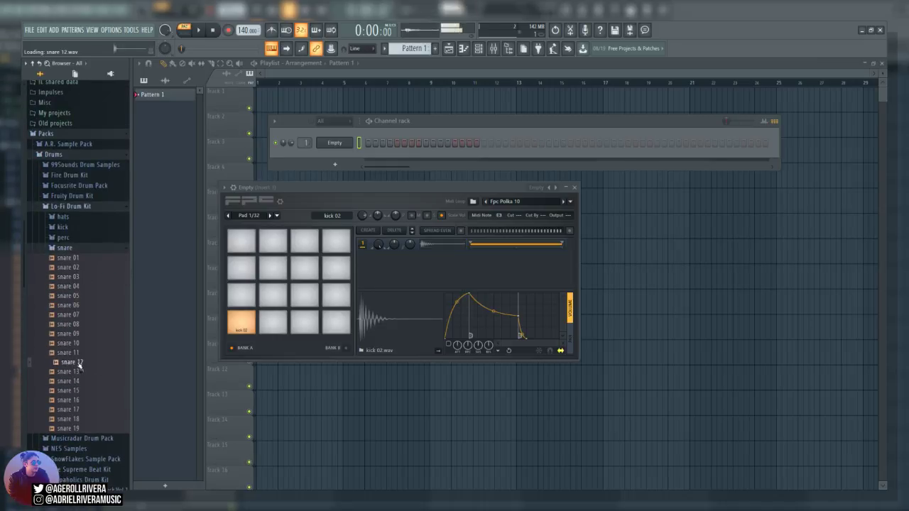
left_click(78, 353)
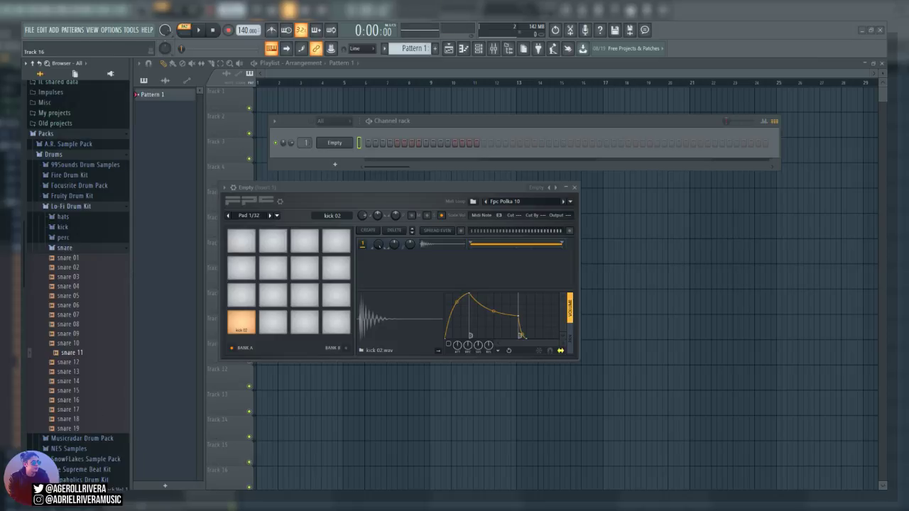
Audition snares 14 through 19 and snares 01 through 03 from the Lo-Fi Drum Kit
left_click(82, 355)
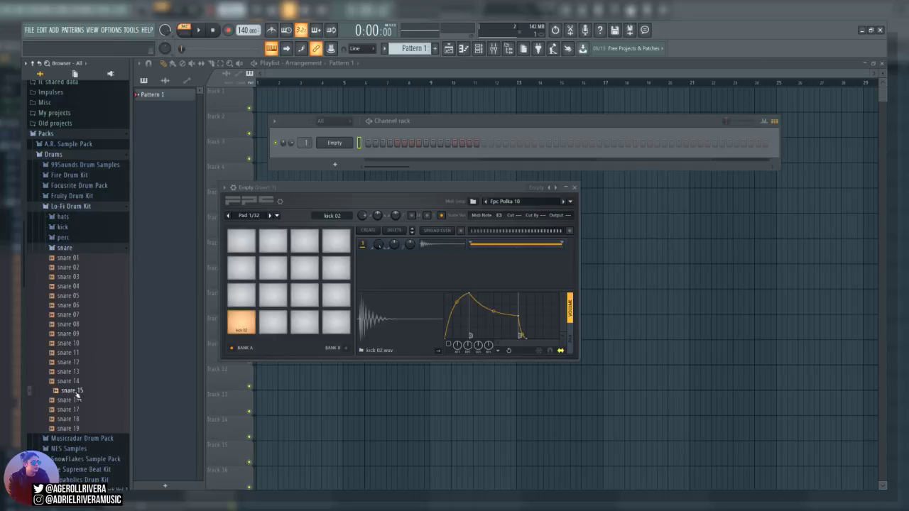
left_click(79, 384)
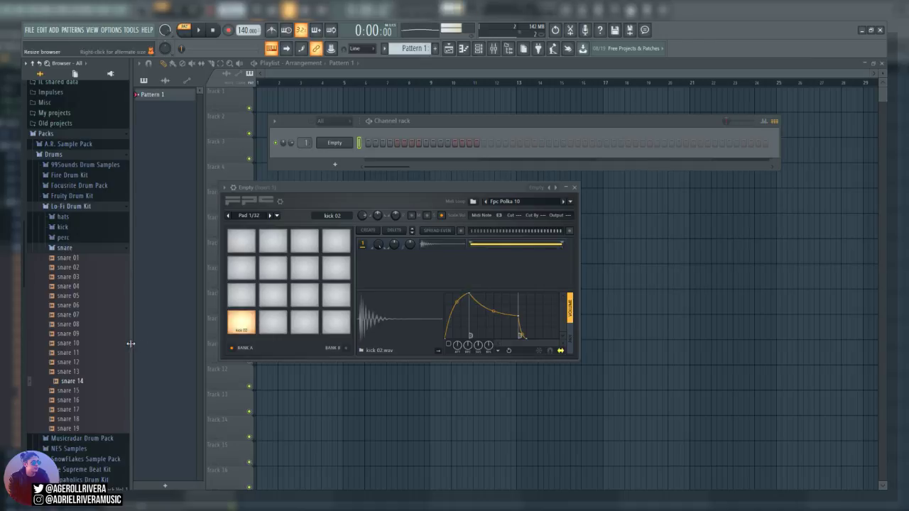
left_click(87, 402)
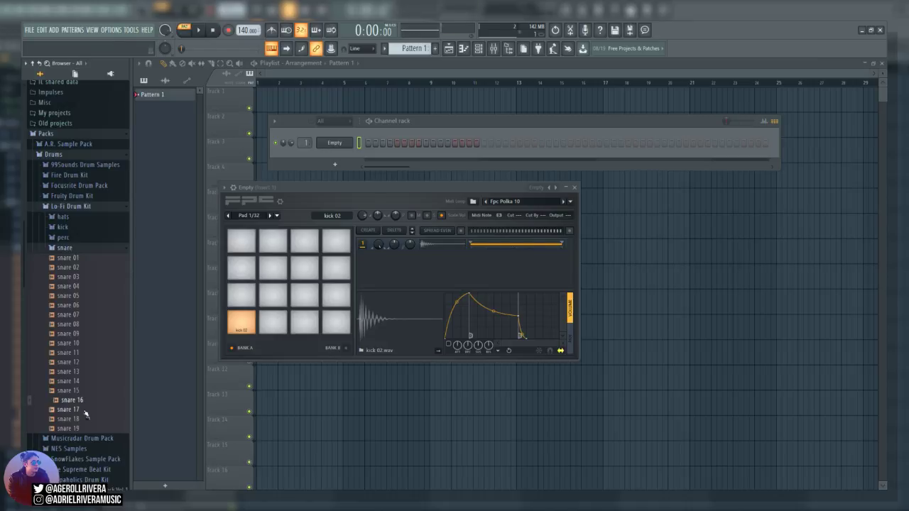
left_click(84, 411)
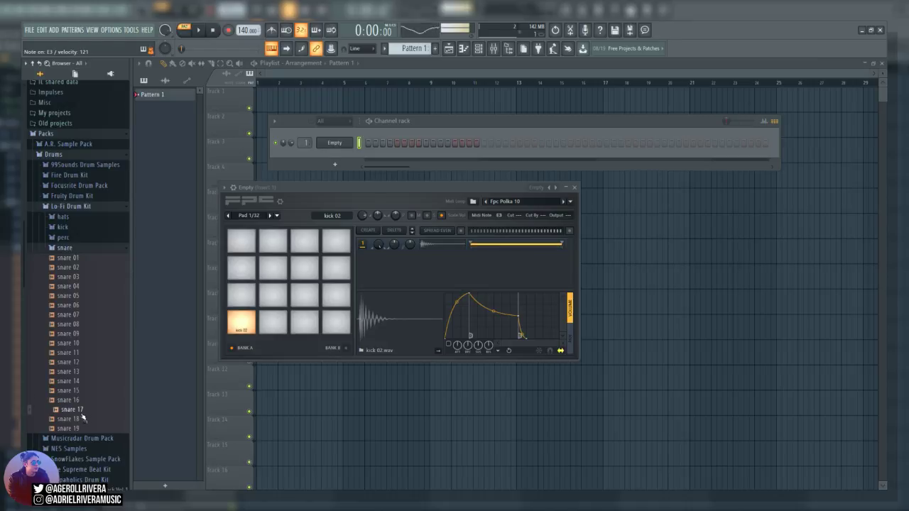
left_click(82, 419)
left_click(83, 429)
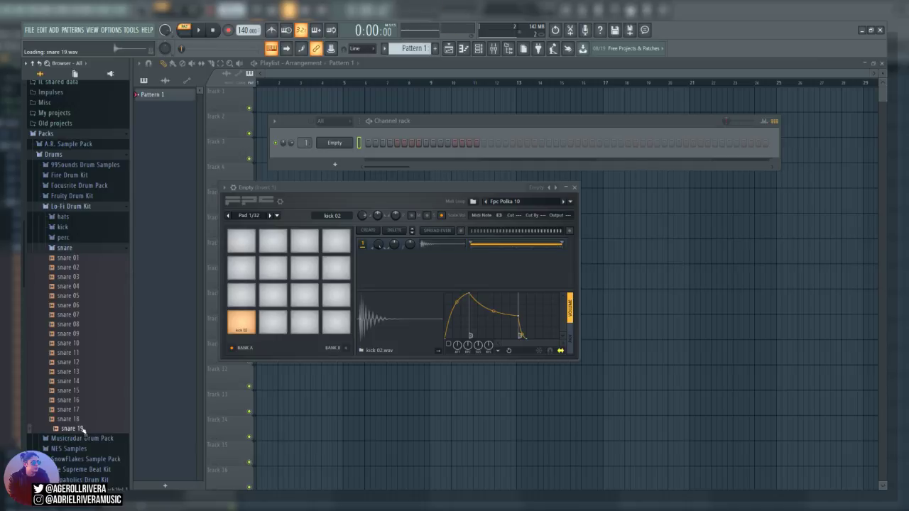
left_click(84, 260)
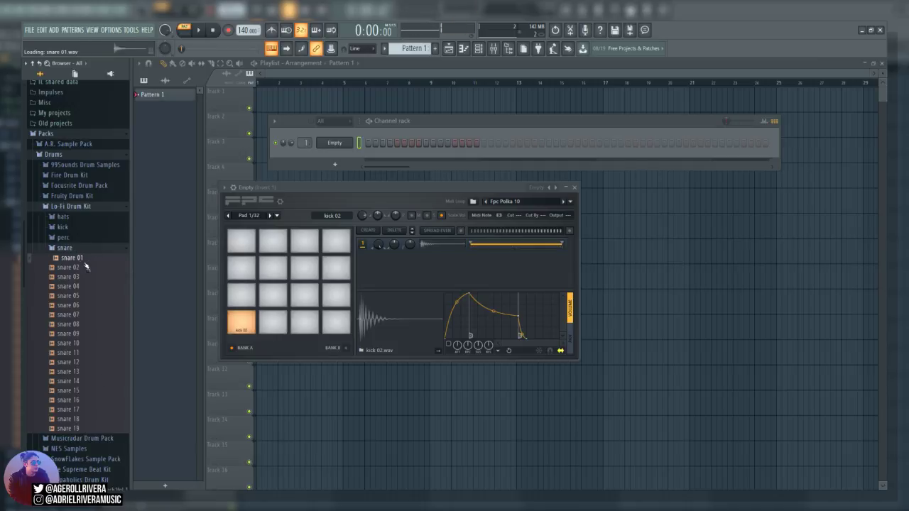
left_click(86, 269)
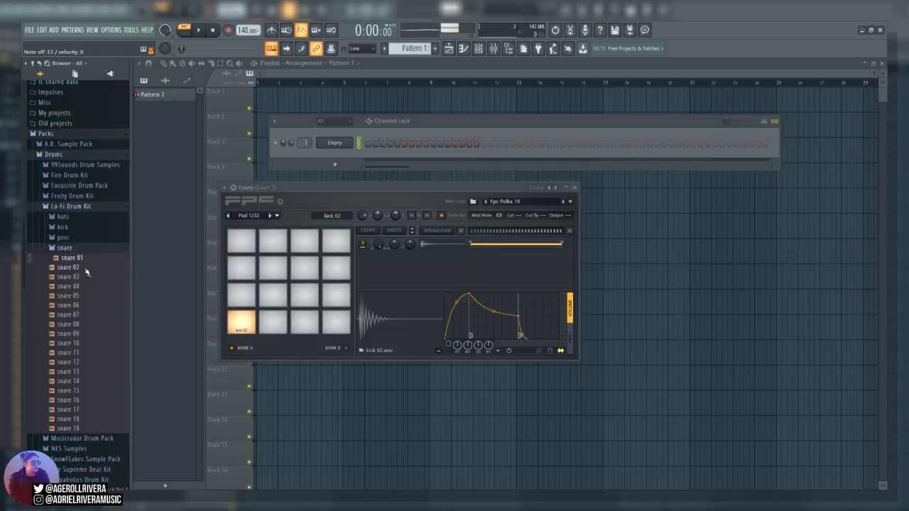
left_click(85, 268)
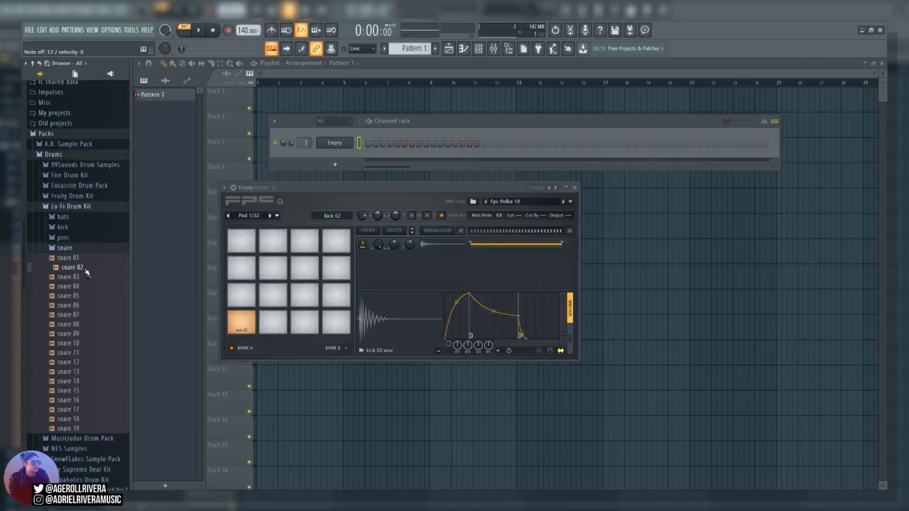
left_click(84, 276)
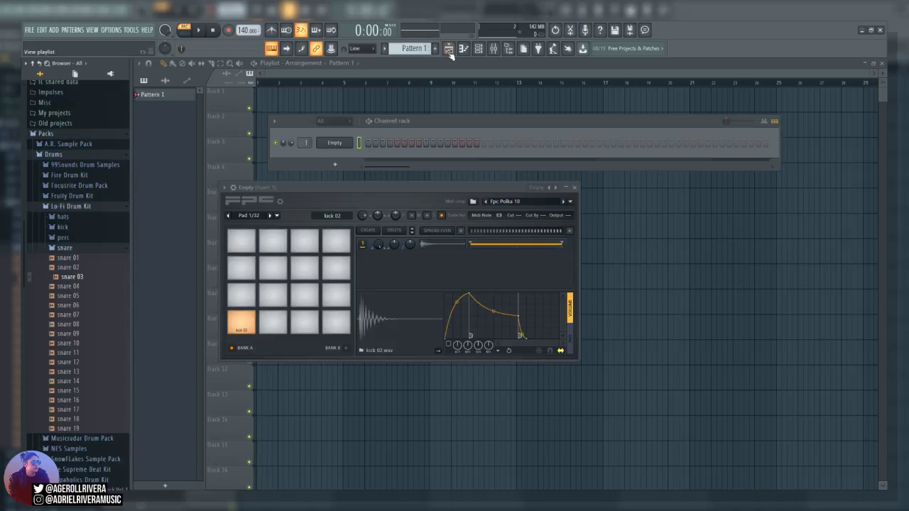
Open the mixer and add Fruity Delay 3 to Slot 1 of Insert 1, replacing it with Fruity delay 2
left_click(493, 50)
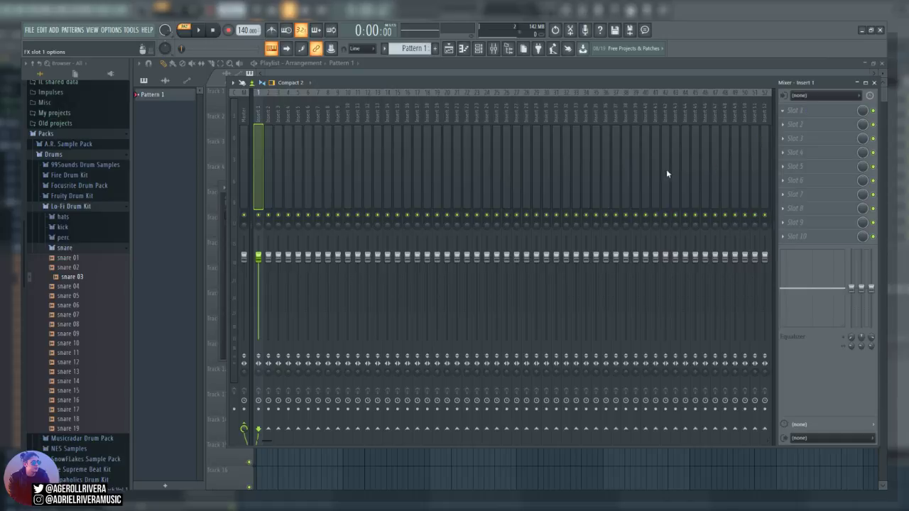
left_click(668, 143)
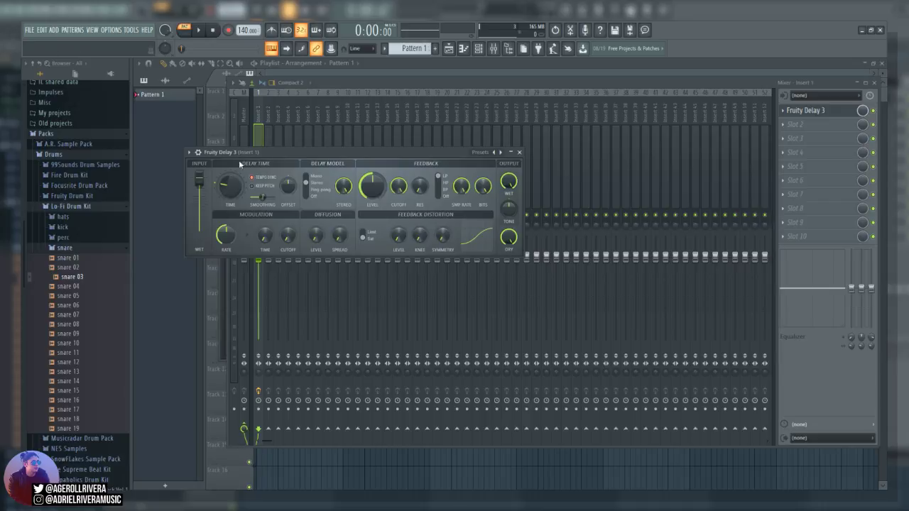
left_click(811, 122)
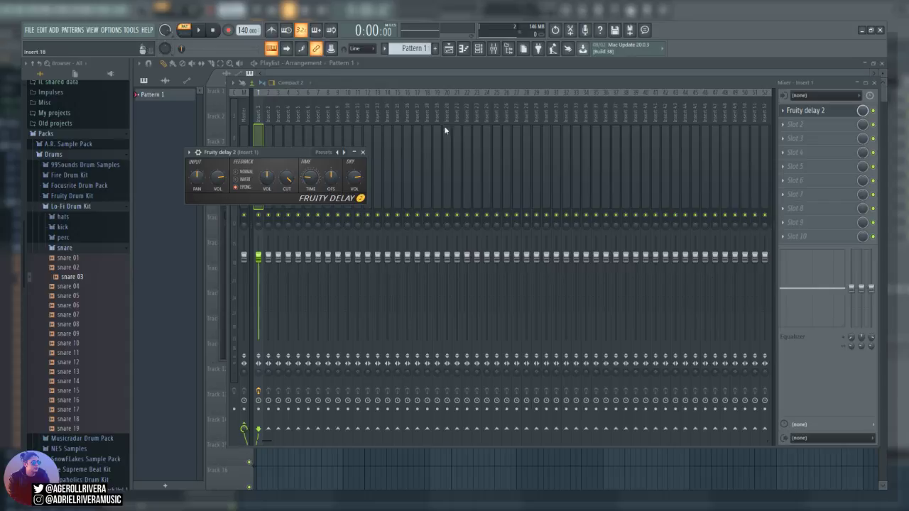
Reopen the FPC window from the channel rack and bring the Fruity delay 2 window in front of it
left_click(487, 47)
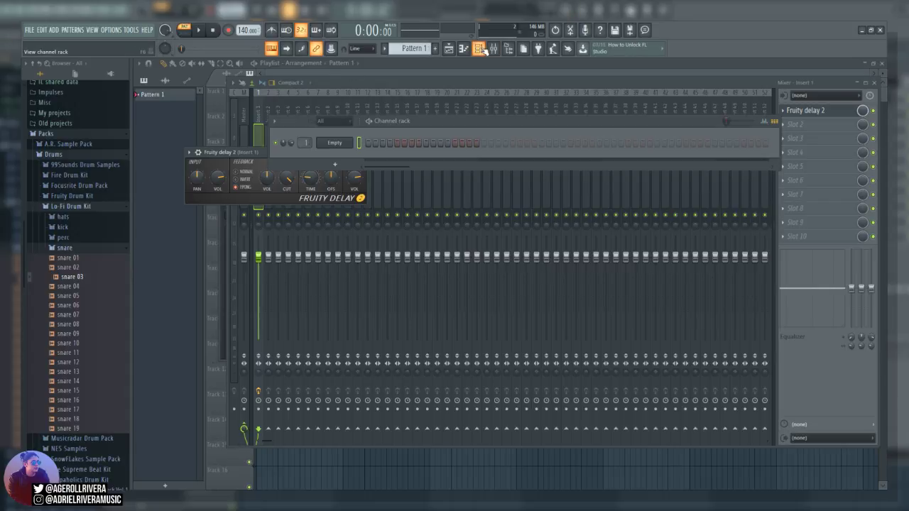
left_click(335, 142)
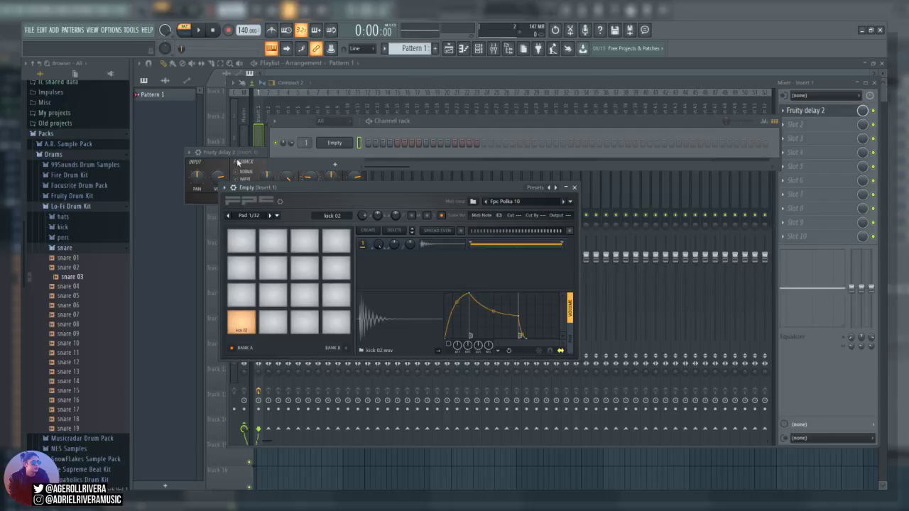
left_click_drag(248, 157, 249, 163)
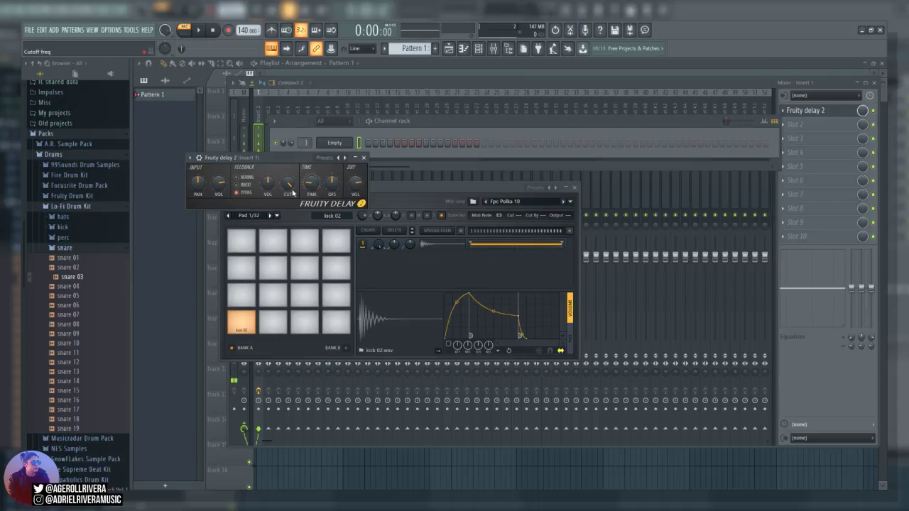
Compare the Invert and Ping pong feedback modes in Fruity delay 2
left_click(240, 185)
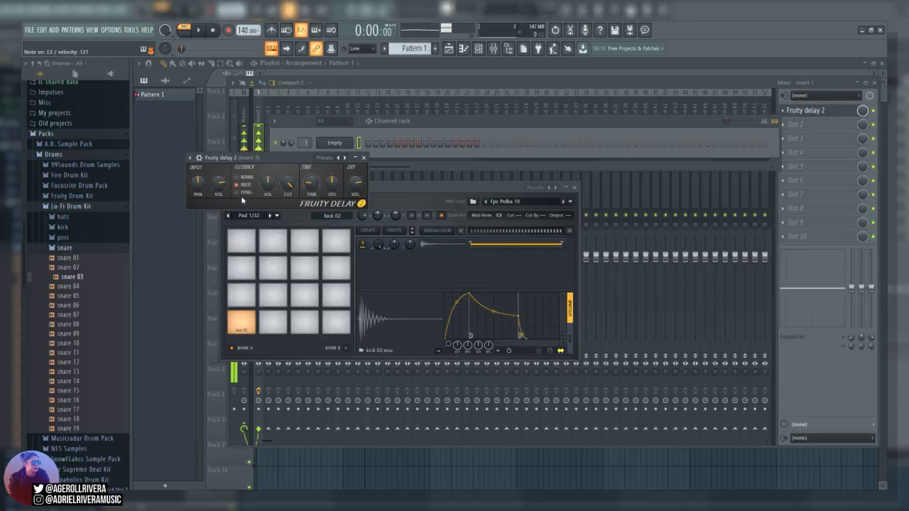
left_click(245, 192)
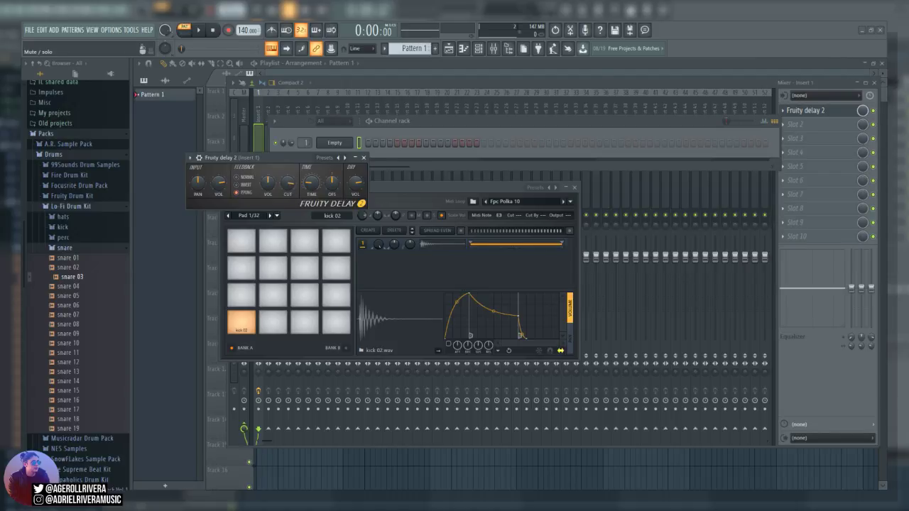
left_click(251, 194)
Replace the delay in Slot 1 of Insert 1 with Fruity Delay 3 and switch it back to Fruity delay 2
left_click(815, 116)
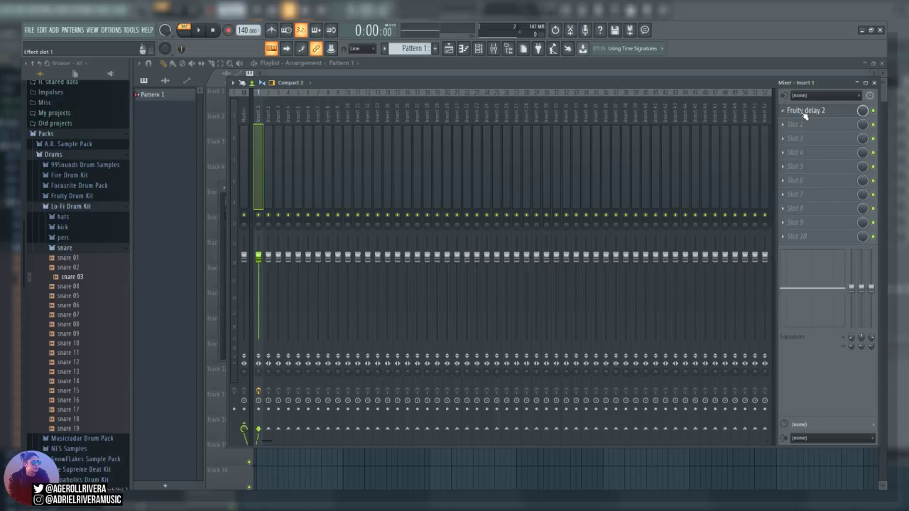
left_click(788, 114)
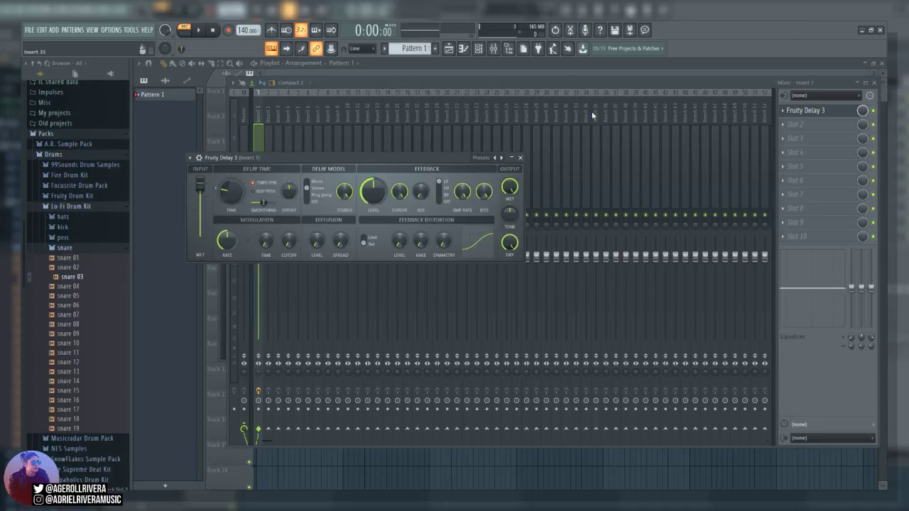
left_click(795, 123)
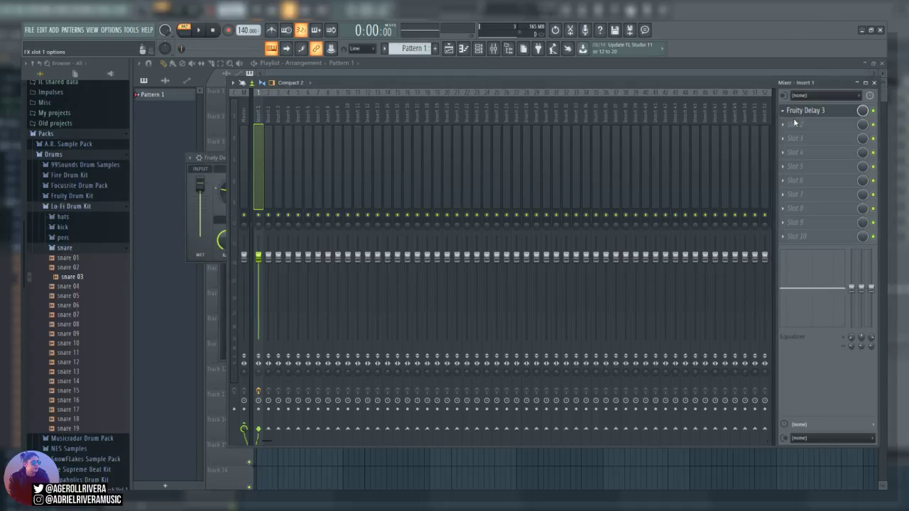
left_click(687, 134)
Remove Fruity delay 2 from Slot 1 of Insert 1
left_click(784, 111)
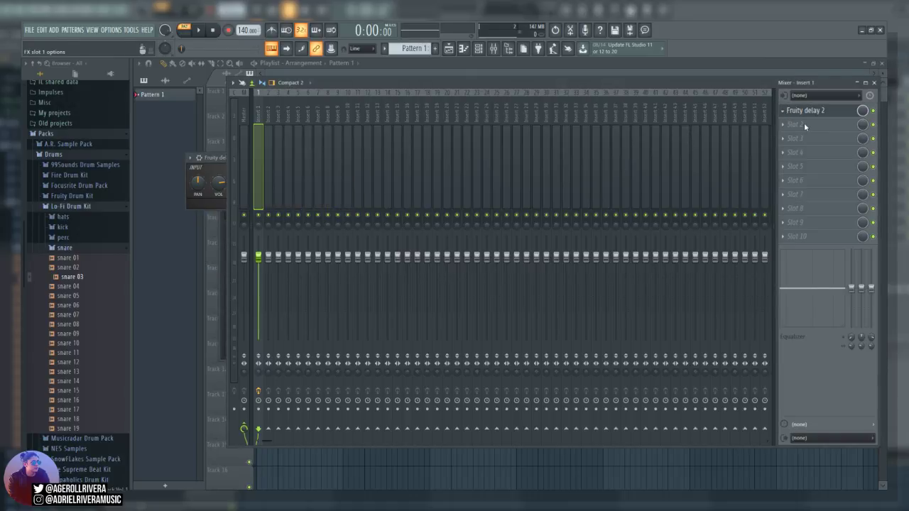
left_click(660, 51)
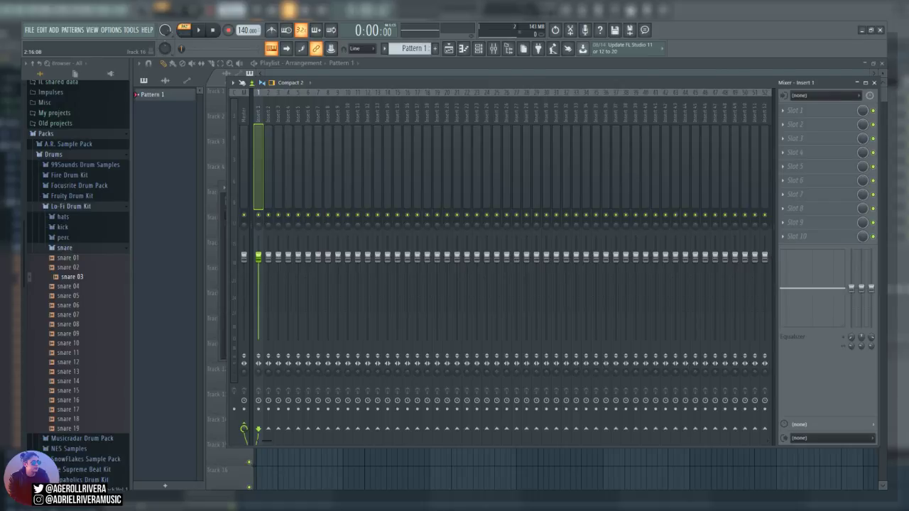
Audition snare 03 from the Lo-Fi Drum Kit and reopen the FPC window from the channel rack
left_click(75, 277)
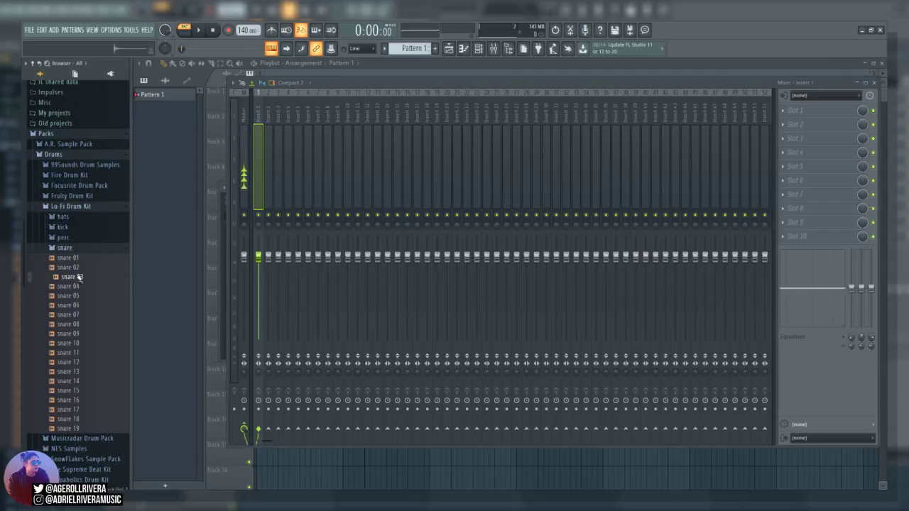
left_click(478, 48)
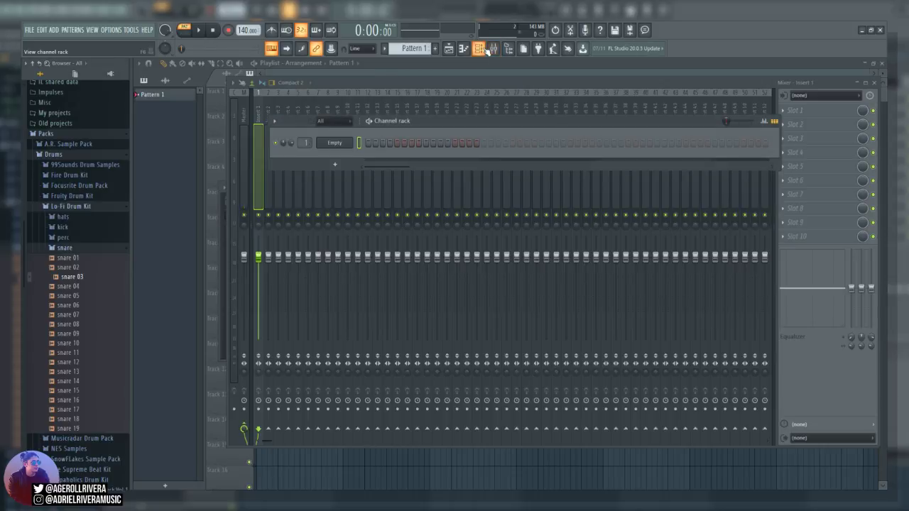
left_click(68, 277)
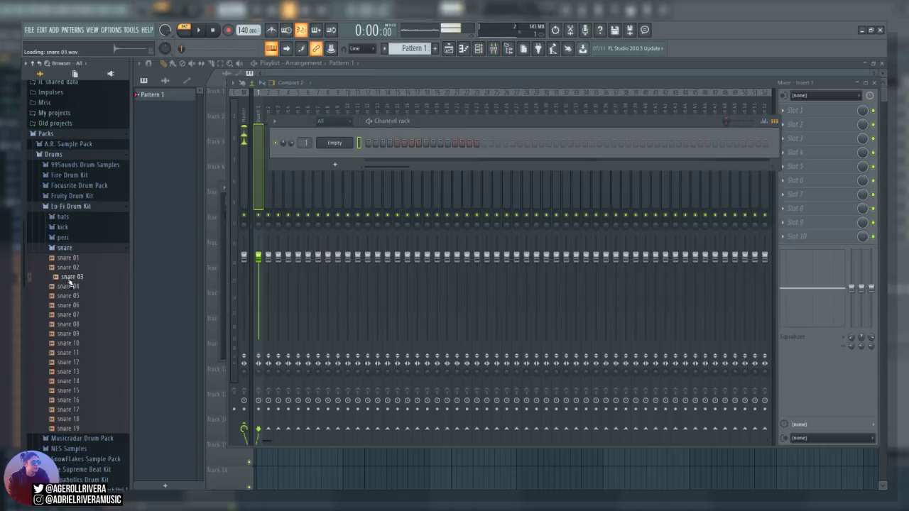
left_click(339, 145)
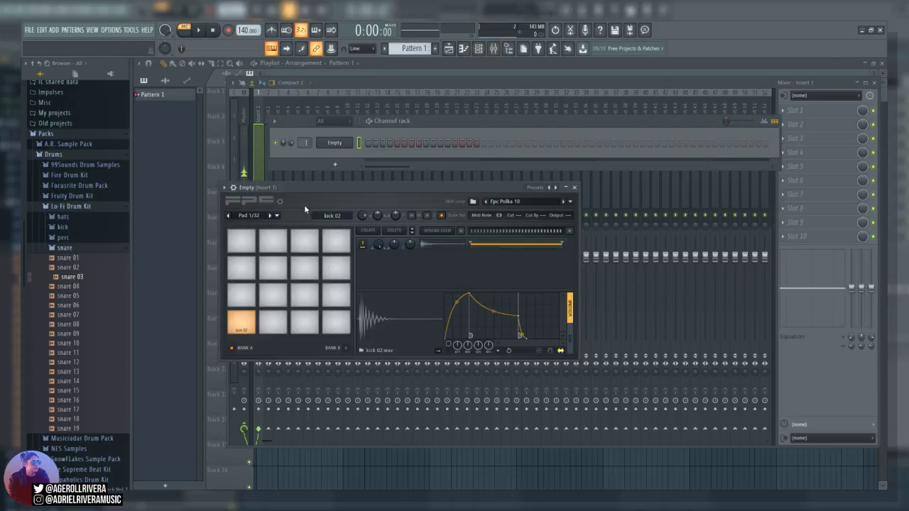
left_click(72, 286)
Collapse the Lo-Fi Drum Kit folders and open the Musicradar Drum Pack's Kit 8 - Vinyl folder under Drum Kits
left_click(80, 249)
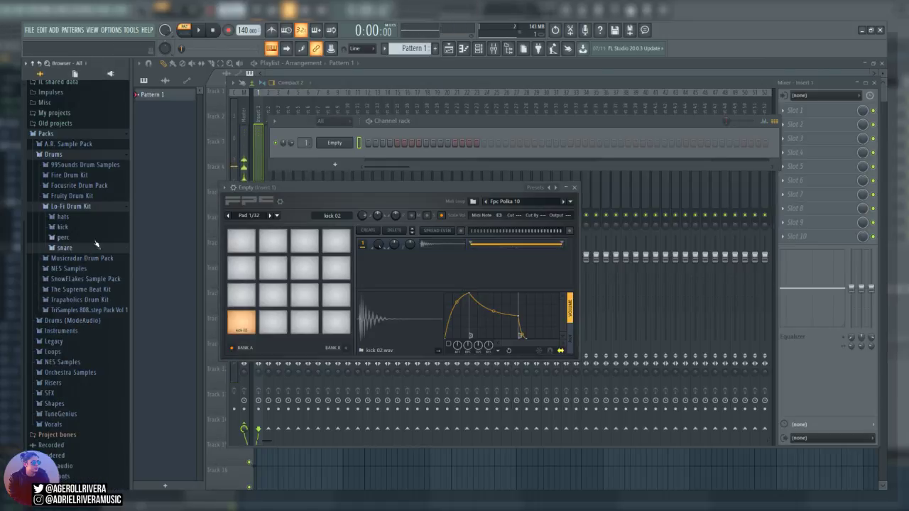
left_click(89, 208)
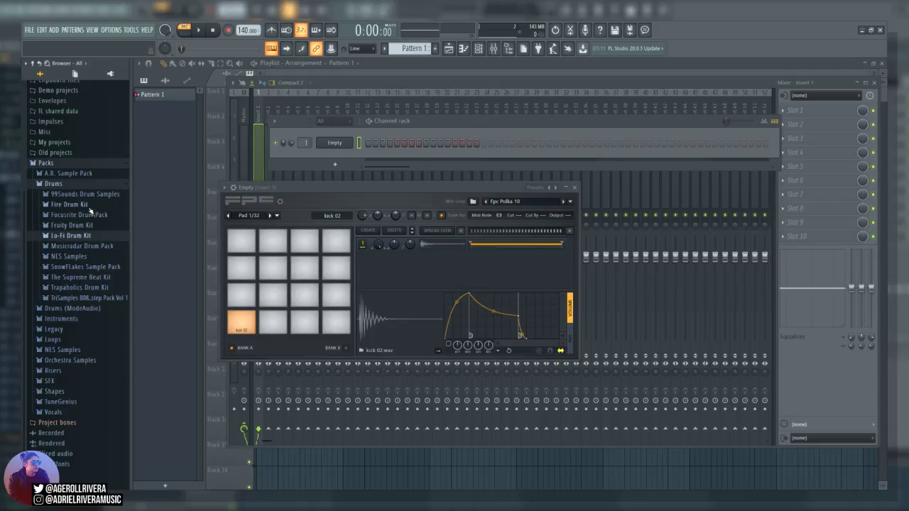
left_click(88, 247)
left_click(85, 268)
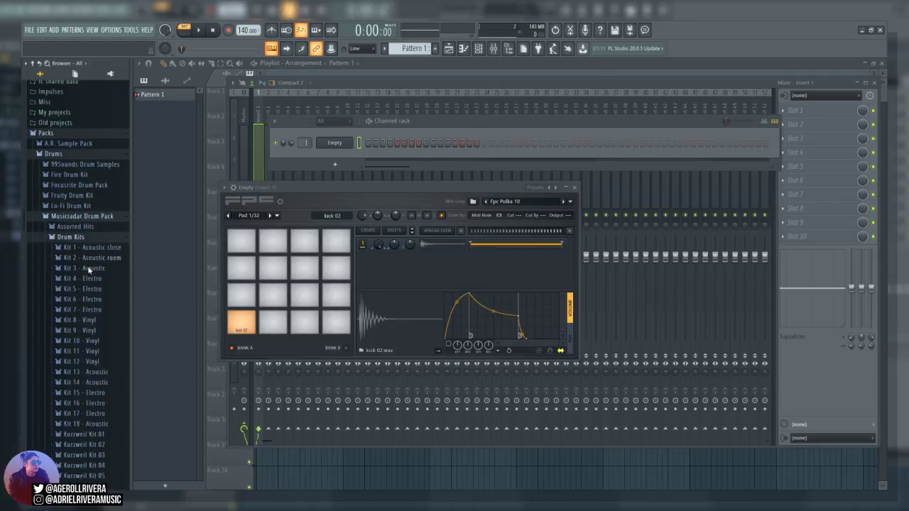
left_click(80, 261)
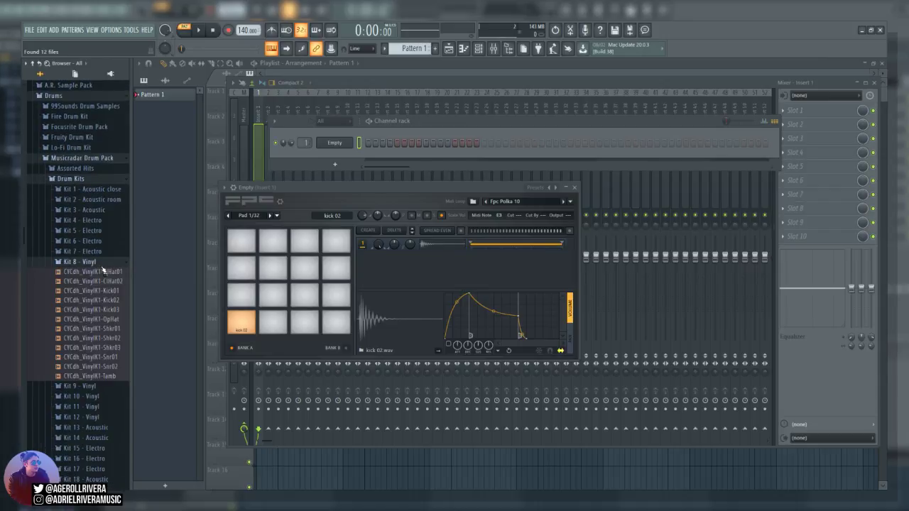
Audition the Kit 8 - Vinyl shakers and snares and load CYCdh_VinylK1-Snr01 onto Pad 2 of the FPC
left_click(105, 328)
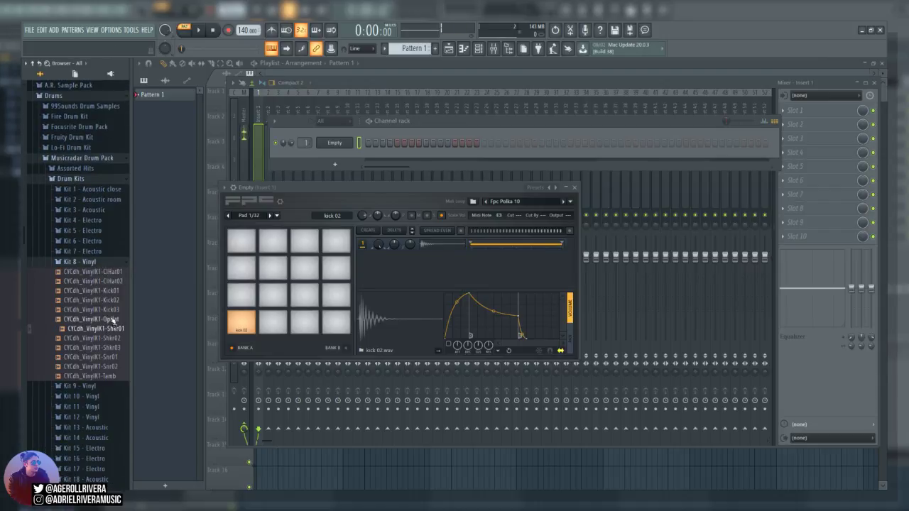
left_click(92, 348)
left_click(104, 367)
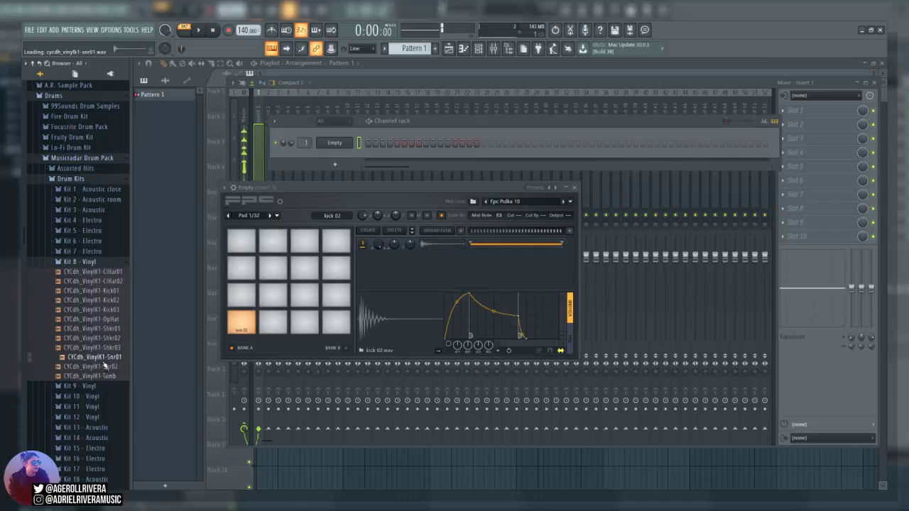
key("Up")
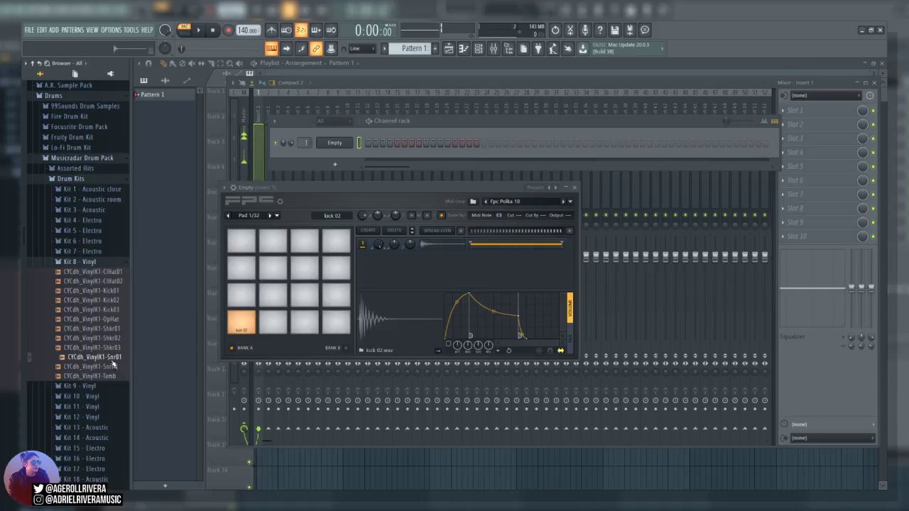
left_click(116, 367)
left_click(117, 361)
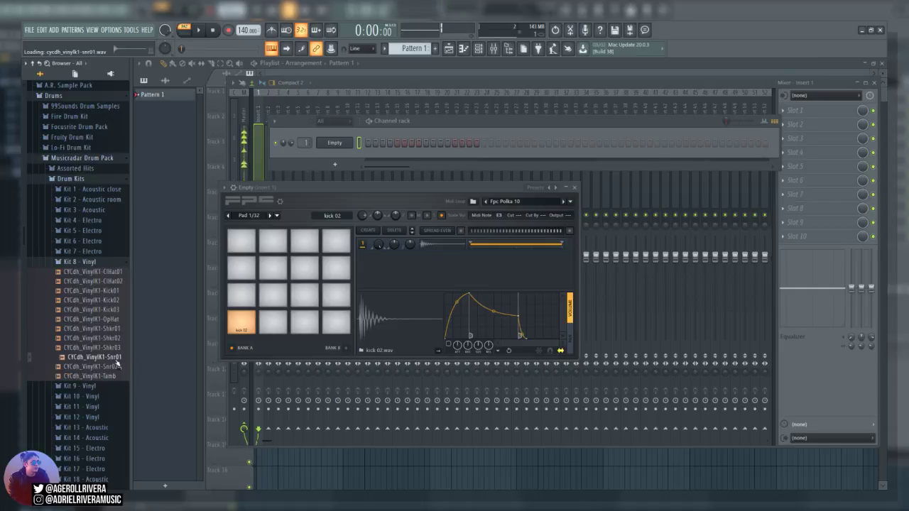
left_click_drag(117, 364, 271, 324)
left_click(272, 324)
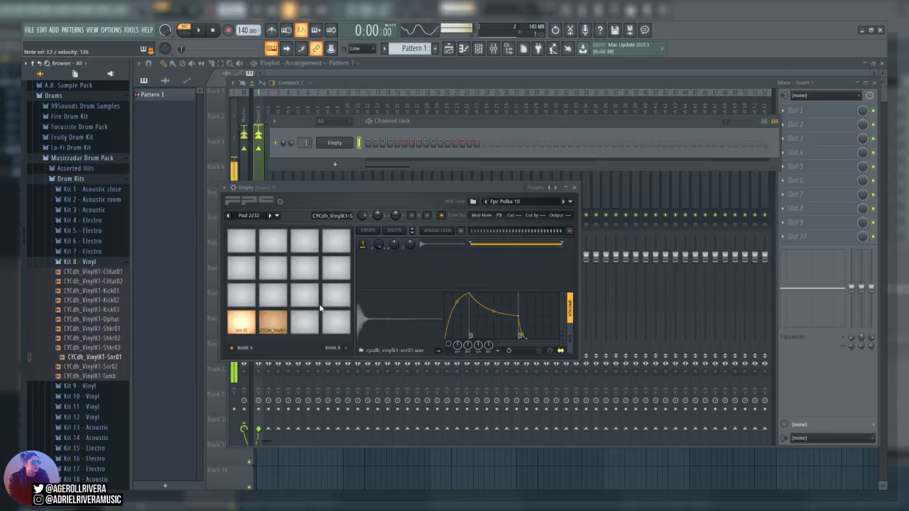
Collapse the Musicradar Drum Pack folders and open the hats folder of the Lo-Fi Drum Kit
left_click(80, 264)
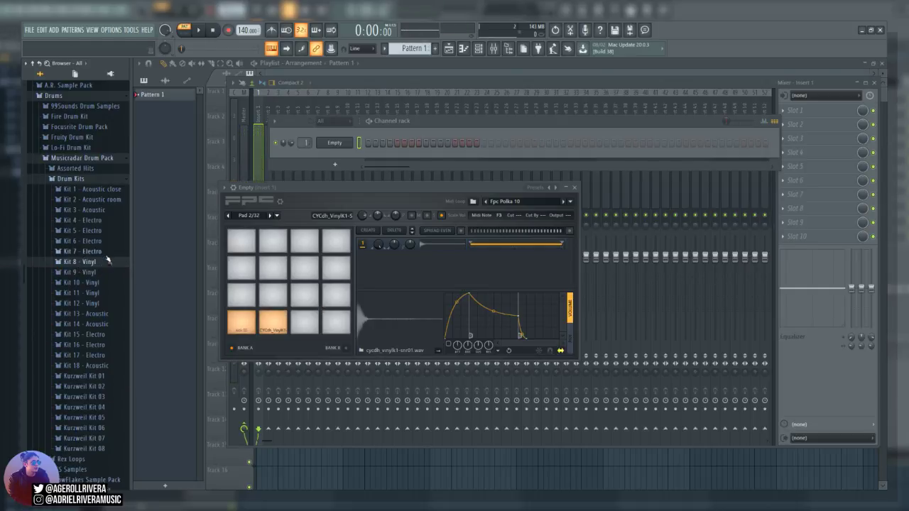
left_click(78, 179)
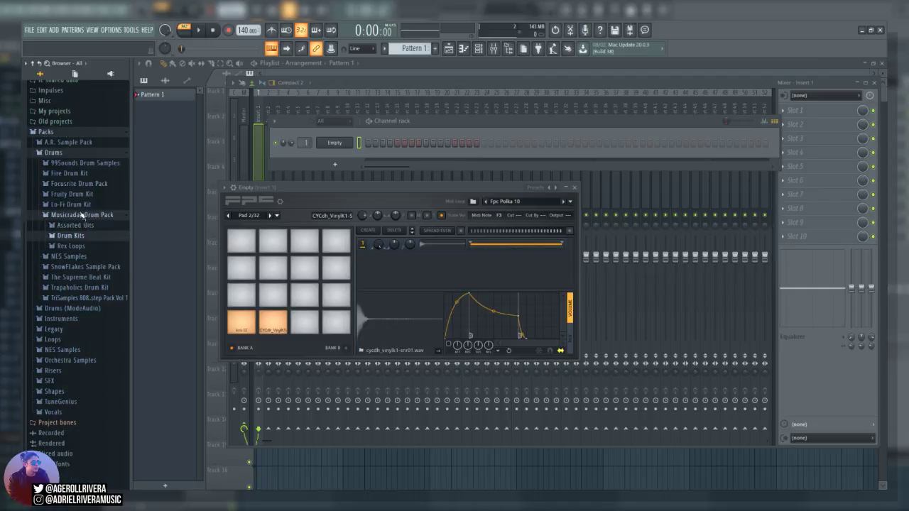
left_click(81, 206)
left_click(73, 257)
left_click(73, 257)
left_click(74, 249)
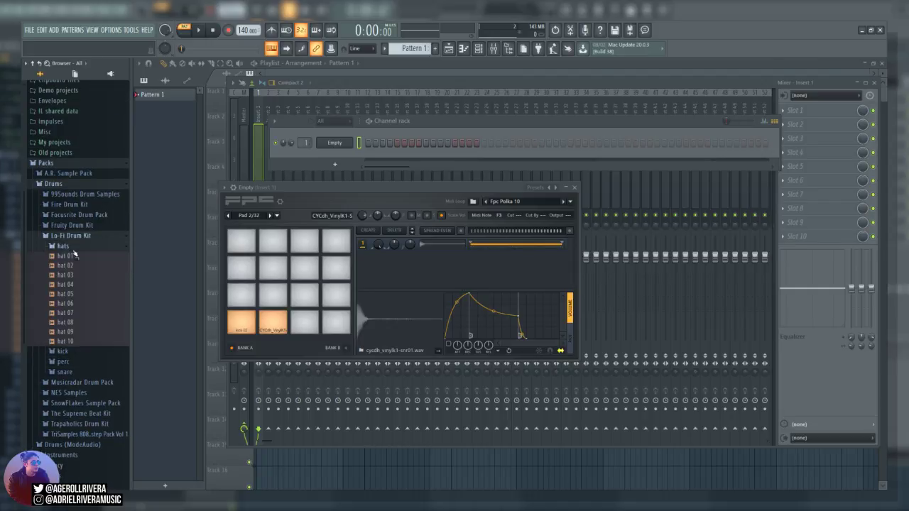
Audition hats from the Lo-Fi Drum Kit, comparing hat 02 through hat 05 and hat 07
left_click(77, 275)
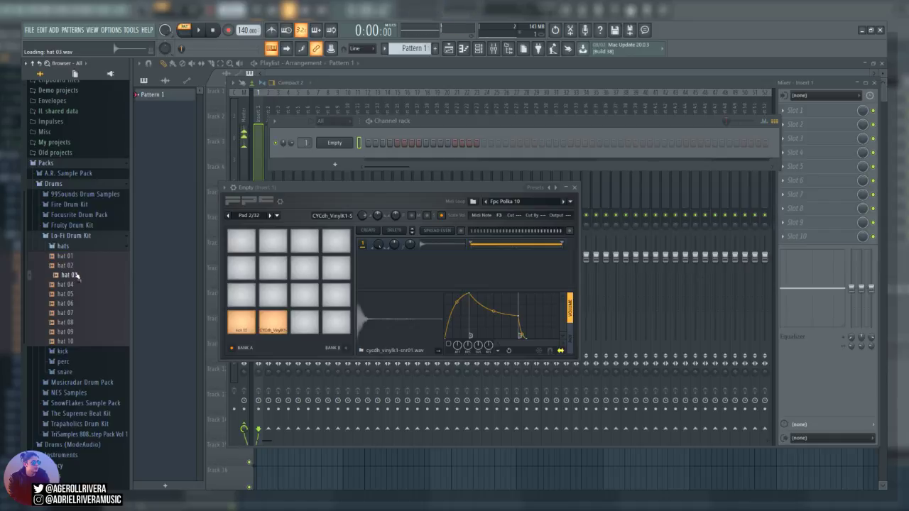
left_click(77, 267)
left_click(75, 276)
left_click(74, 285)
left_click(76, 294)
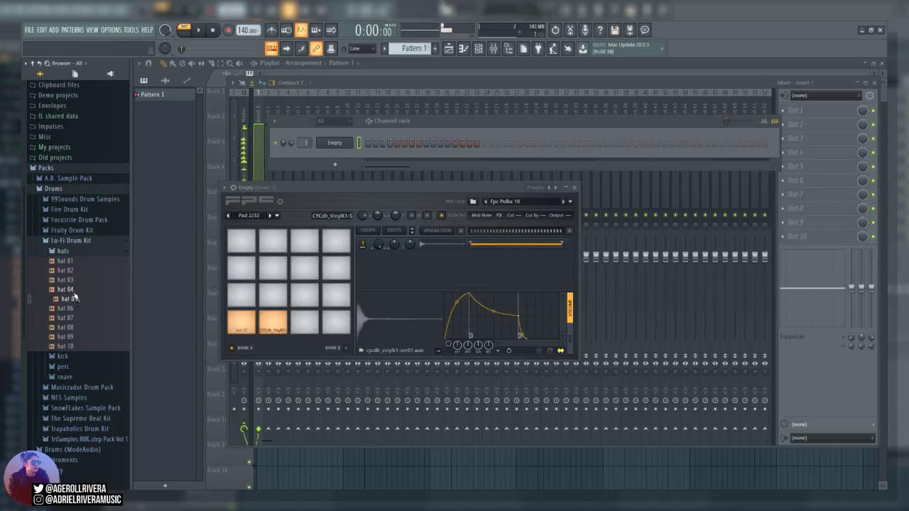
left_click(73, 290)
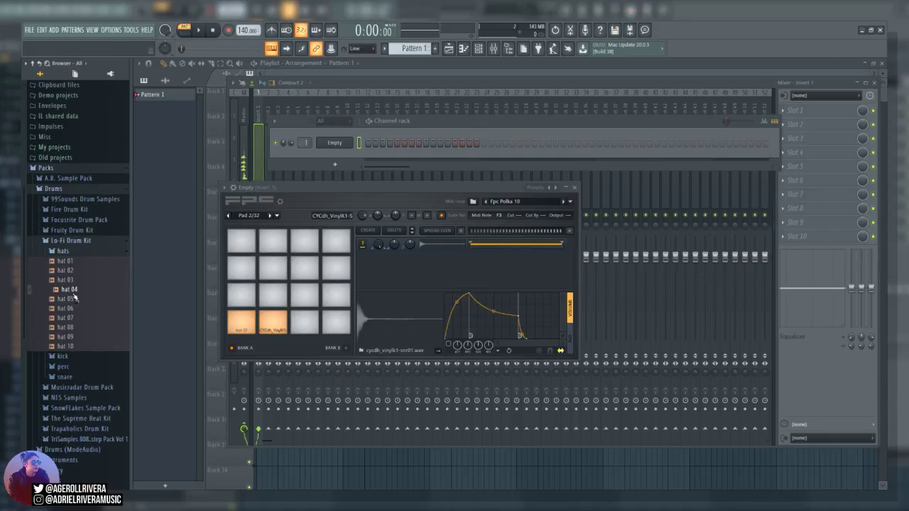
left_click(72, 293)
left_click(75, 319)
left_click(79, 292)
Load hat 04 onto Pad 3 of the FPC and play the pad to test it
left_click_drag(80, 296, 306, 325)
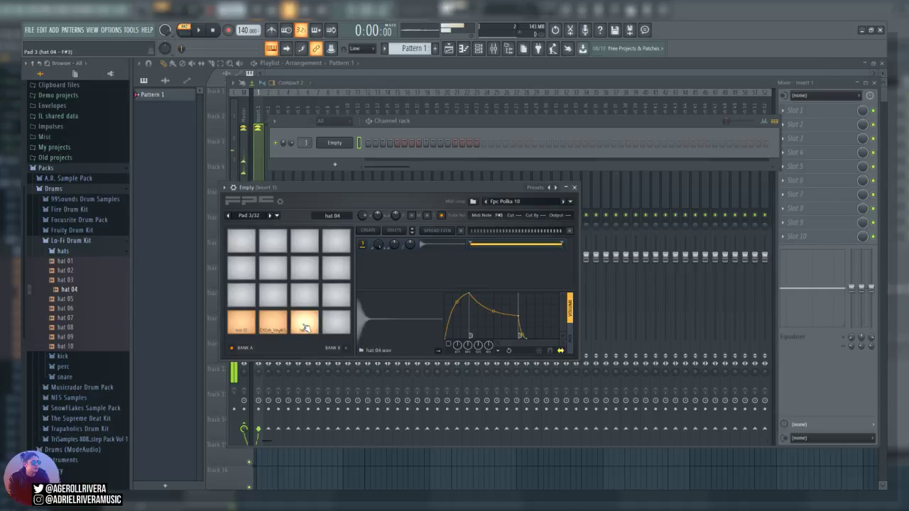
left_click(306, 325)
left_click(306, 326)
left_click(306, 325)
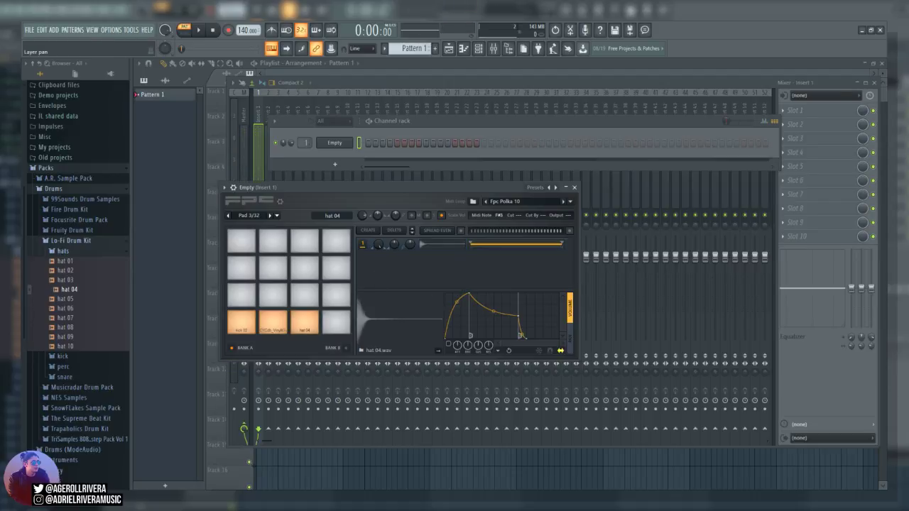
Adjust the layer pan of hat 04, test Pad 3 again, and select the empty Pad 4
mouse_move(395, 246)
left_mouse_down()
mouse_move(395, 230)
mouse_move(395, 258)
left_mouse_up()
left_click(315, 319)
left_click(307, 321)
left_click(312, 323)
left_click(336, 322)
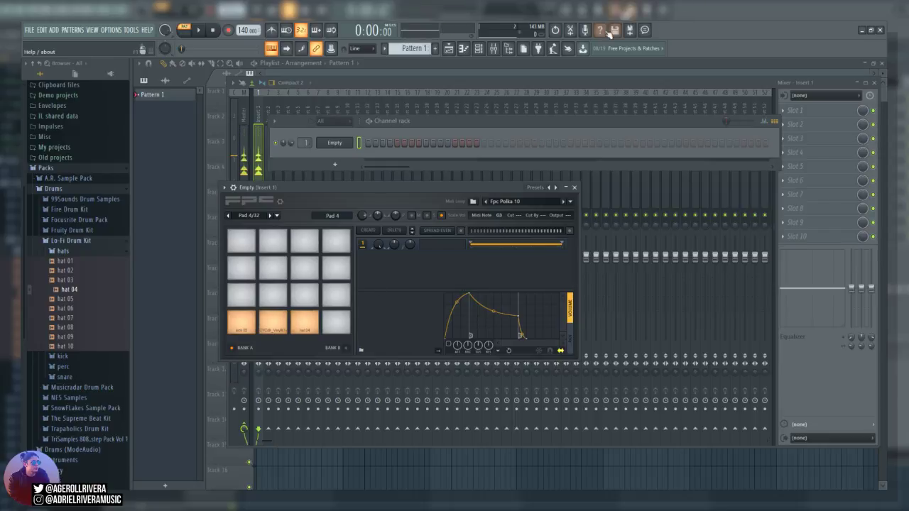
View the channel's empty piano roll, then switch to the Playlist and zoom in on its timeline
left_click(463, 48)
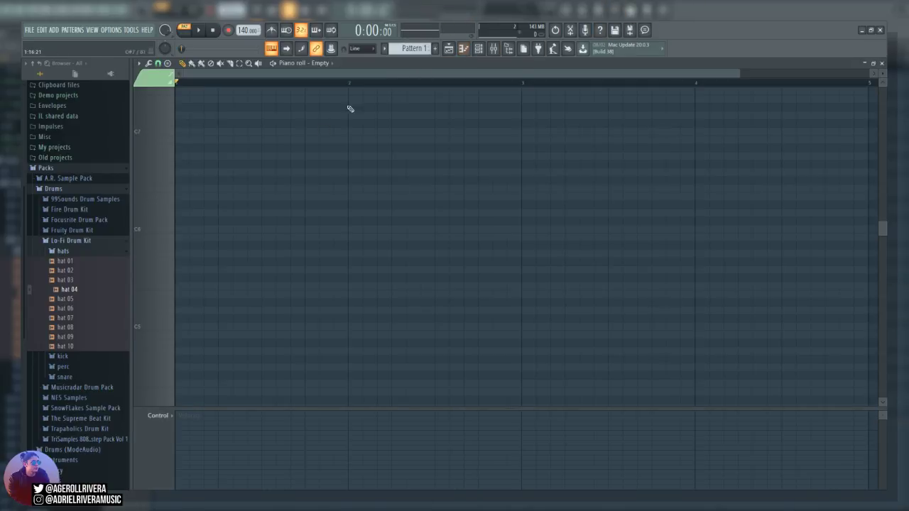
left_click(448, 49)
left_click_drag(867, 73, 787, 73)
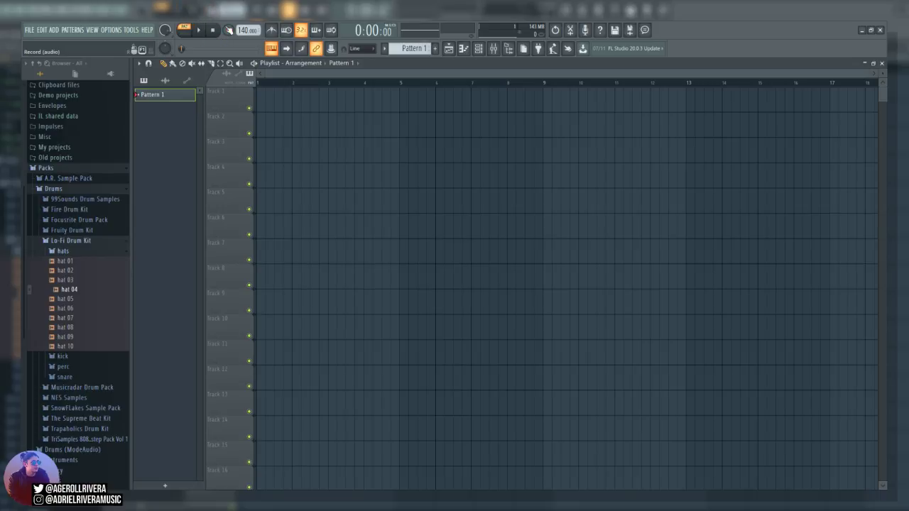
Turn on the metronome and set the project tempo to 100 BPM during playback, then stop playback
left_click(228, 29)
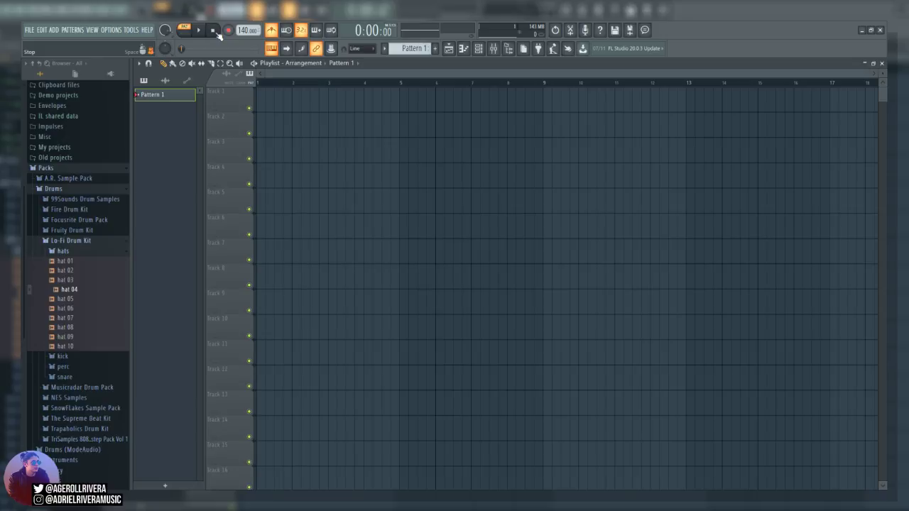
key("space")
left_click_drag(244, 30, 245, 60)
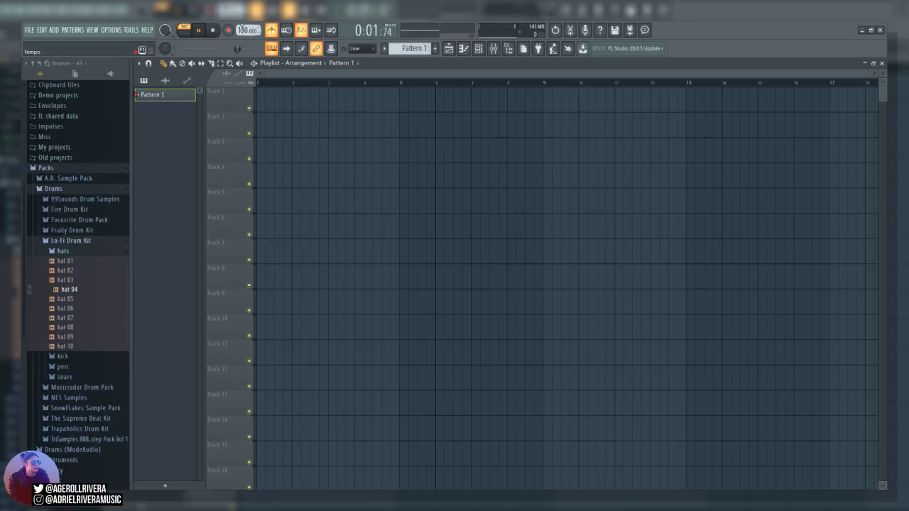
left_click(219, 27)
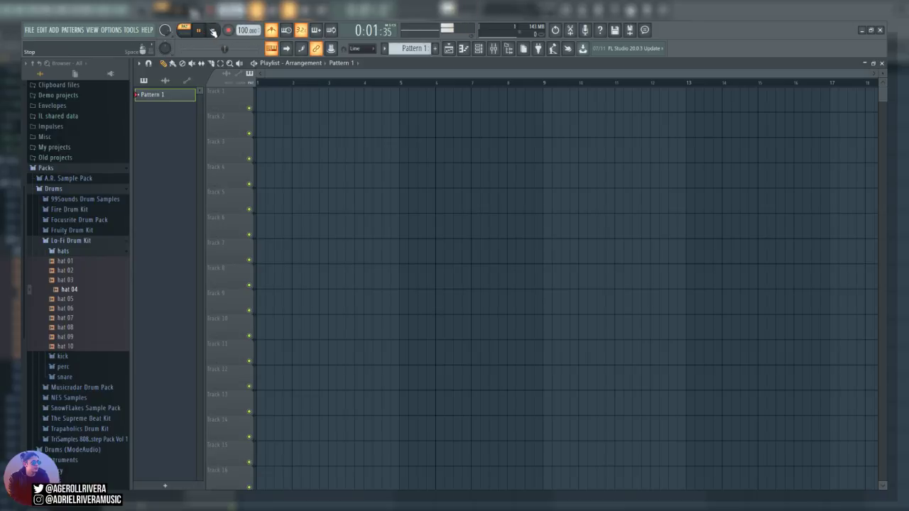
Open the FPC from the channel rack and set the project tempo to 120 BPM during playback, ending with playback stopped
left_click(478, 48)
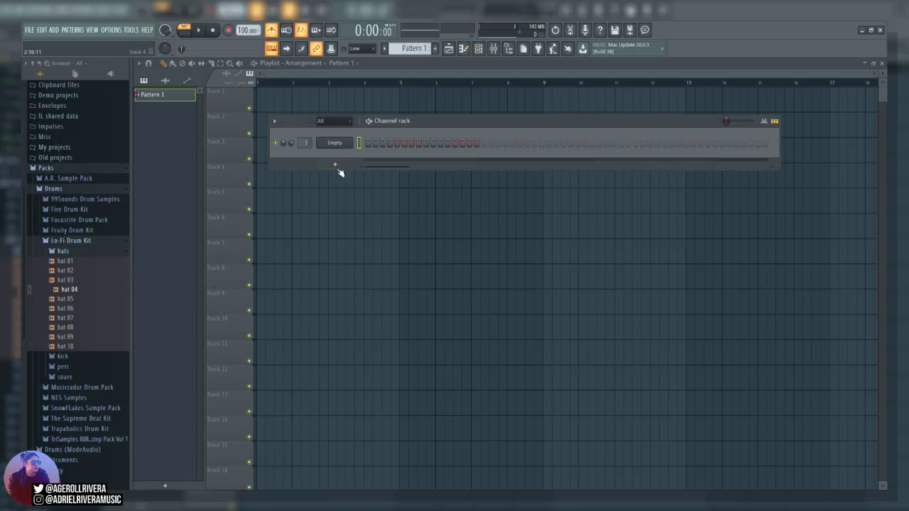
left_click(347, 146)
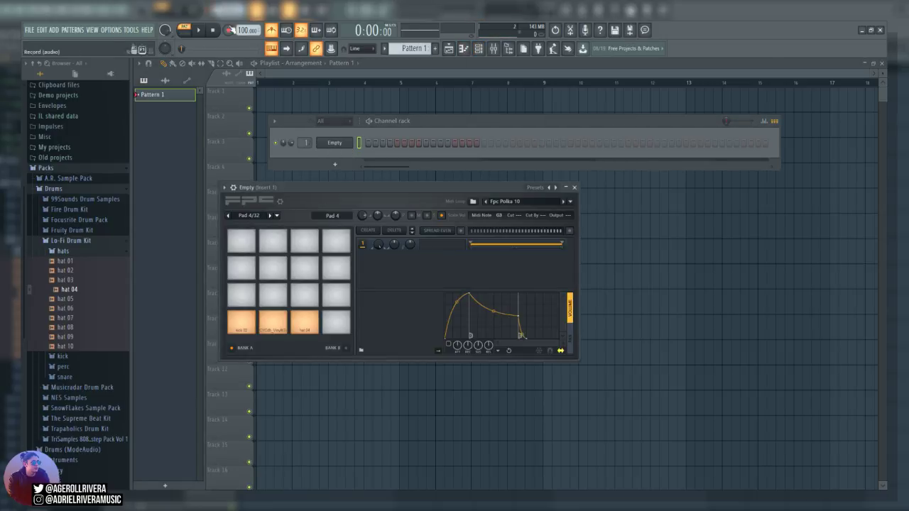
left_click(200, 31)
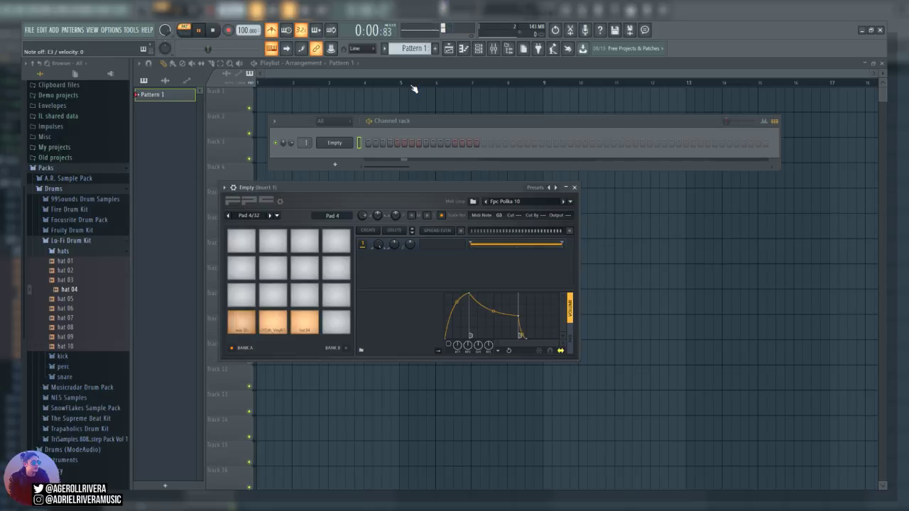
left_click_drag(245, 30, 245, 16)
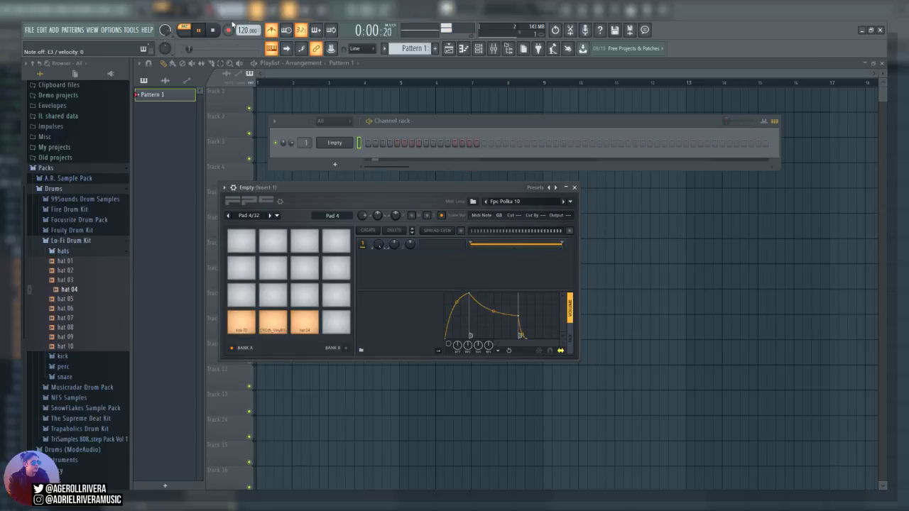
left_click(214, 31)
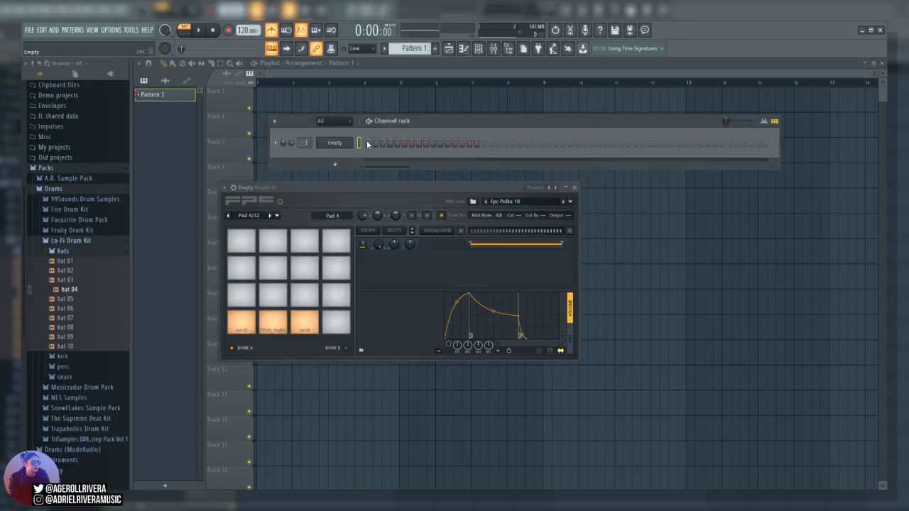
Open the FPC channel's piano roll and preview the kick 02 key
key("F7")
scroll(240, 233, "down", 8)
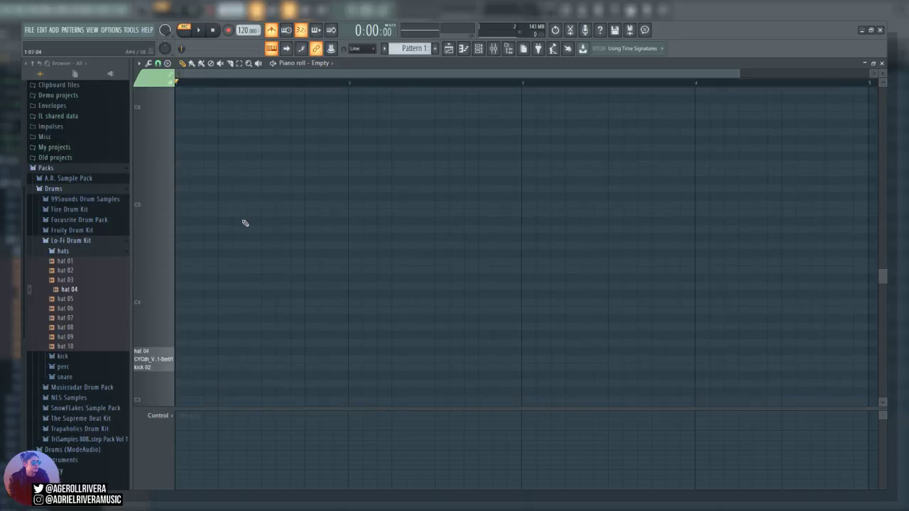
left_click(163, 291)
left_click(164, 294)
Place a kick 02 note at the start of bar 1, test playback, and turn off the metronome
left_click(182, 294)
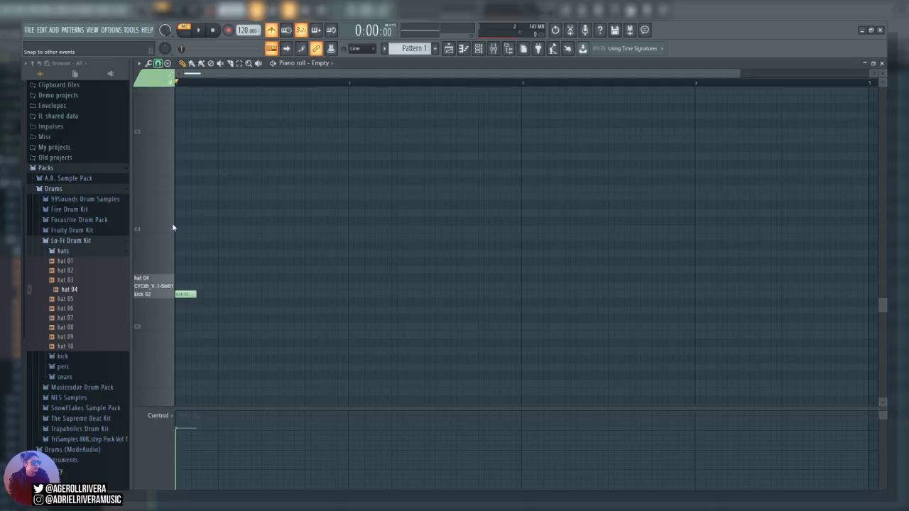
left_click_drag(188, 295, 176, 295)
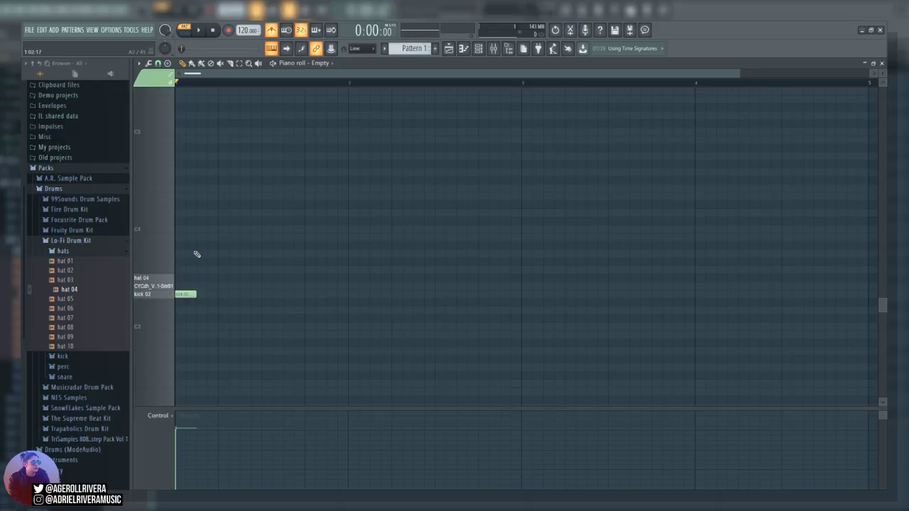
key("space")
key("space")
left_click(272, 31)
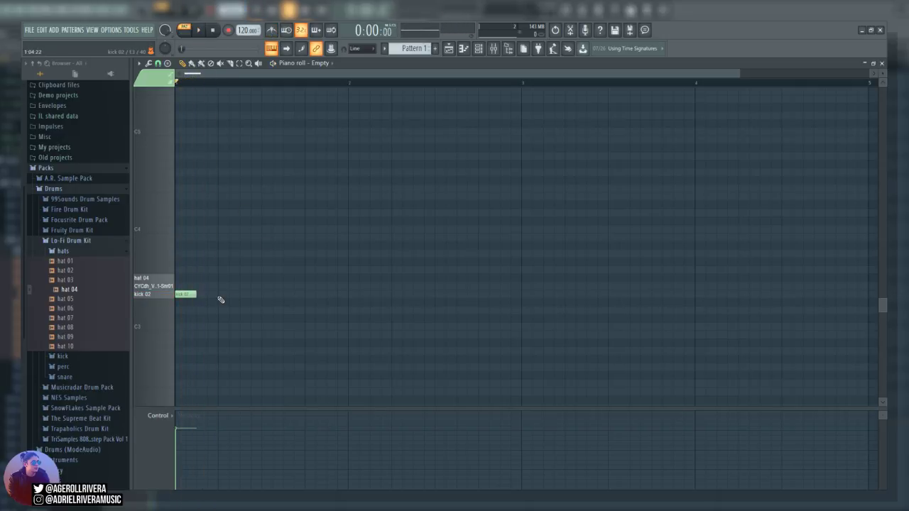
Add a second kick 02 note on step 4 of bar 1 and play the pattern repeatedly to check it
left_click(204, 294)
mouse_move(203, 294)
left_mouse_down()
mouse_move(192, 294)
mouse_move(228, 294)
mouse_move(218, 293)
left_mouse_up()
key("space")
key("space")
key("space")
key("space")
key("space")
key("space")
key("space")
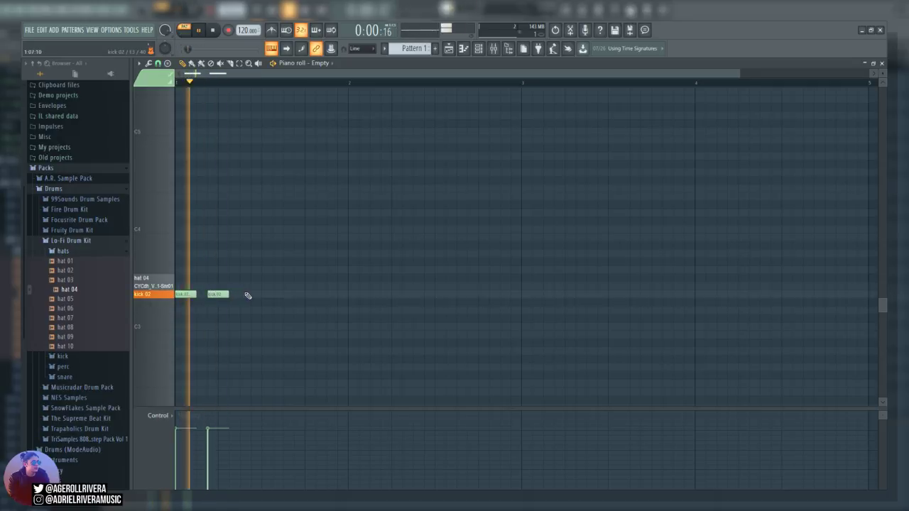
key("space")
Add a third kick 02 note on step 9 of bar 1, shift it to step 10, and check its timing by playback
left_click(267, 294)
key("space")
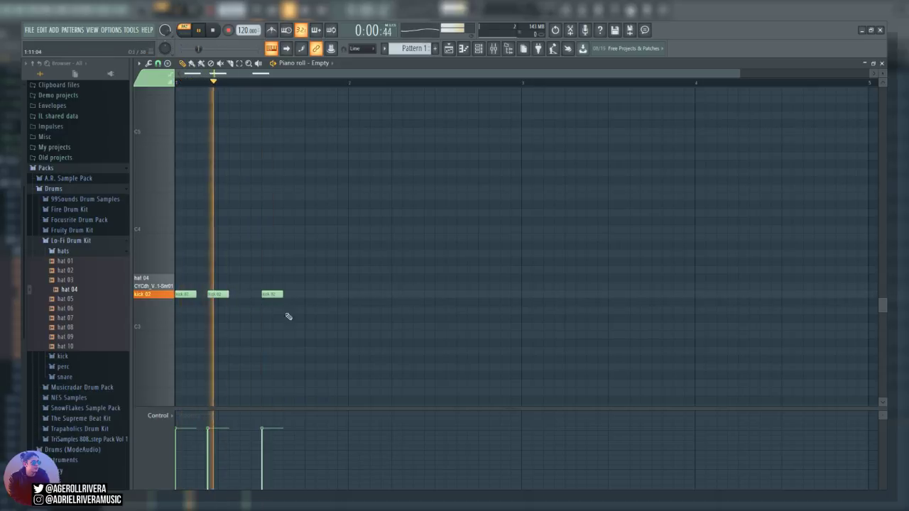
key("space")
key("space")
key("space")
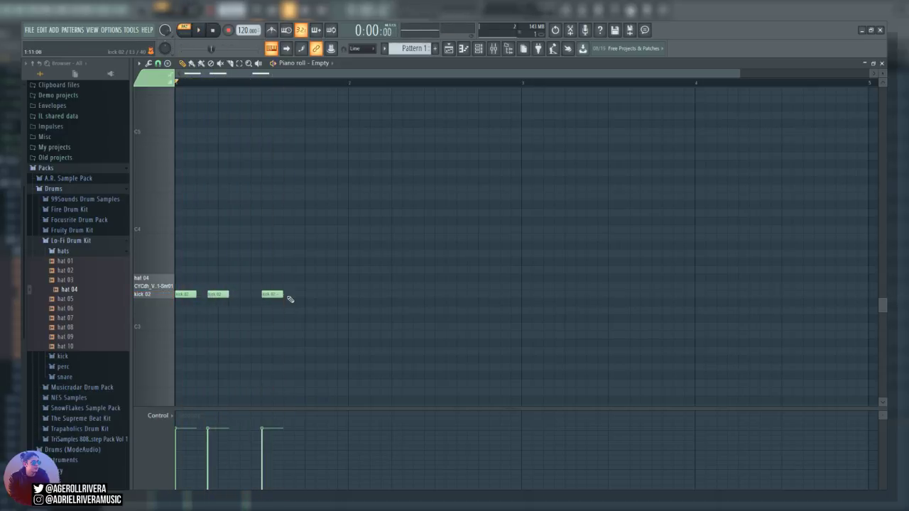
left_click_drag(270, 294, 282, 294)
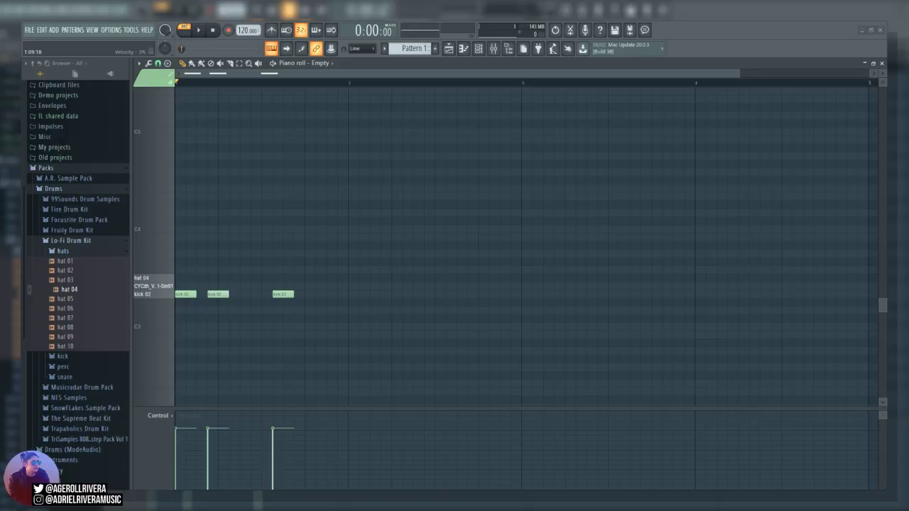
left_click(202, 32)
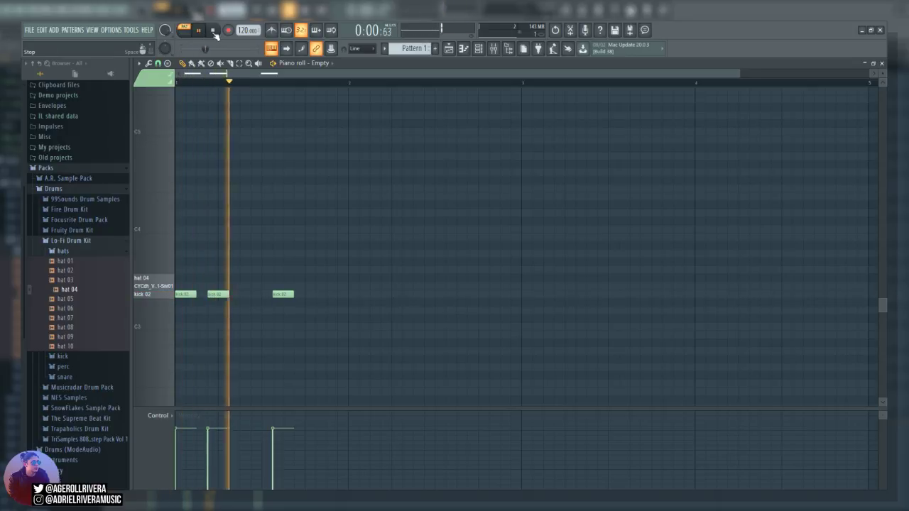
left_click(213, 31)
Add one-step kick 02 notes on steps 14 and 15 of bar 1 and start playback
left_click(322, 294)
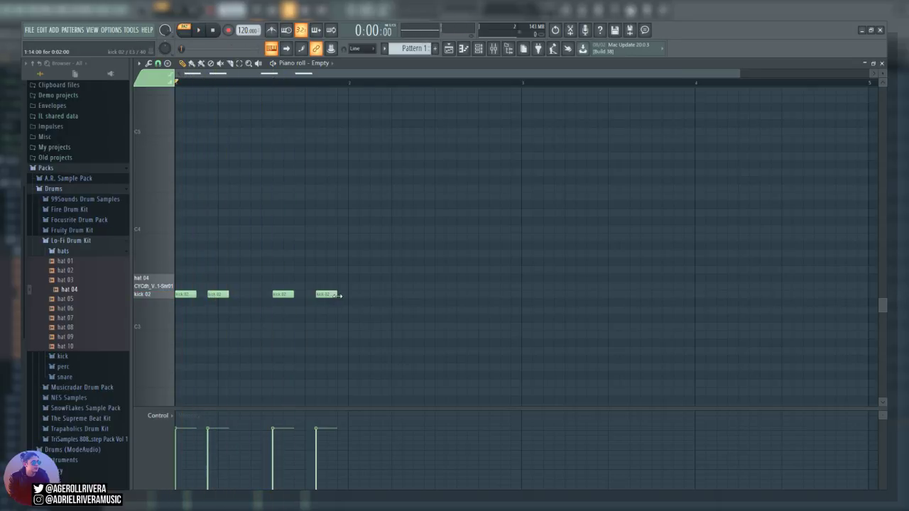
left_click(331, 294)
key("space")
Shorten the first and third kicks to one step, move the last kick to step 16, and play the pattern
left_click_drag(195, 295, 228, 294)
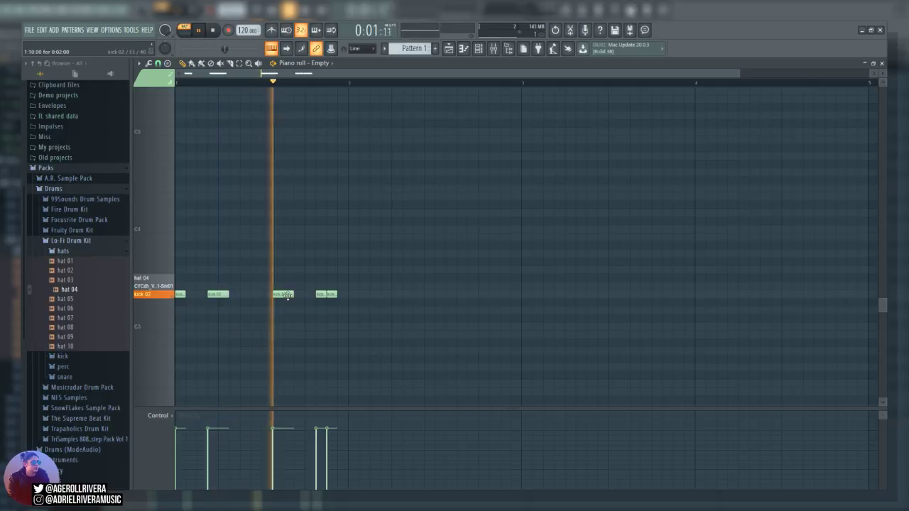
left_click_drag(292, 294, 338, 295)
key("space")
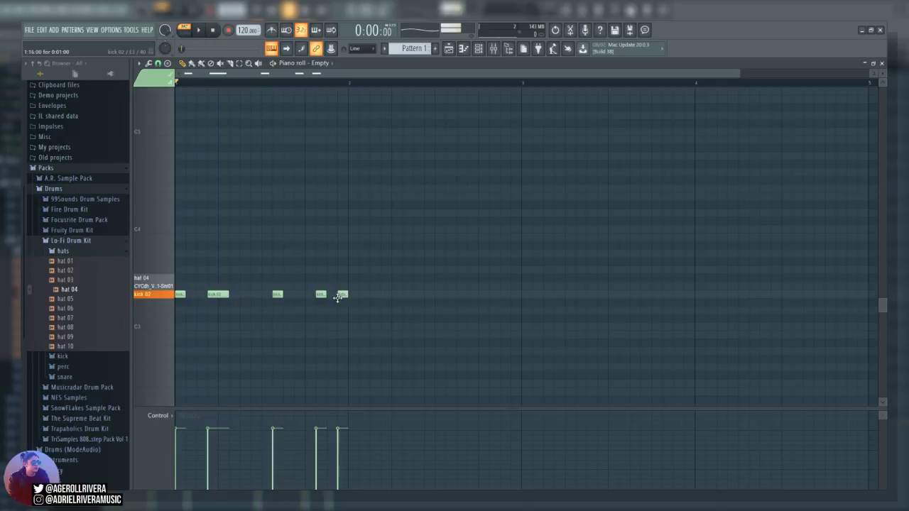
key("space")
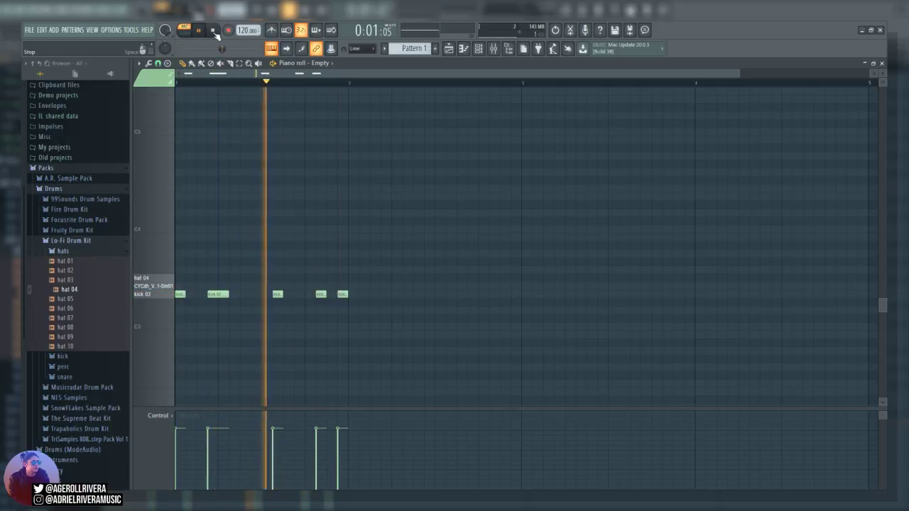
left_click(213, 32)
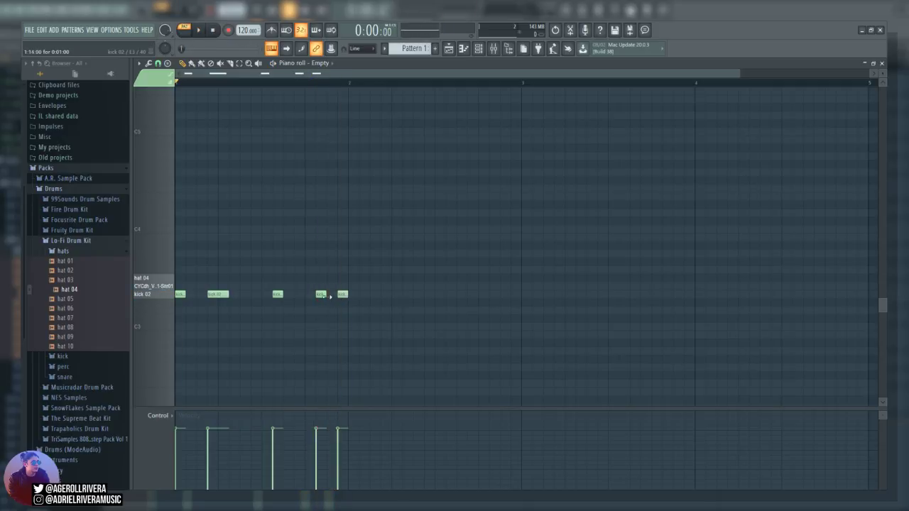
Reposition the last two kicks to steps 15 and 16 of bar 1, playing the pattern to check them
left_click_drag(320, 295, 351, 295)
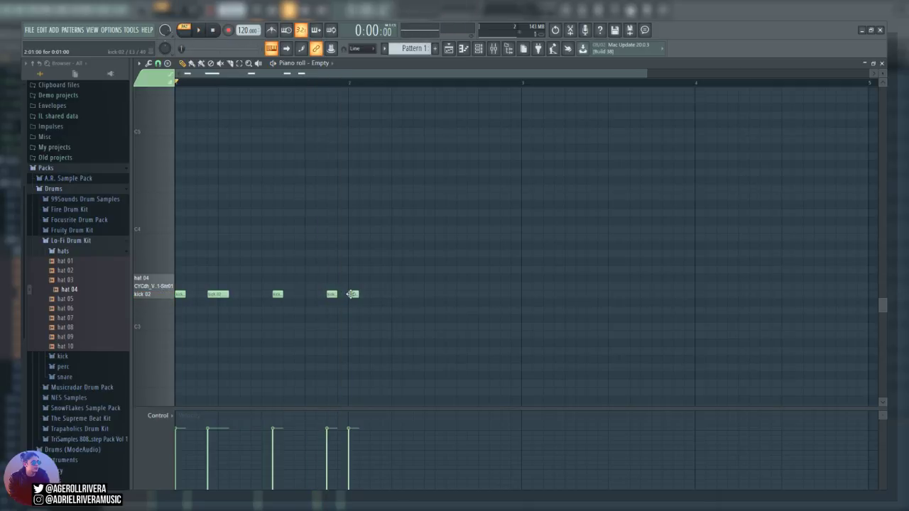
left_click(198, 30)
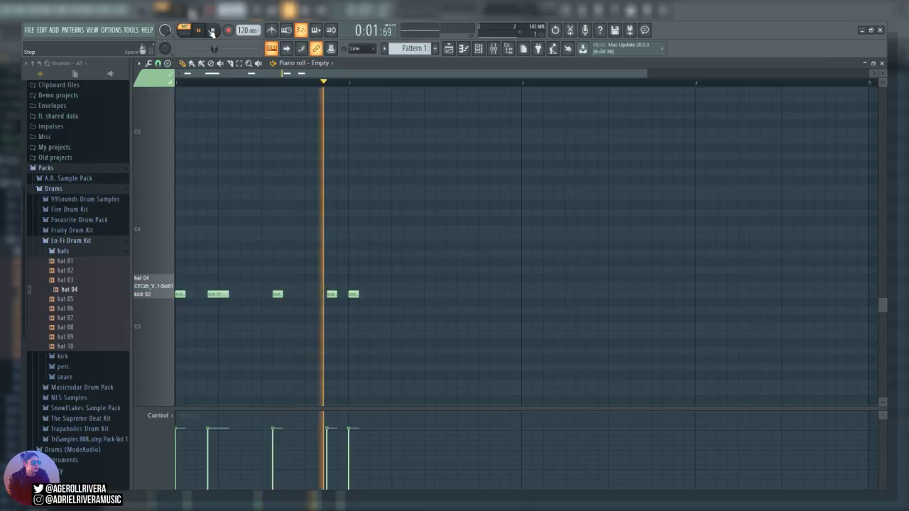
left_click(213, 32)
left_click_drag(353, 294, 341, 294)
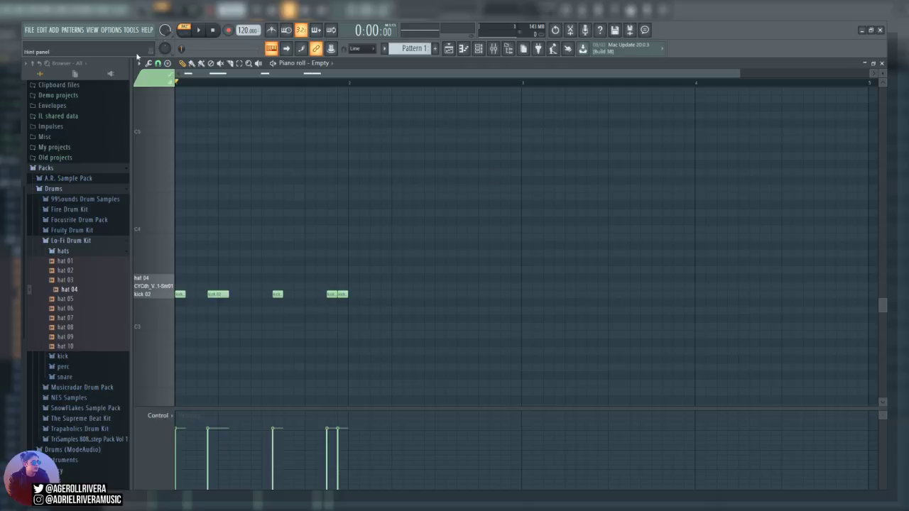
left_click(198, 30)
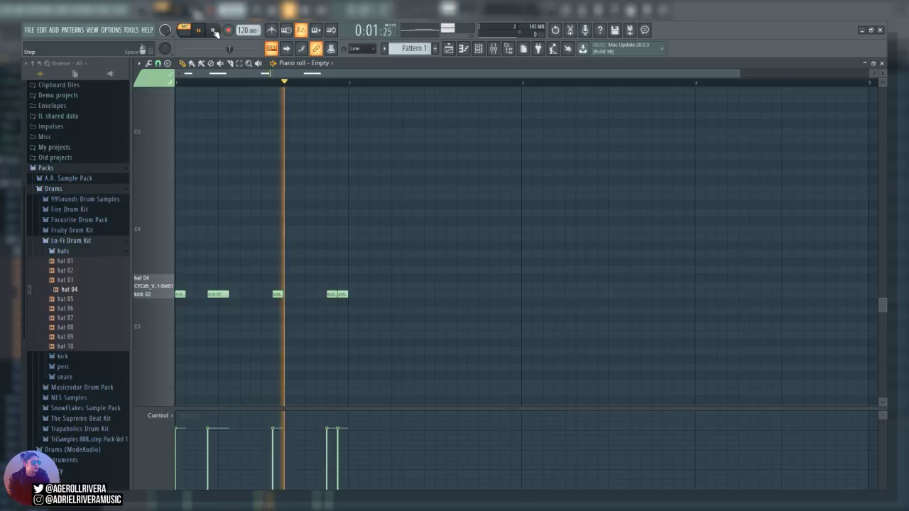
left_click(214, 31)
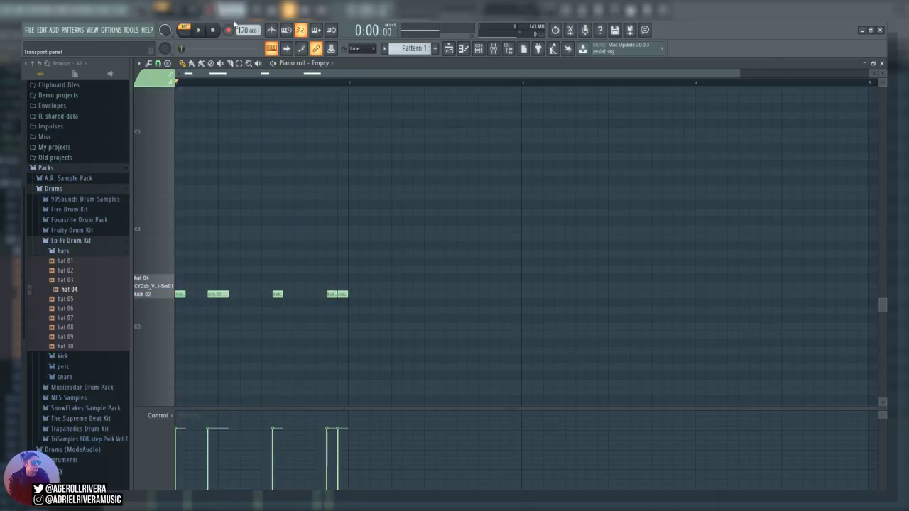
Turn on the metronome, shorten the second kick to one step, and play the pattern against the click
left_click(271, 30)
key("space")
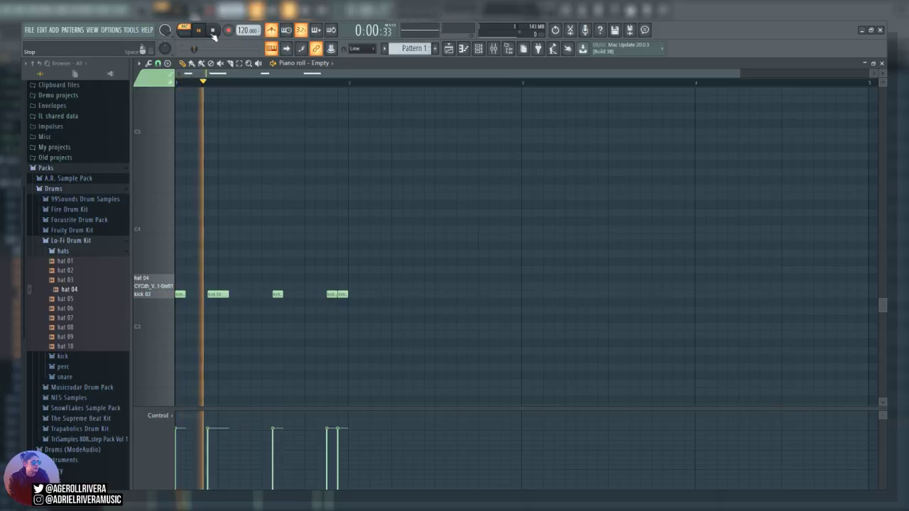
left_click(213, 30)
mouse_move(228, 294)
left_mouse_down()
mouse_move(201, 294)
mouse_move(211, 294)
left_mouse_up()
left_click(201, 30)
key("space")
key("space")
key("space")
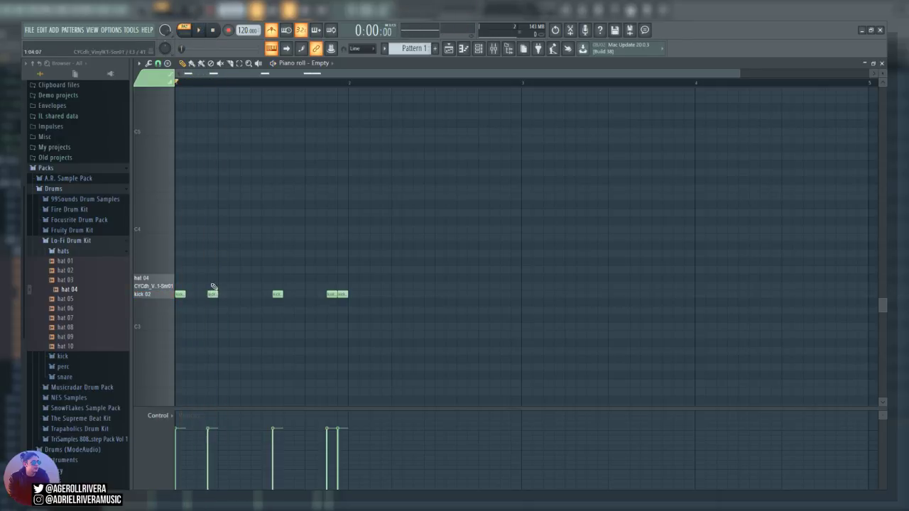
Move the second kick from step 4 to step 6 of bar 1 and play the pattern before and after
left_click(198, 30)
left_click(211, 31)
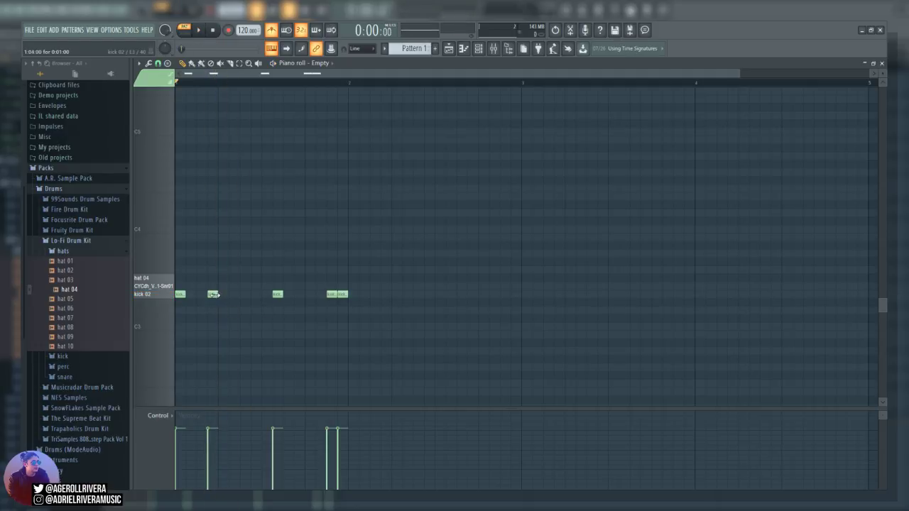
left_click_drag(216, 297, 237, 295)
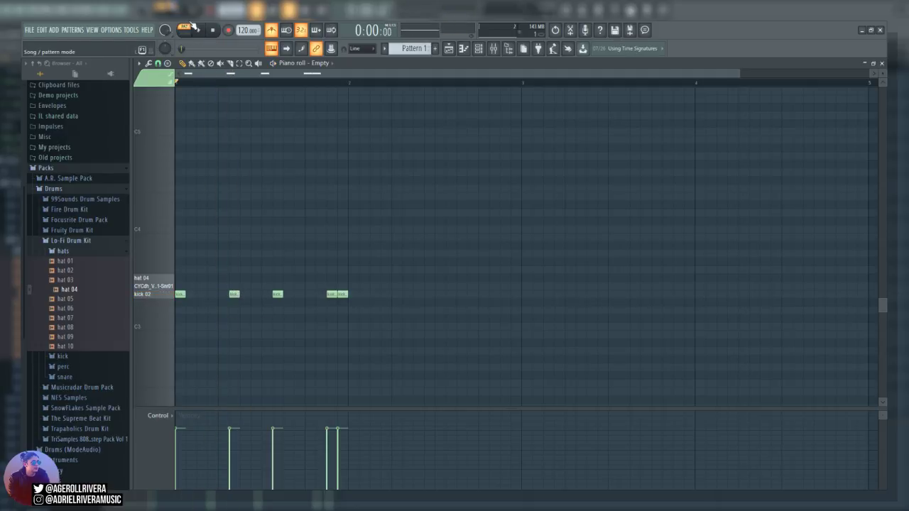
left_click(199, 30)
Delete all five kick 02 notes from the piano roll
right_click(232, 293)
right_click(277, 293)
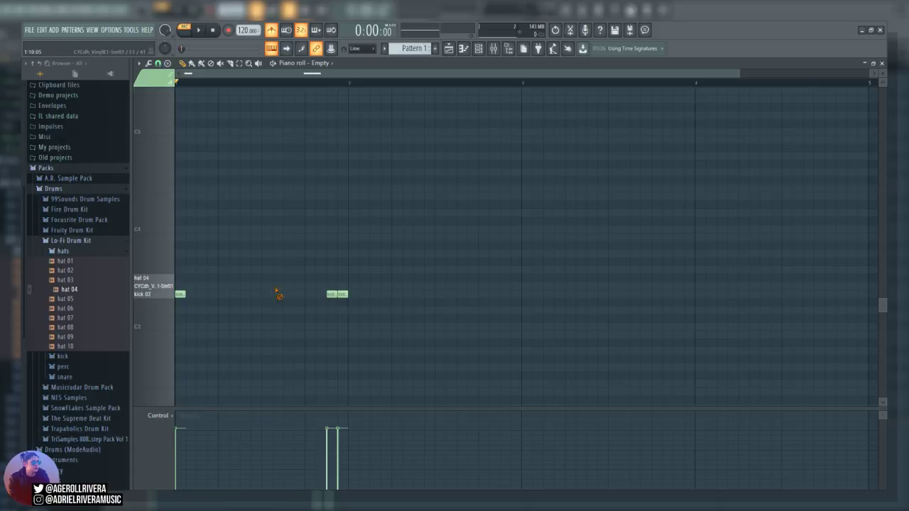
right_click(331, 293)
right_click(342, 293)
right_click(182, 294)
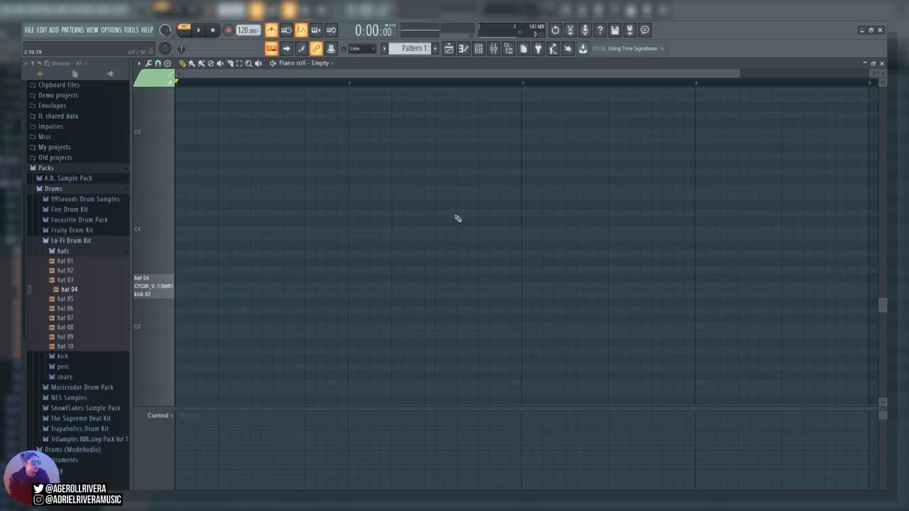
Zoom out the piano roll timeline and play the empty pattern to hear the metronome, pausing and stopping playback
left_click_drag(736, 76, 869, 75)
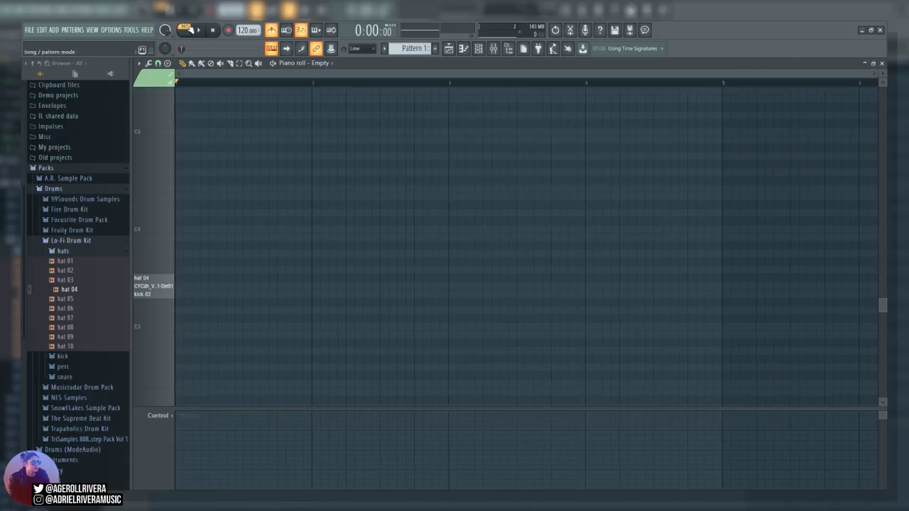
key("space")
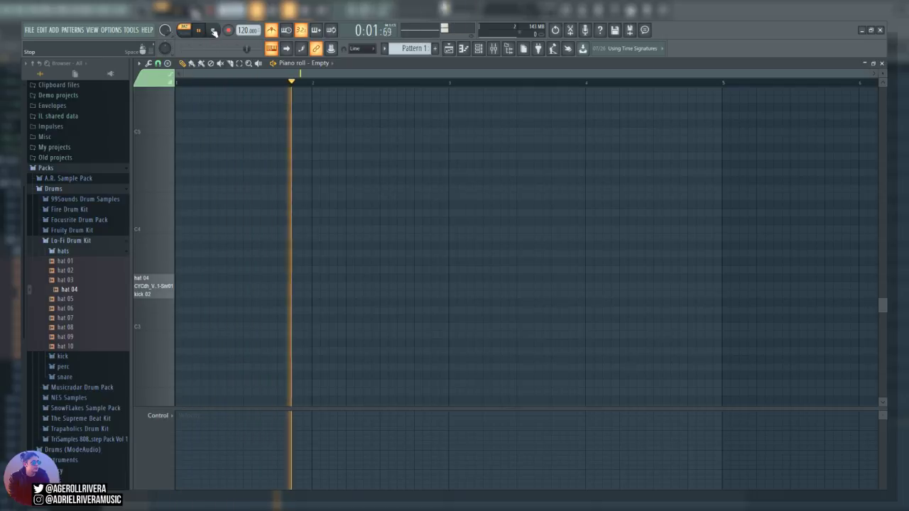
left_click(214, 31)
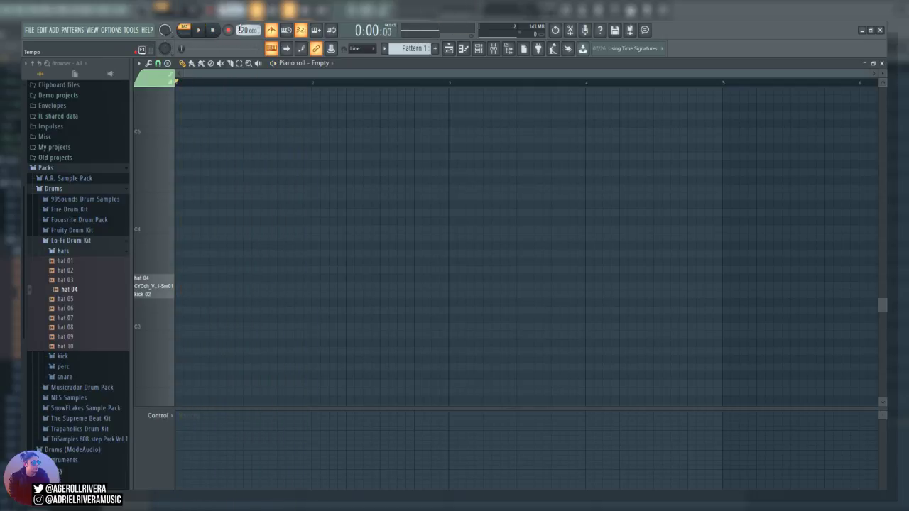
left_click(199, 31)
left_click(199, 32)
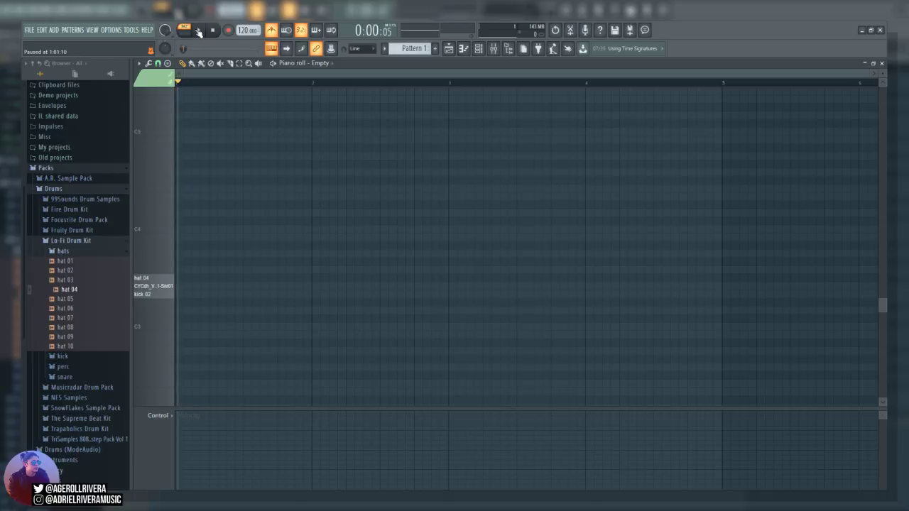
left_click(199, 32)
key("space")
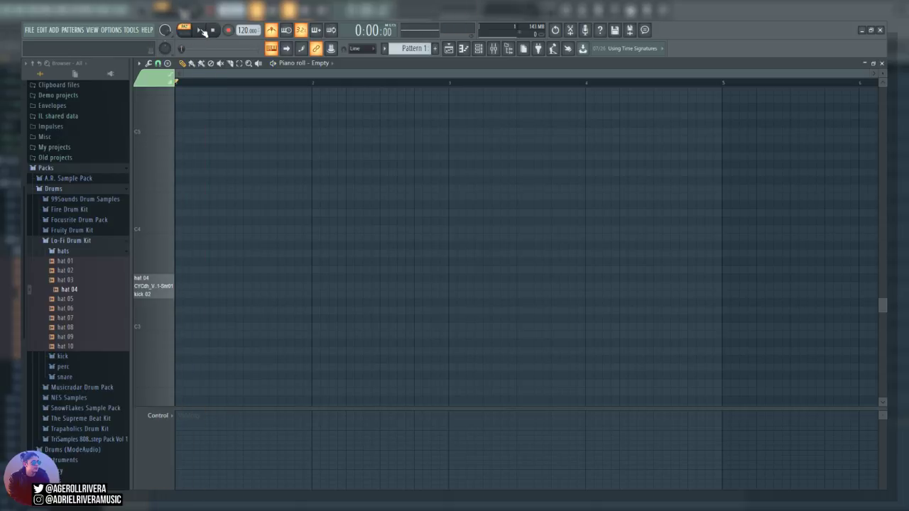
Play the metronome over the empty pattern in the piano roll and again in the playlist
left_click(200, 32)
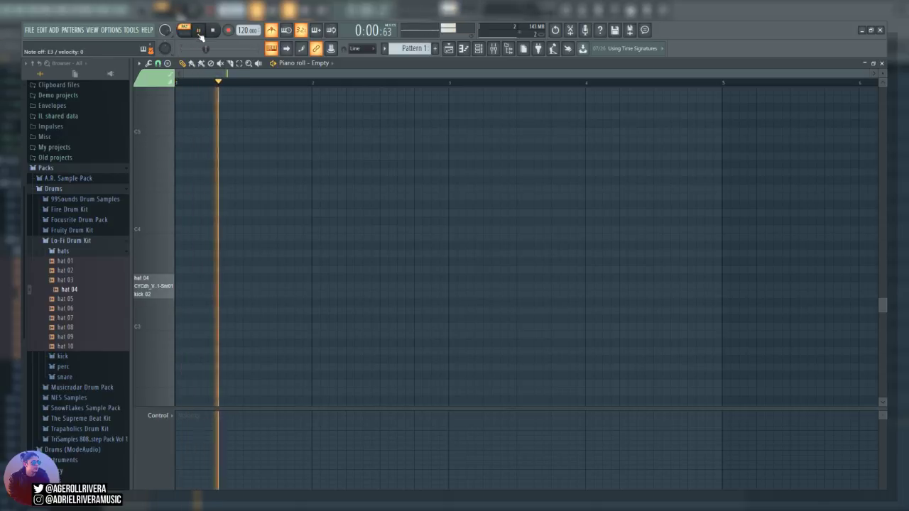
key("space")
left_click(449, 47)
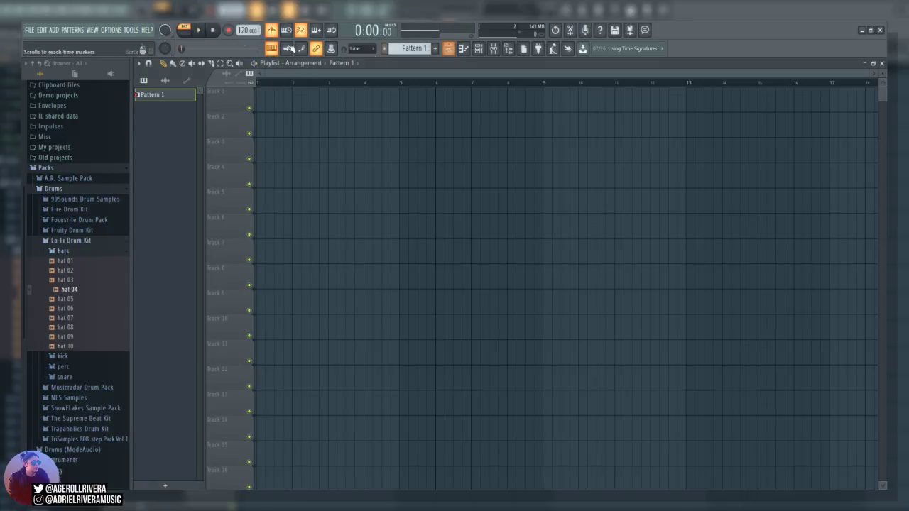
key("space")
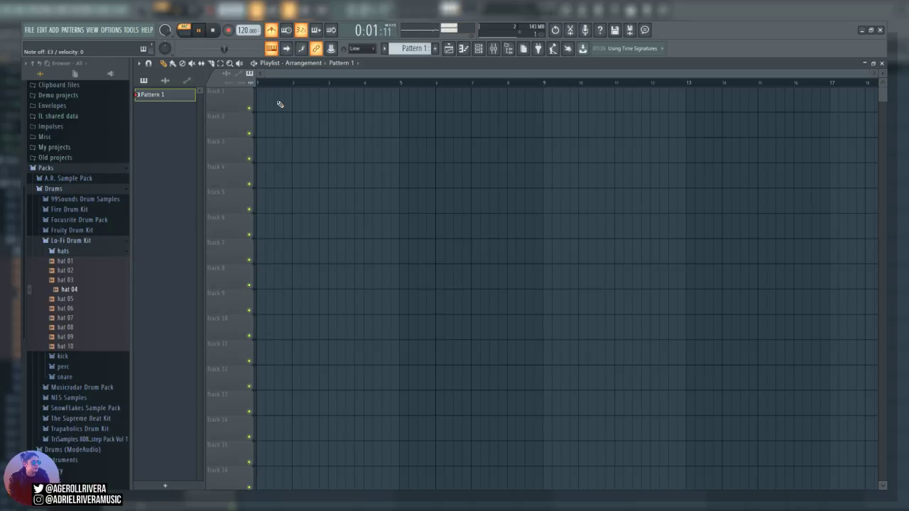
left_click(214, 31)
Set the project tempo to 150 BPM and play the metronome to hear the new speed
left_click_drag(242, 30, 242, 15)
key("space")
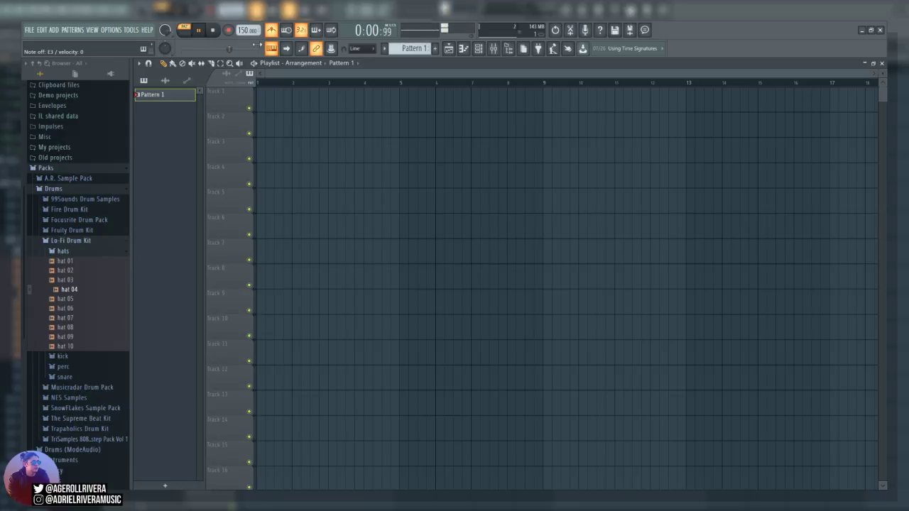
left_click(211, 29)
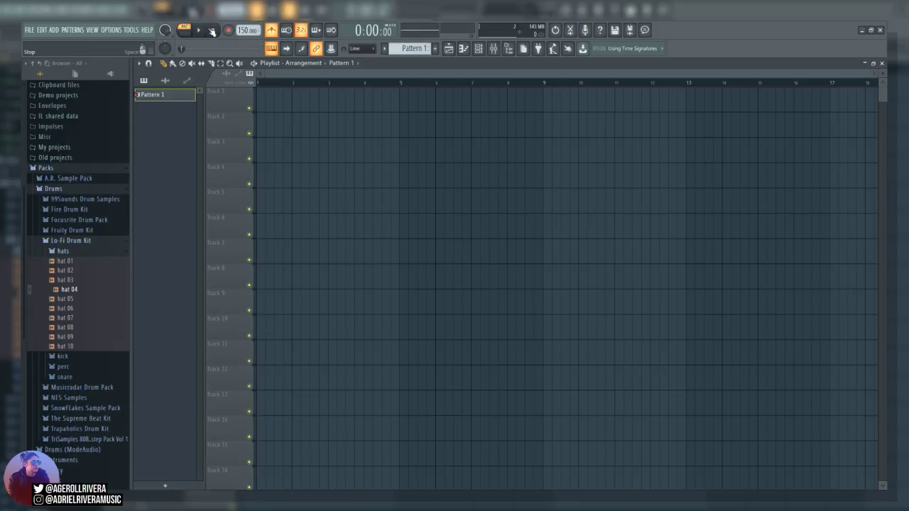
Record a live four-bar kick 02 rhythm into the FPC channel against the metronome, with the piano roll open
left_click(463, 49)
left_click(463, 49)
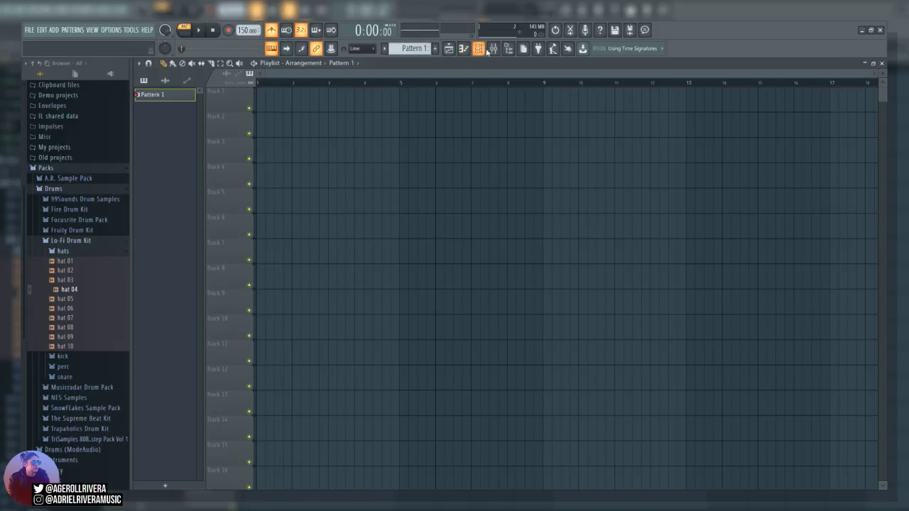
left_click(463, 48)
left_click(480, 49)
left_click(480, 49)
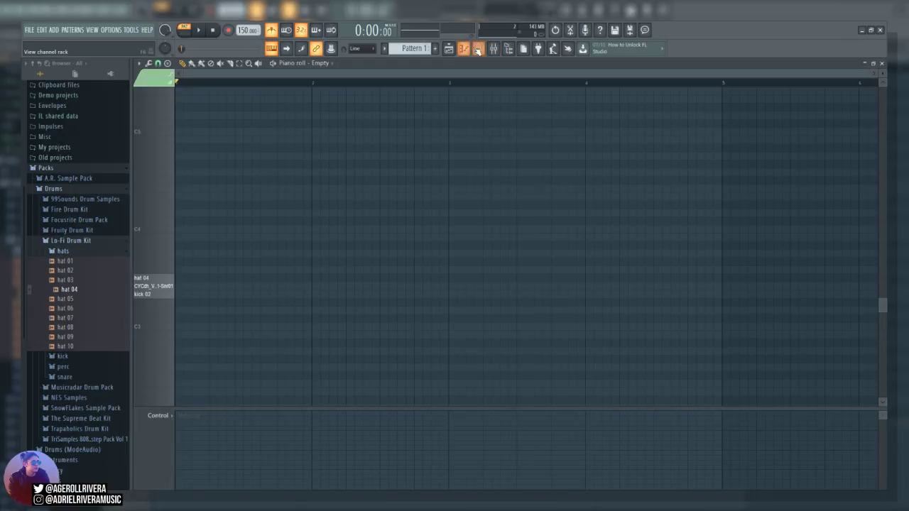
left_click(480, 49)
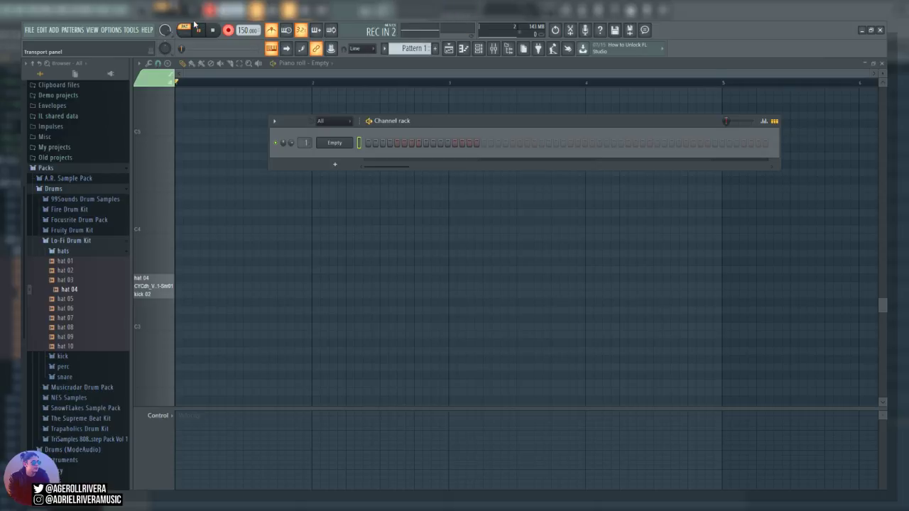
left_click(199, 30)
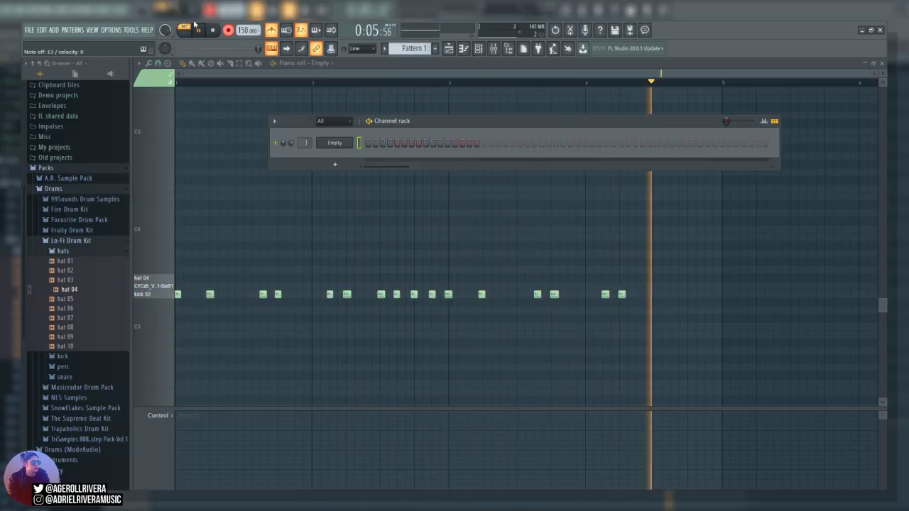
key("space")
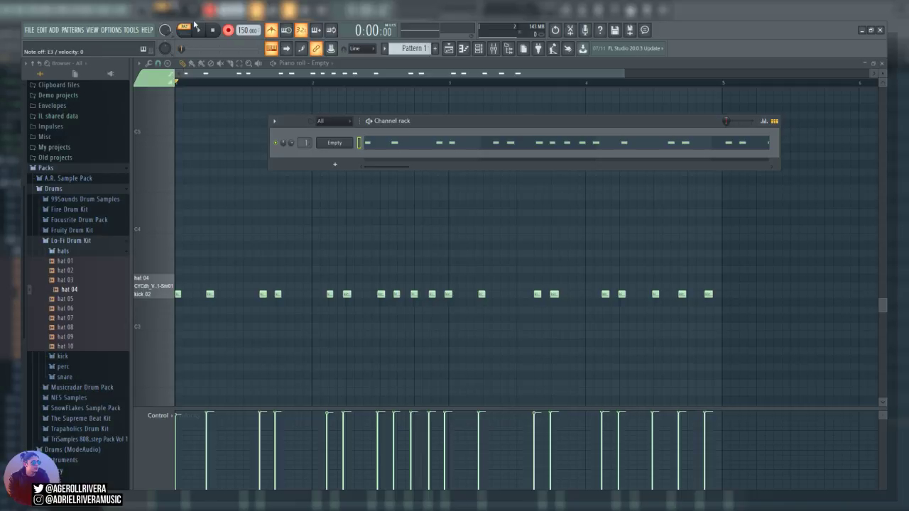
key("F6")
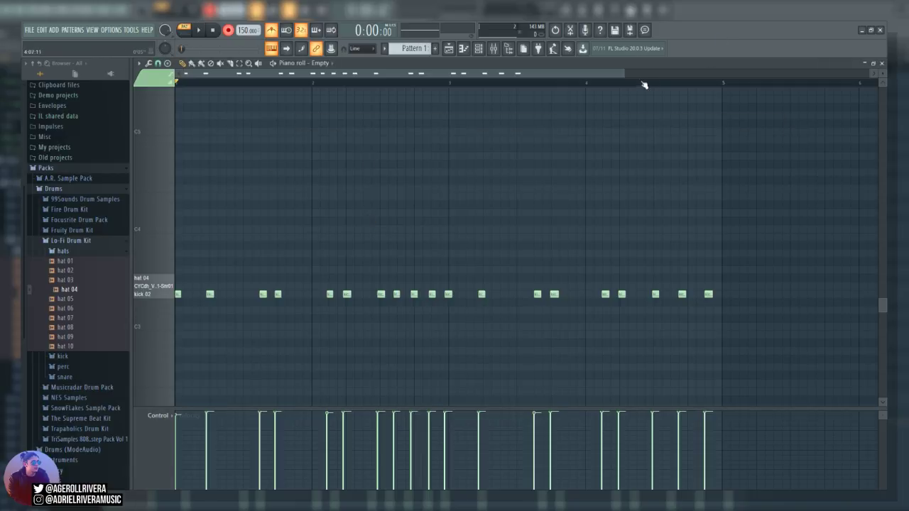
Play back the recorded kick notes in the piano roll with recording off
mouse_move(626, 74)
left_mouse_down()
mouse_move(260, 100)
mouse_move(353, 109)
mouse_move(455, 142)
mouse_move(607, 165)
left_mouse_up()
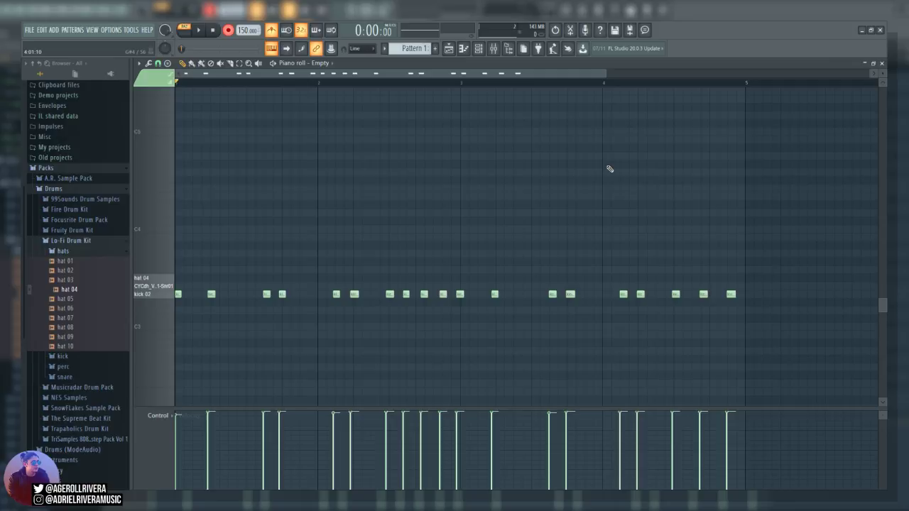
left_click(199, 30)
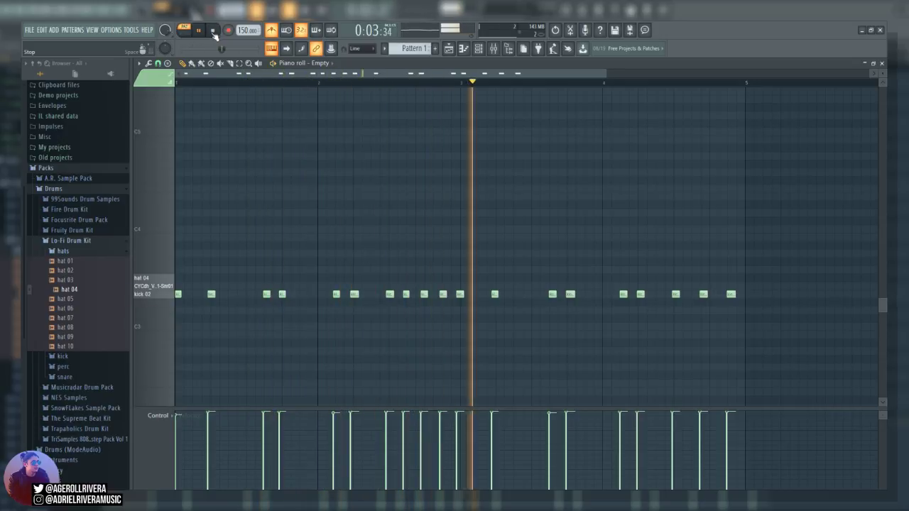
left_click(213, 32)
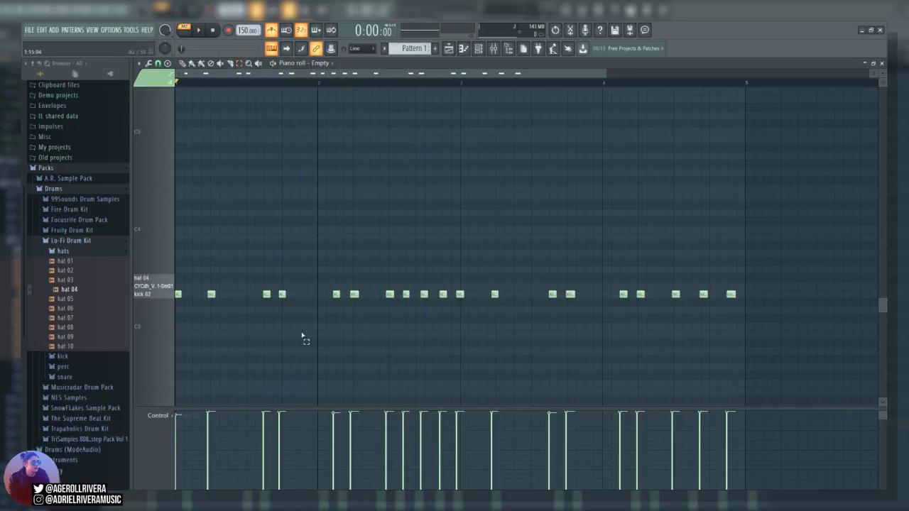
Quantize the second, third and fourth kick notes of bar 1 to the grid and play the pattern
left_click_drag(300, 267, 202, 344)
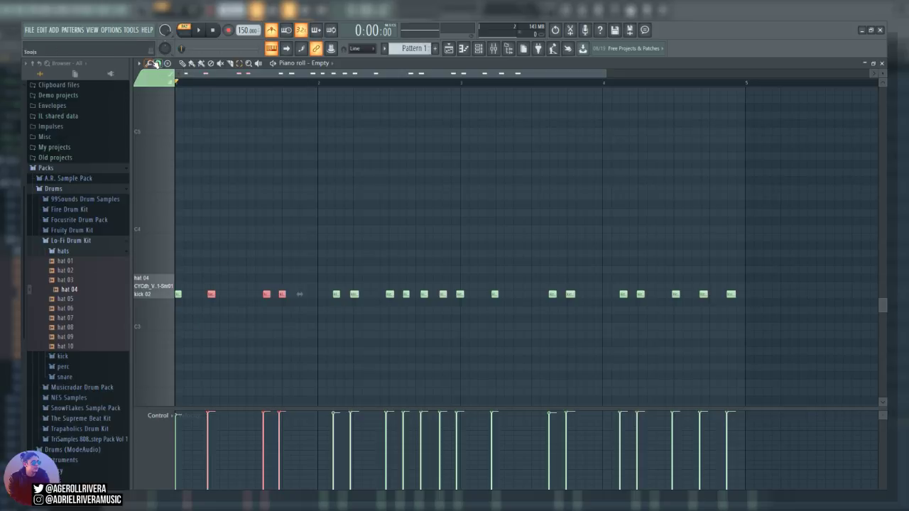
left_click(188, 105)
left_click(280, 152)
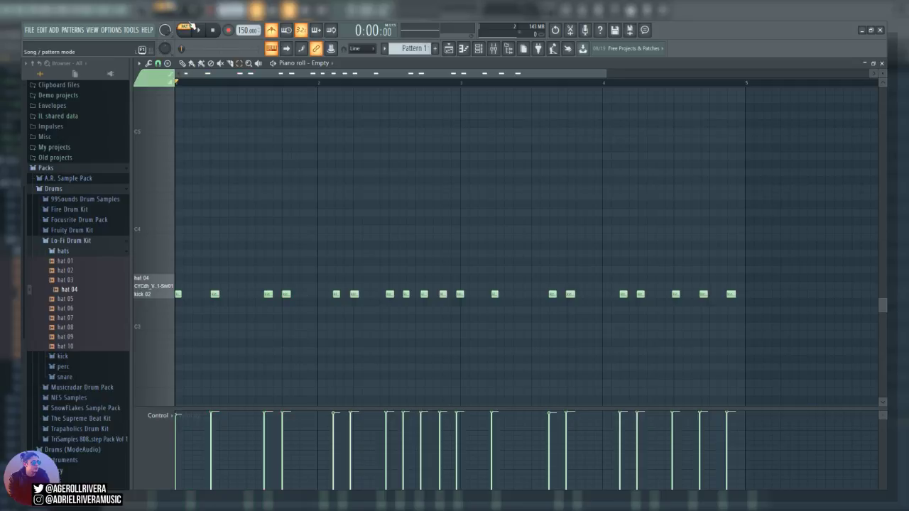
left_click(199, 30)
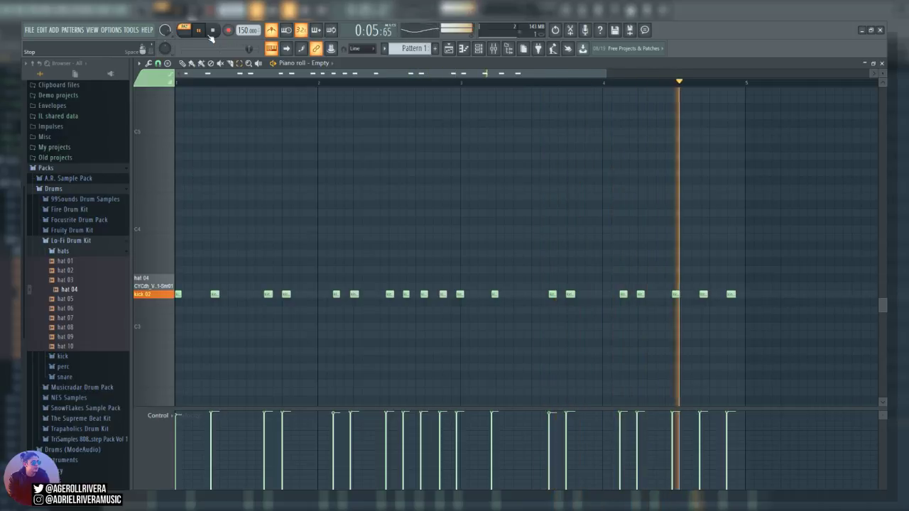
left_click(211, 34)
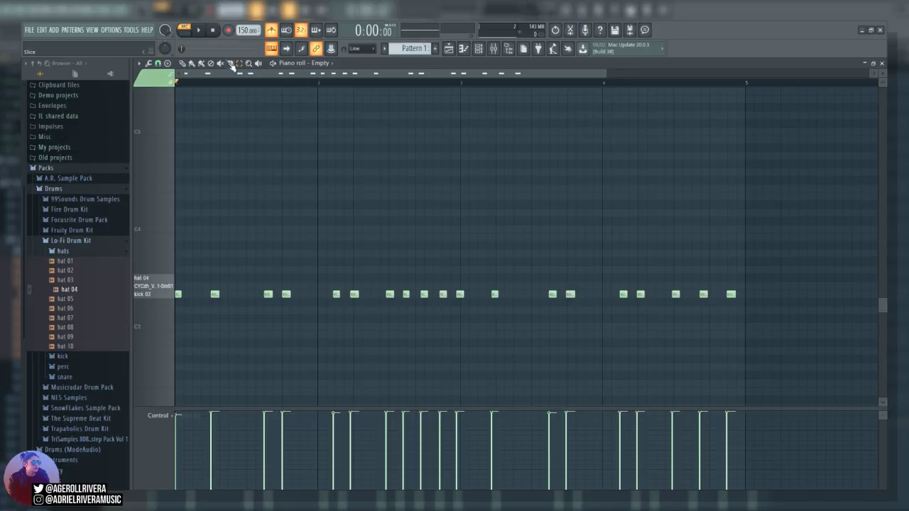
Play the start of the kick pattern again and view its notes in the channel rack
left_click(198, 30)
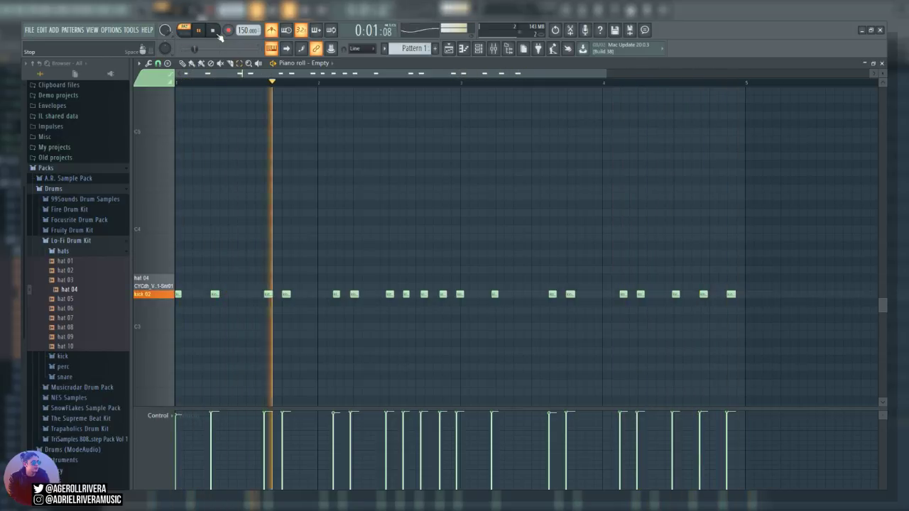
left_click(215, 31)
left_click(479, 50)
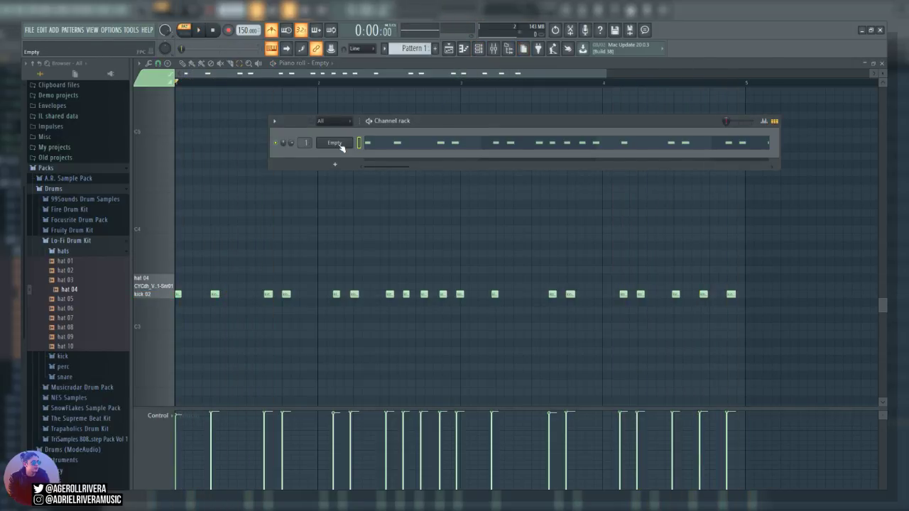
key("F6")
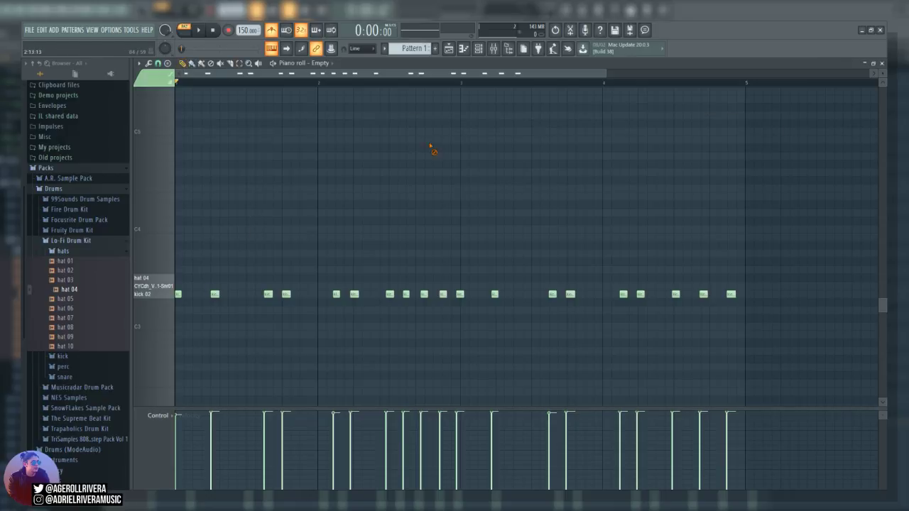
Rename Pattern 1 to Kick, place it on Track 1 at bar 1 of the playlist and play it briefly
left_click(450, 51)
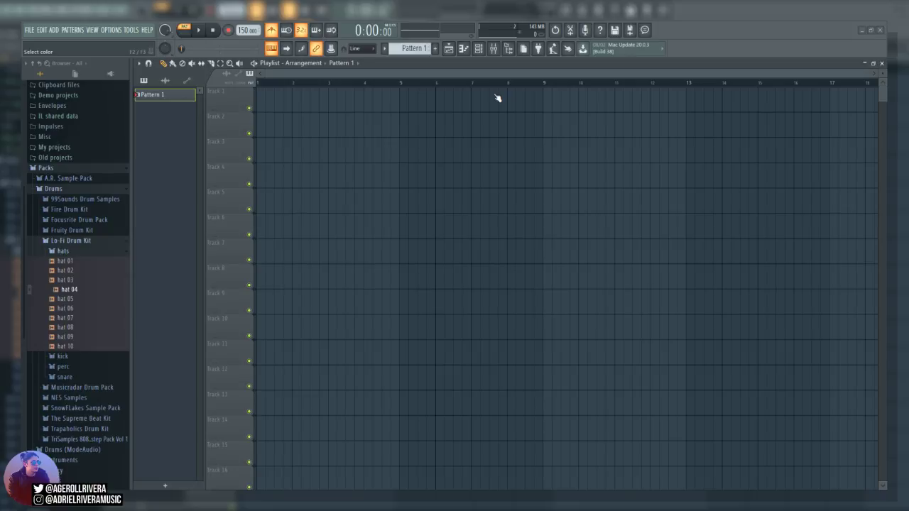
type("Kick")
key("Return")
left_click_drag(382, 93, 300, 112)
key("space")
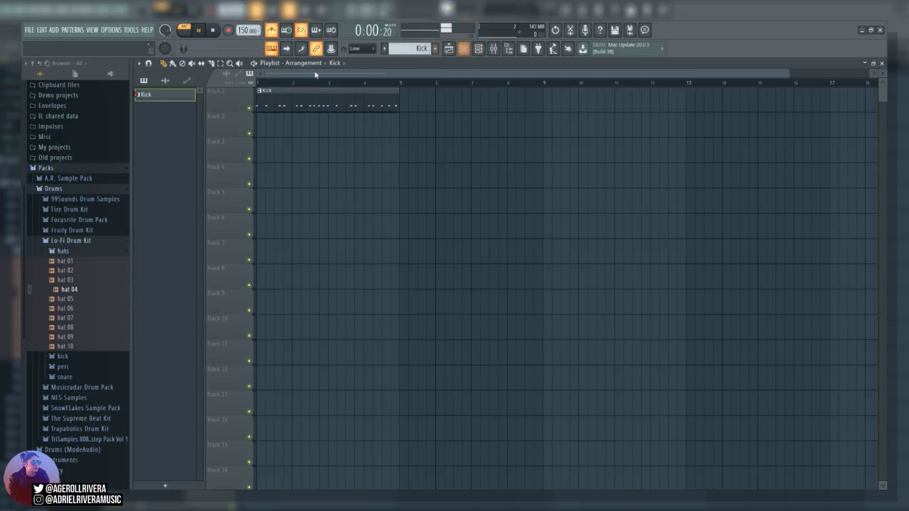
key("space")
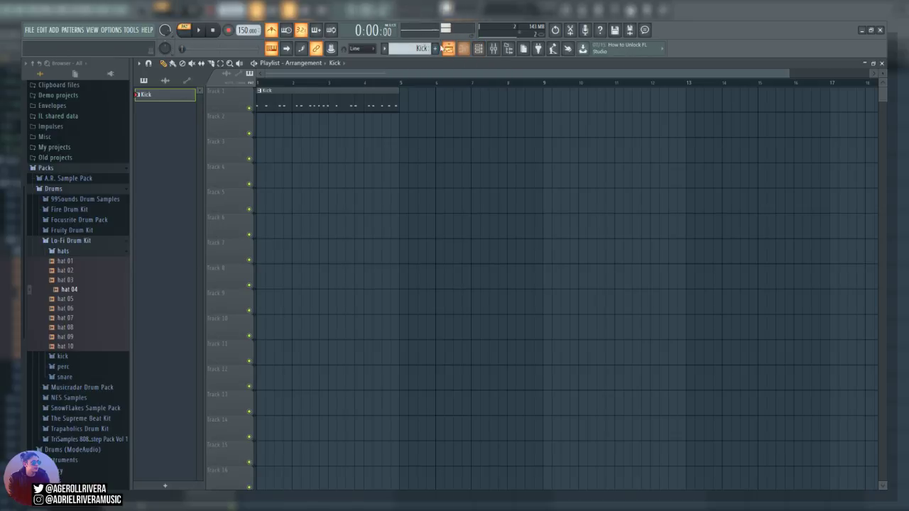
Create a new pattern named Snare and place it on Track 2 from bar 1, four bars long
left_click(434, 49)
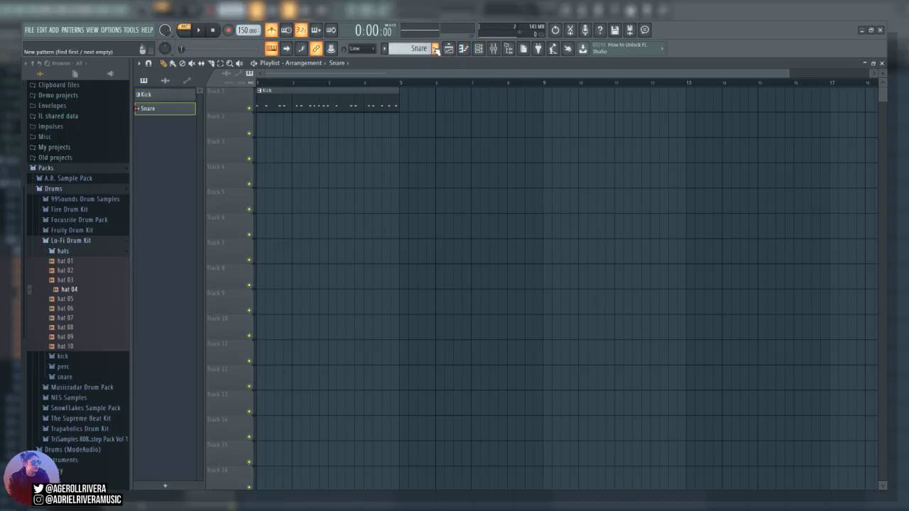
left_click(303, 126)
left_click_drag(303, 126, 405, 124)
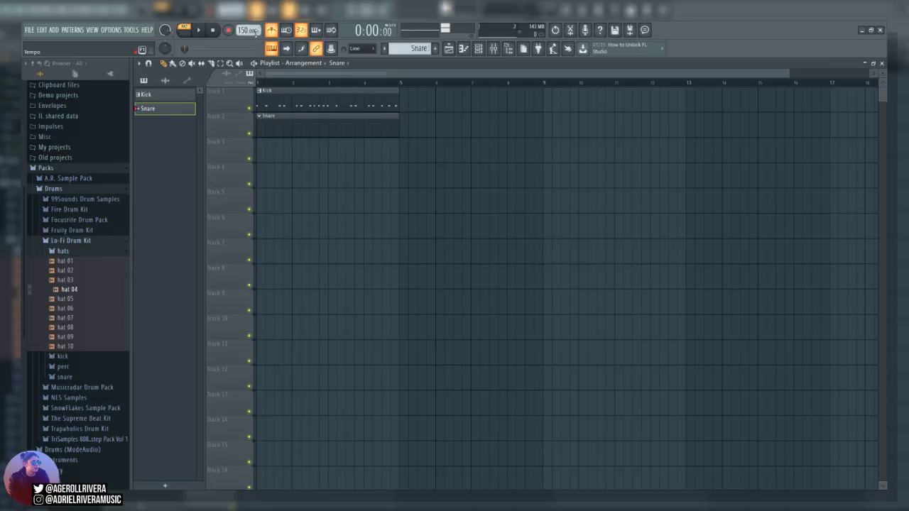
Set the project tempo to 130 BPM and switch playback to song mode
left_click_drag(245, 30, 245, 35)
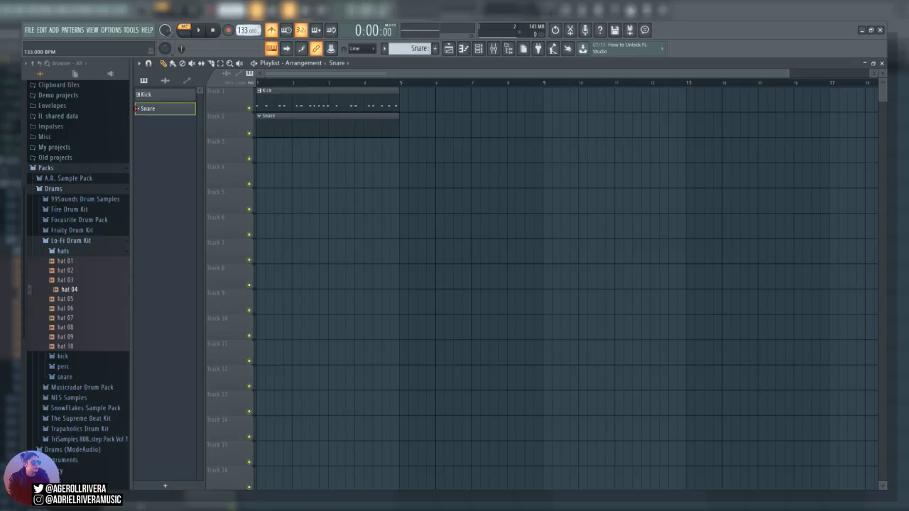
left_click_drag(245, 35, 245, 37)
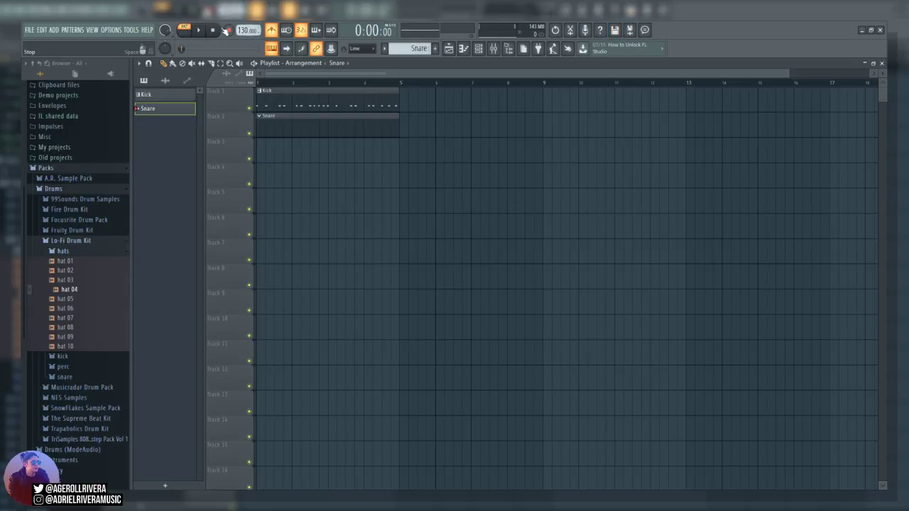
left_click(184, 30)
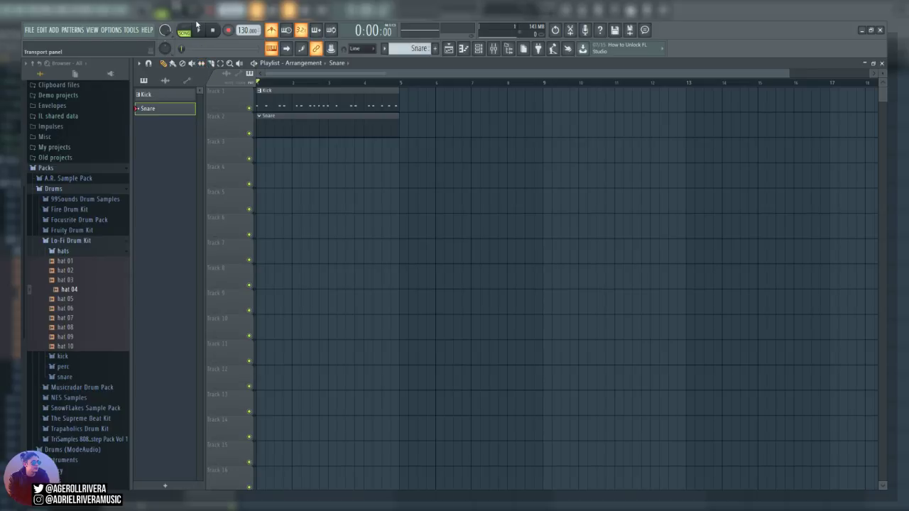
Play the four-bar arrangement twice against the metronome and arm recording for the Snare pattern
left_click_drag(790, 74, 398, 118)
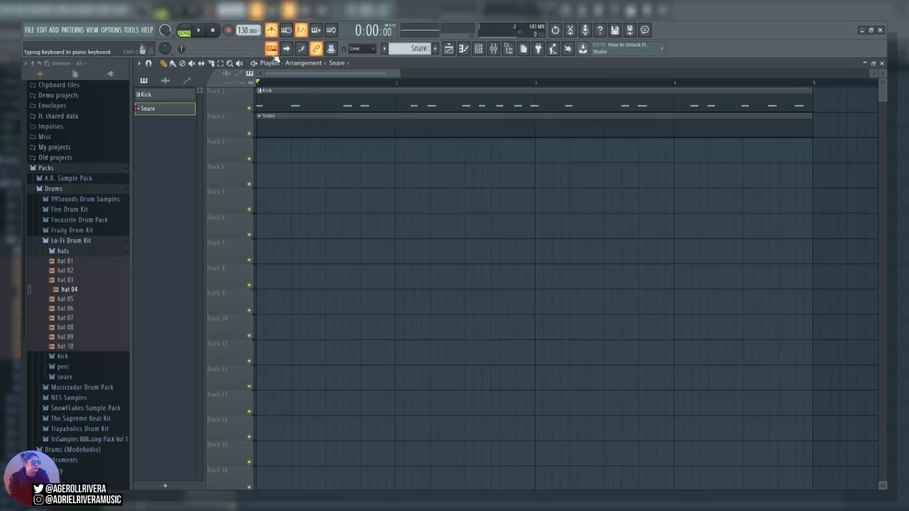
left_click(199, 31)
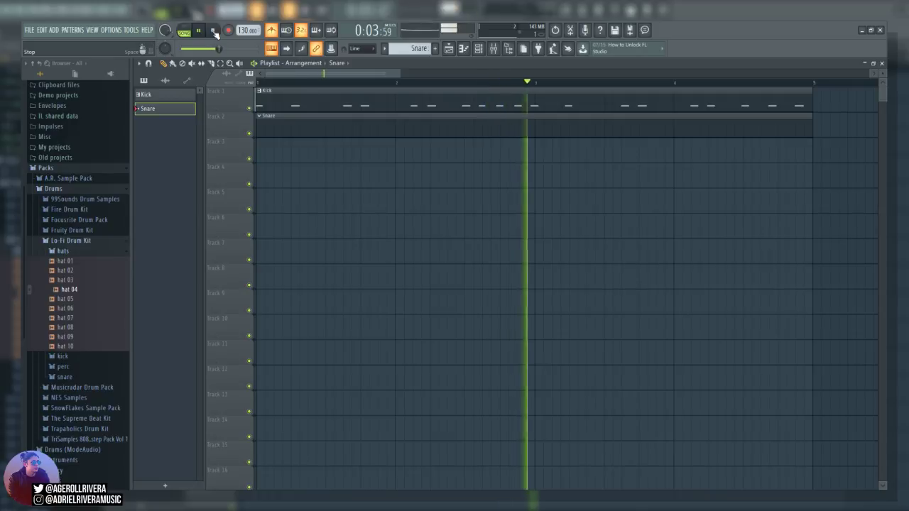
left_click(215, 32)
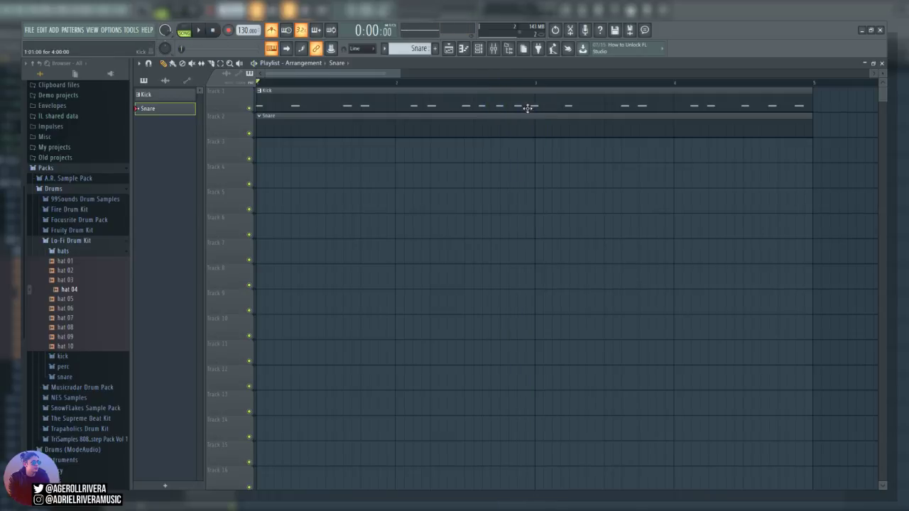
left_click(199, 30)
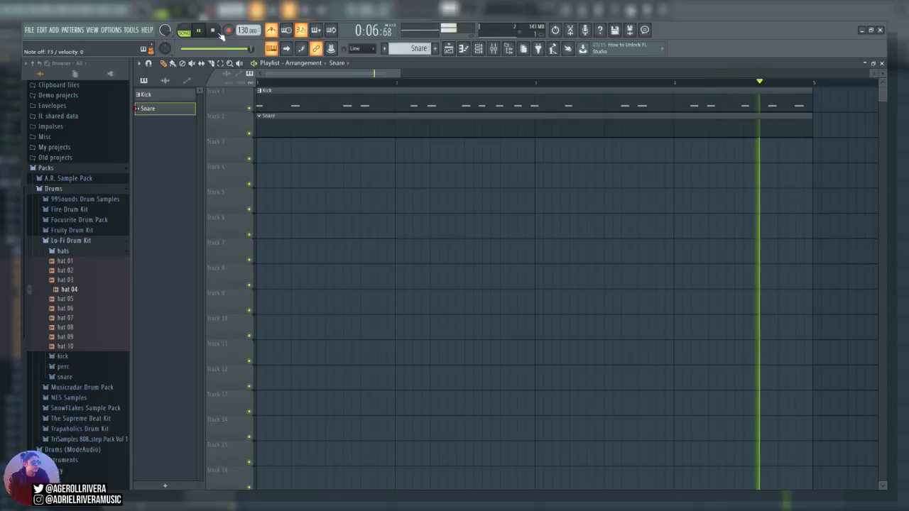
left_click(214, 31)
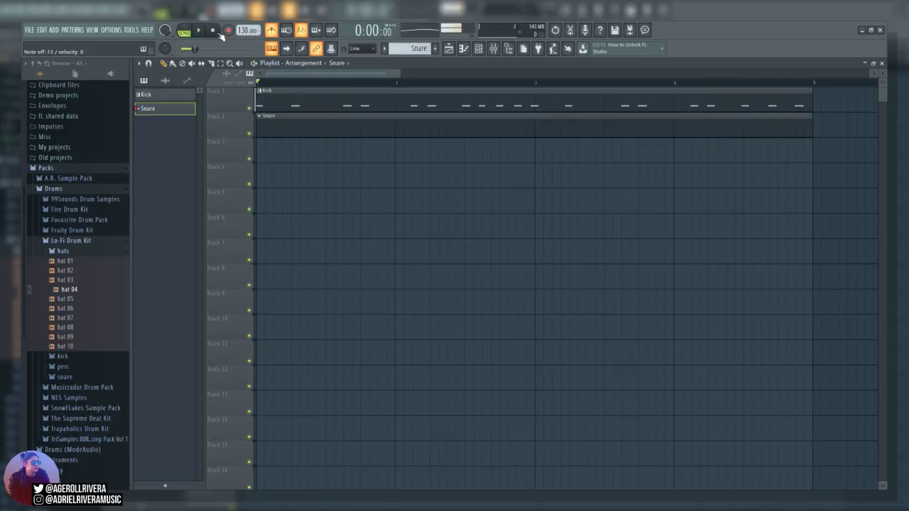
left_click(227, 33)
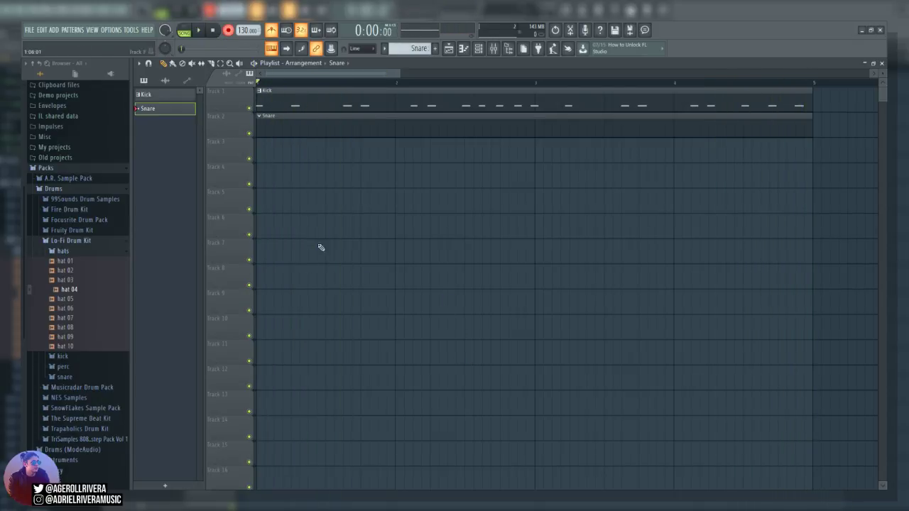
Record one snare hit in each of the four bars of the Snare pattern and play back the arrangement
left_click(199, 30)
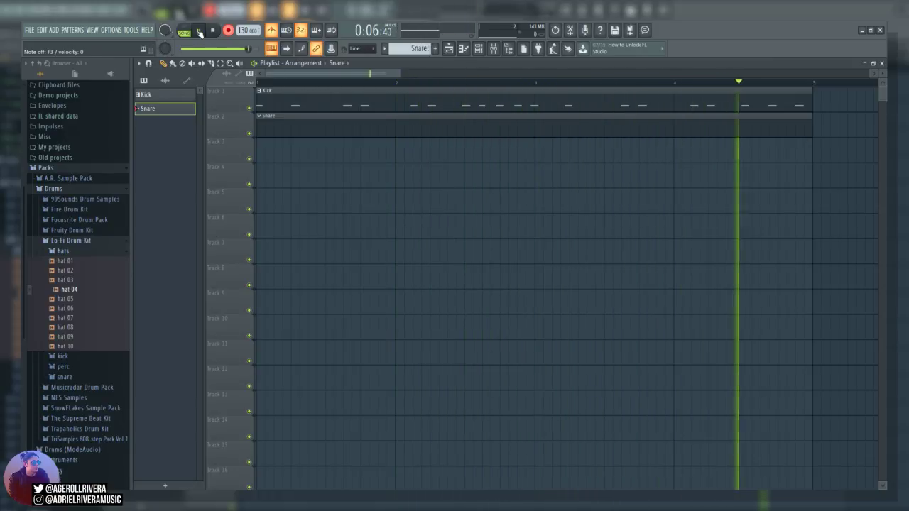
left_click(213, 30)
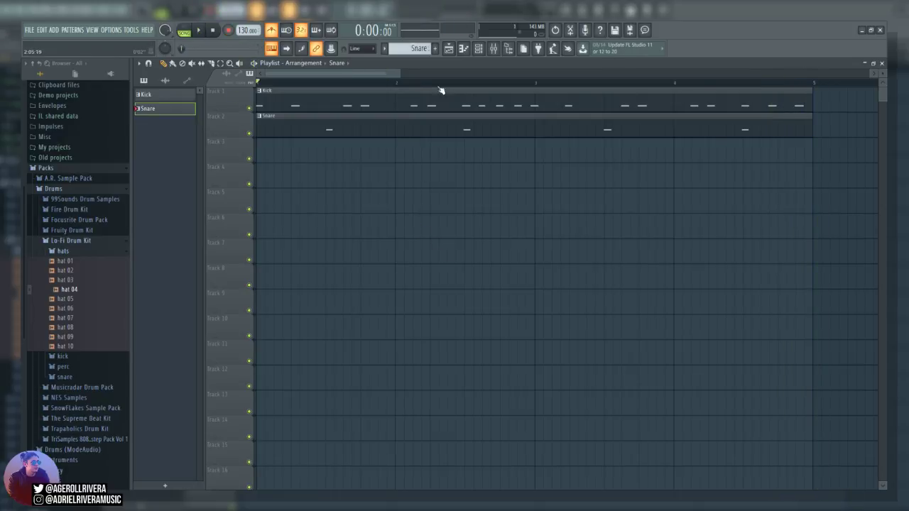
left_click_drag(356, 74, 179, 83)
left_click(200, 31)
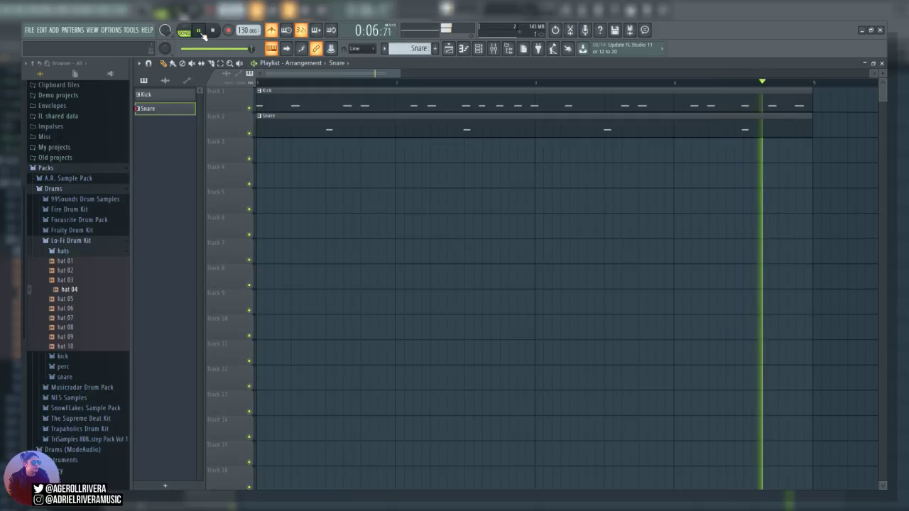
left_click(213, 32)
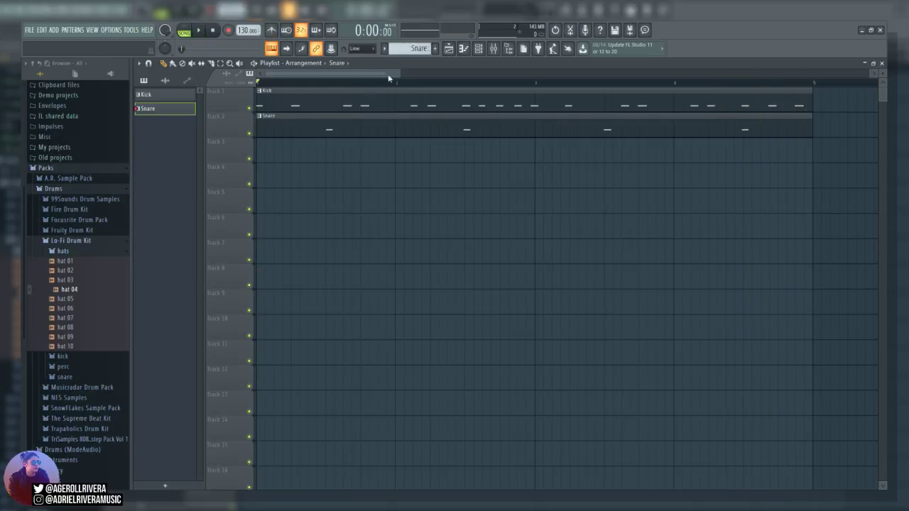
Play the Kick and Snare arrangement from bar 1 with the metronome off
left_click_drag(399, 73, 601, 118)
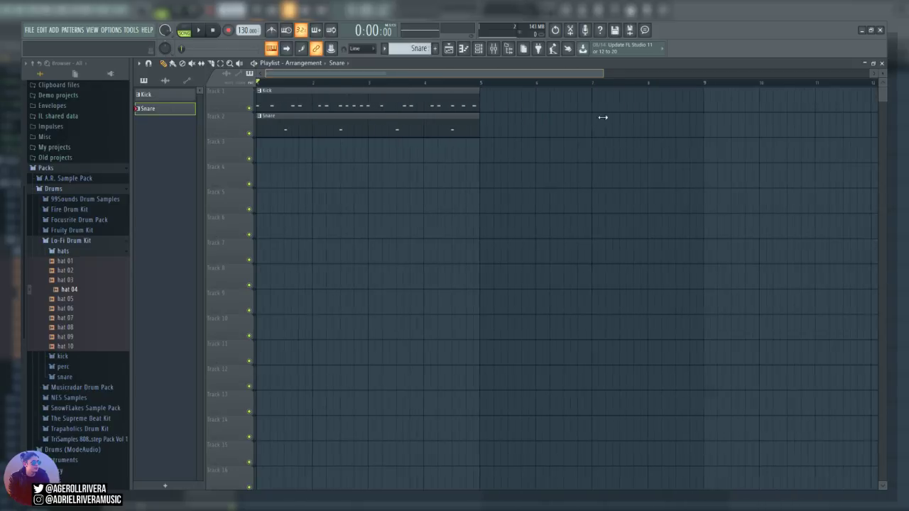
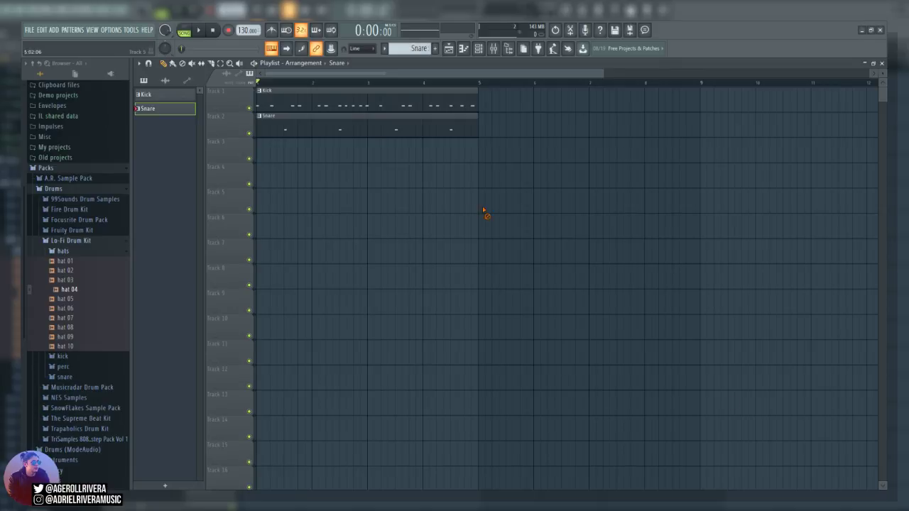
key("space")
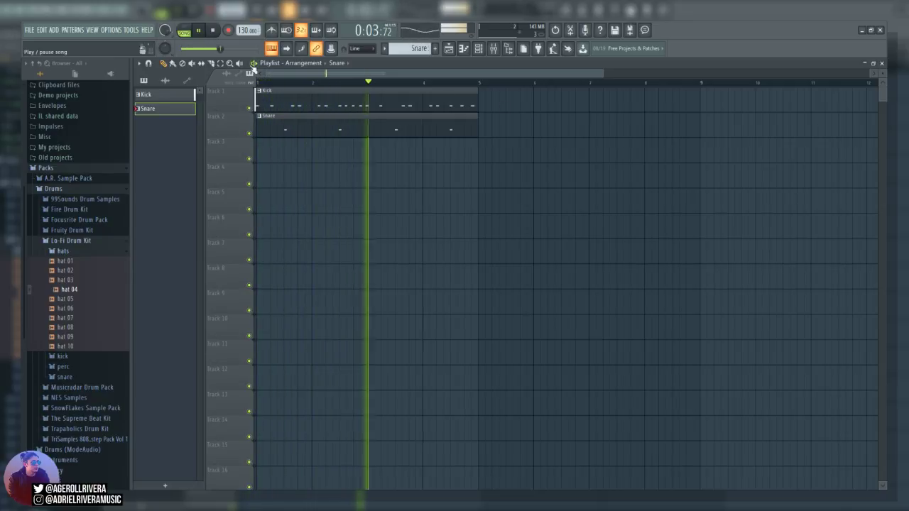
key("space")
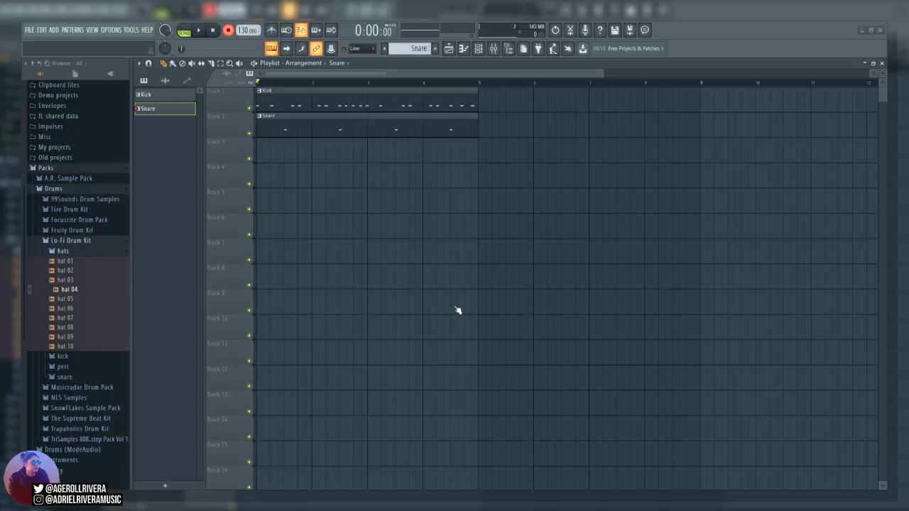
left_click(200, 31)
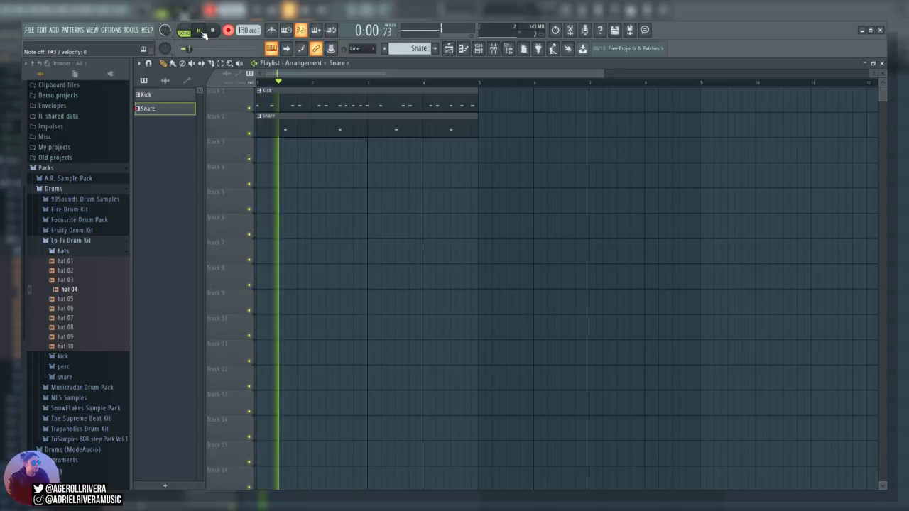
key("space")
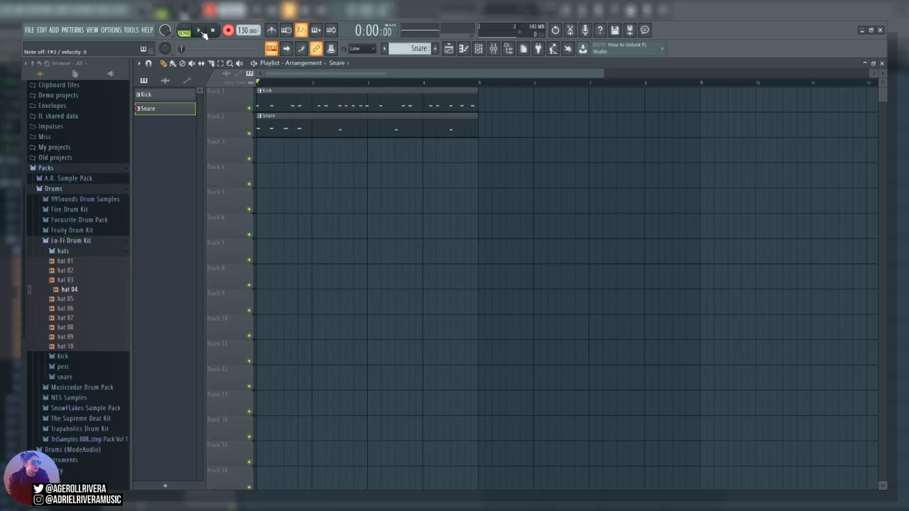
left_click(556, 30)
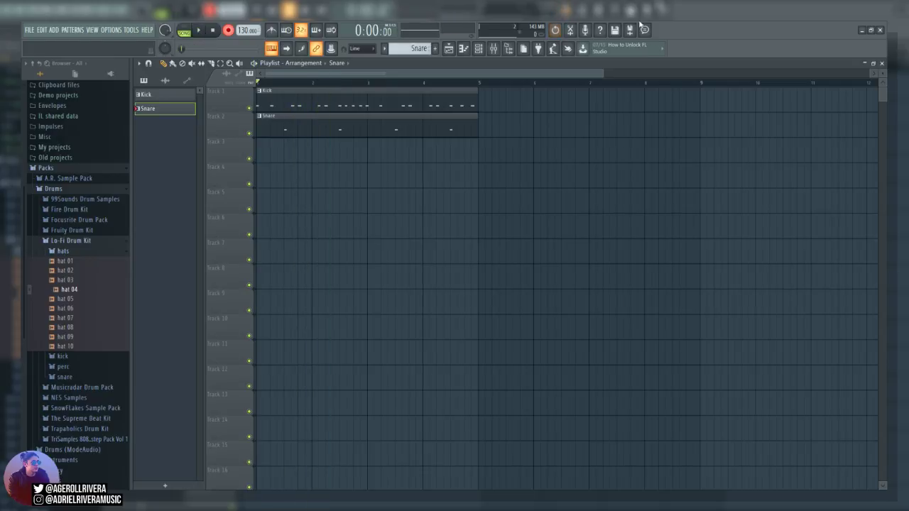
Create a new pattern named Hat and place it on Track 3 from bar 1, four bars long
left_click(436, 49)
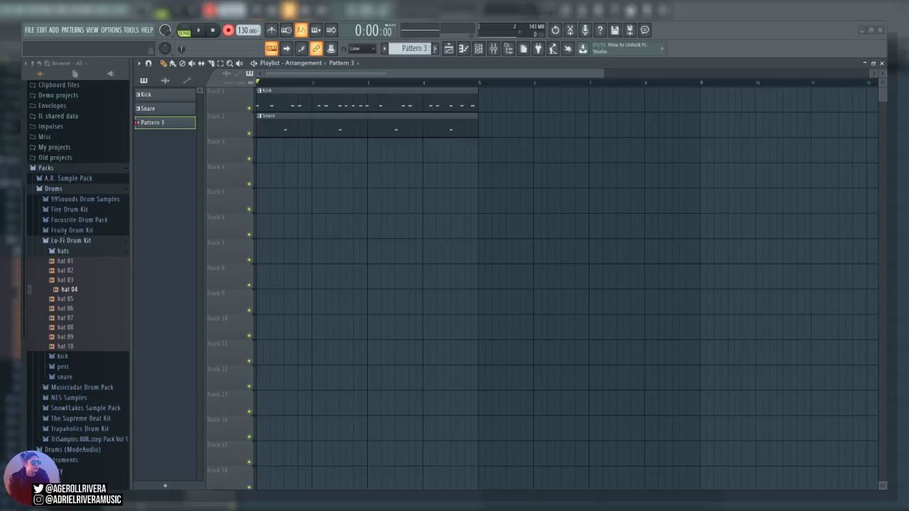
type("Hat")
key("Return")
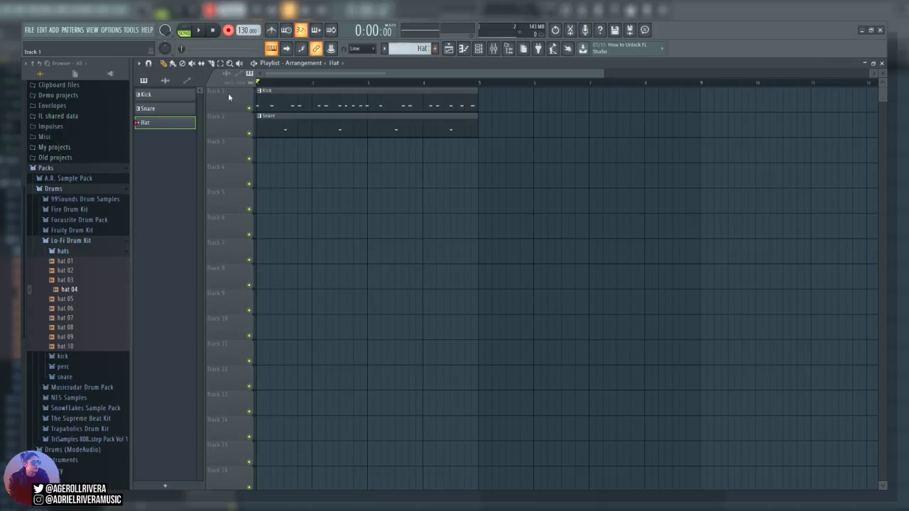
left_click_drag(335, 155, 477, 151)
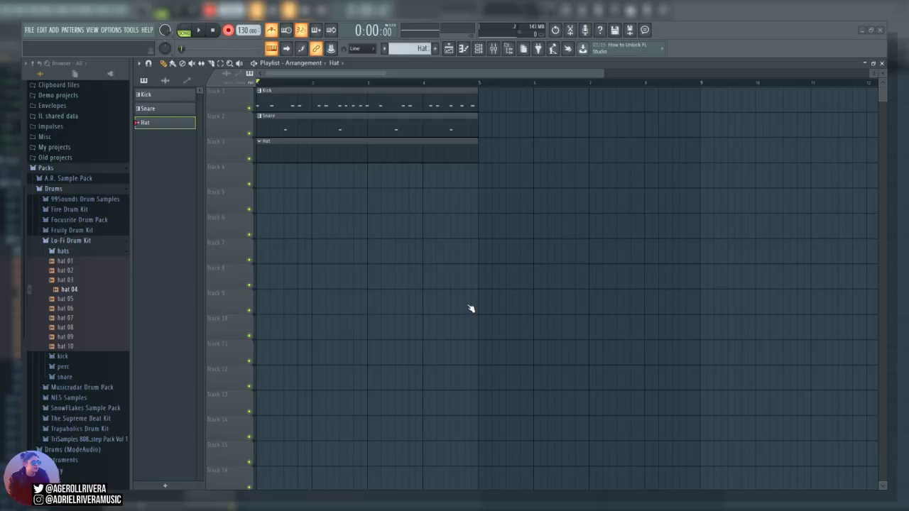
Record hat 04 hits into the Hat pattern over the four bars with the metronome and open its notes in the piano roll
left_click(199, 30)
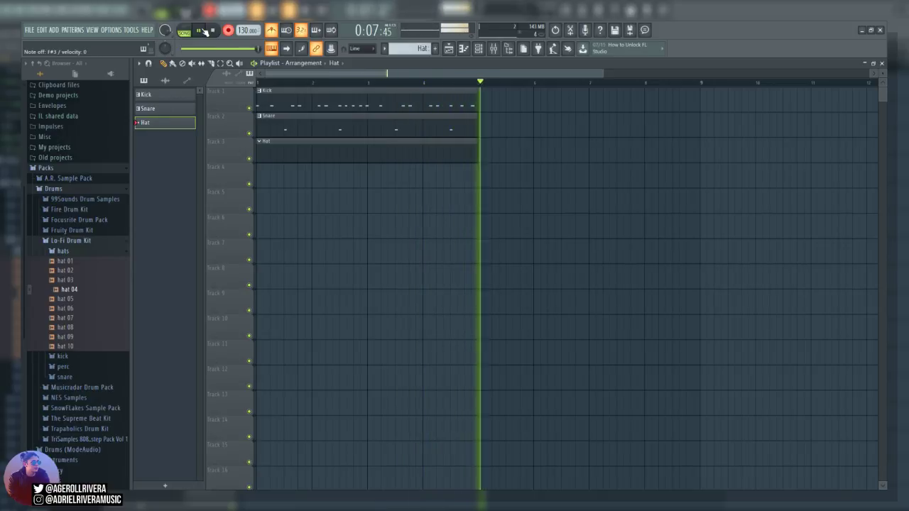
key("space")
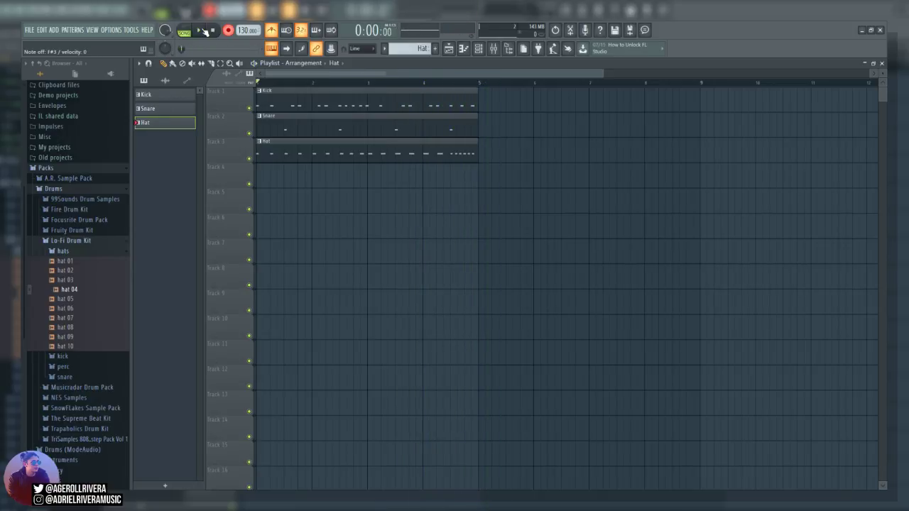
double_click(327, 150)
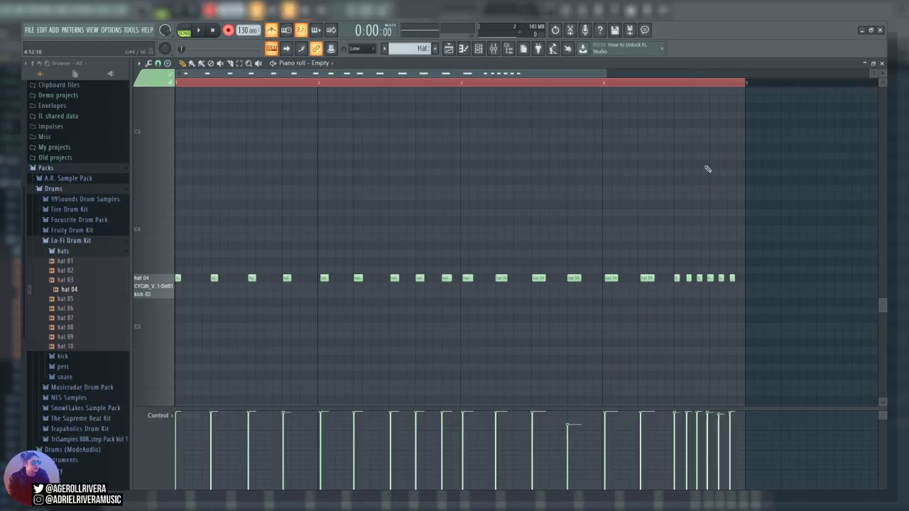
Disarm recording, switch to pattern mode and play the recorded Hat pattern
key("ctrl+a")
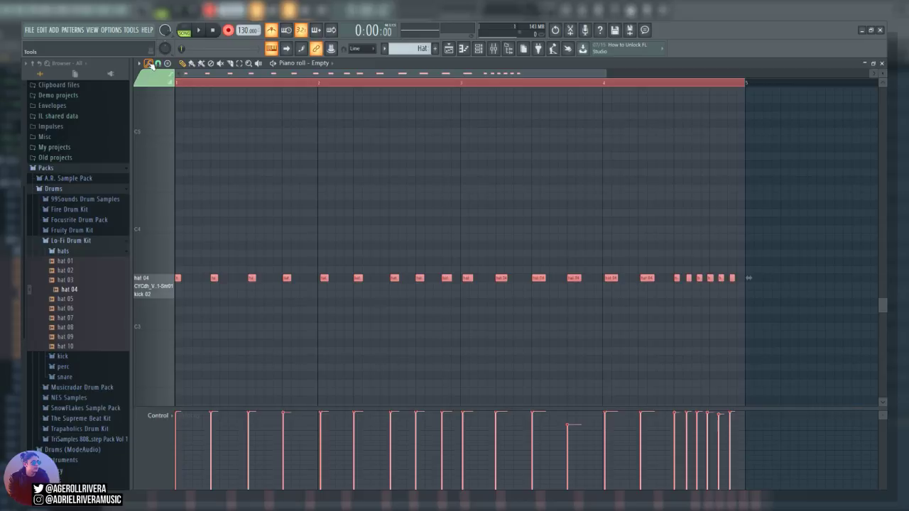
left_click(339, 98, "ctrl")
left_click(228, 30)
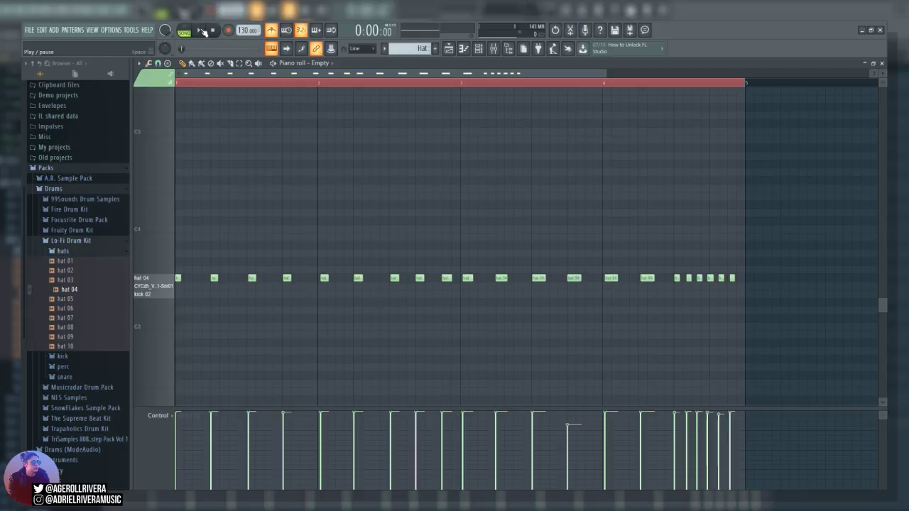
left_click(202, 31)
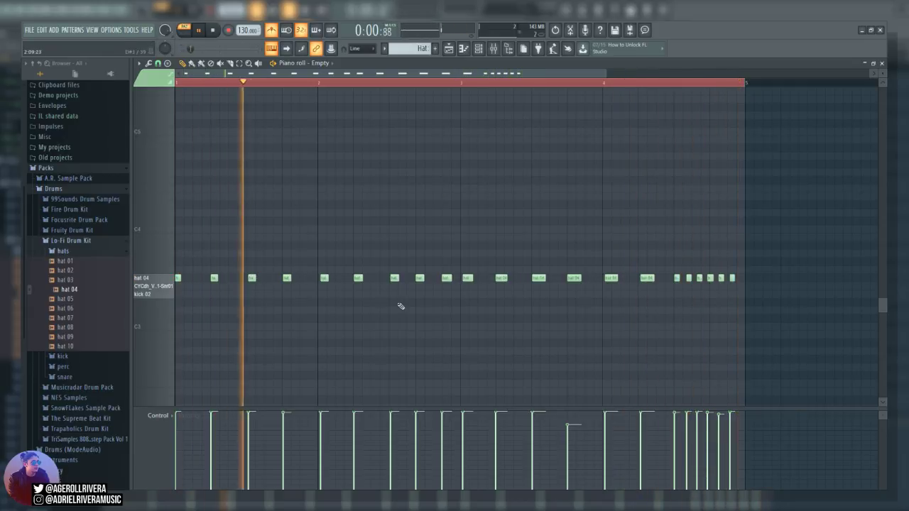
key("space")
Quantize all notes of the Hat pattern to the grid and play the pattern to check the timing
key("ctrl+a")
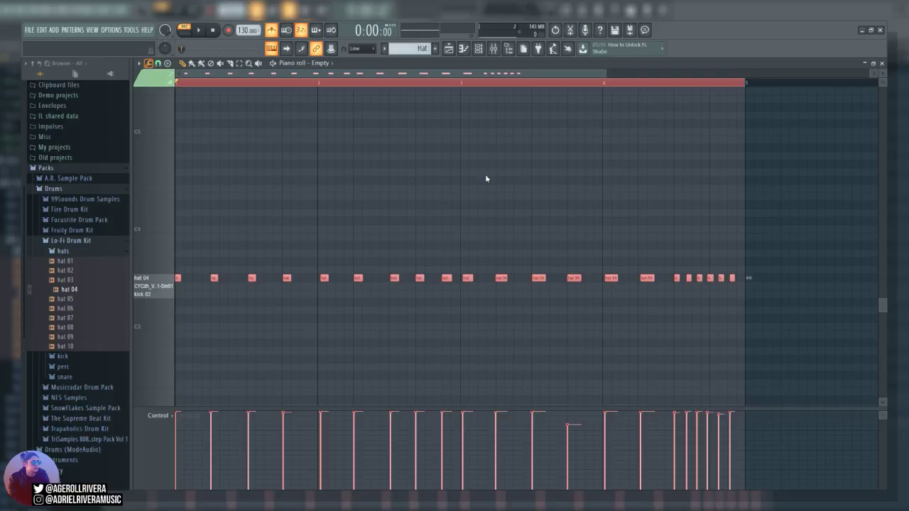
key("ctrl+d")
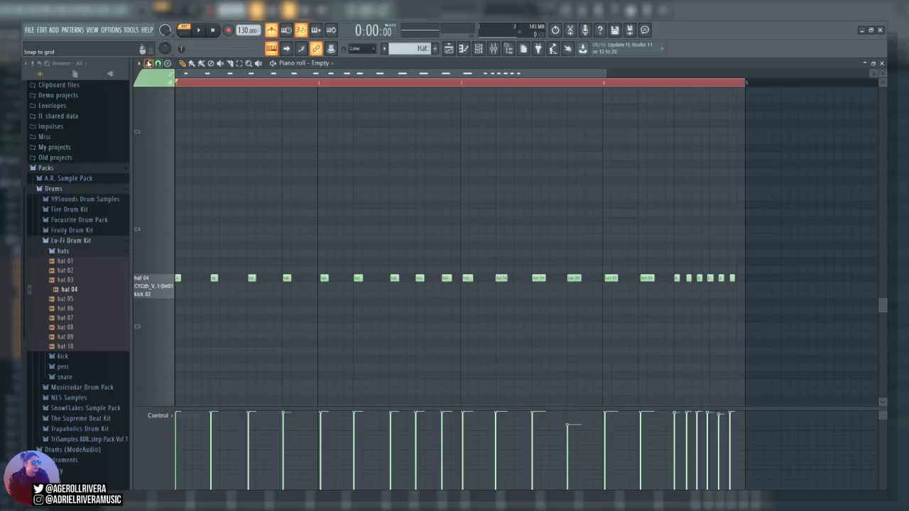
key("ctrl+q")
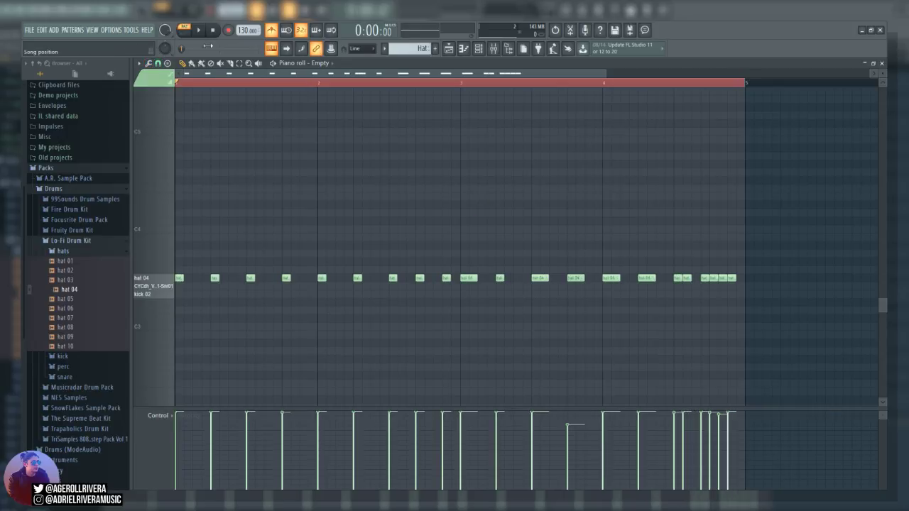
key("space")
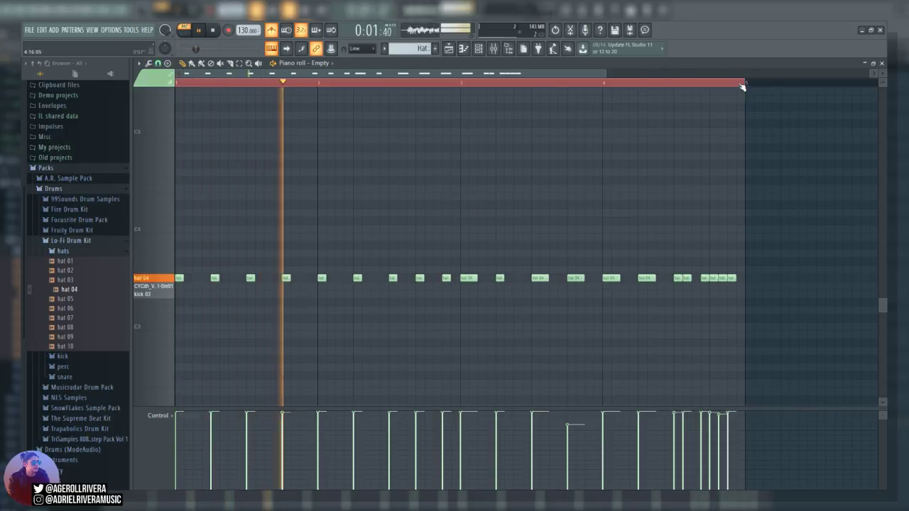
left_click_drag(606, 73, 561, 74)
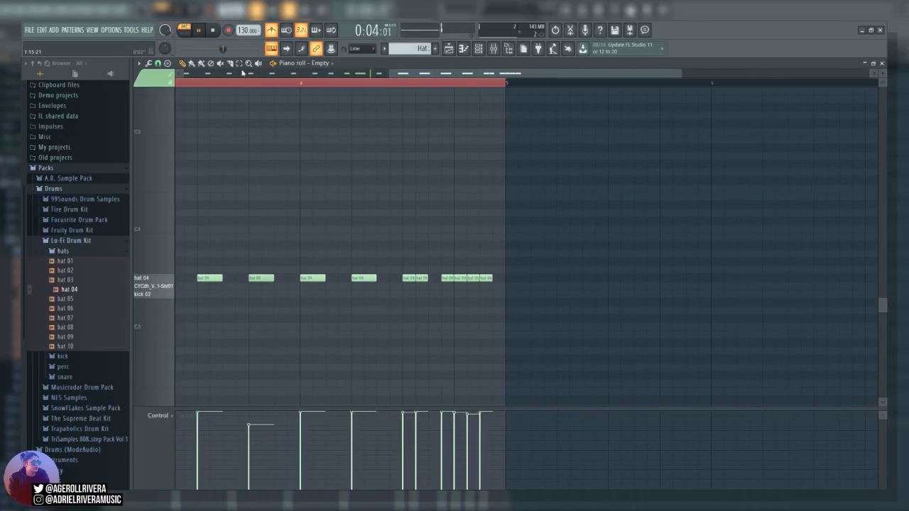
key("space")
Move the second hat note of bar 4's closing run and the last note one step later each, and play the ending
left_click_drag(418, 278, 429, 275)
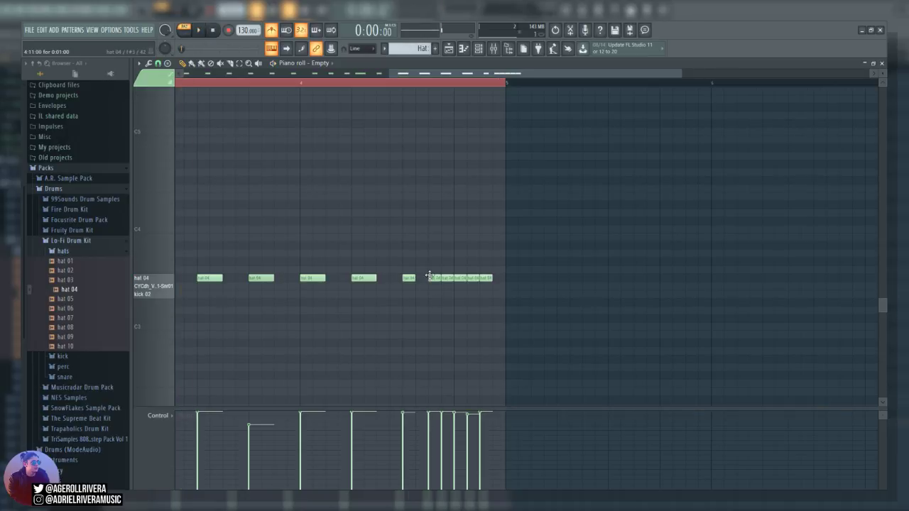
left_click_drag(493, 278, 507, 278)
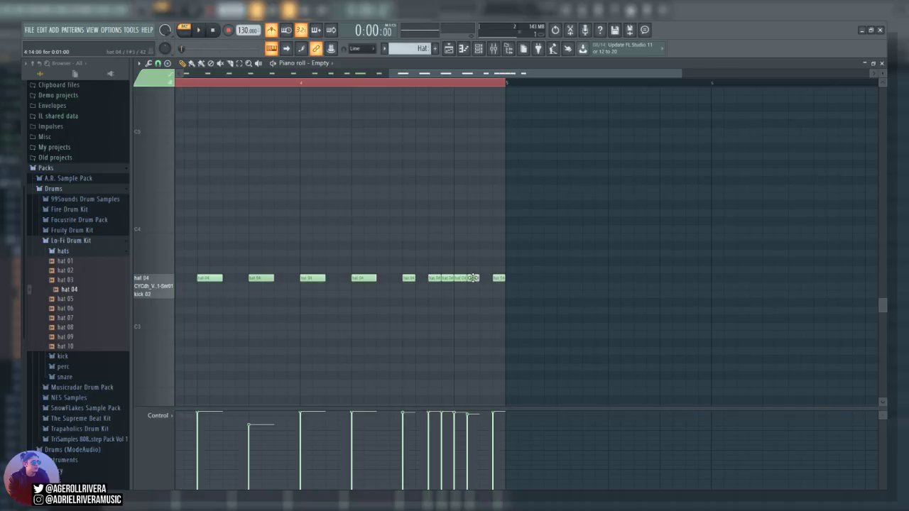
left_click(475, 277)
left_click(288, 84)
left_click(198, 30)
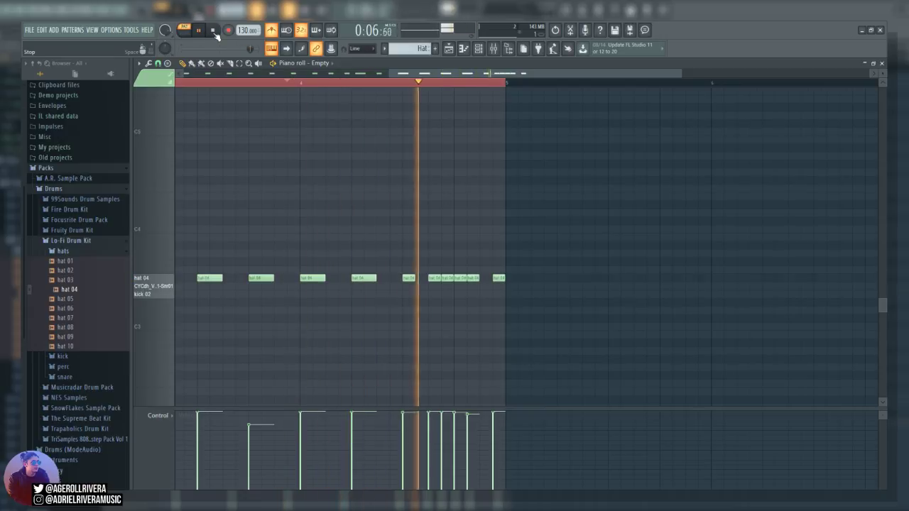
left_click(213, 31)
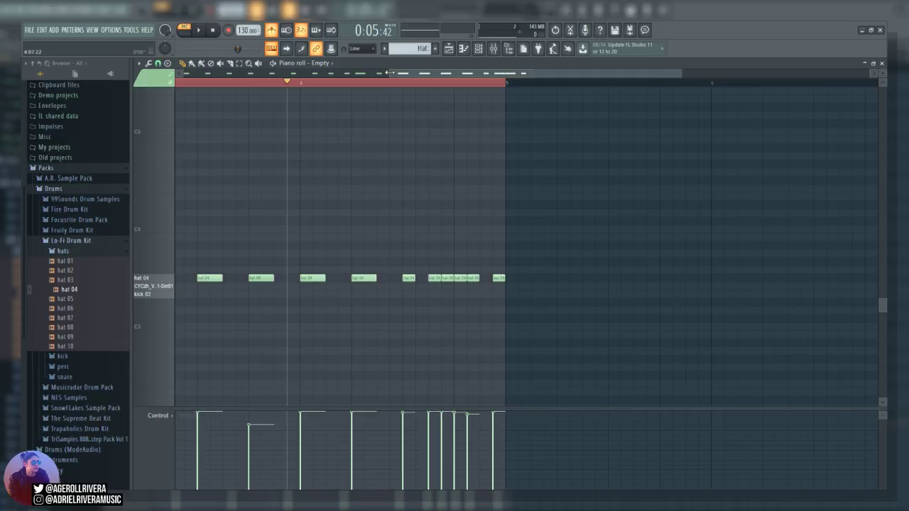
Play the Hat pattern from bar 3 through the closing hat run in bar 4
left_click_drag(390, 73, 303, 74)
left_click(206, 39)
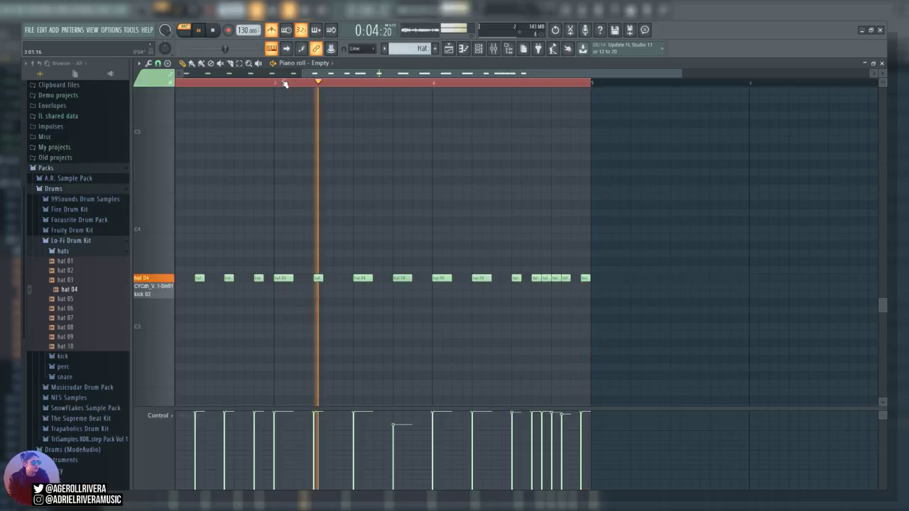
left_click_drag(296, 73, 282, 73)
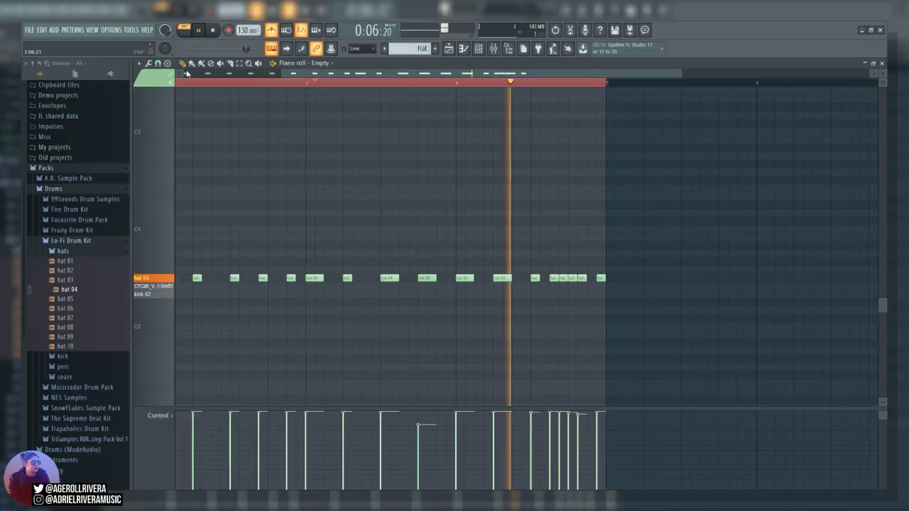
key("space")
Delete the last five hat notes at the end of bar 4
right_click(601, 278)
right_click(582, 278)
right_click(572, 277)
right_click(563, 278)
right_click(554, 278)
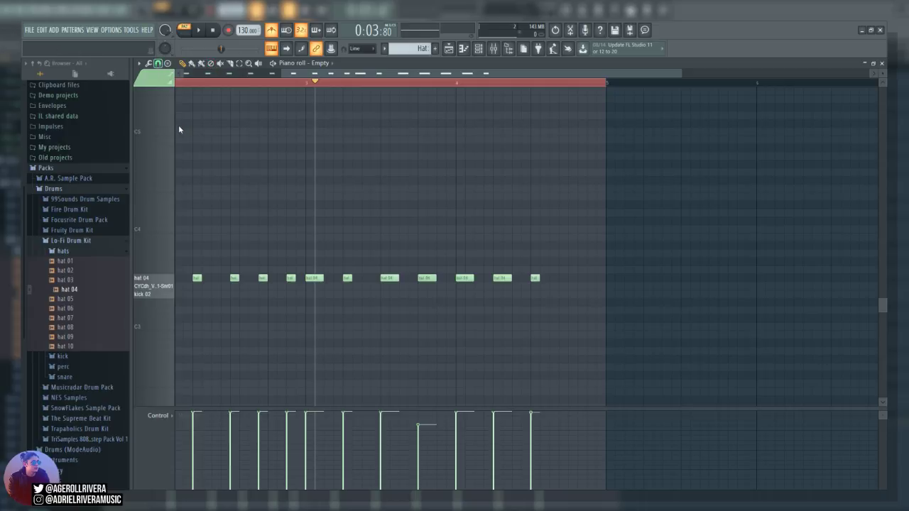
Add five hat 04 notes spaced a third of a beat apart at the end of bar 4 and play the pattern
mouse_move(559, 277)
left_mouse_down()
mouse_move(546, 278)
mouse_move(561, 286)
mouse_move(564, 271)
left_mouse_up()
left_click(573, 278)
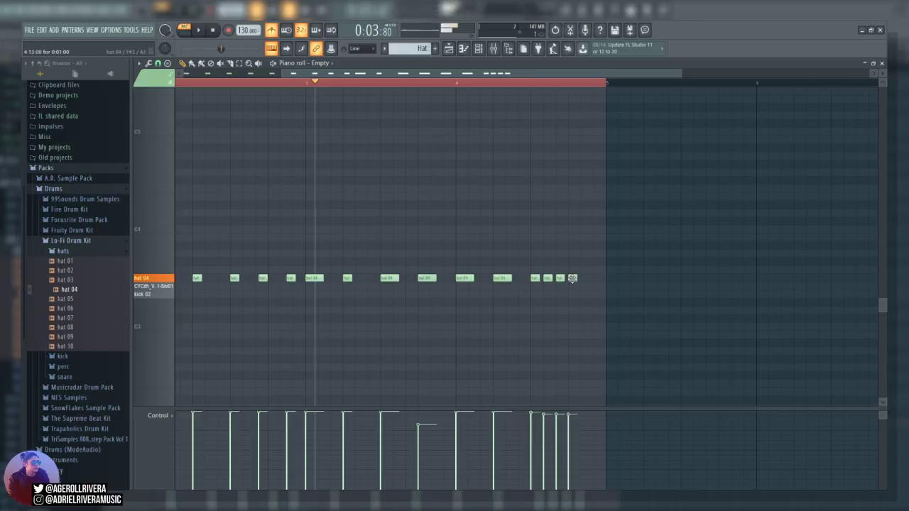
left_click(585, 278)
left_click(597, 278)
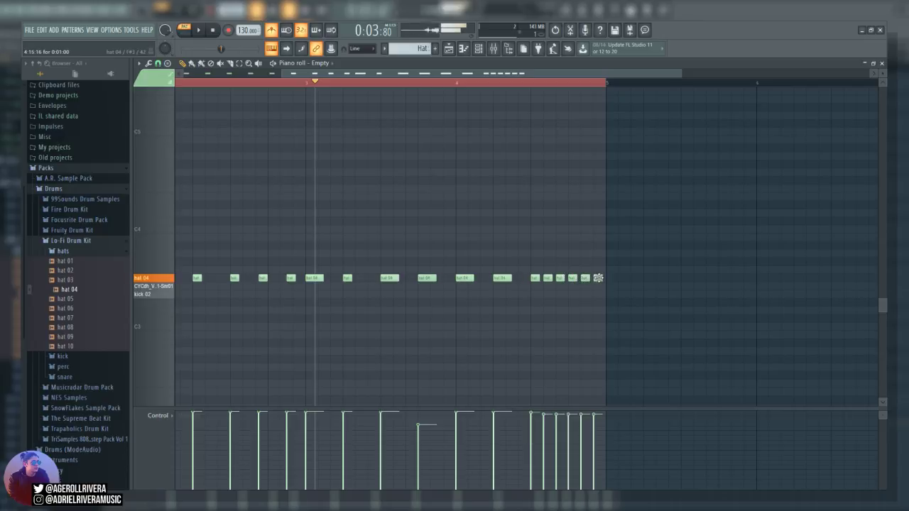
left_click(199, 30)
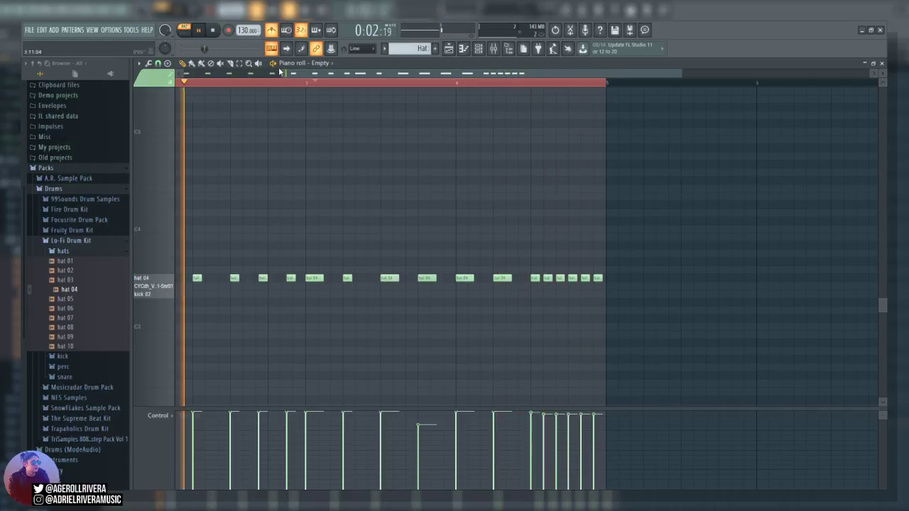
Clear the four-bar time selection in the Hat piano roll, return to the playlist and stop playback
scroll(263, 75, "down", 1)
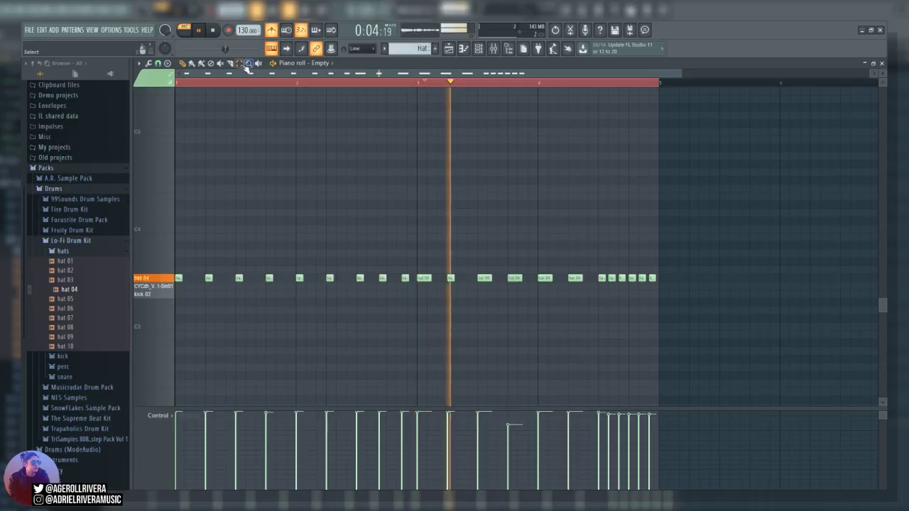
right_click(240, 83)
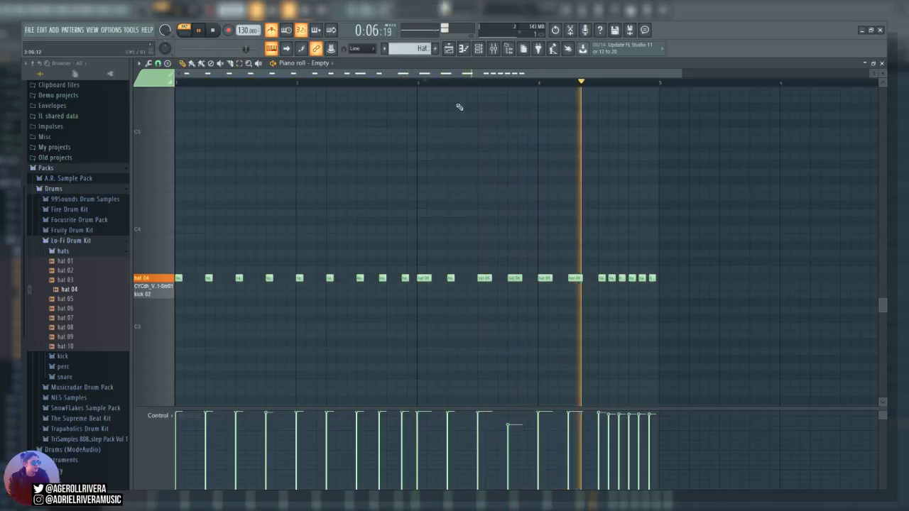
left_click(449, 48)
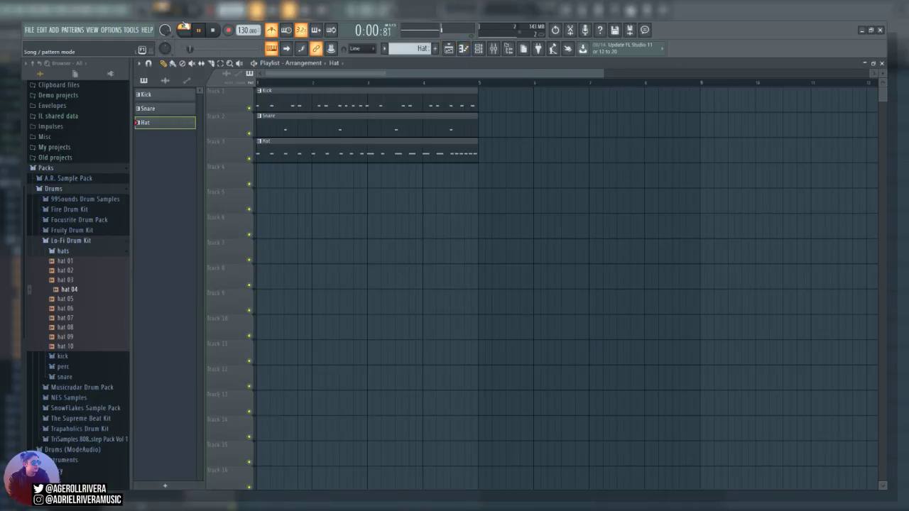
left_click(213, 31)
Switch to song mode, turn off the metronome and play the arrangement of kick, snare and hat patterns
left_click(186, 34)
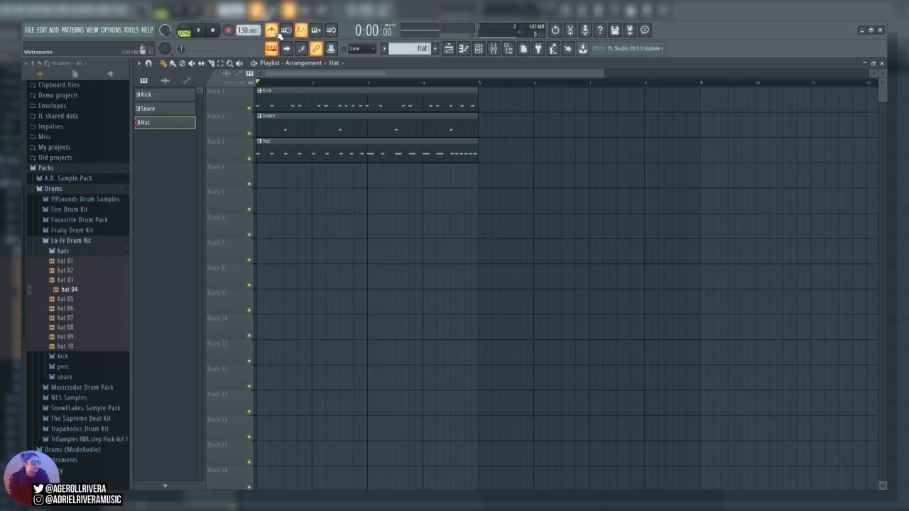
left_click(201, 31)
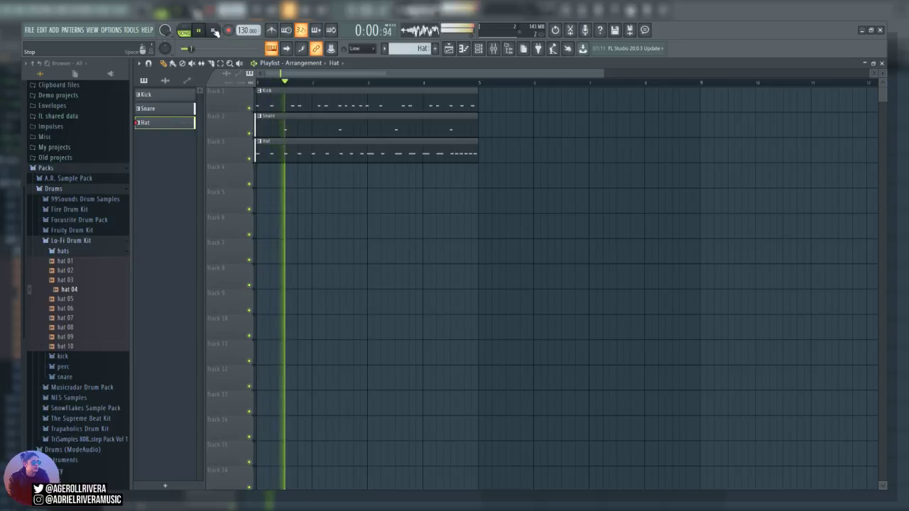
left_click(332, 105)
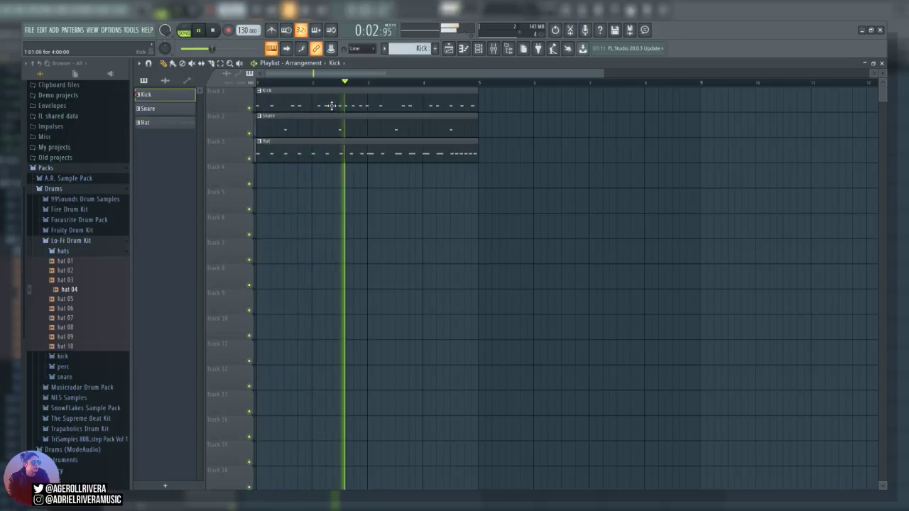
key("space")
Open the Kick pattern in the piano roll and play the arrangement through bar 2
double_click(375, 115)
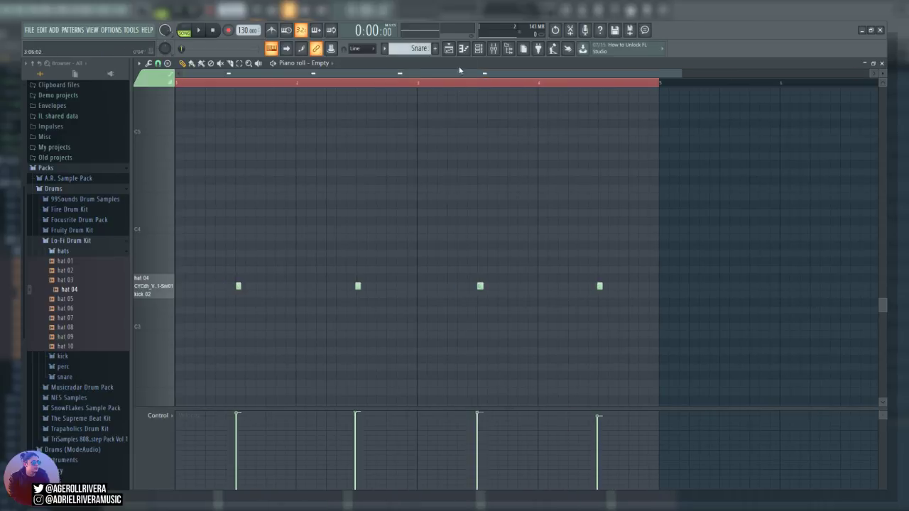
key("F5")
double_click(345, 103)
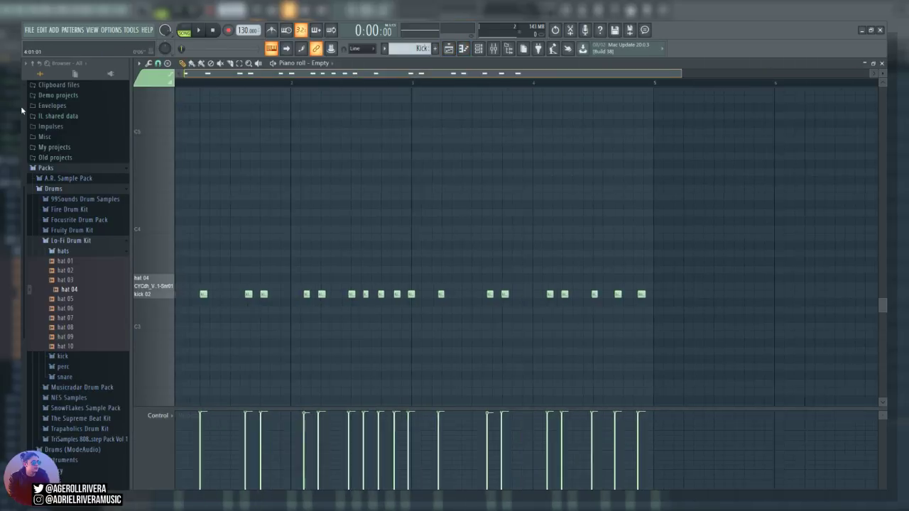
left_click(198, 30)
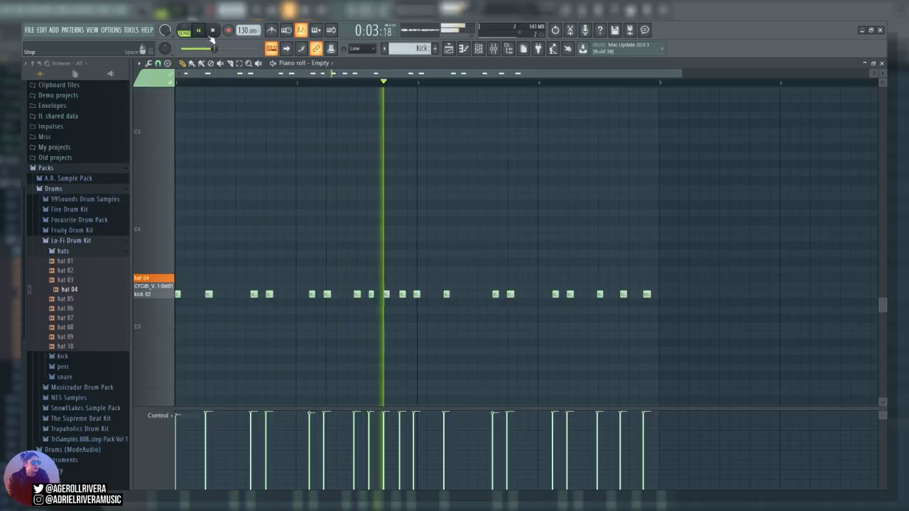
left_click(211, 34)
left_click(199, 32)
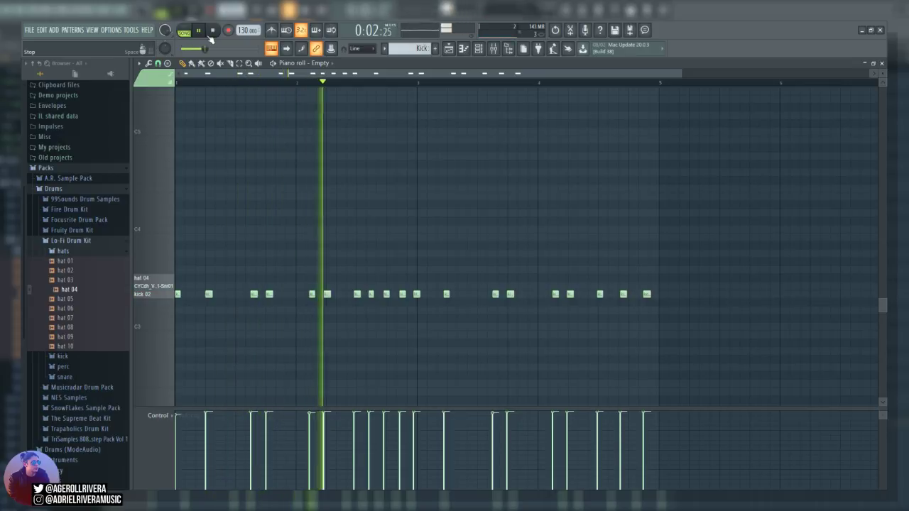
left_click(212, 32)
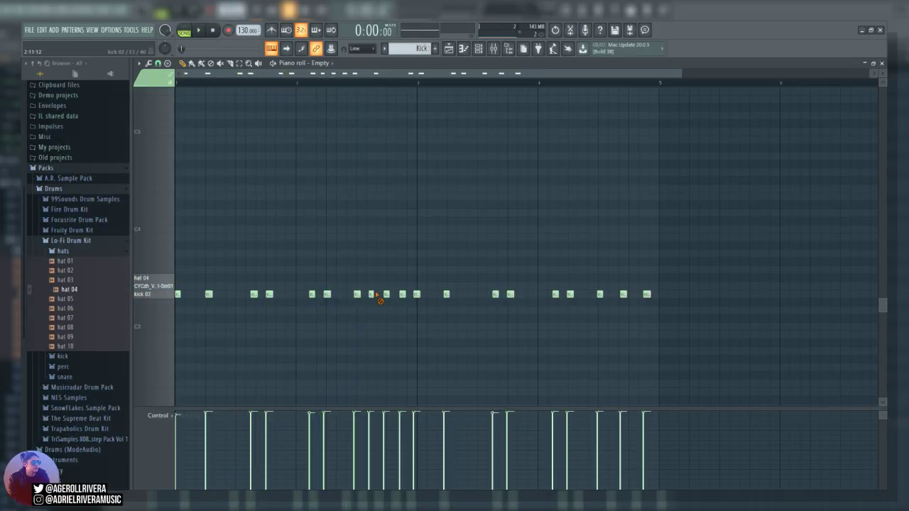
Delete the kick note halfway through bar 2's third beat and play the arrangement
right_click(375, 295)
left_click(199, 30)
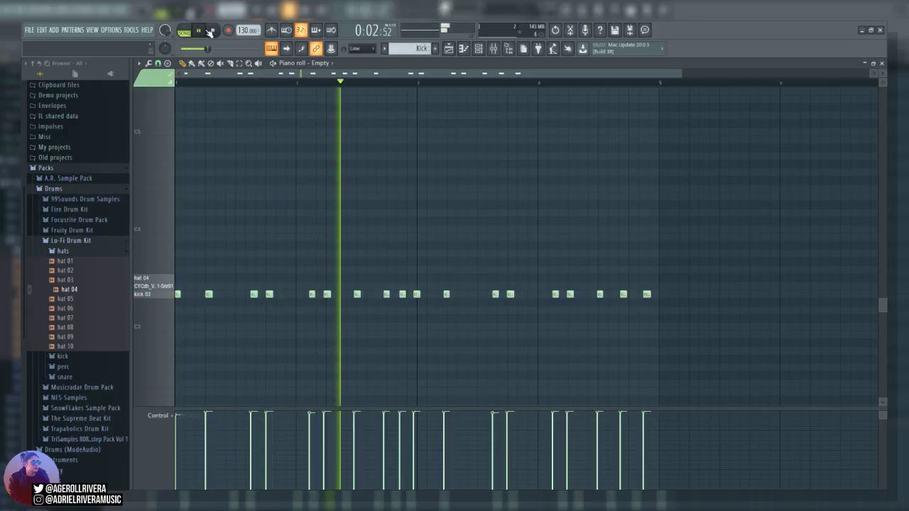
key("space")
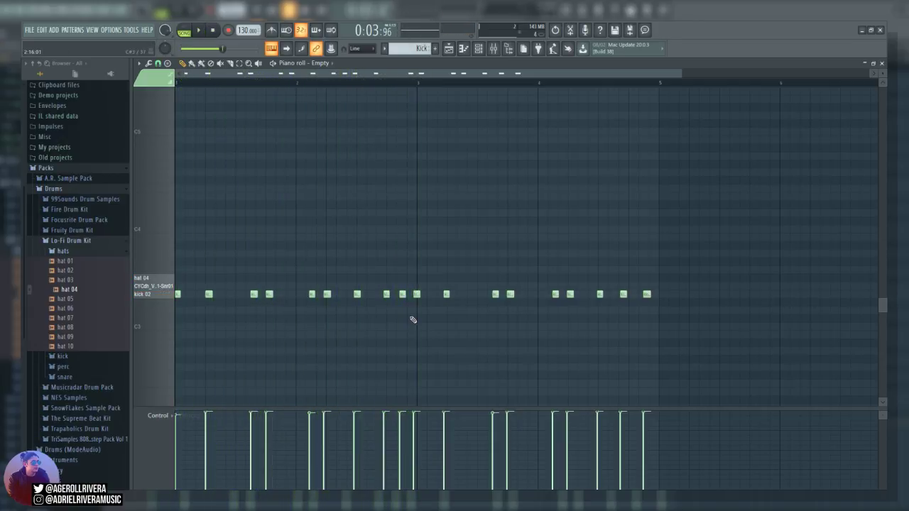
Delete the kick note halfway through bar 2's last beat and play the arrangement
right_click(402, 294)
left_click(199, 31)
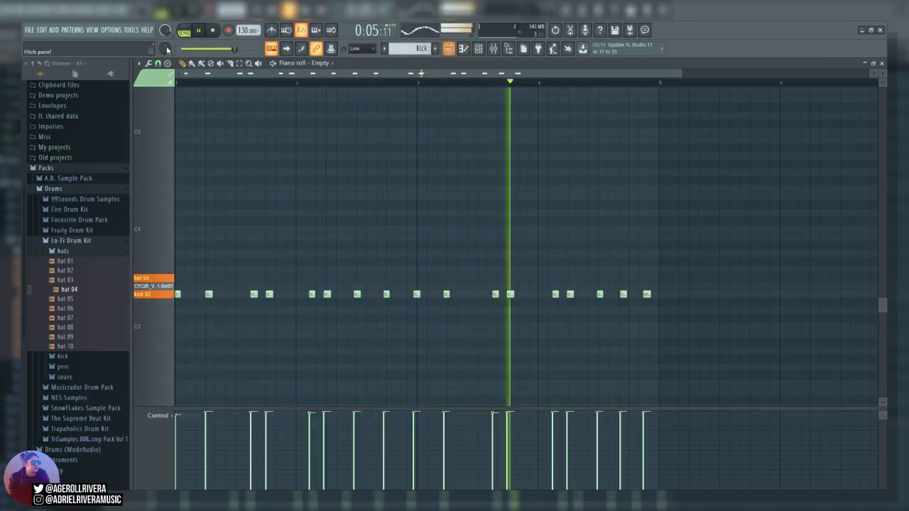
left_click_drag(235, 48, 256, 48)
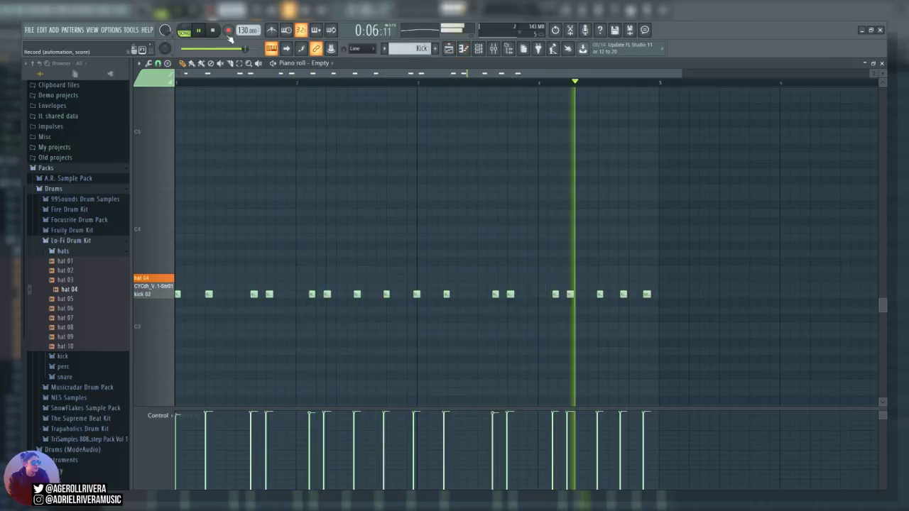
left_click(450, 48)
key("space")
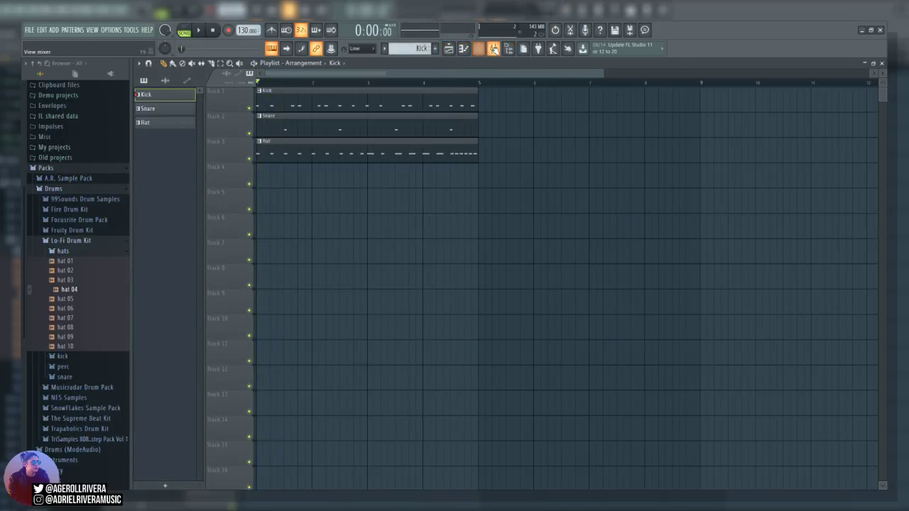
Set the project tempo to 125 BPM and play the arrangement with the Kick piano roll showing
left_click(493, 48)
left_click(466, 48)
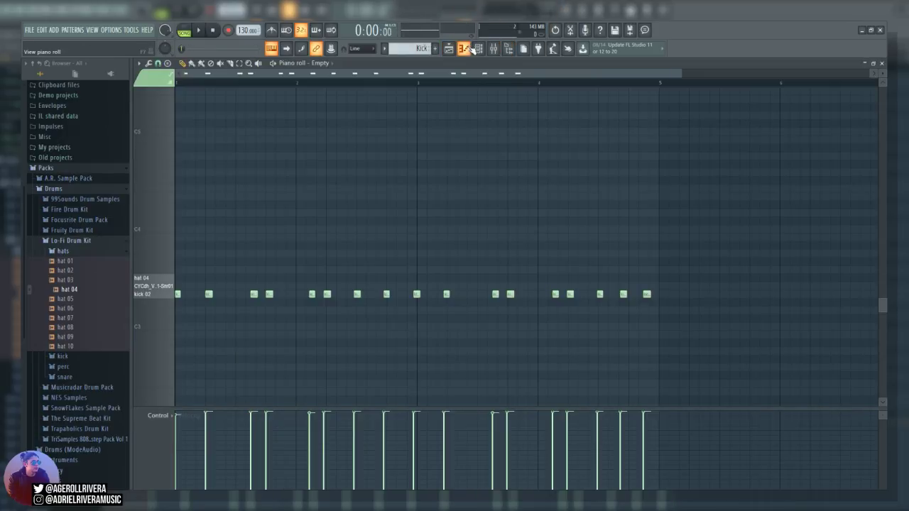
left_click_drag(243, 30, 243, 34)
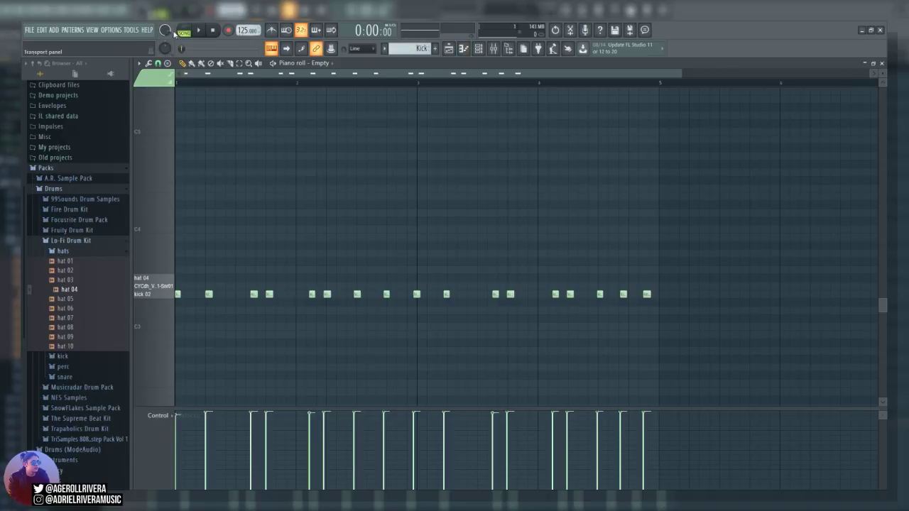
key("space")
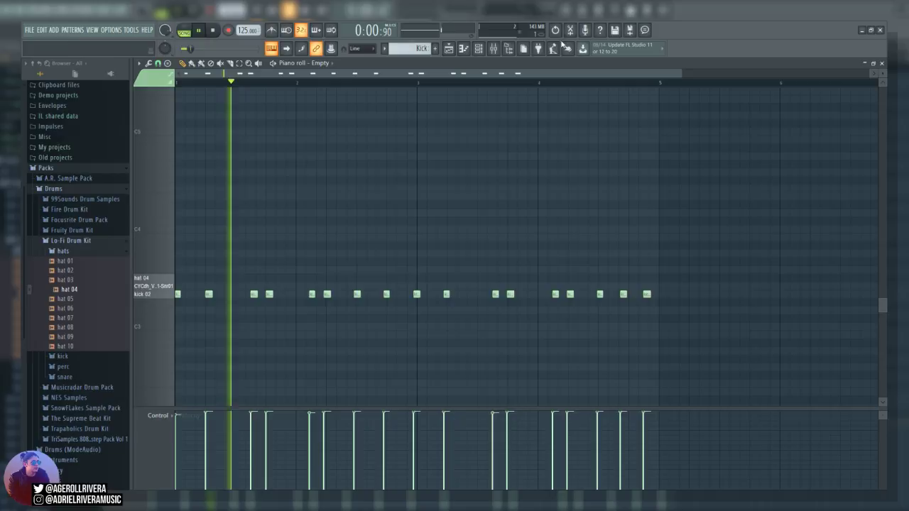
Open the FPC drum kit from the channel rack, stop playback and audition the kick and snare pads
left_click(479, 48)
left_click(343, 144)
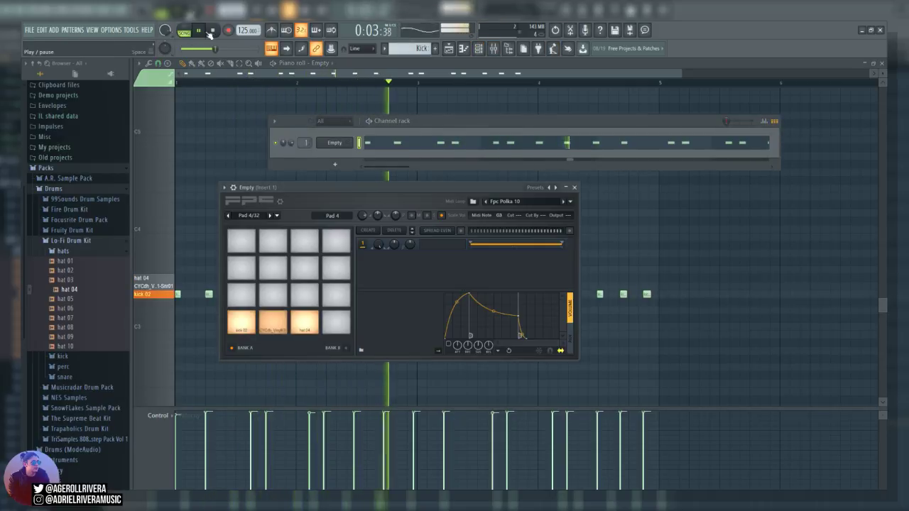
key("space")
left_click(242, 323)
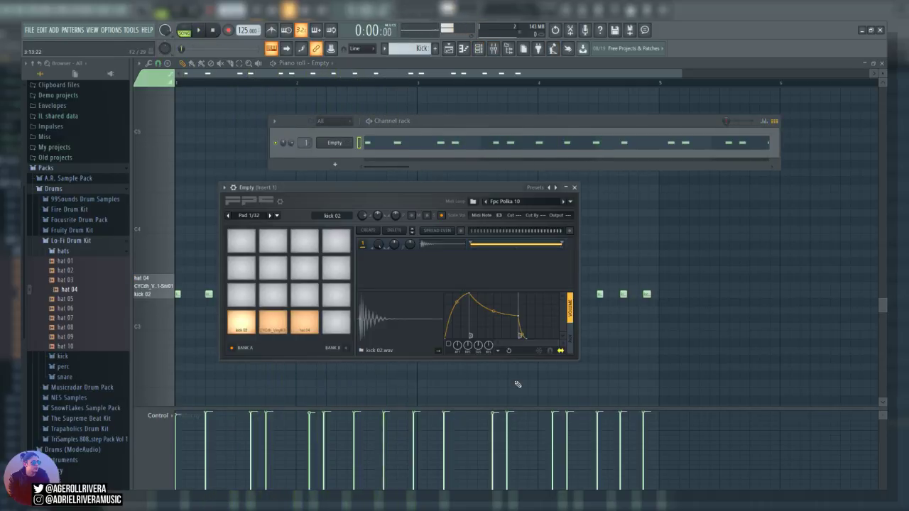
left_click(272, 324)
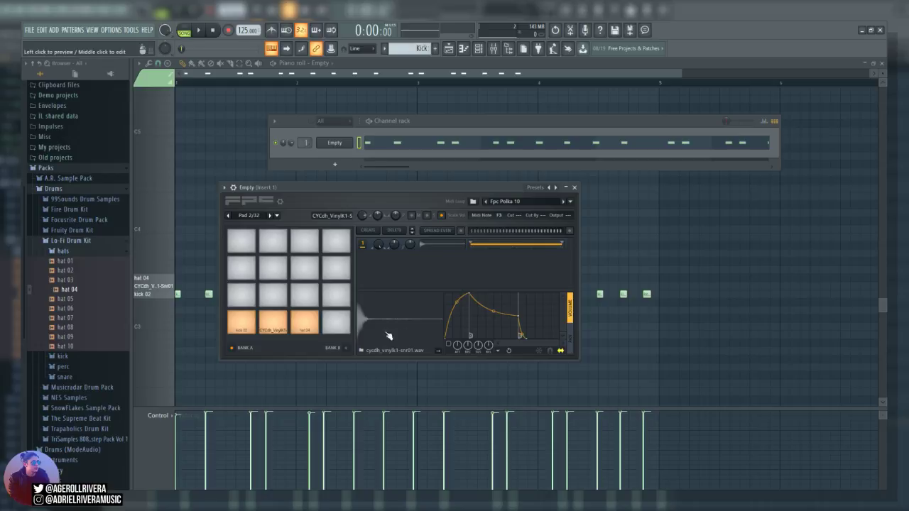
left_click(243, 326)
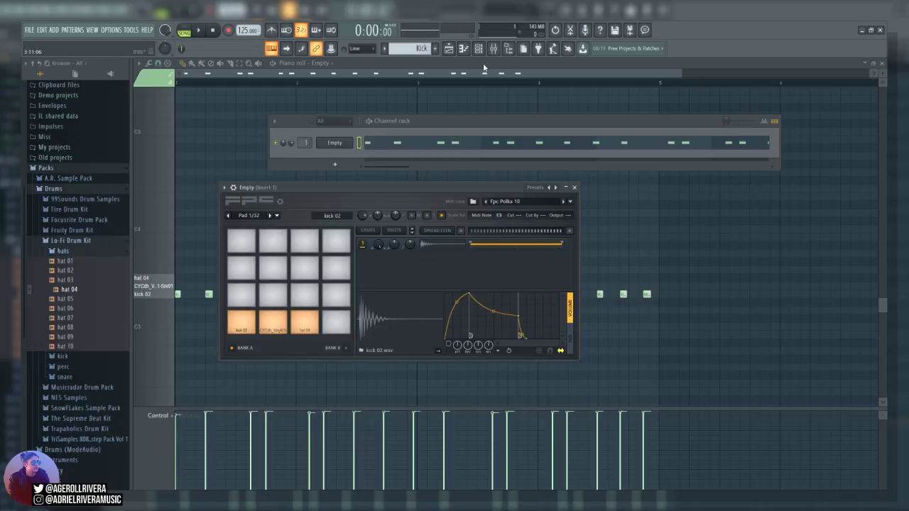
Route the FPC channel to Master with the kick pad's output at 1, and play with the mixer open
left_click(326, 151)
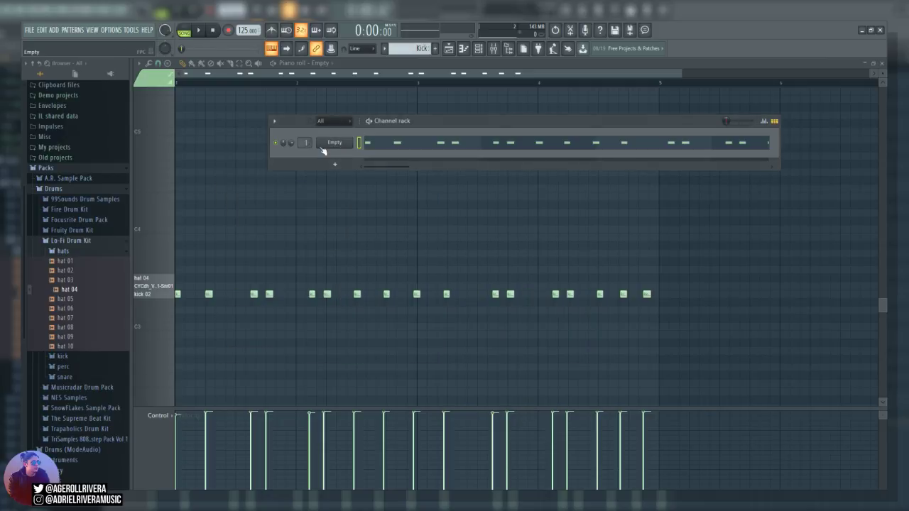
left_click(326, 150)
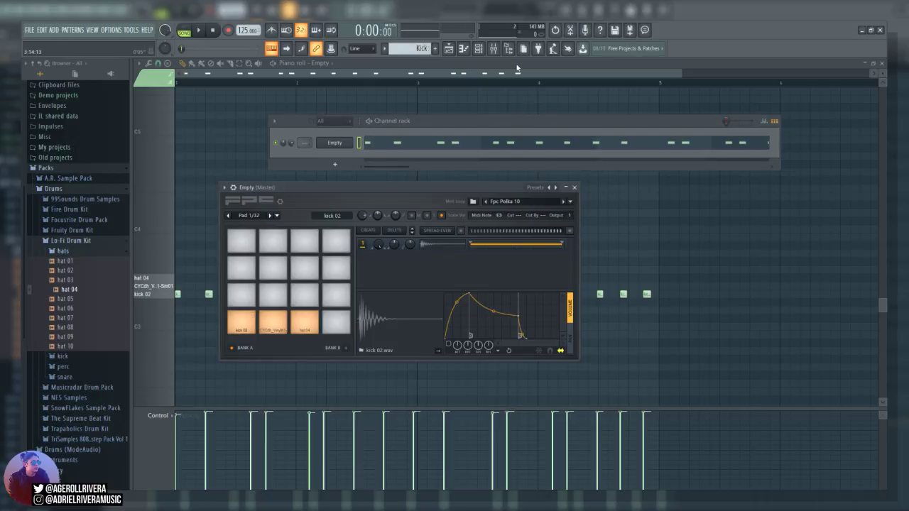
left_click(494, 49)
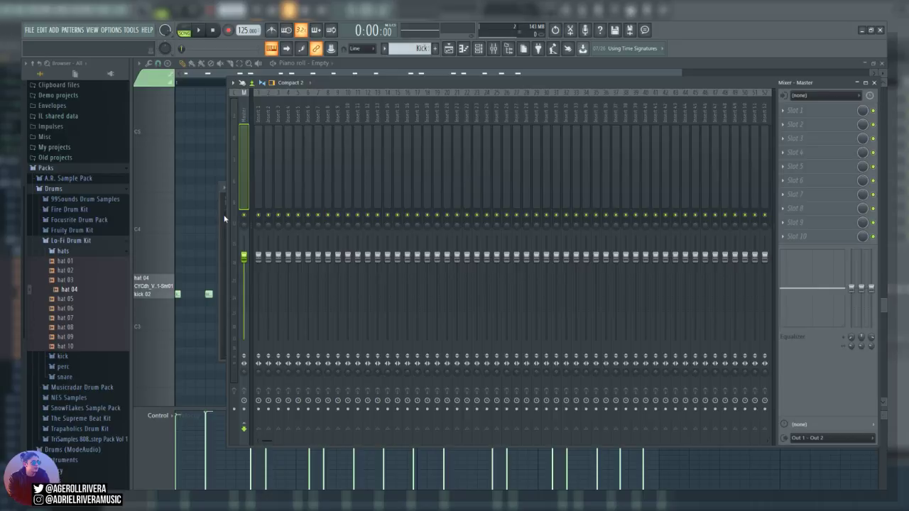
left_click(198, 30)
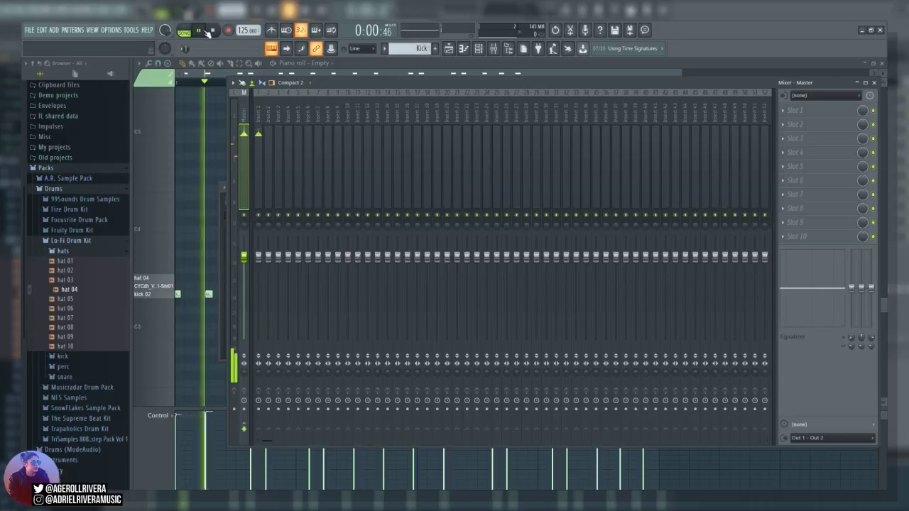
Set the snare pad's output to 2 and the hat pad's to 3 in FPC, and play while watching the mixer
left_click(224, 264)
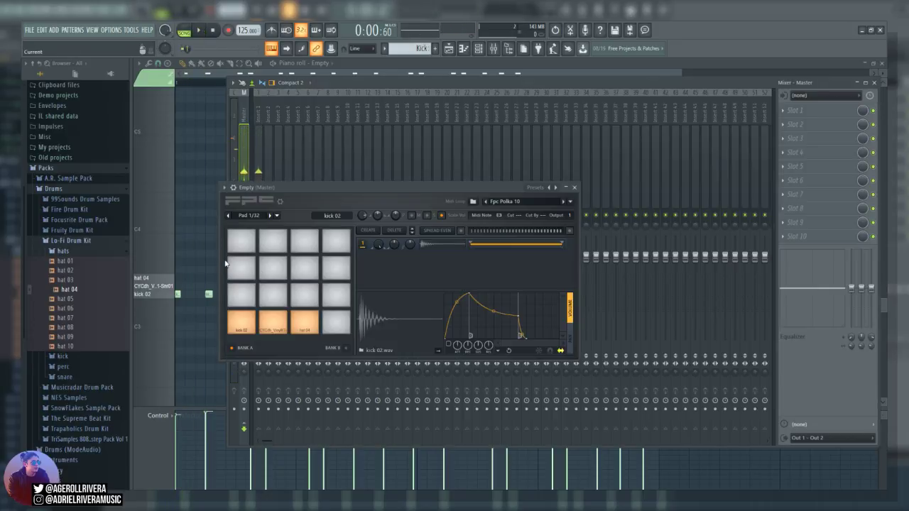
left_click(276, 329)
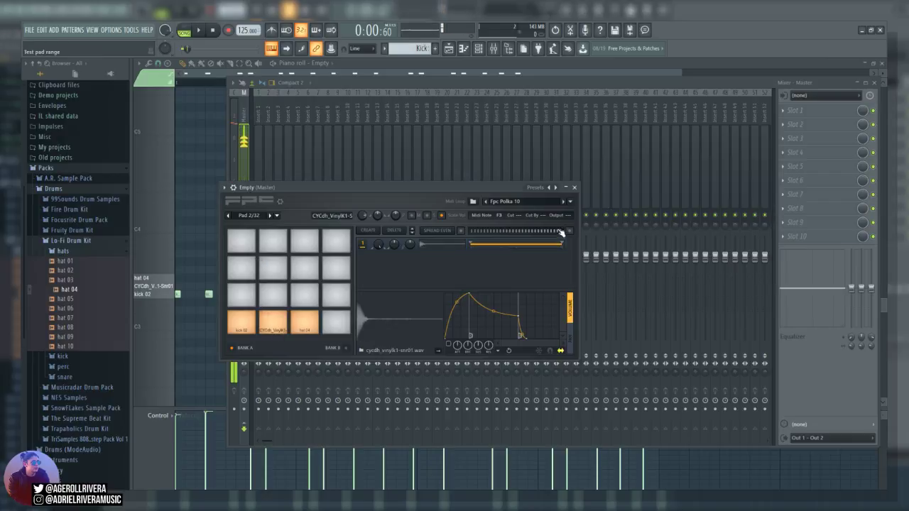
left_click(305, 322)
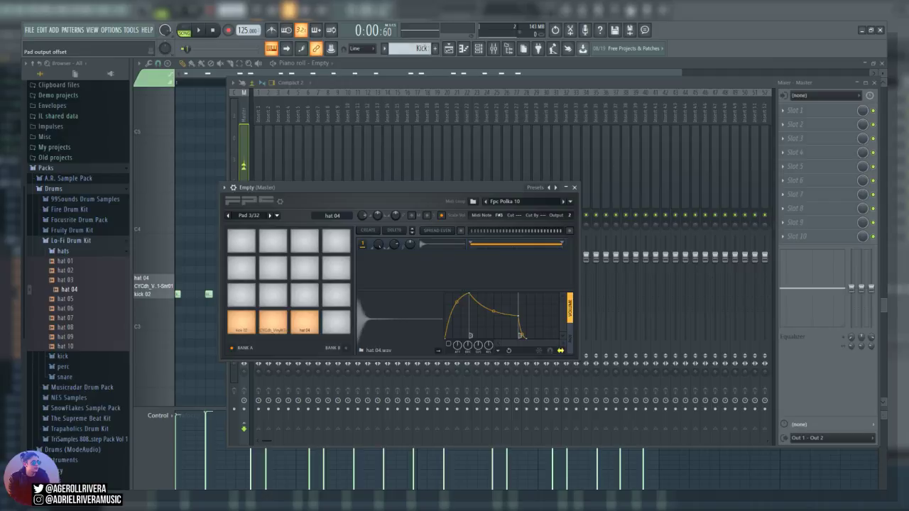
left_click(280, 113)
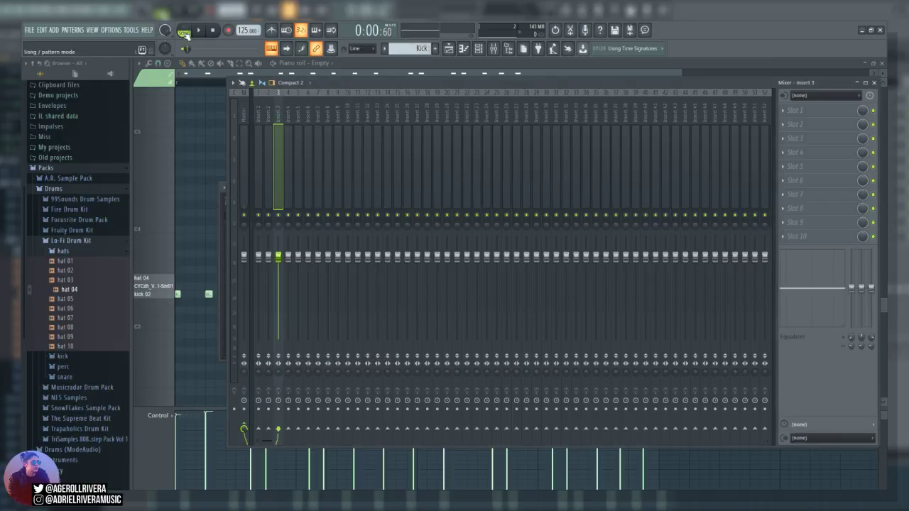
left_click(199, 31)
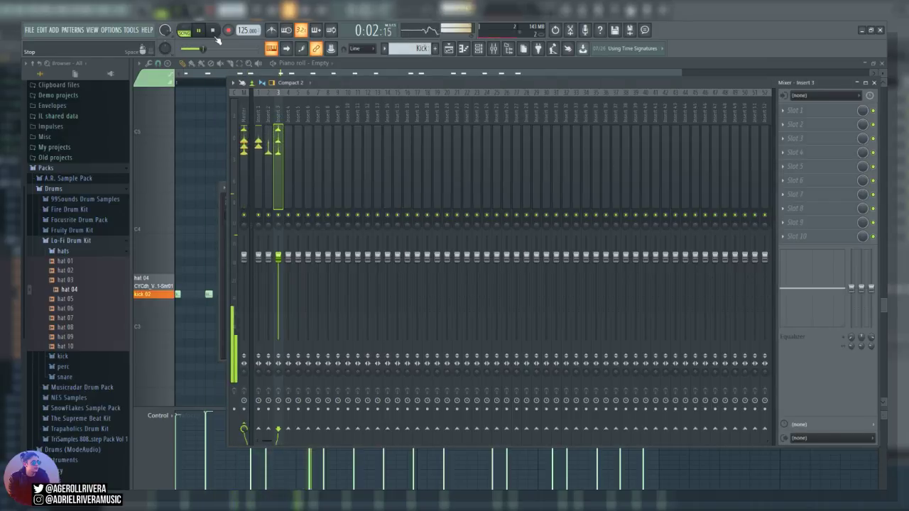
left_click(212, 30)
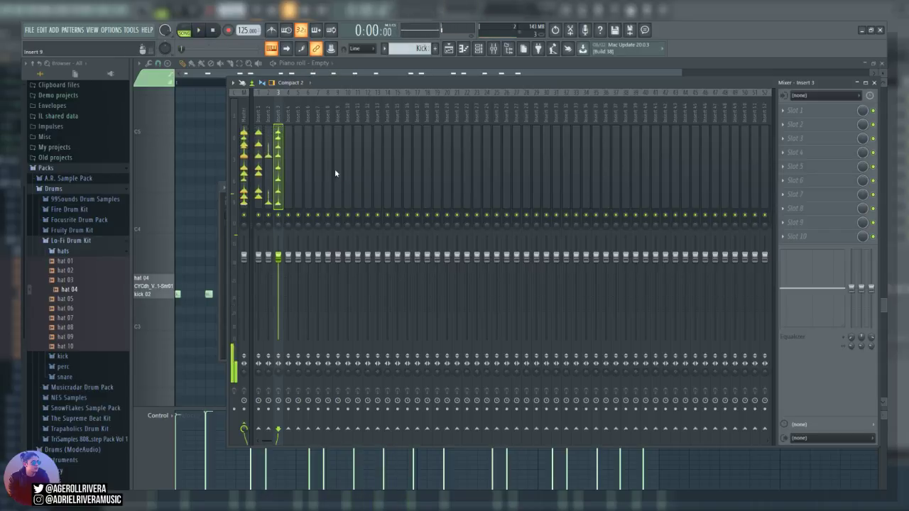
Select the Master, Insert 1 and Insert 4 mixer tracks one after another
left_click(244, 142)
left_click(259, 163)
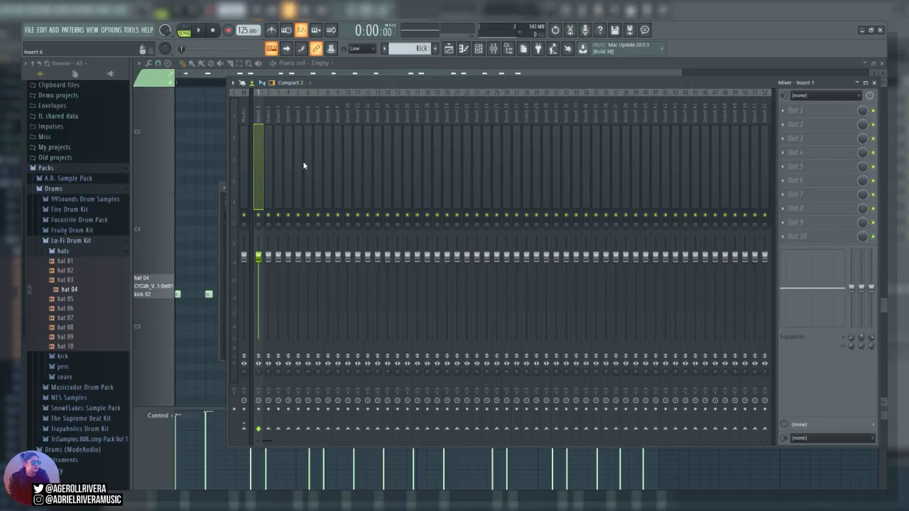
left_click(291, 118)
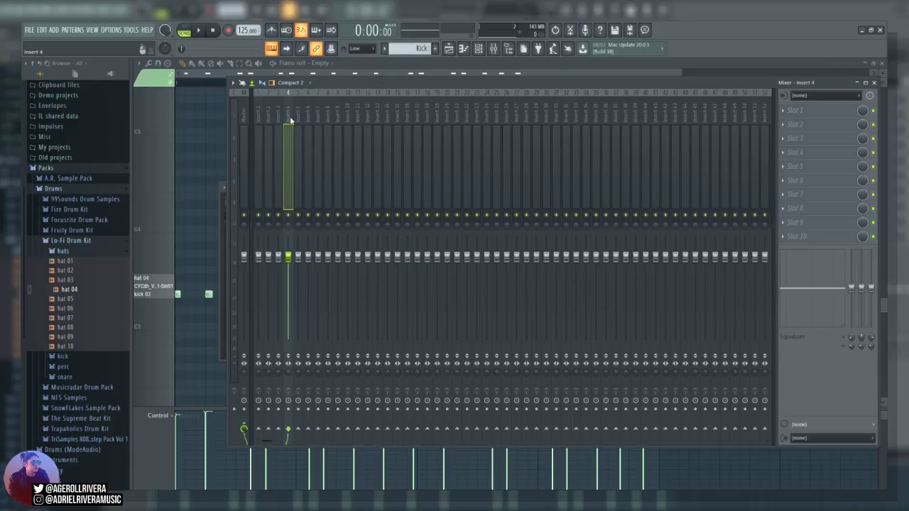
Name Insert 1 Kick and Insert 2 Snare, and route both to Insert 4 instead of Master
left_click(258, 131)
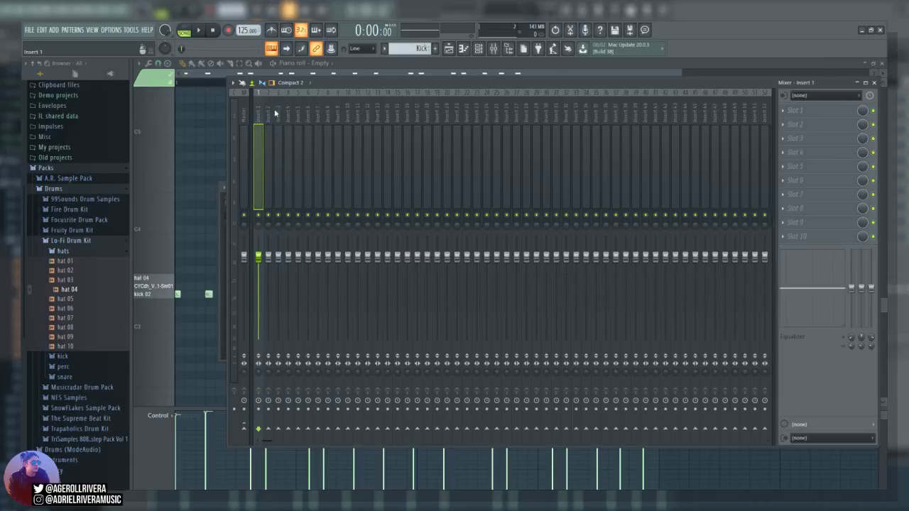
key("ctrl+l")
left_click(286, 428)
left_click(269, 117)
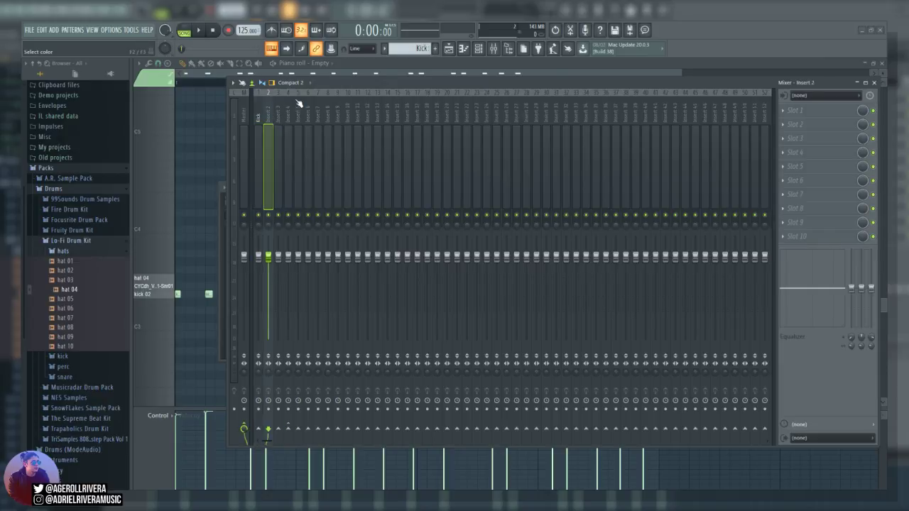
key("Return")
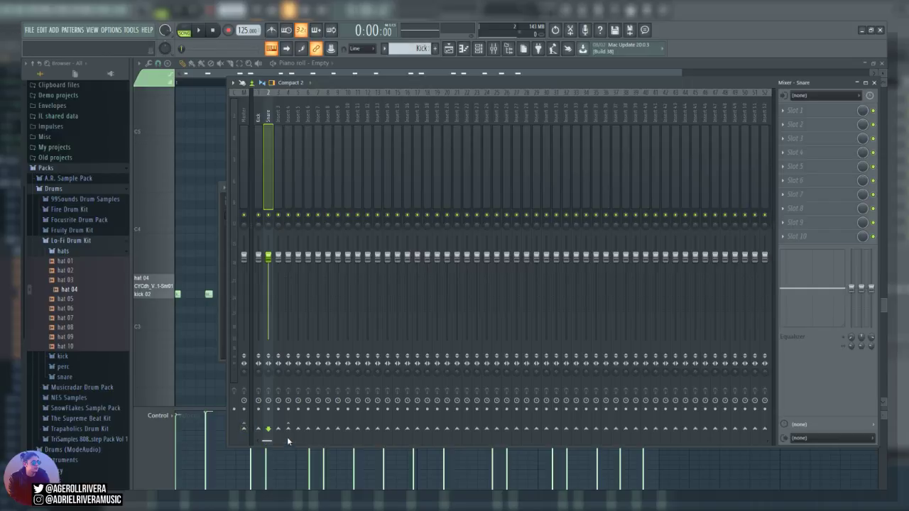
left_click(288, 428)
Name Insert 3 Hat and send it to Insert 4 instead of directly to Master
left_click(279, 121)
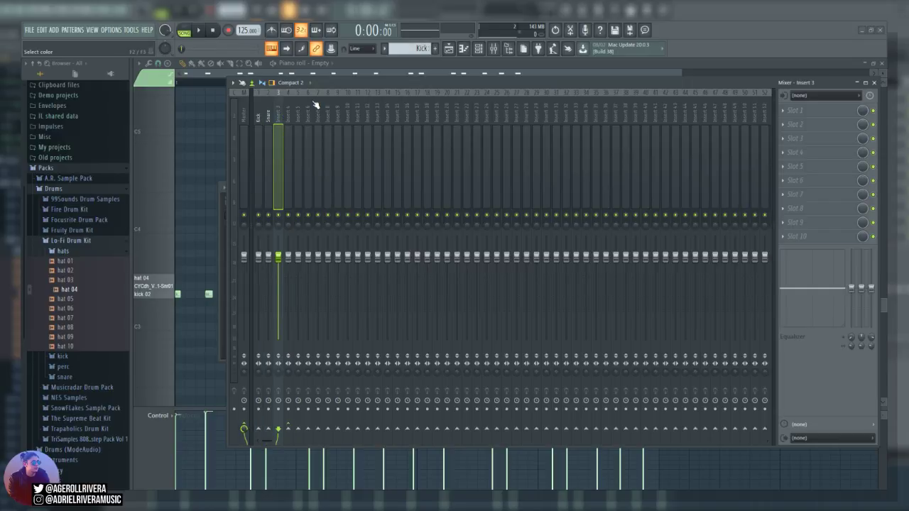
type("Hat")
key("Return")
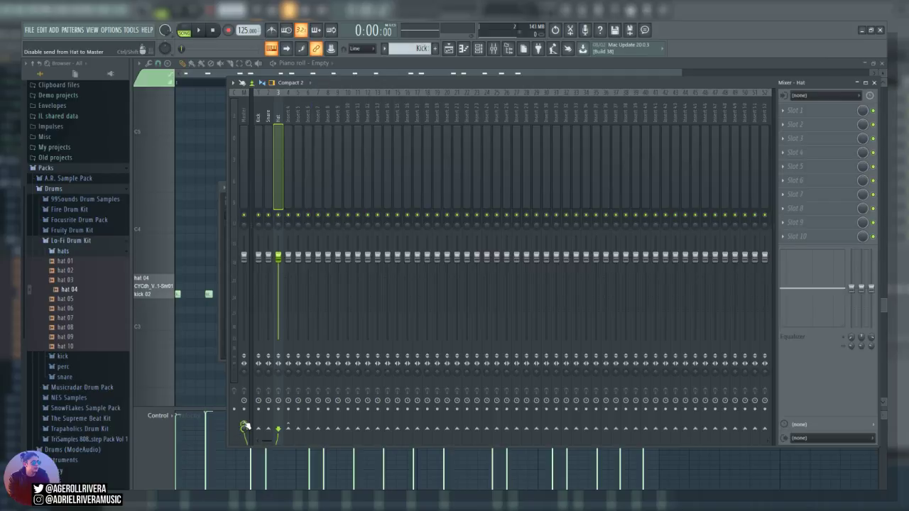
Name Insert 4 Drums Bus and move it ahead of the Kick, Snare and Hat tracks
left_click(289, 111)
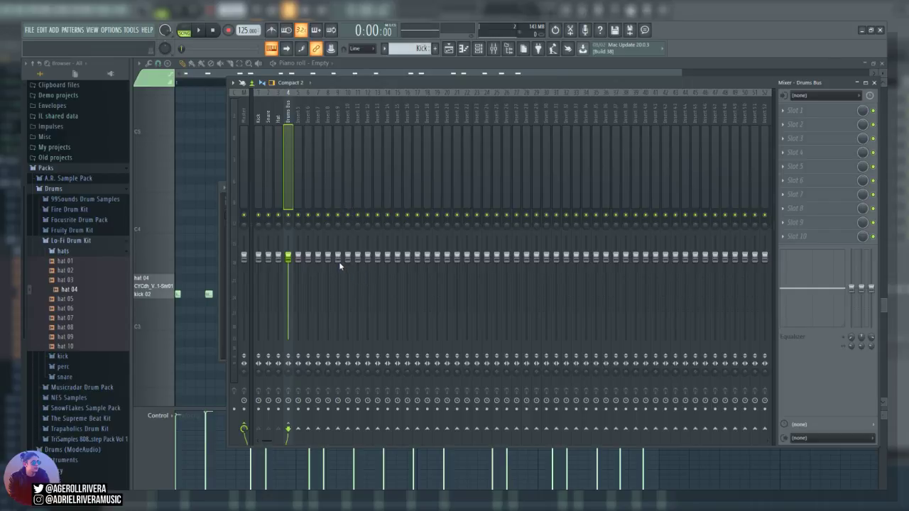
key("alt+Left")
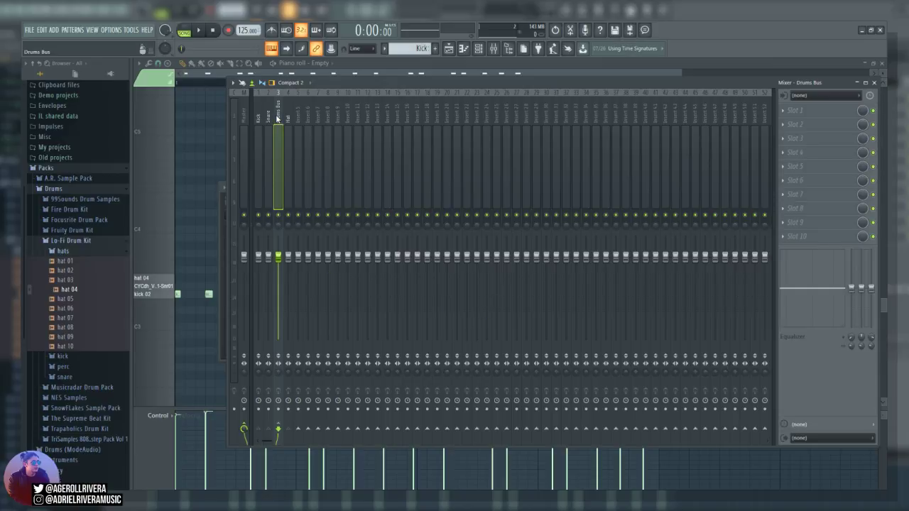
key("alt+Left")
key("alt+Left")
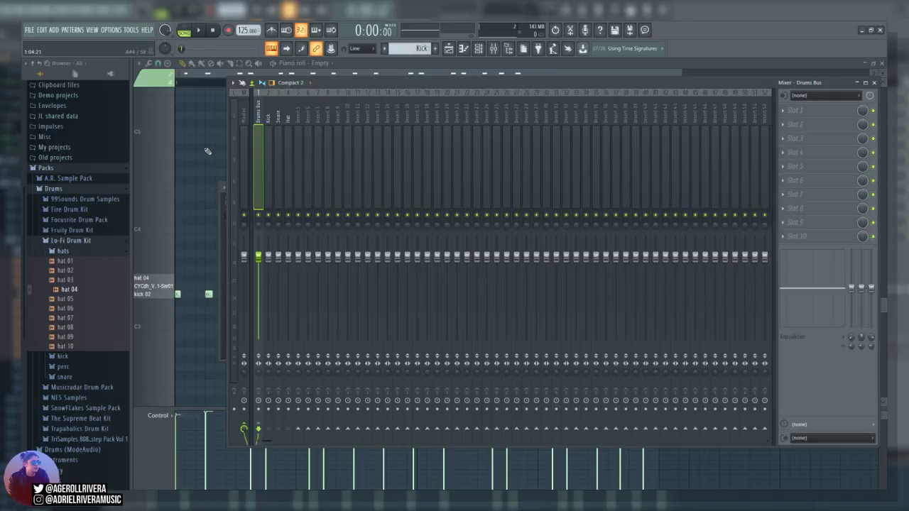
Play the drums and check the signal on the Kick, Snare and Drums Bus mixer tracks
left_click(268, 119)
left_click(258, 119)
key("space")
left_click(281, 118)
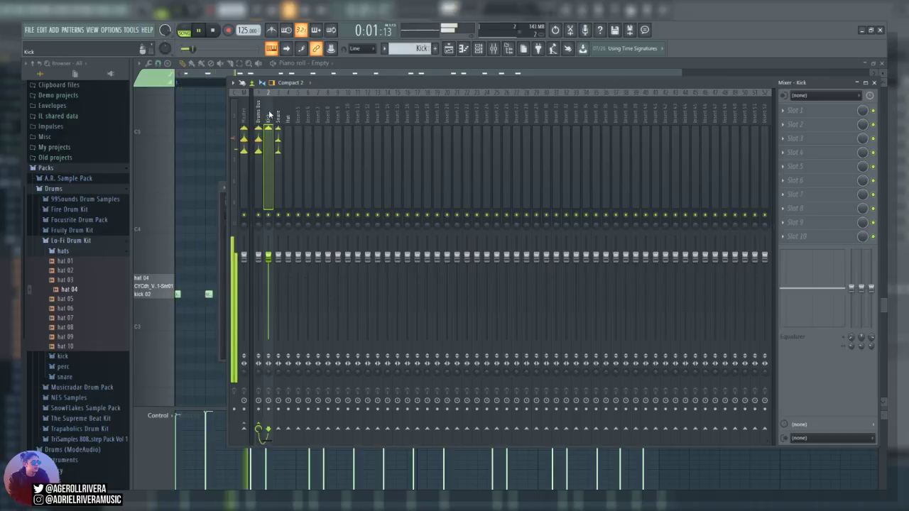
left_click(259, 117)
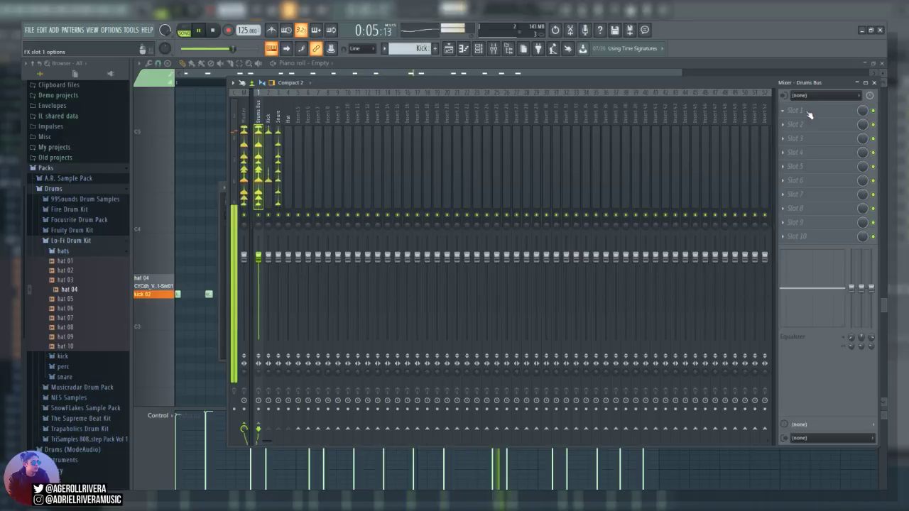
Raise the Snare fader slightly and lower the Hat fader to about -2.2 dB during playback
left_click(281, 135)
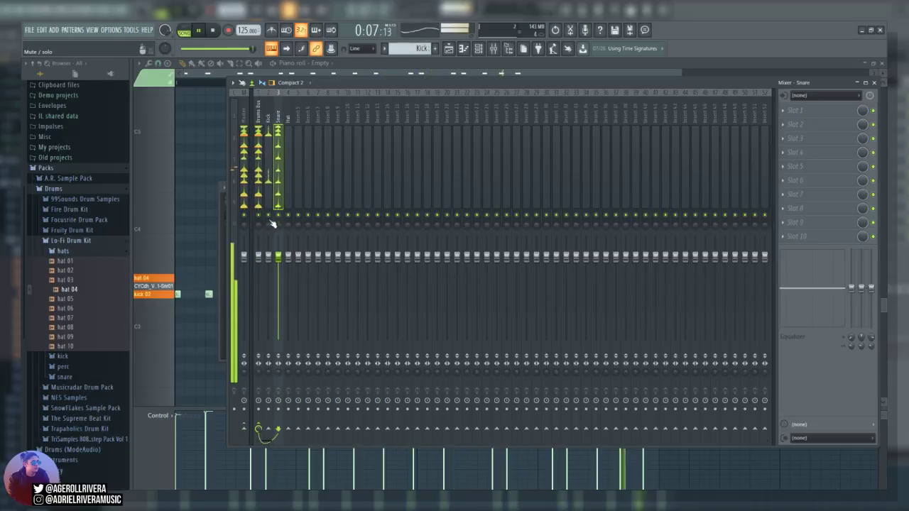
left_click_drag(278, 257, 288, 263)
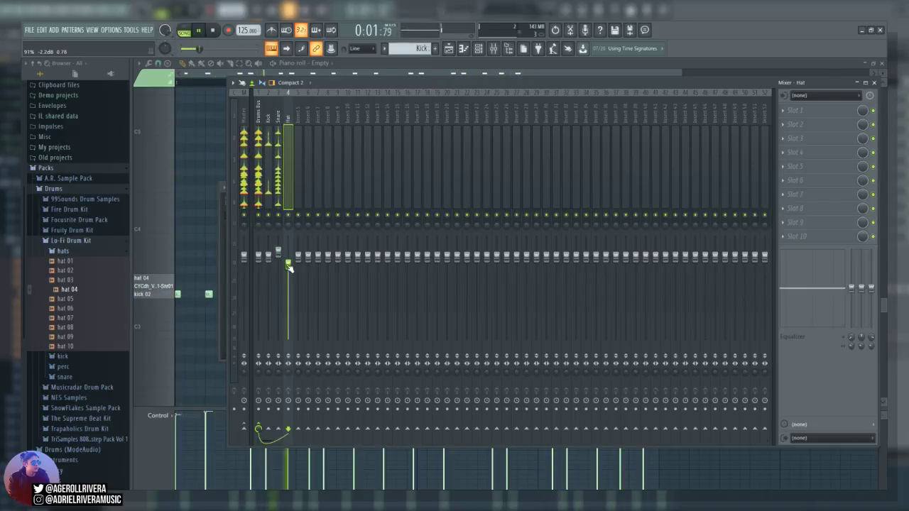
left_click(258, 125)
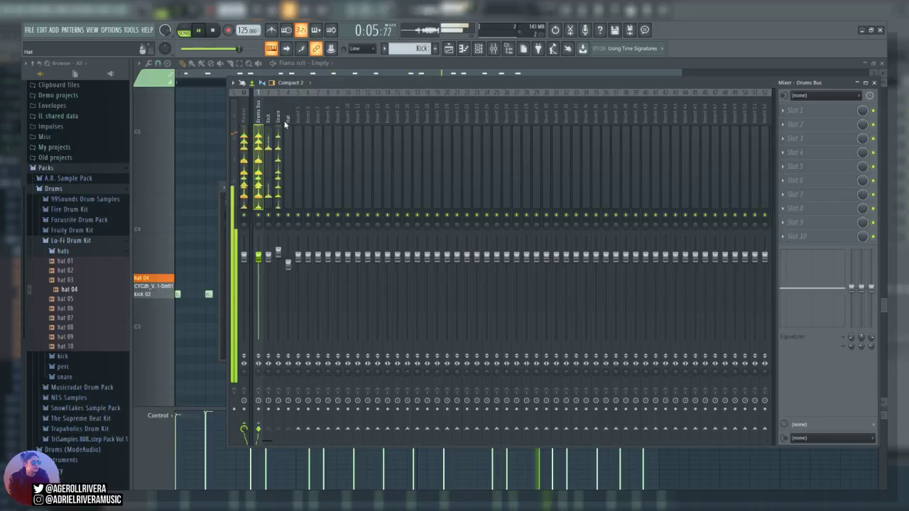
left_click(280, 124)
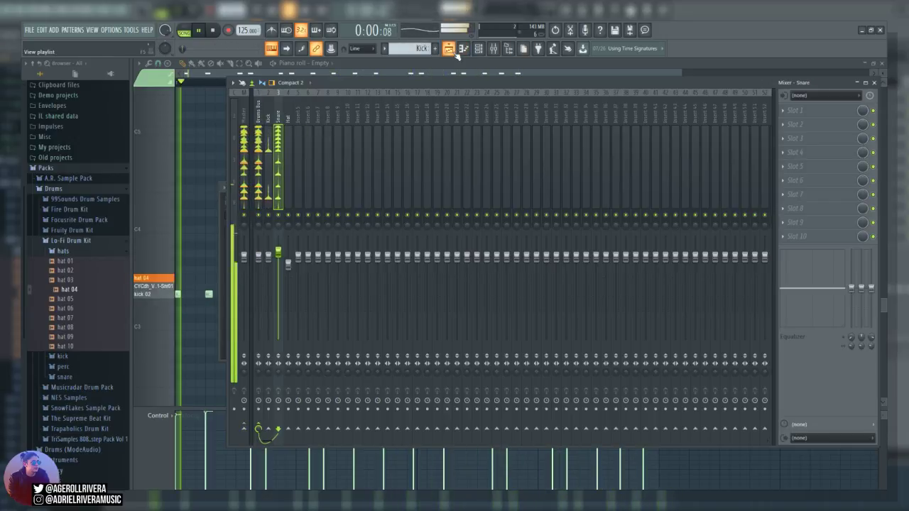
Set the FPC pad outputs to 2 for the kick, 3 for the snare and 4 for the hat
left_click(478, 48)
left_click(334, 143)
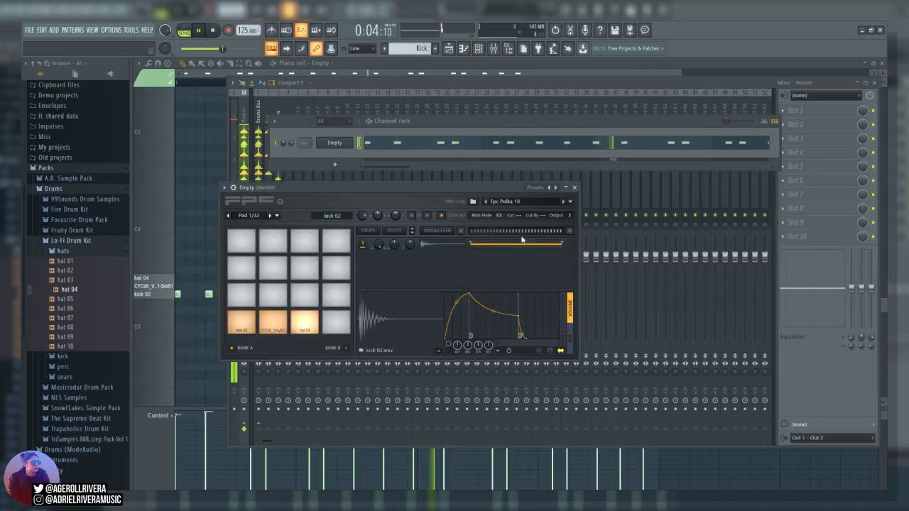
left_click(287, 323)
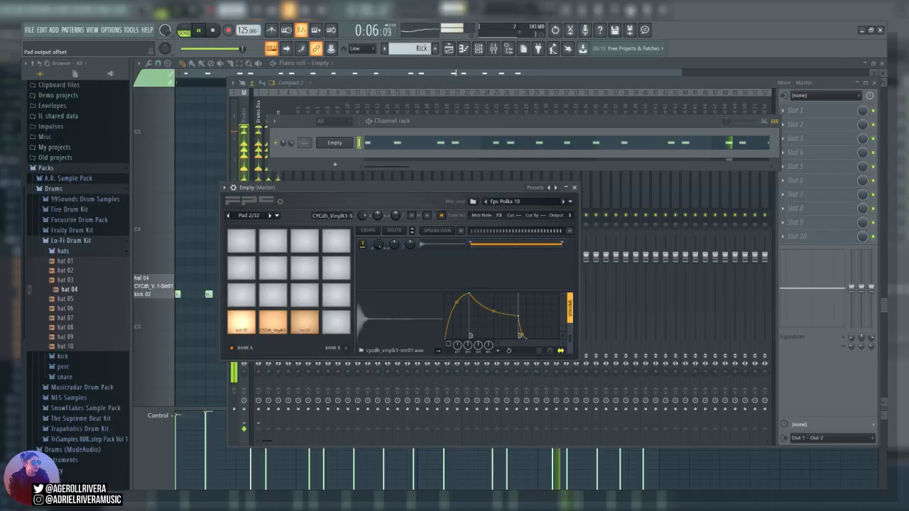
left_click(319, 324)
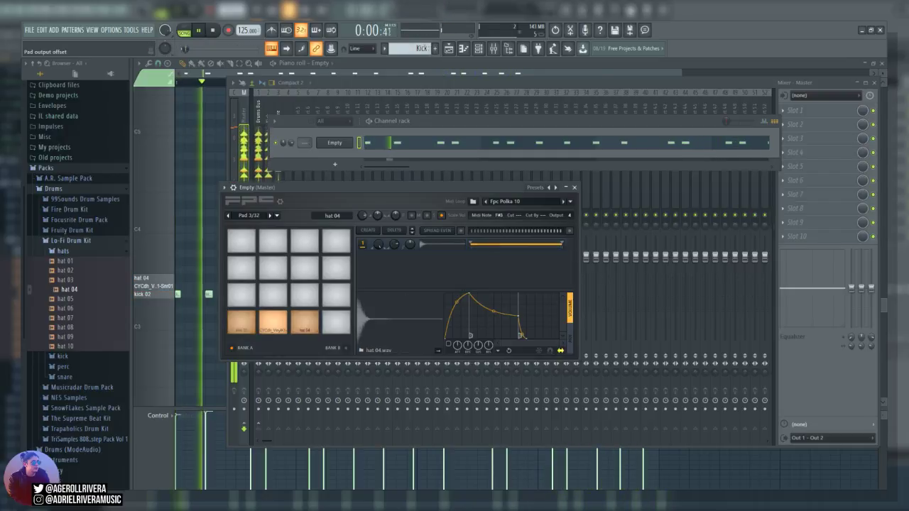
Rebalance the Hat fader and raise the Kick fader slightly in the mixer
left_click(286, 113)
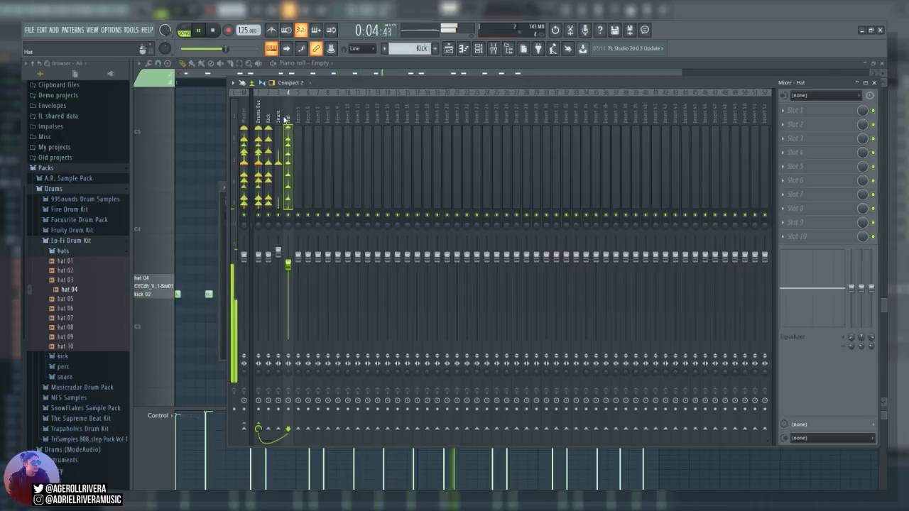
left_click_drag(289, 265, 267, 254)
Load Fruity parametric EQ 2 on Drums Bus with the 20Hz - 18kHz cut preset, lower its high cutoff and set its high pass to about 26 Hz
left_click(258, 117)
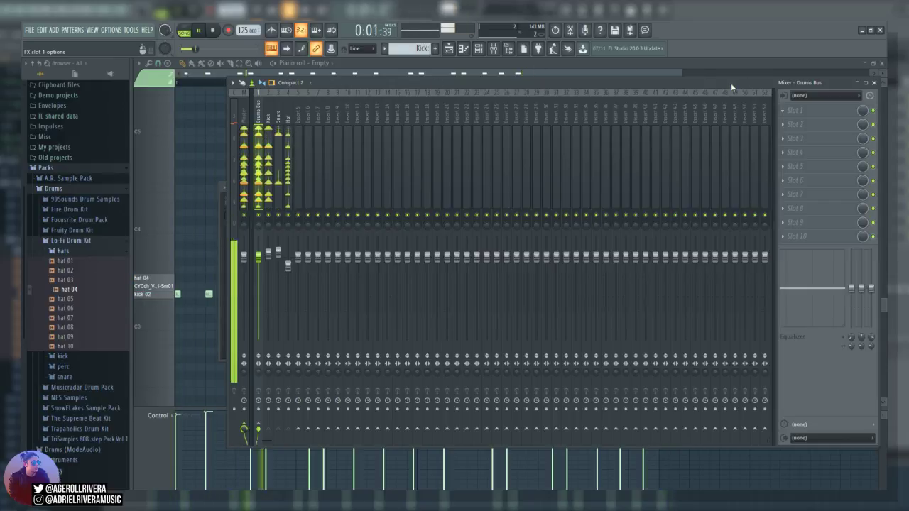
left_click(677, 327)
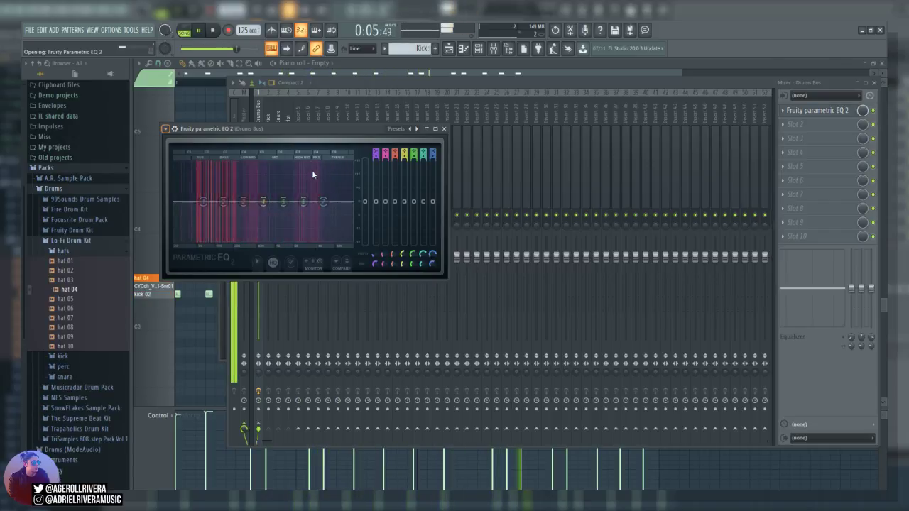
left_click(417, 129)
left_click_drag(352, 203, 331, 203)
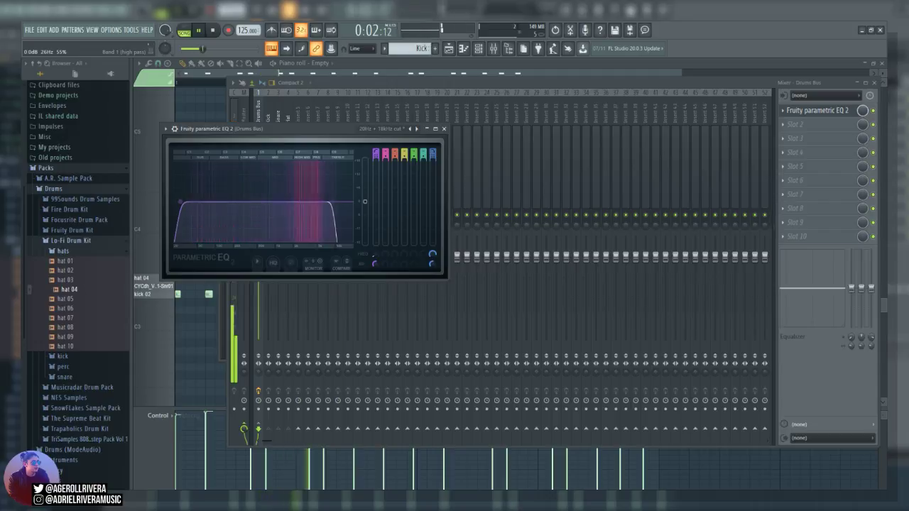
key("Escape")
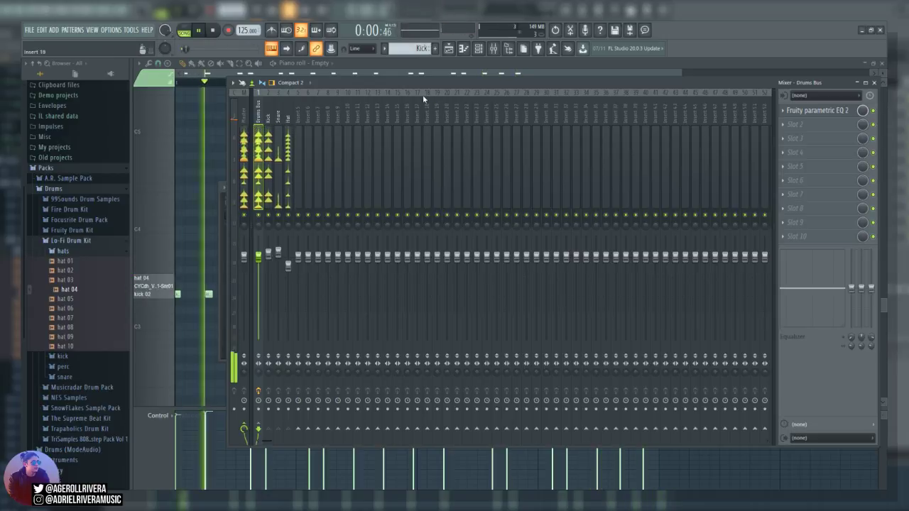
Show the playlist zoomed out to about 20 bars and stop playback
left_click(449, 49)
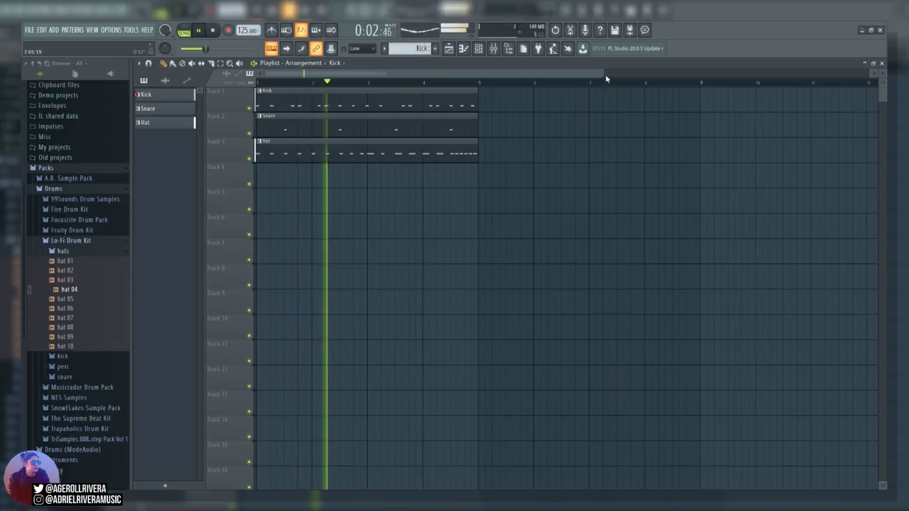
left_click_drag(605, 74, 867, 74)
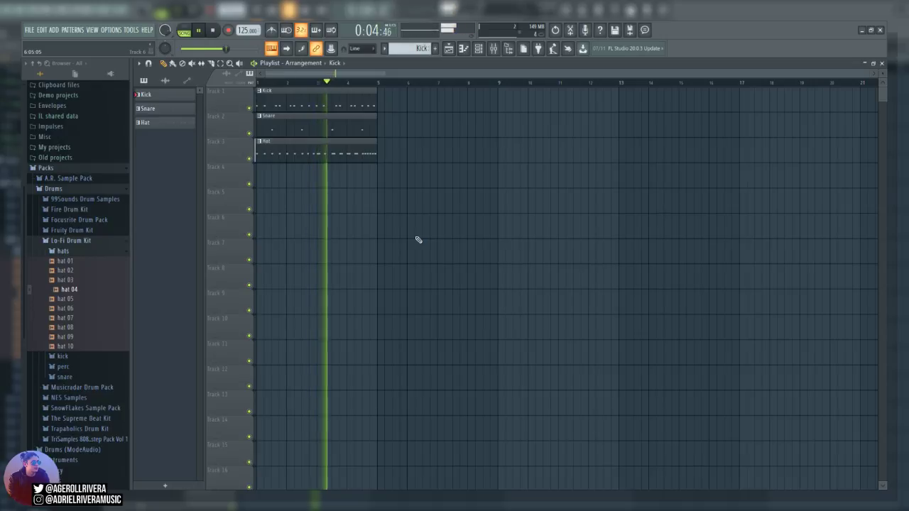
left_click(214, 32)
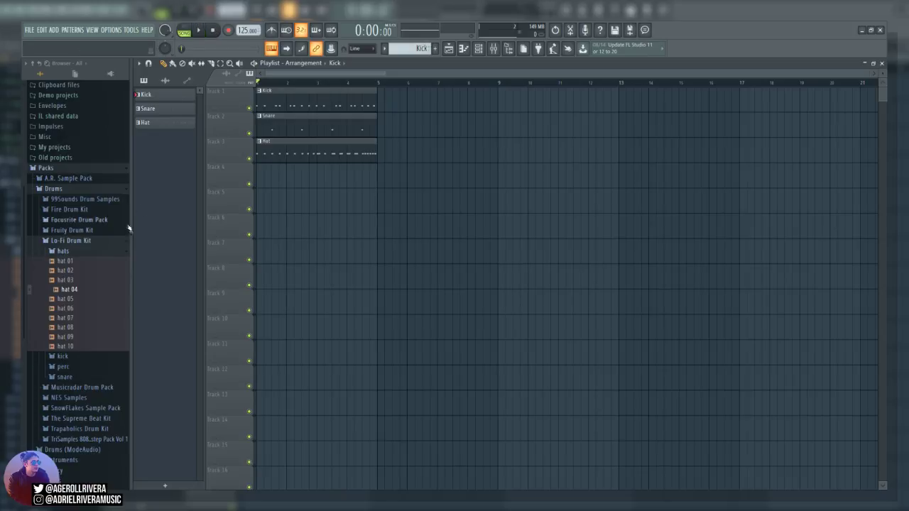
Collapse the Lo-Fi Drum Kit and Drums pack folders, and play the drum arrangement briefly
left_click(101, 242)
left_click(76, 191)
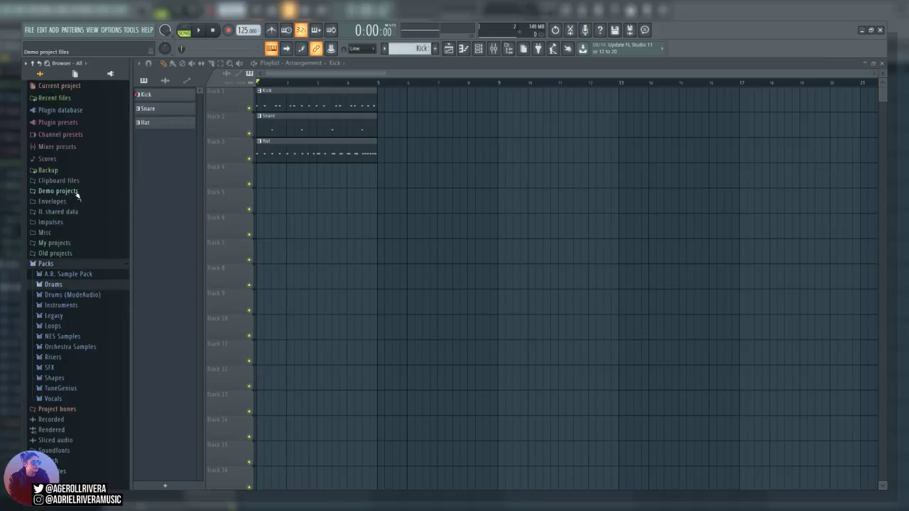
key("space")
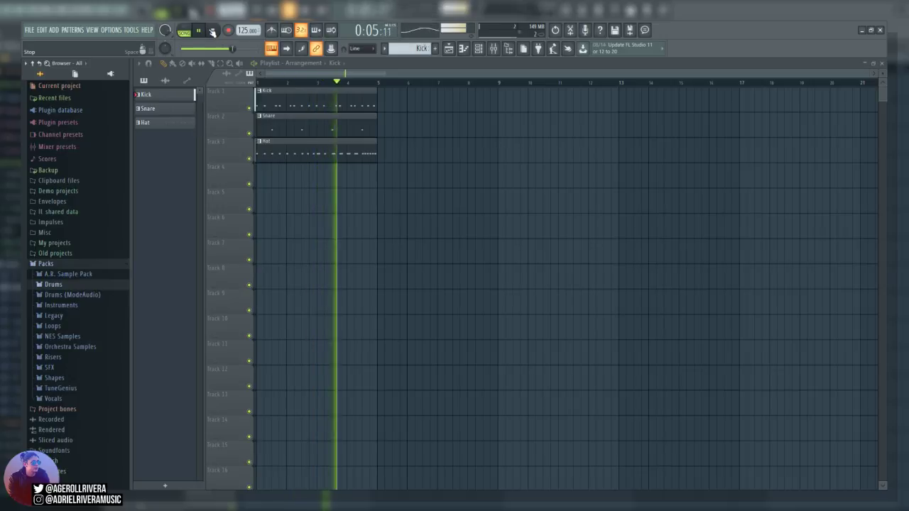
left_click(211, 32)
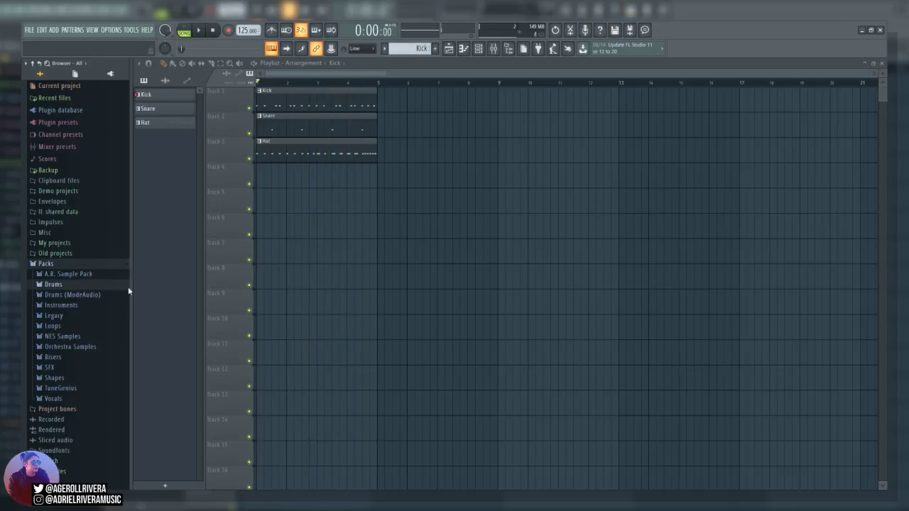
Browse the Legacy pack, and expand the Keyboard folder of the Instruments pack
left_click(84, 316)
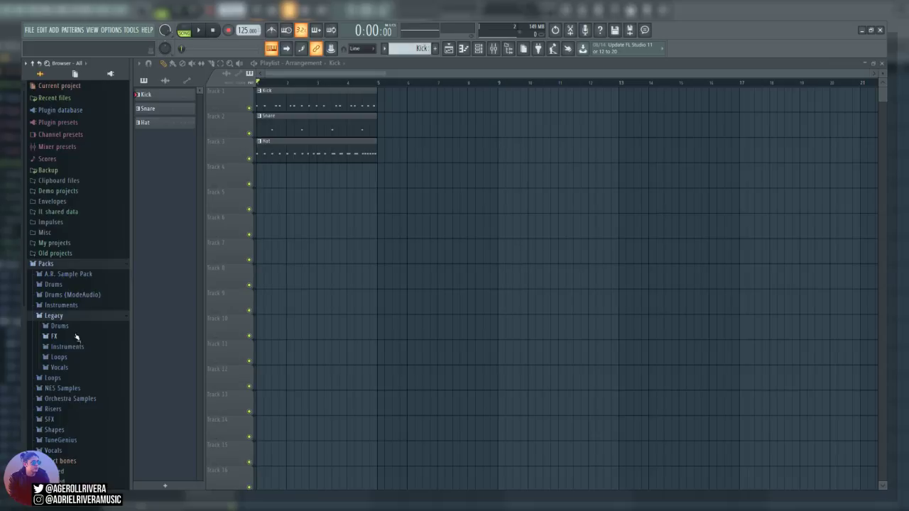
left_click(79, 317)
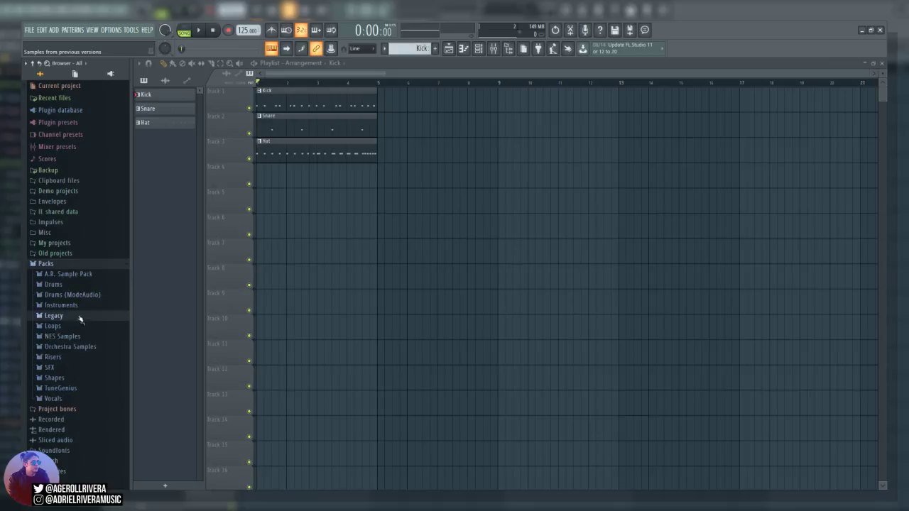
left_click(90, 306)
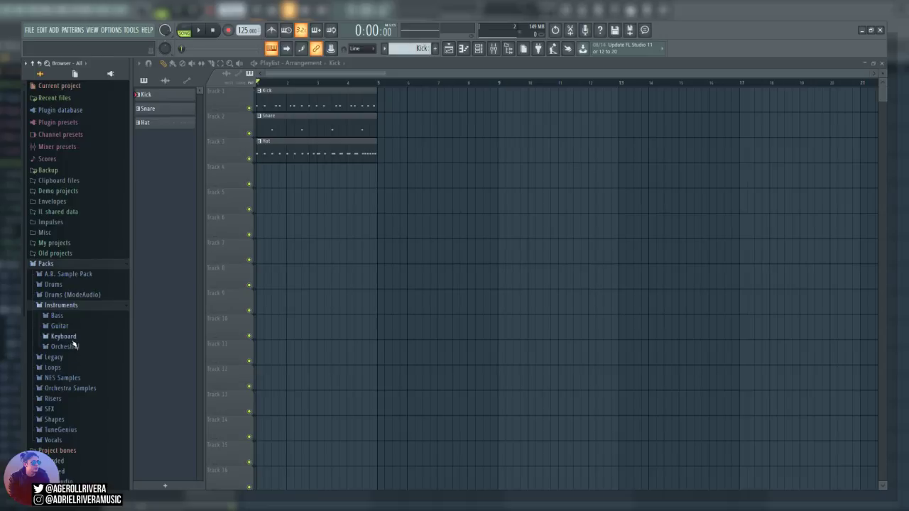
left_click(70, 338)
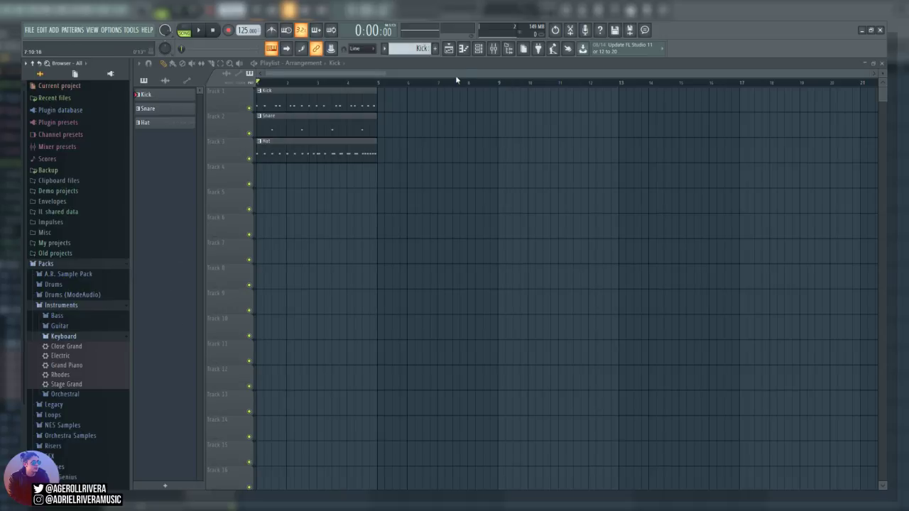
Add the Stage Grand keyboard preset to the channel rack and open its DirectWave window
left_click(486, 54)
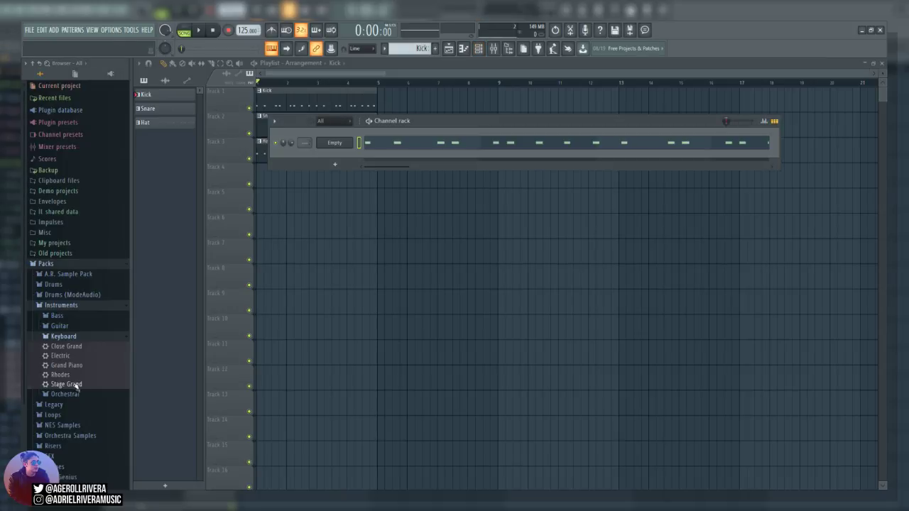
left_click_drag(71, 384, 347, 156)
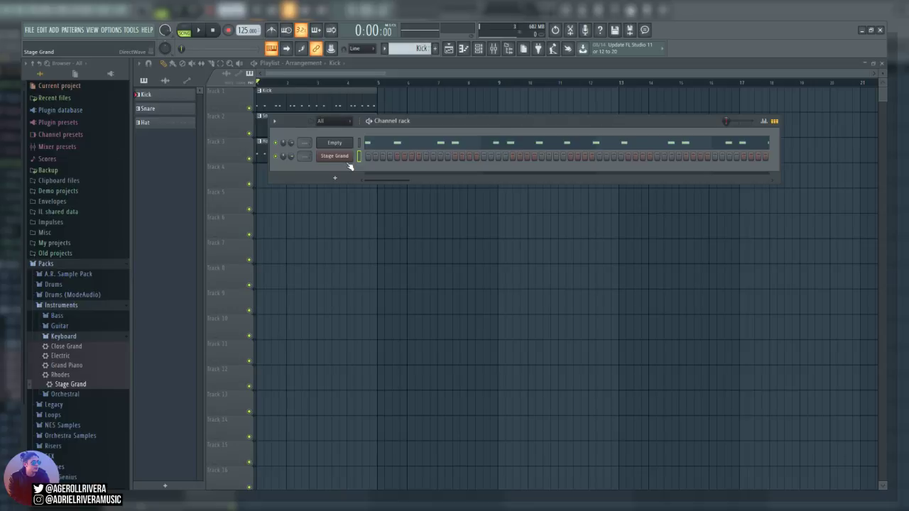
left_click(348, 160)
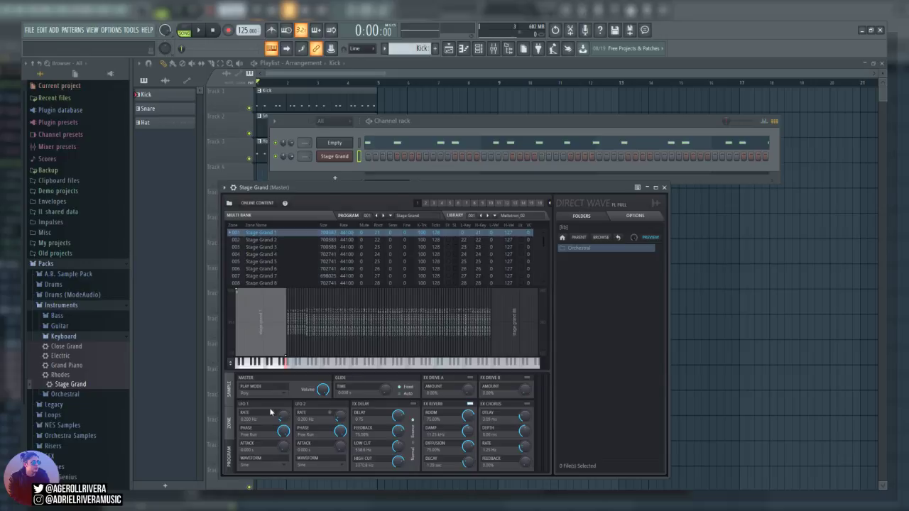
Reposition the Stage Grand window, and collapse and re-expand the Instruments pack to show its Keyboard presets
left_click_drag(328, 188, 346, 151)
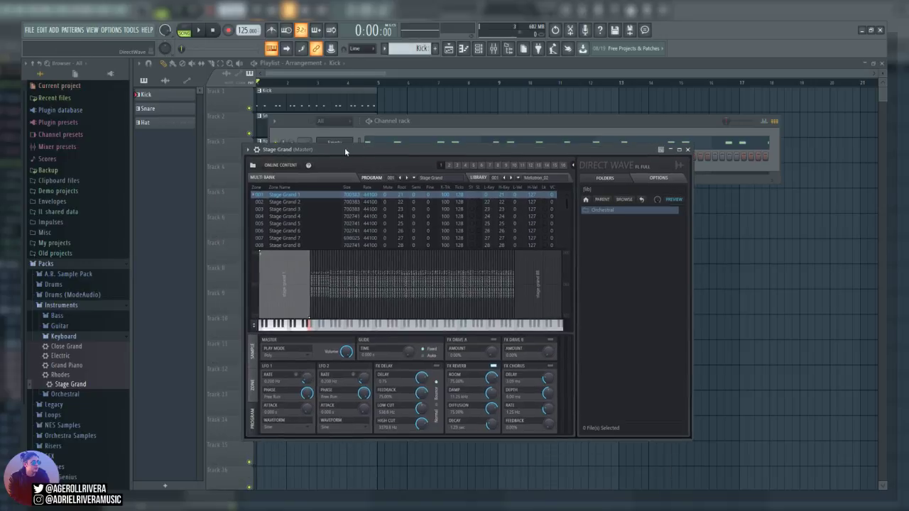
left_click(53, 307)
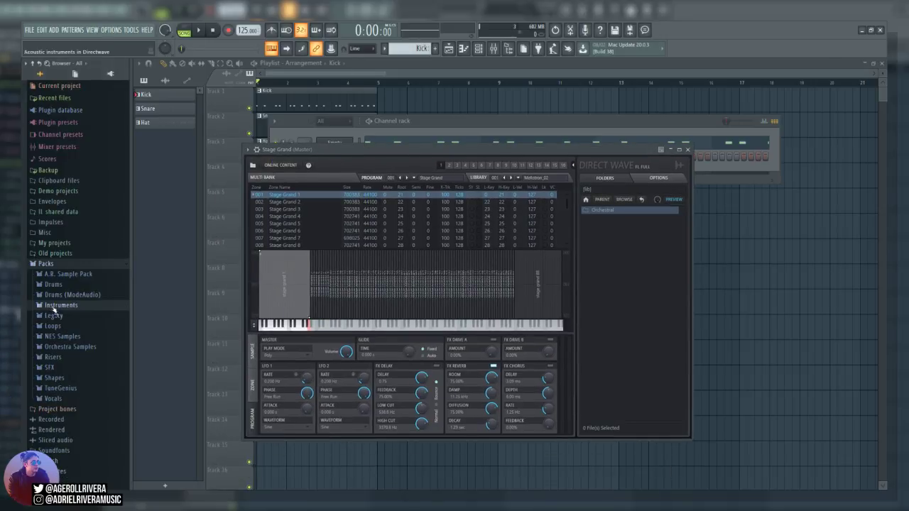
left_click(59, 307)
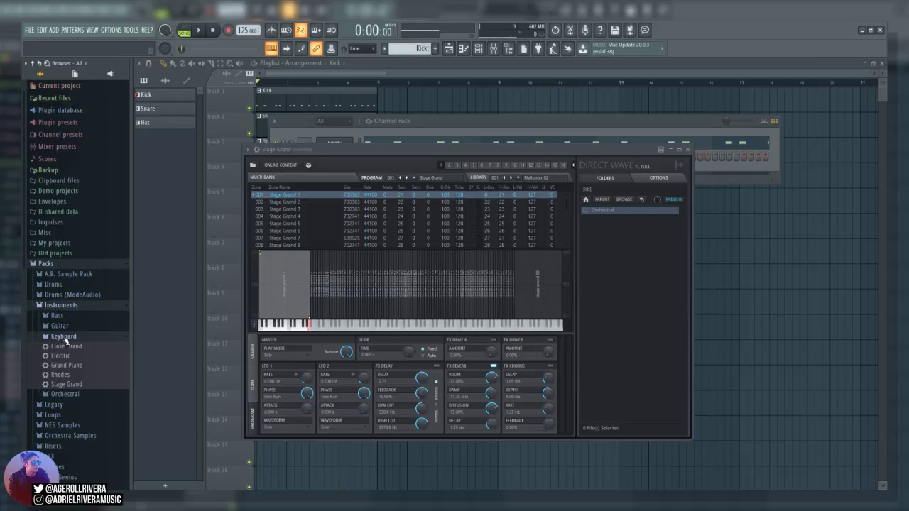
left_click(64, 337)
left_click(64, 337)
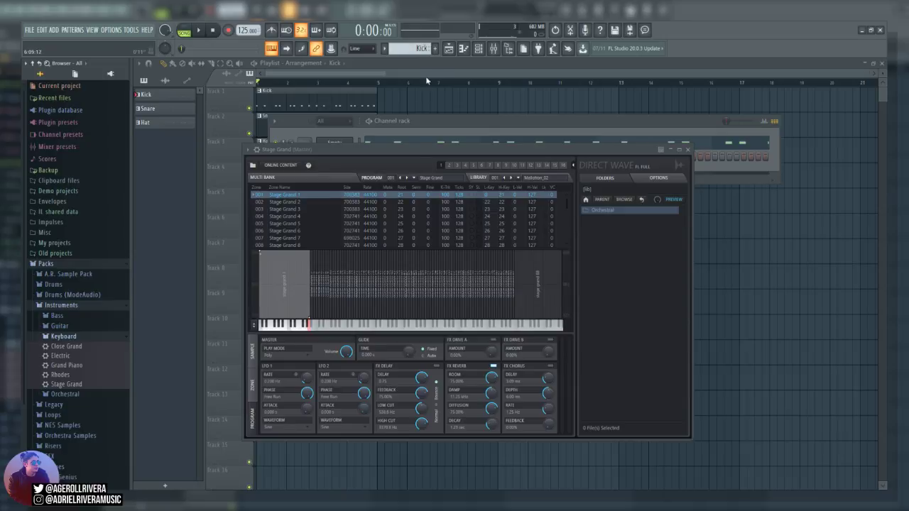
Bring the channel rack forward, and show the Drums Bus track's effects in the mixer
left_click(416, 125)
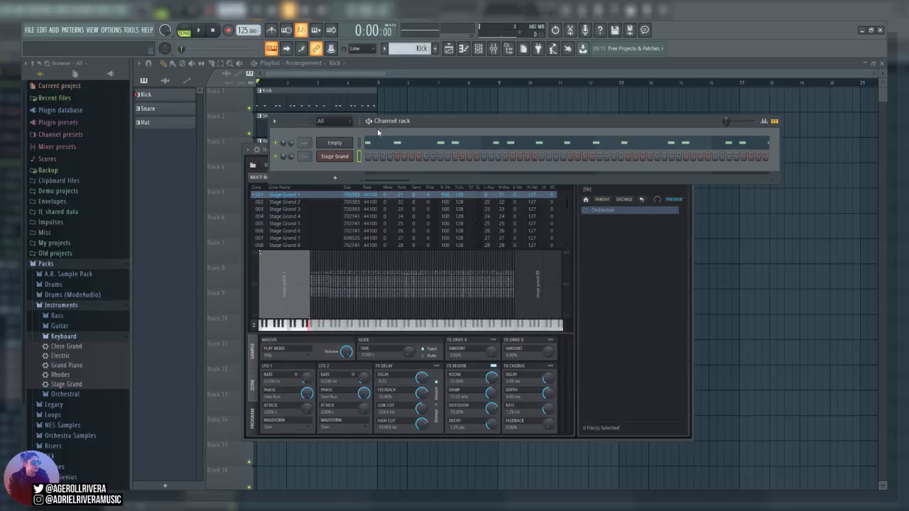
left_click(493, 48)
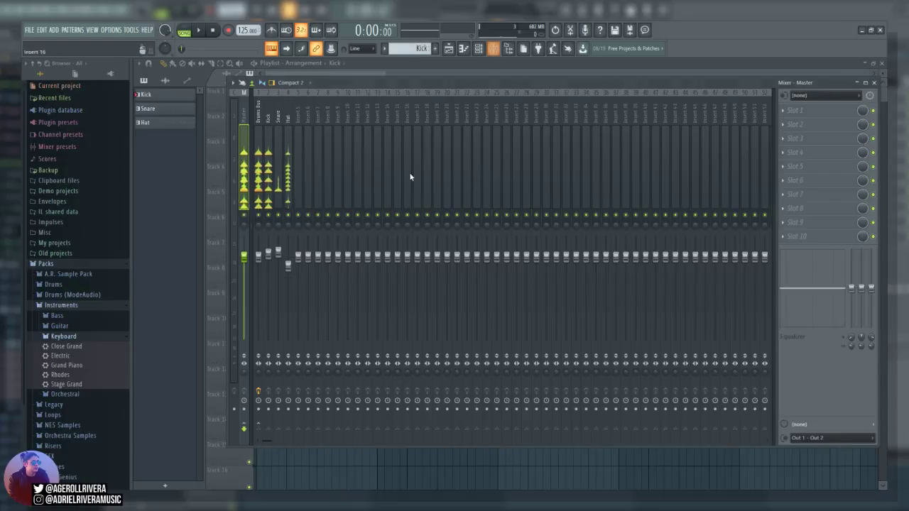
left_click(290, 123)
left_click(259, 128)
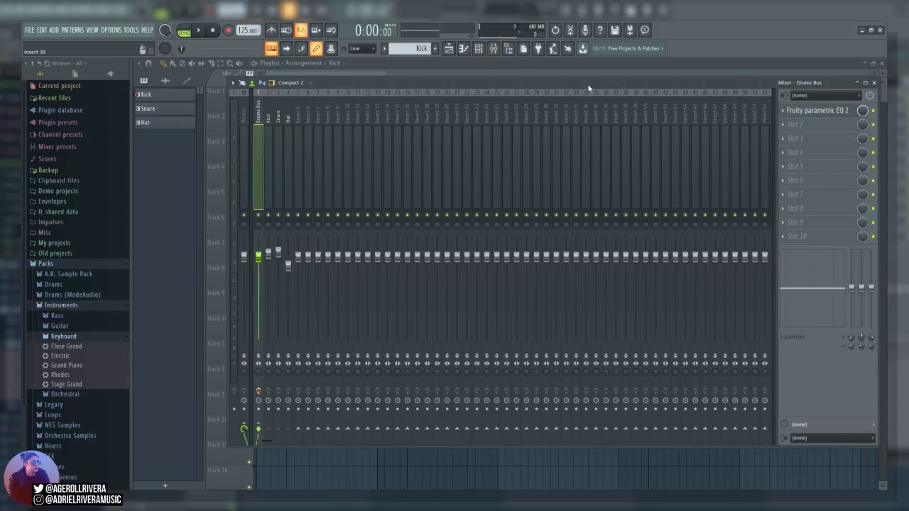
Create a new pattern named Piano "Sample" and place it on Track 4 of the playlist across bars 1 to 4
left_click(448, 48)
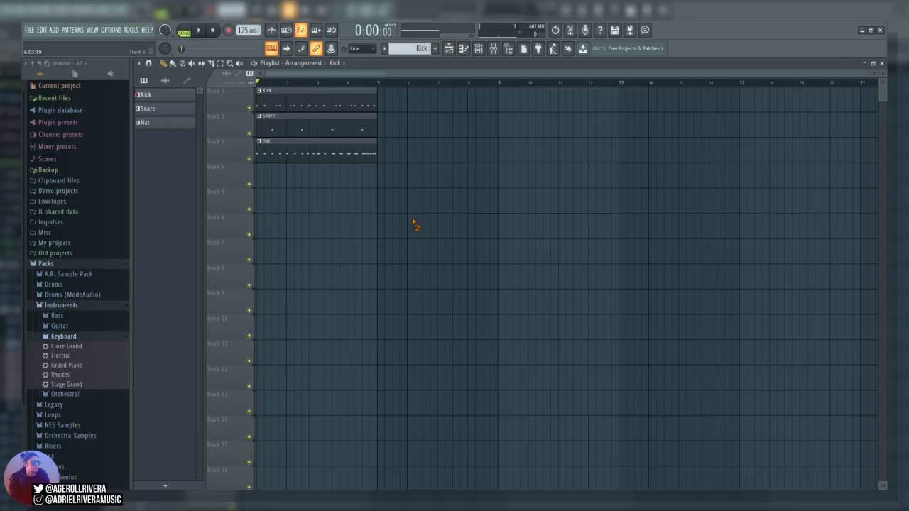
left_click(434, 48)
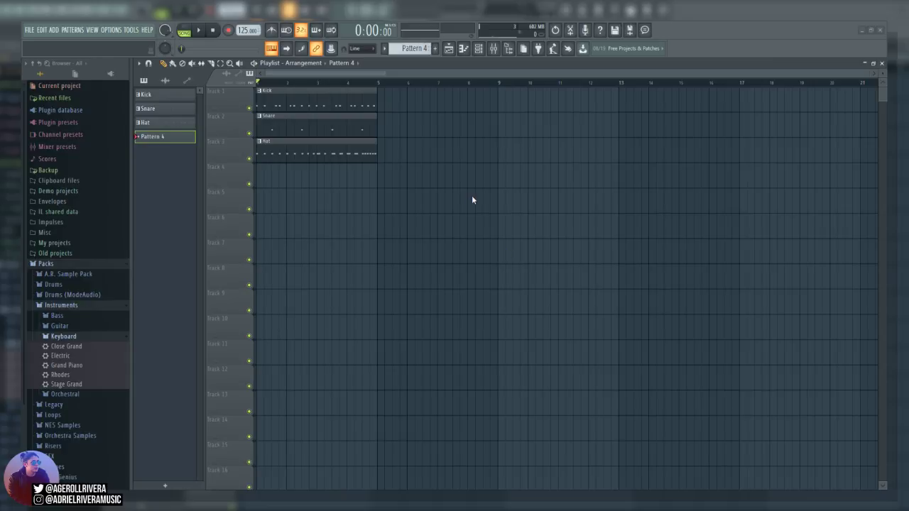
left_click_drag(377, 158, 371, 203)
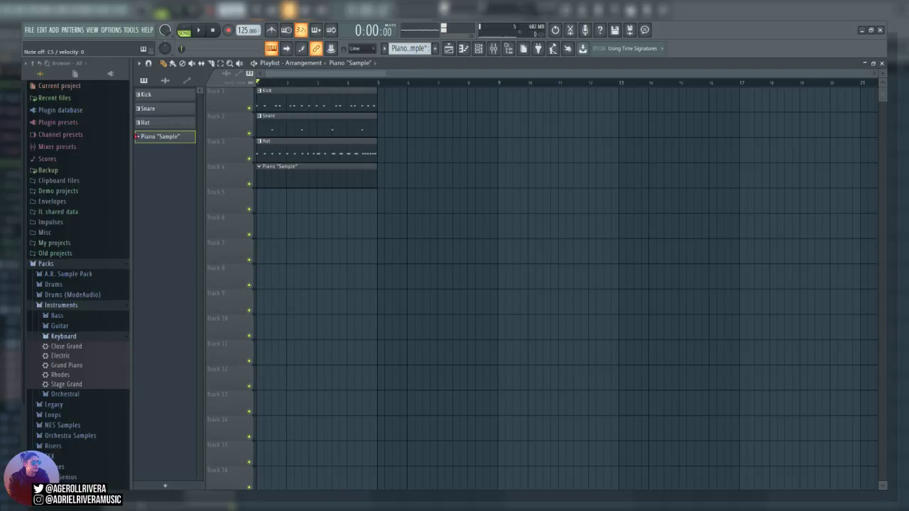
View the Stage Grand instrument from the channel rack, and return to the playlist
left_click(480, 53)
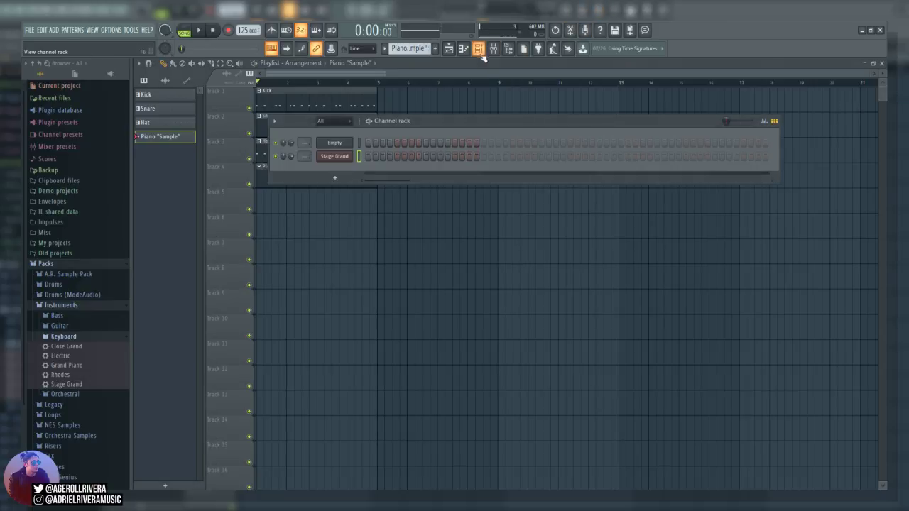
left_click(334, 156)
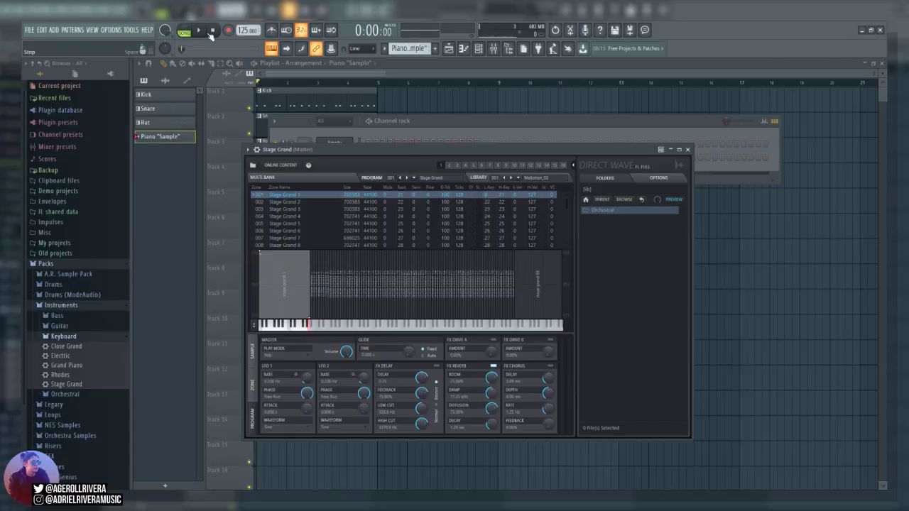
left_click(439, 65)
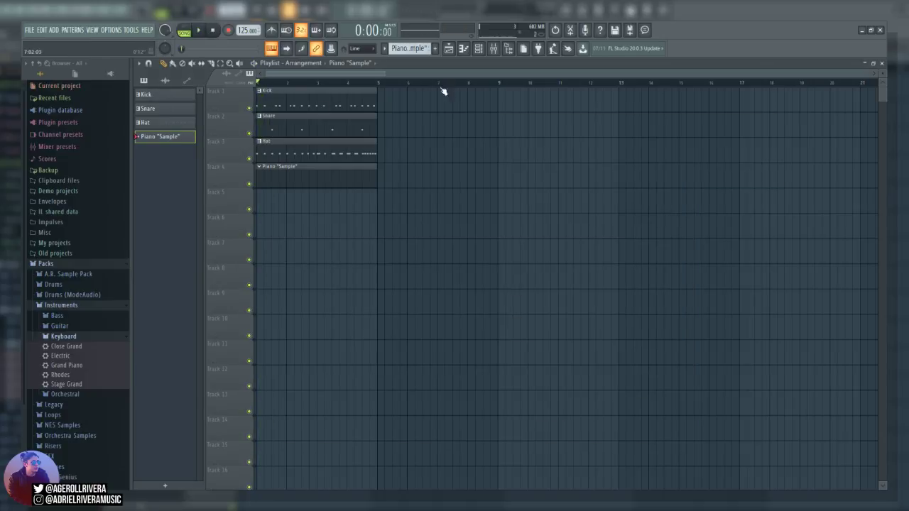
Mute the Kick, Snare and Hat tracks, turn on the metronome, and play the arrangement briefly
left_click_drag(249, 109, 250, 159)
key("ctrl+m")
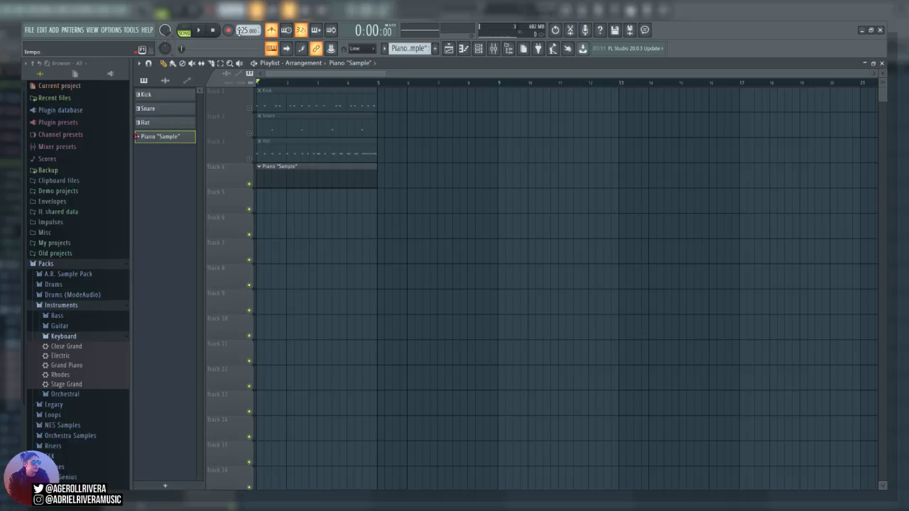
left_click(201, 32)
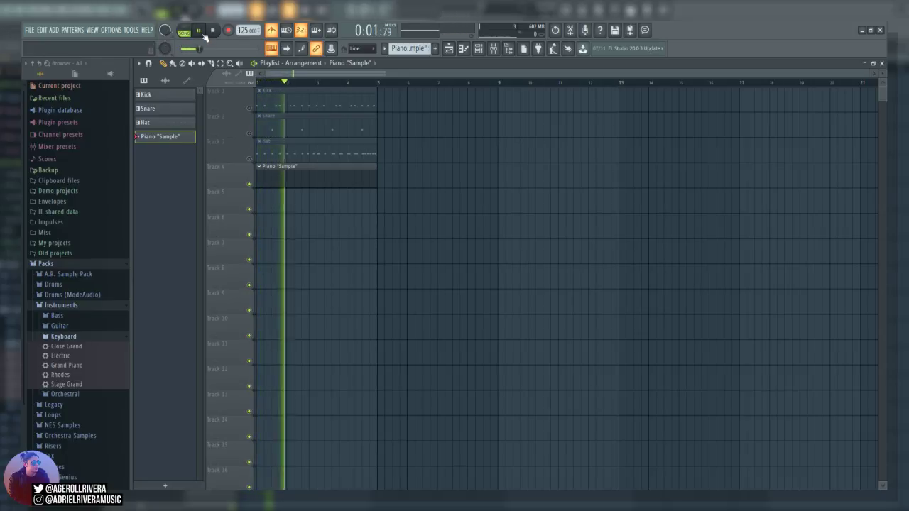
left_click(215, 33)
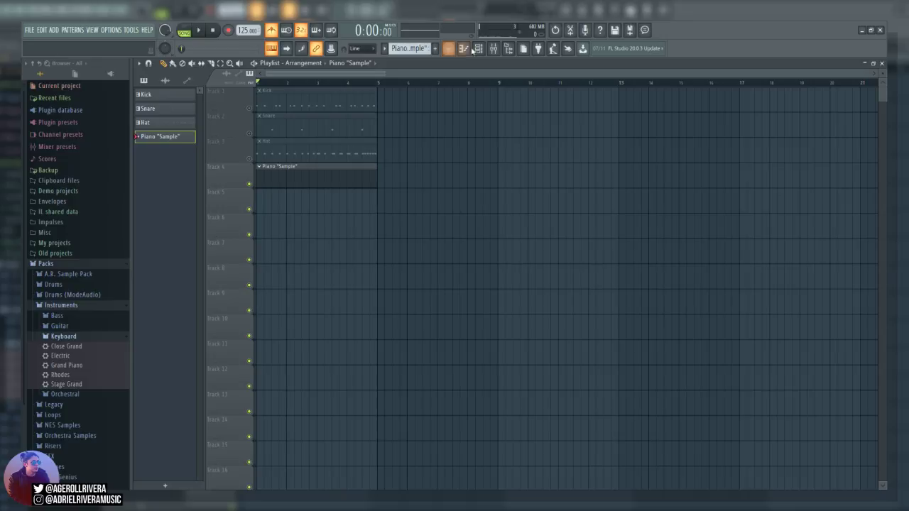
Tap out a slower tempo with the tempo tapper and set the project tempo to 90 BPM
left_click(554, 48)
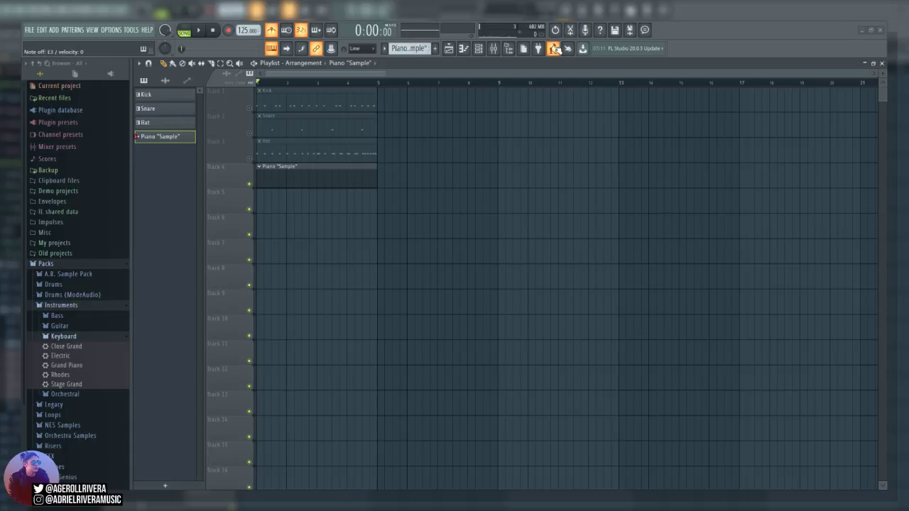
left_click(555, 48)
left_click(555, 48)
left_click(555, 49)
left_click(555, 48)
left_click(555, 48)
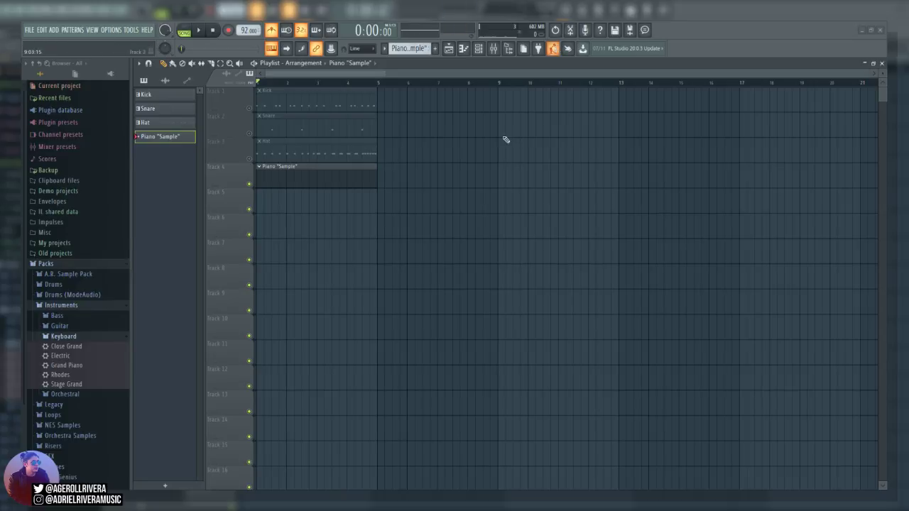
scroll(236, 33, "down", 2)
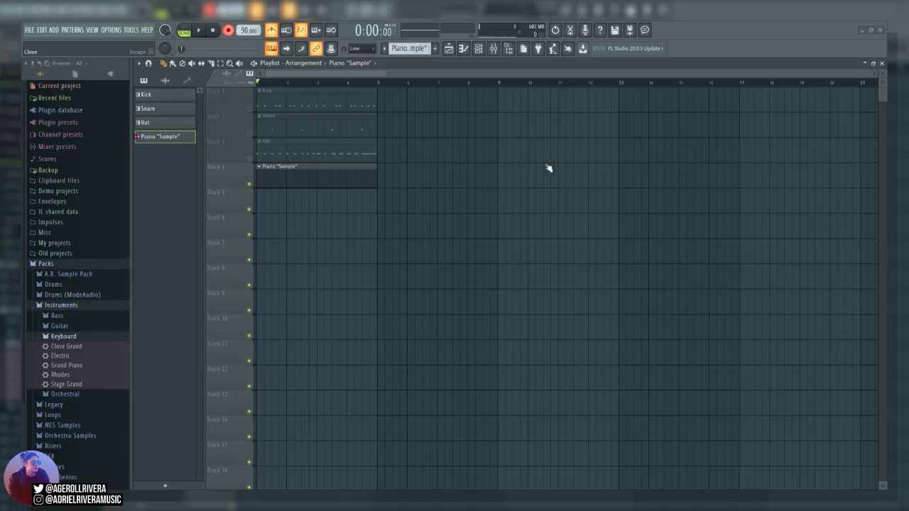
Check the metronome at 90 BPM, and record a four-bar chord performance into the Piano "Sample" pattern
left_click(201, 29)
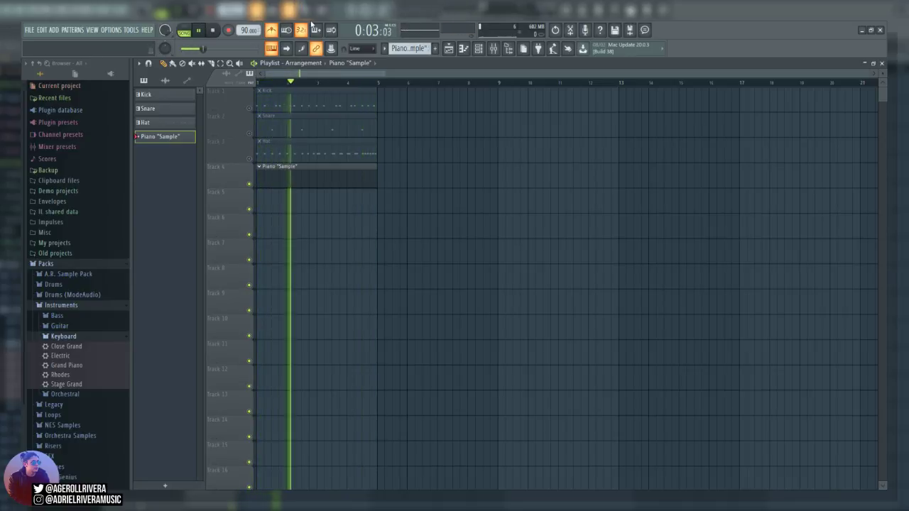
left_click(212, 29)
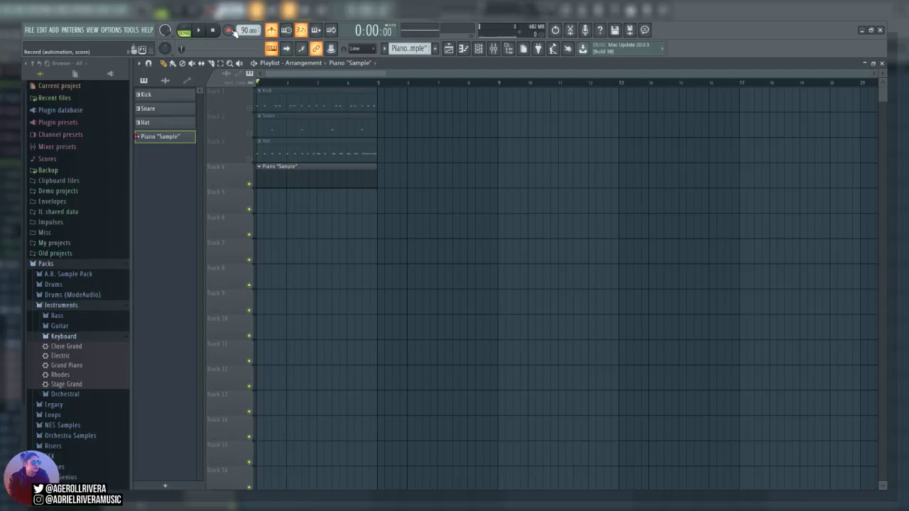
left_click(229, 29)
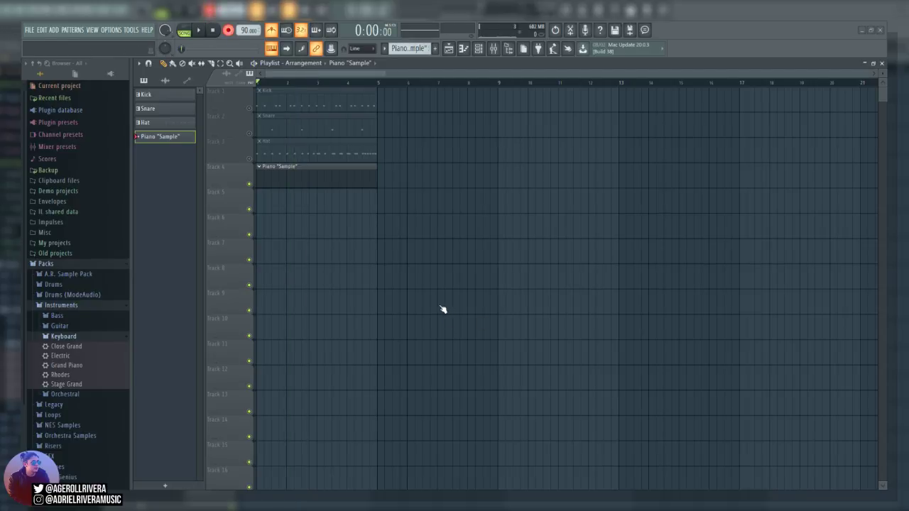
left_click(201, 32)
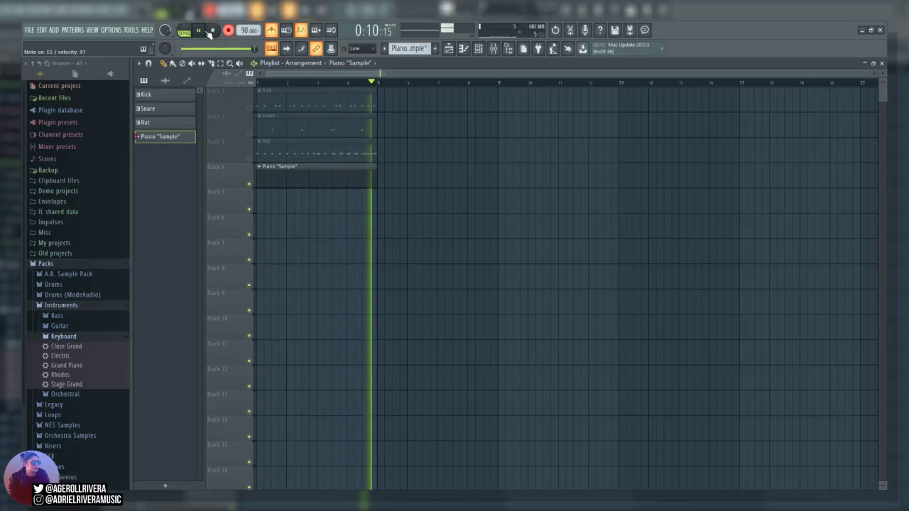
left_click(209, 32)
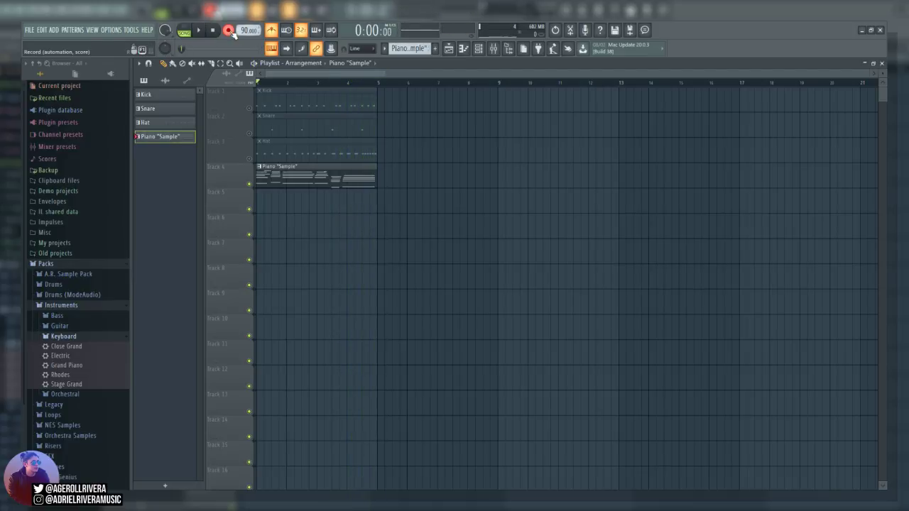
Open the recorded Piano "Sample" pattern in the piano roll and show all four bars of notes
double_click(333, 181)
scroll(548, 213, "up", 6)
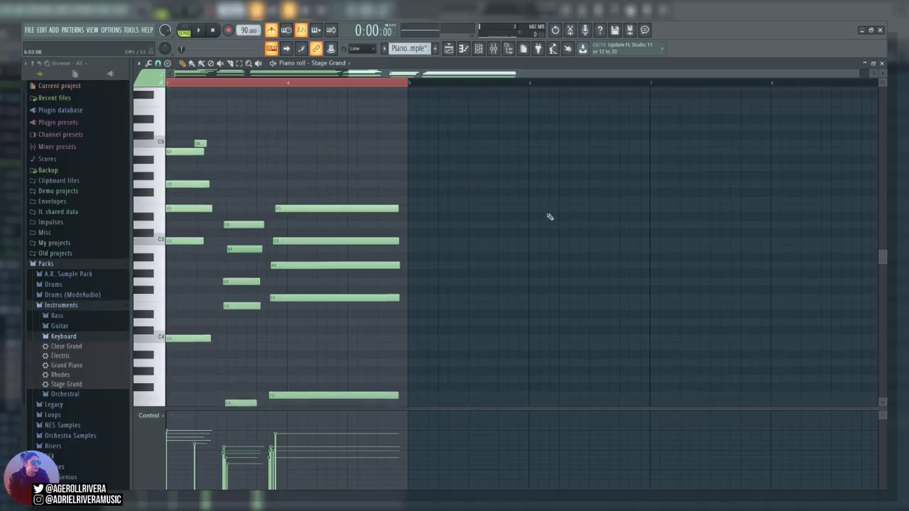
left_click_drag(578, 75, 404, 76)
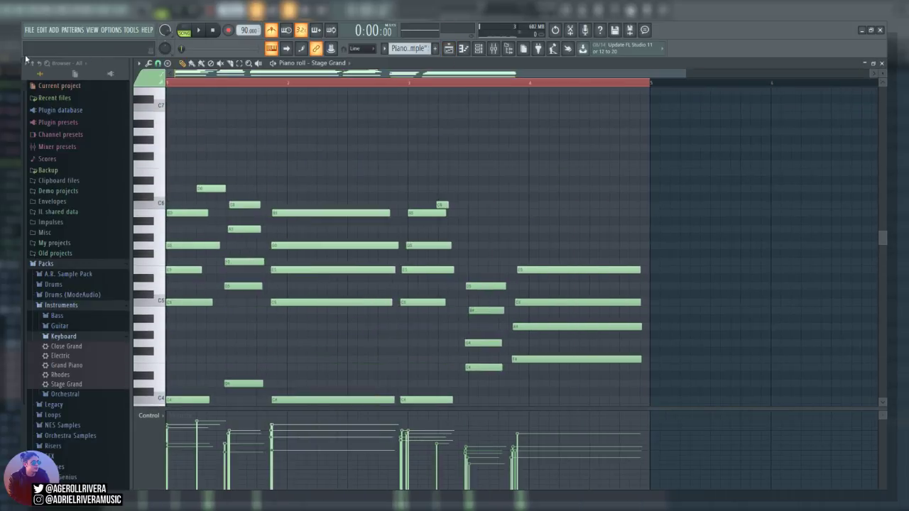
scroll(430, 190, "down", 3)
scroll(455, 184, "up", 1)
scroll(470, 176, "down", 2)
scroll(327, 227, "down", 4)
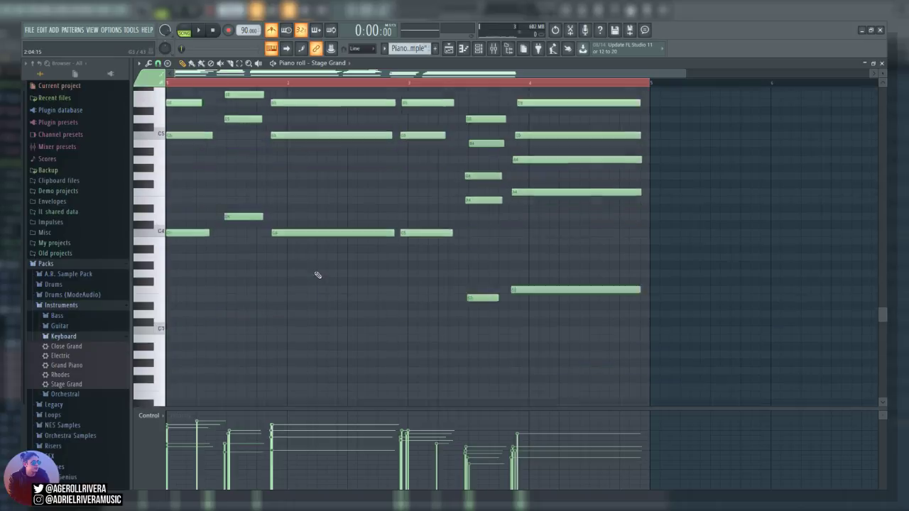
Play the recorded piano chords from the start and stop in bar 3
key("space")
scroll(278, 156, "up", 2)
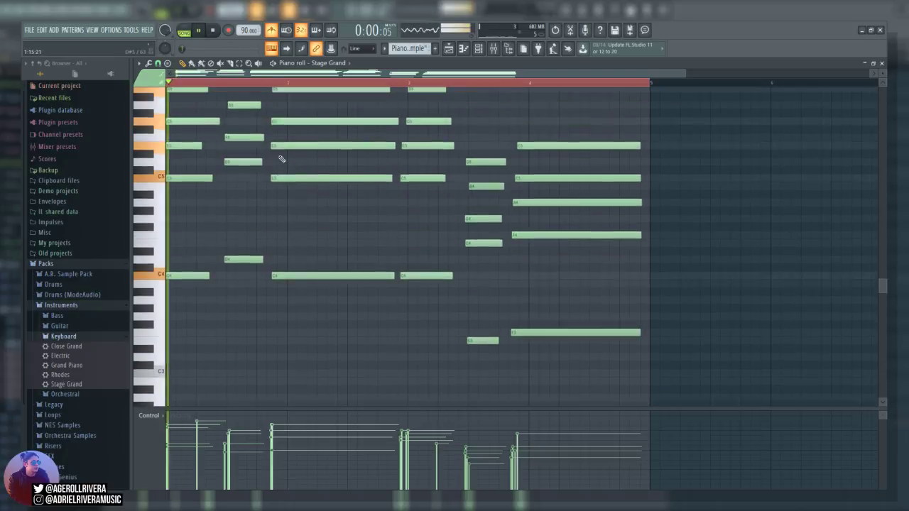
scroll(344, 222, "up", 2)
scroll(345, 223, "up", 1)
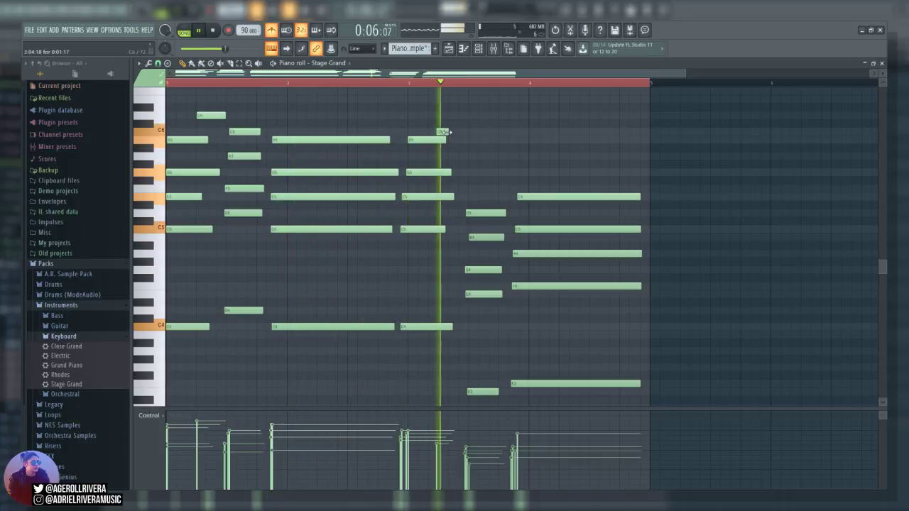
key("space")
In bar 3, shorten the B5 note and lower the short C6 note to B5 directly after it, and replay the chords
left_click_drag(442, 121, 441, 131)
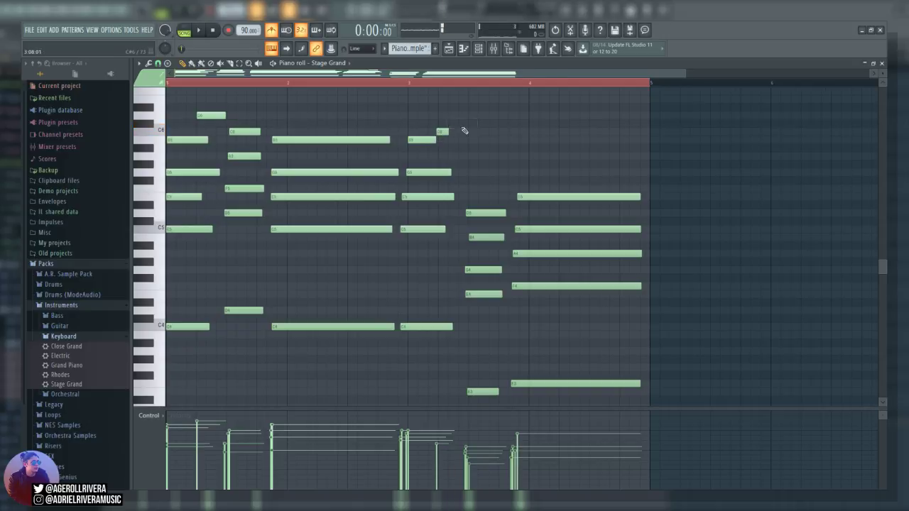
left_click_drag(432, 135, 432, 142)
key("space")
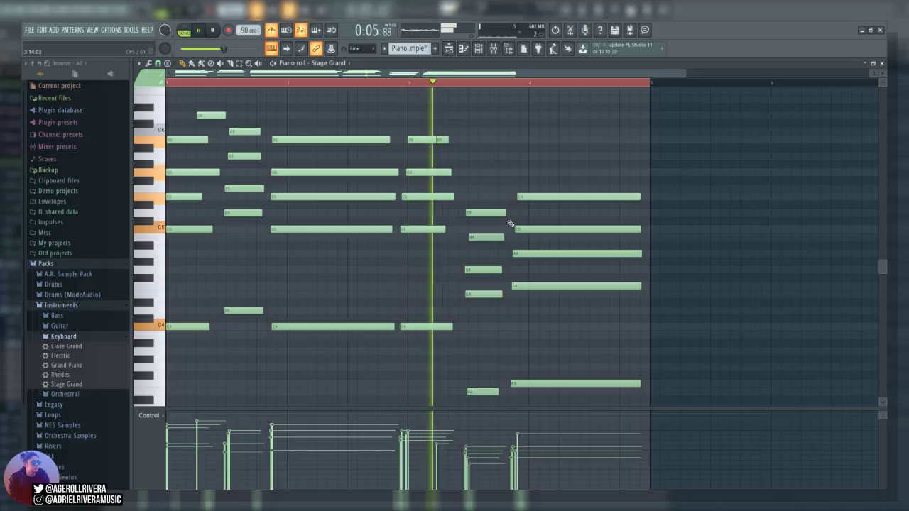
key("space")
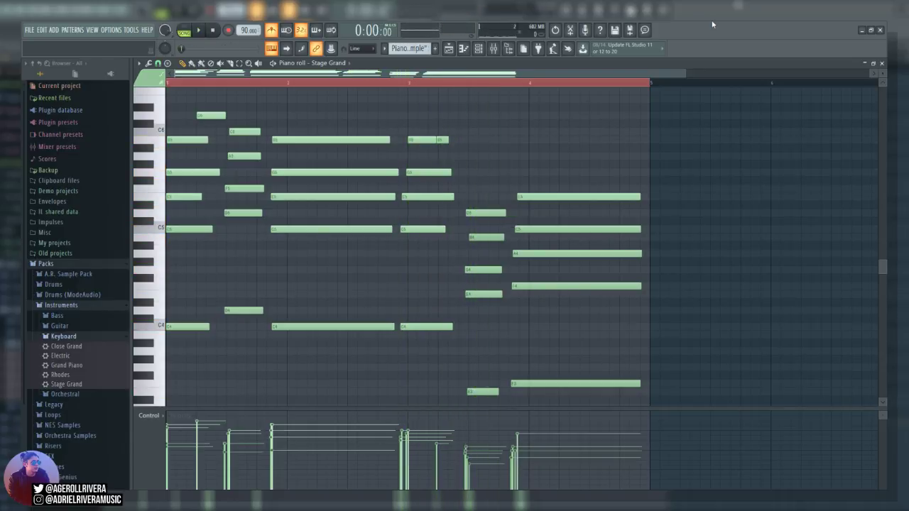
Zoom the piano roll out to about eight bars and look over the full range of recorded notes
left_click_drag(687, 72, 877, 74)
scroll(426, 313, "up", 3)
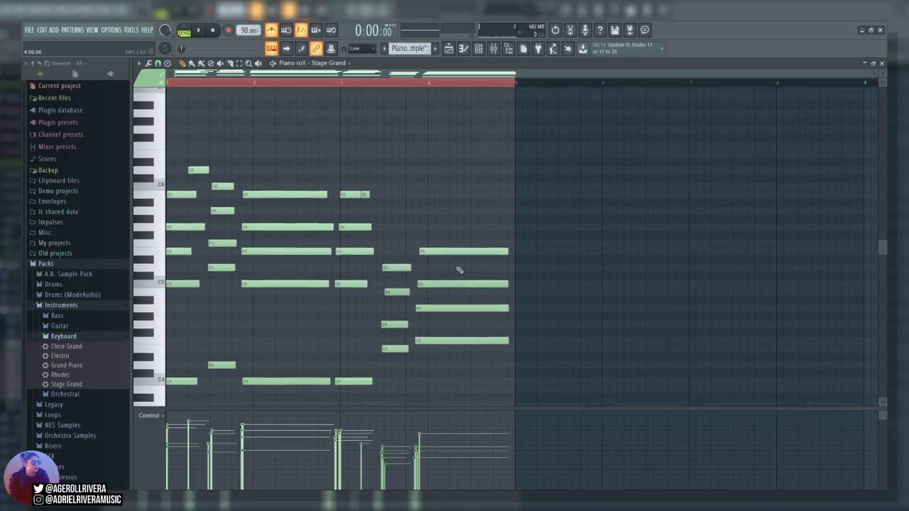
scroll(455, 267, "down", 5)
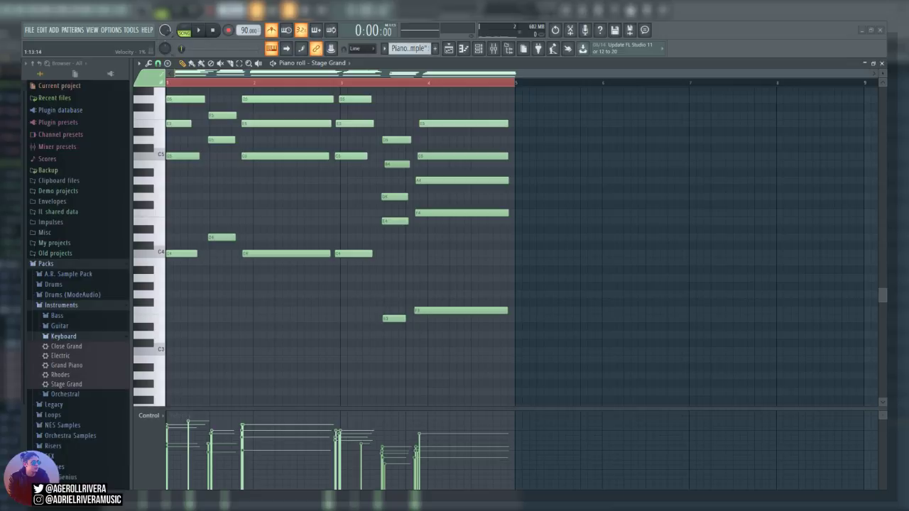
scroll(443, 294, "up", 4)
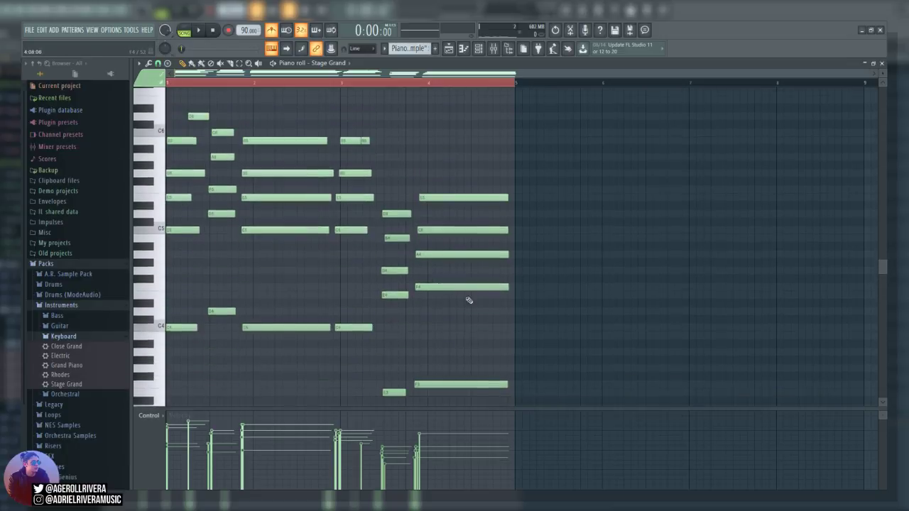
Try a strum on the first chord in bar 1 with different start settings, replaying the chords to compare
key("space")
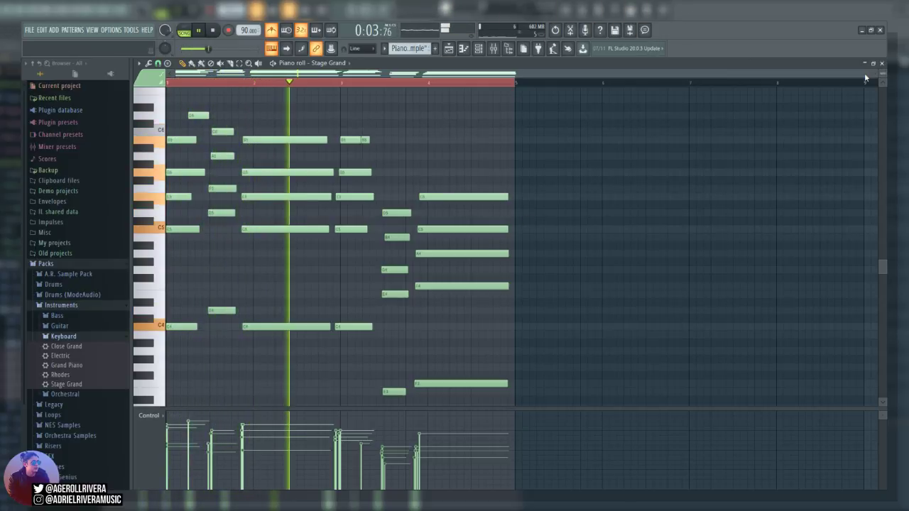
left_click_drag(874, 73, 516, 73)
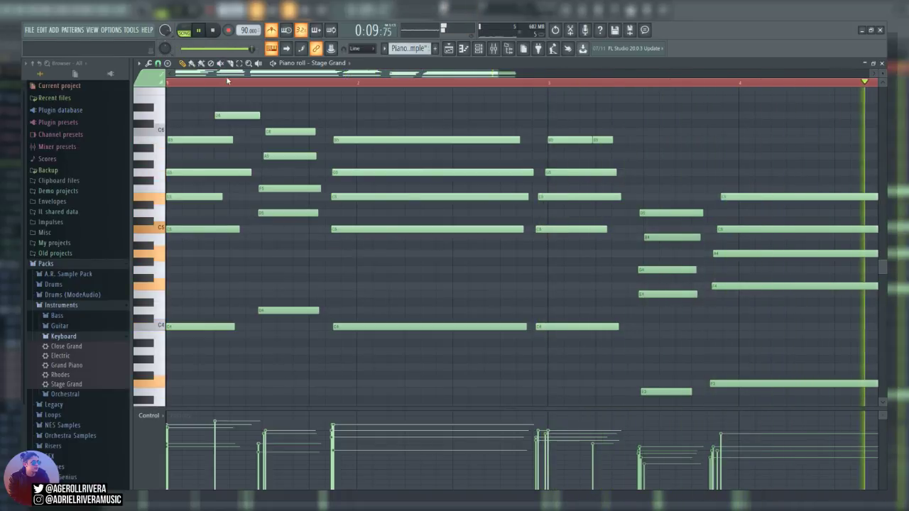
left_click_drag(203, 104, 172, 348)
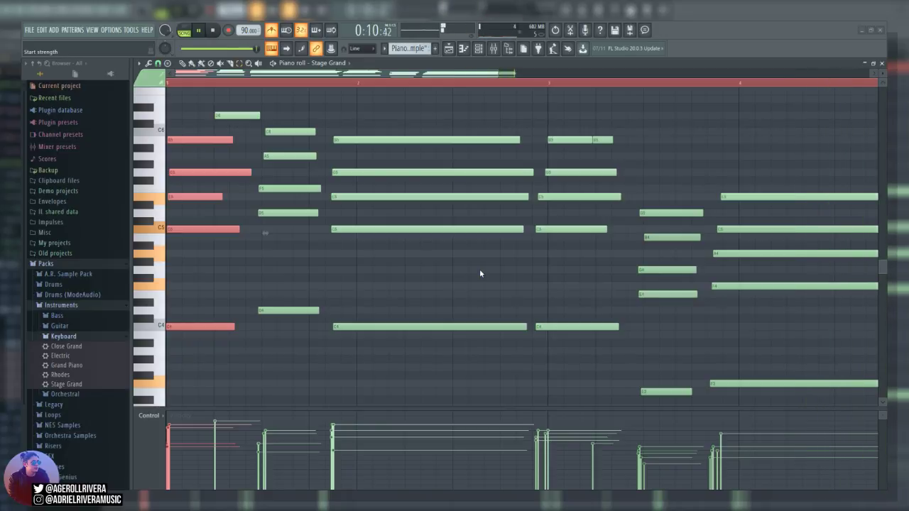
key("space")
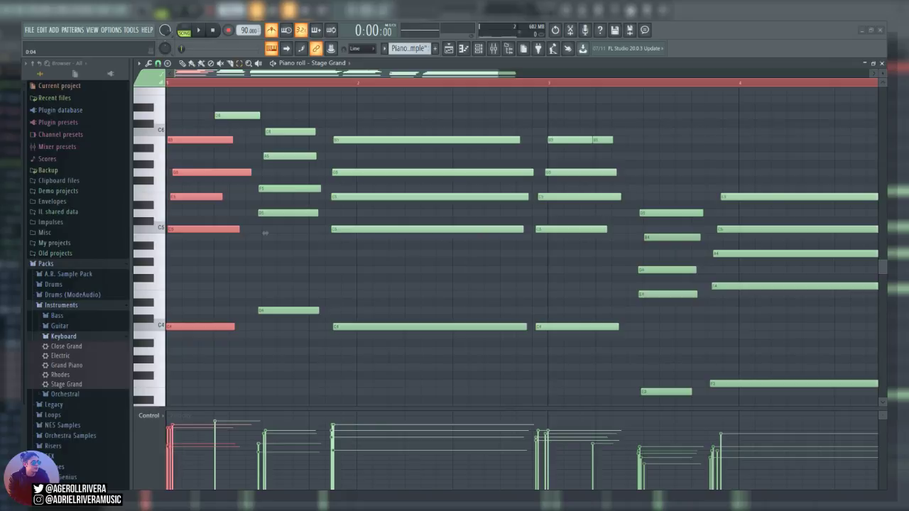
key("space")
key("space")
key("space")
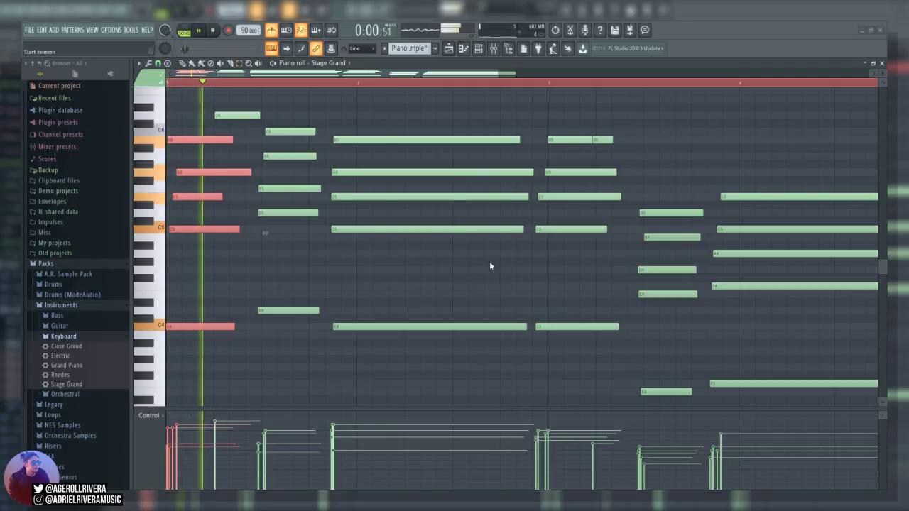
key("space")
left_click_drag(489, 263, 489, 257)
key("space")
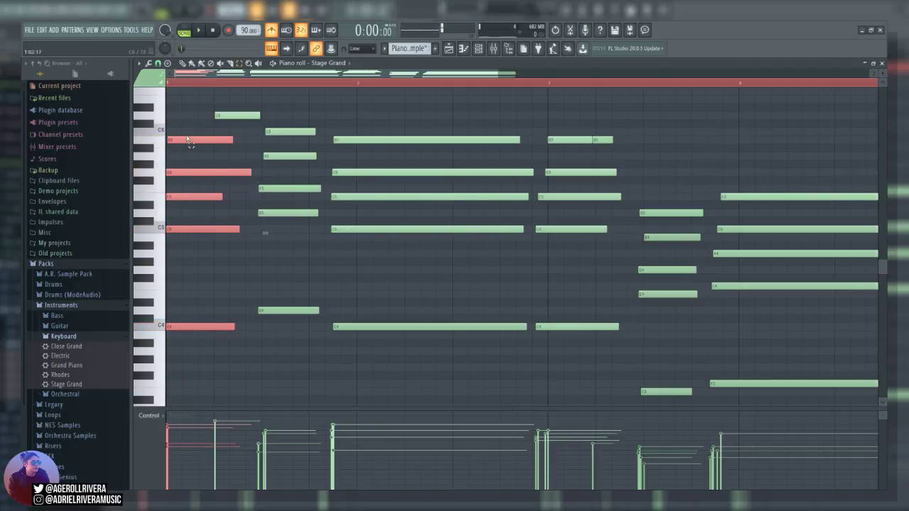
Apply a slight strum to the first chord and the D6 note in bar 1, deselect the notes and replay the progression
left_click_drag(172, 103, 222, 348)
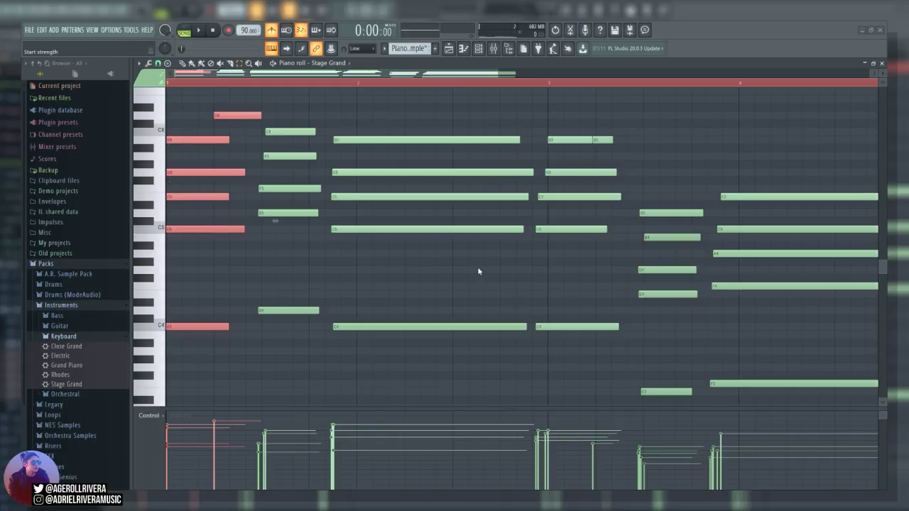
key("space")
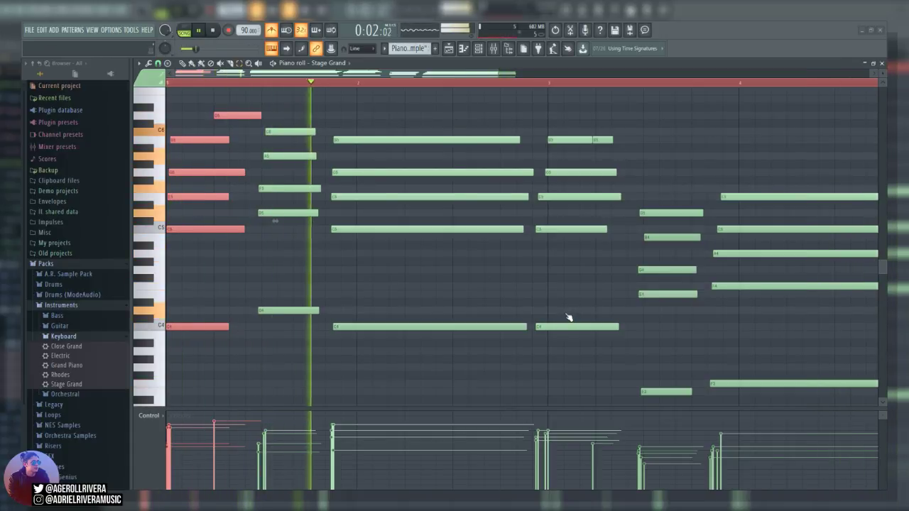
key("ctrl+d")
key("space")
key("space")
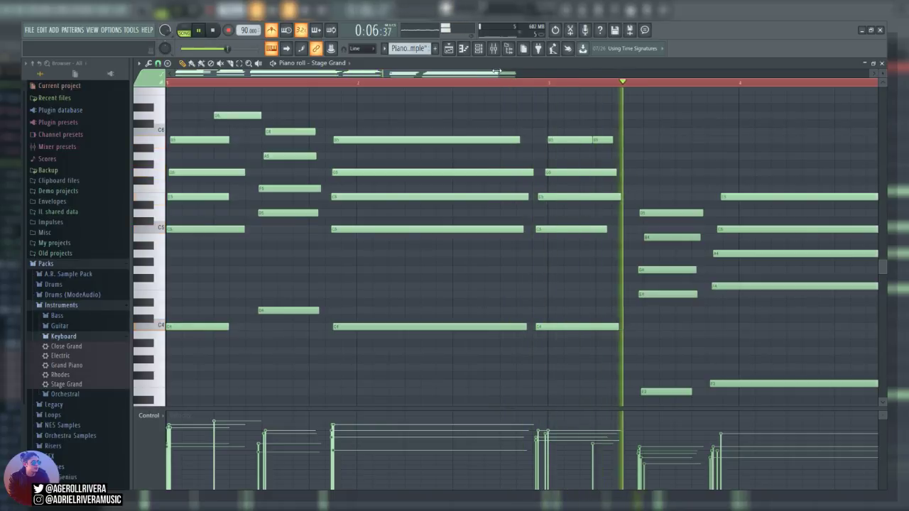
Replay the strummed progression from the start and examine the high and low notes across all four bars
left_click_drag(500, 69, 661, 69)
key("space")
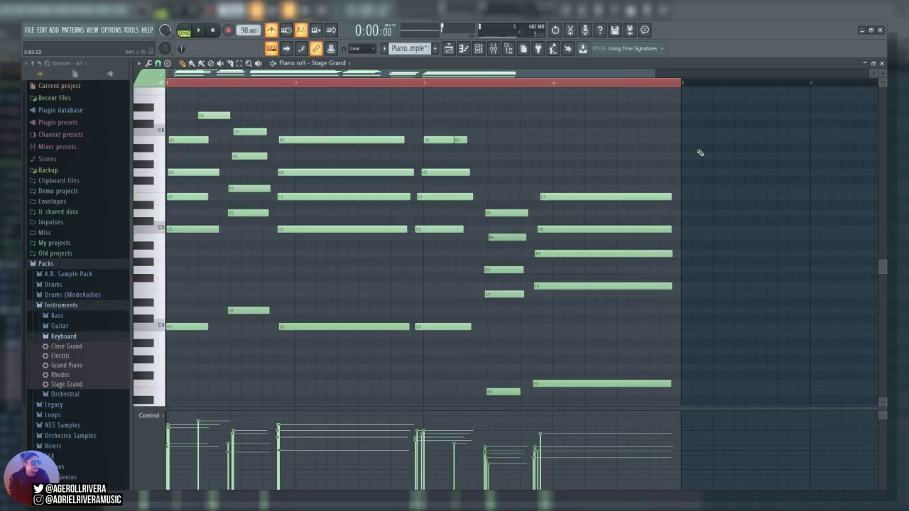
scroll(693, 154, "down", 5)
scroll(681, 179, "up", 3)
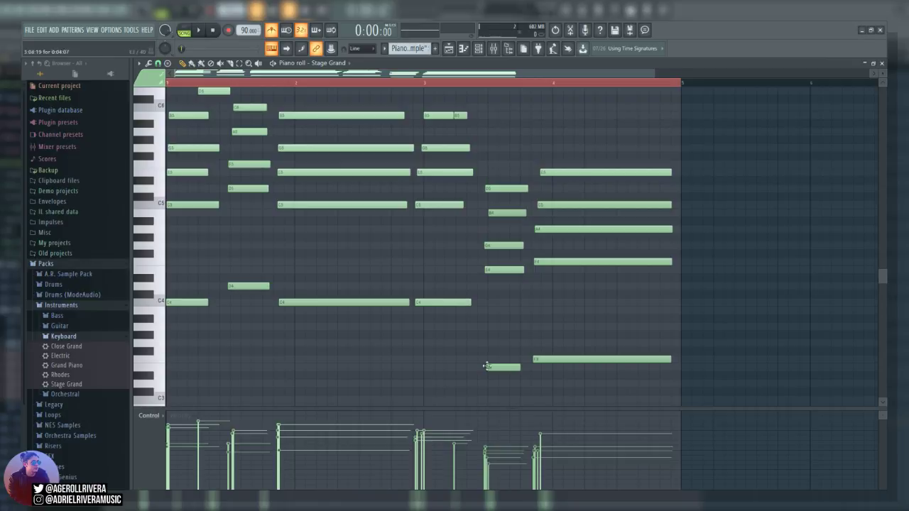
key("space")
scroll(653, 214, "up", 3)
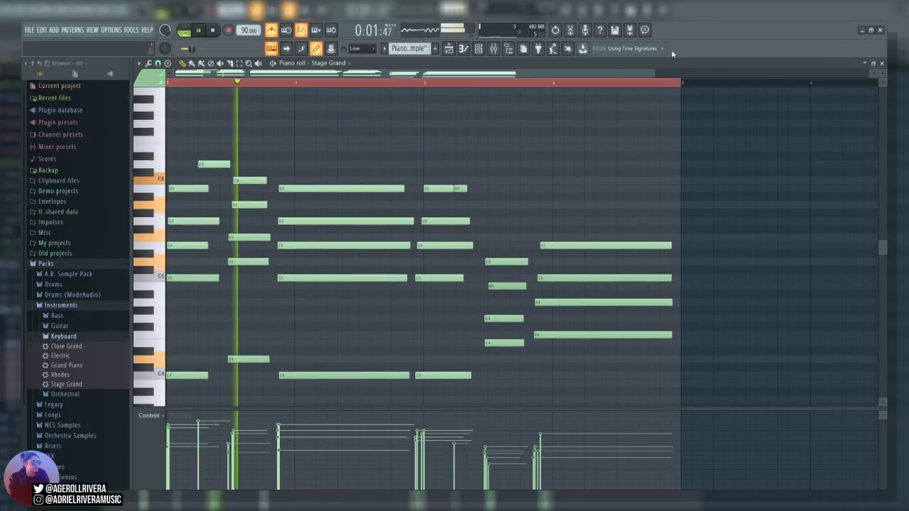
left_click_drag(654, 69, 715, 152)
scroll(558, 144, "down", 3)
key("space")
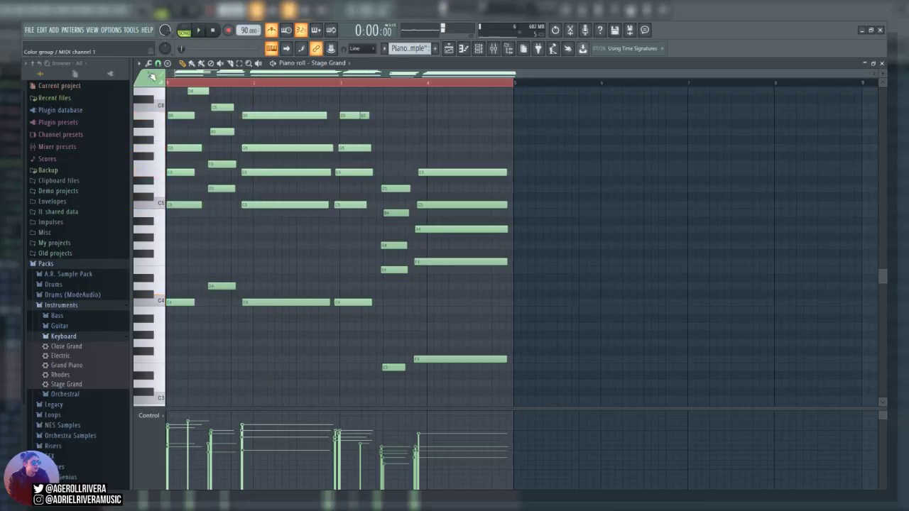
Copy all notes of the four-bar progression into bars 5 to 8 and deselect them
scroll(594, 171, "up", 2)
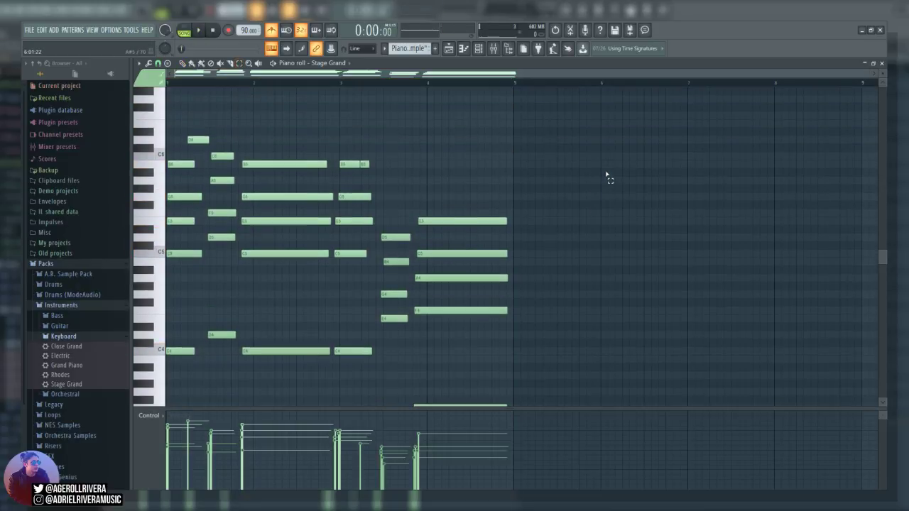
key("ctrl+a")
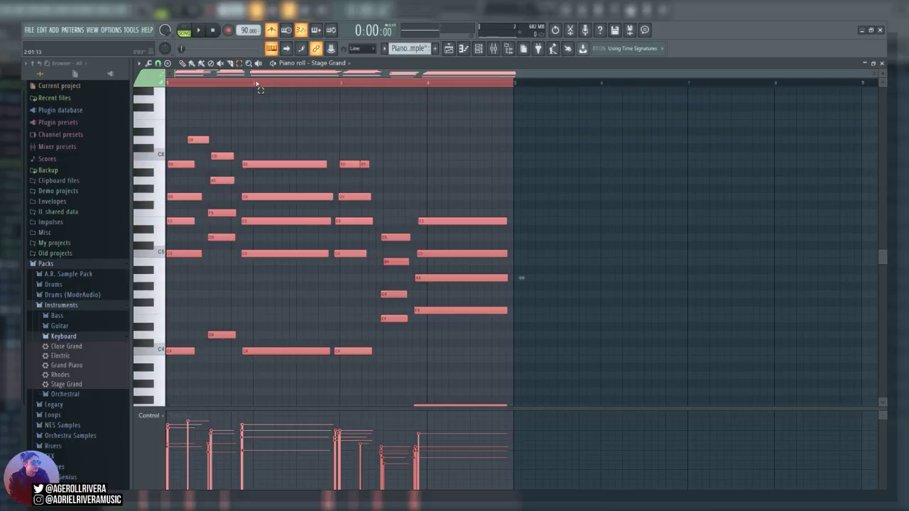
key("ctrl+d")
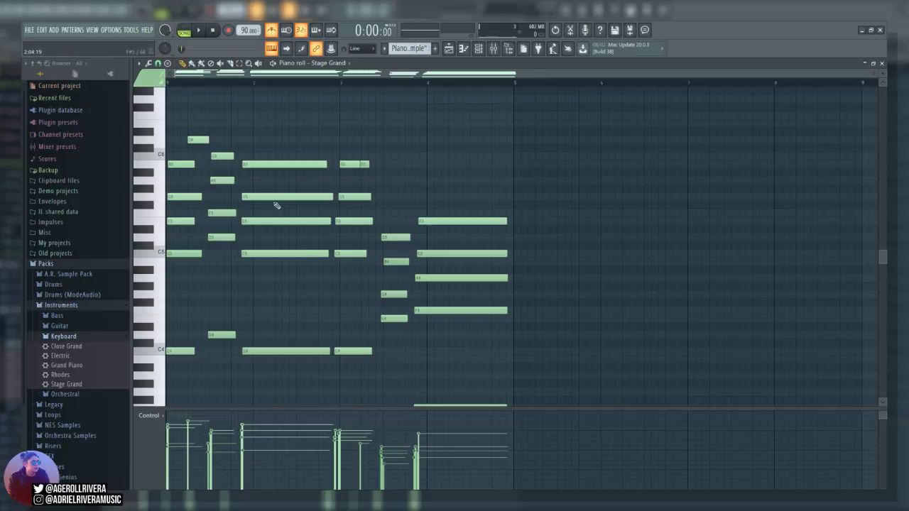
key("ctrl+v")
left_click_drag(183, 164, 529, 158)
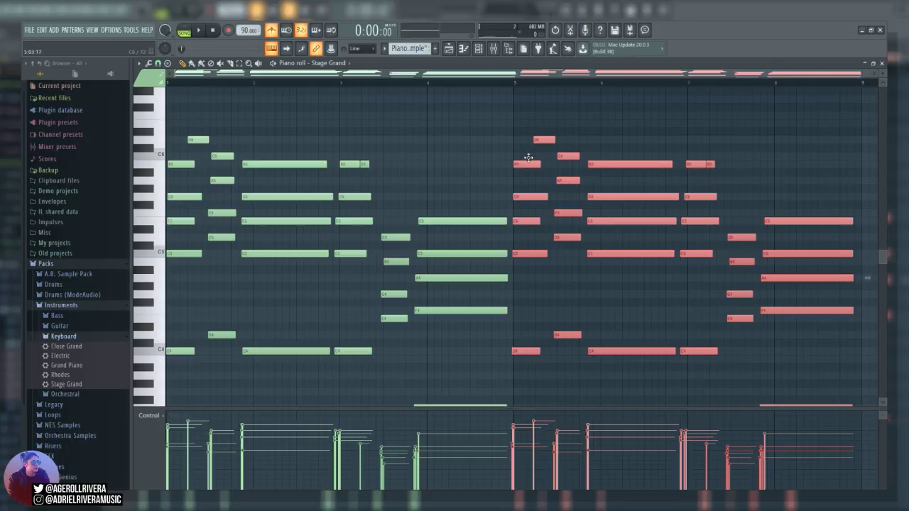
left_click(487, 163)
Play the eight-bar piano pattern from the start, check its full note range, and open the playlist
key("space")
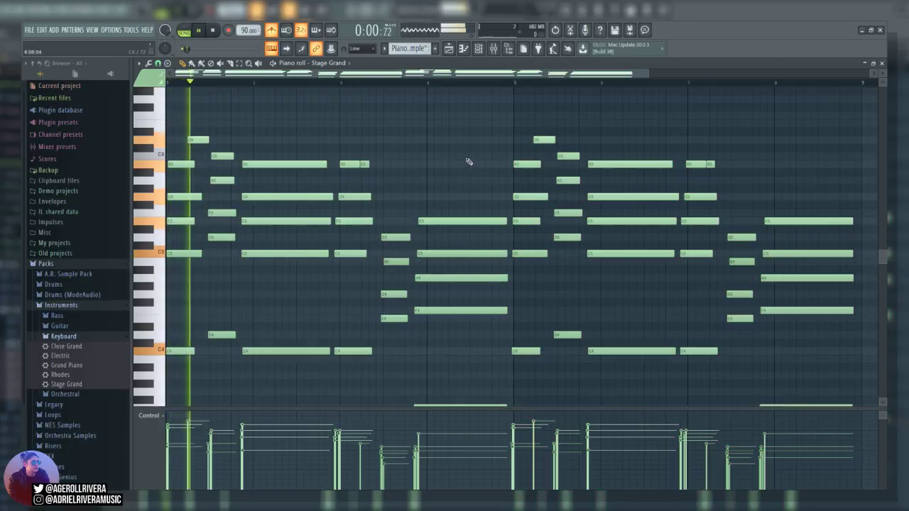
scroll(427, 143, "down", 3)
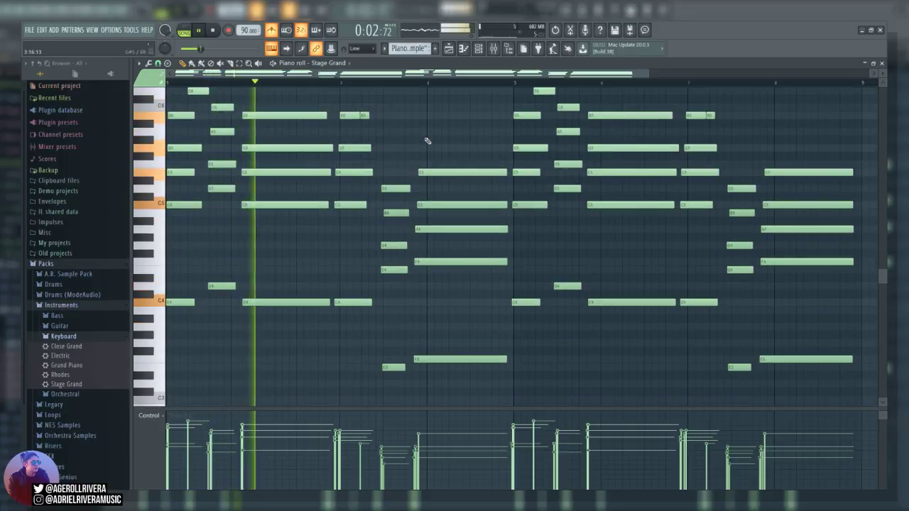
scroll(427, 140, "up", 4)
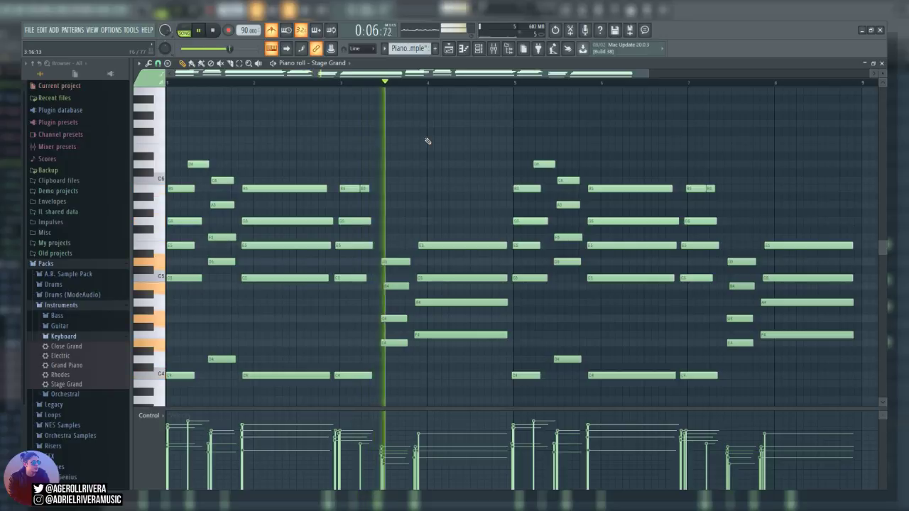
scroll(426, 141, "down", 6)
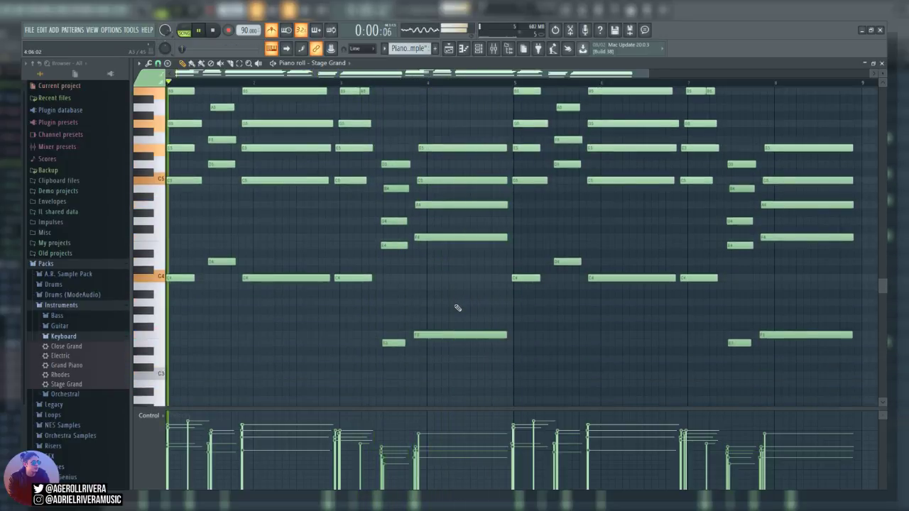
scroll(436, 302, "up", 5)
left_click(448, 49)
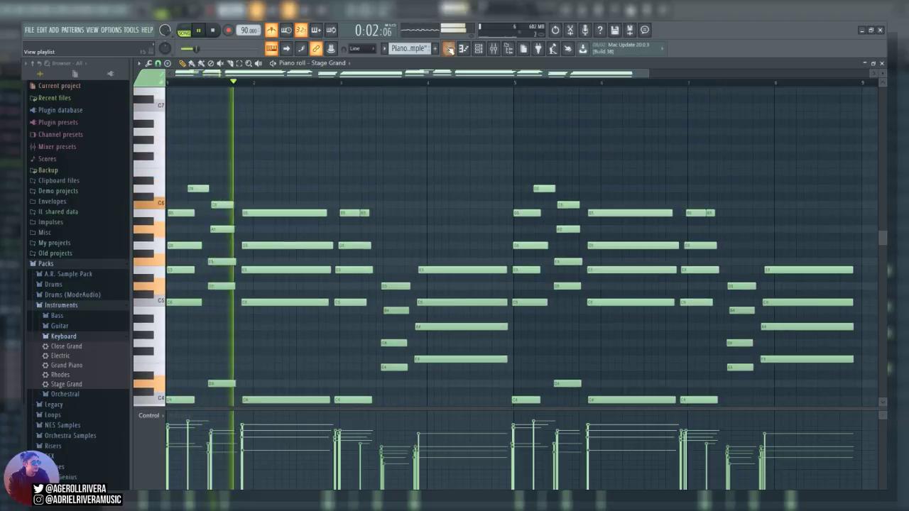
Extend the Piano "Sample" clip to bar 9 in the playlist, and play back its notes in the piano roll
key("space")
left_click_drag(378, 179, 512, 207)
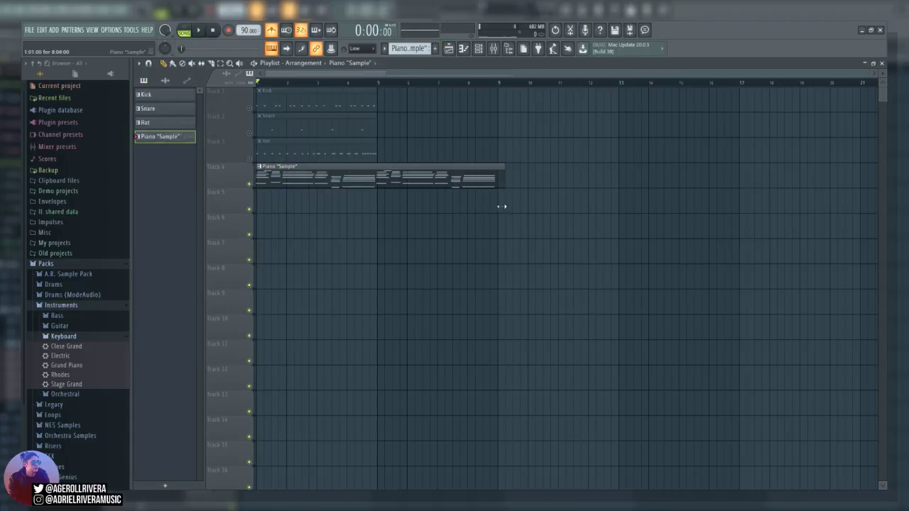
double_click(452, 169)
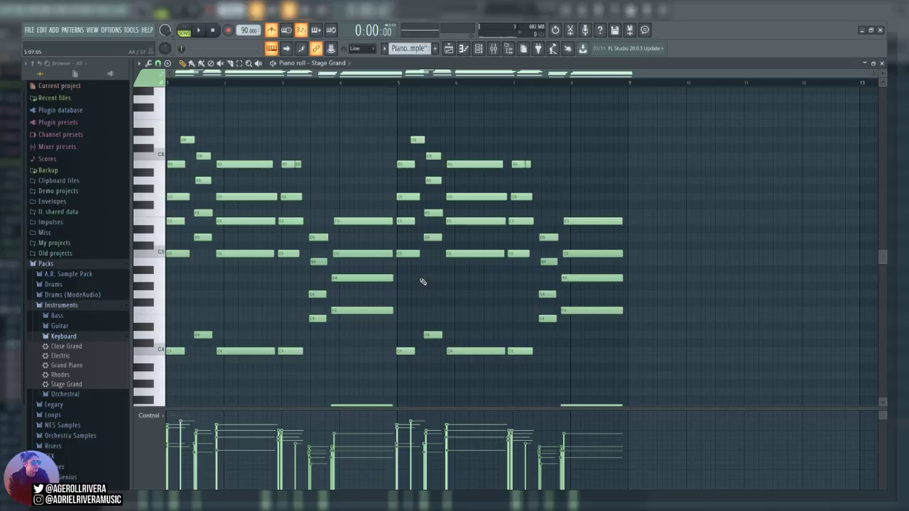
key("space")
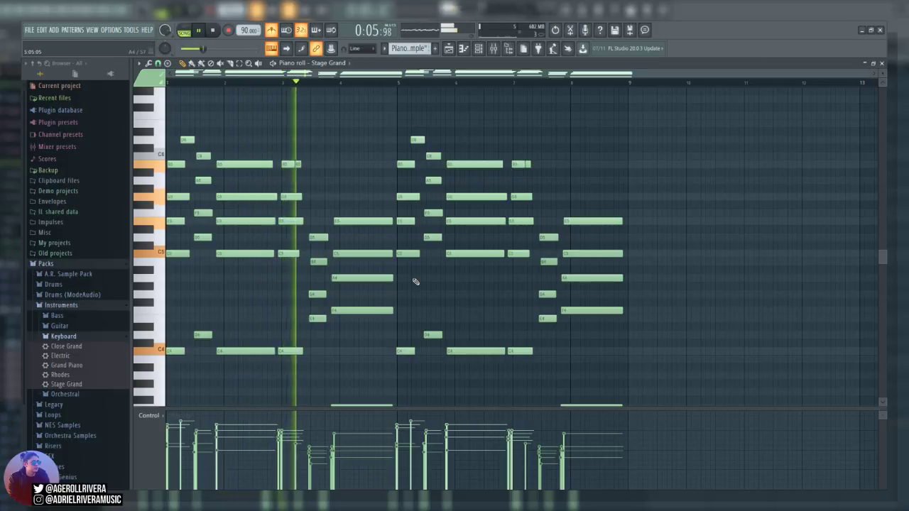
key("space")
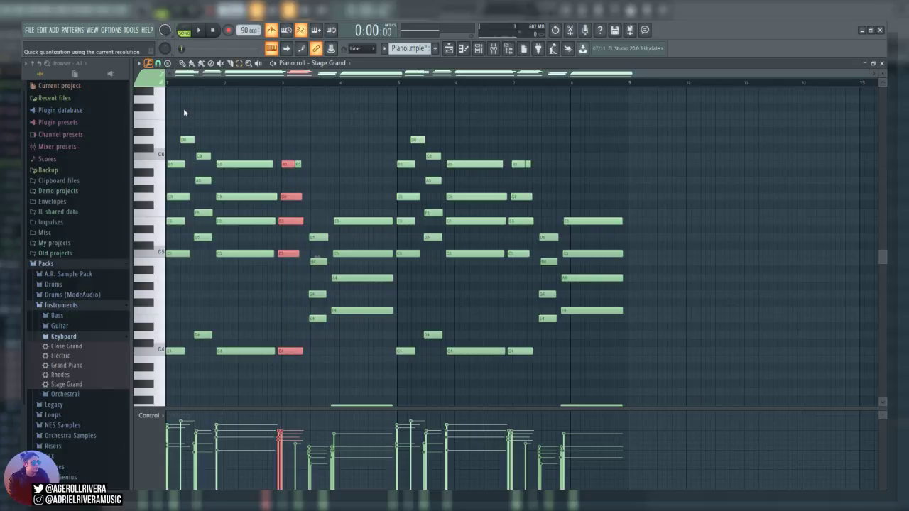
Quantize the chord at bar 3, line up its low C4 note with the bar start, and play the result
key("ctrl+q")
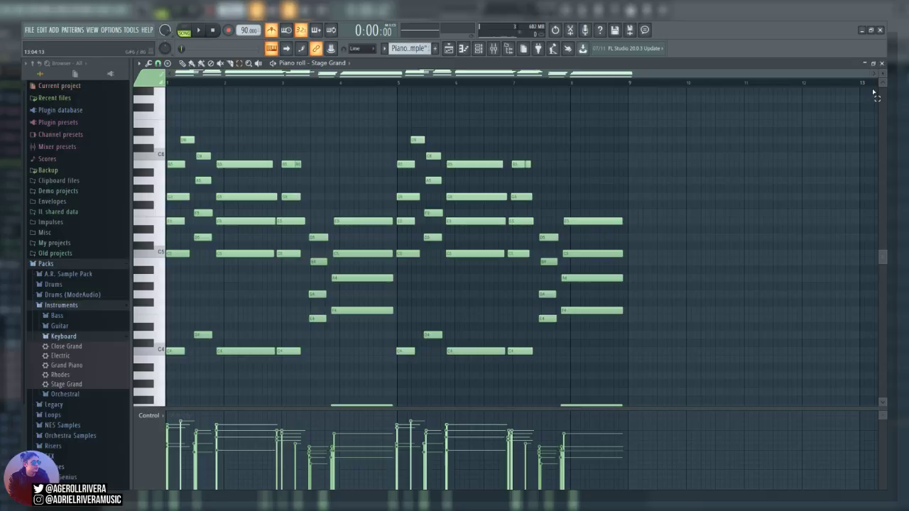
left_click_drag(867, 77, 393, 91)
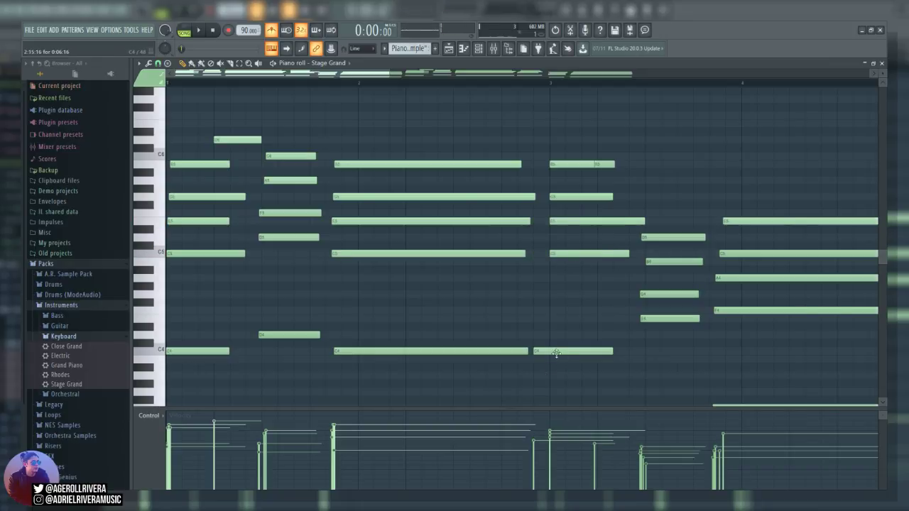
key("space")
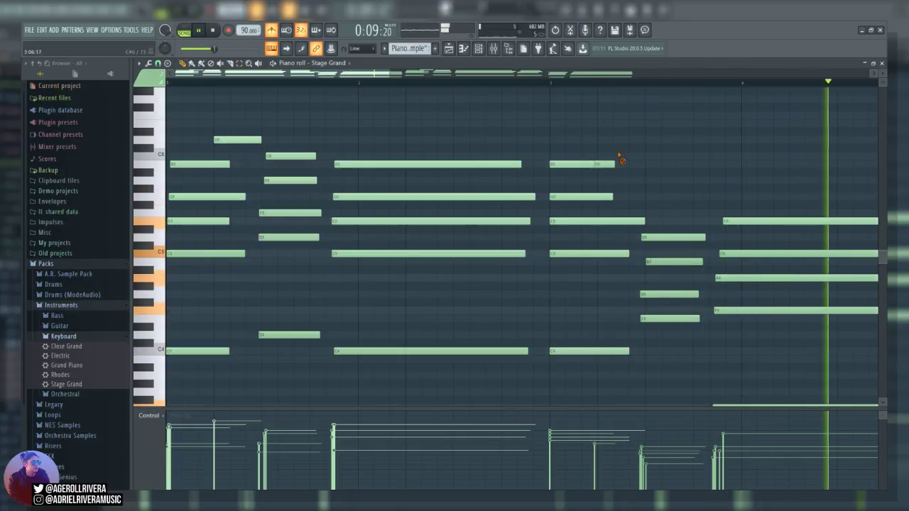
key("space")
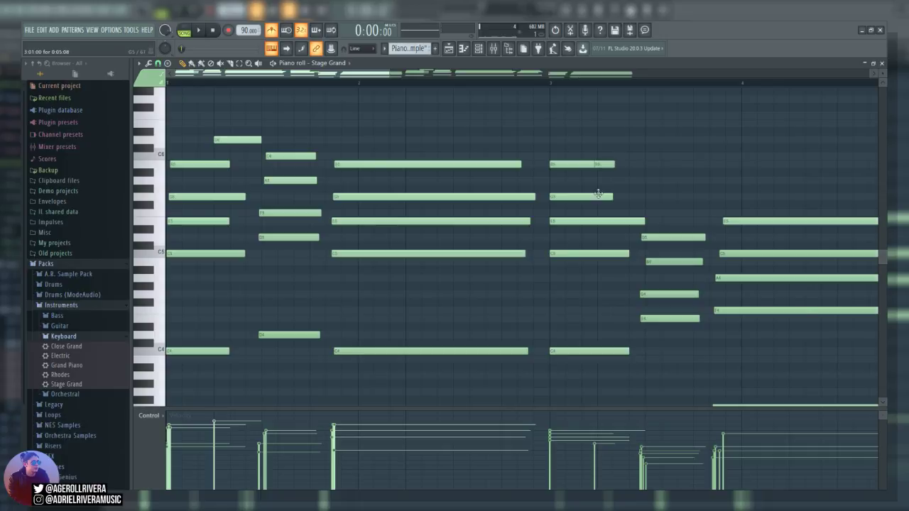
Lengthen the second B5 note in bar 3 to end with the chord's E5 note, and adjust its velocity by ear
left_click(598, 169)
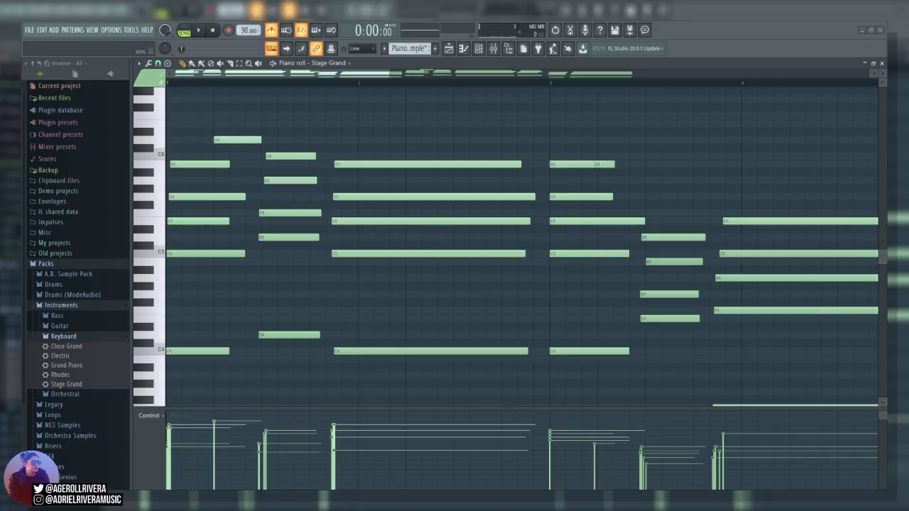
key("ctrl+z")
key("space")
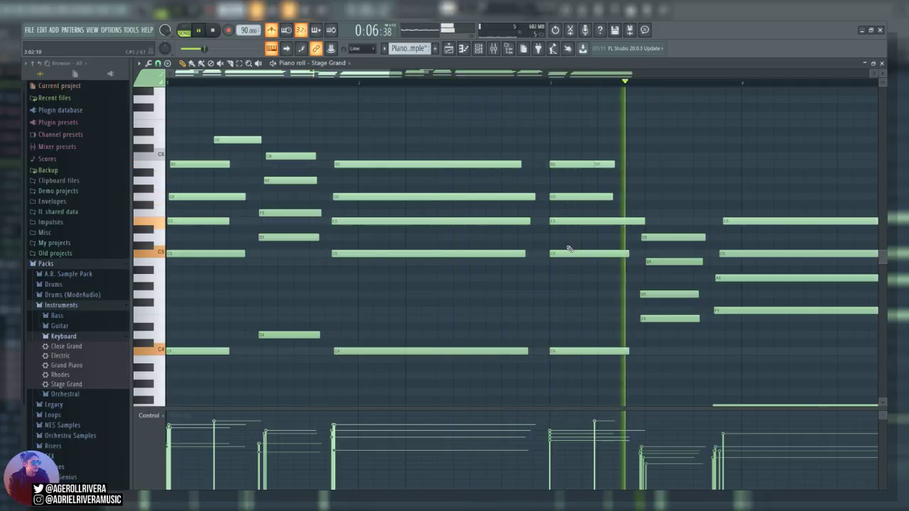
key("space")
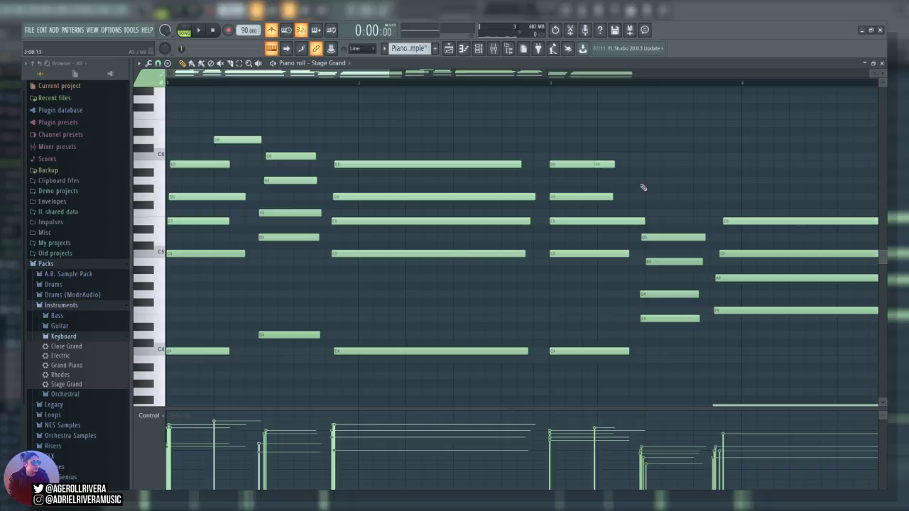
left_click_drag(615, 163, 648, 162)
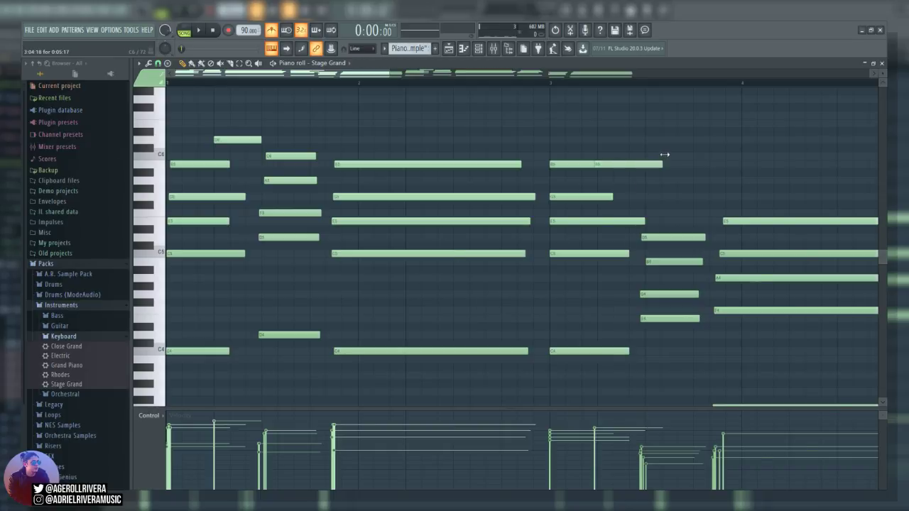
key("space")
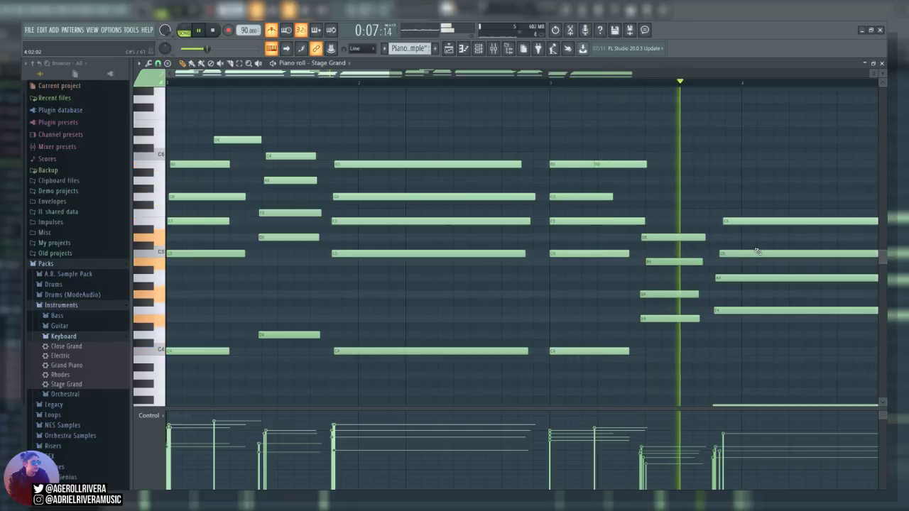
key("space")
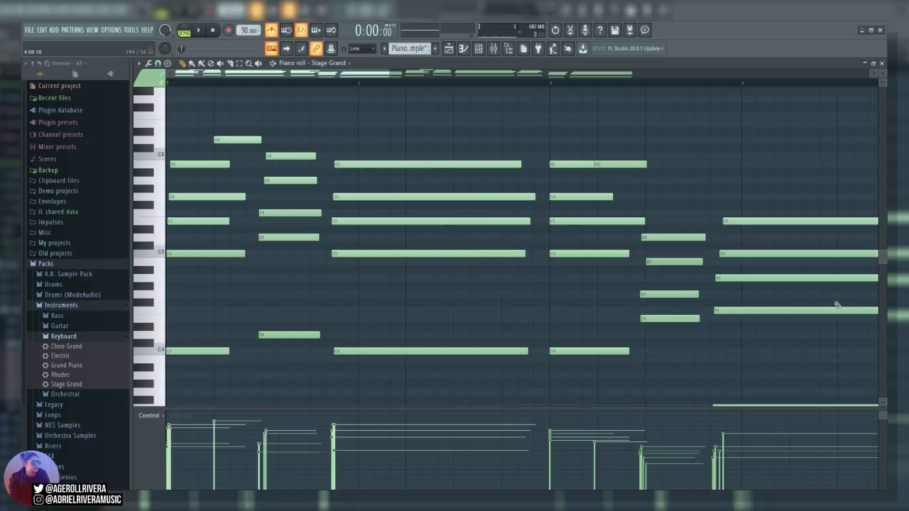
key("space")
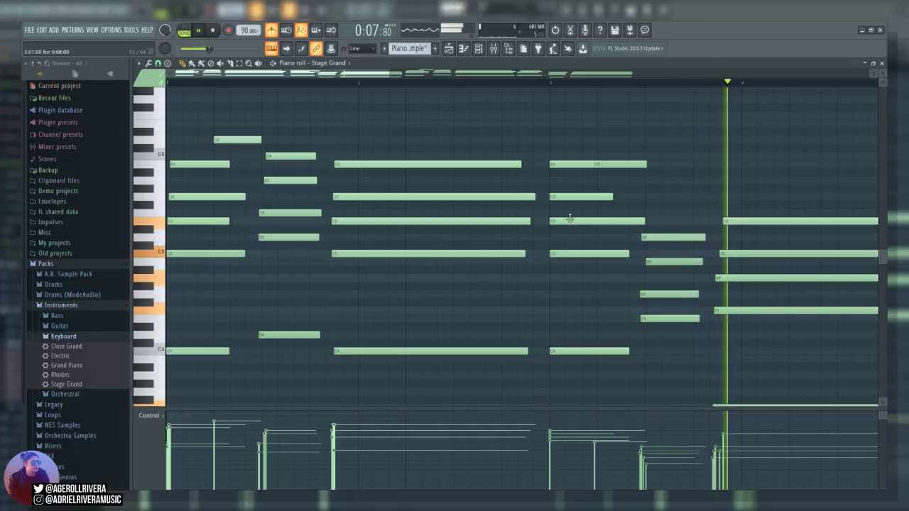
key("space")
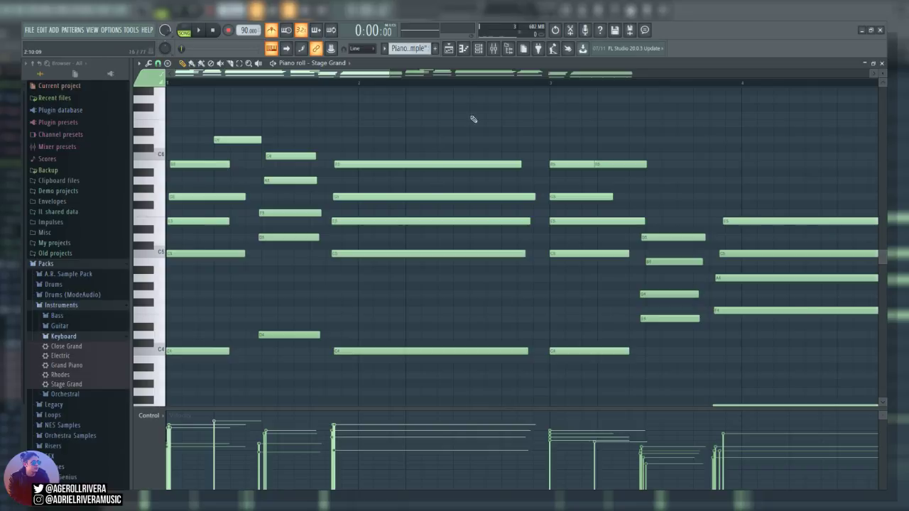
Select all the old repeated notes in bars 5 to 8 and delete them
left_click_drag(389, 74, 788, 73)
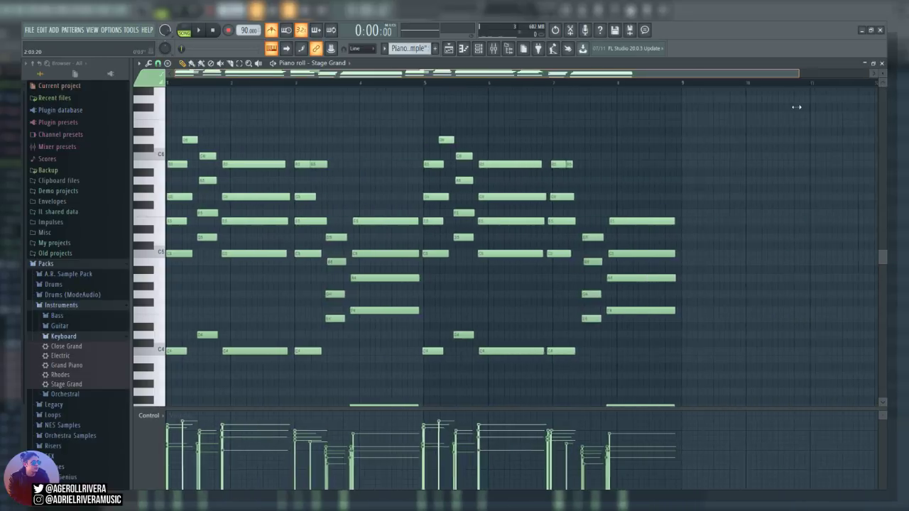
key("space")
left_click(239, 63)
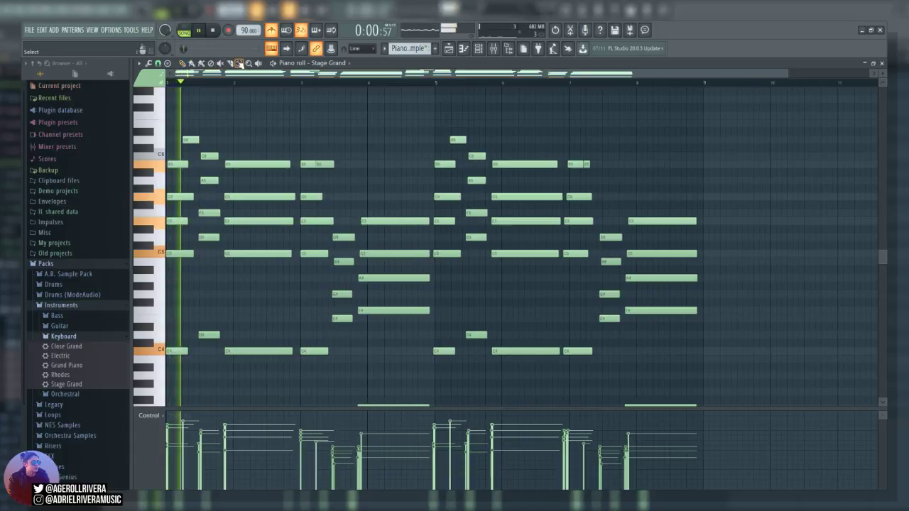
key("space")
left_click_drag(740, 112, 451, 424)
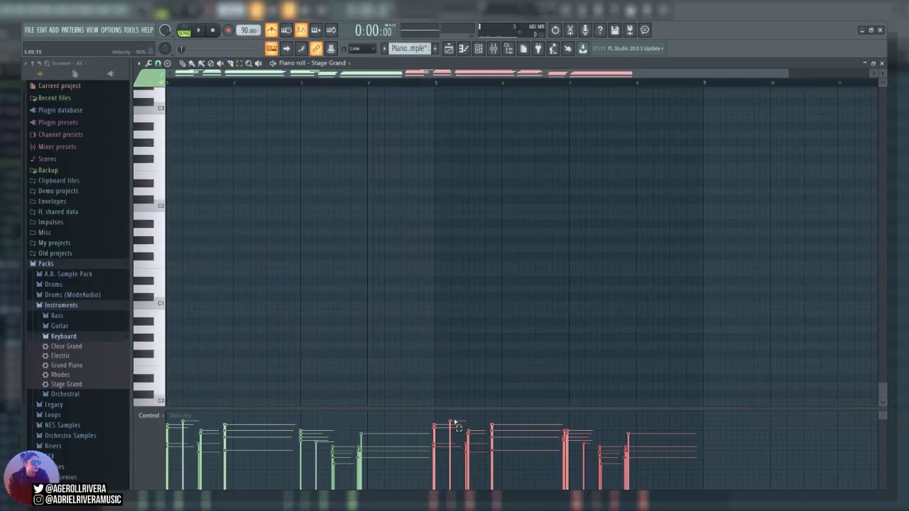
scroll(462, 426, "up", 6)
scroll(532, 403, "up", 2)
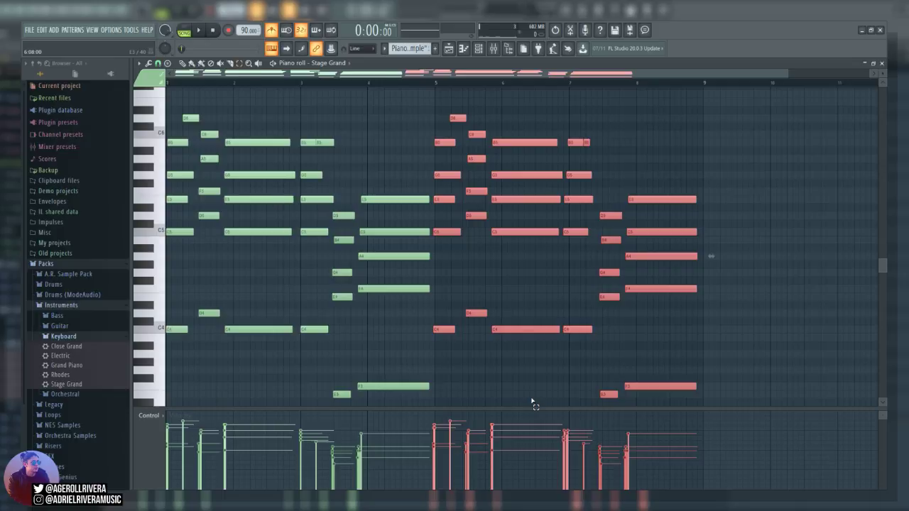
key("Delete")
Play the edited first four bars and duplicate all their notes to start at bar 5
key("space")
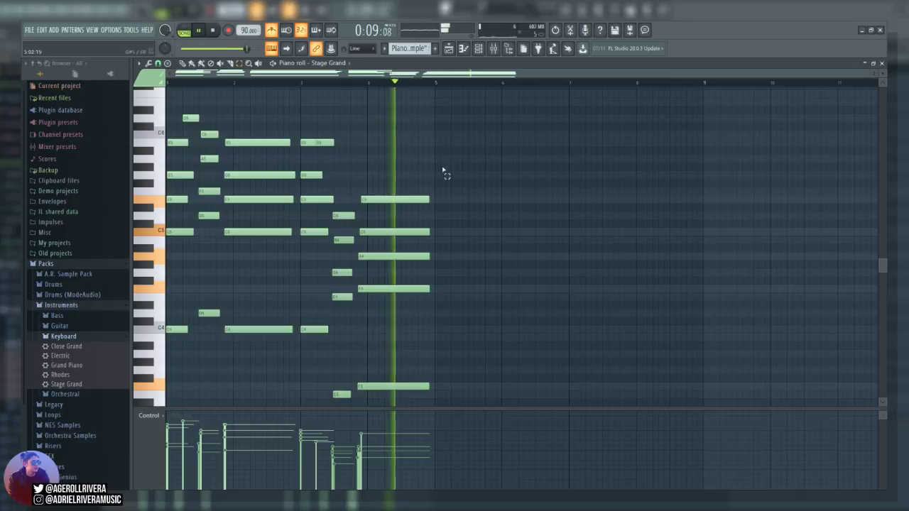
key("space")
key("ctrl+a")
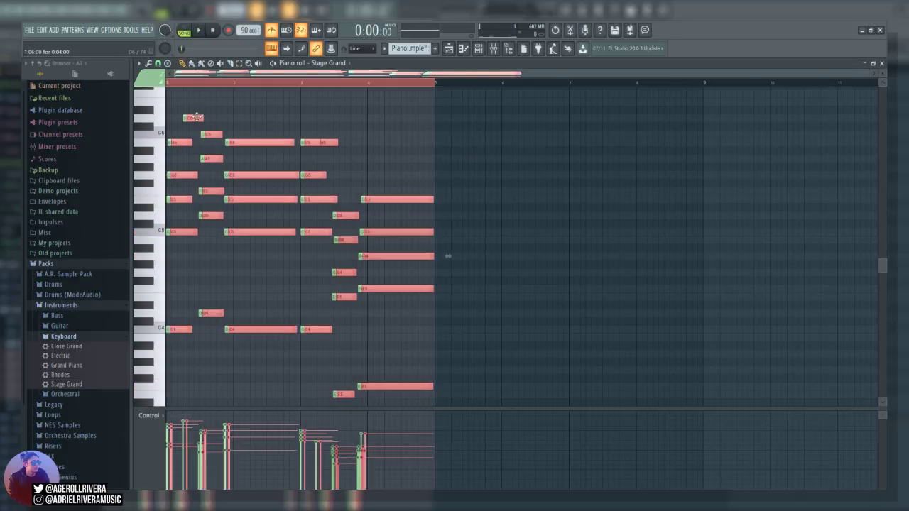
left_click_drag(196, 117, 458, 118)
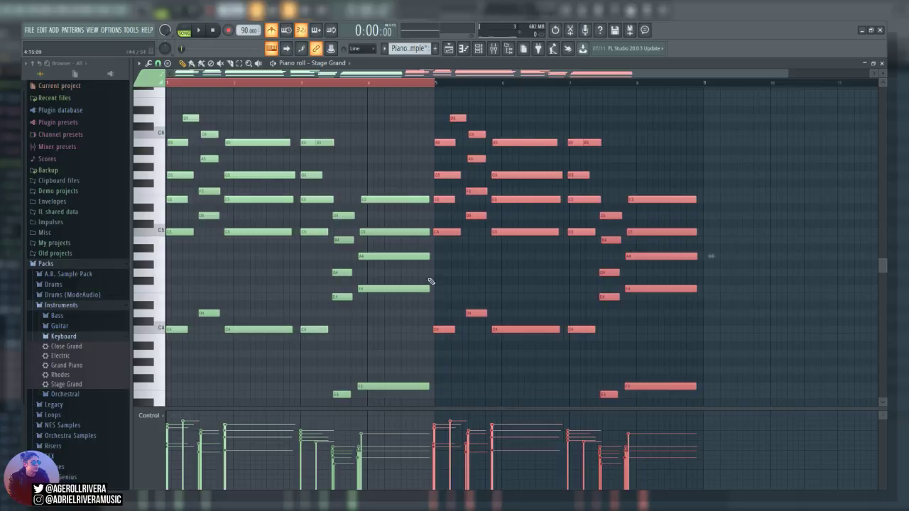
Try to shift the copied notes in bars 5 to 8 slightly past the bar 5 line
left_click_drag(792, 76, 465, 75)
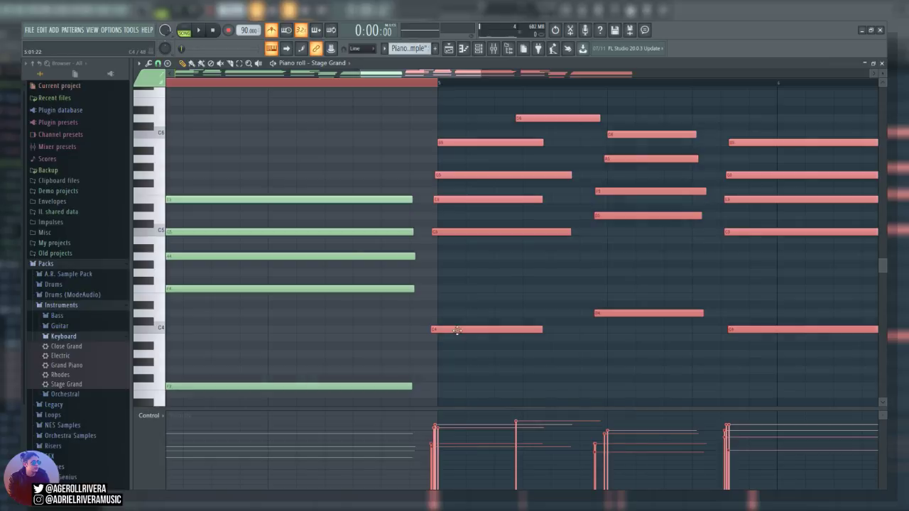
left_click_drag(457, 329, 481, 329)
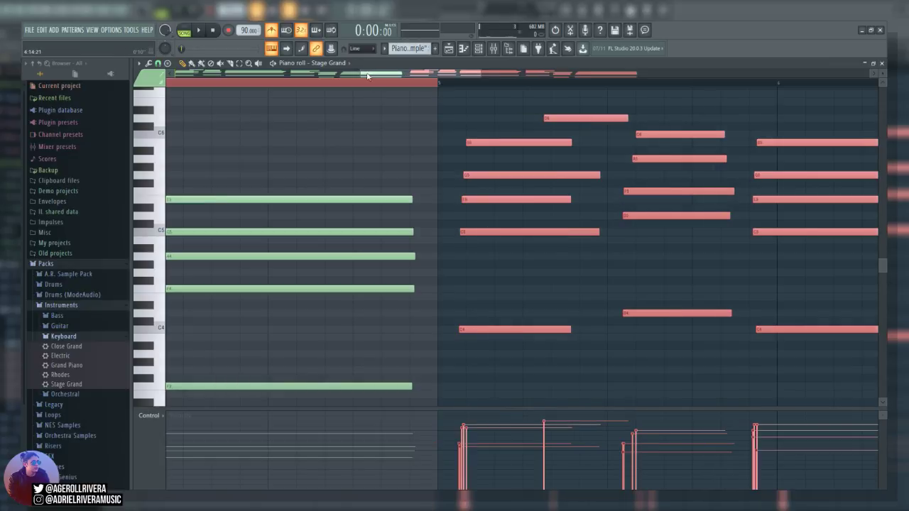
left_click_drag(367, 76, 405, 66)
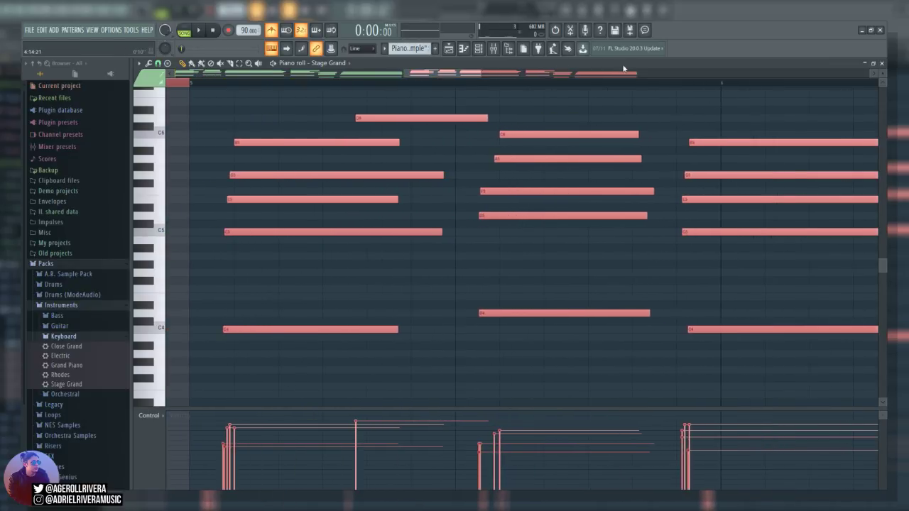
left_click_drag(481, 69, 434, 69)
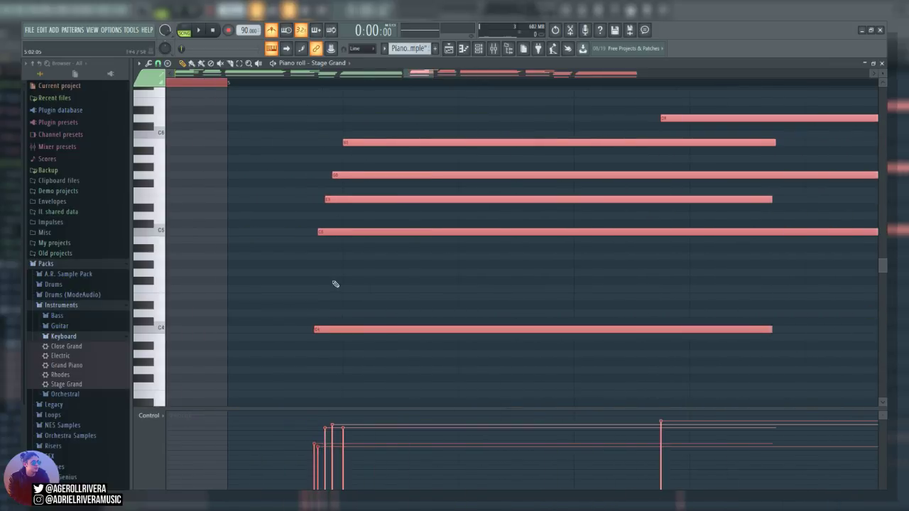
scroll(280, 329, "right", 3)
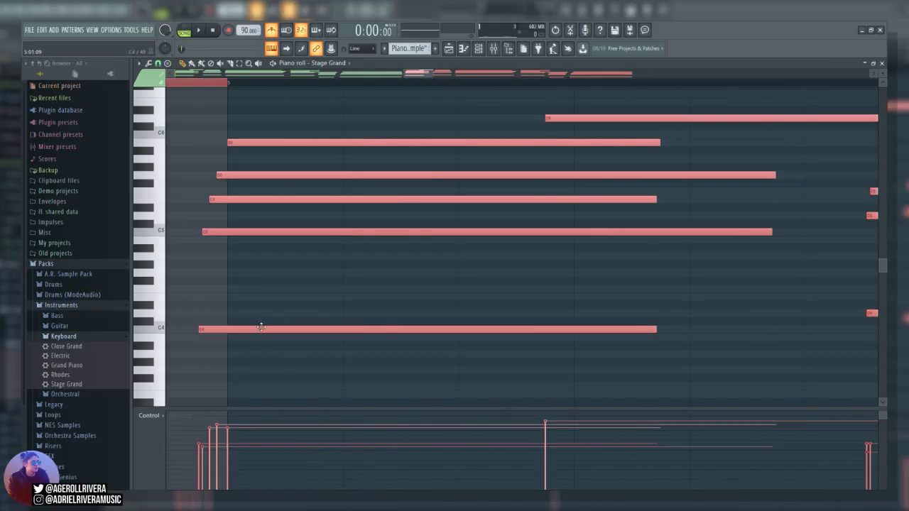
Transpose the copied notes in bars 5 to 8 up one semitone, keeping them lined up with bar 5
key("shift+Up")
left_click_drag(423, 74, 410, 74)
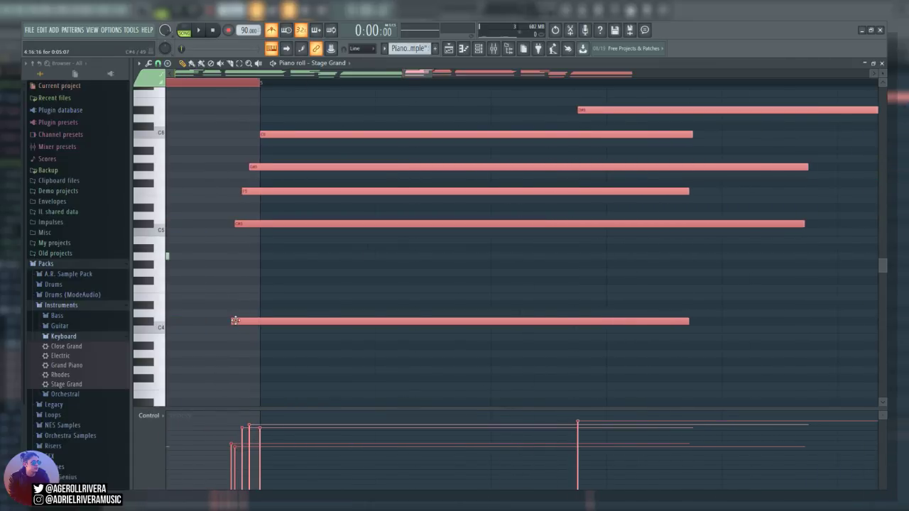
left_click_drag(235, 320, 280, 324)
left_click_drag(406, 75, 175, 76)
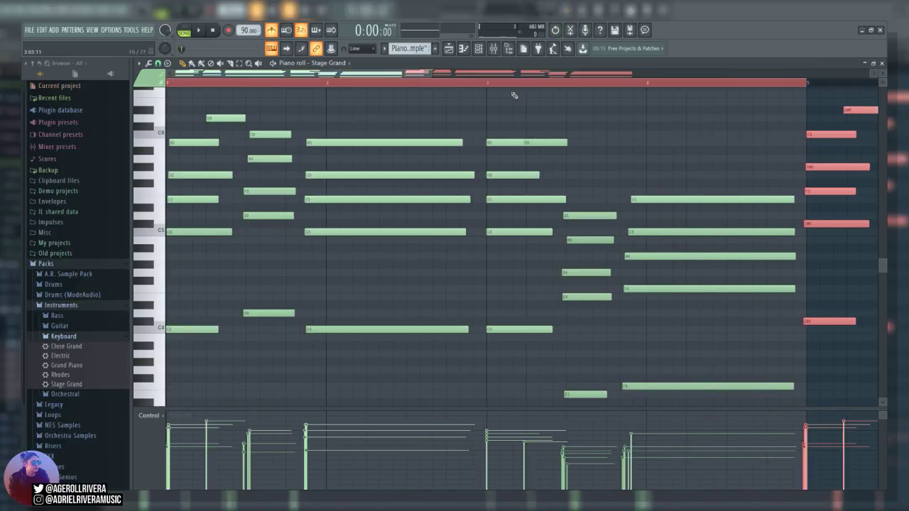
Deselect the notes and play the progression through into the transposed second half
left_click(672, 104)
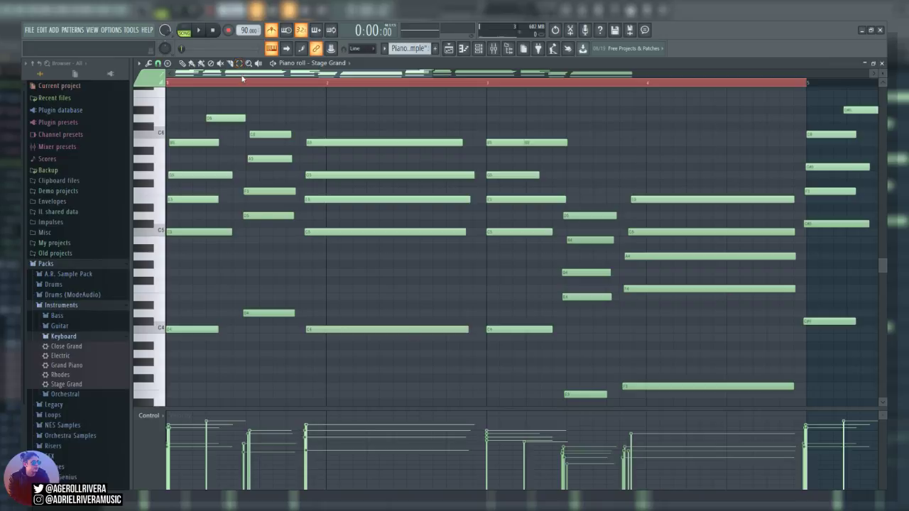
left_click(241, 78)
key("space")
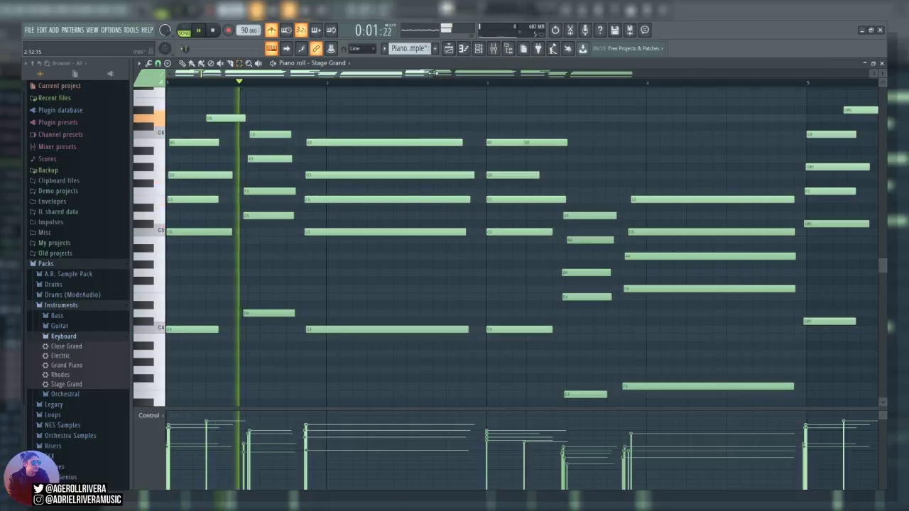
left_click_drag(430, 73, 717, 73)
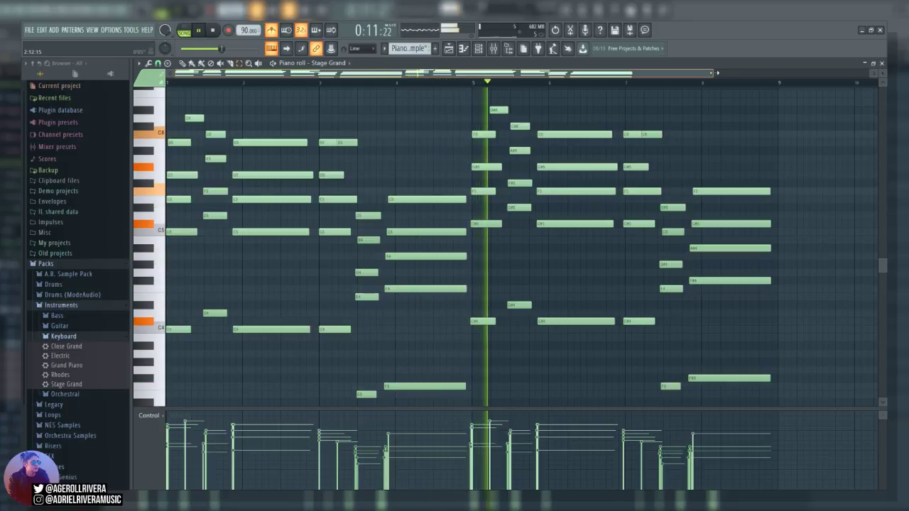
key("space")
Move the notes in bars 5 to 8 back down one semitone
left_click_drag(714, 73, 783, 74)
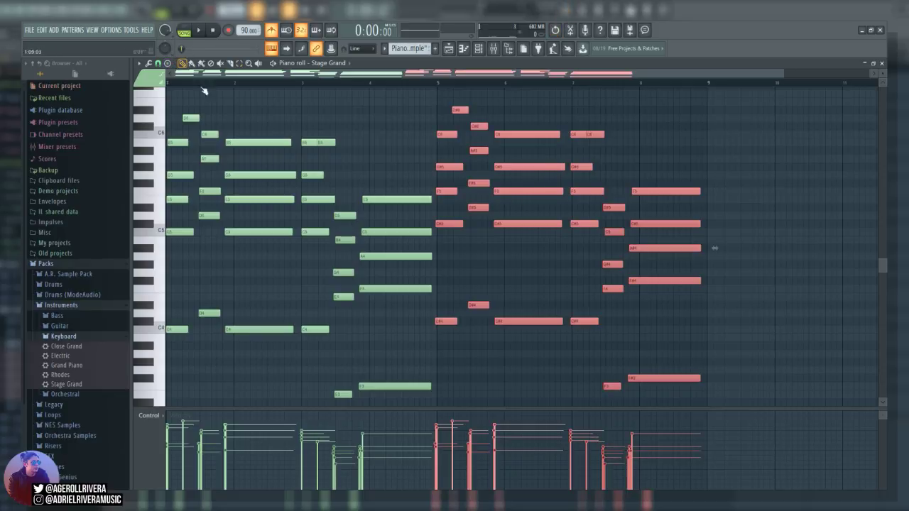
left_click_drag(448, 323, 450, 333)
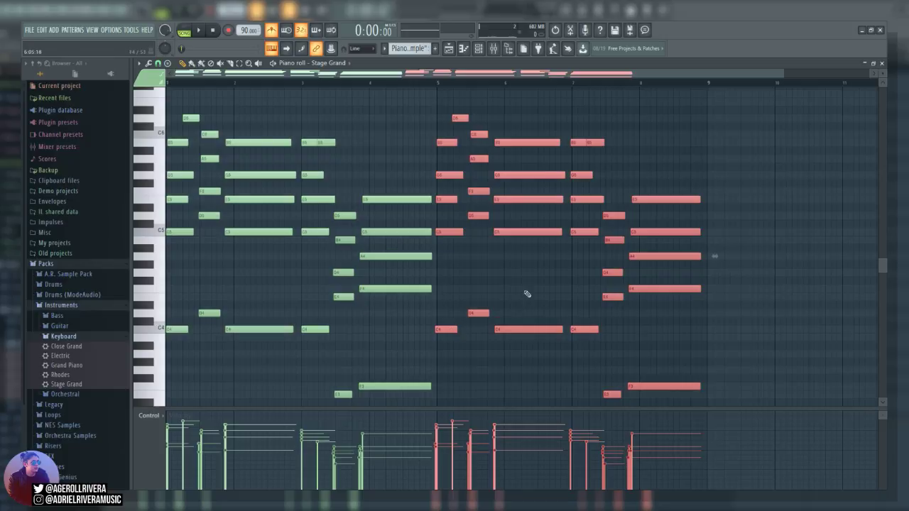
Deselect the notes and play from bar 4 into the repeated progression starting at bar 5
key("ctrl+d")
left_click(411, 85)
key("space")
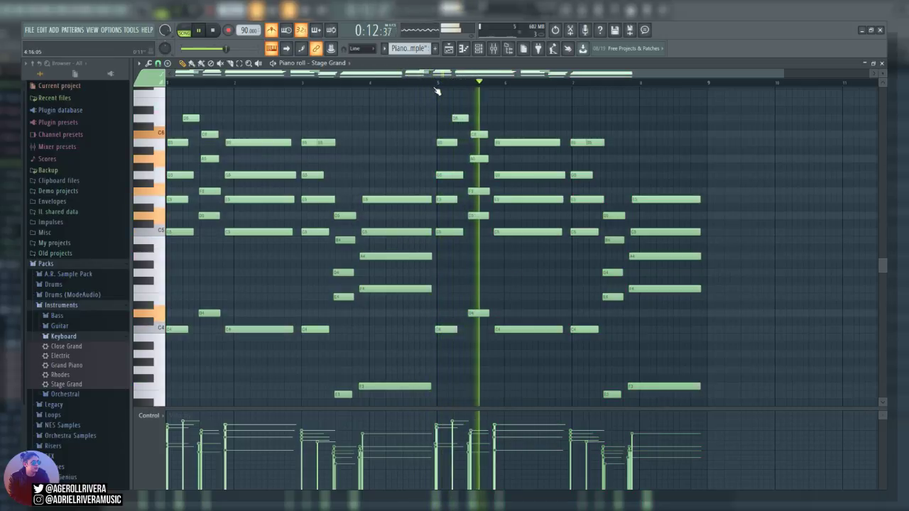
left_click(353, 86)
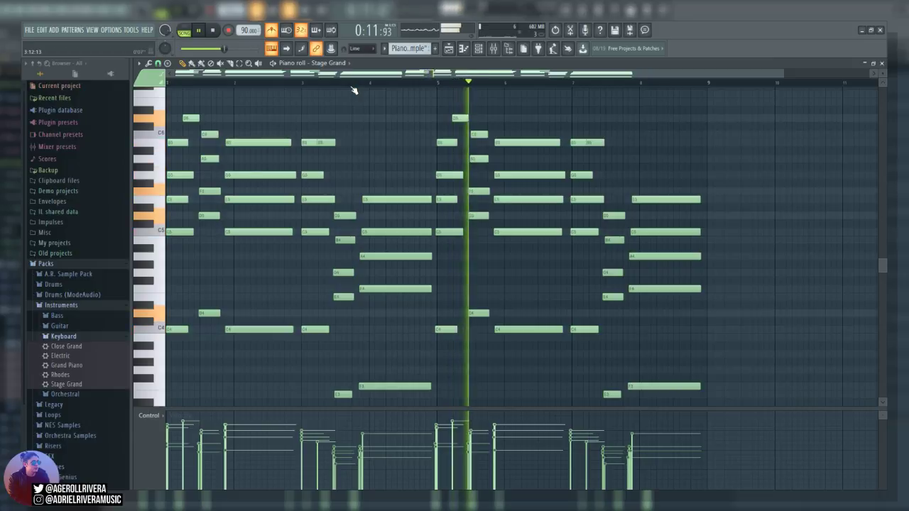
key("space")
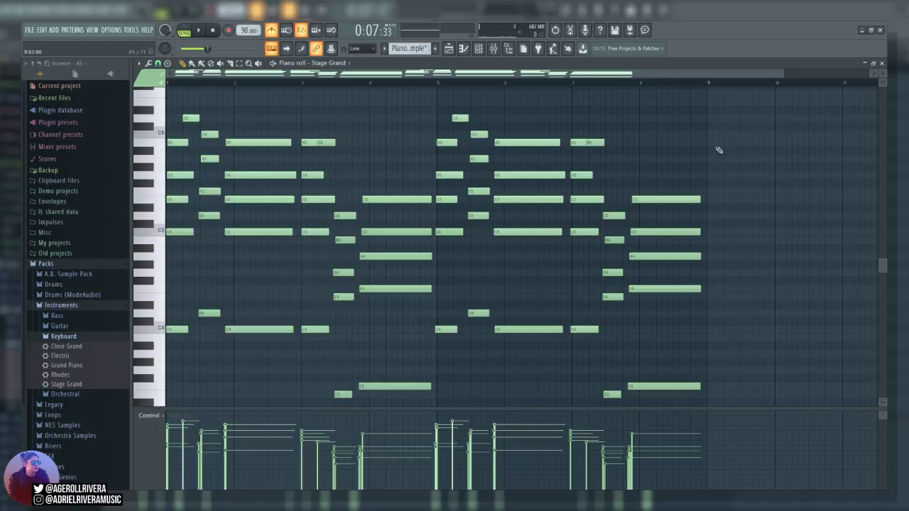
scroll(618, 97, "down", 2)
left_click(422, 89)
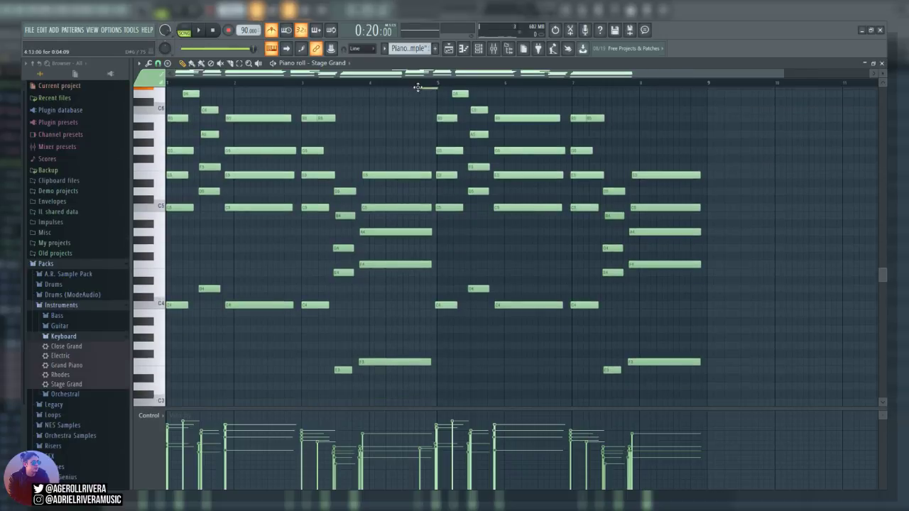
right_click(435, 90)
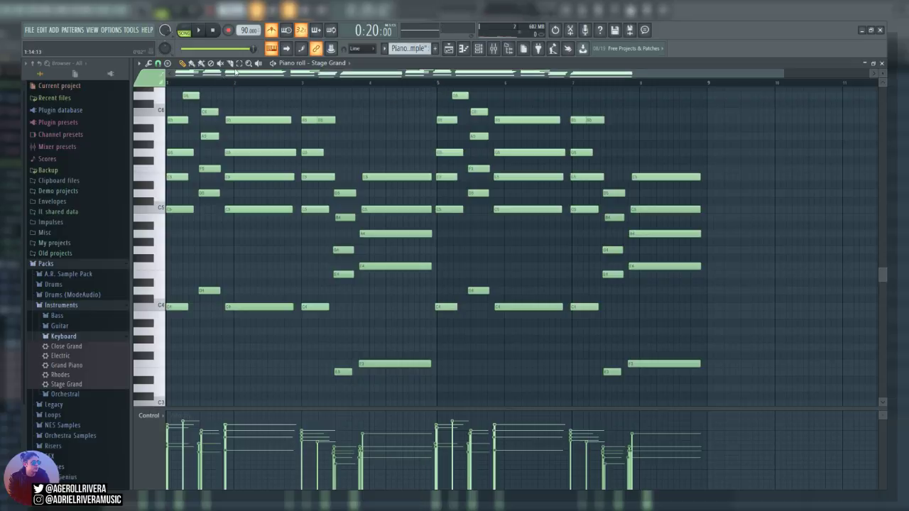
Quick-quantize all the notes in bars 5 to 8, deselect them, and play the transition into bar 5
scroll(719, 130, "down", 2)
left_click_drag(725, 88, 433, 408)
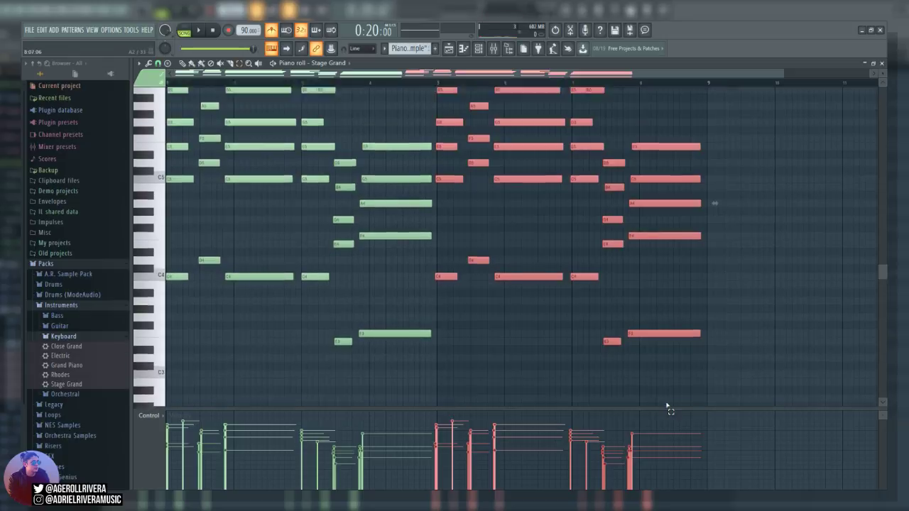
scroll(665, 406, "up", 6)
scroll(217, 92, "down", 2)
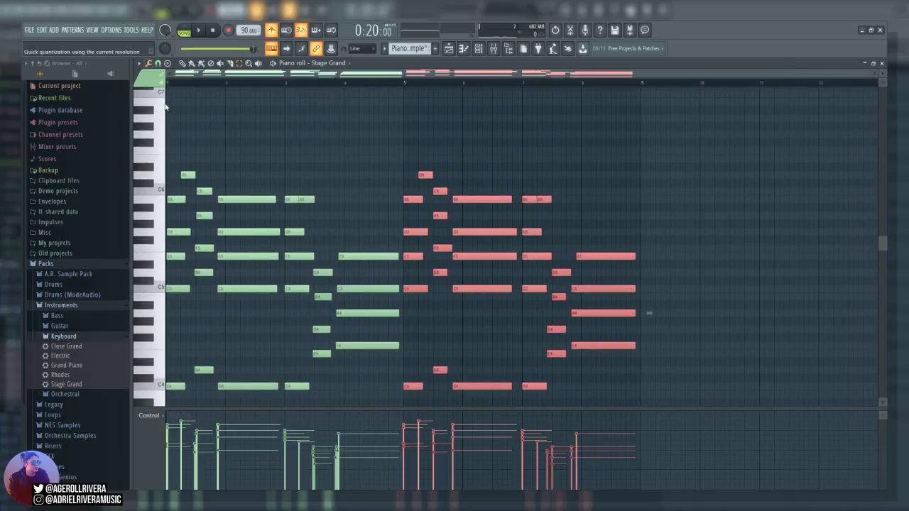
left_click(591, 166)
scroll(597, 175, "down", 7)
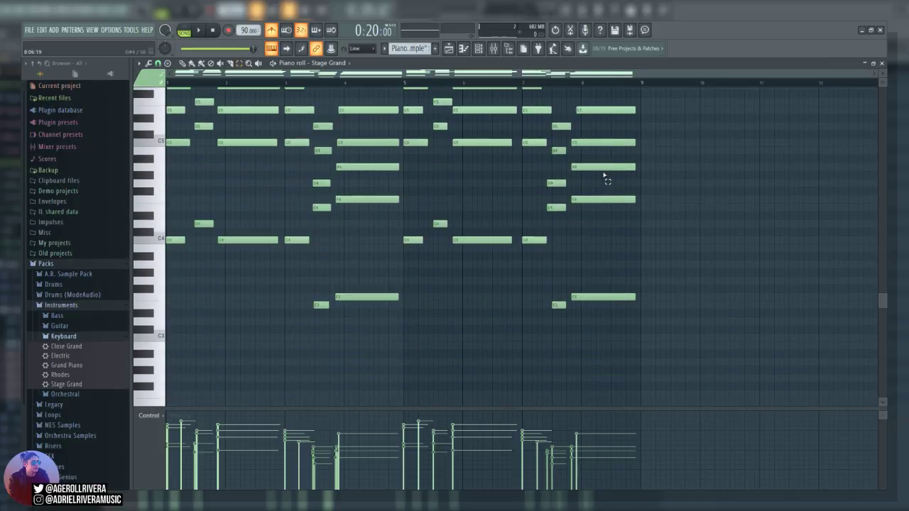
scroll(604, 175, "up", 5)
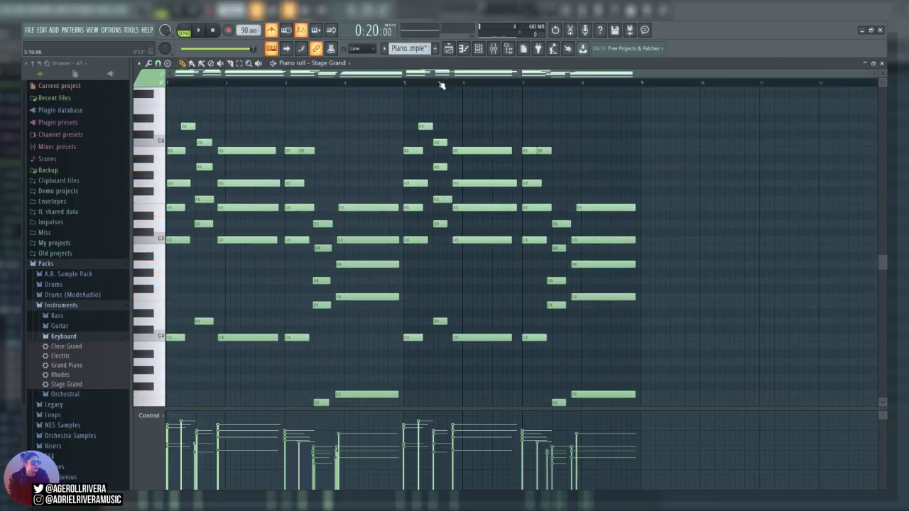
key("space")
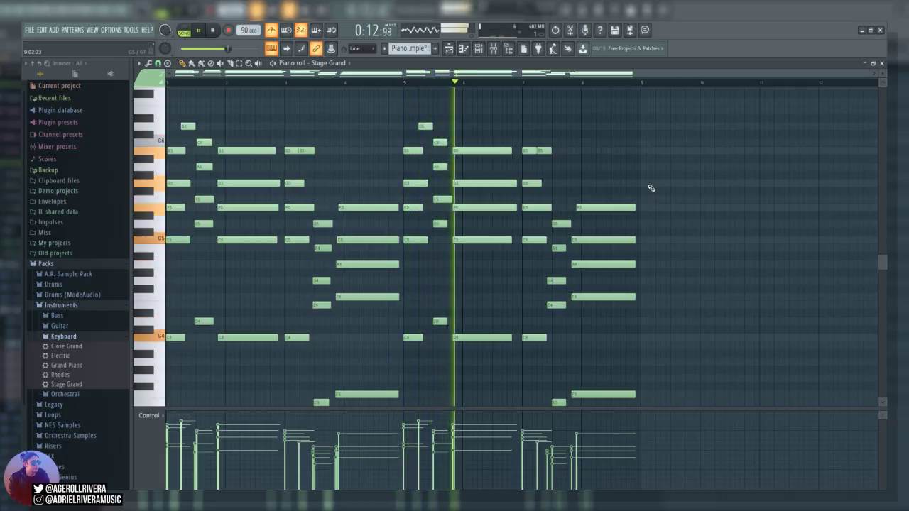
key("space")
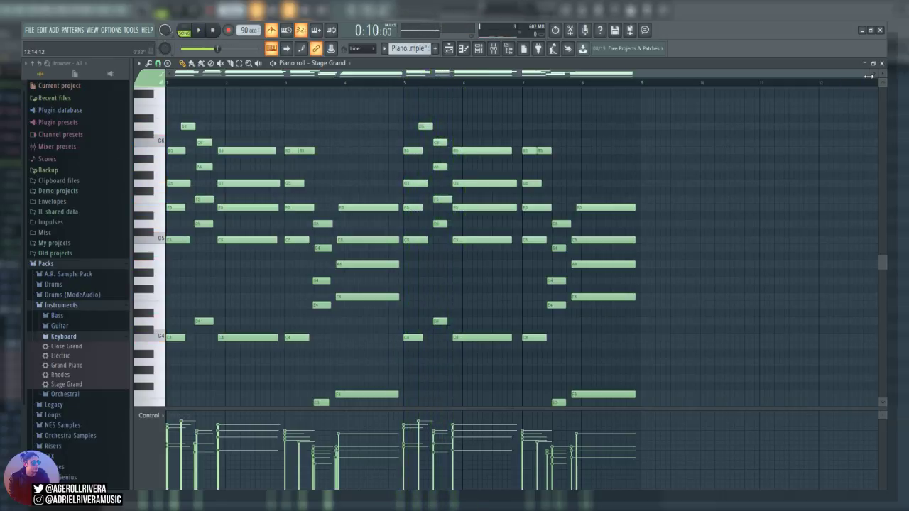
Move all five notes of the long chord near the end of bar 5 to 5:15:16 and play it
left_click_drag(868, 76, 583, 84)
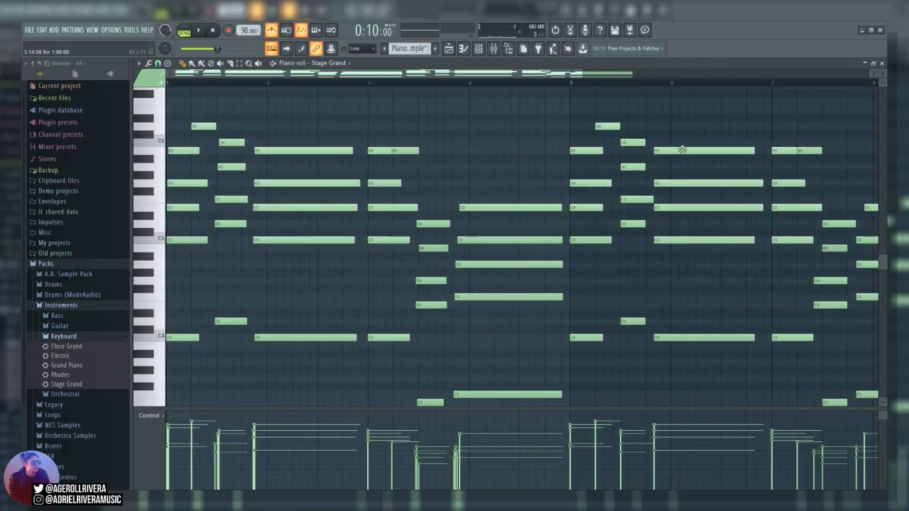
left_click_drag(682, 150, 691, 150)
left_click_drag(672, 185, 661, 206)
left_click_drag(673, 240, 682, 240)
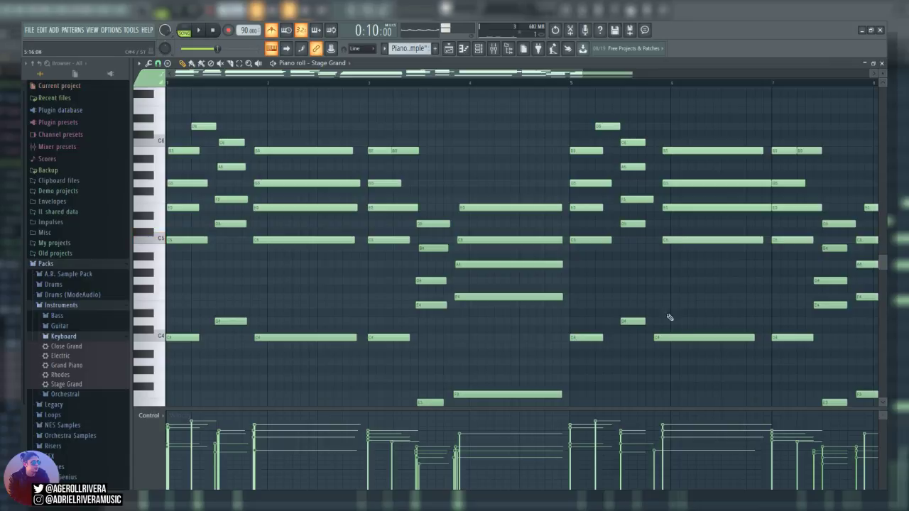
left_click_drag(658, 336, 668, 336)
key("space")
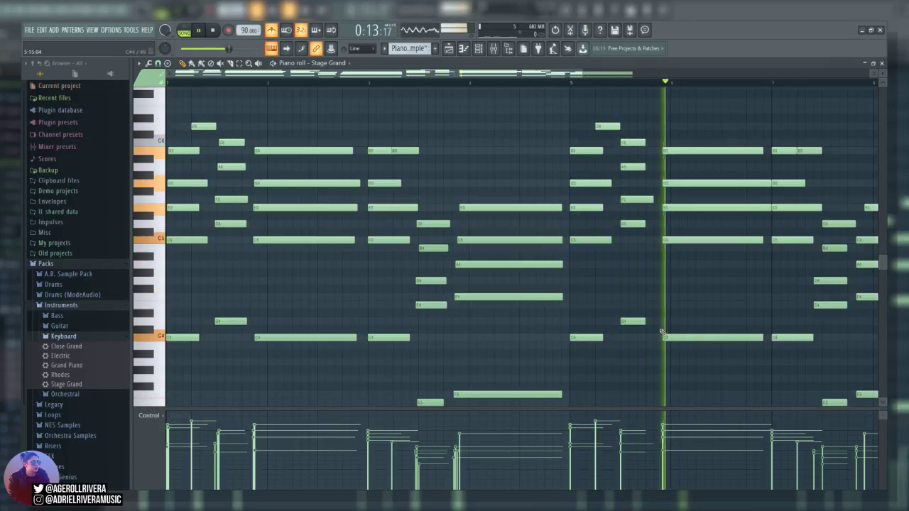
key("space")
Try the B5, G5 and E5 notes of that long chord earlier at 5:14:08, listening between moves
left_click_drag(671, 152, 657, 153)
key("space")
mouse_move(683, 182)
left_mouse_down()
mouse_move(665, 182)
mouse_move(670, 207)
mouse_move(671, 183)
mouse_move(679, 183)
left_mouse_up()
key("space")
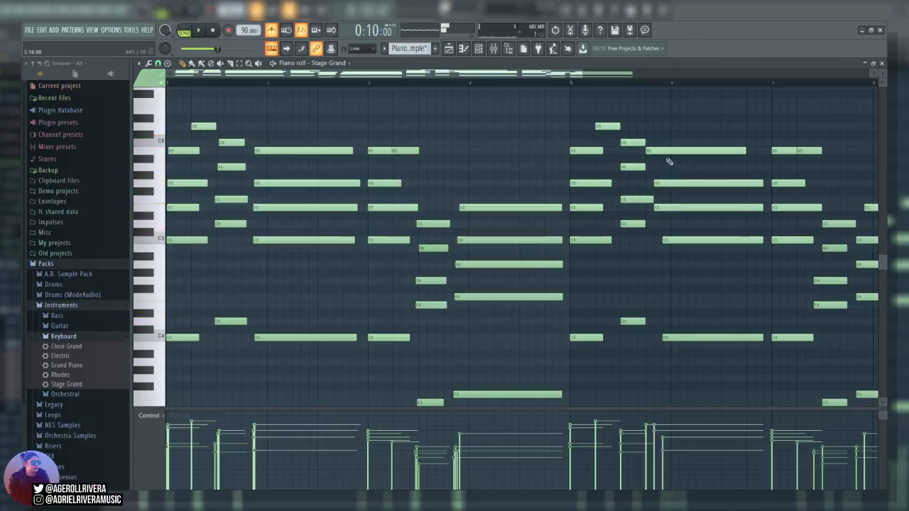
left_click_drag(664, 151, 672, 152)
key("space")
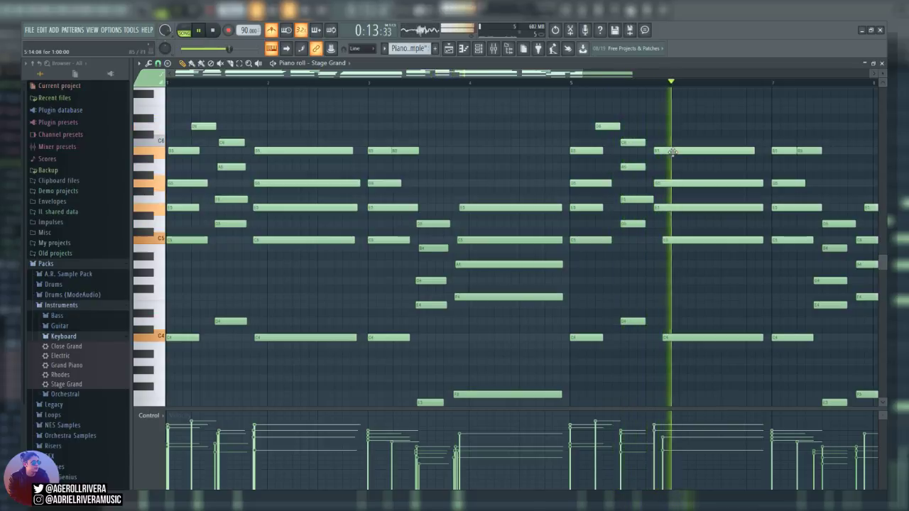
key("space")
Return the long chord's G5, B5 and E5 notes to 5:15:16 in line with its C notes, checking by playback
left_click_drag(673, 185, 680, 185)
key("space")
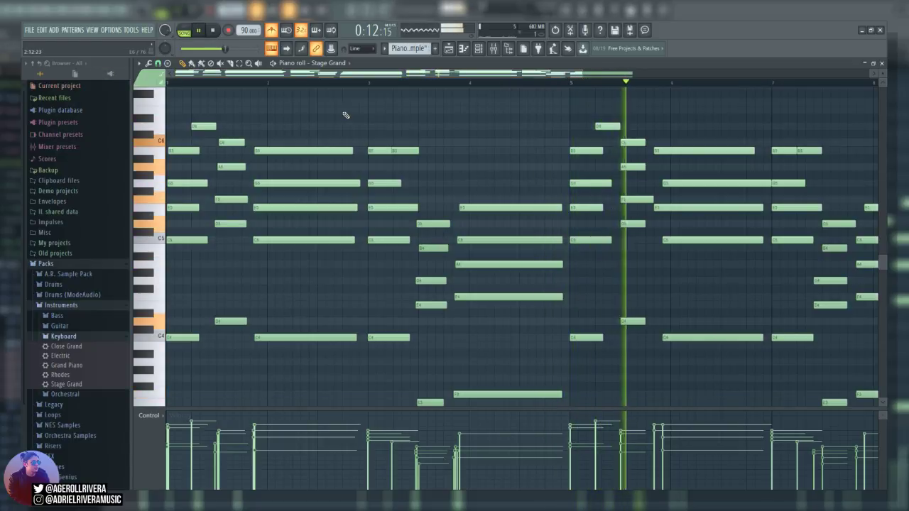
key("space")
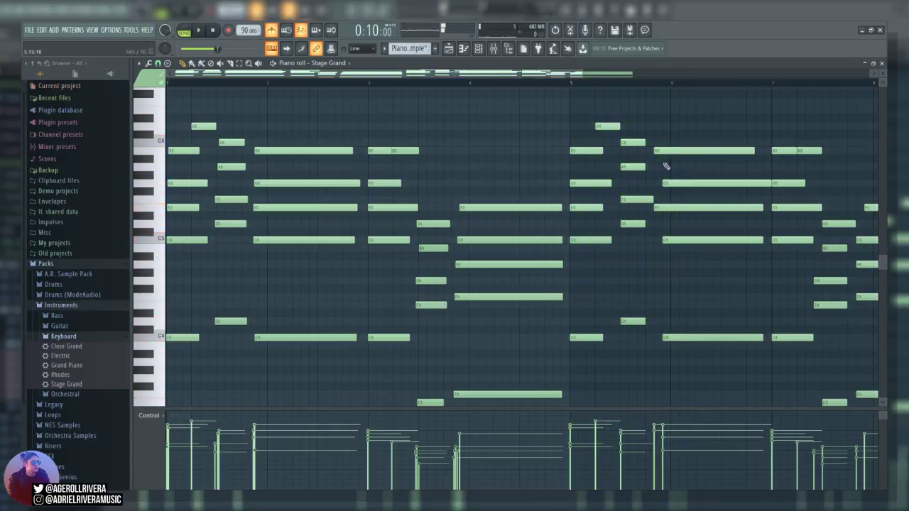
left_click_drag(653, 153, 662, 154)
key("space")
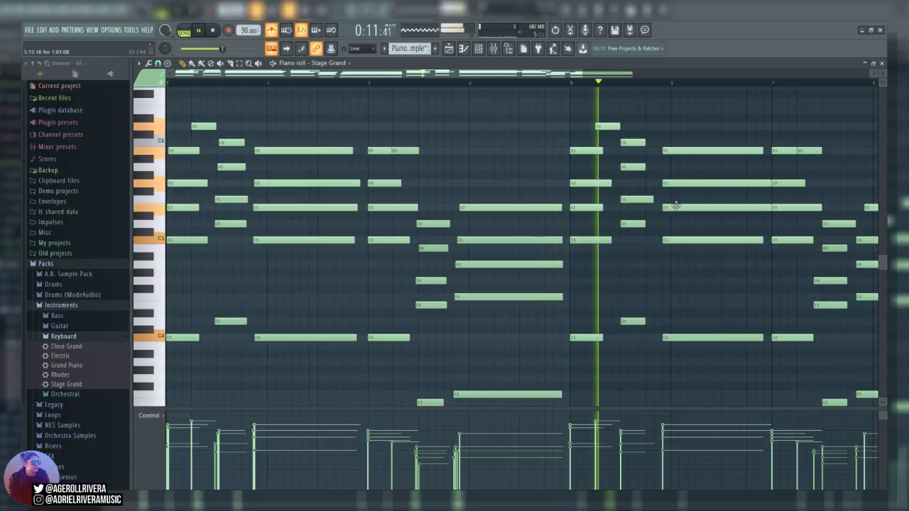
left_click_drag(671, 208, 680, 206)
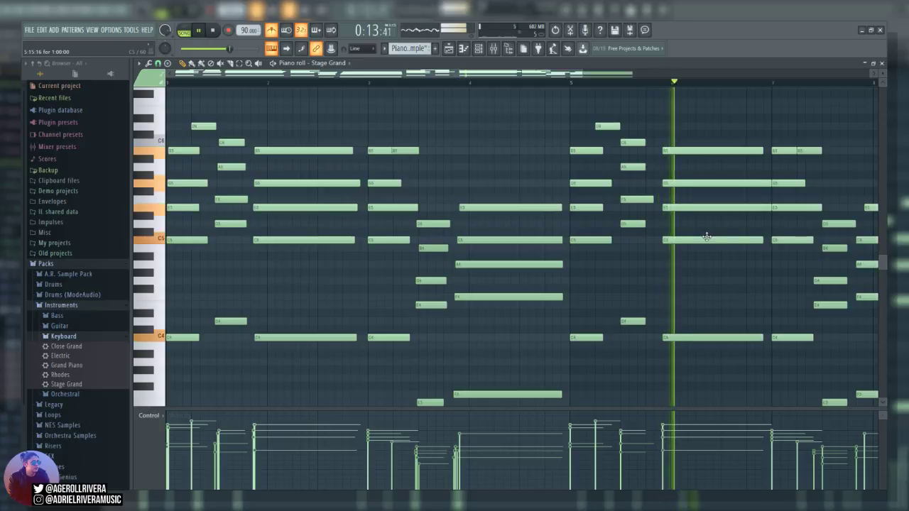
key("space")
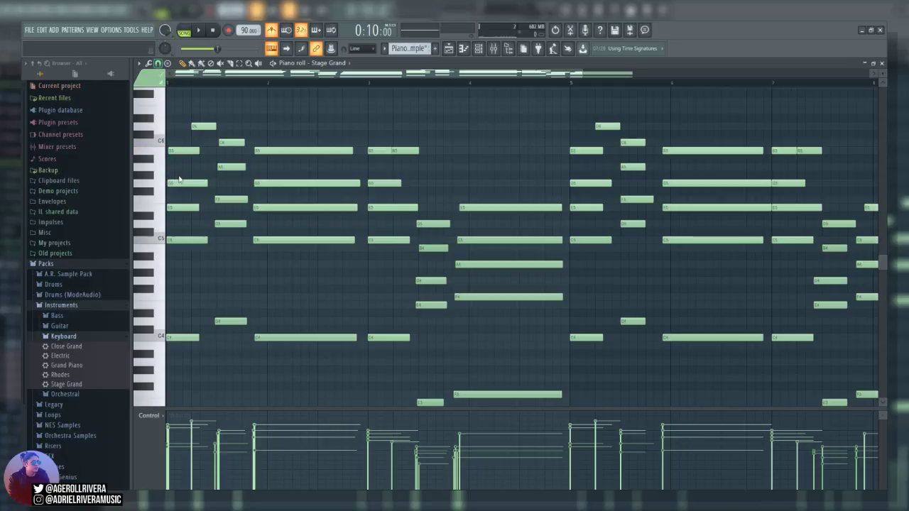
Play the long chord, shift all five of its notes slightly earlier to 5:15:00, and play it again
key("space")
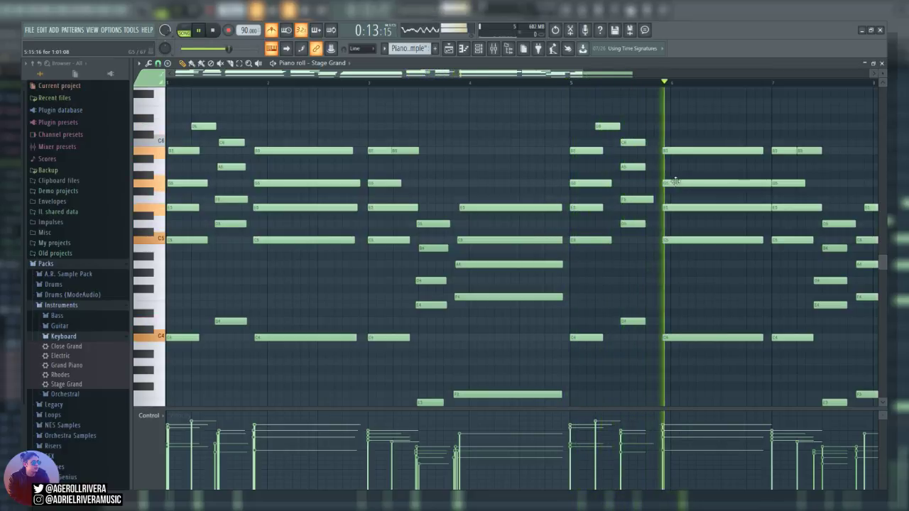
key("space")
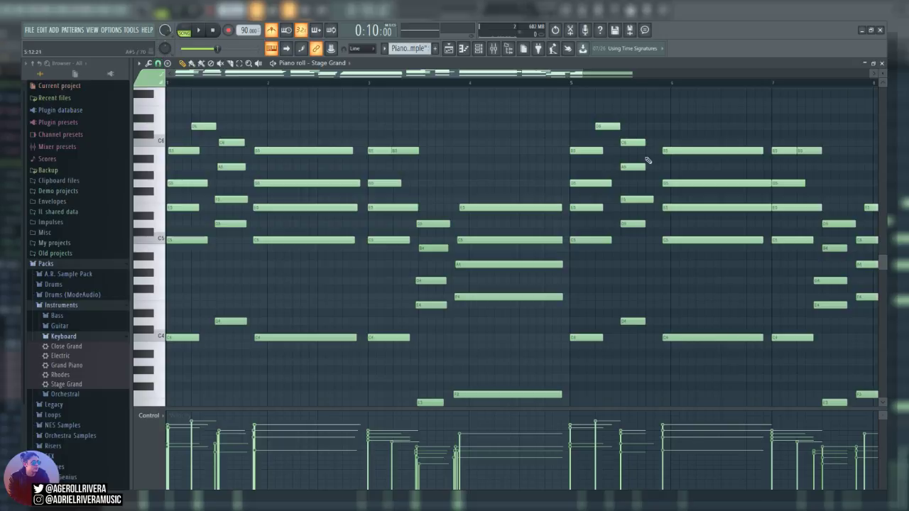
left_click_drag(667, 152, 663, 152)
key("space")
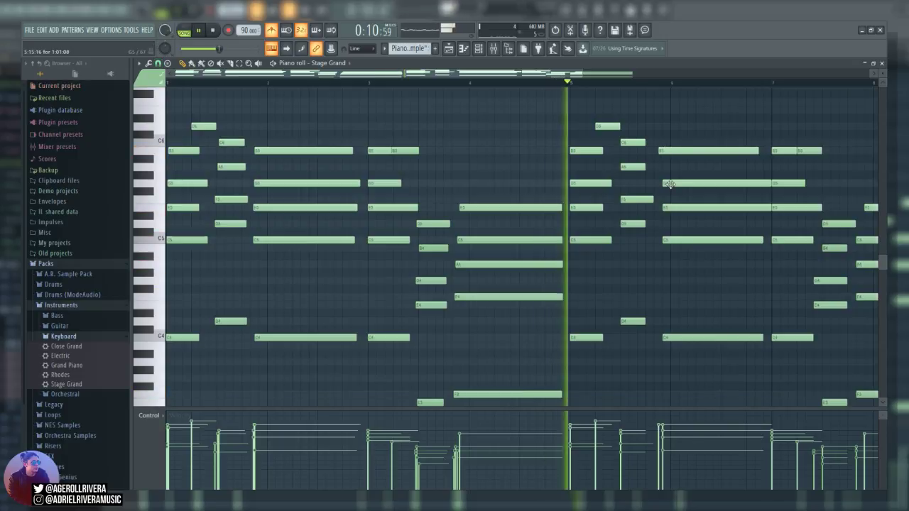
left_click_drag(671, 185, 670, 206)
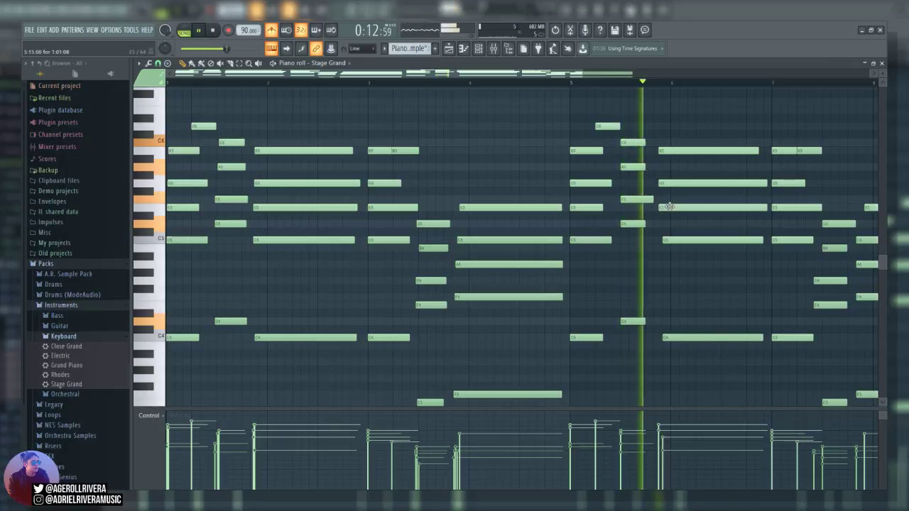
left_click_drag(672, 240, 669, 240)
key("space")
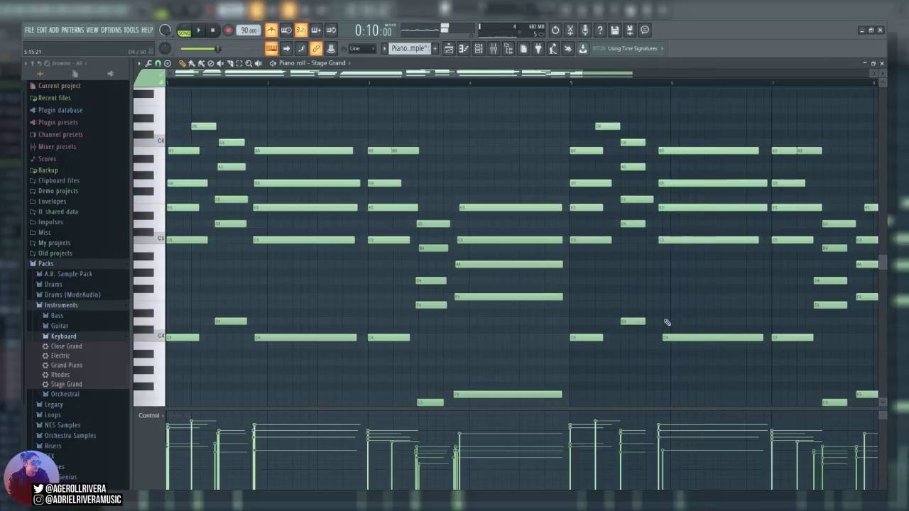
key("space")
left_click_drag(678, 336, 674, 335)
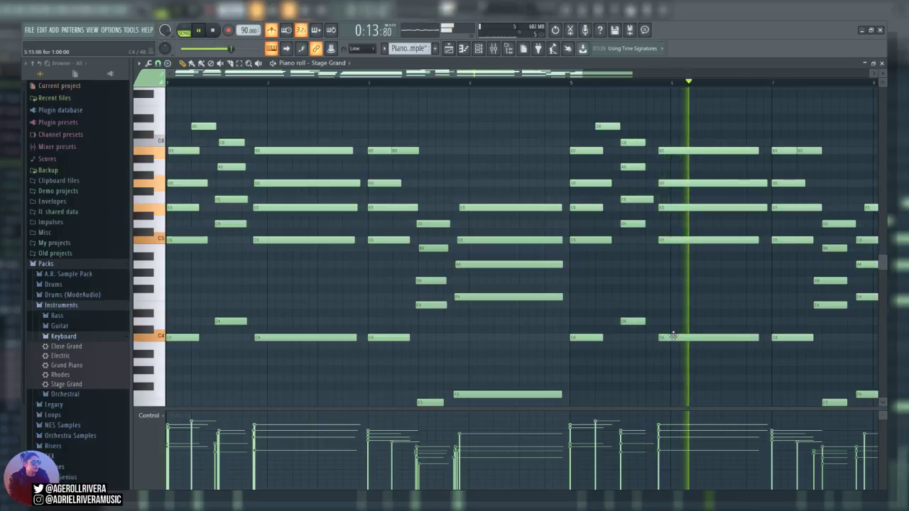
key("space")
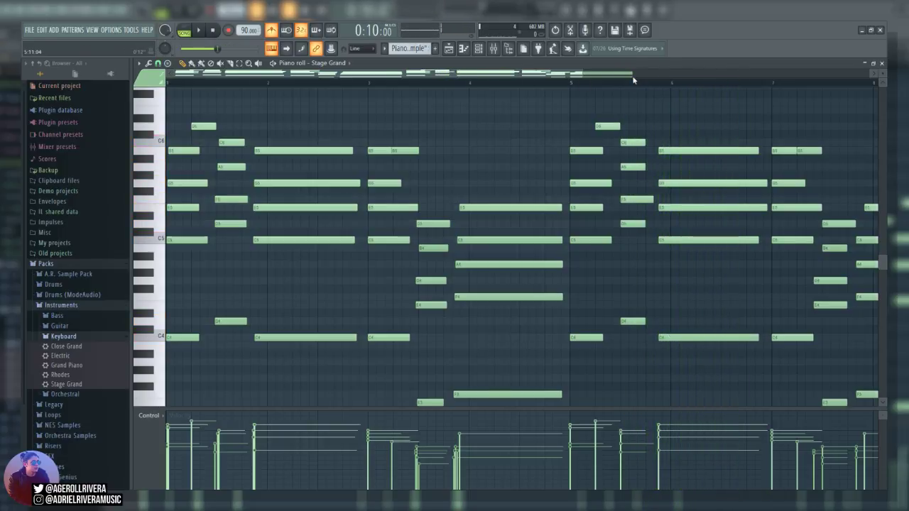
Examine the note timing of the opening chords up close and play the progression from the start
left_click_drag(582, 71, 287, 73)
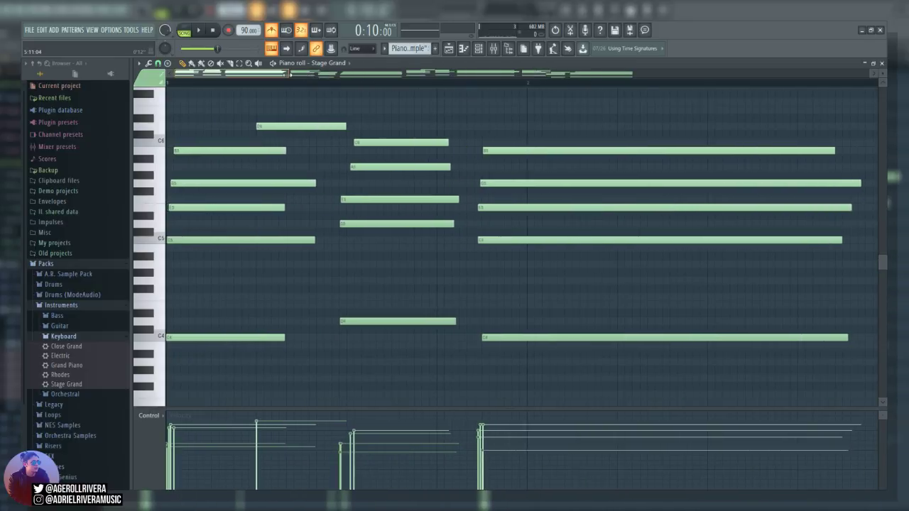
key("space")
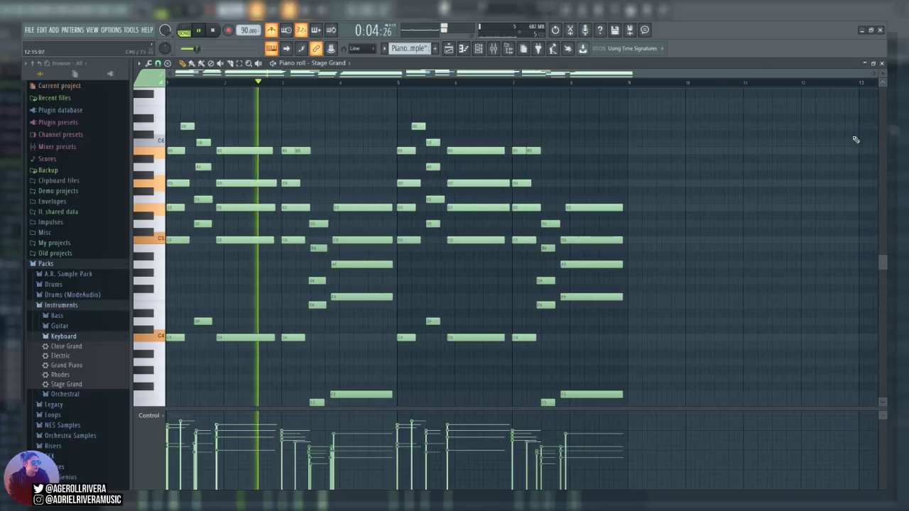
key("space")
Delete the last two chords in bars 7 and 8 of the repeated half, including their low bass notes
scroll(775, 217, "down", 3)
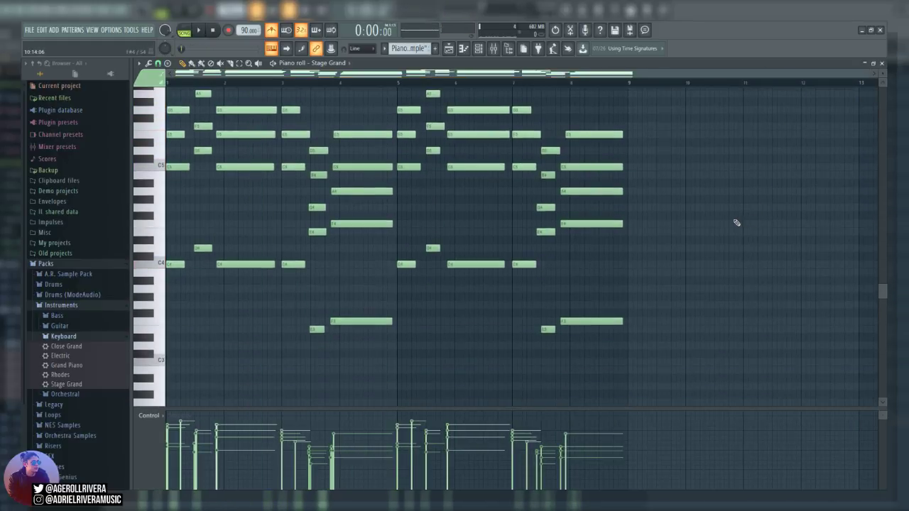
scroll(718, 281, "up", 2)
right_click(604, 183)
right_click(599, 215)
right_click(593, 240)
right_click(584, 273)
right_click(549, 378)
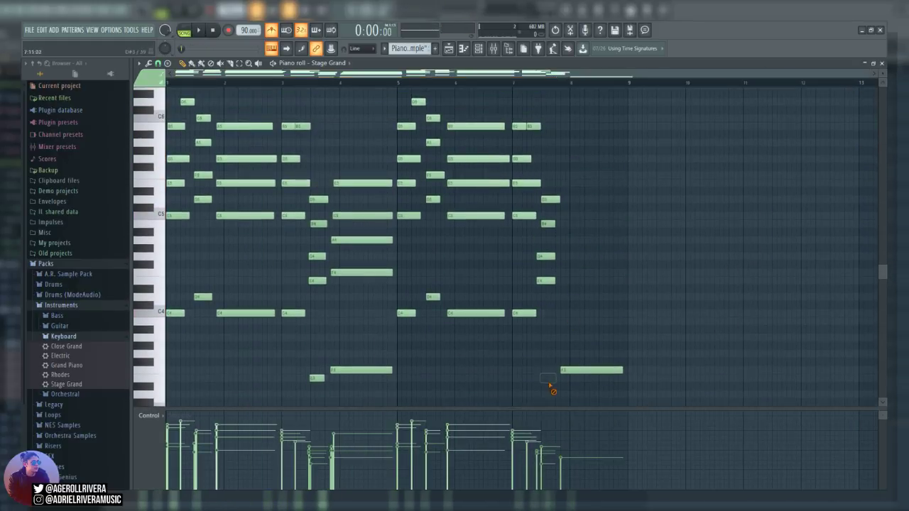
right_click(568, 370)
right_click(551, 224)
right_click(545, 256)
right_click(545, 280)
Delete the C4 bass notes in bars 5 to 7, the opening bar 5 chord and the two highest notes after it
right_click(524, 313)
right_click(475, 314)
right_click(409, 313)
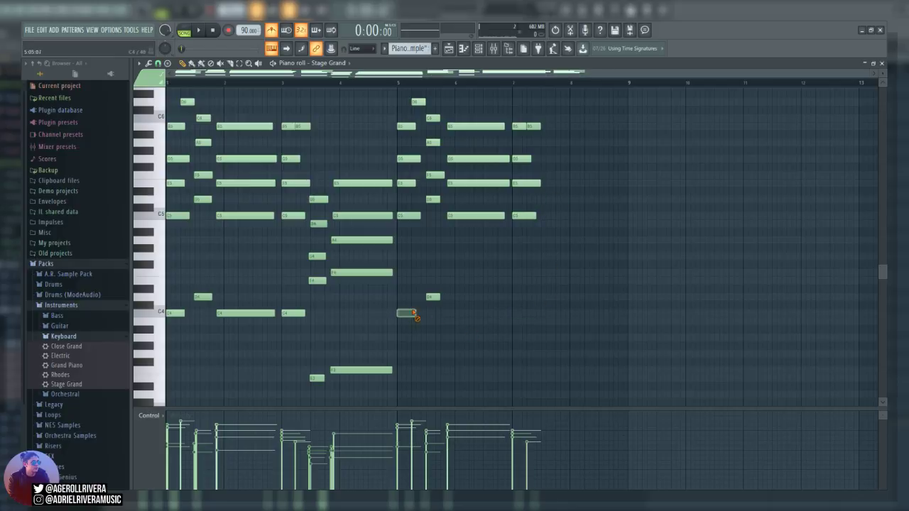
right_click(409, 216)
right_click(408, 184)
right_click(409, 158)
right_click(432, 118)
right_click(419, 101)
right_click(406, 126)
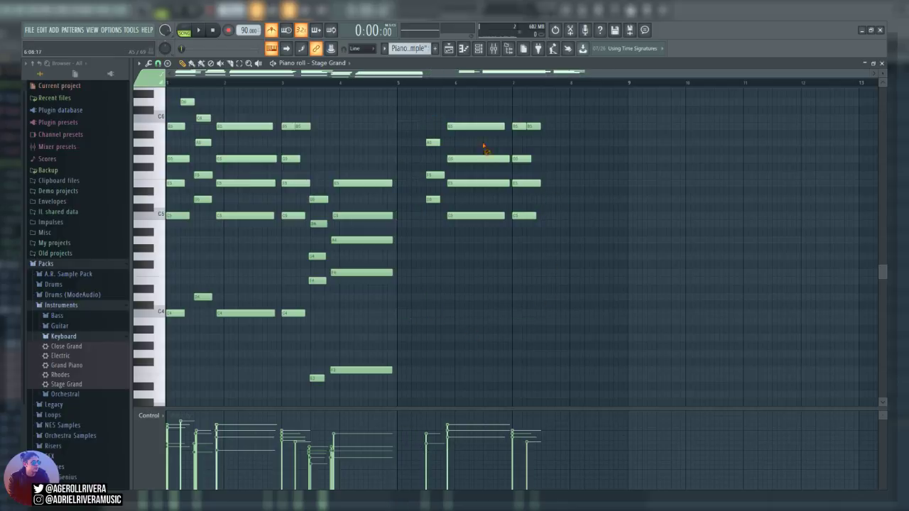
Delete all the remaining notes of the repeated half in bars 5 to 7
right_click(476, 126)
right_click(476, 159)
right_click(476, 183)
right_click(529, 184)
right_click(522, 159)
right_click(534, 126)
right_click(522, 127)
right_click(486, 215)
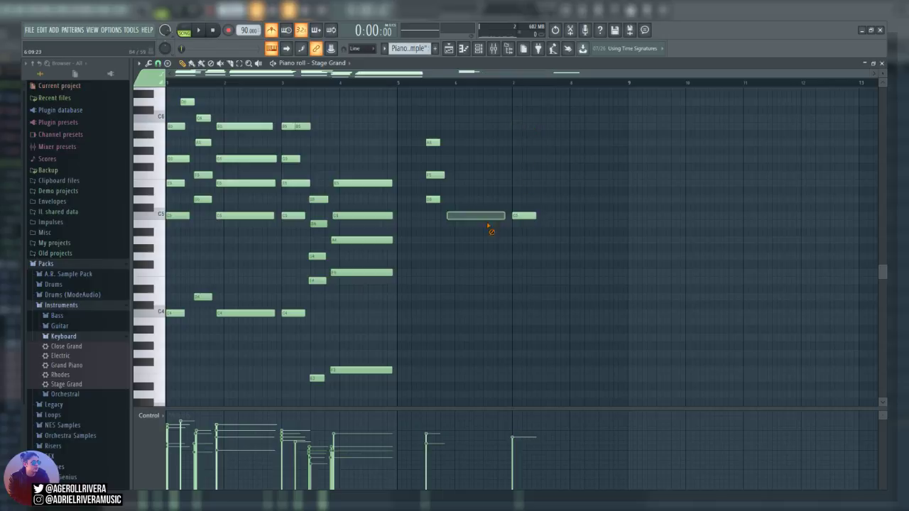
right_click(435, 175)
right_click(432, 142)
right_click(433, 199)
right_click(522, 215)
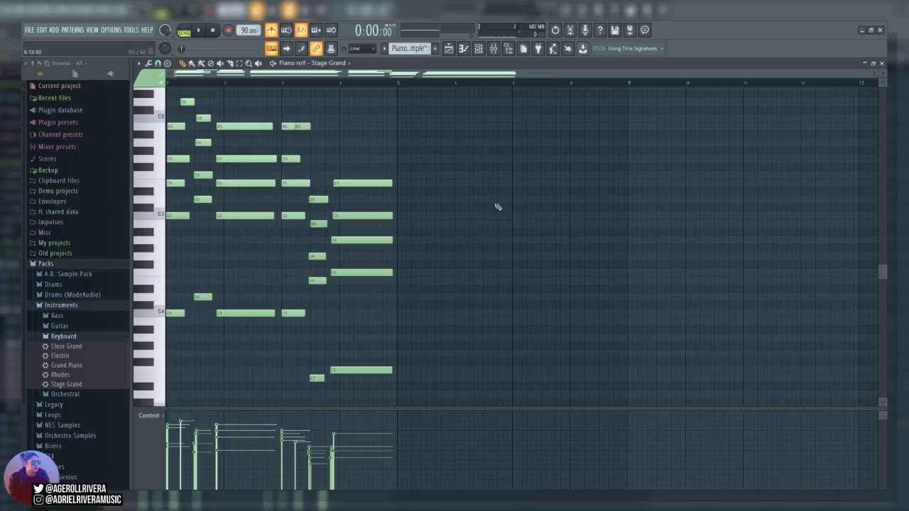
Play the four-bar progression from the start, stop it, and play it from the start once more
key("space")
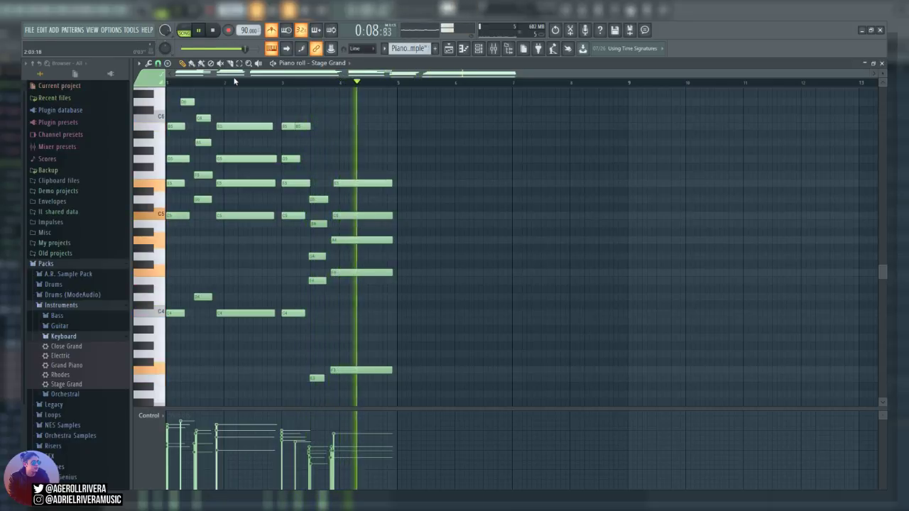
key("space")
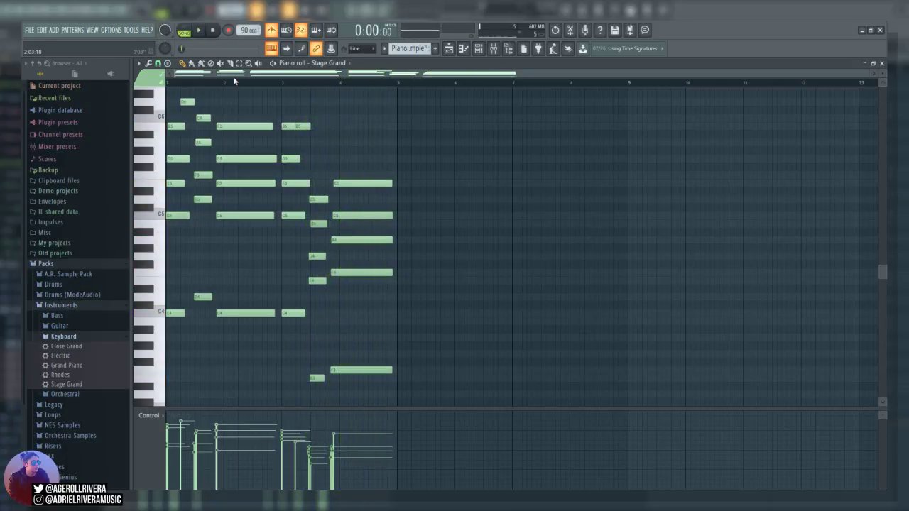
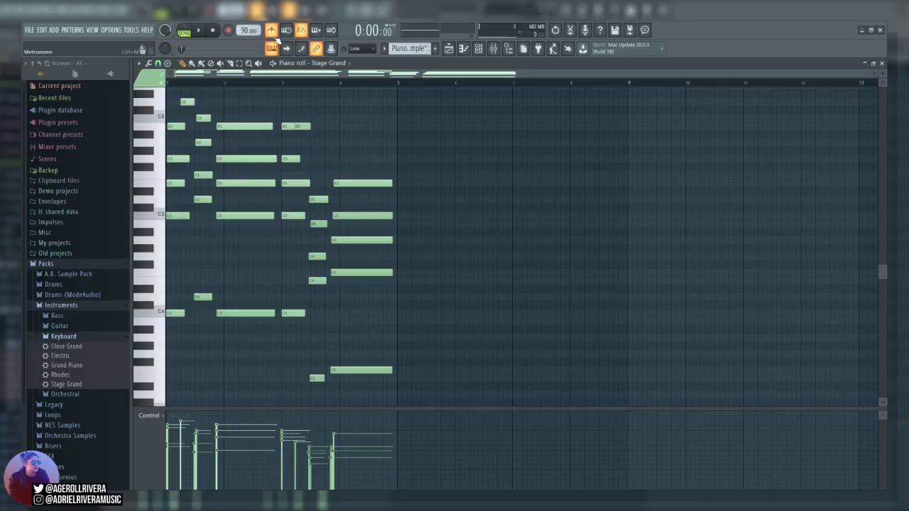
key("space")
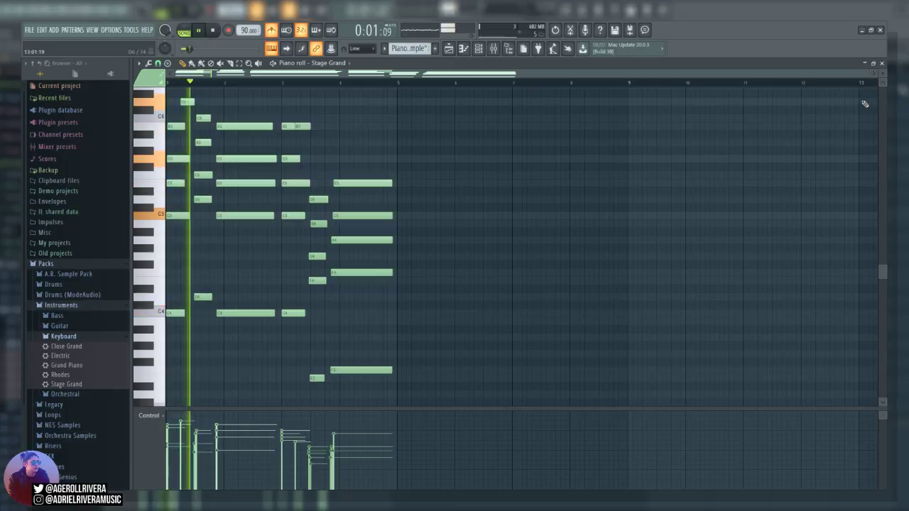
key("space")
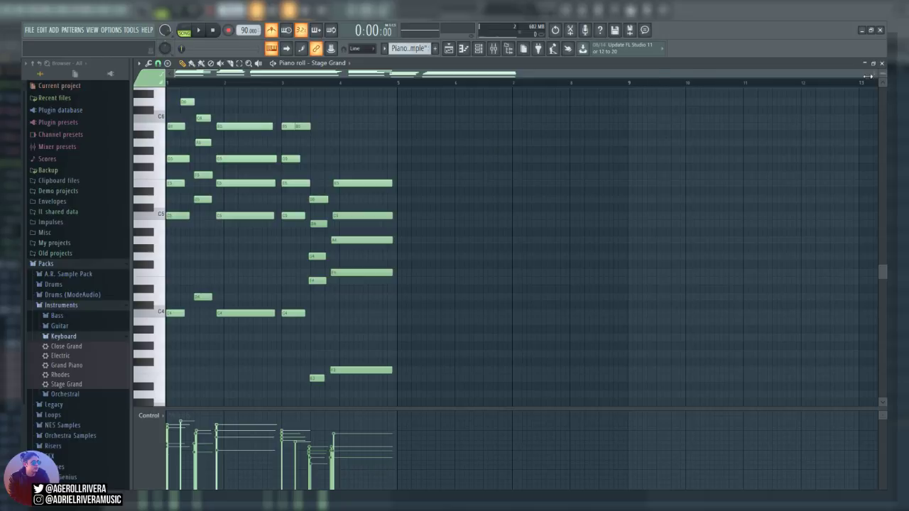
Lengthen the last chord's top E5 note slightly past the start of bar 5 and duplicate all notes after it
left_click_drag(868, 76, 558, 113)
left_click_drag(800, 184, 814, 184)
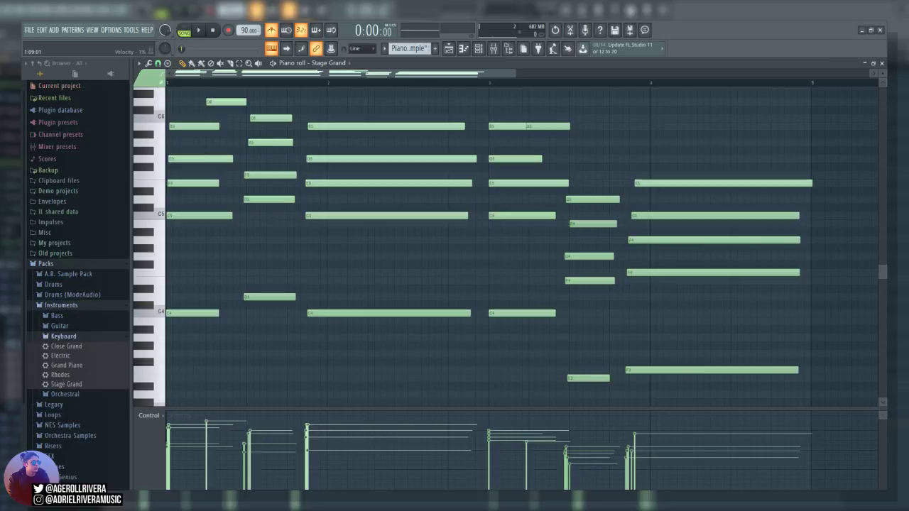
key("ctrl+a")
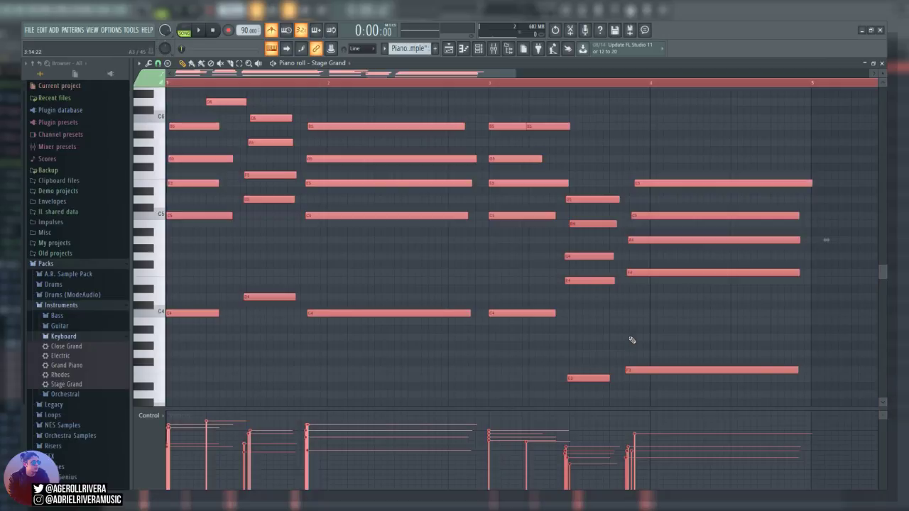
key("ctrl+b")
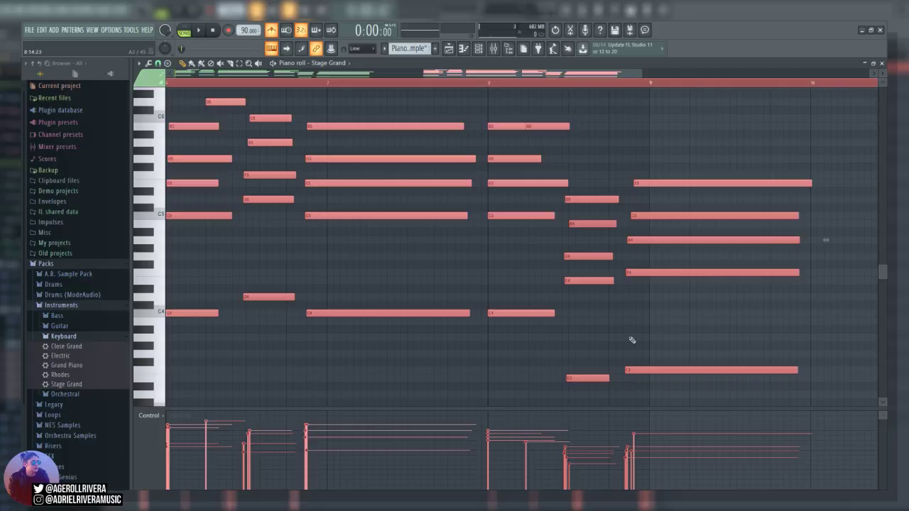
left_click_drag(494, 77, 284, 85)
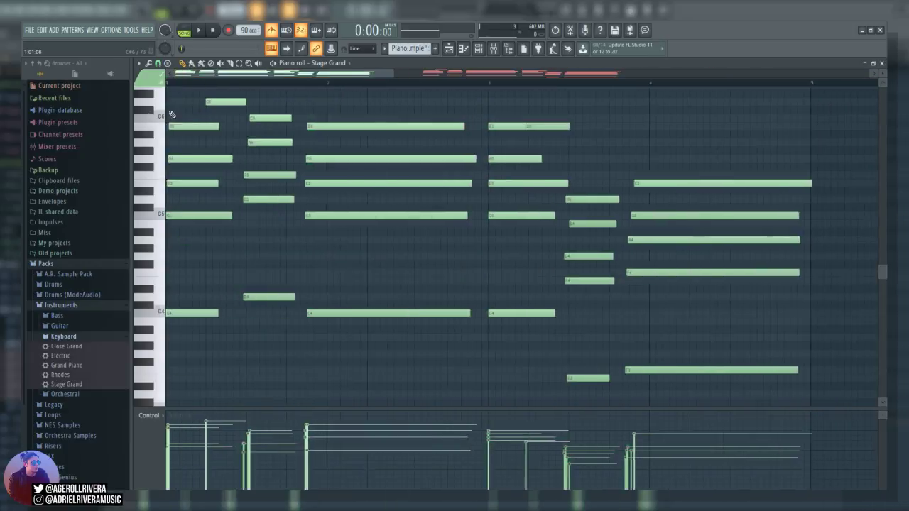
Undo the duplication of the notes and the lengthening of the last chord's top E5 note
key("ctrl+b")
key("ctrl+z")
key("ctrl+b")
key("ctrl+z")
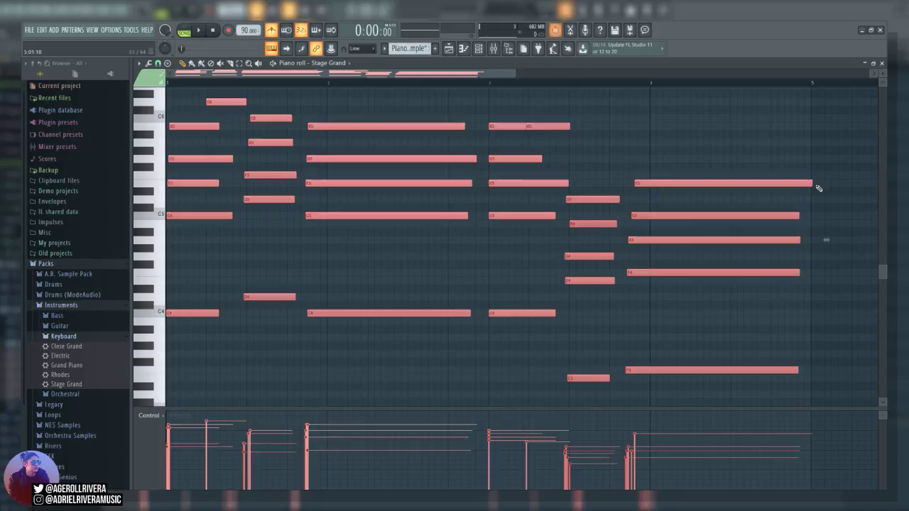
key("ctrl+alt+z")
Select all notes of the four-bar progression and duplicate them into bars 5 to 8
key("ctrl+a")
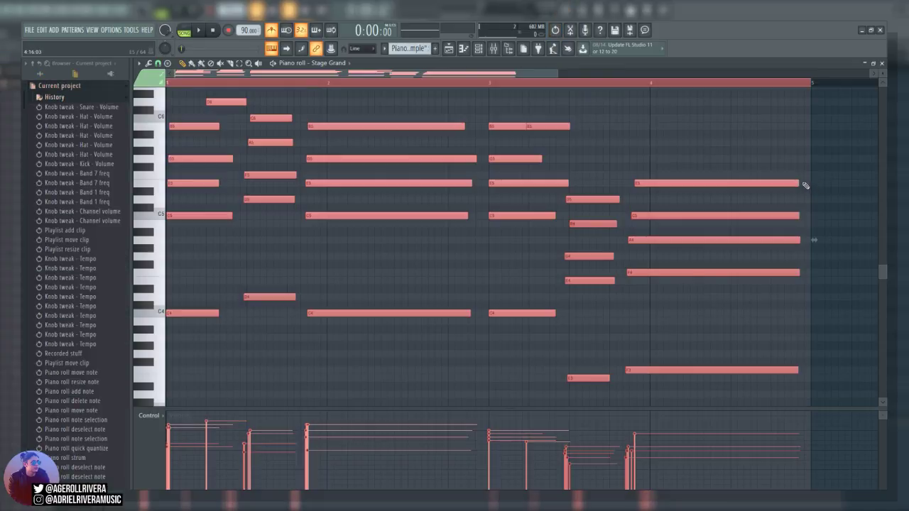
key("ctrl+b")
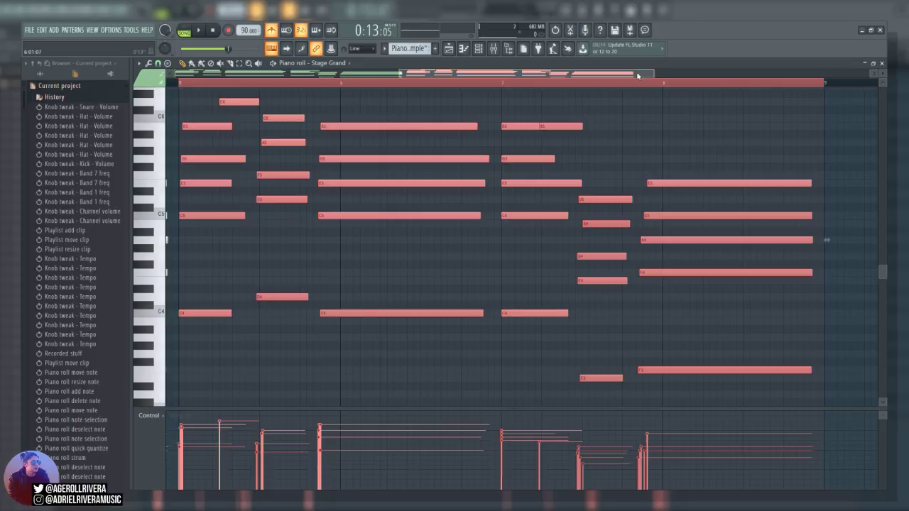
scroll(550, 83, "up", 3)
scroll(551, 83, "down", 3)
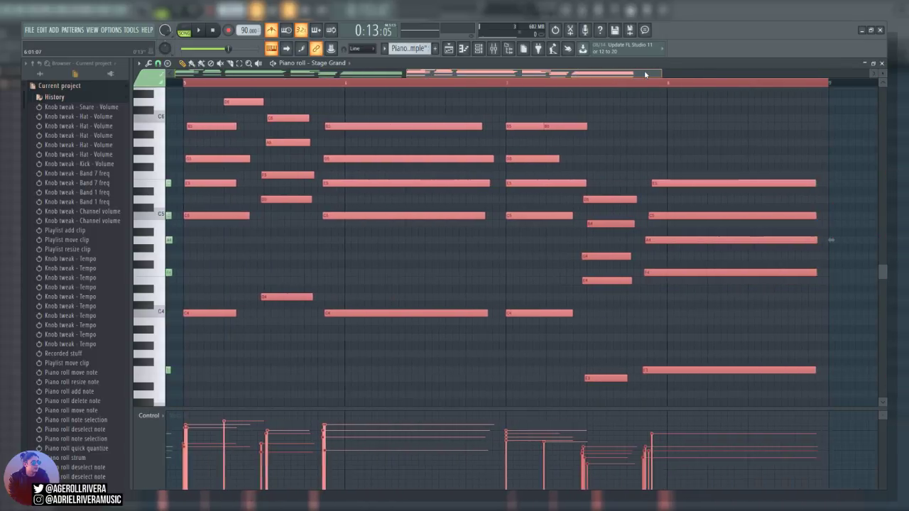
scroll(629, 83, "up", 3)
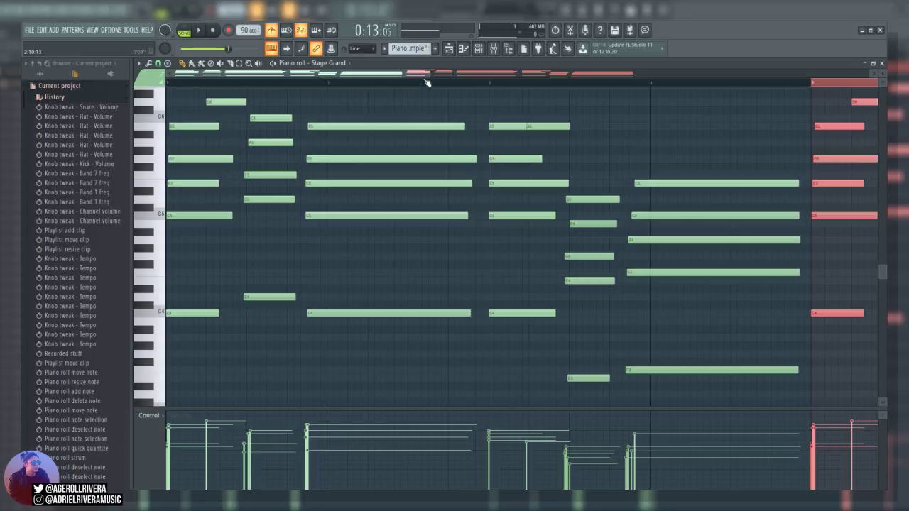
scroll(426, 83, "down", 3)
scroll(655, 249, "up", 2)
scroll(654, 252, "down", 2)
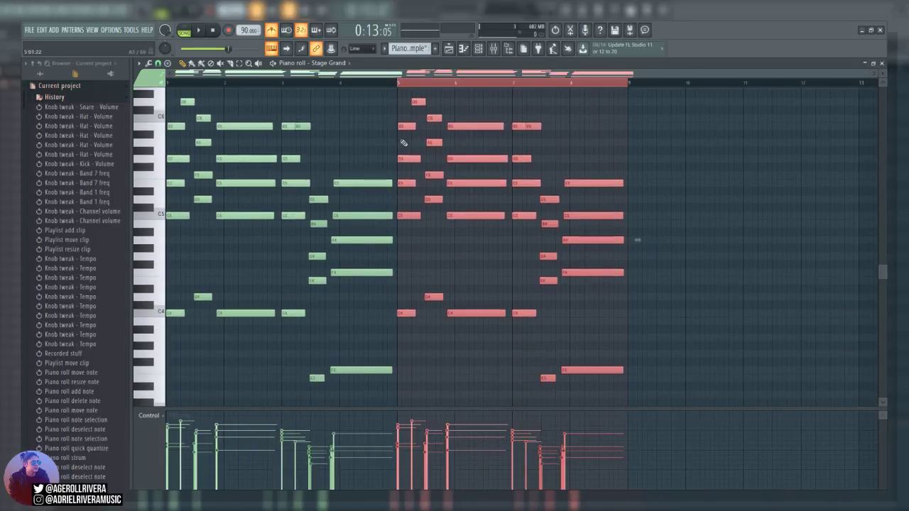
Play the duplicated bars and the transition into bar 5, and play the whole progression from the start
left_click(442, 83)
key("space")
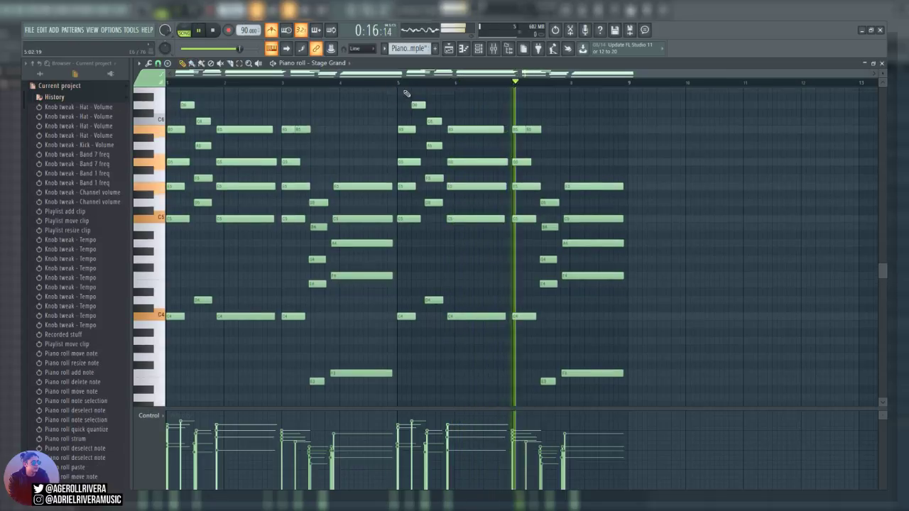
left_click(380, 83)
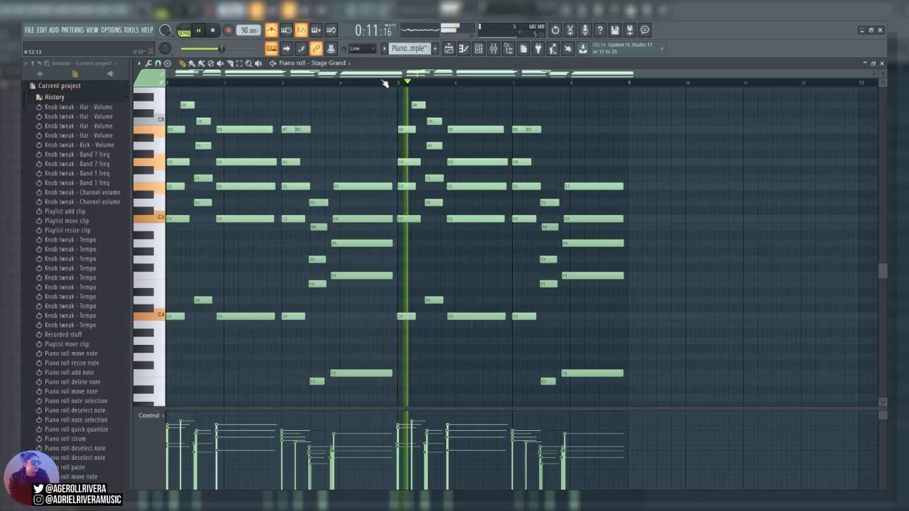
key("space")
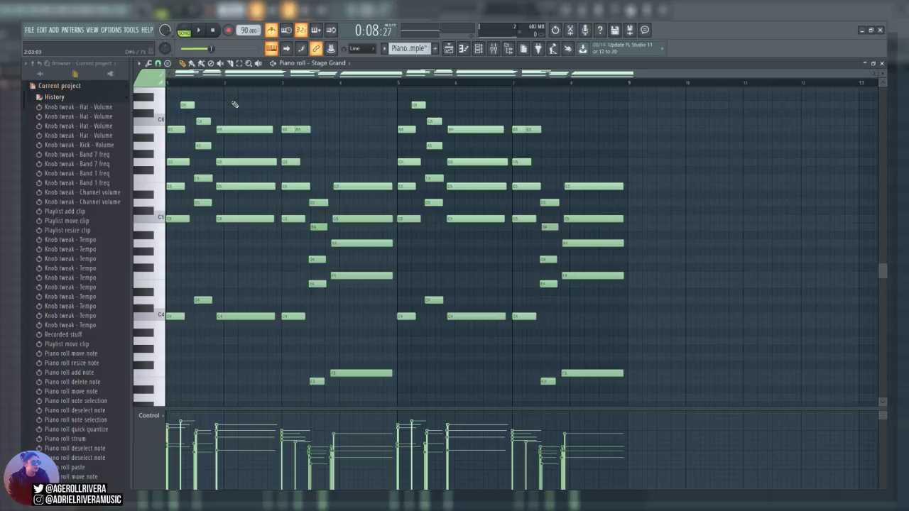
key("Home")
key("space")
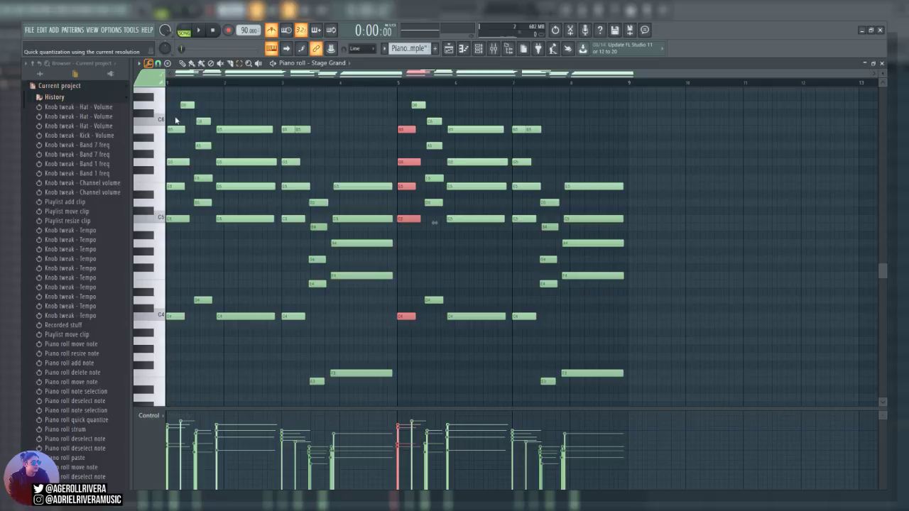
Quick-quantize the selected first chord of bar 5, deselect it, and align its G5 and B5 notes with the start of the bar
left_click(178, 113)
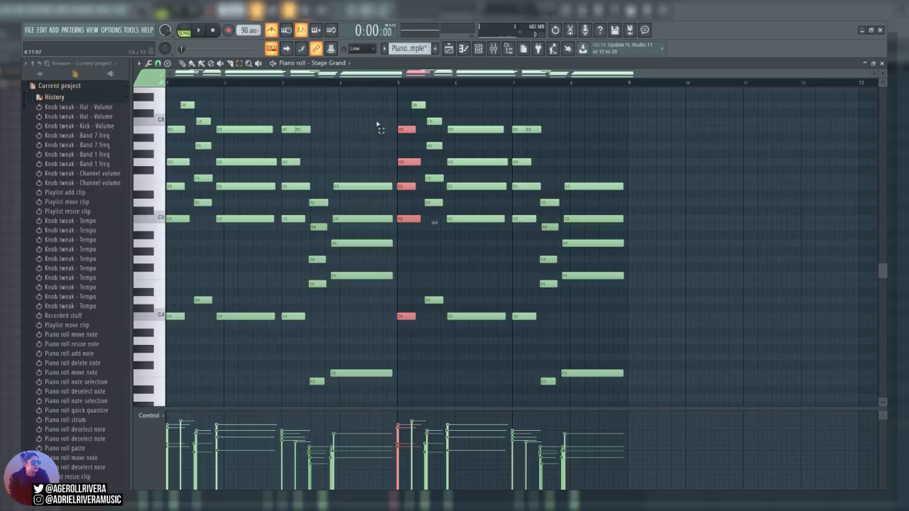
left_click(378, 126, "ctrl")
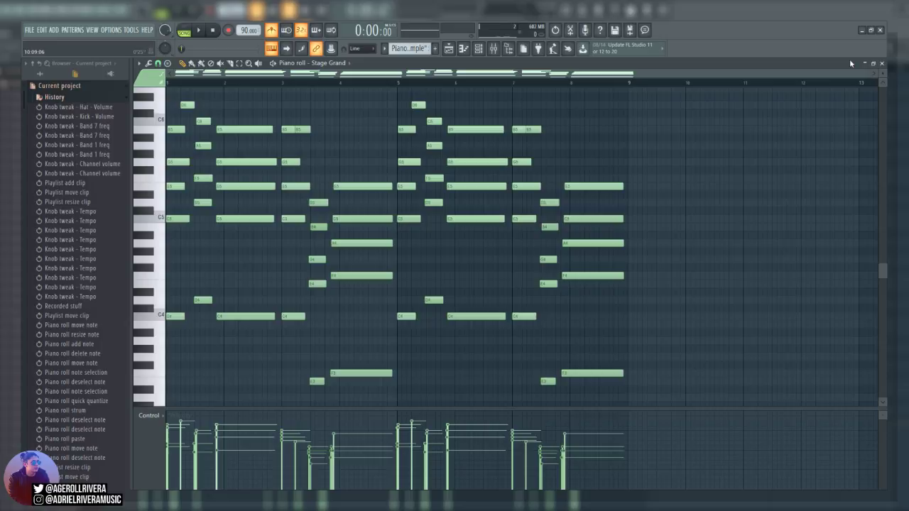
scroll(475, 74, "up", 5)
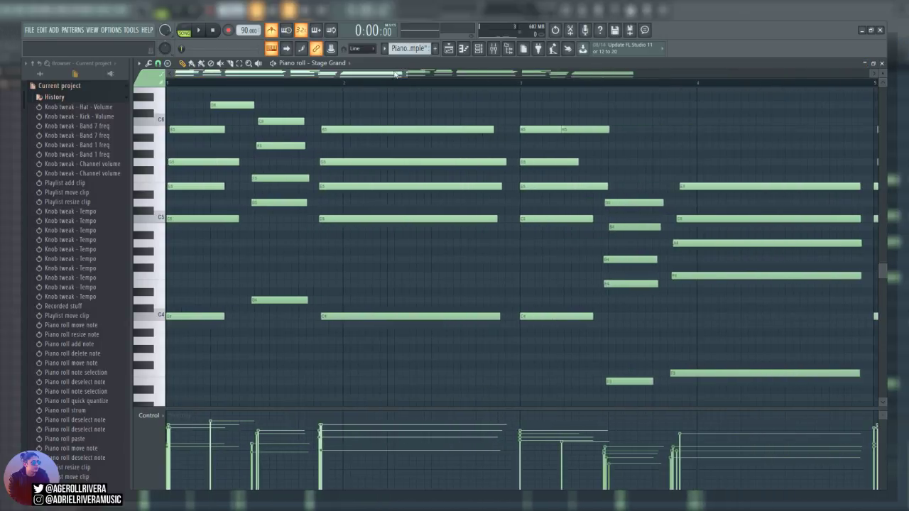
scroll(558, 193, "up", 4)
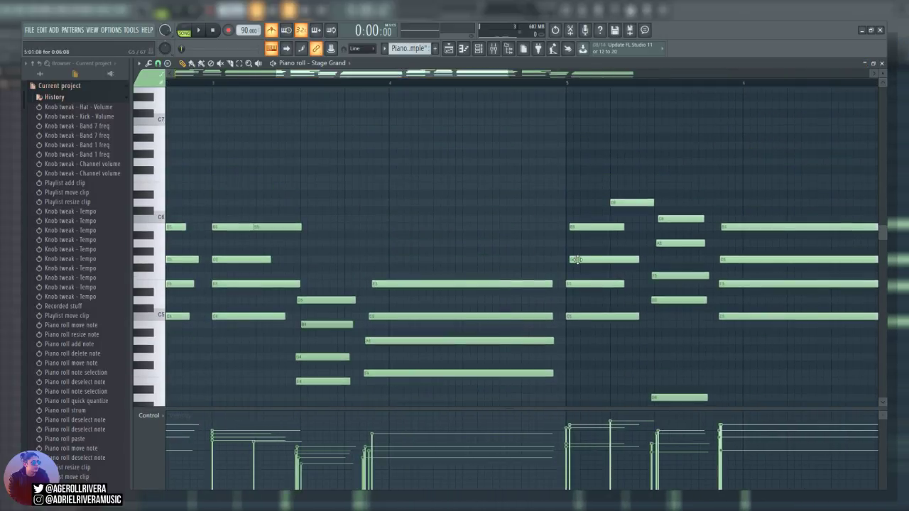
key("ctrl+q")
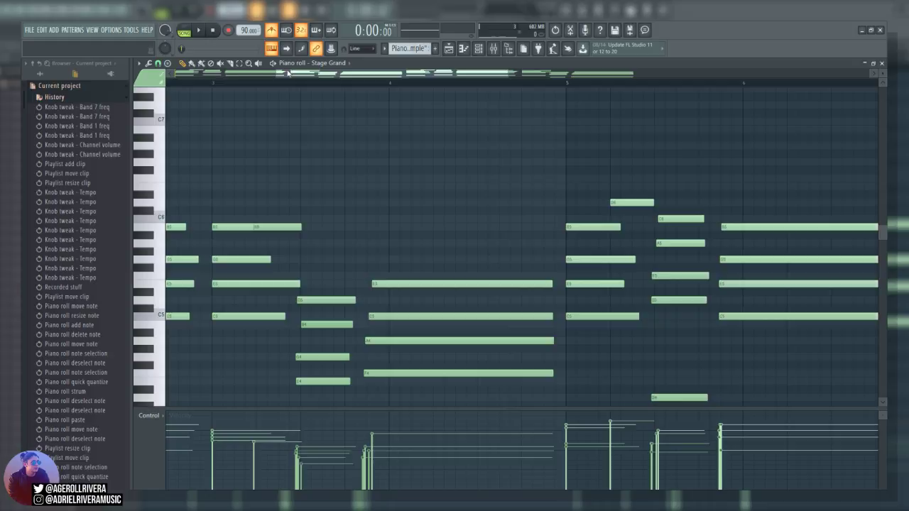
Play the eight-bar progression from the start with all of its notes in view
key("space")
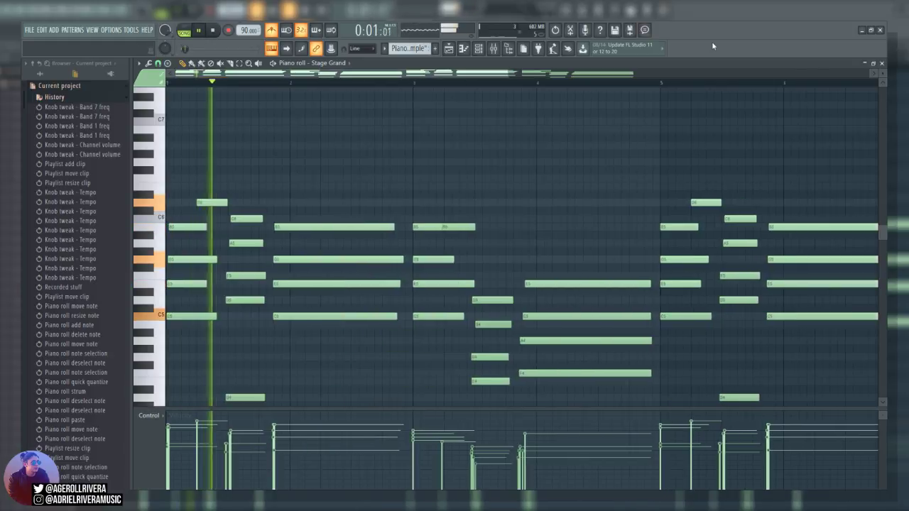
scroll(798, 210, "down", 5)
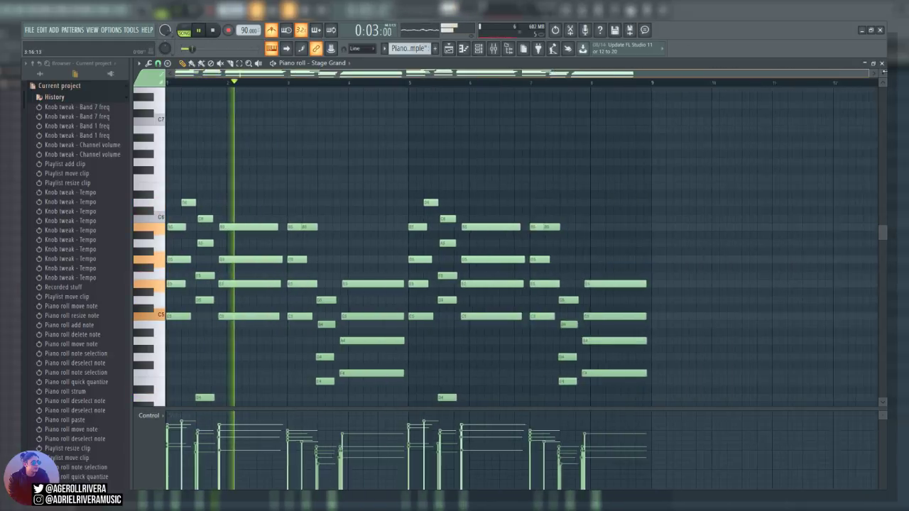
scroll(797, 207, "down", 1)
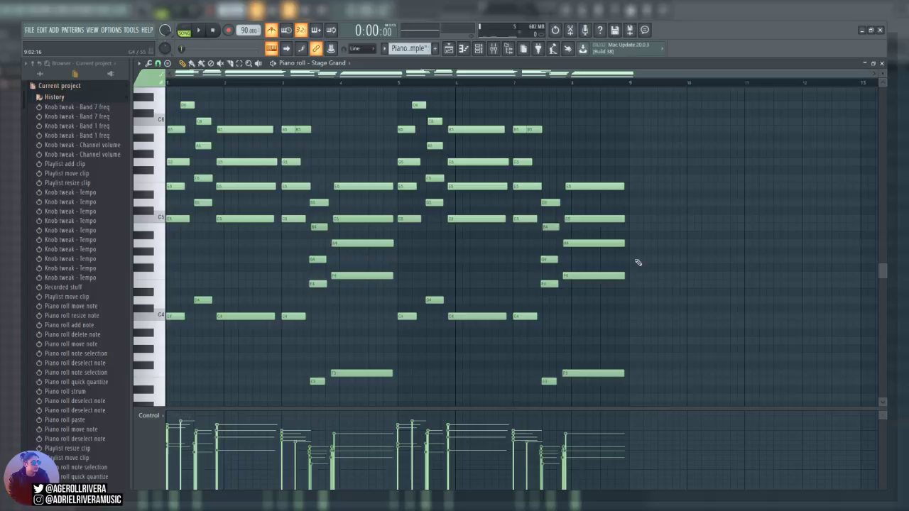
scroll(638, 263, "down", 1)
scroll(543, 281, "up", 1)
scroll(551, 214, "up", 2)
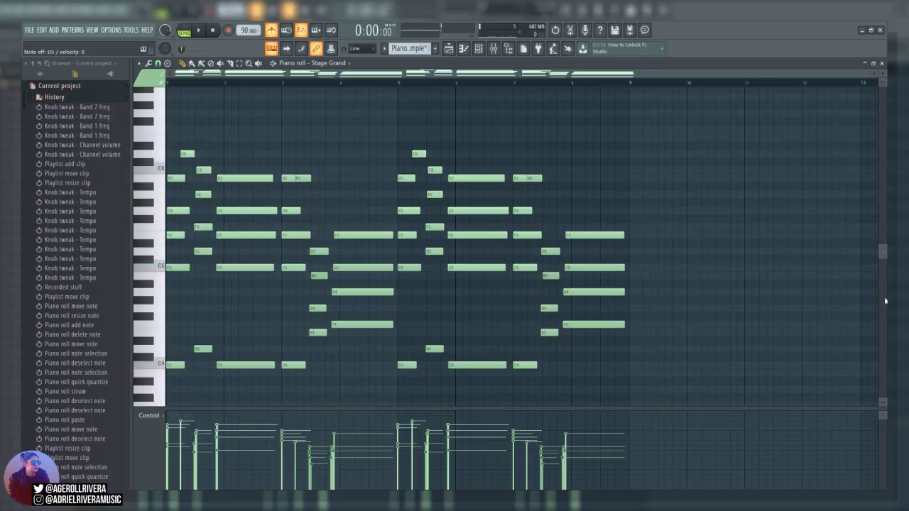
Start playback from the beginning, jump to bar 5, and play through the second half of the progression
key("space")
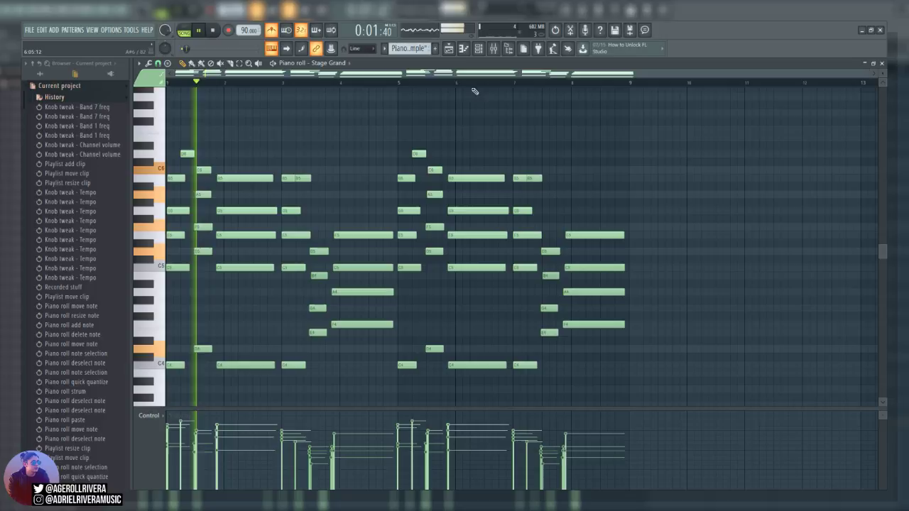
left_click(401, 82)
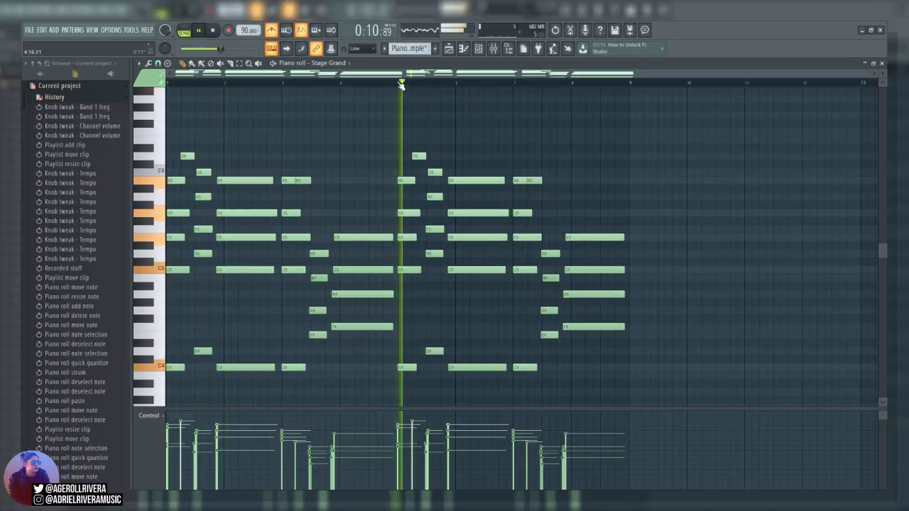
key("space")
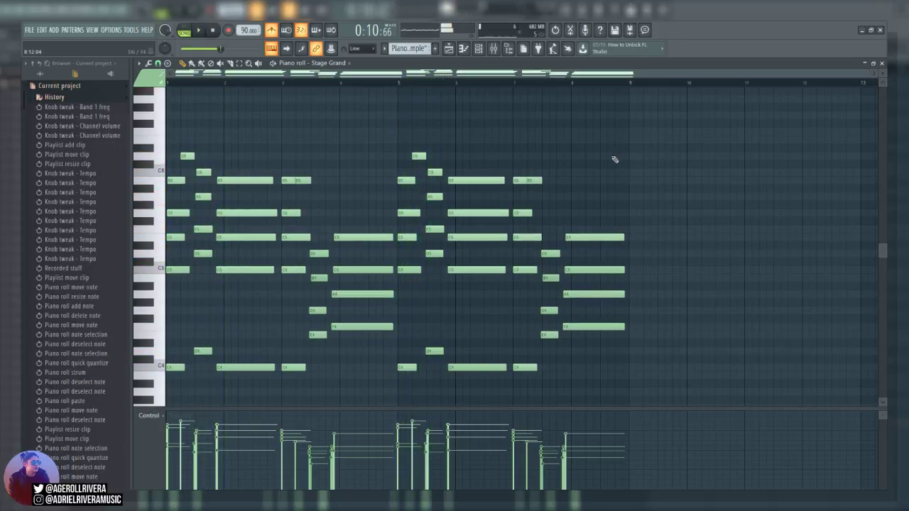
key("space")
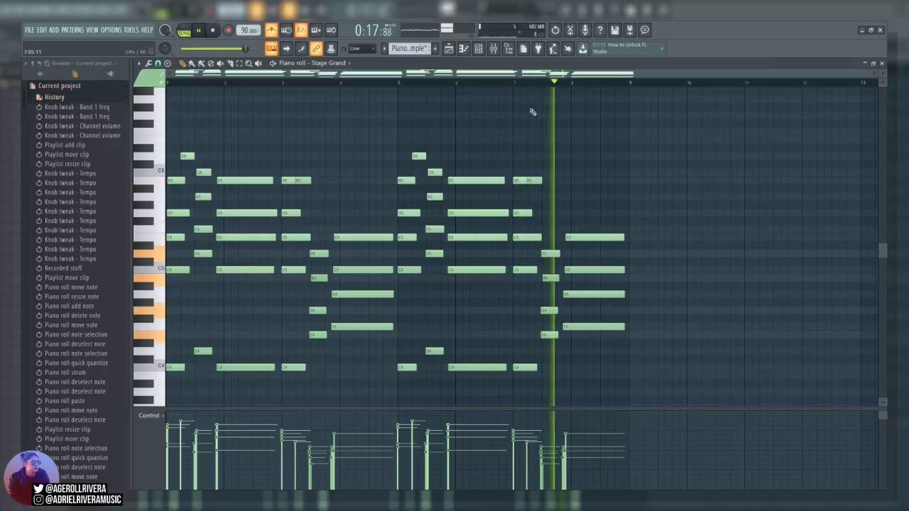
key("space")
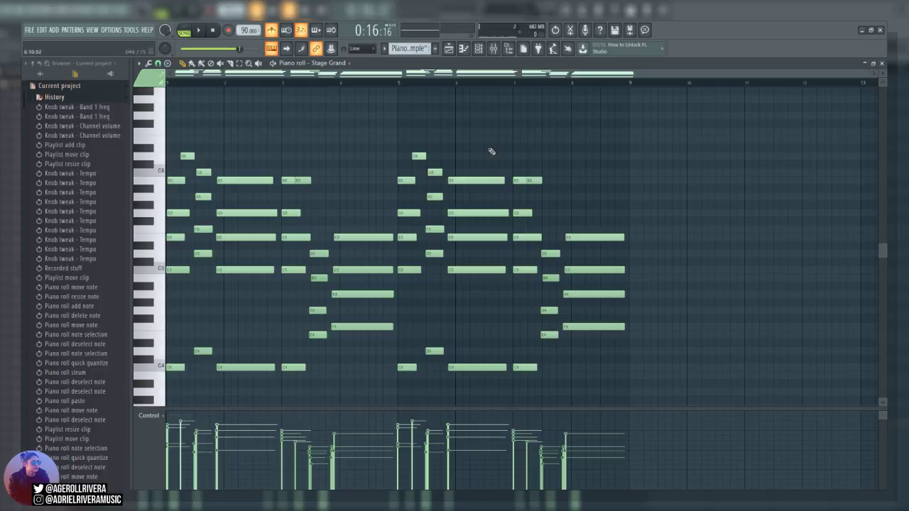
Delete the short transition chord late in bar 7 and the long closing chord of bar 8 from the repeated part
key("space")
key("space")
right_click(552, 254)
right_click(550, 310)
right_click(554, 278)
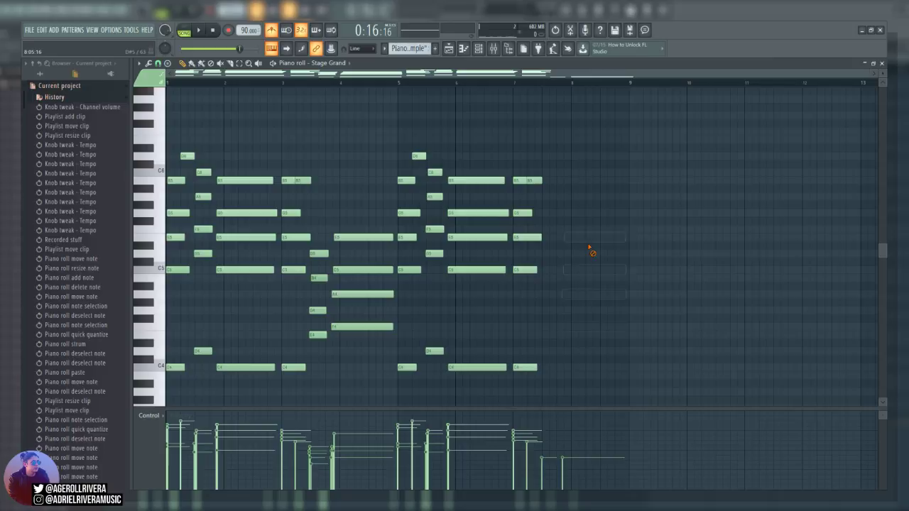
key("space")
key("space")
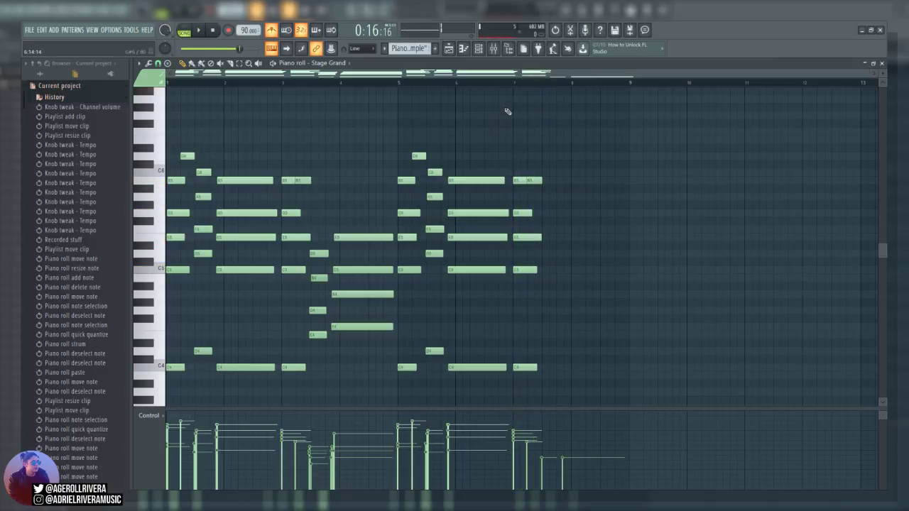
Try an A5 note after the bar 7 chord and a G5 note at the start of bar 8, playing the new ending
key("space")
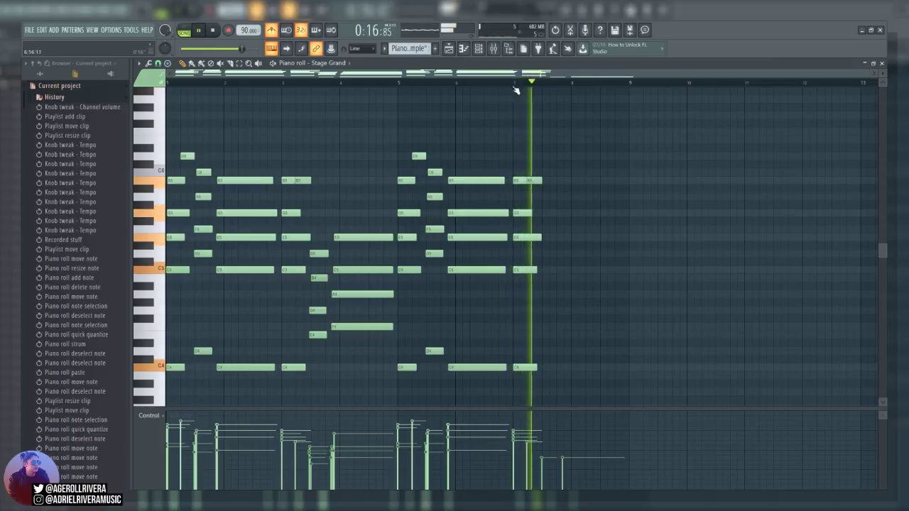
key("space")
left_click(546, 196)
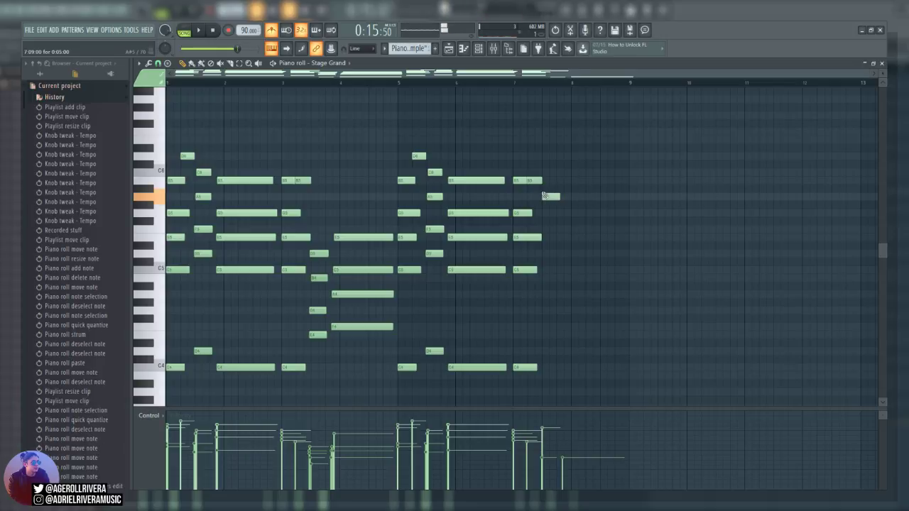
left_click_drag(560, 213, 569, 212)
key("space")
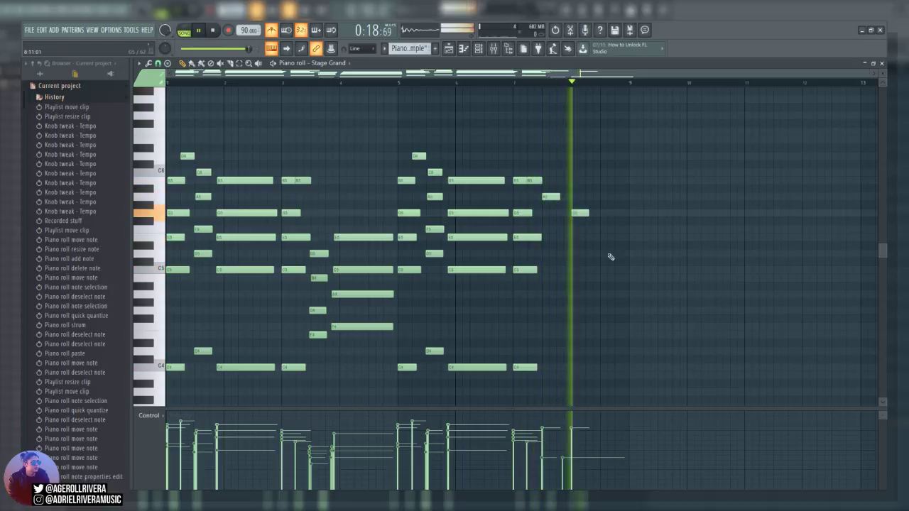
scroll(604, 290, "down", 4)
key("space")
scroll(589, 204, "up", 3)
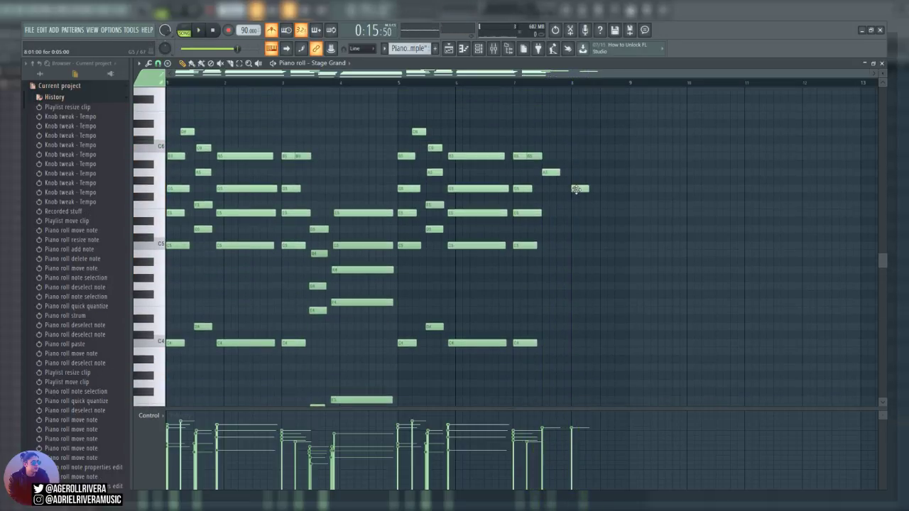
Move the G5 note slightly ahead of bar 8 and play the new ending
key("space")
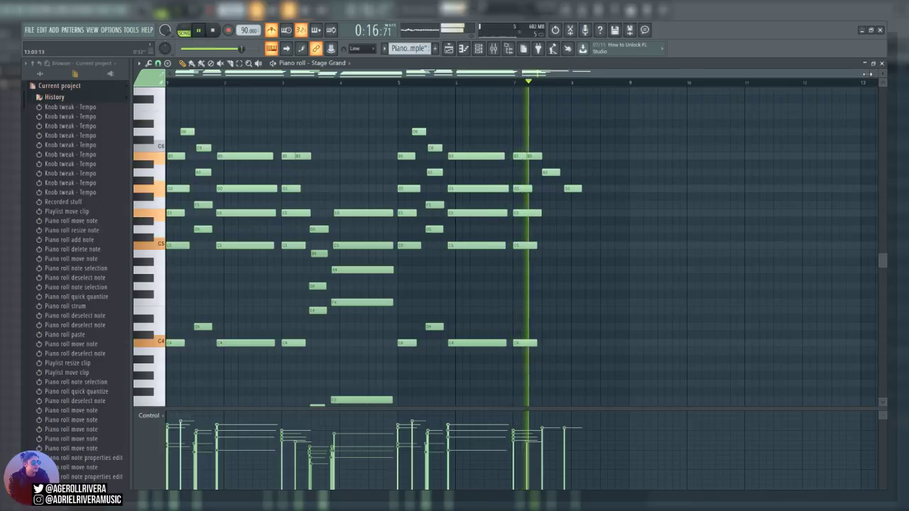
left_click_drag(866, 72, 638, 86)
key("space")
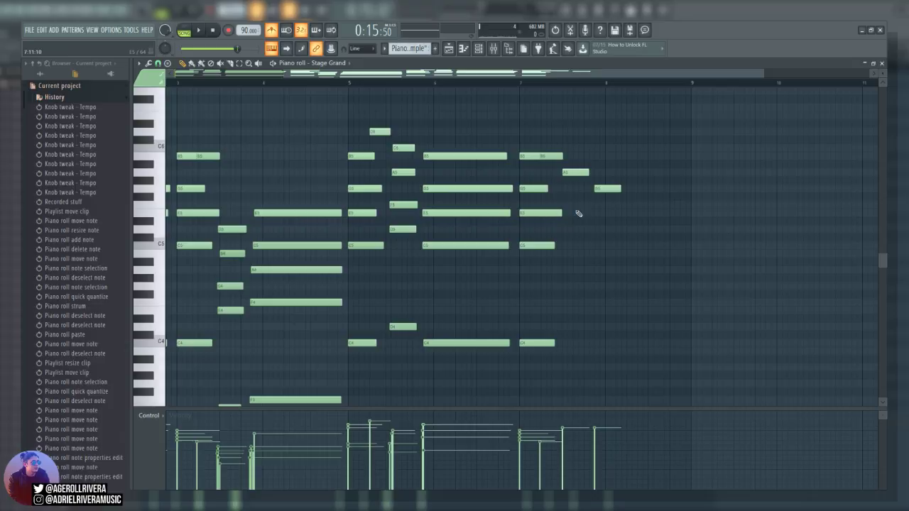
Add an F5 note under the A5, play it, and try it at E5 instead
left_click(577, 205)
key("space")
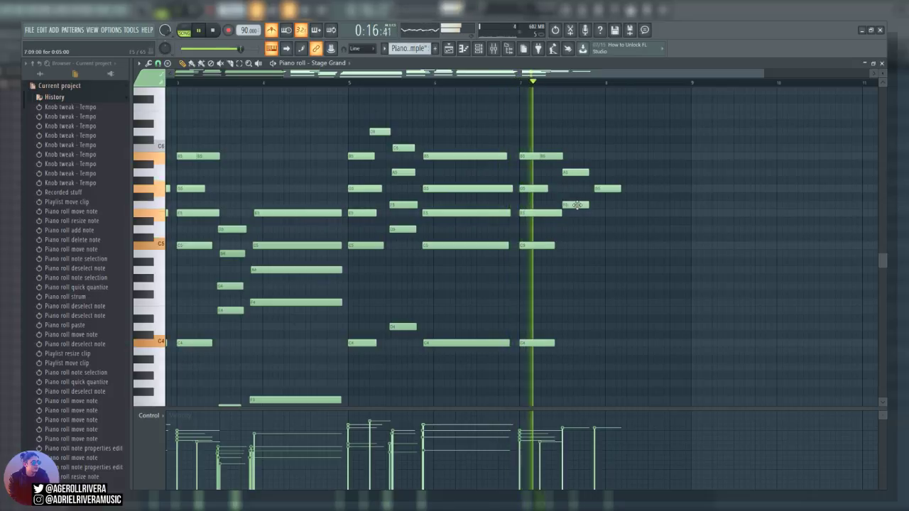
key("space")
left_click_drag(577, 205, 578, 216)
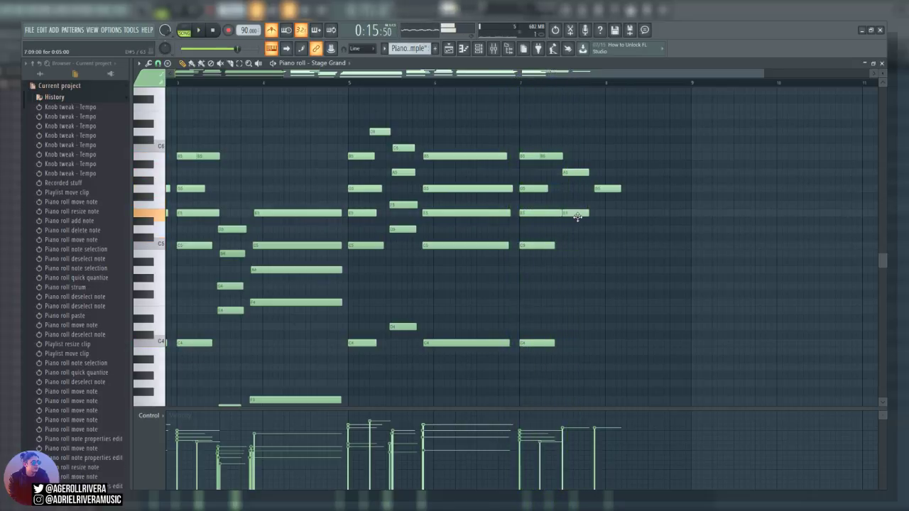
key("space")
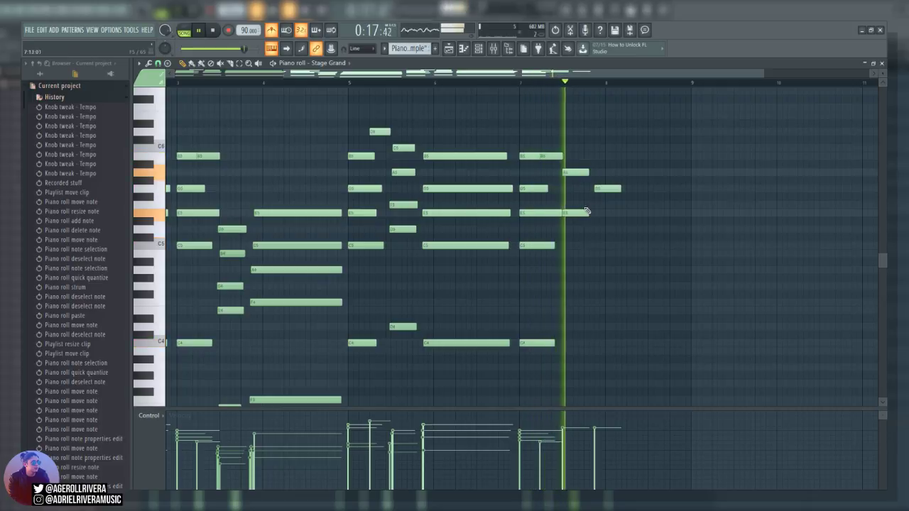
key("space")
Lower the harmony note under the A5 to D#5 and on to D5, playing the chord after each change
left_click(579, 212)
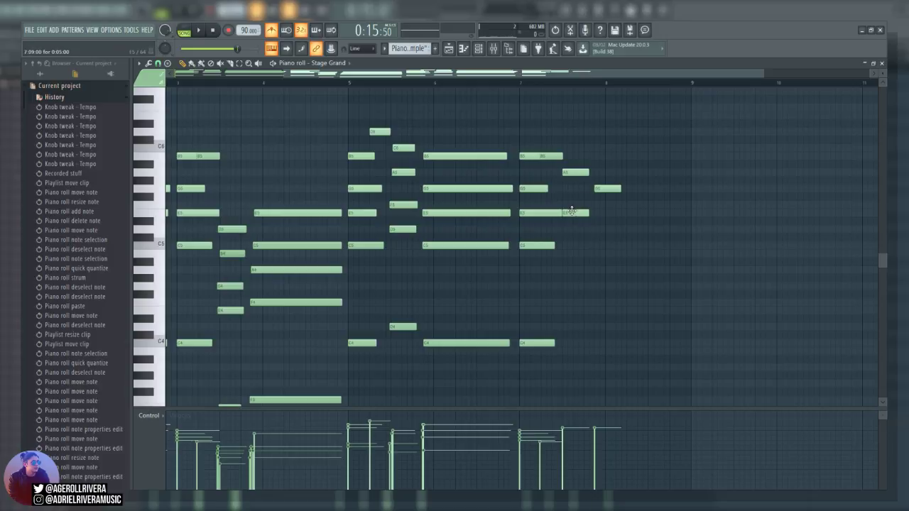
left_click_drag(572, 211, 574, 219)
key("space")
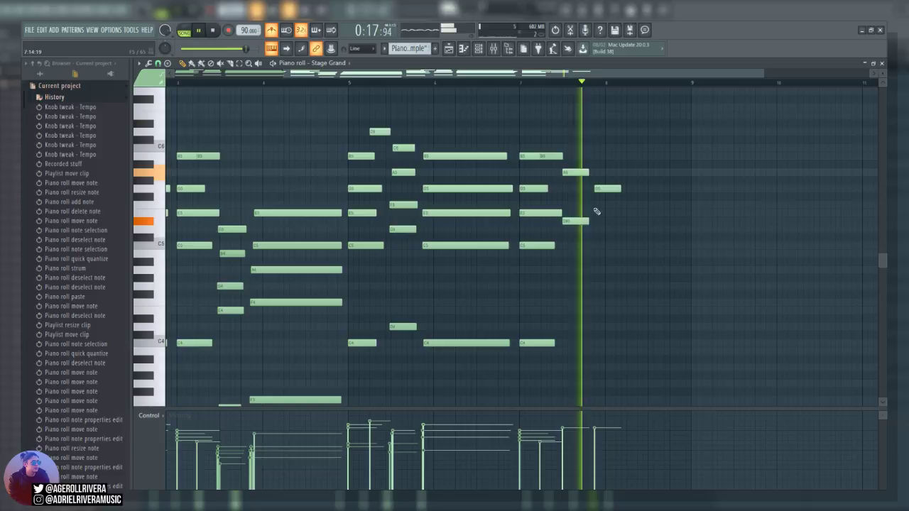
key("space")
left_click_drag(582, 220, 578, 227)
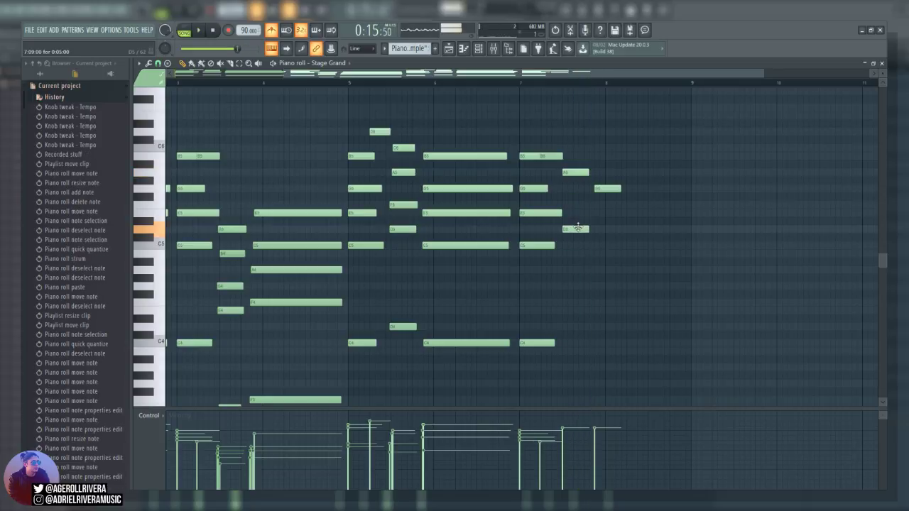
key("space")
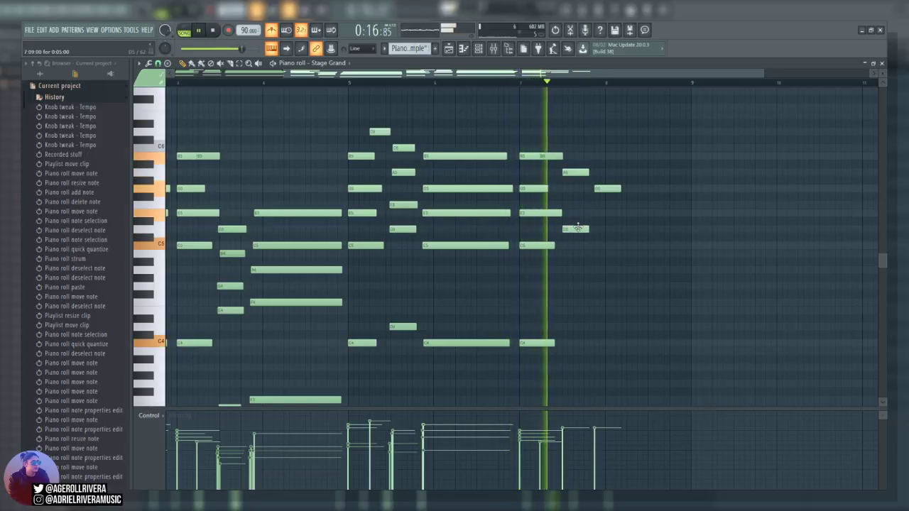
key("space")
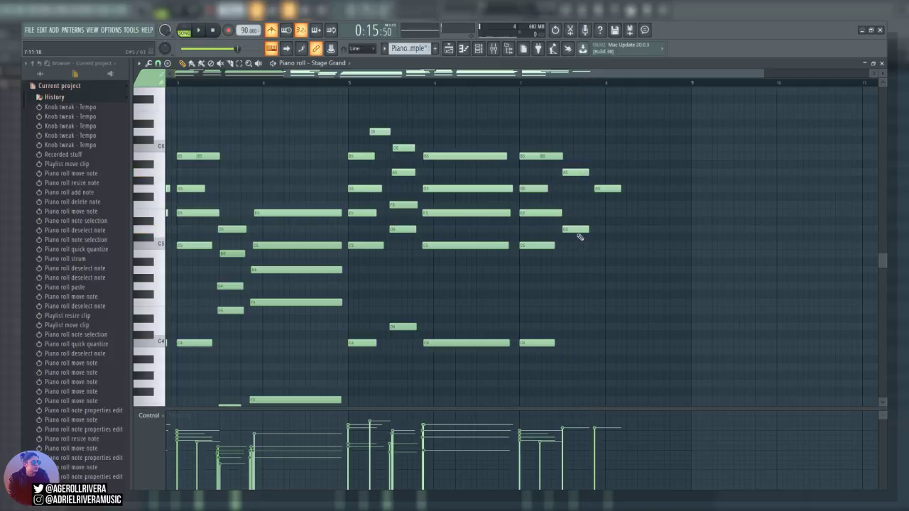
Add an F5 note between the D5 and A5, play the chord, and try the note at F#5
left_click_drag(581, 254, 561, 209)
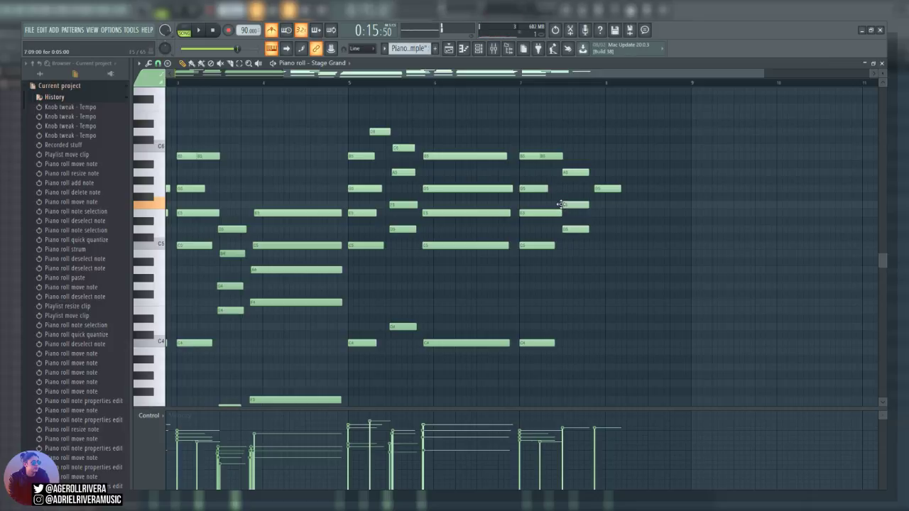
left_click_drag(560, 203, 560, 205)
key("space")
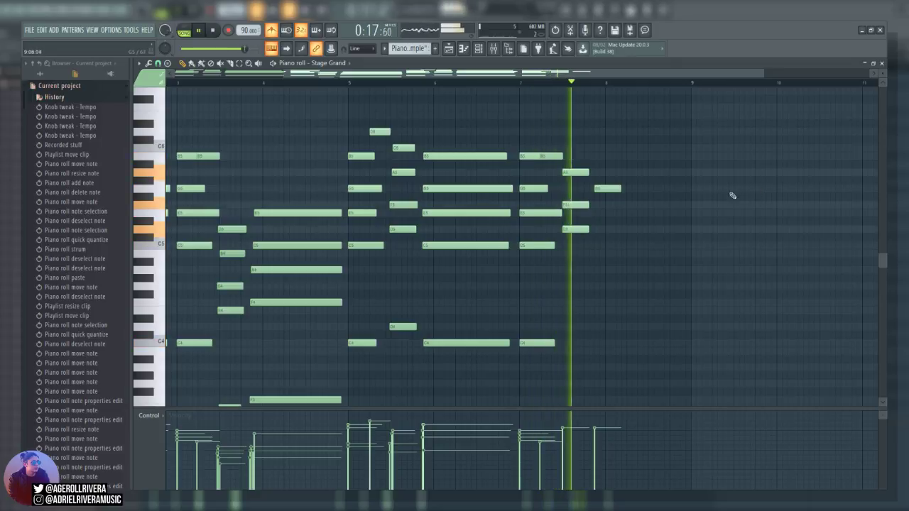
key("space")
left_click_drag(577, 206, 580, 195)
key("space")
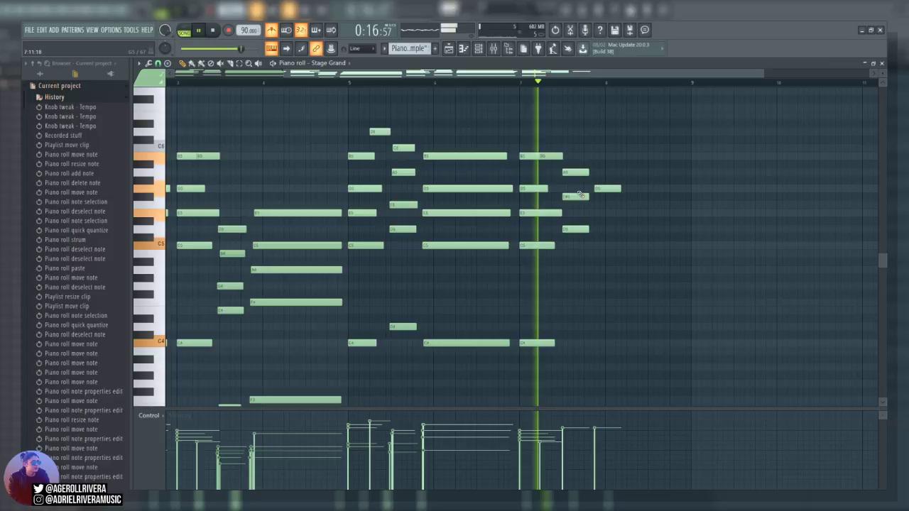
key("space")
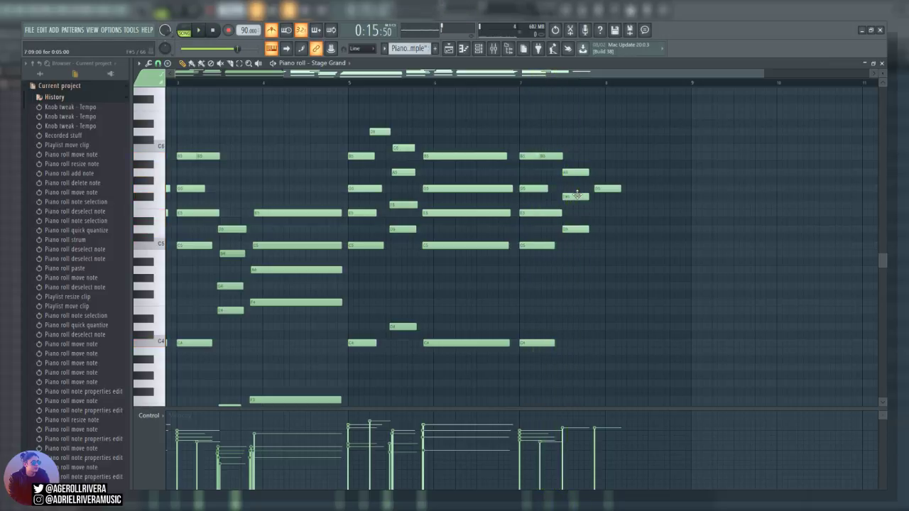
Try the F#5 note more than an octave lower, play it, and delete it
left_click_drag(577, 196, 586, 331)
key("space")
key("space")
right_click(587, 330)
Delete the remaining trial notes D5, A5 and G5 after the bar 7 chord
scroll(603, 334, "down", 2)
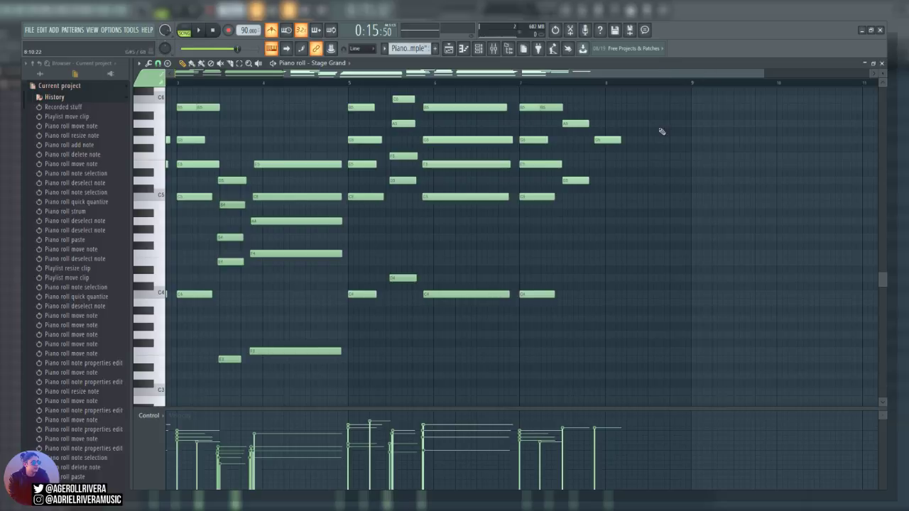
scroll(616, 159, "up", 3)
scroll(604, 181, "down", 3)
scroll(603, 180, "up", 3)
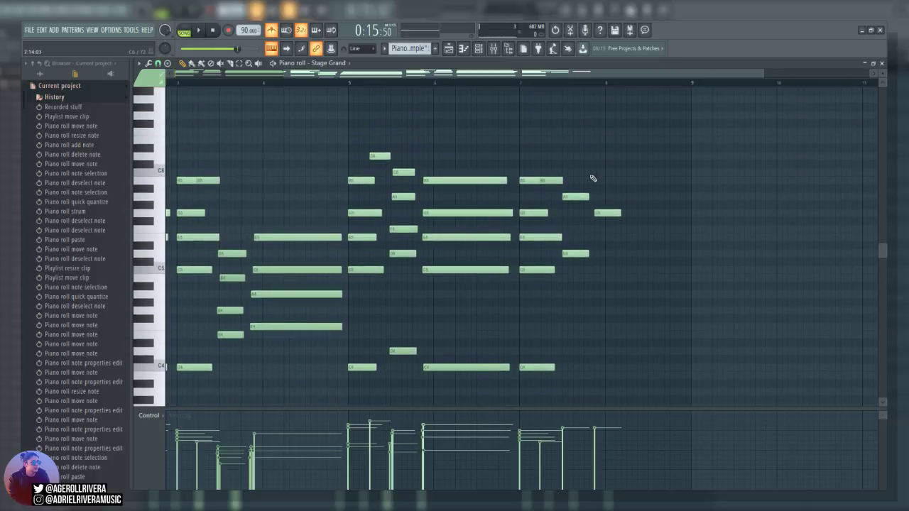
right_click(577, 254)
right_click(611, 214)
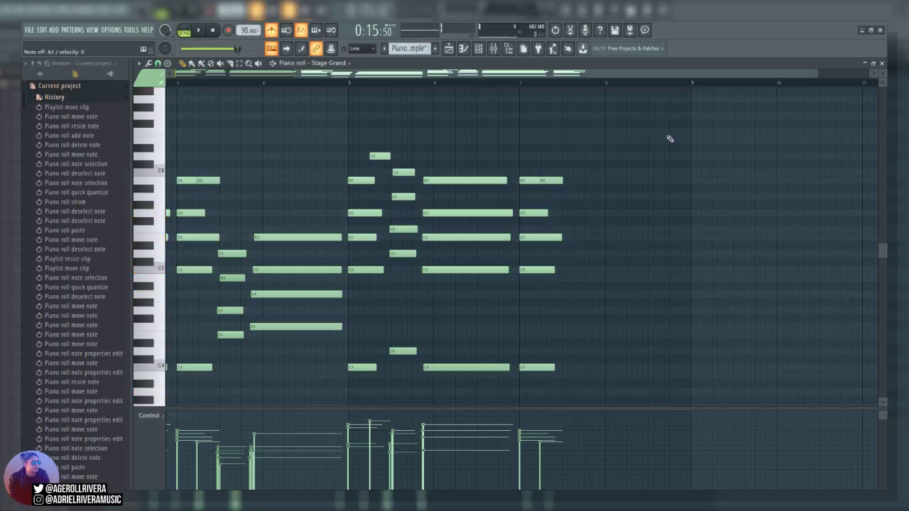
Show the playlist and create a new pattern named Piano 2
left_click(453, 52)
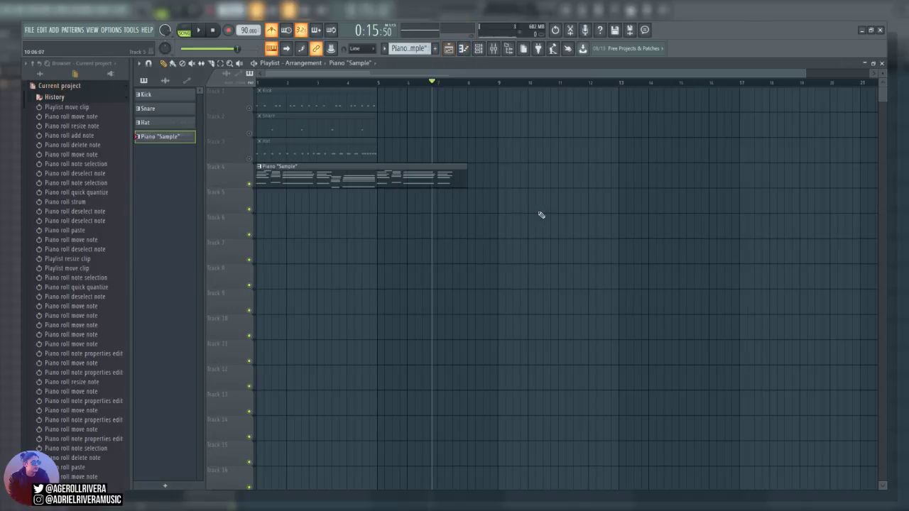
left_click(437, 48)
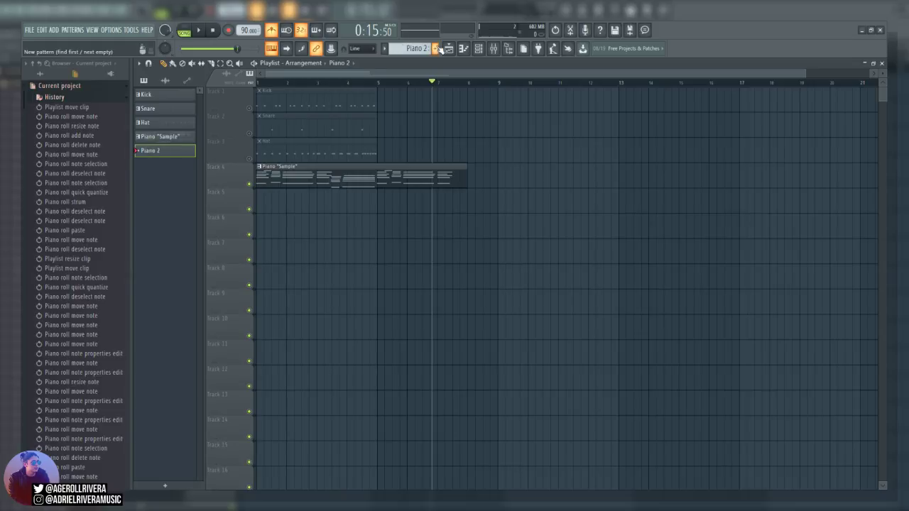
left_click(281, 179)
left_click(294, 200)
right_click(316, 204)
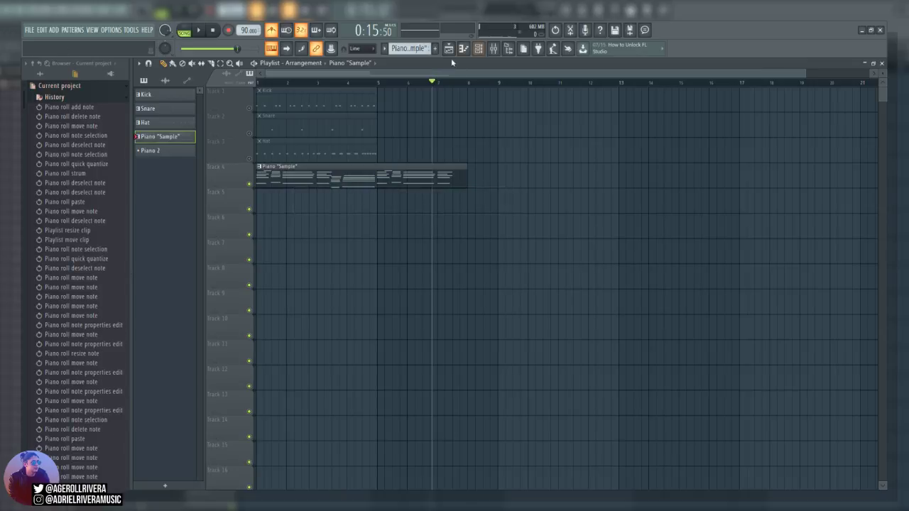
Place a Piano 2 clip at the start of track 5 and mute the Piano "Sample" track
left_click_drag(150, 151, 266, 196)
left_click(250, 185)
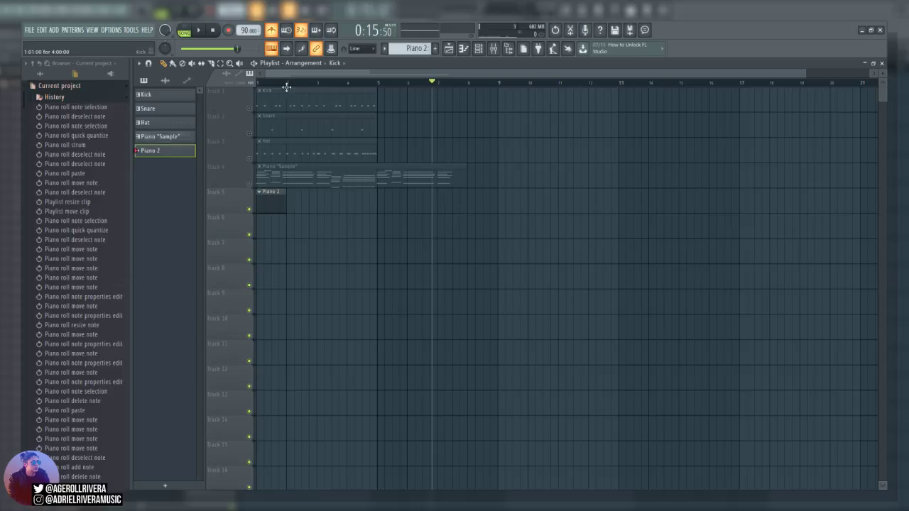
key("space")
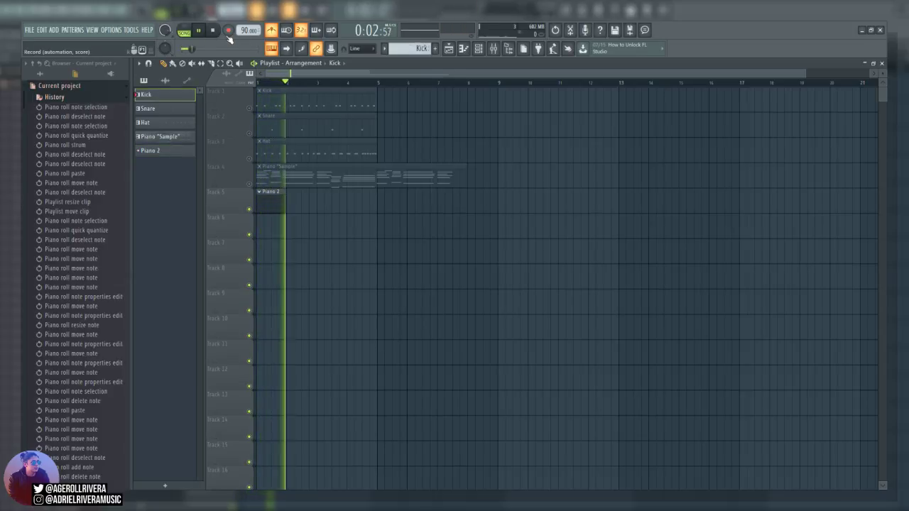
key("space")
Extend the Piano 2 clip to four bars and record a piano take from the start with recording armed
left_click_drag(287, 210, 373, 207)
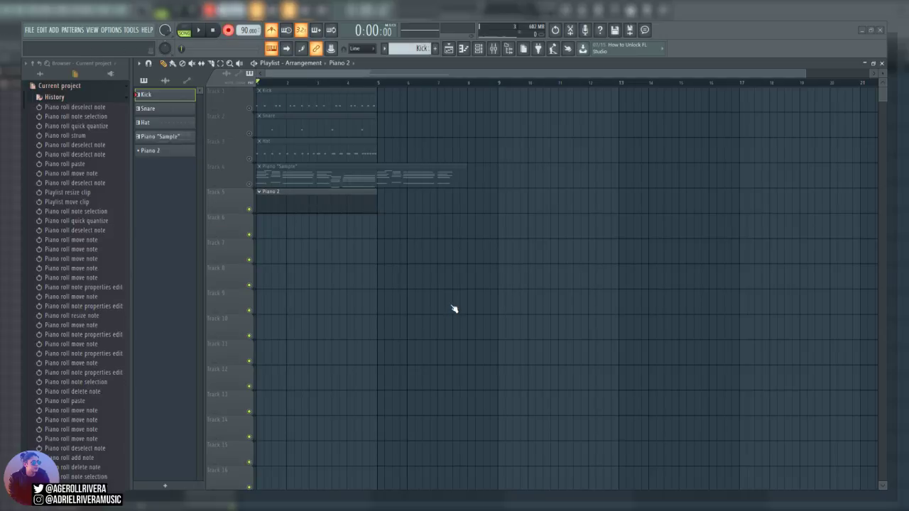
left_click(199, 31)
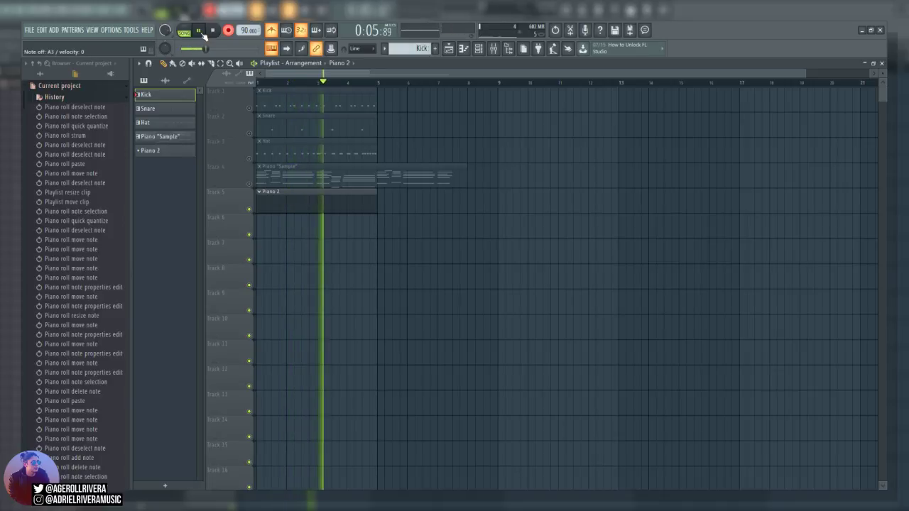
left_click(212, 32)
Open the piano take recorded in the Kick pattern's Stage Grand channel in the piano roll and select all its notes
double_click(341, 223)
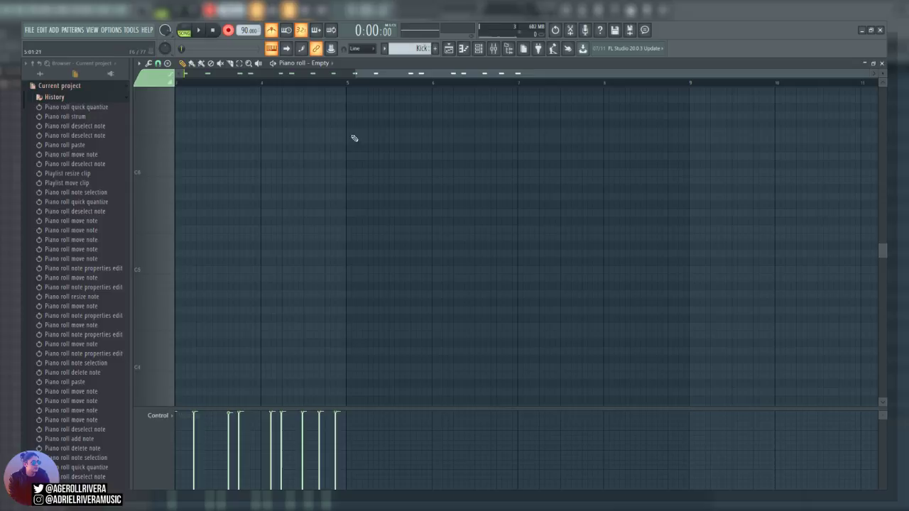
left_click(453, 50)
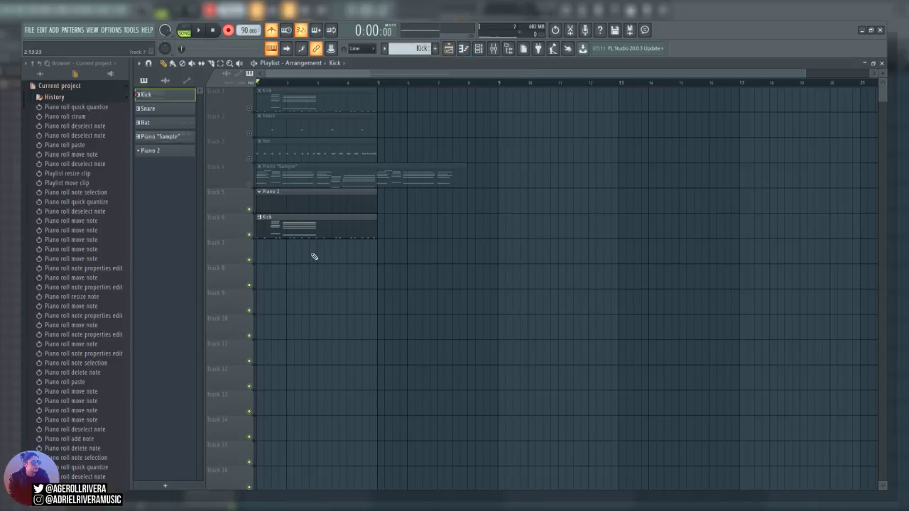
right_click(306, 203)
double_click(315, 228)
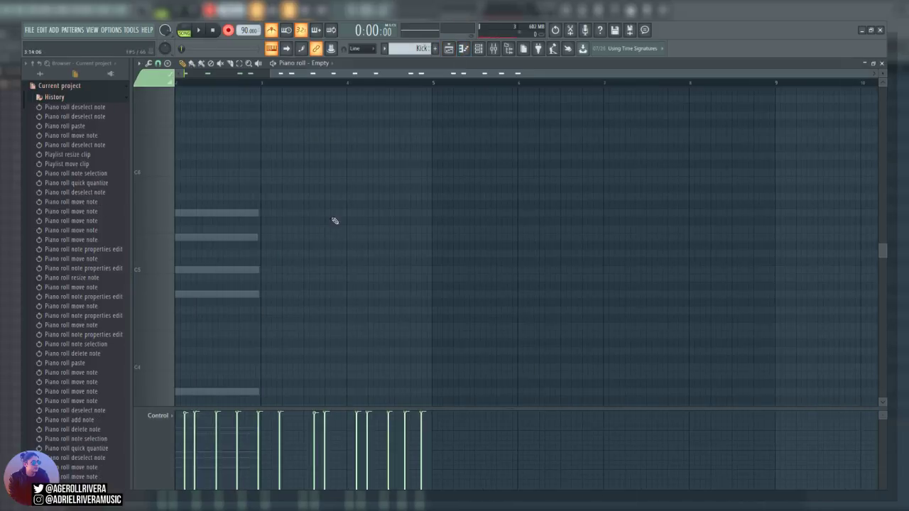
key("F6")
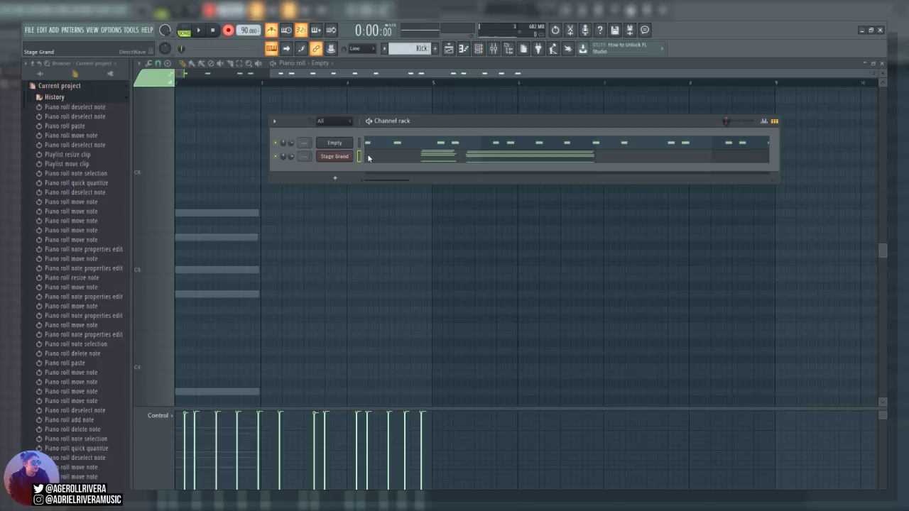
left_click(368, 158)
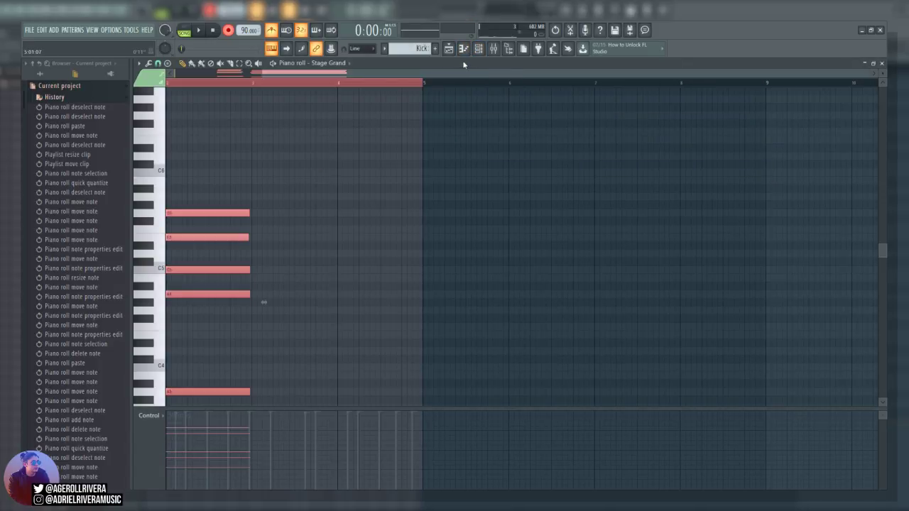
Cut the selected notes from the Kick pattern's Stage Grand channel and delete the Piano 2 clip from track 5 of the playlist
key("Delete")
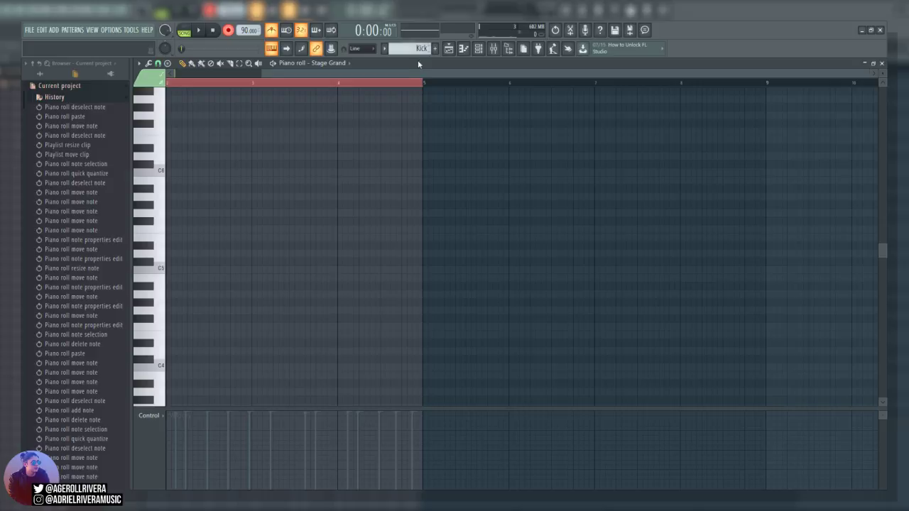
left_click(449, 49)
right_click(328, 224)
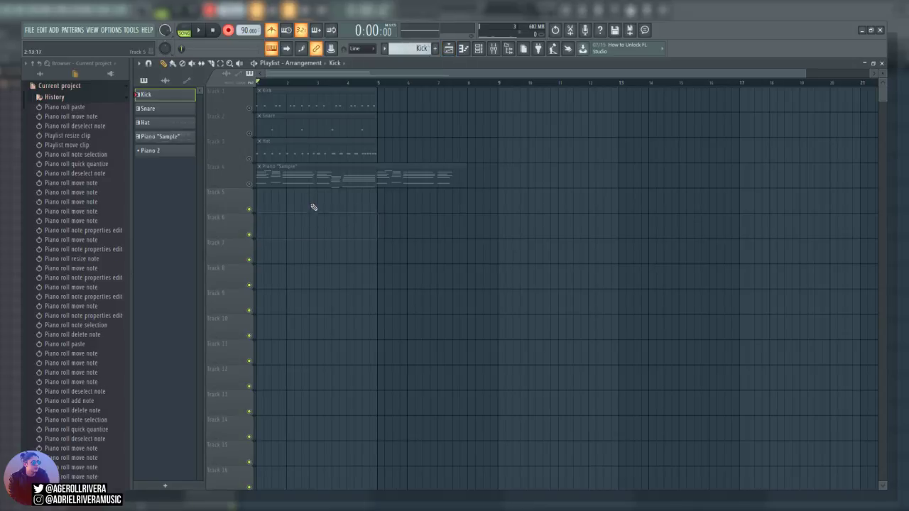
Paste the cut notes into the Piano "Sample" pattern, move them to the end of bars 7 and 8, and play the pattern
double_click(310, 177)
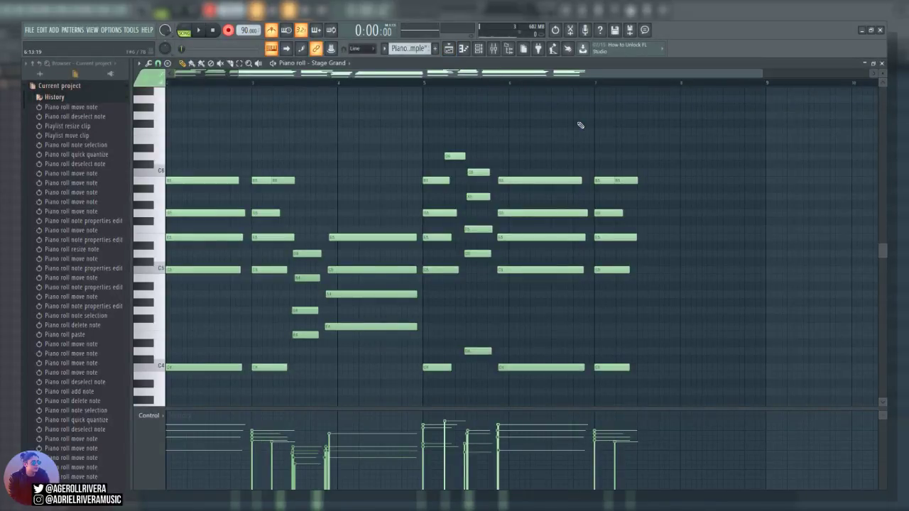
key("ctrl+v")
left_click_drag(267, 206, 697, 215)
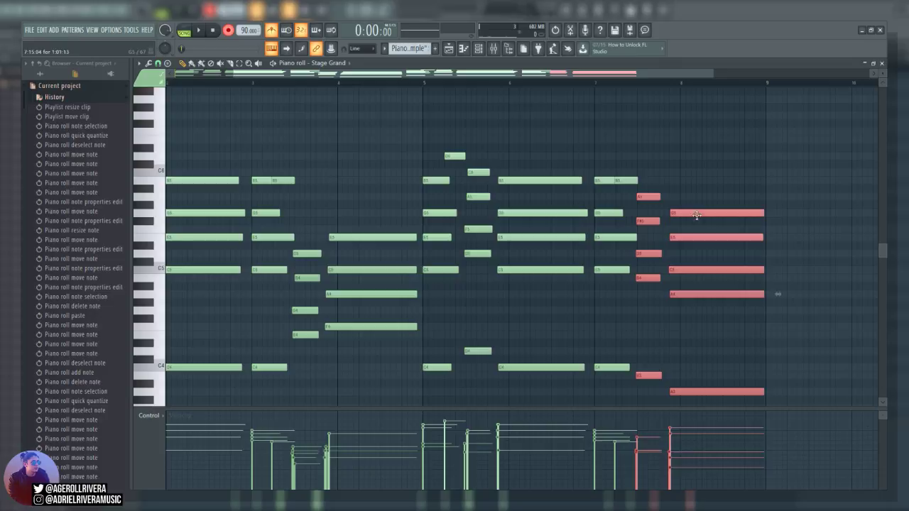
key("space")
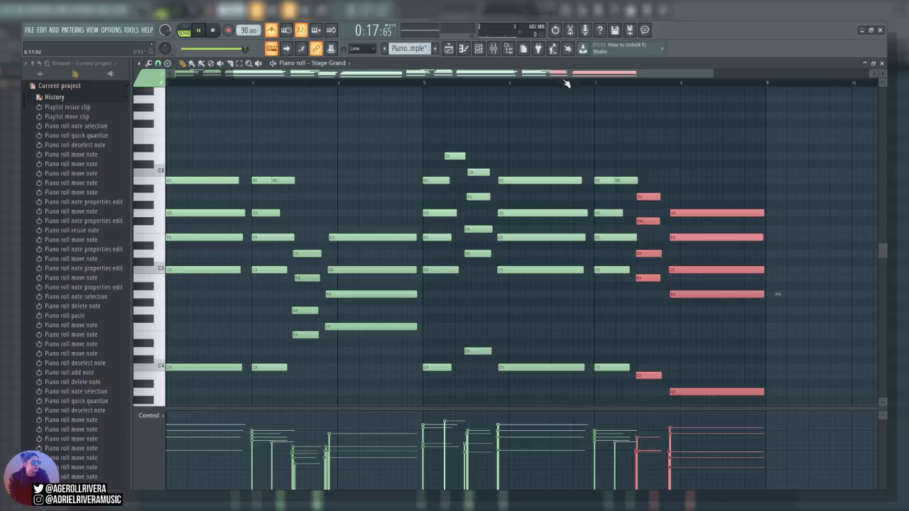
left_click(187, 31)
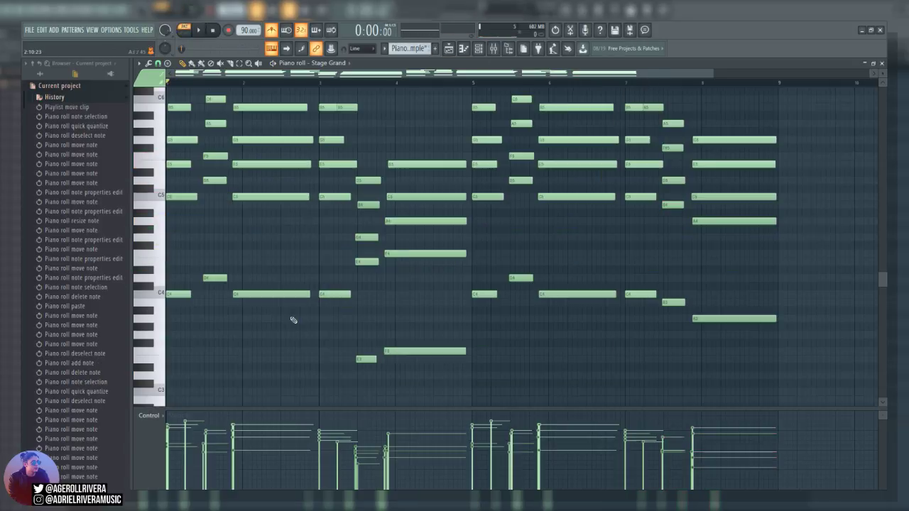
key("space")
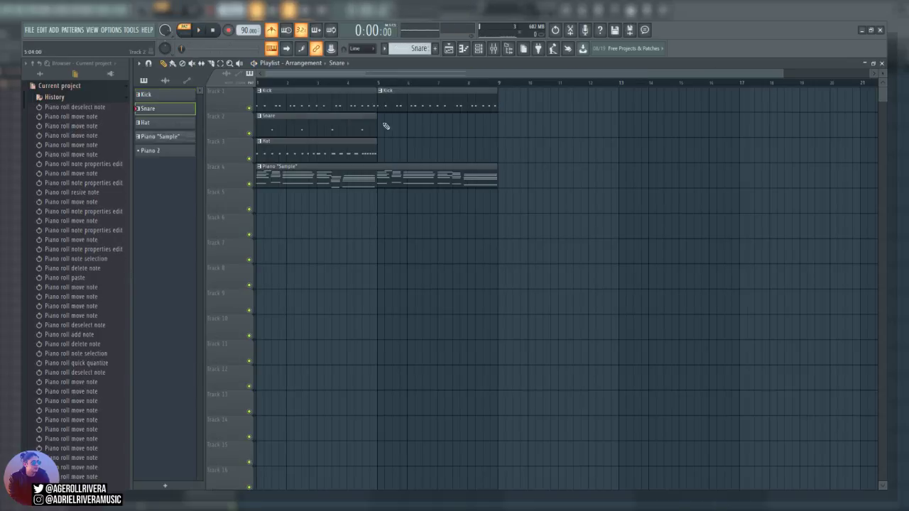
Add second Snare and Hat clips at bar 5 on tracks 2 and 3 and play the arrangement
left_click(383, 124)
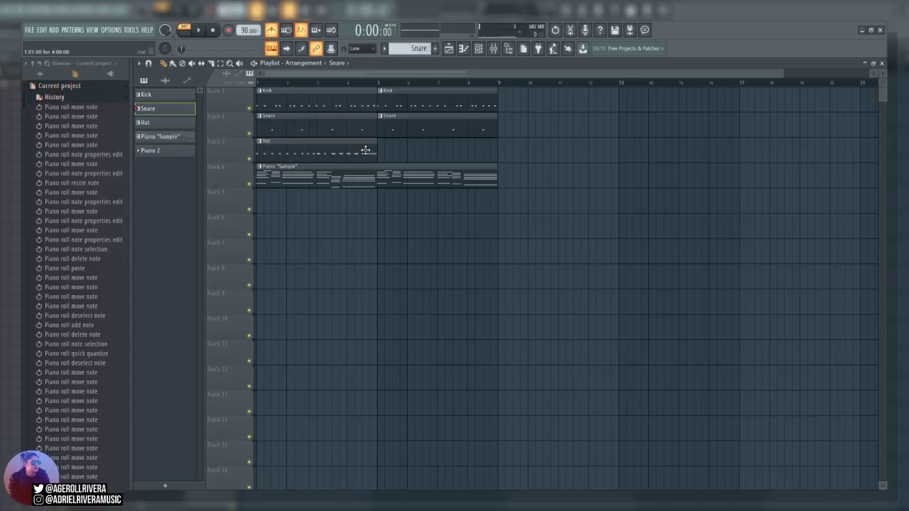
left_click(366, 150)
left_click(387, 150)
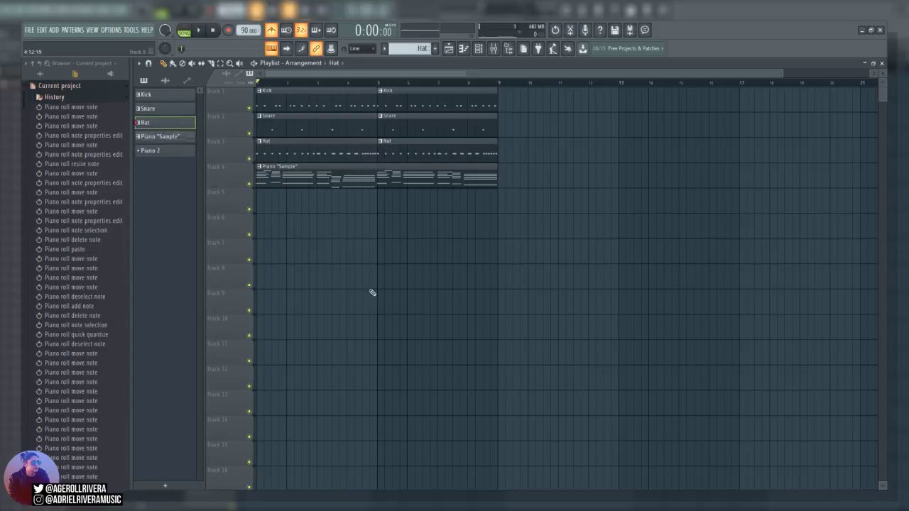
key("space")
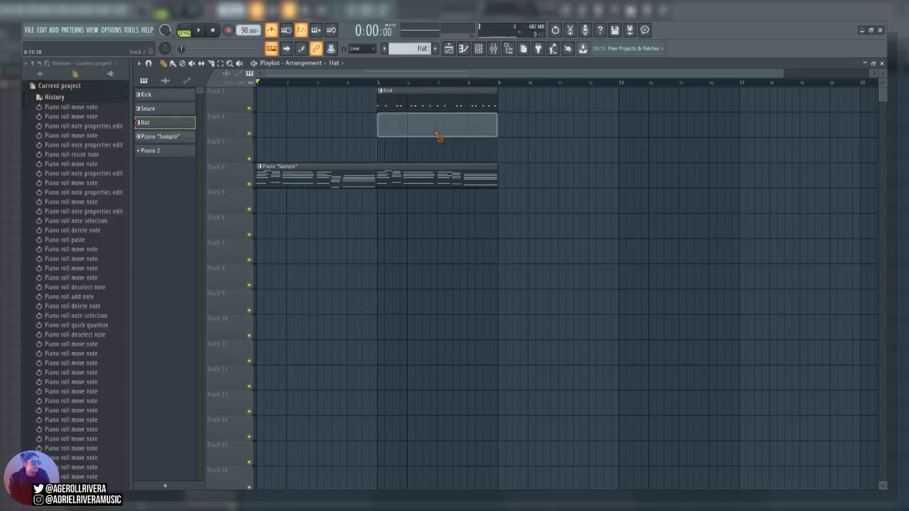
Clear the Kick, Snare and Hat clips from tracks 1 to 3 and play the Piano "Sample" clip alone
right_click(439, 101)
key("space")
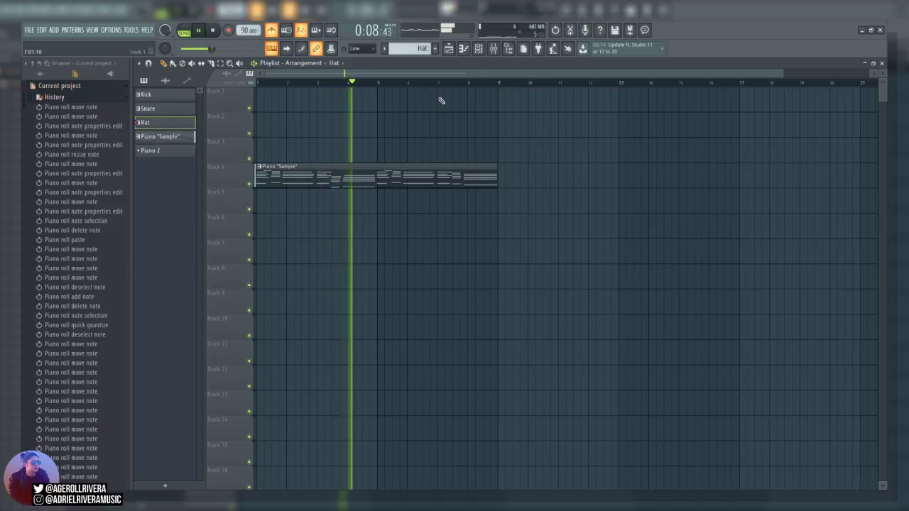
Open the Empty channel's FPC from the channel rack and try out drum hits over the playing piano
key("F6")
left_click(348, 143)
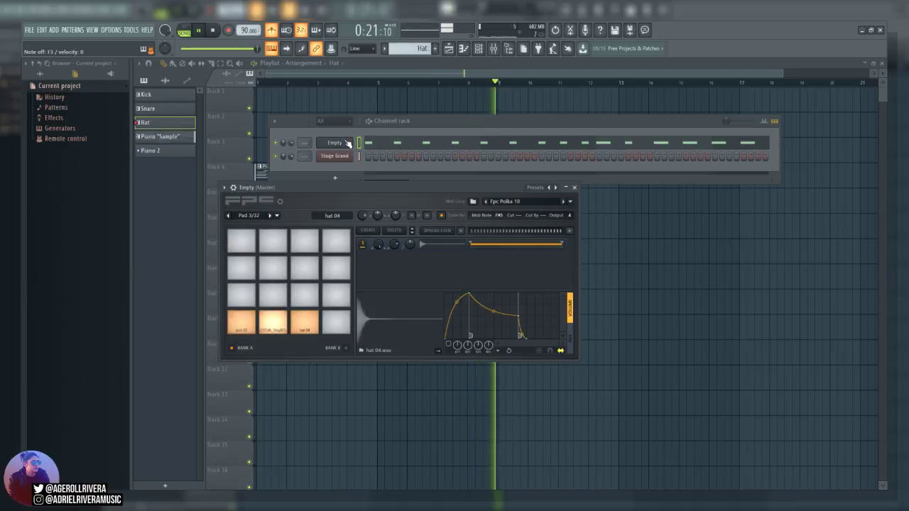
key("space")
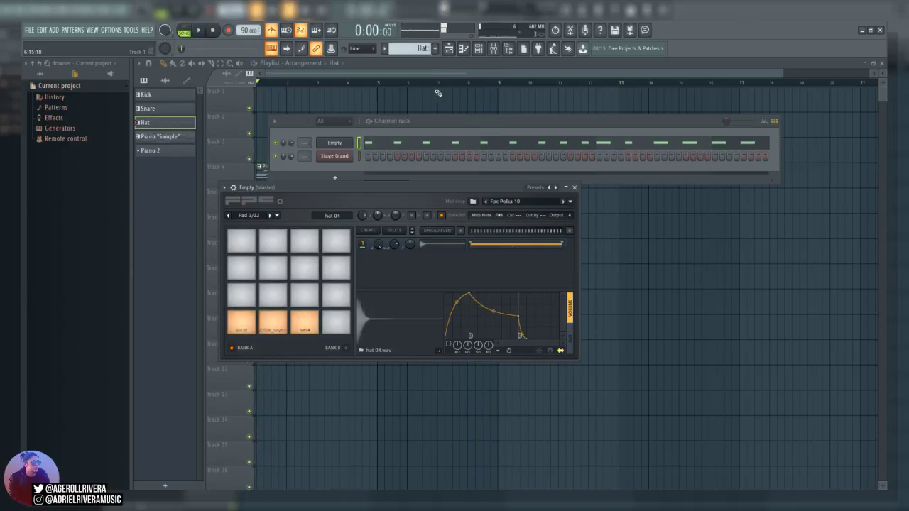
left_click(438, 66)
left_click(332, 190)
double_click(332, 190)
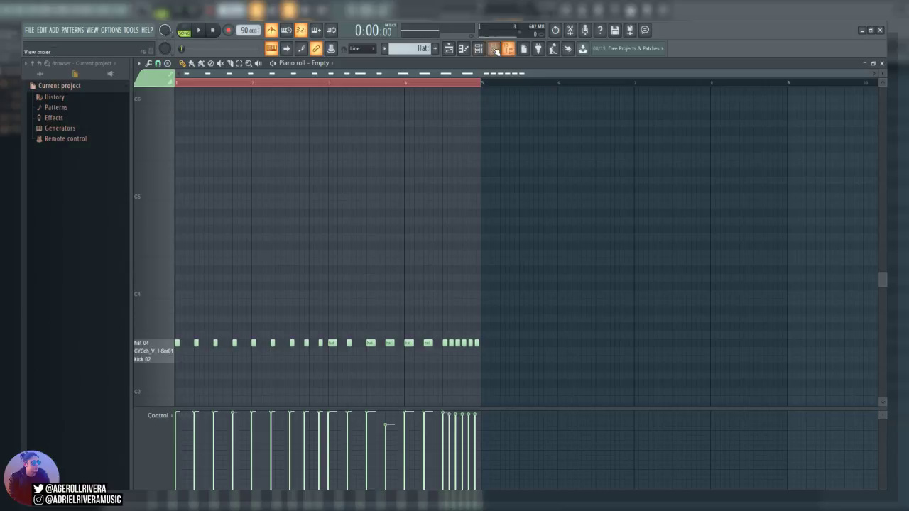
left_click(450, 50)
right_click(411, 211)
Quantize all notes of the Piano "Sample" pattern in the piano roll, deselect them and play back the result
double_click(350, 178)
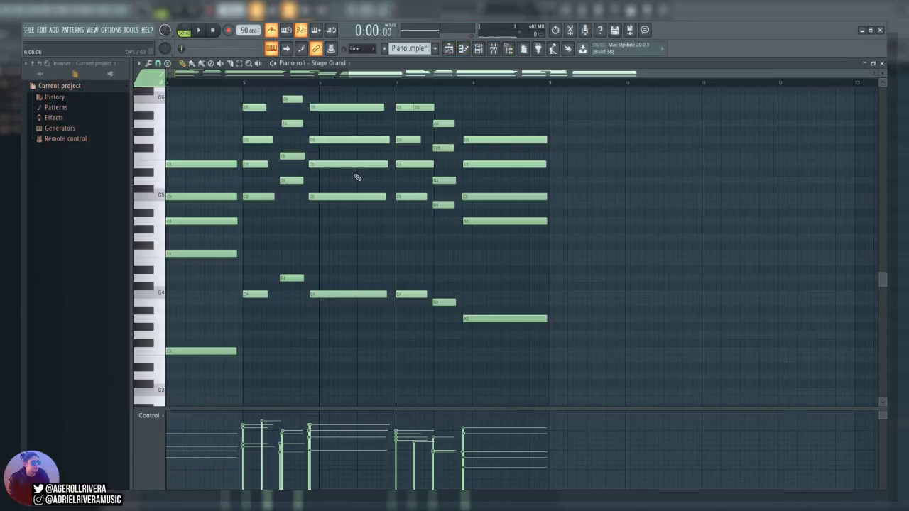
left_click_drag(479, 75, 275, 85)
scroll(339, 258, "up", 5)
key("ctrl+a")
scroll(351, 273, "down", 4)
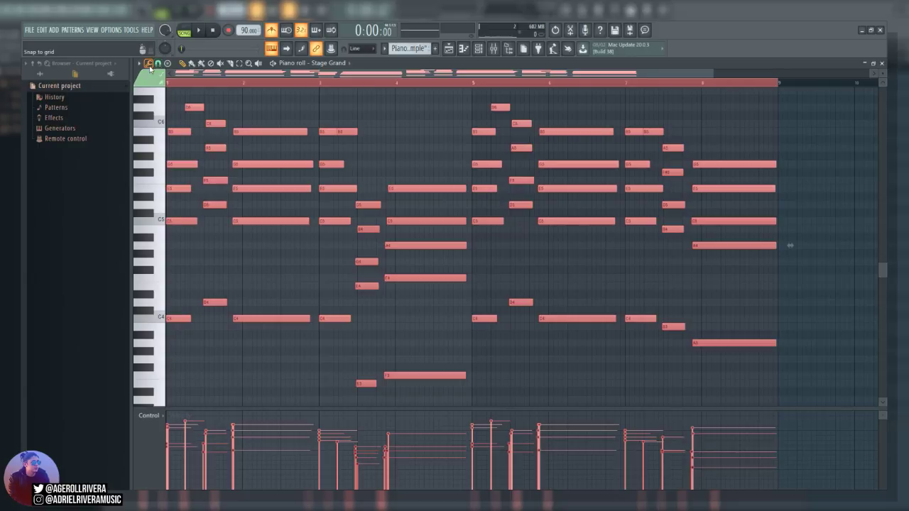
key("ctrl+q")
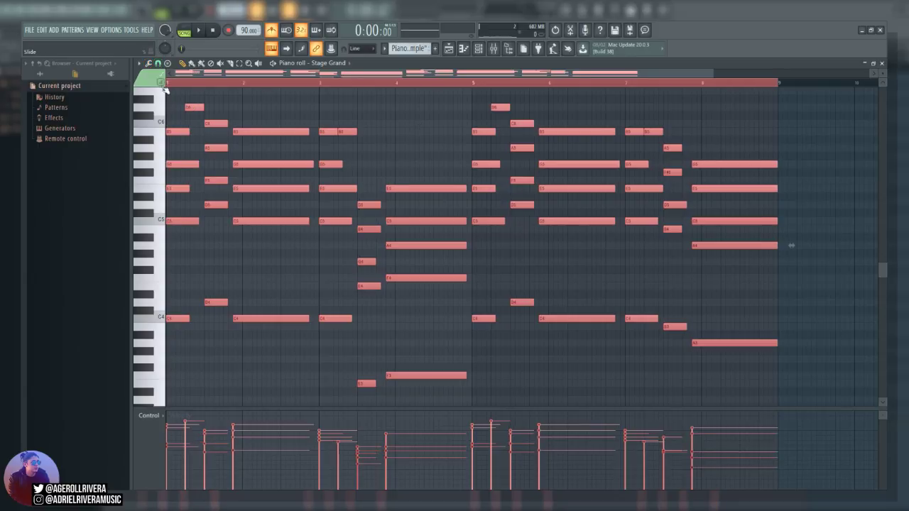
key("ctrl+d")
key("space")
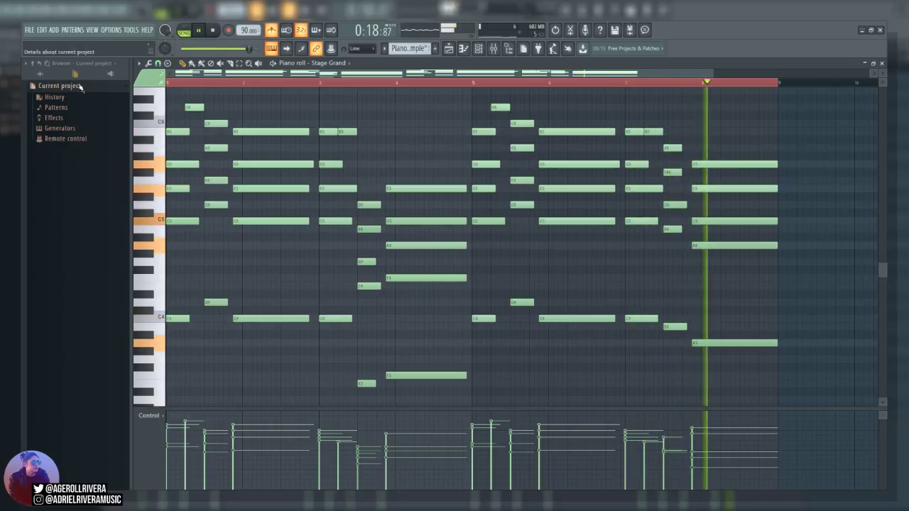
key("space")
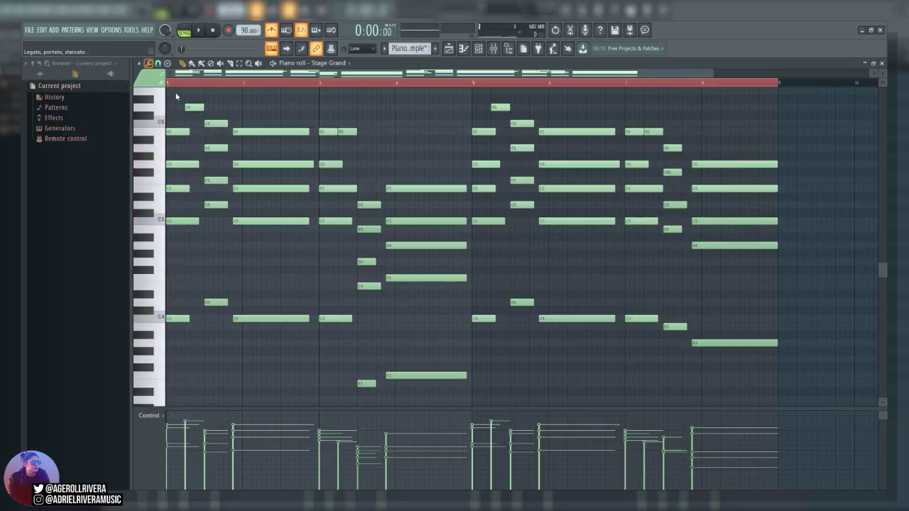
Apply a slight strum to all notes of the Piano "Sample" pattern and listen to it
key("ctrl+a")
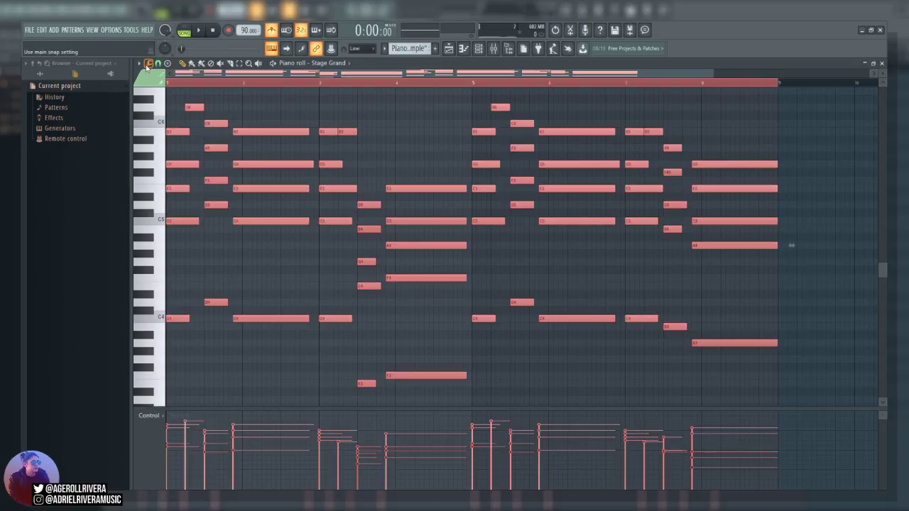
left_click(159, 177)
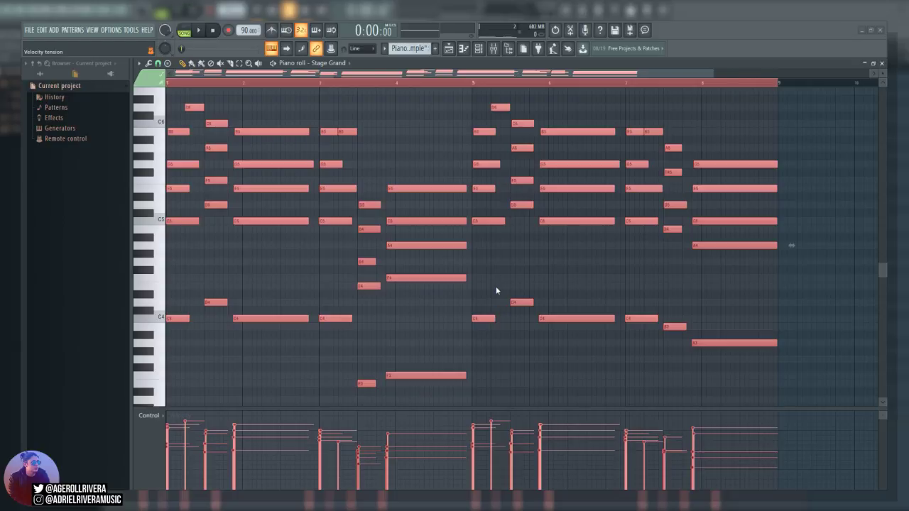
key("space")
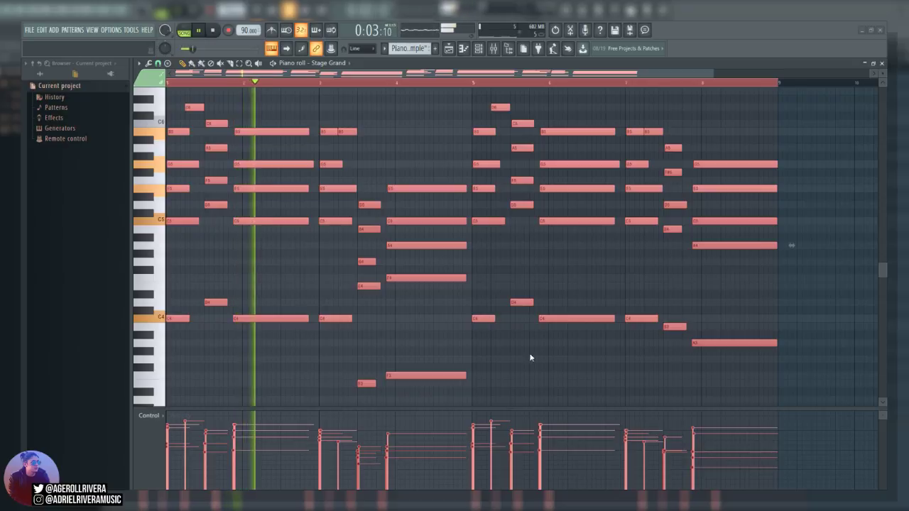
key("space")
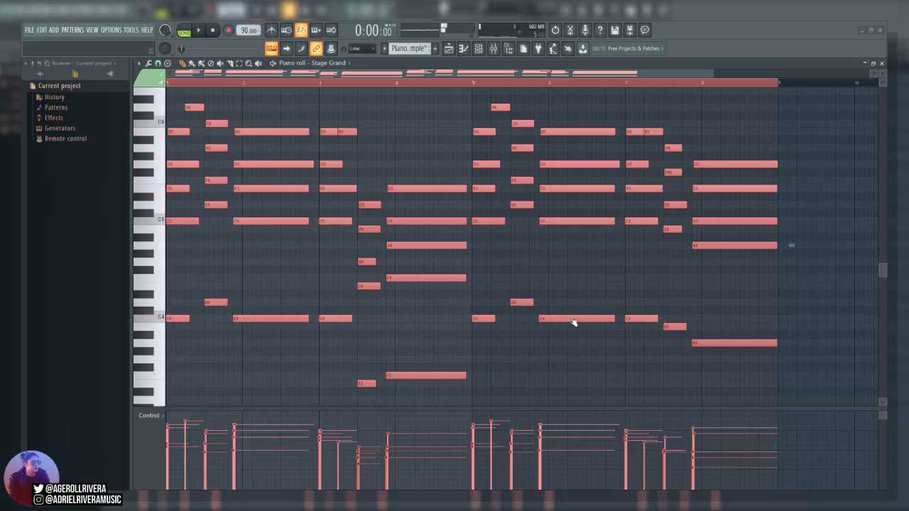
Play the strummed piano from the playlist and open the FPC drum channel to rehearse a beat over it
left_click(449, 47)
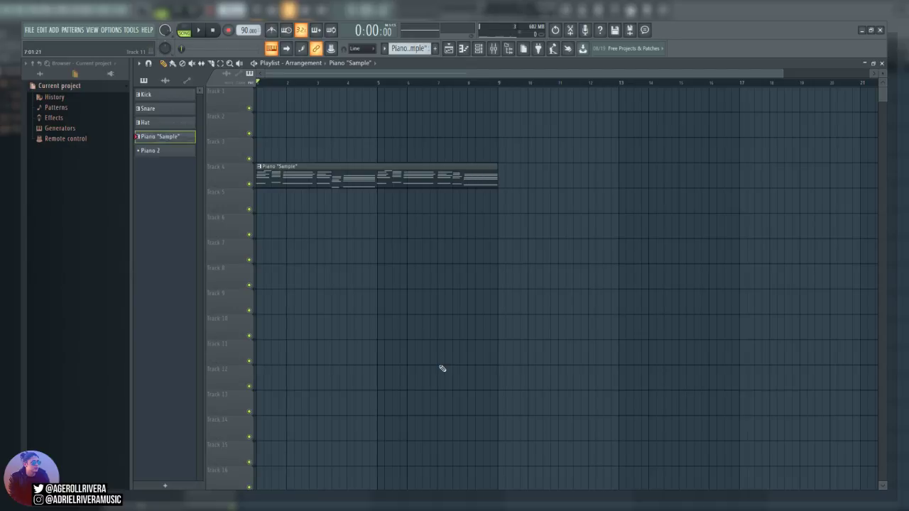
key("space")
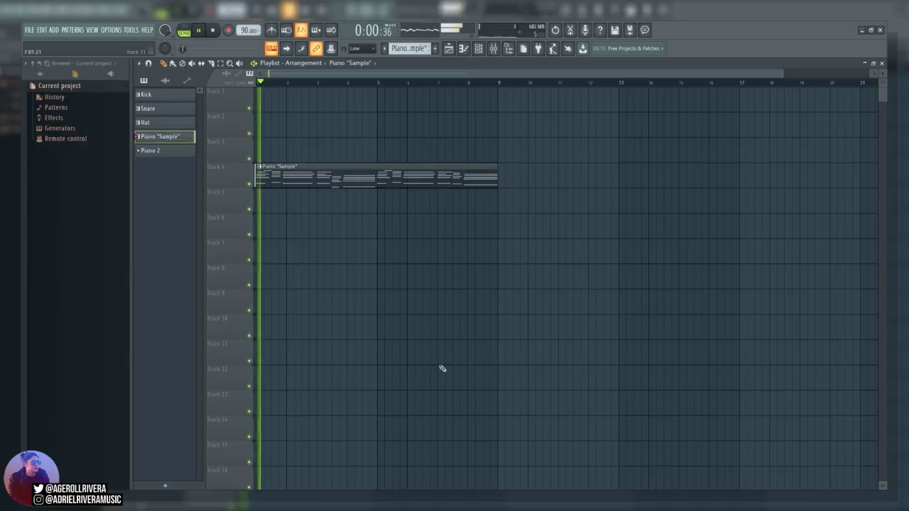
left_click(463, 48)
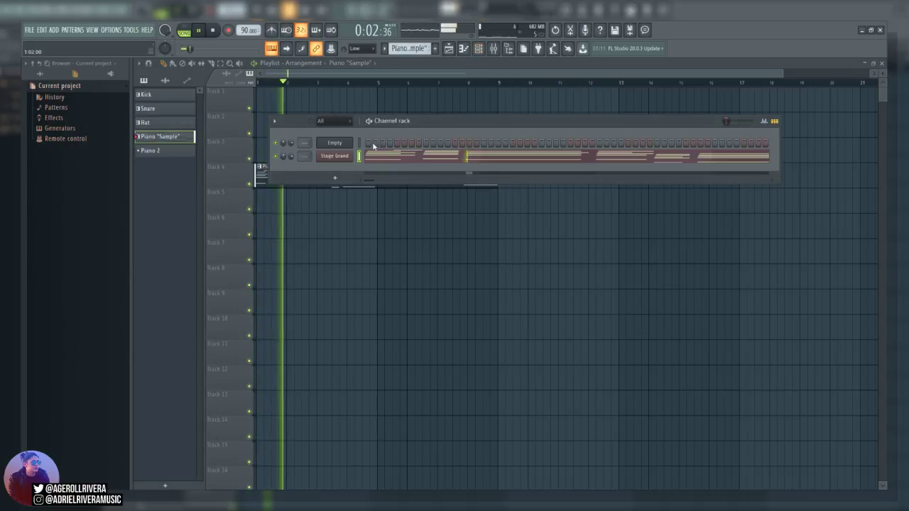
left_click(341, 142)
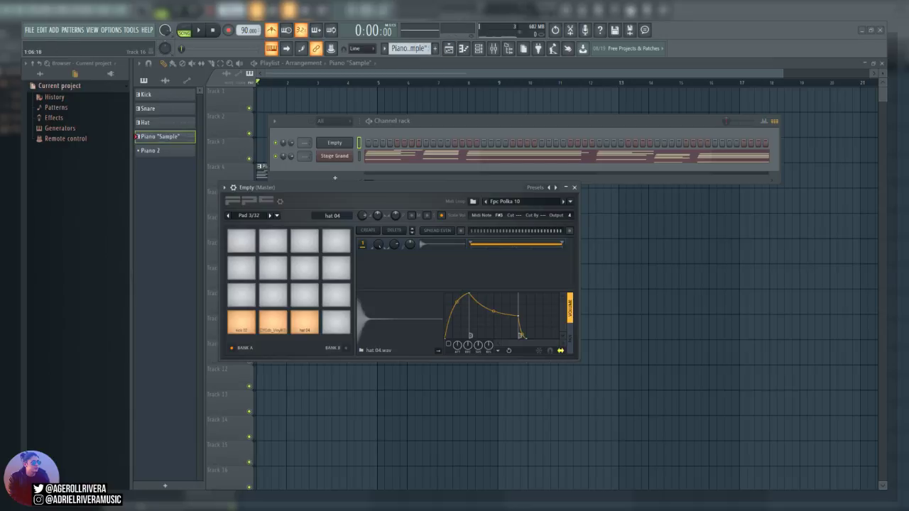
Select the Kick pattern, rename it YES DRUMS and delete its existing kick notes in the piano roll
left_click(442, 51)
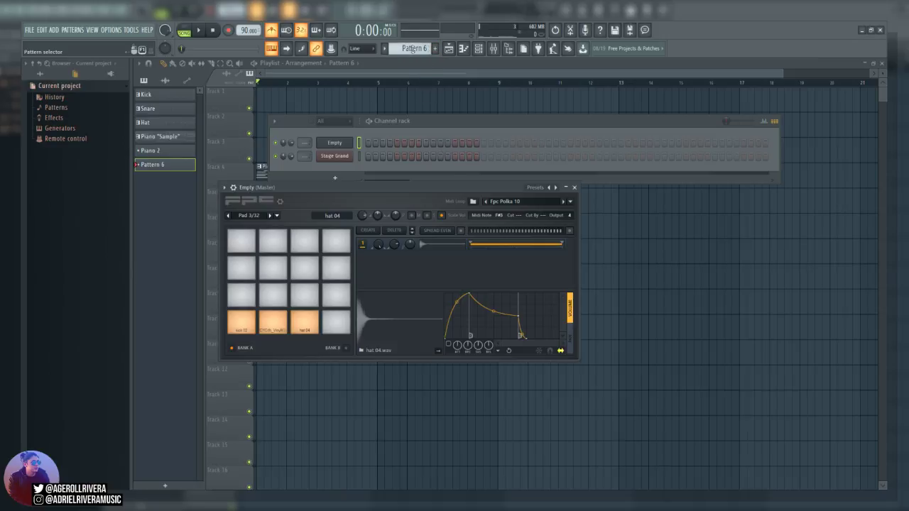
left_click_drag(417, 50, 417, 63)
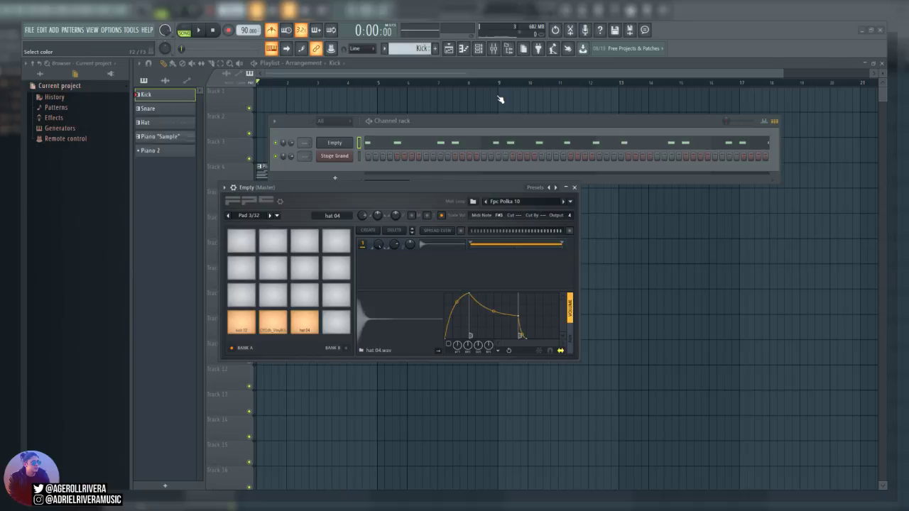
left_click(358, 144)
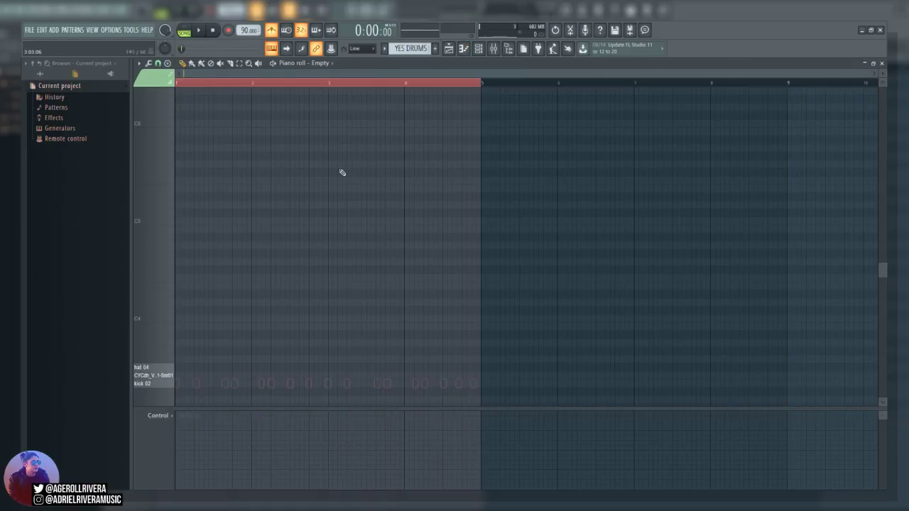
Place a YES DRUMS clip across the first eight bars of track 1 and record a kick and snare take over the piano
left_click(449, 49)
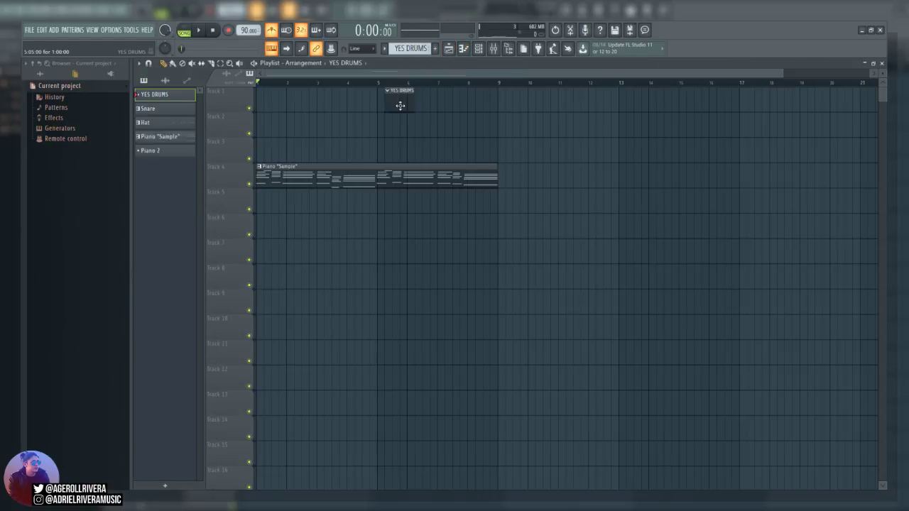
left_click_drag(285, 96, 493, 126)
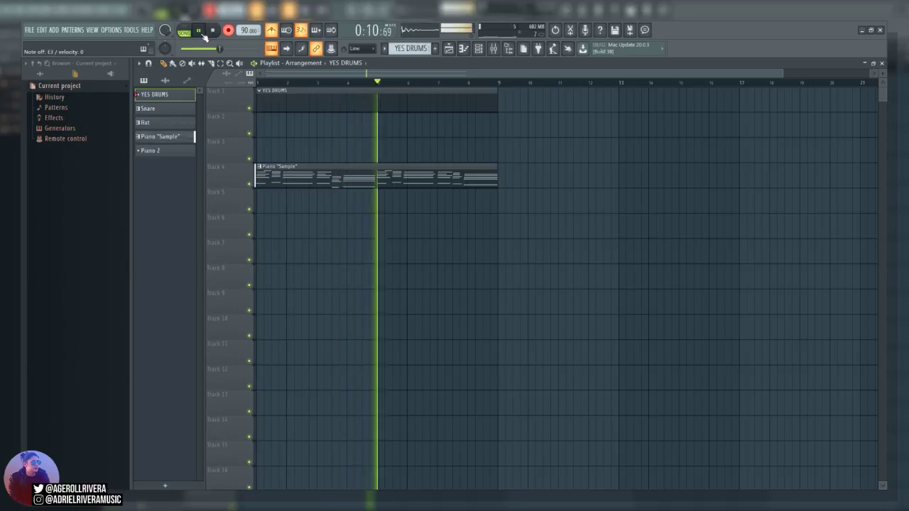
key("space")
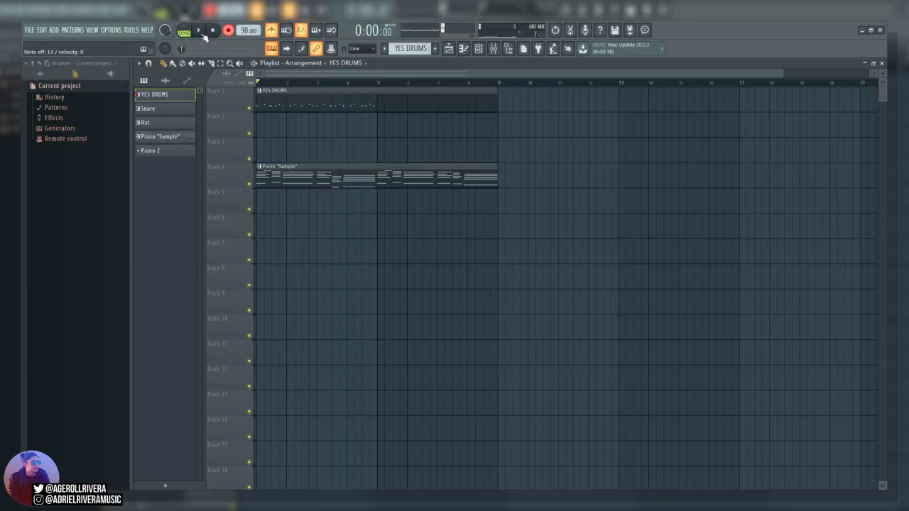
Inspect the recorded YES DRUMS notes in the piano roll and shorten the clip to four bars in the playlist
double_click(360, 100)
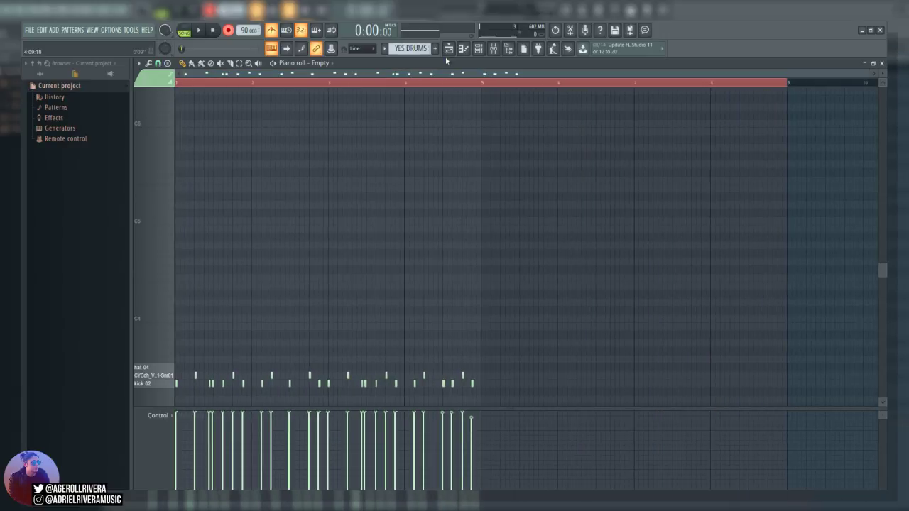
key("F5")
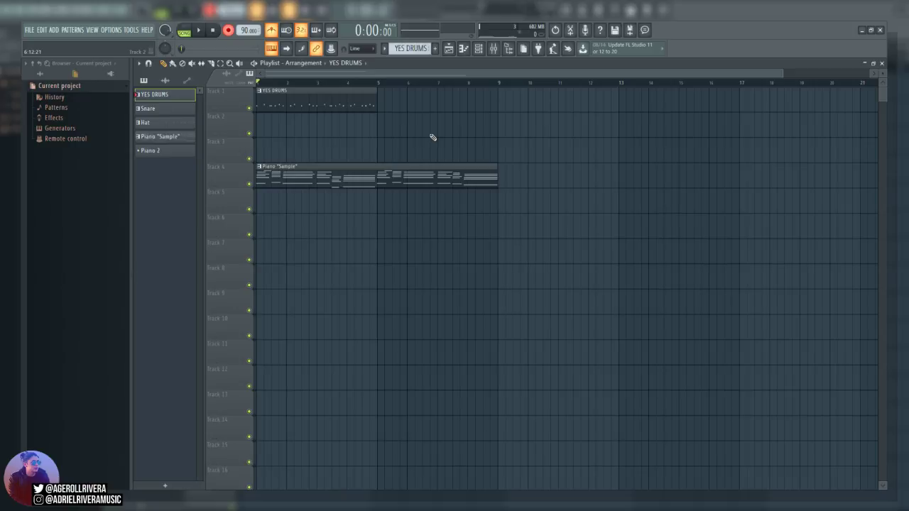
Place a second YES DRUMS clip at bar 5 of track 1 and lengthen the two closely spaced kicks in bar 3 of the pattern
left_click(390, 107)
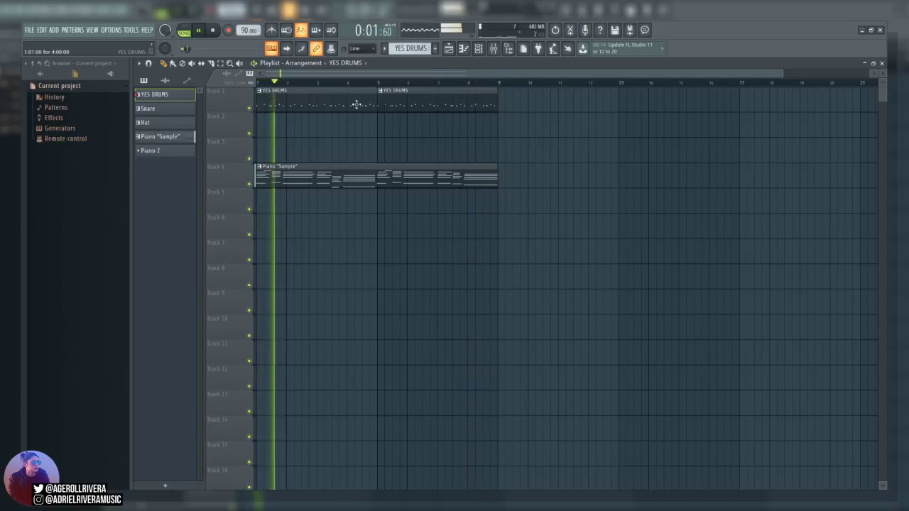
double_click(331, 107)
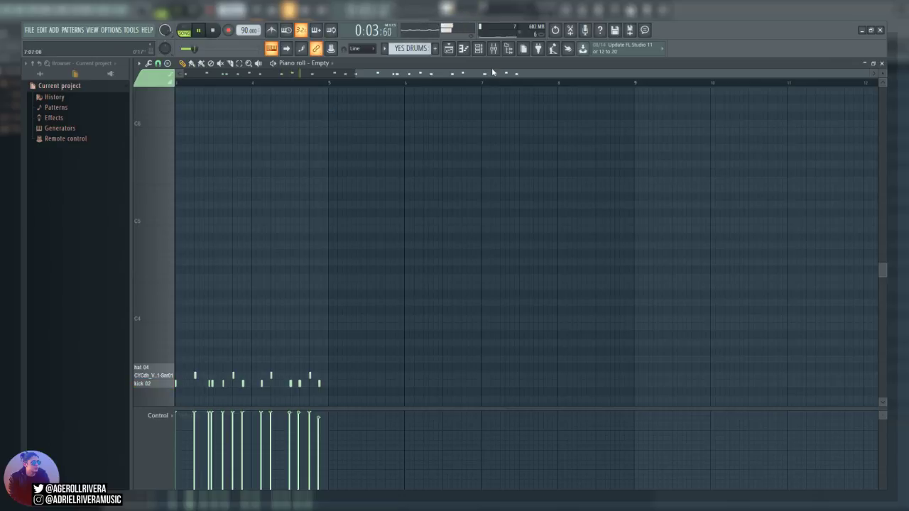
scroll(305, 240, "down", 4)
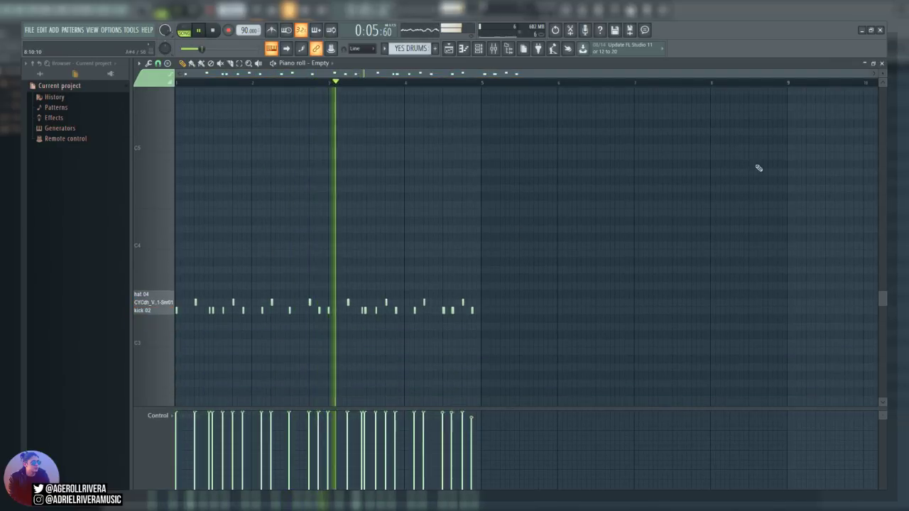
scroll(640, 199, "up", 3)
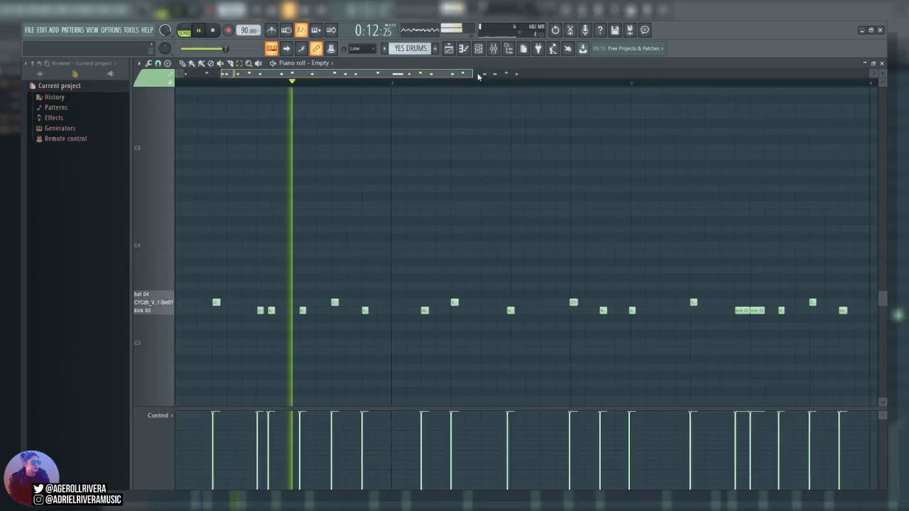
Lengthen the last four kick and snare notes in bar 4 of YES DRUMS and return to the playlist
left_click(670, 74)
left_click_drag(594, 276, 368, 366)
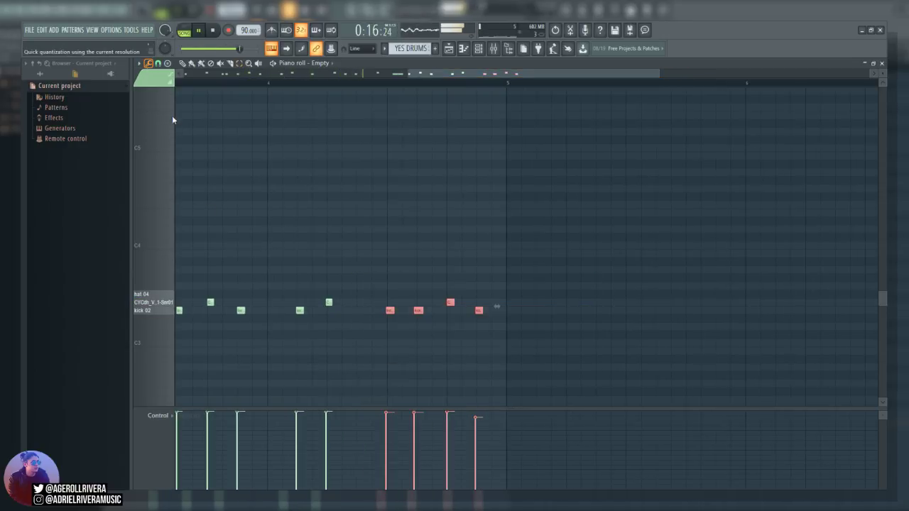
left_click_drag(422, 74, 166, 76)
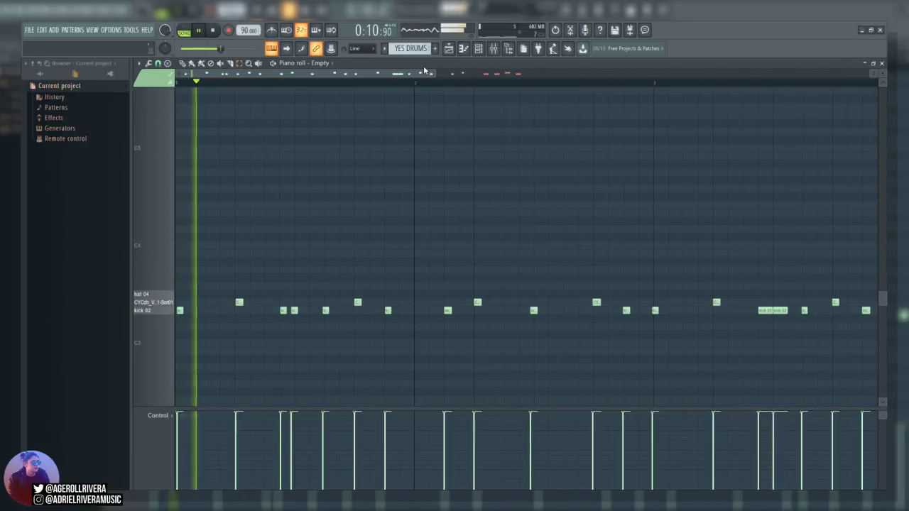
left_click_drag(434, 74, 831, 178)
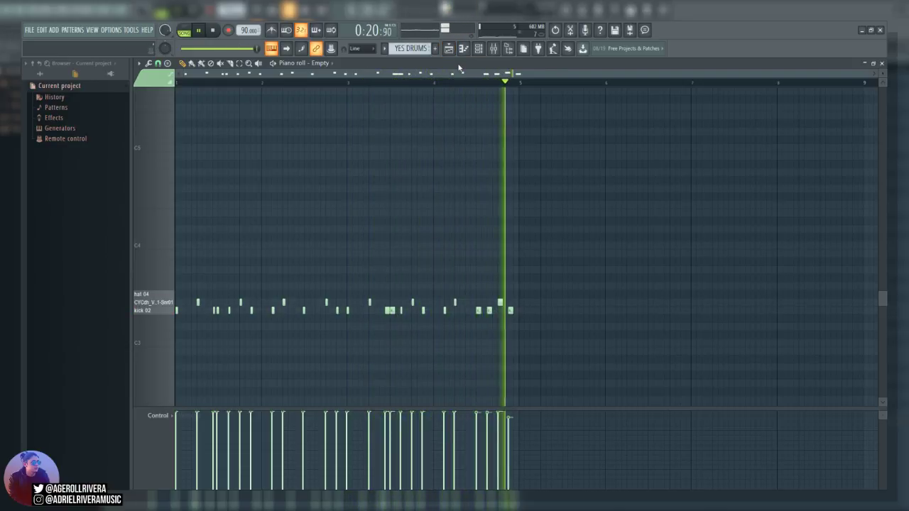
key("F5")
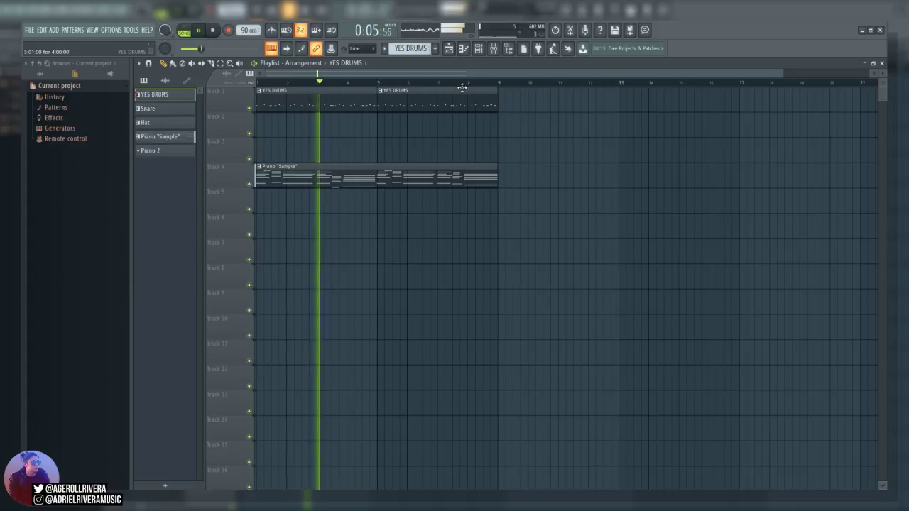
Route the Stage Grand channel to mixer insert 5 and rename that insert Piano
key("F9")
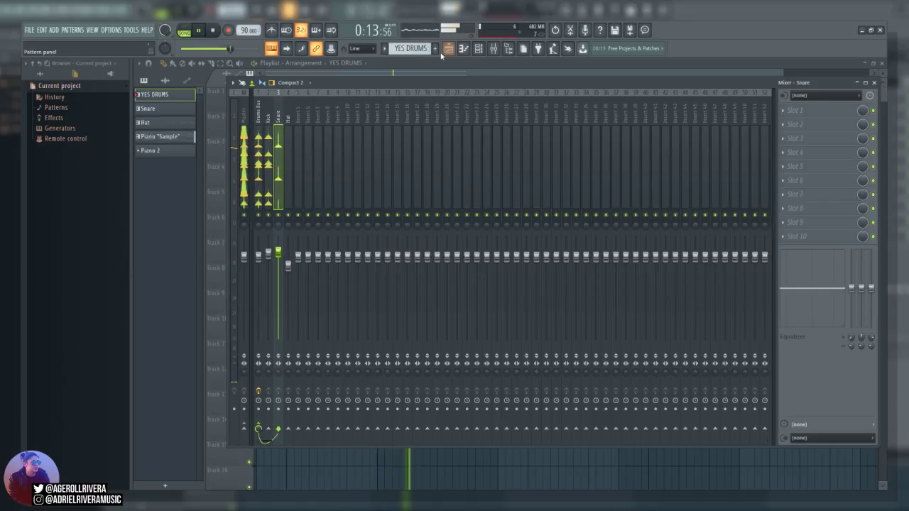
left_click(463, 49)
left_click(466, 51)
left_click(478, 50)
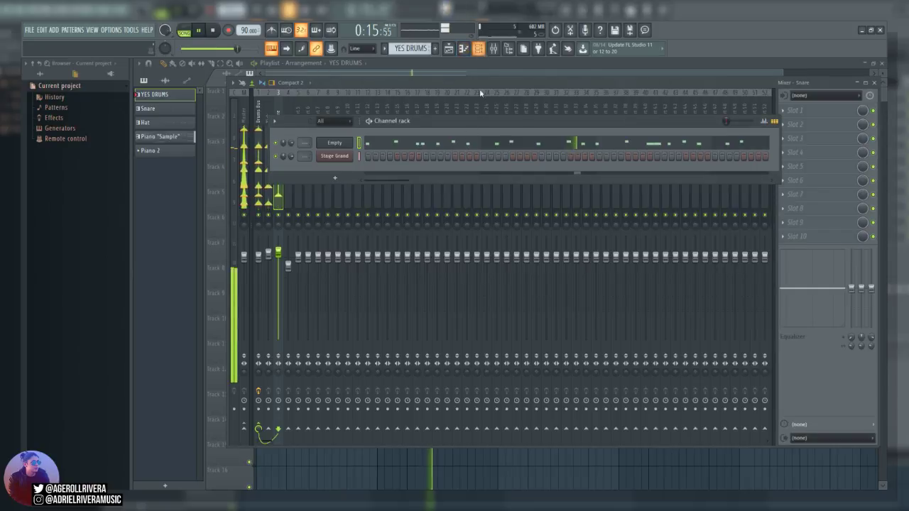
left_click_drag(306, 156, 306, 141)
left_click_drag(420, 126, 442, 219)
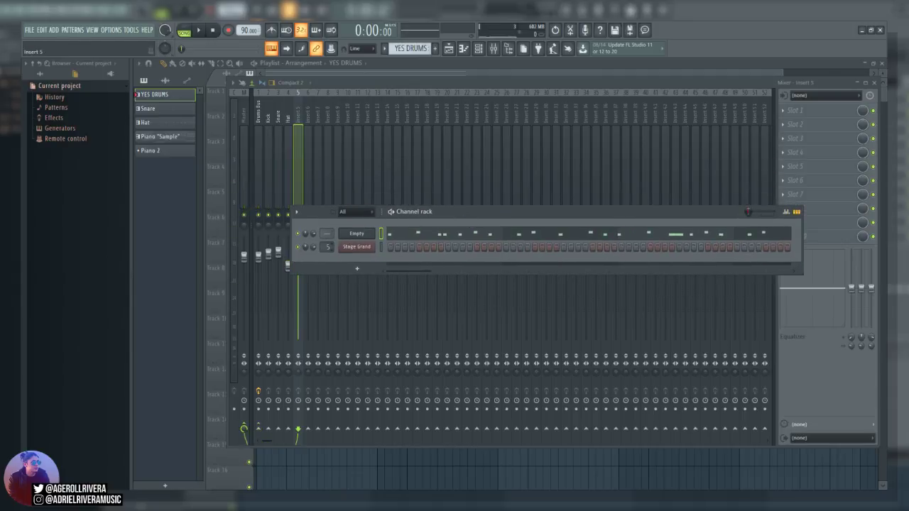
left_click(354, 249)
left_click(298, 119)
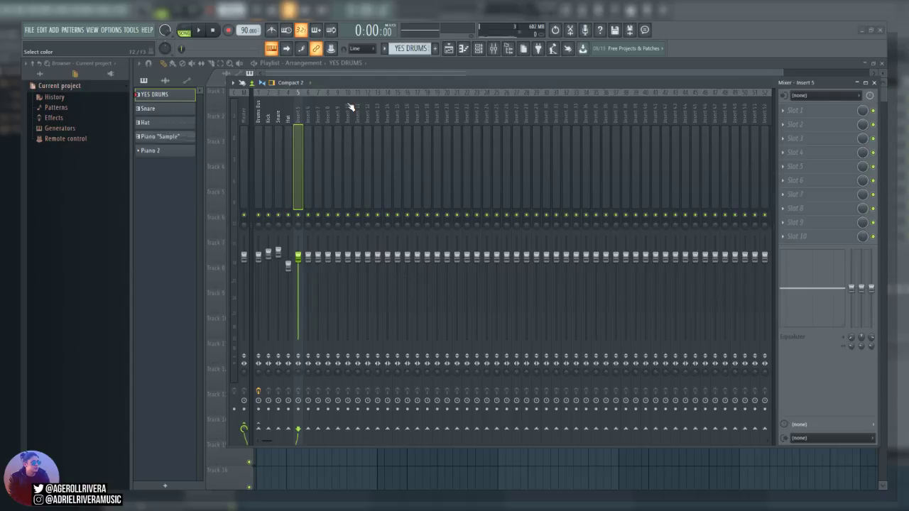
Solo the Piano insert and load Fruity Reeverb 2 in its first effect slot, with a decay of about 2 seconds
right_click(298, 215)
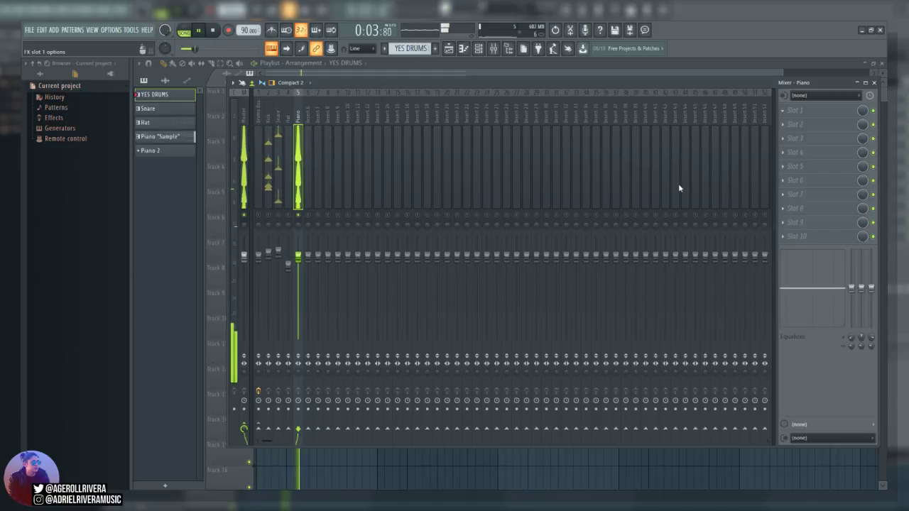
left_click(215, 356)
left_click_drag(298, 194, 298, 171)
left_click_drag(387, 171, 416, 179)
left_click_drag(363, 168, 364, 160)
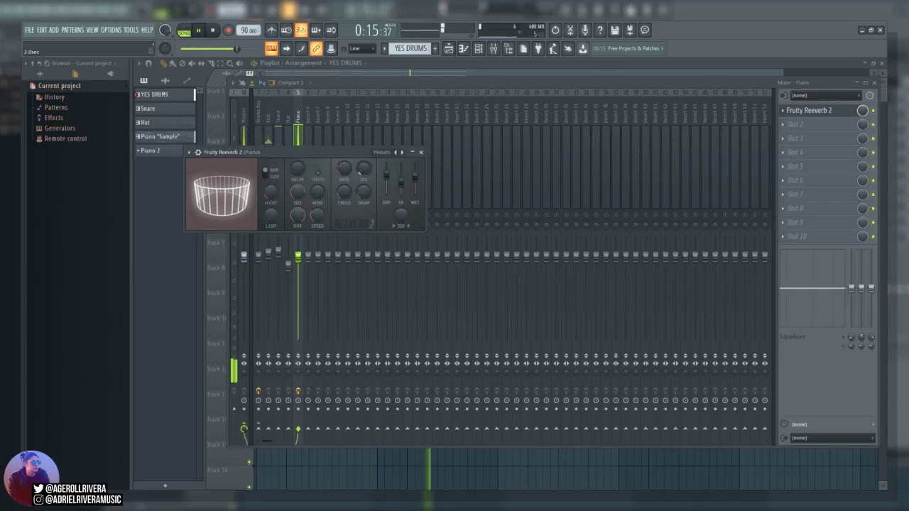
left_click_drag(360, 179, 360, 176)
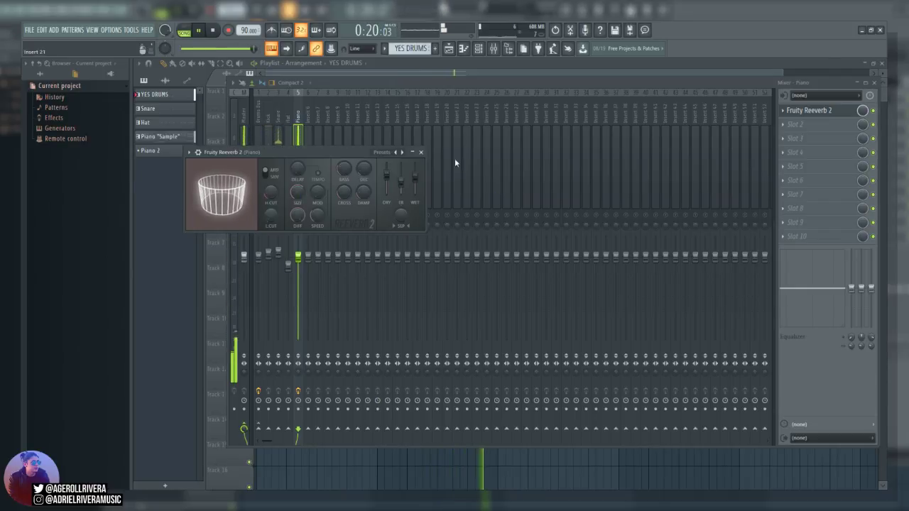
left_click(422, 154)
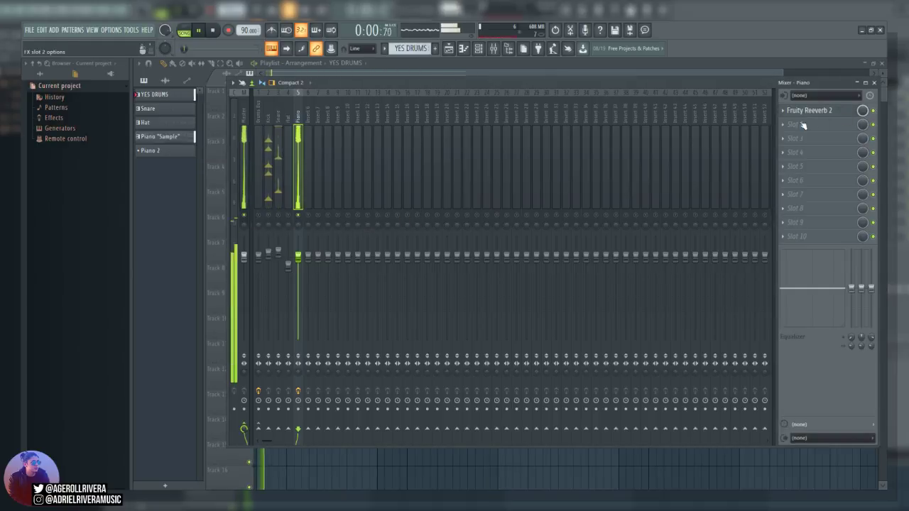
Copy Fruity Parametric EQ 2 from the Drums Bus to the Piano insert, set its high-pass to 33 Hz and lower the low-pass cutoff
left_click(261, 121)
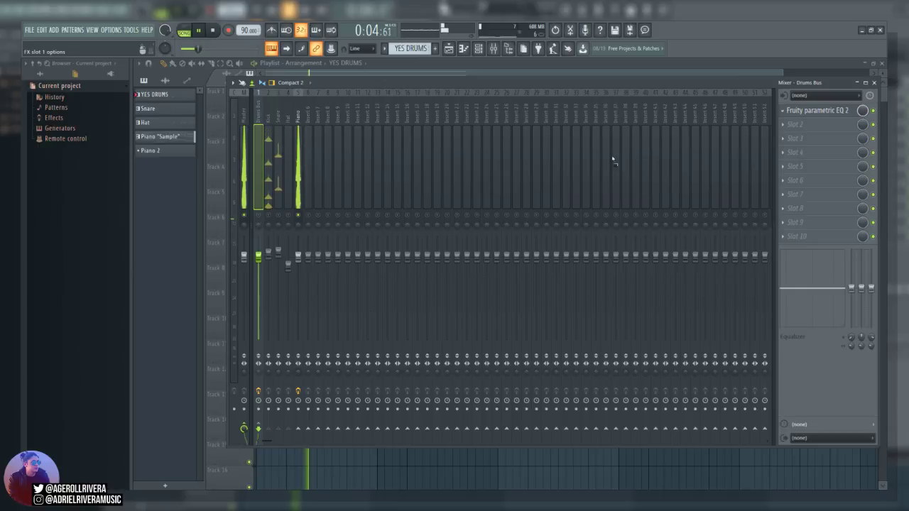
left_click_drag(299, 116, 301, 118)
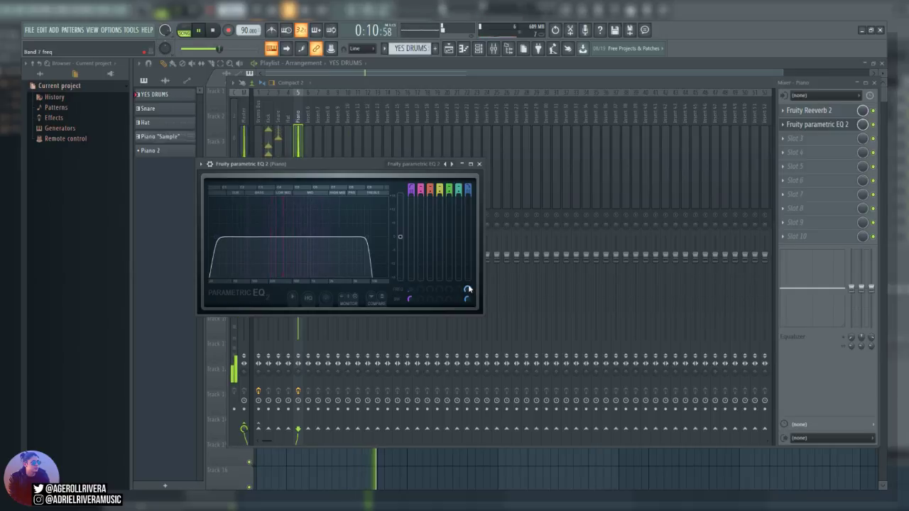
left_click_drag(468, 291, 468, 309)
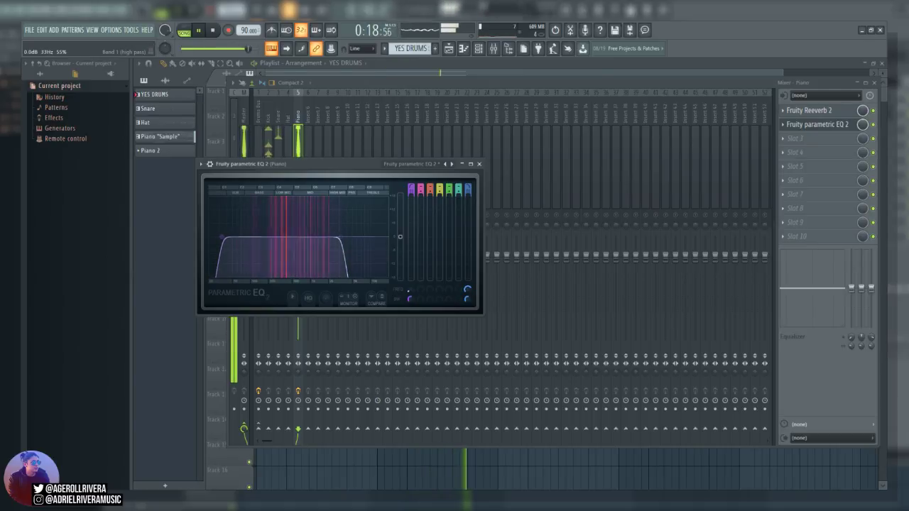
In the Piano "Sample" notes, try lowering the B3 and B4 of the short chord before bar 8 to A3 and A4
left_click(448, 50)
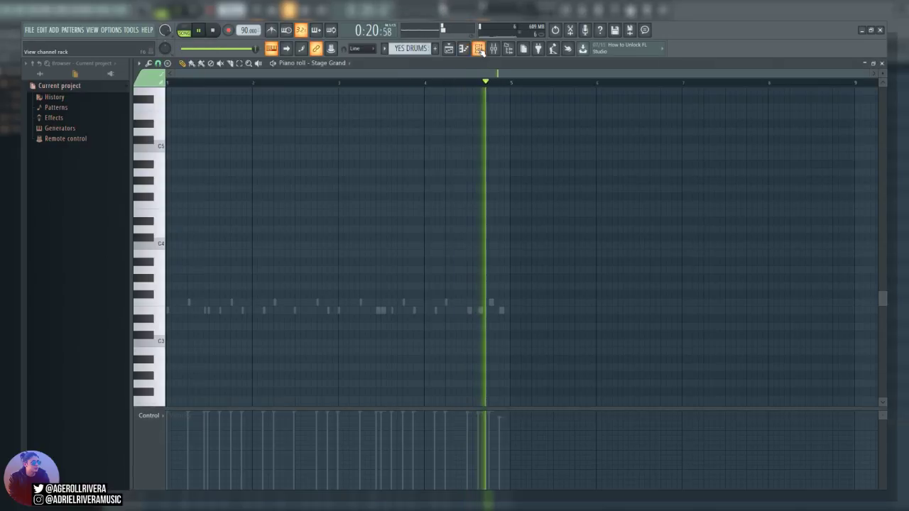
left_click(448, 50)
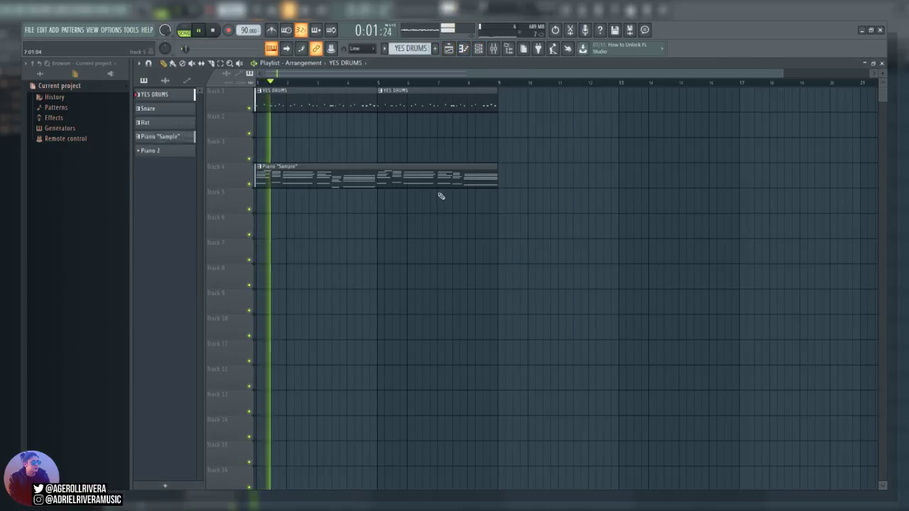
double_click(445, 181)
left_click_drag(558, 77, 383, 92)
scroll(475, 224, "up", 2)
key("space")
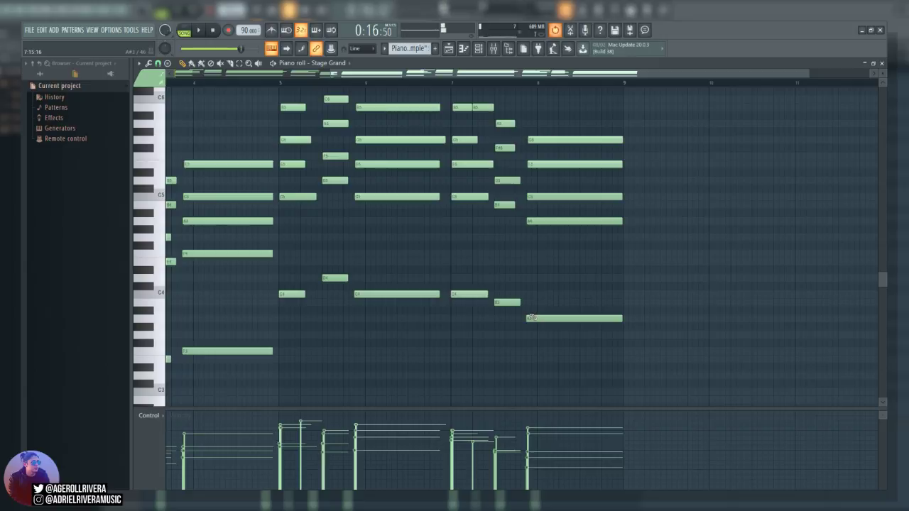
key("ctrl+z")
key("space")
key("space")
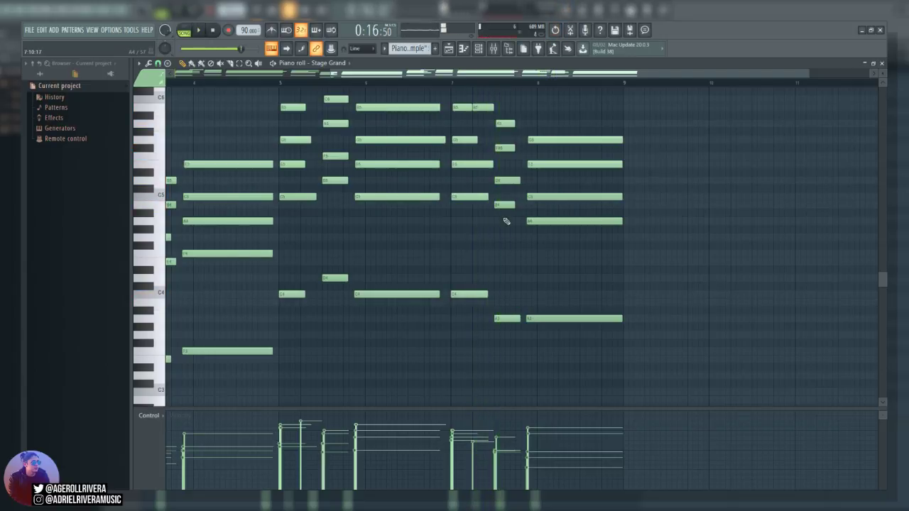
key("space")
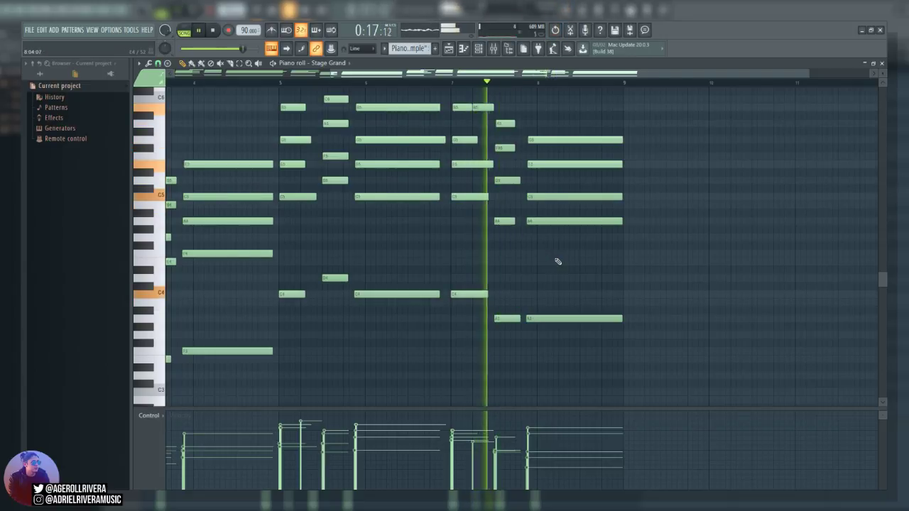
key("space")
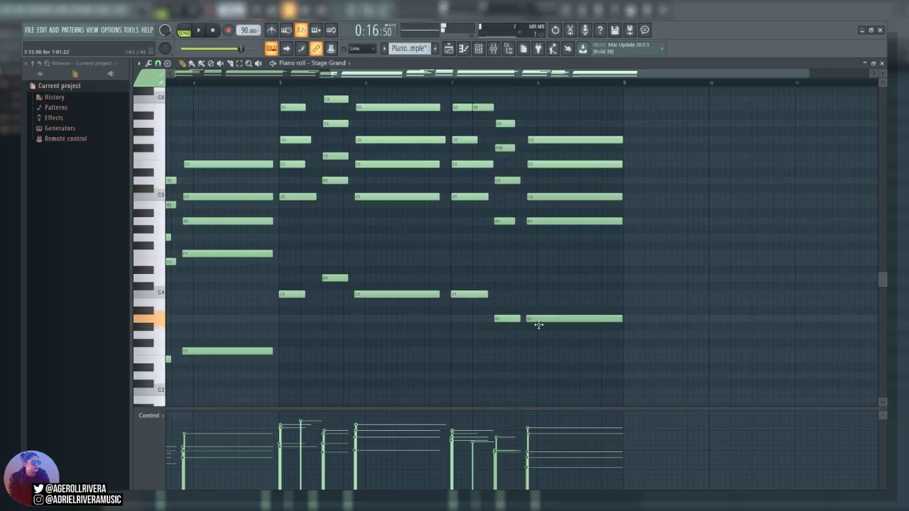
Try lowering the A3 and A4 of the final long chord to G3 and G4, and replay the ending
left_click_drag(539, 322, 540, 336)
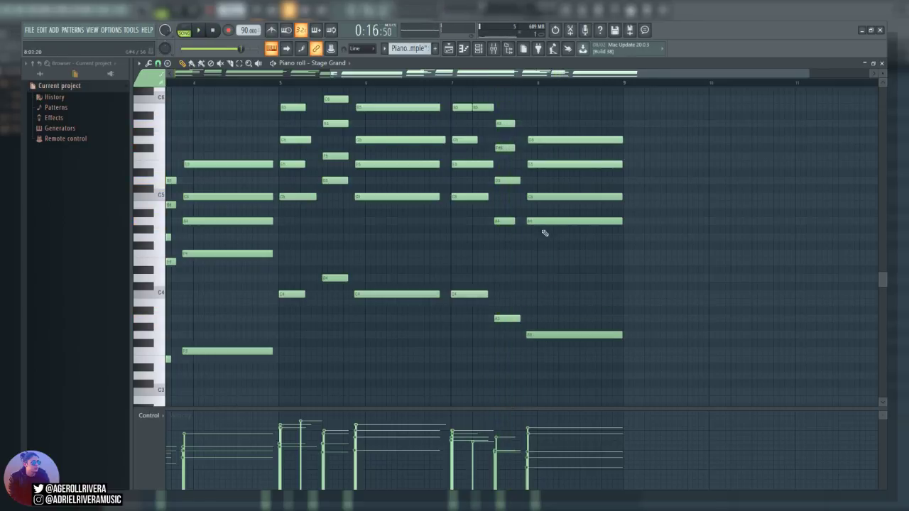
left_click_drag(540, 228, 539, 244)
key("space")
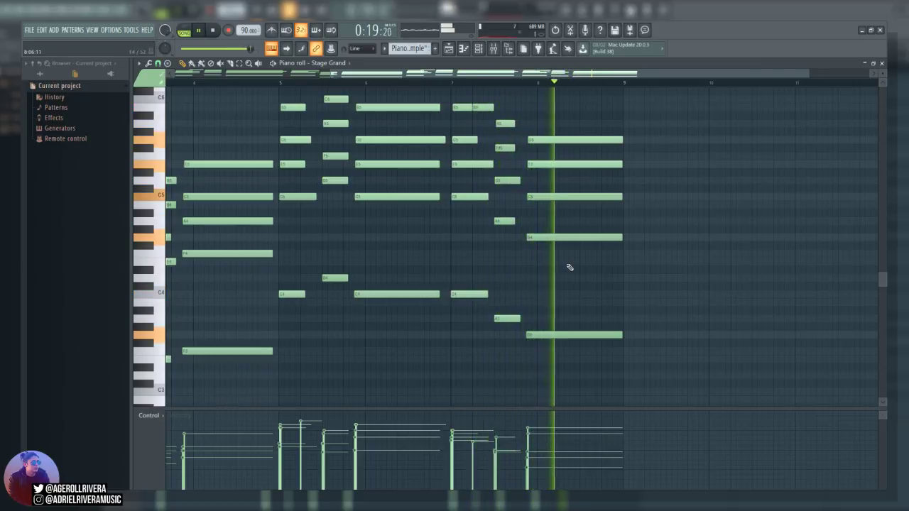
key("space")
key("space")
left_click(392, 84)
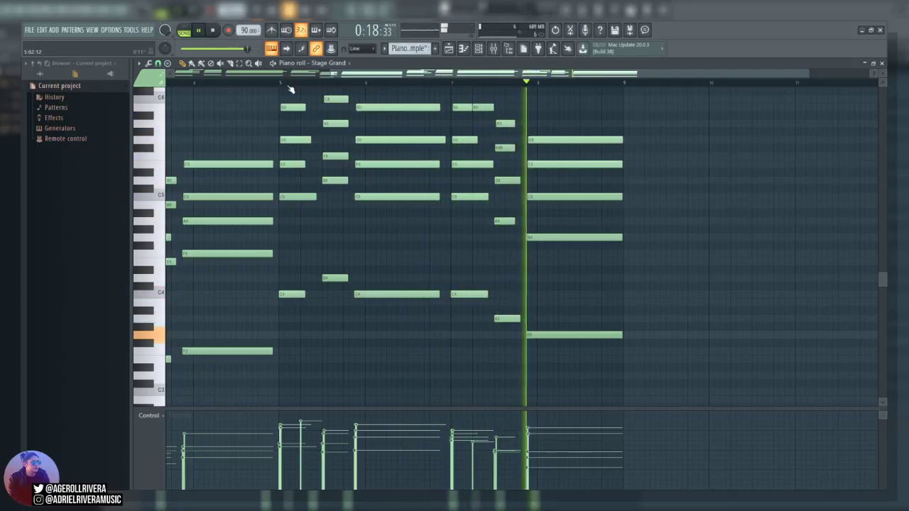
Undo the note moves in the last two piano chords and play the restored progression
key("space")
key("ctrl+alt+z")
key("ctrl+alt+z")
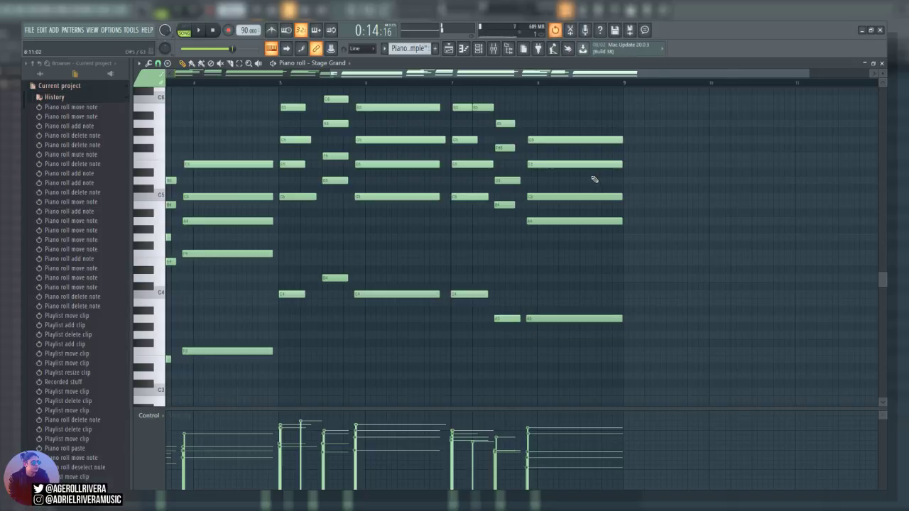
key("space")
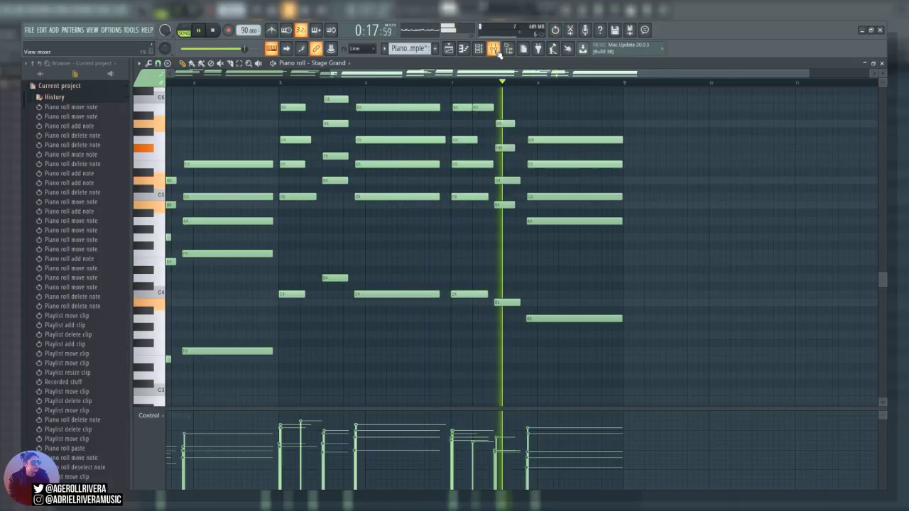
left_click(448, 48)
key("space")
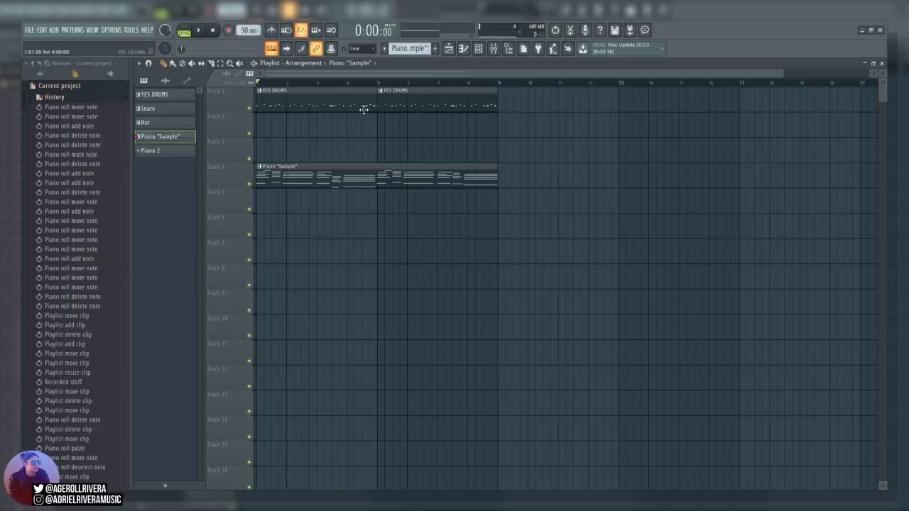
Set the Piano insert's Fruity Parametric EQ 2 to a 60 Hz high-pass and a low-pass of about 2802 Hz during playback
key("space")
left_click(494, 48)
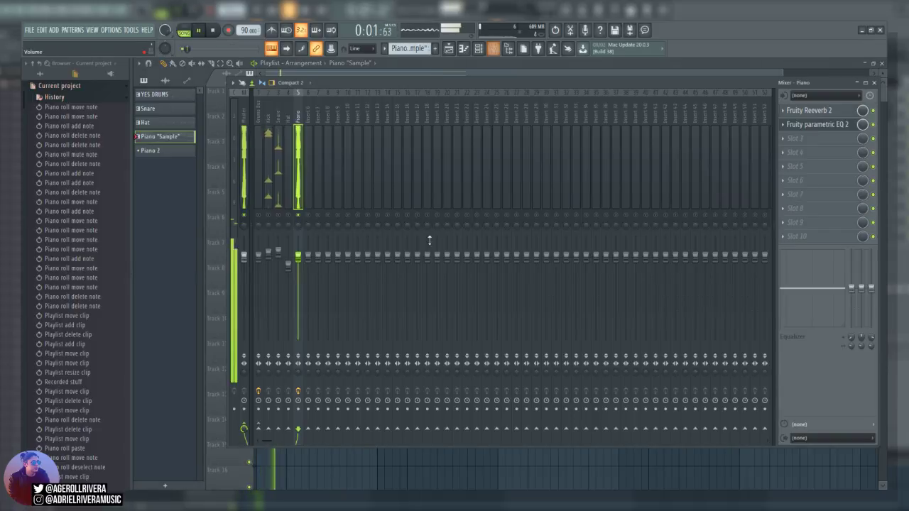
left_click(824, 126)
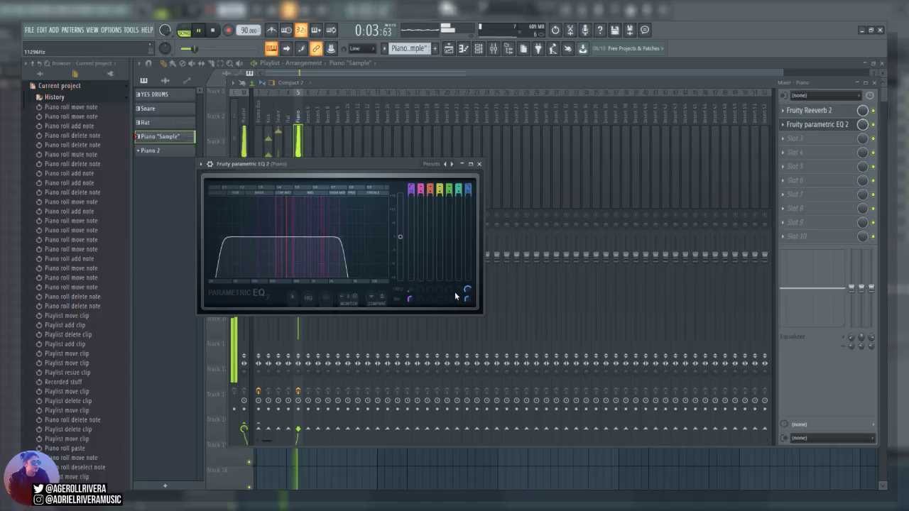
left_click_drag(224, 237, 245, 236)
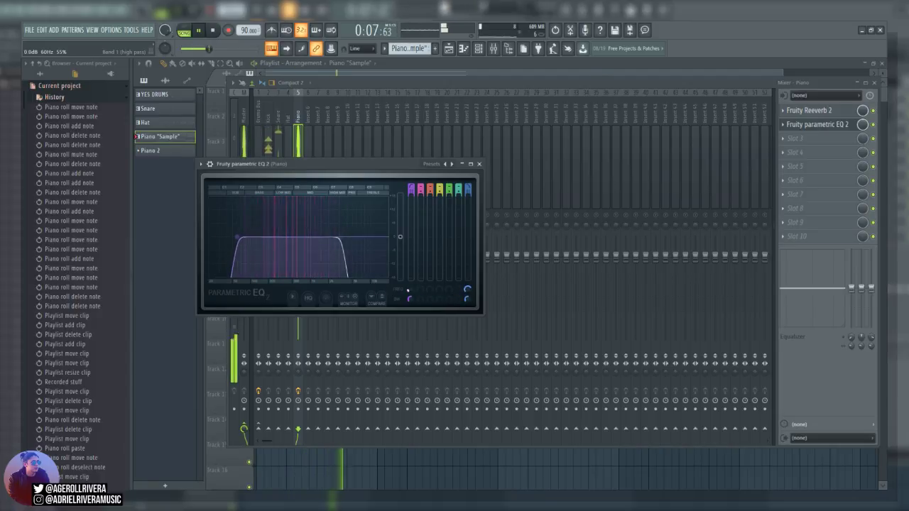
left_click_drag(467, 289, 468, 292)
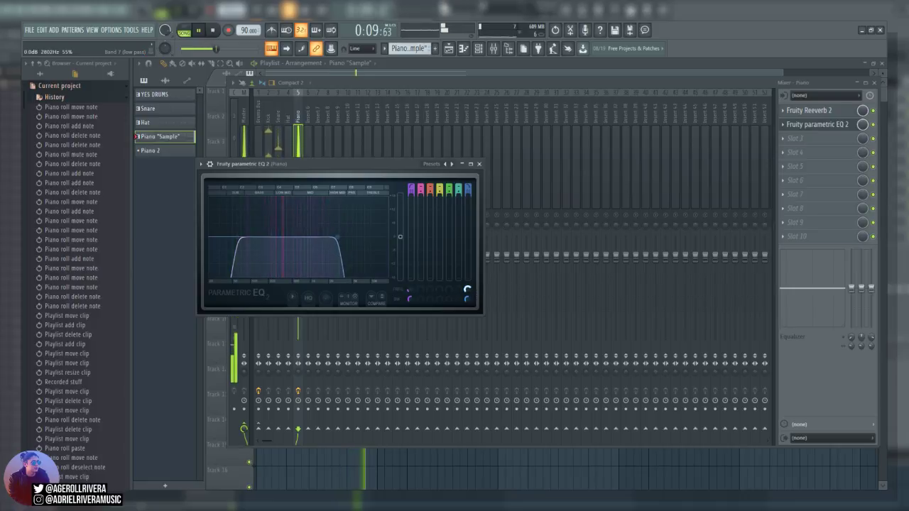
Close the Piano EQ, unsolo the Piano insert in the mixer, and play the whole arrangement with the drums
left_click(479, 164)
key("space")
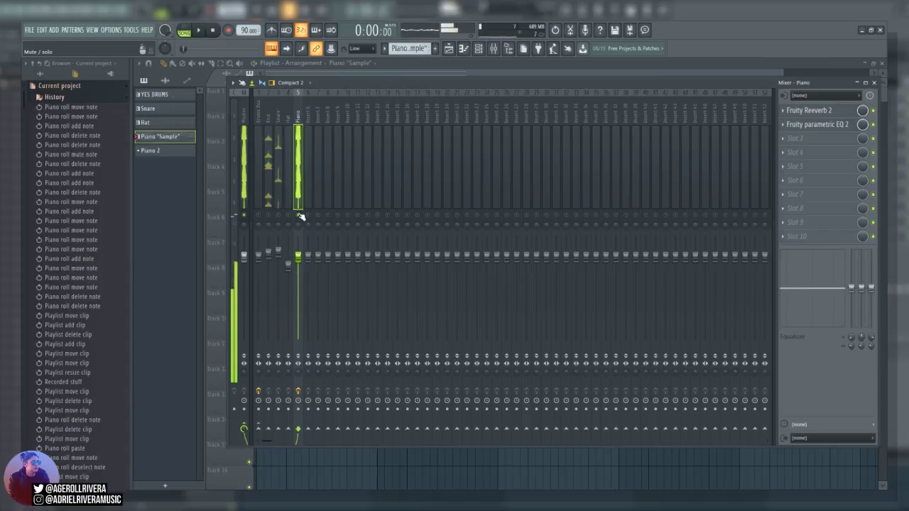
right_click(299, 214)
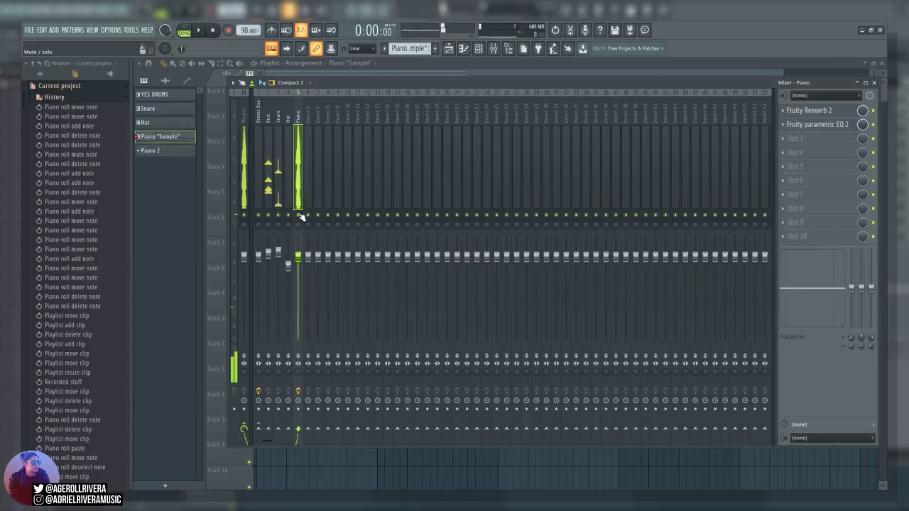
left_click(385, 71)
key("space")
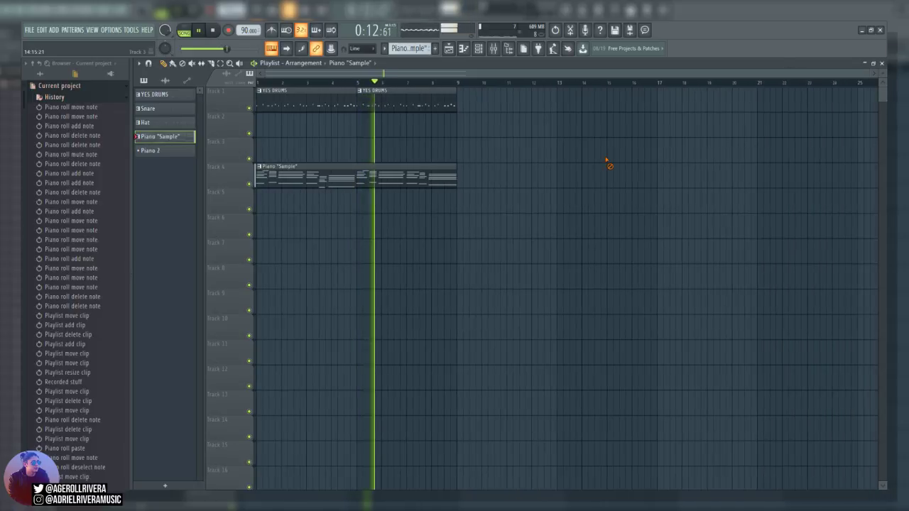
Review the YES DRUMS pattern's kick and snare notes in the piano roll while the song plays
left_click(494, 48)
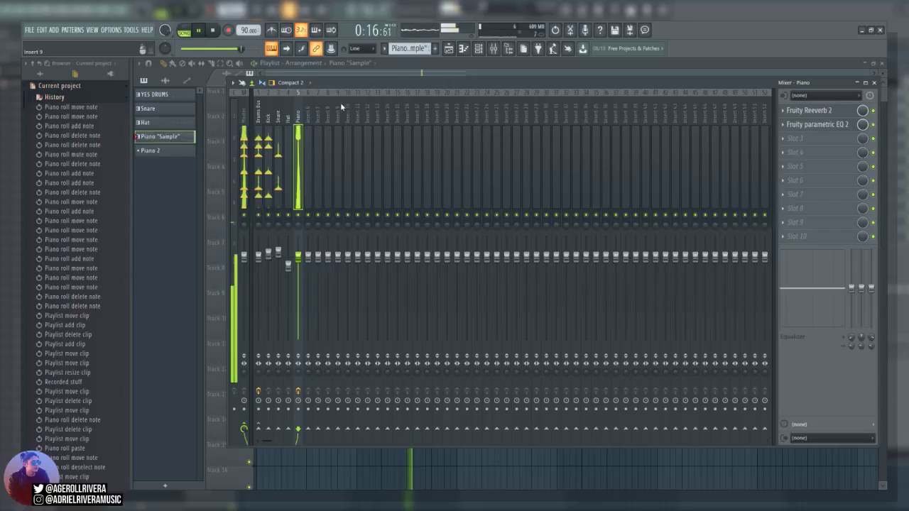
left_click(411, 75)
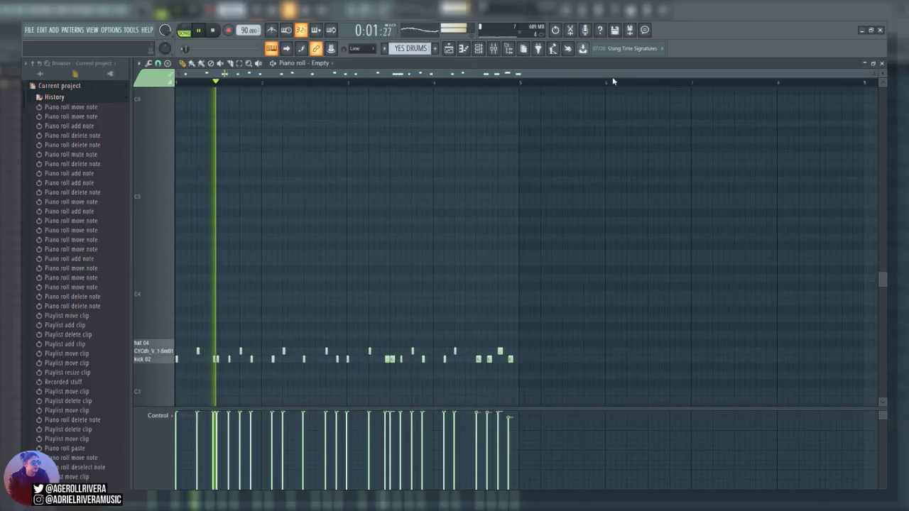
left_click(449, 48)
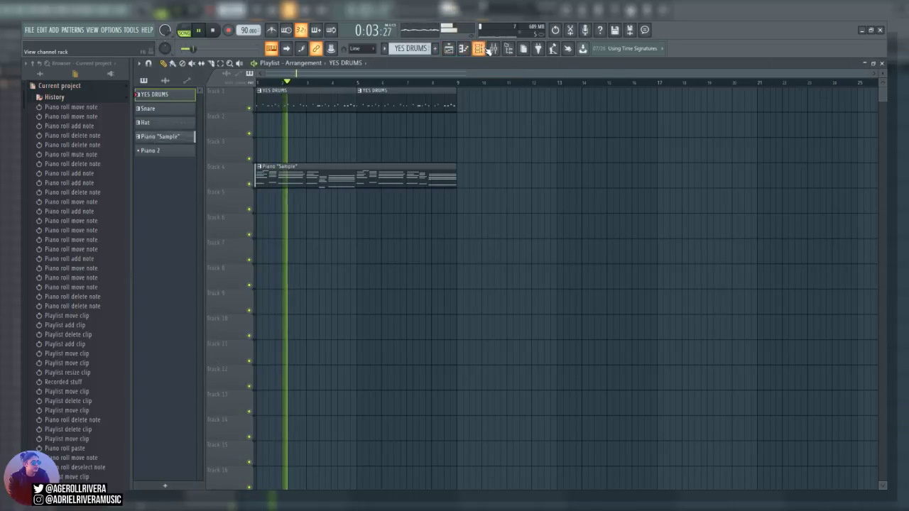
left_click(463, 49)
Add Fruity Reeverb 2 to the Snare insert, adjust its size and decay, lower the wet level and set dry to about 95%
key("F9")
left_click(288, 122)
left_click(278, 122)
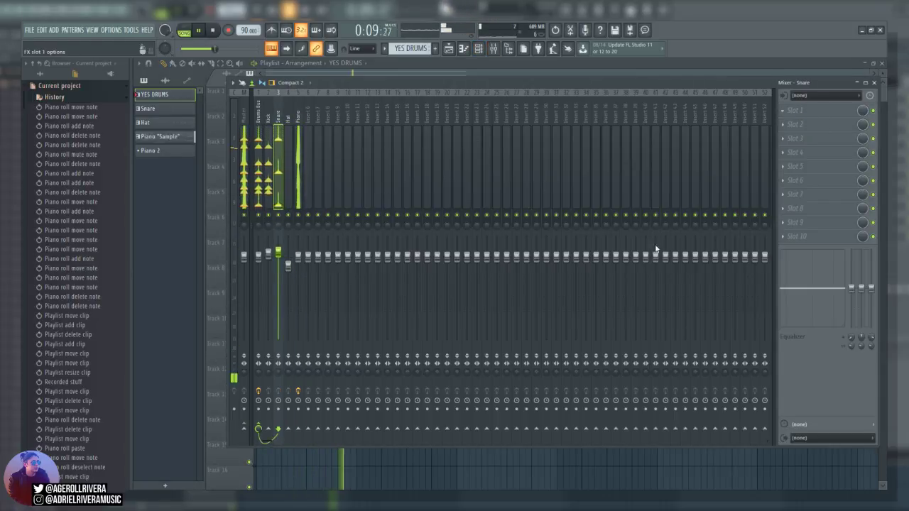
left_click(676, 159)
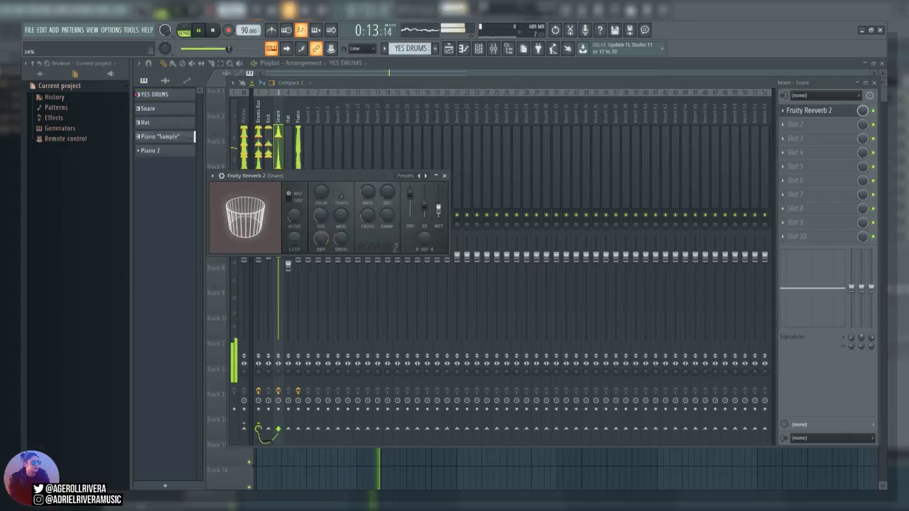
left_click_drag(321, 215, 321, 206)
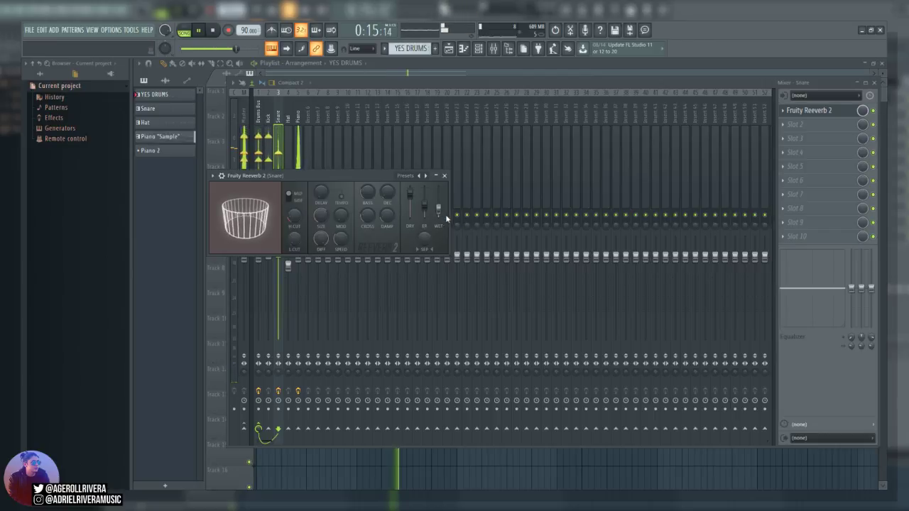
left_click_drag(438, 208, 438, 211)
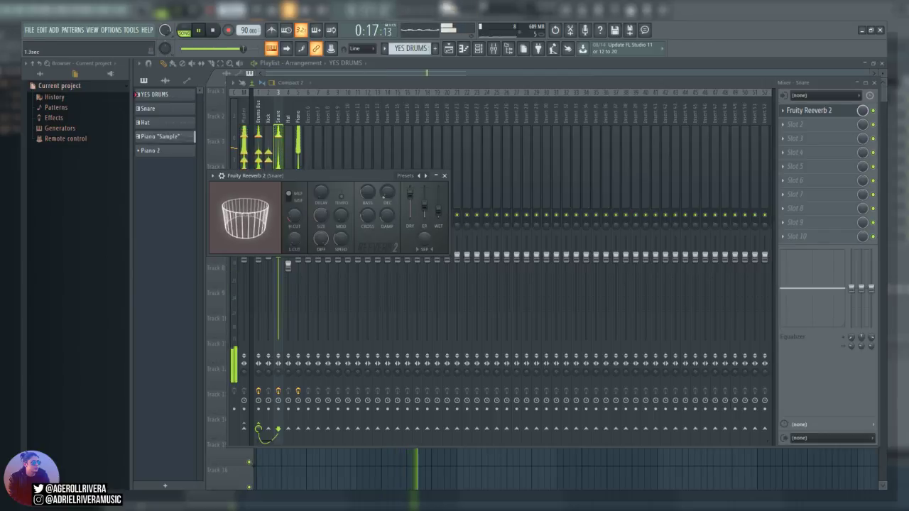
left_click_drag(387, 198, 388, 195)
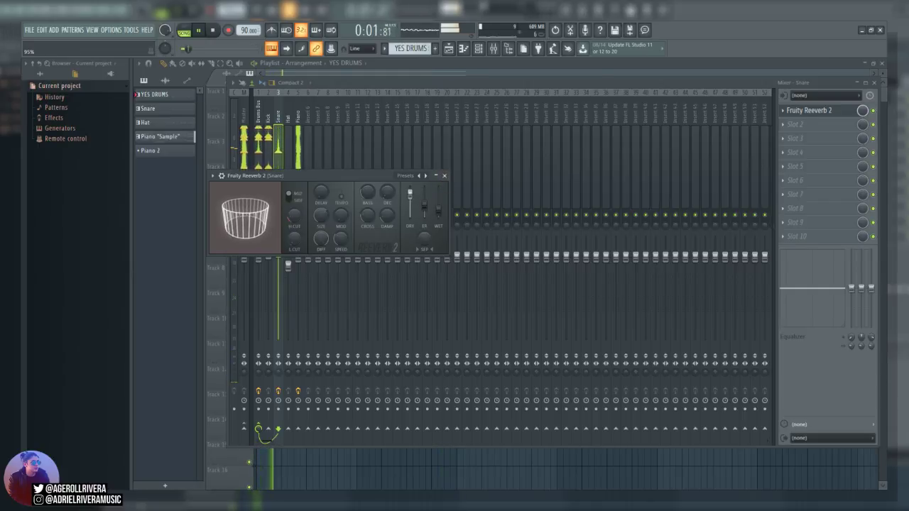
Close the Snare reverb, raise the Kick insert's fader slightly, and stop playback
left_click(444, 175)
left_click_drag(279, 251, 269, 247)
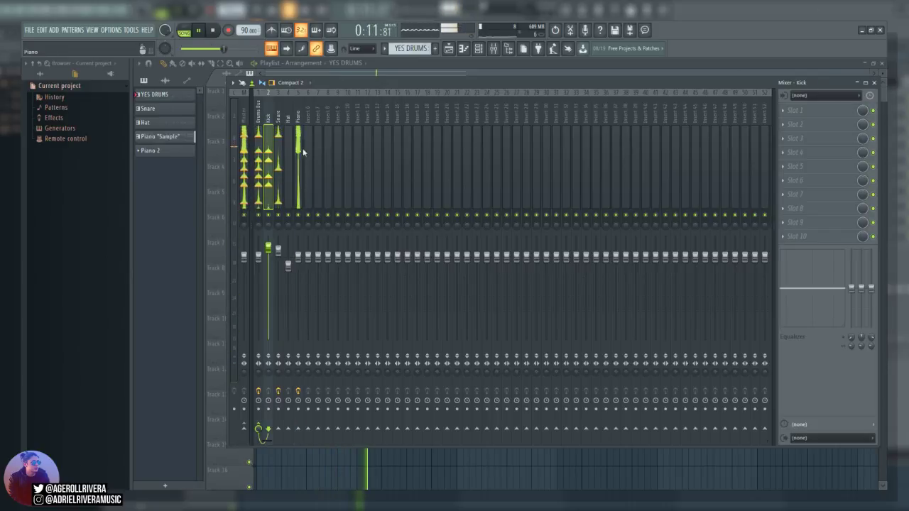
key("space")
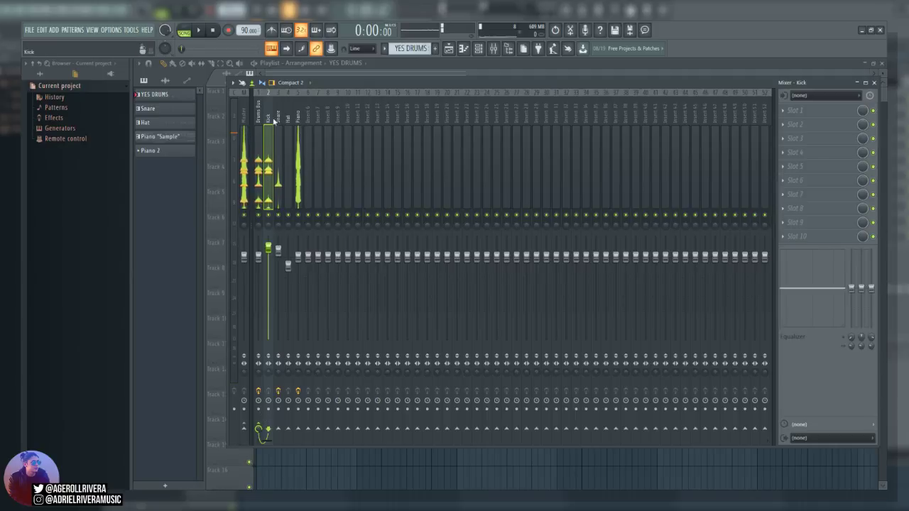
Route the Kick insert to the Piano insert as a sidechain
left_click(298, 164)
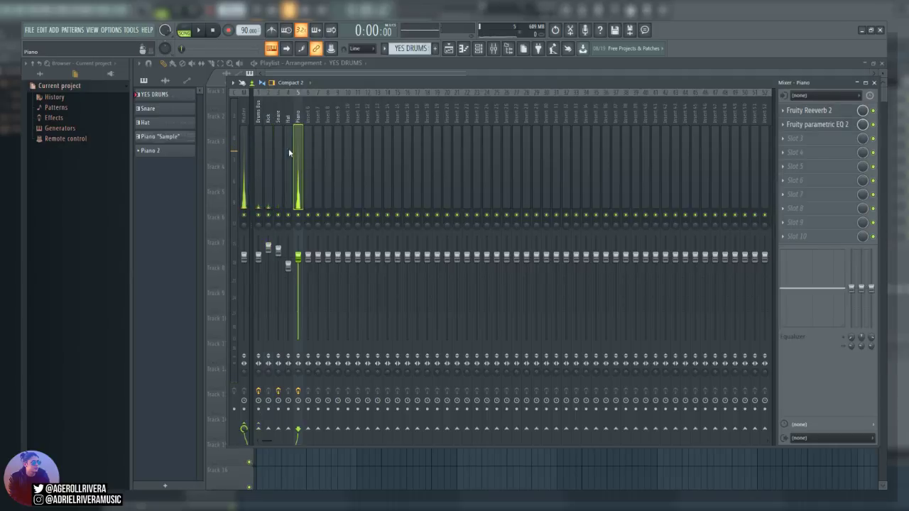
left_click(269, 124)
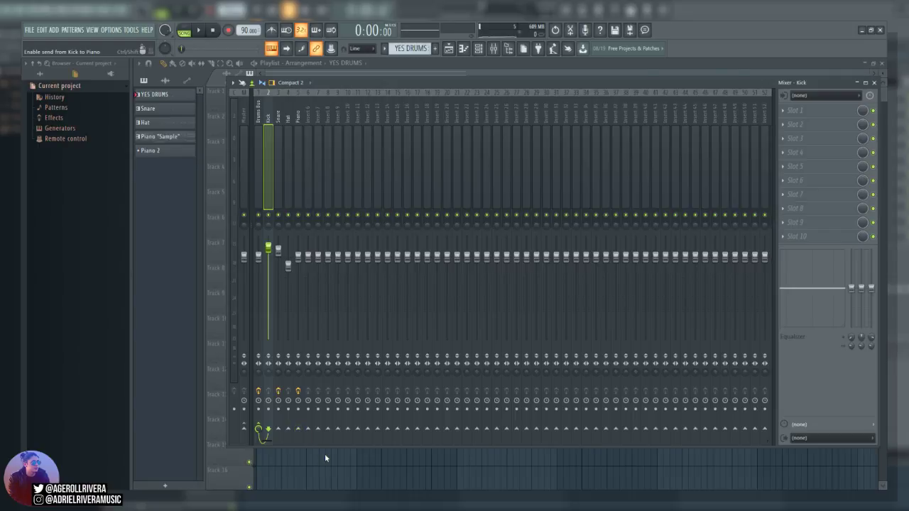
left_click(298, 428)
Add Fruity Limiter to the Piano insert in COMP mode with the Kick sidechain input, lowering the threshold and raising the ratio
left_click(299, 142)
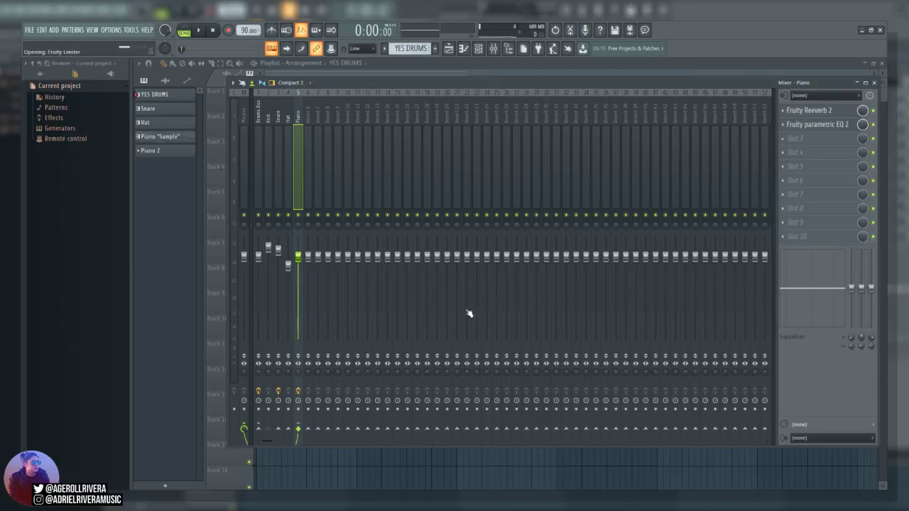
left_click(288, 310)
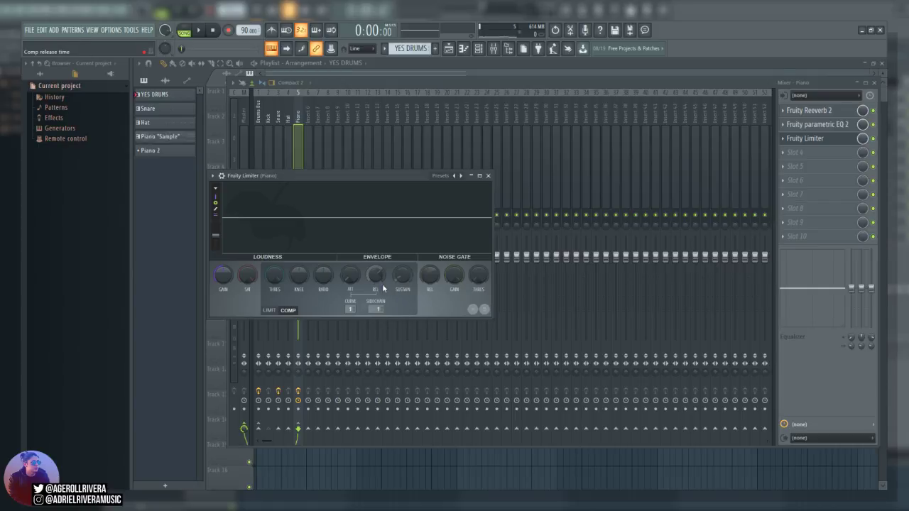
left_click_drag(274, 275, 274, 302)
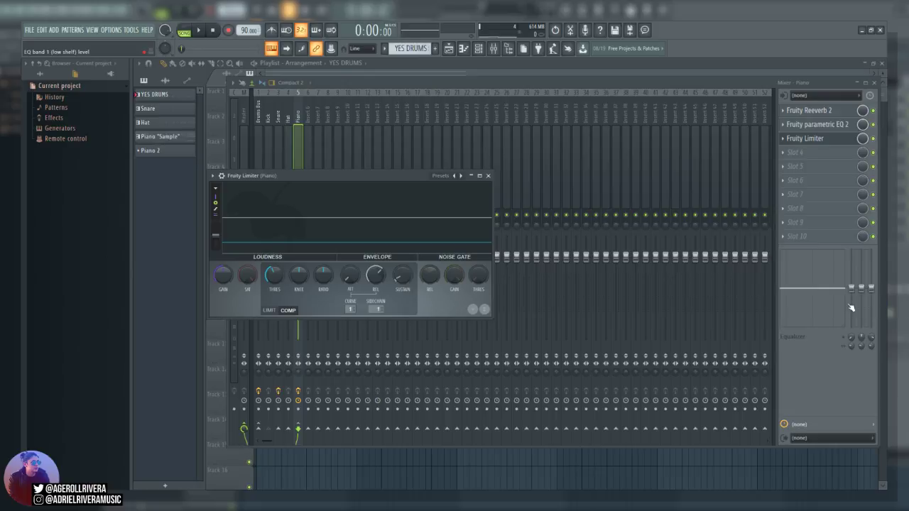
left_click_drag(284, 280, 323, 270)
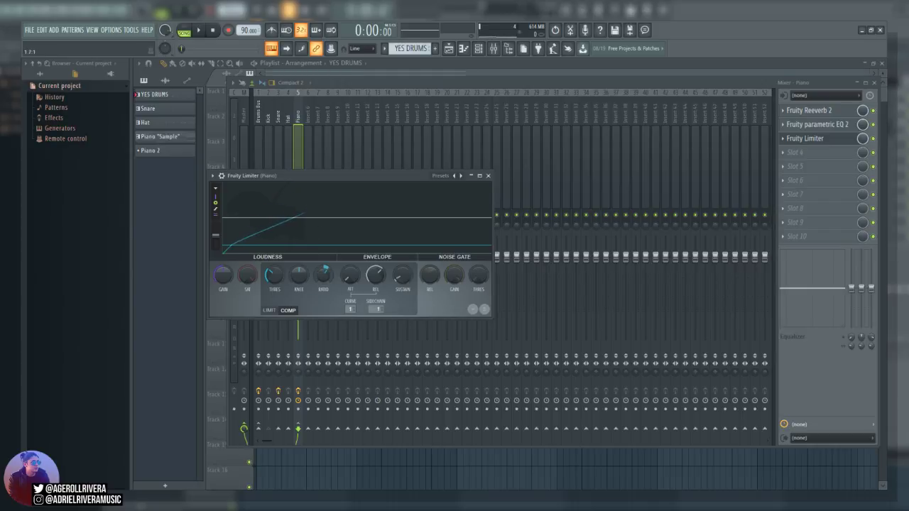
Check the Kick insert's sidechain routing to the Piano insert in the mixer
left_click(292, 101)
left_click(268, 117)
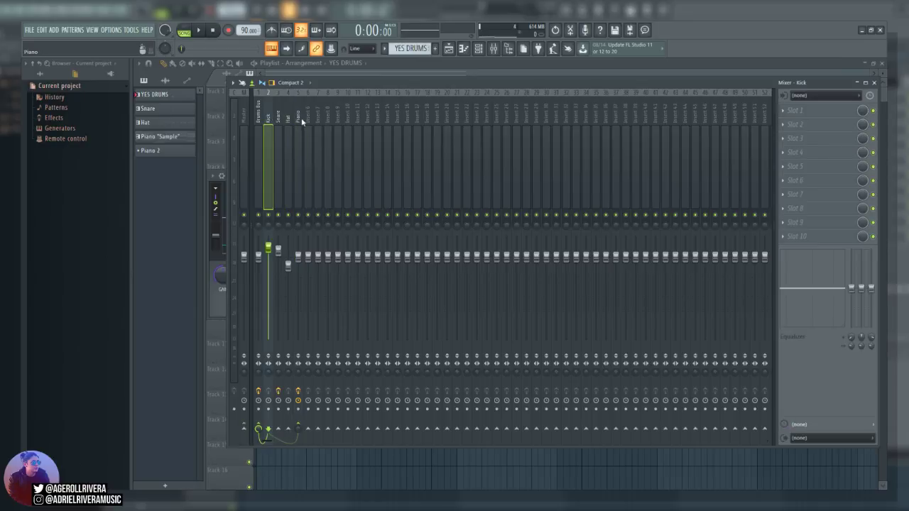
left_click(300, 122)
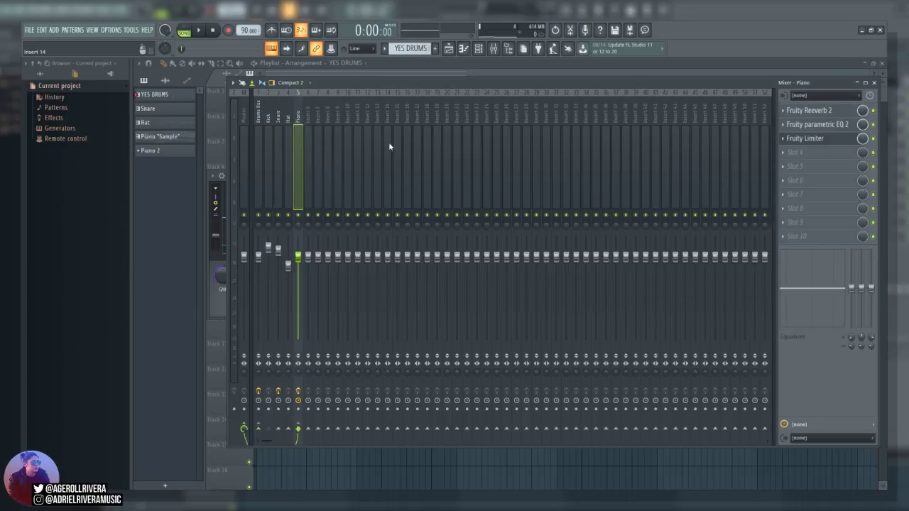
Lower the compression threshold in the Piano's Fruity Limiter further during playback, watching the ducking on its graph
left_click(824, 139)
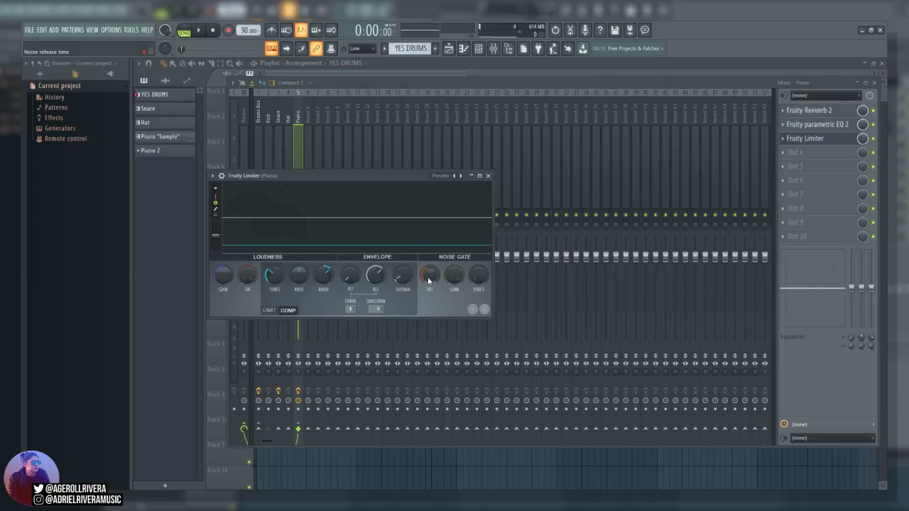
key("space")
left_click_drag(276, 278, 276, 306)
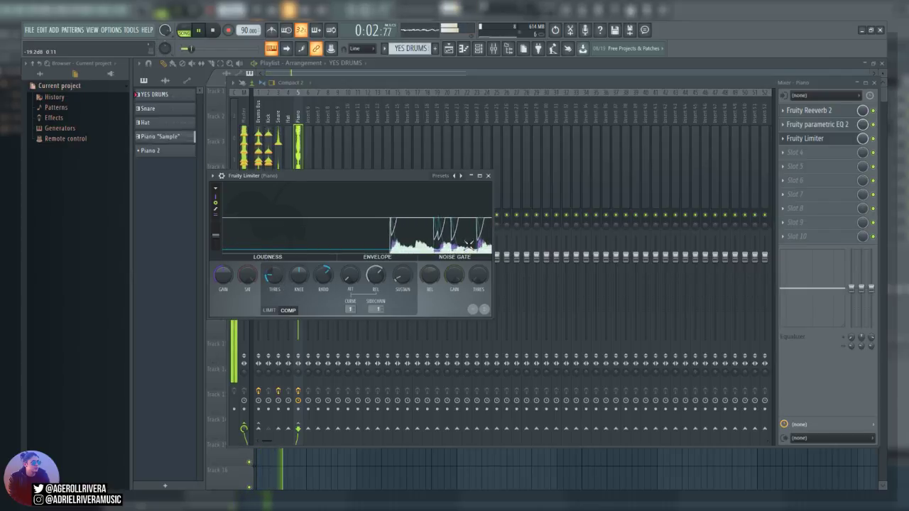
left_click_drag(362, 175, 559, 172)
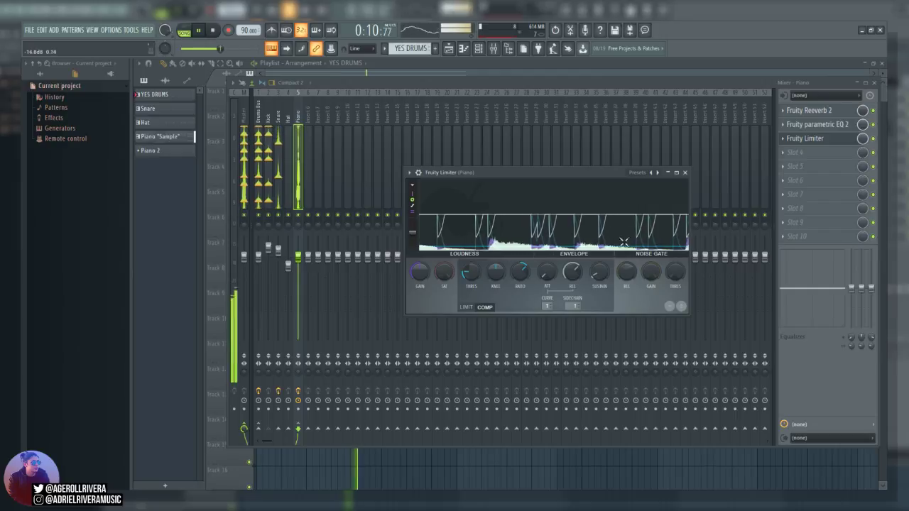
left_click(686, 174)
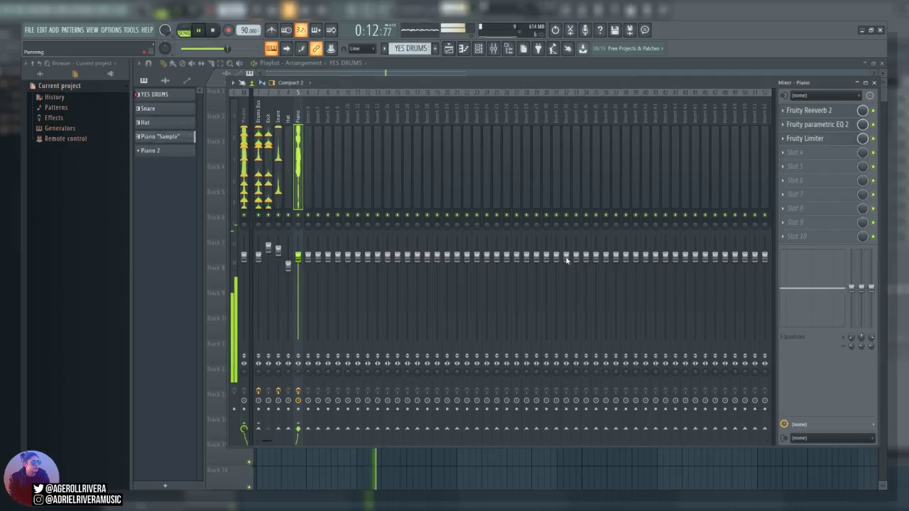
Raise the low-pass frequency slightly in the Piano insert's Fruity Parametric EQ 2
left_click(824, 124)
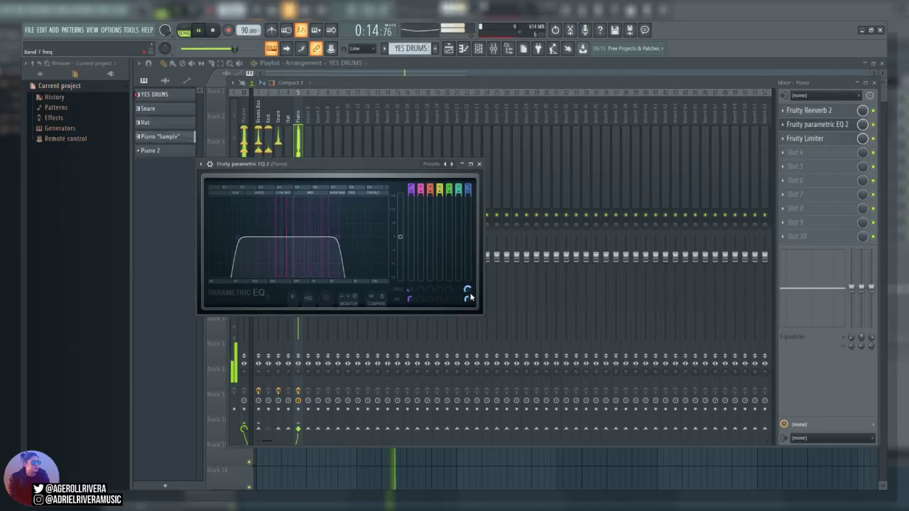
left_click(478, 164)
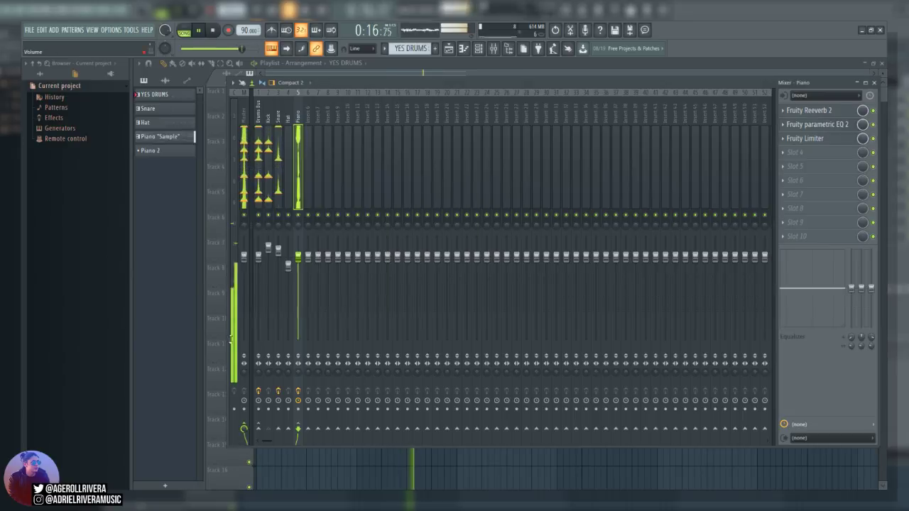
Compare the piano with Fruity Limiter bypassed and enabled during playback, and check the limiter's ducking graph
left_click(827, 141)
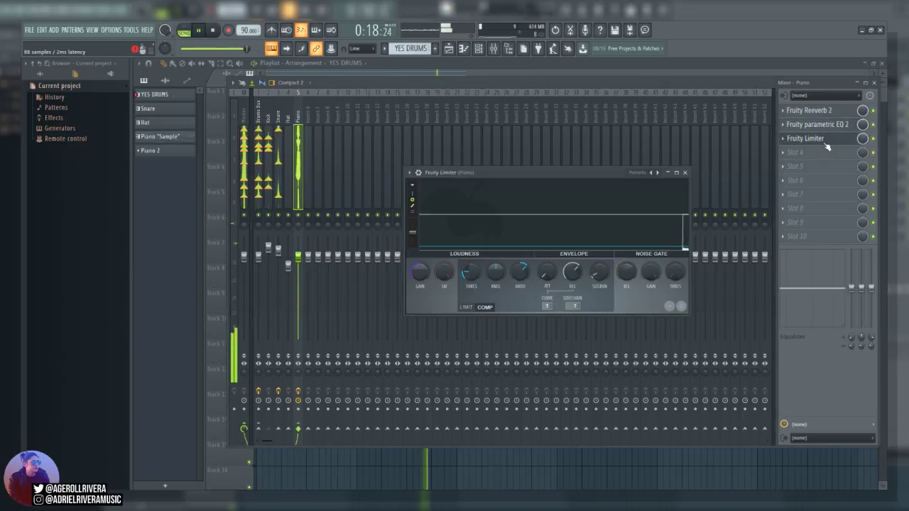
left_click(874, 141)
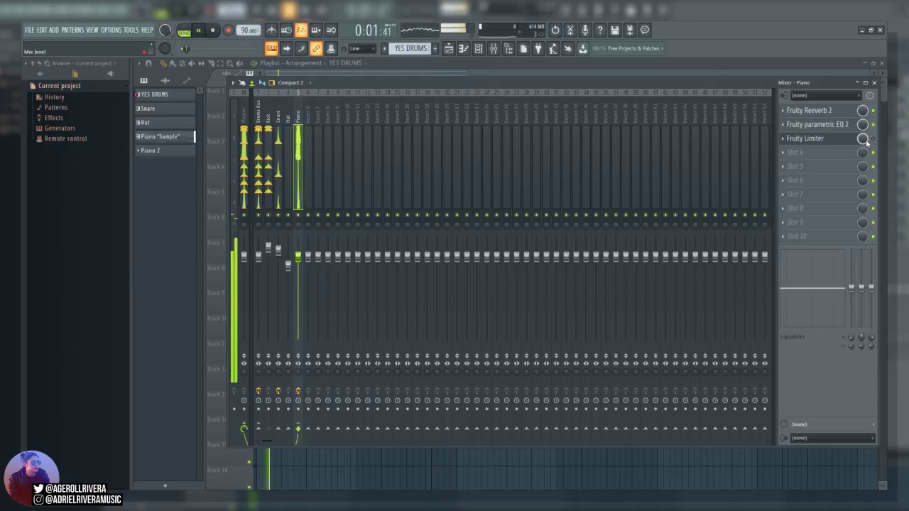
left_click(874, 142)
left_click(827, 141)
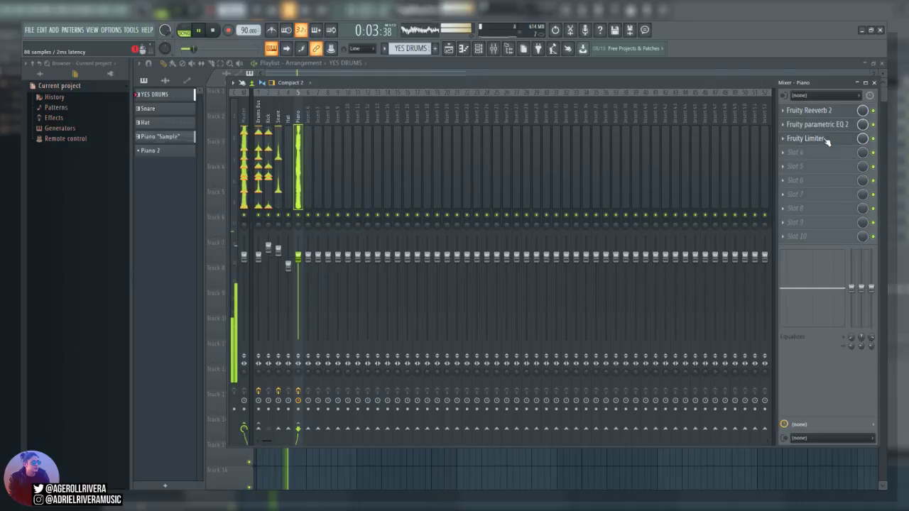
left_click(827, 142)
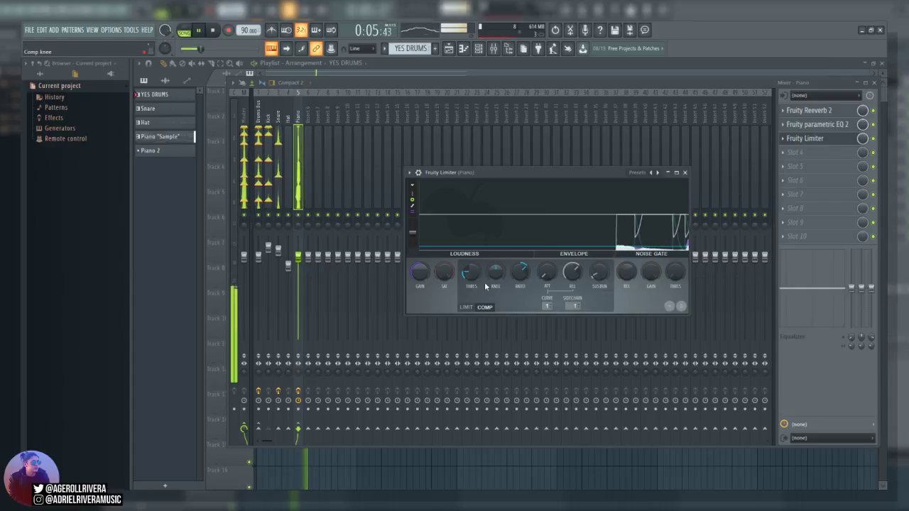
left_click(685, 173)
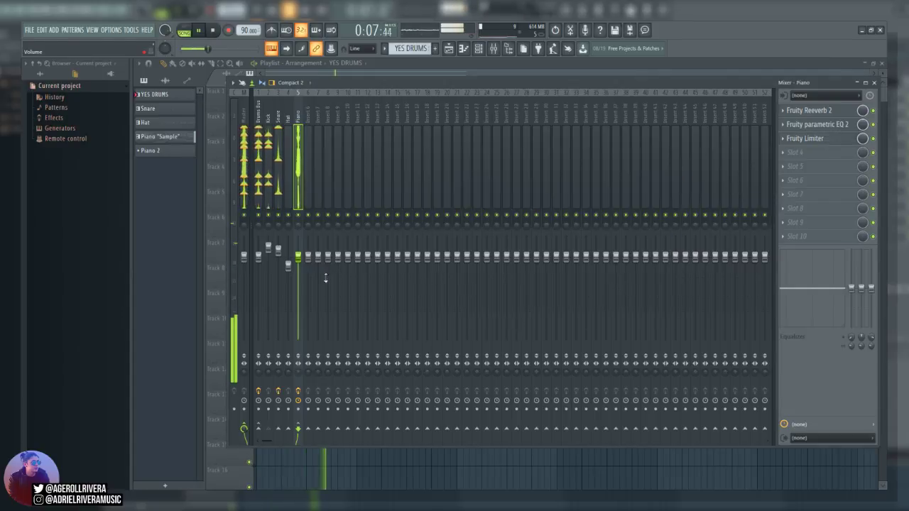
Raise the Piano insert's fader slightly and lower its Parametric EQ 2 high-pass to about 38 Hz
left_click_drag(298, 257, 301, 249)
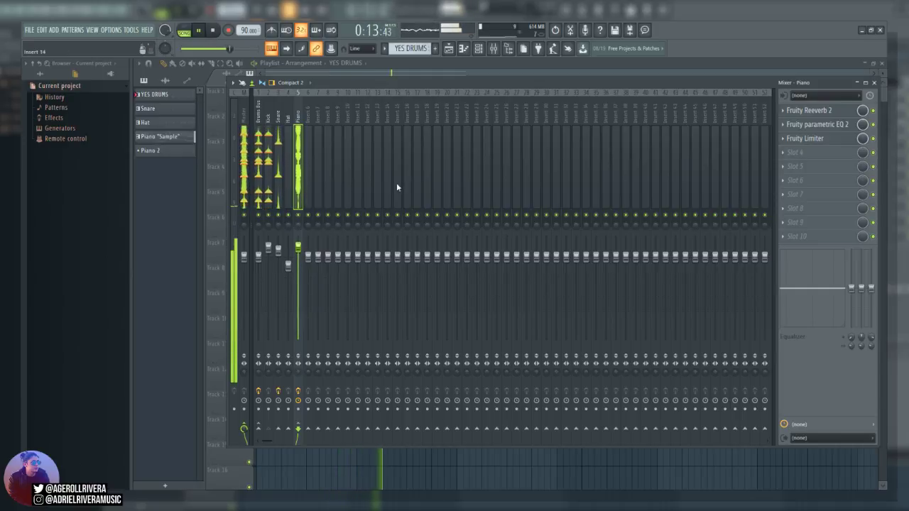
left_click(799, 125)
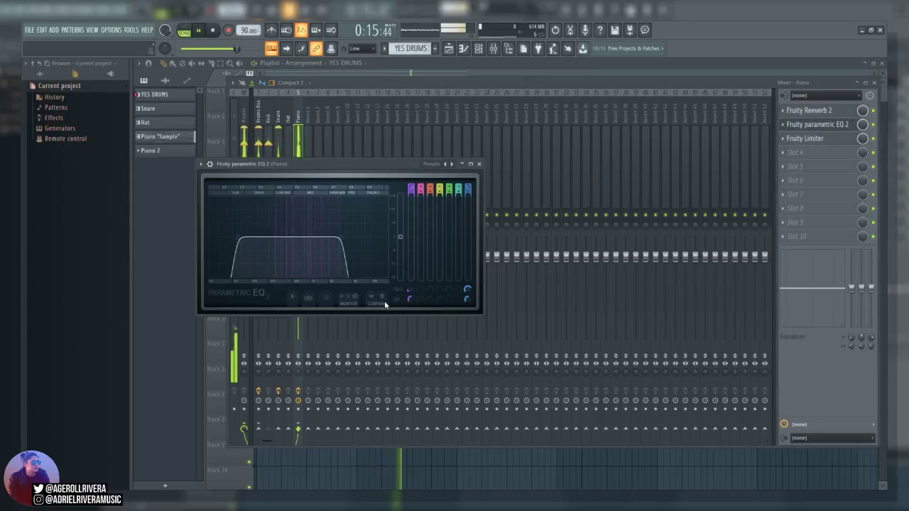
left_click_drag(410, 289, 410, 301)
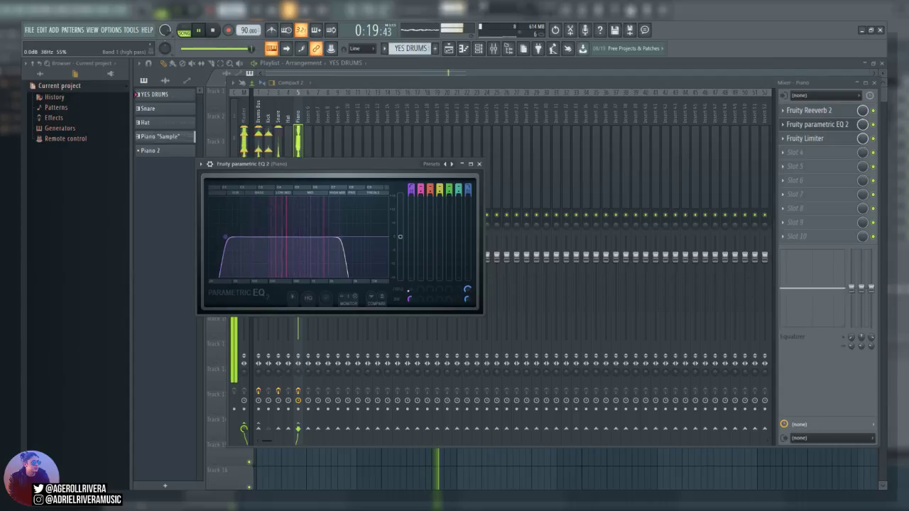
Move the two Piano "Sample" clips up from Track 4 to Track 3 in the Playlist
left_click(479, 164)
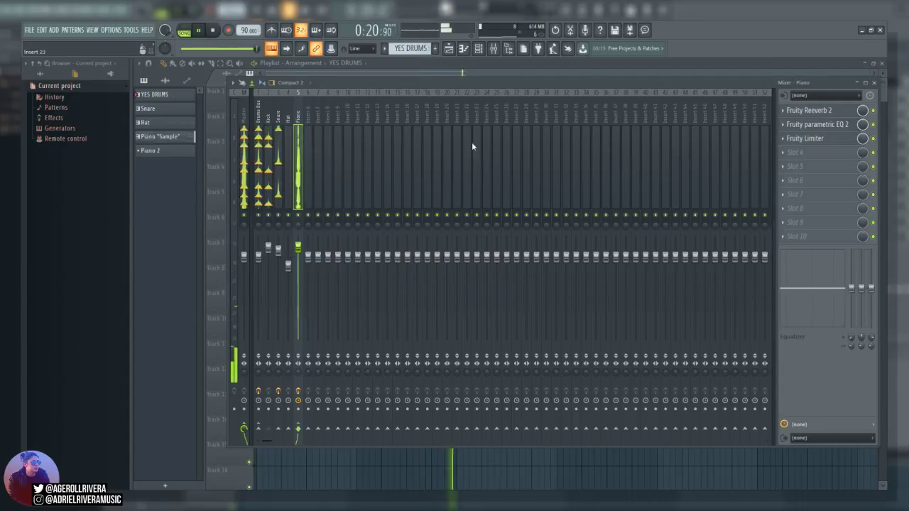
left_click(449, 48)
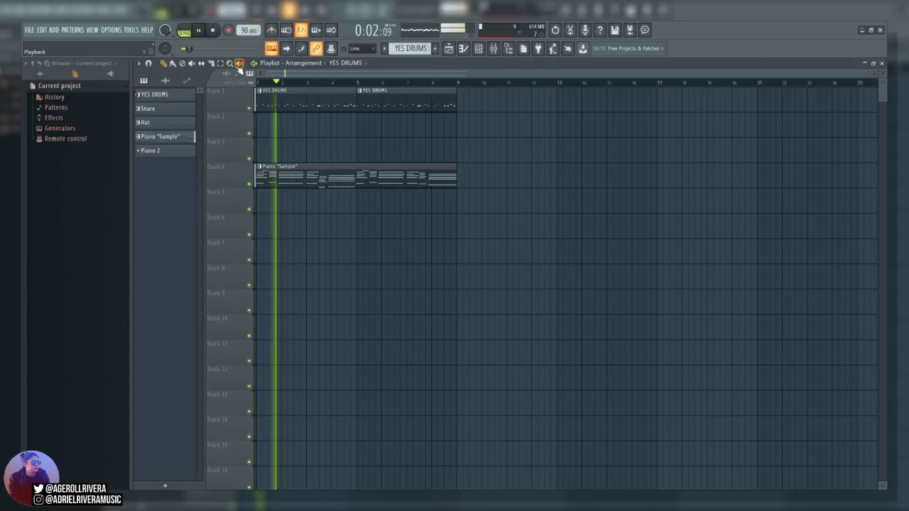
left_click_drag(492, 137, 312, 240)
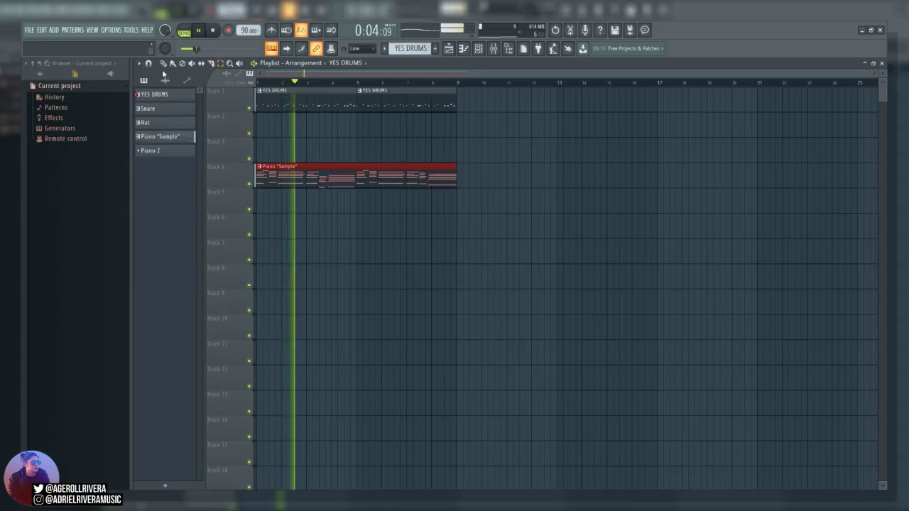
left_click_drag(266, 172, 274, 134)
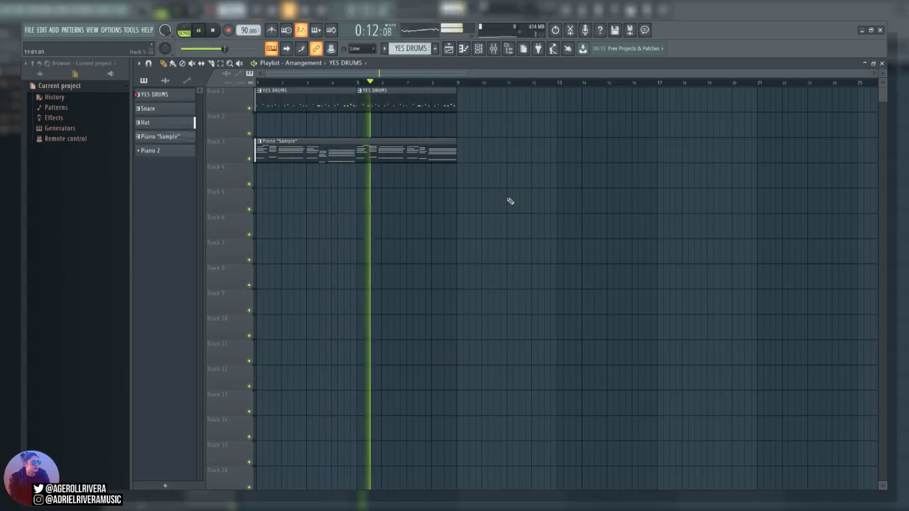
Transpose all Stage Grand notes in the Piano "Sample" pattern down one octave
left_click(479, 48)
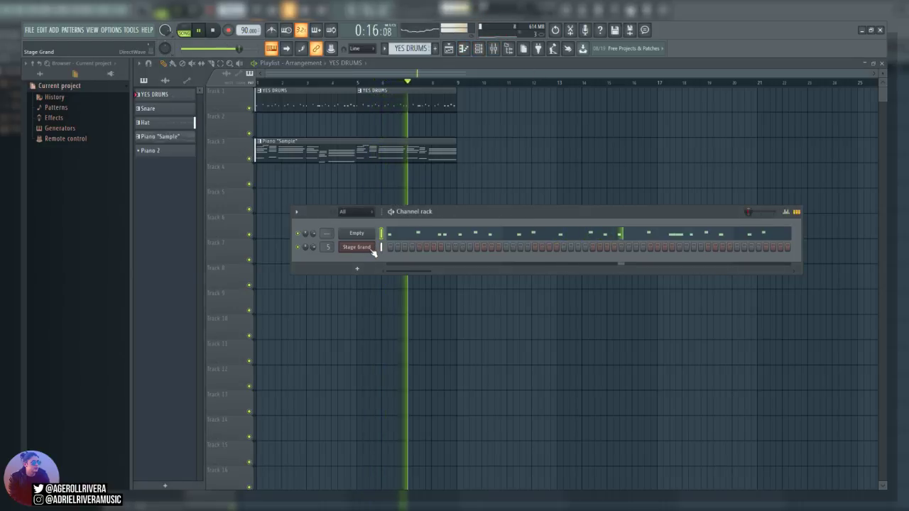
left_click(369, 251)
key("space")
left_click(450, 50)
double_click(293, 155)
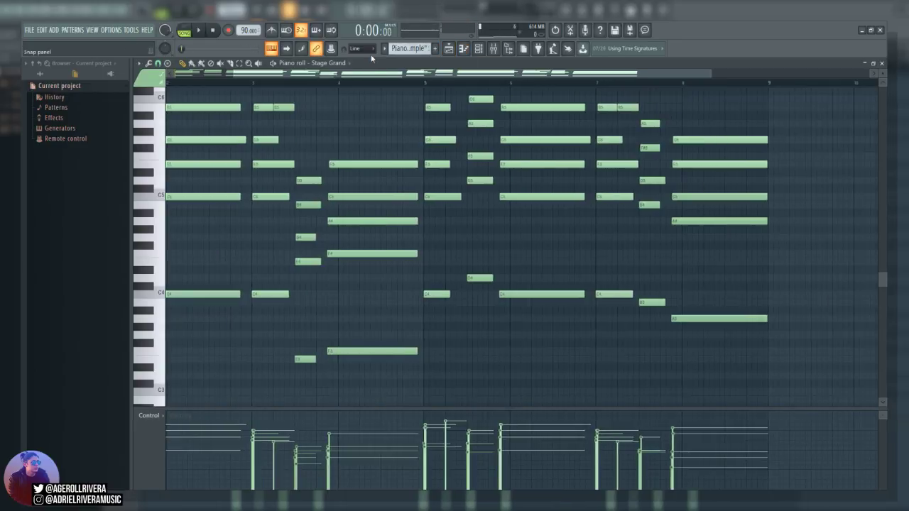
left_click_drag(368, 73, 304, 73)
key("ctrl+a")
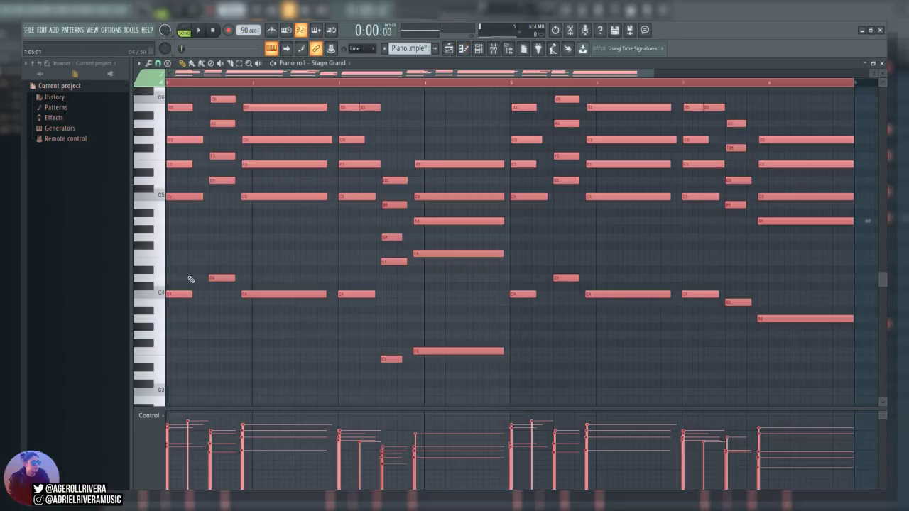
scroll(190, 279, "down", 3)
key("Down")
key("Down")
key("Down")
key("Down")
key("Down")
key("Down")
key("Down")
key("Down")
key("Down")
key("Down")
key("Down")
key("Down")
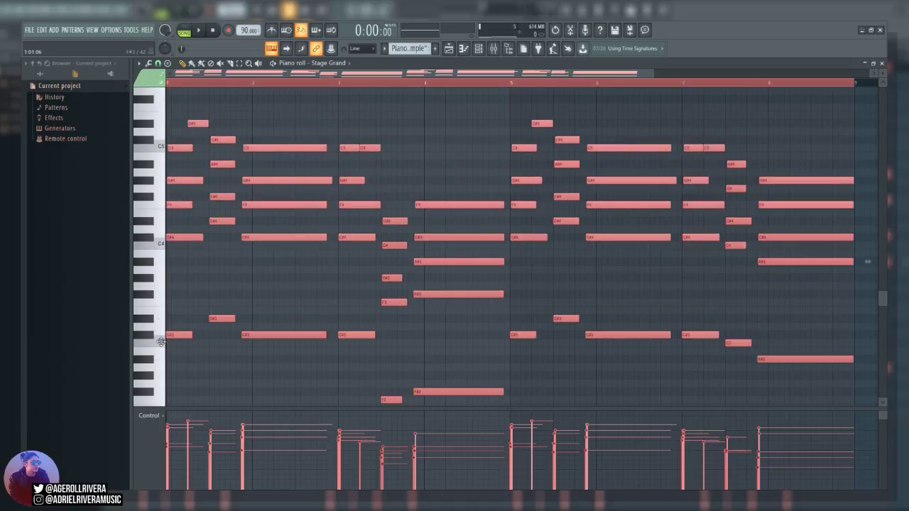
Listen to the lowered piano in the arrangement and transpose all its notes back up one octave
key("space")
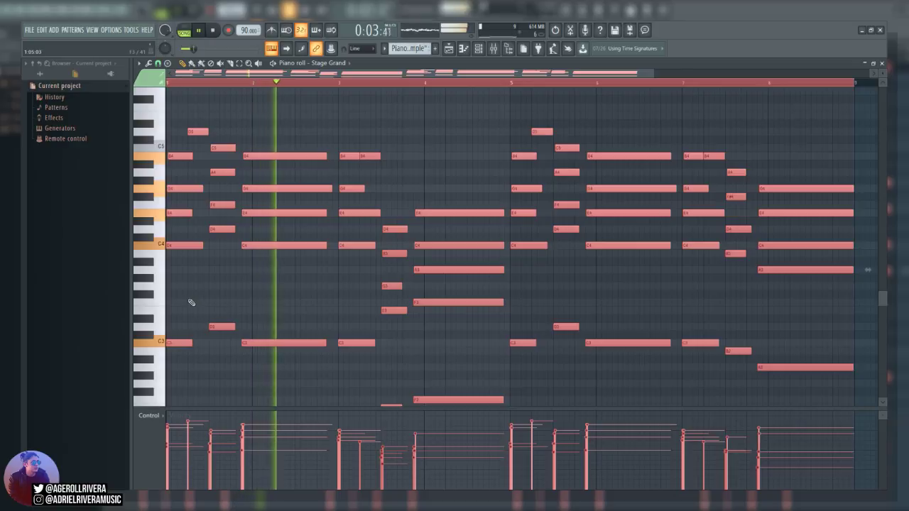
scroll(498, 293, "down", 6)
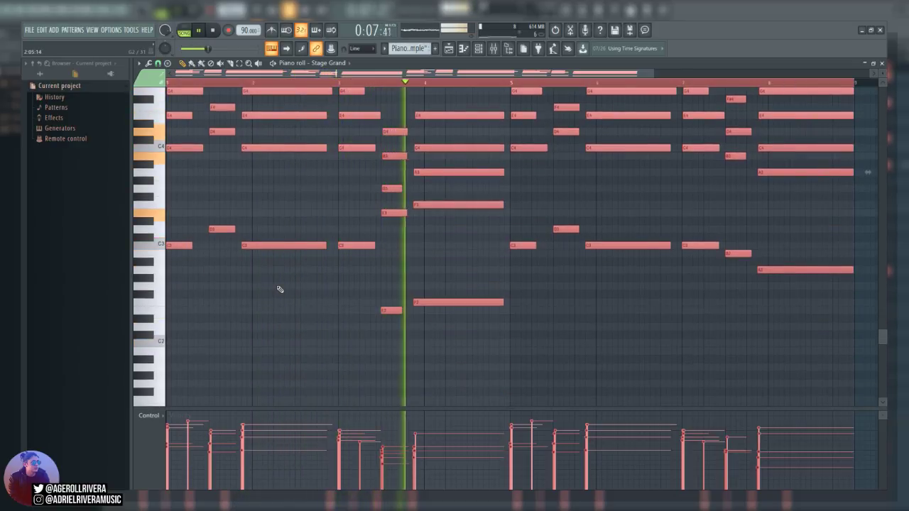
scroll(266, 284, "up", 3)
key("space")
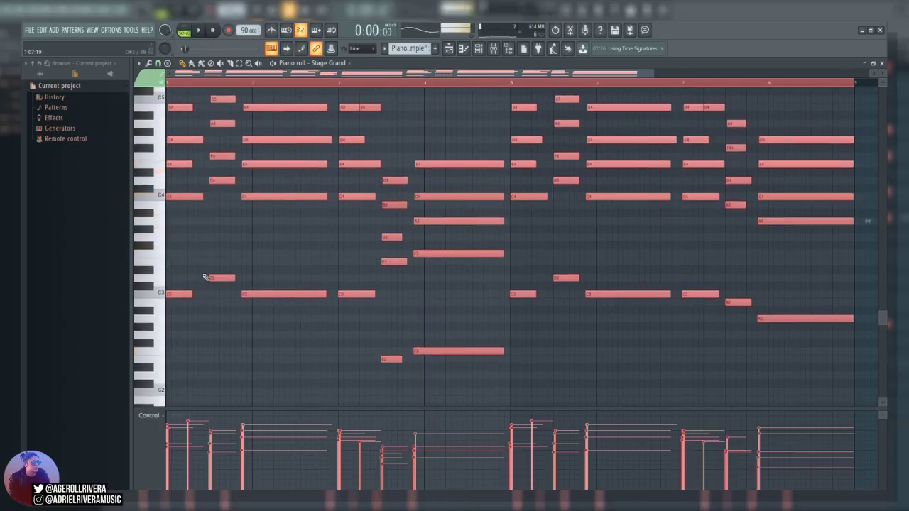
scroll(200, 280, "down", 9)
scroll(199, 284, "up", 10)
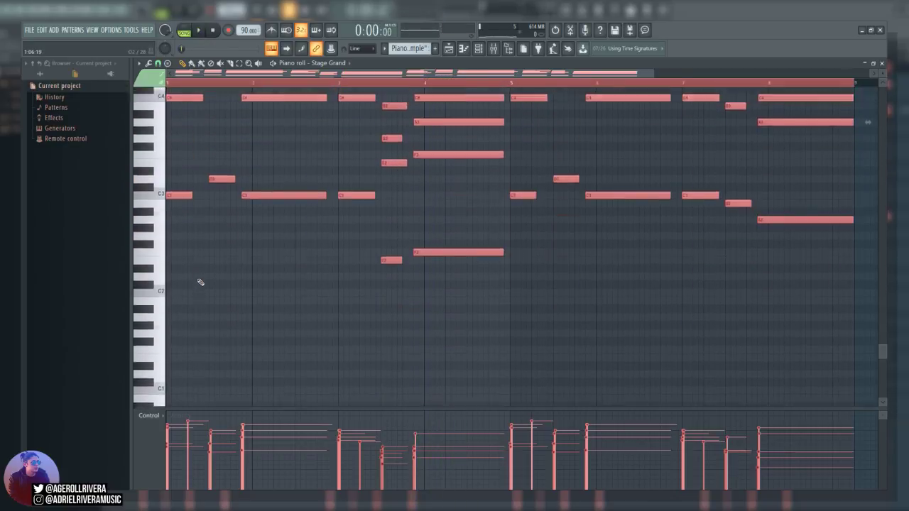
scroll(225, 251, "down", 3)
scroll(225, 256, "up", 9)
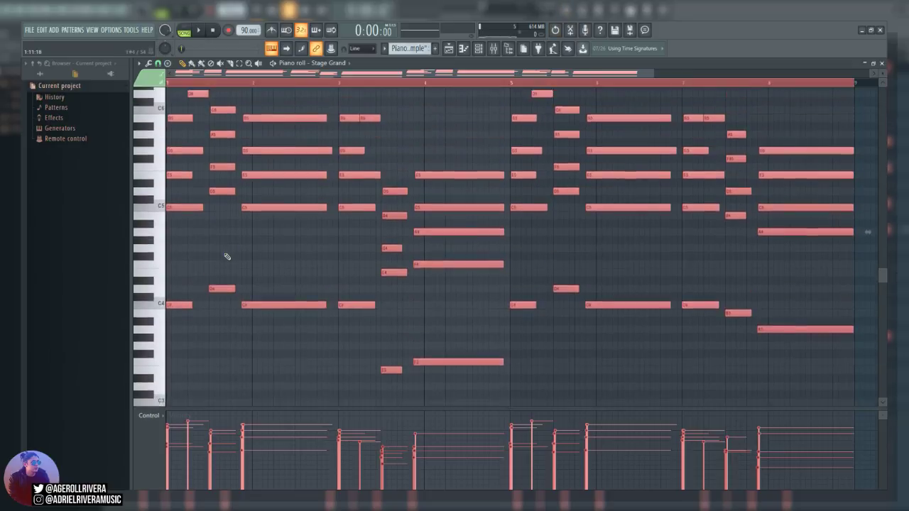
Play the arrangement from the Playlist and review the mixer with the Piano insert's effects
key("space")
key("F5")
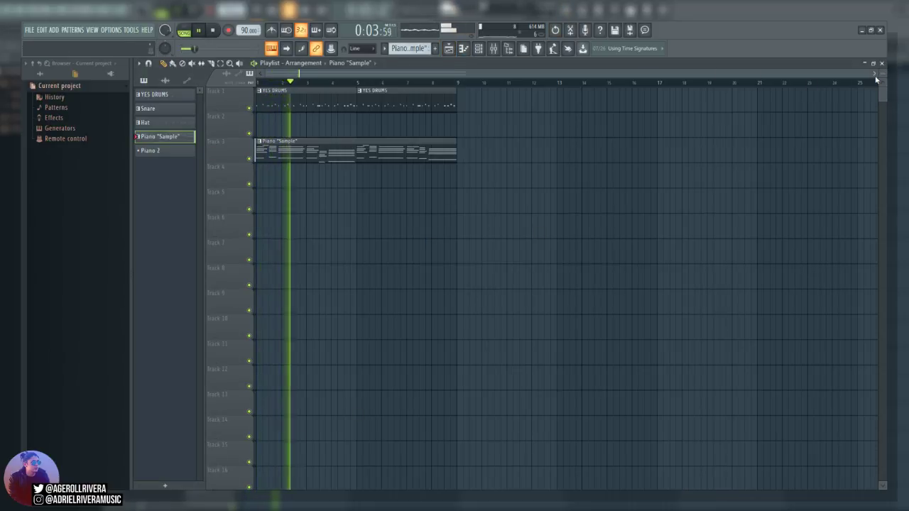
left_click(40, 75)
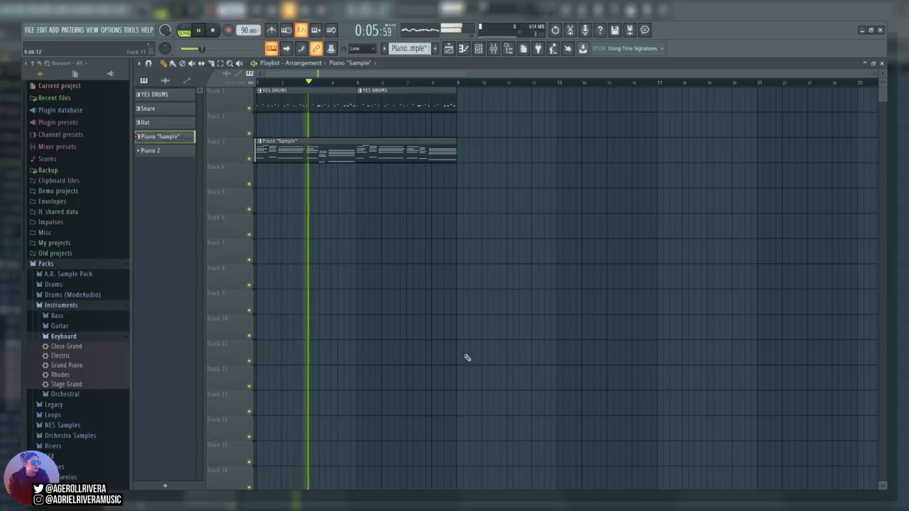
left_click(494, 50)
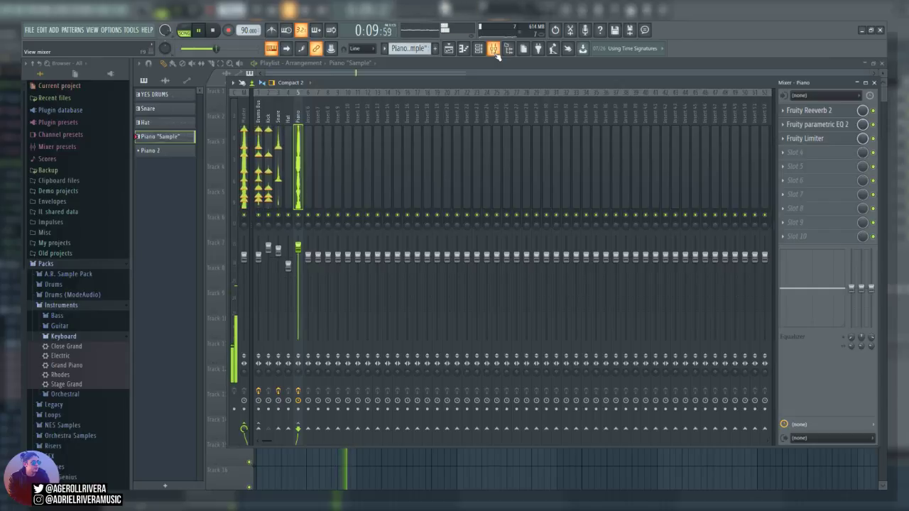
left_click(494, 50)
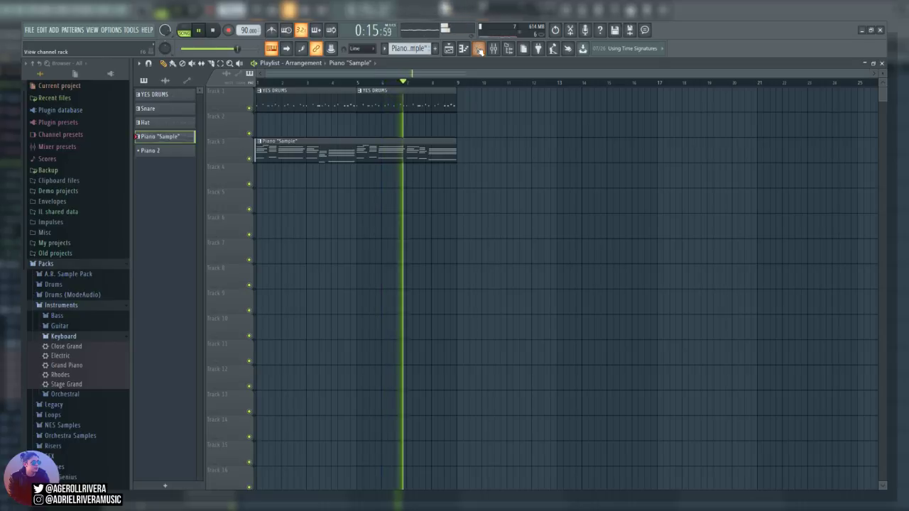
left_click(494, 49)
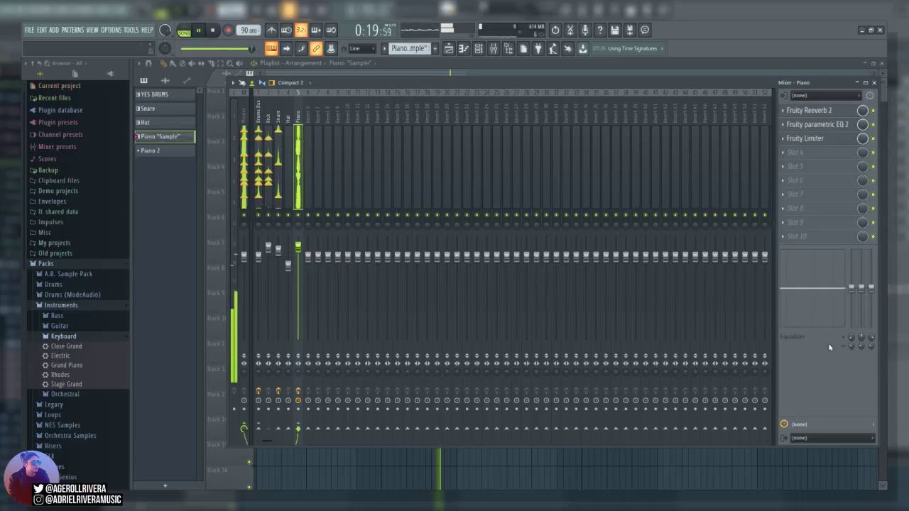
left_click(443, 71)
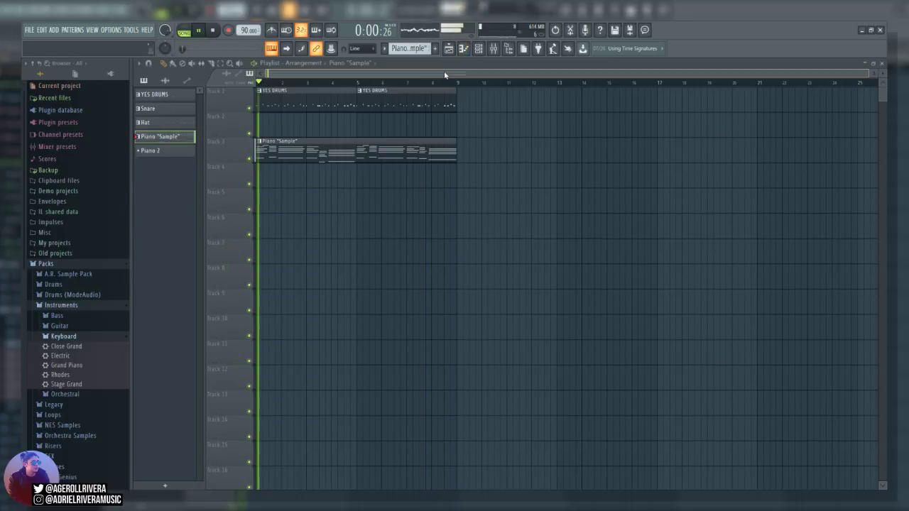
key("space")
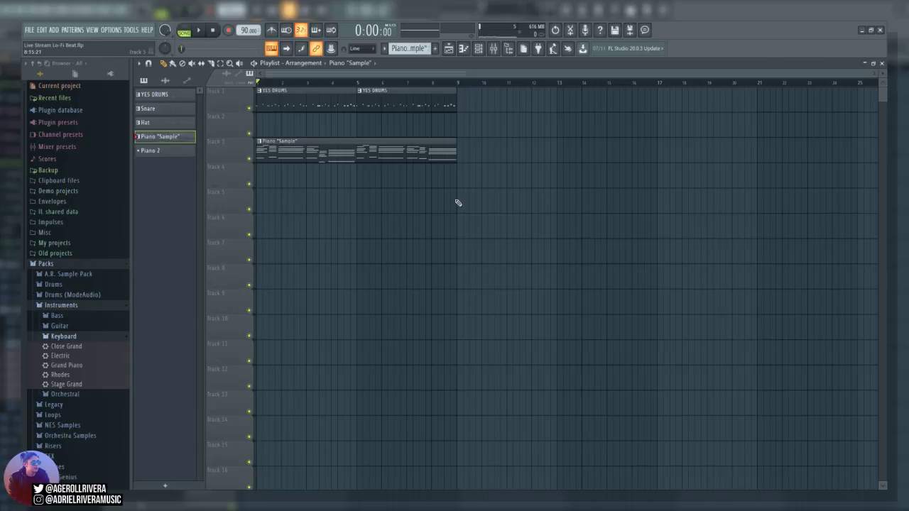
Replay the arrangement and check the Stage Grand's notes and the channel rack
key("space")
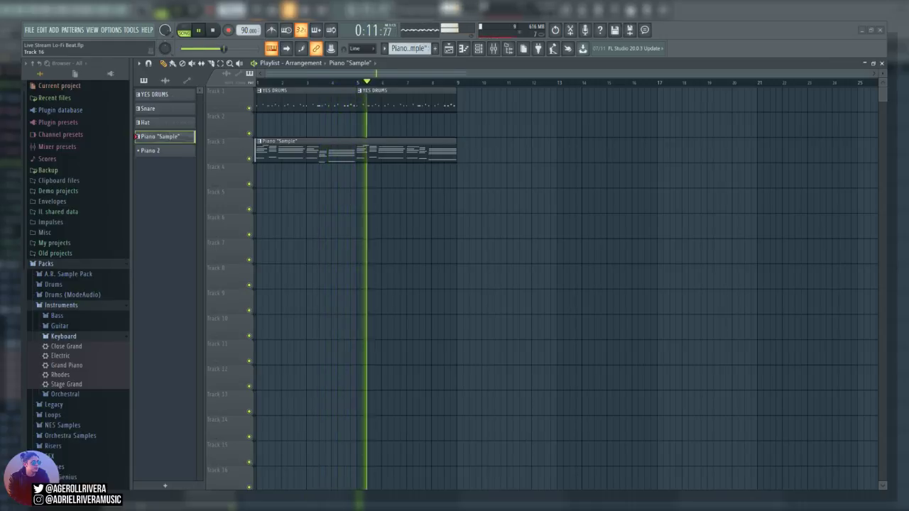
key("space")
left_click(464, 48)
left_click(476, 48)
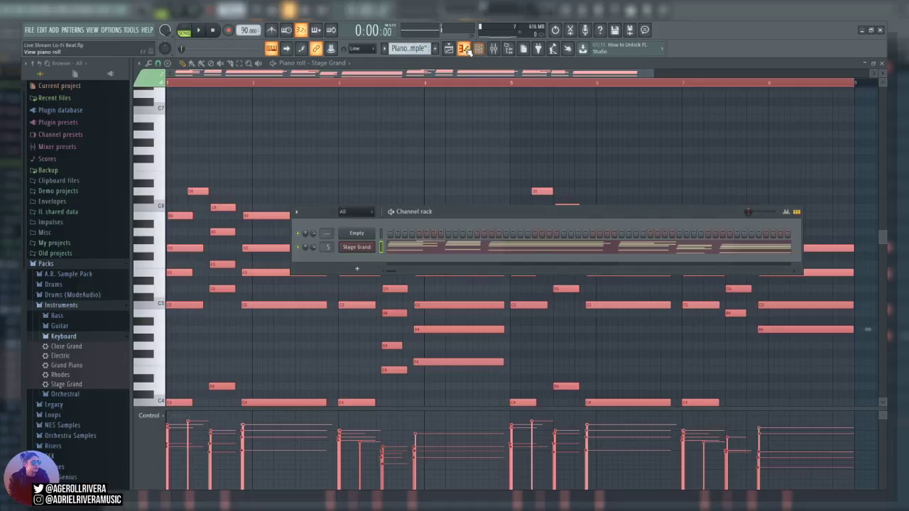
left_click(455, 48)
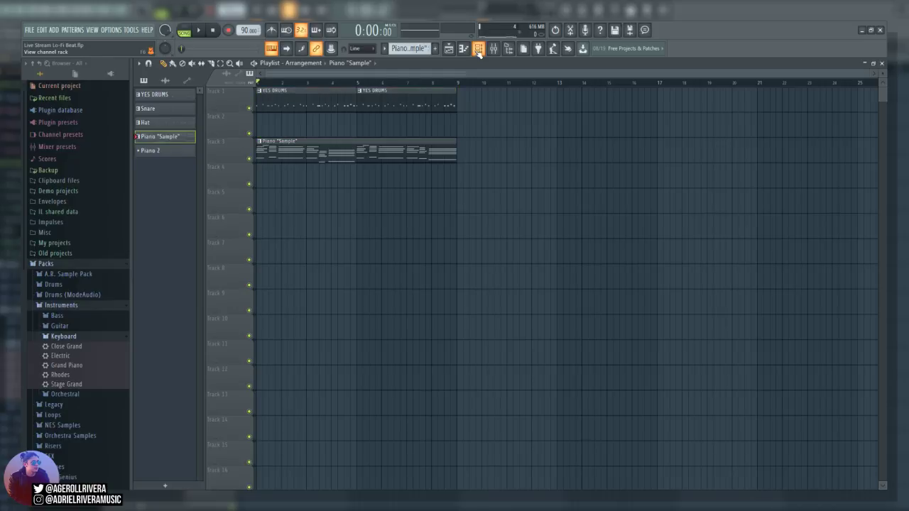
key("space")
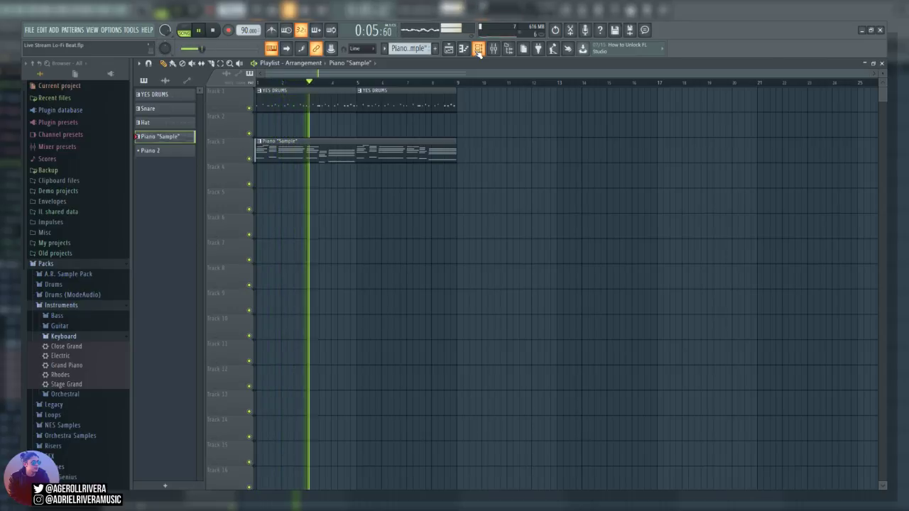
key("space")
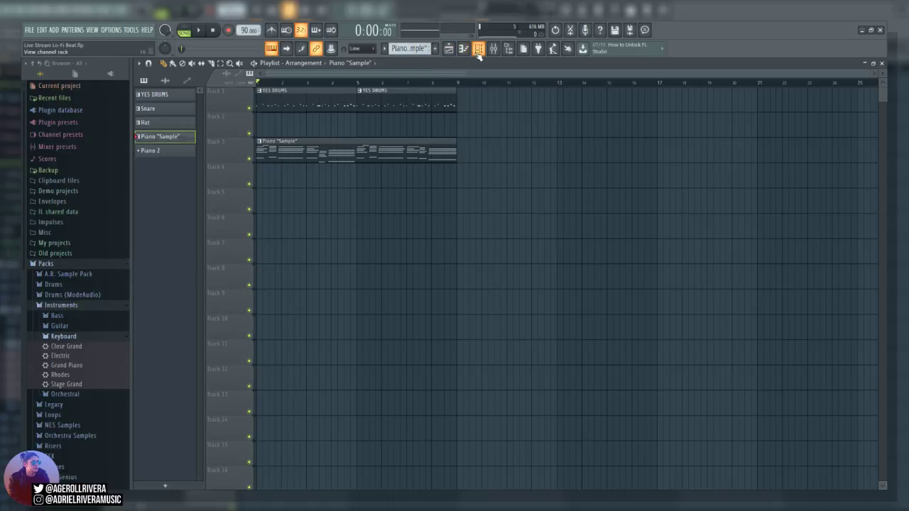
Examine the ducking graph in the Piano insert's Fruity Limiter during playback
left_click(493, 48)
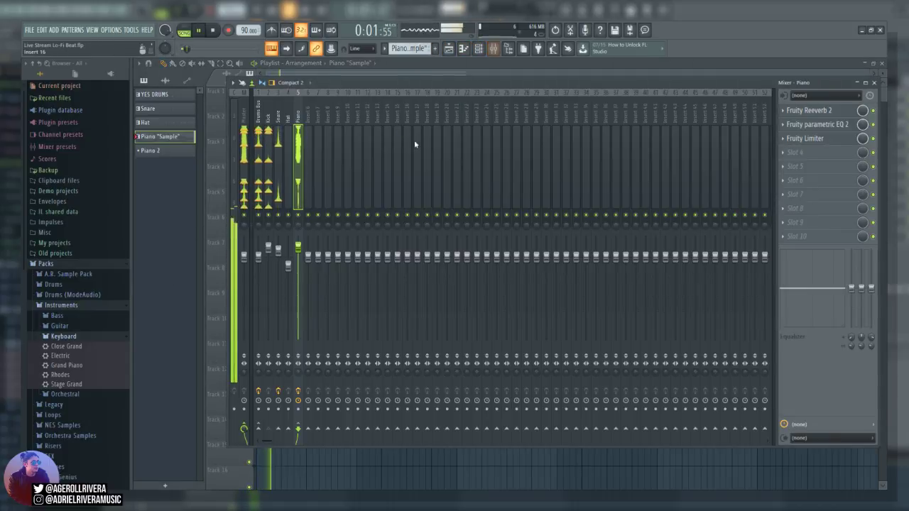
left_click(841, 143)
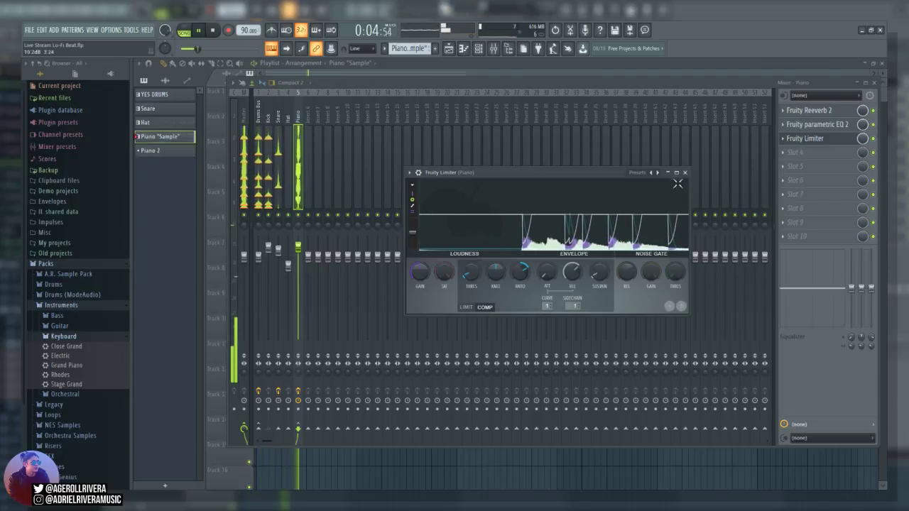
key("Escape")
Add Fruity Parametric EQ 2 to the Kick insert, boosting slightly near 96 Hz with a 3310 Hz low-pass, and merge its stereo separation to 56%
left_click(268, 120)
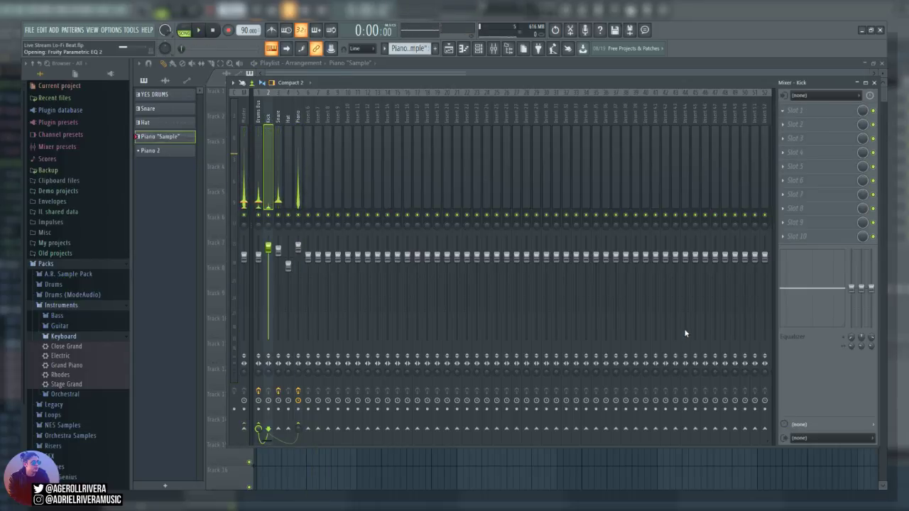
key("space")
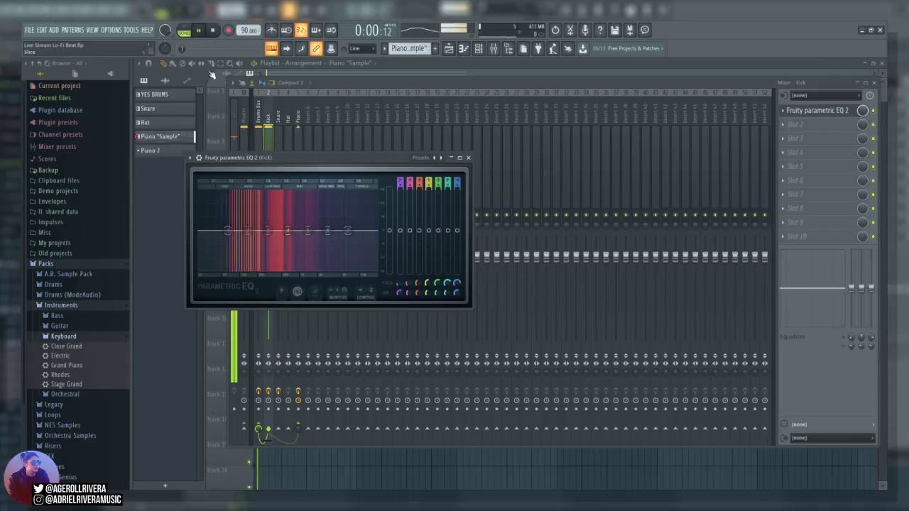
mouse_move(242, 229)
left_mouse_down()
mouse_move(235, 221)
mouse_move(238, 228)
left_mouse_up()
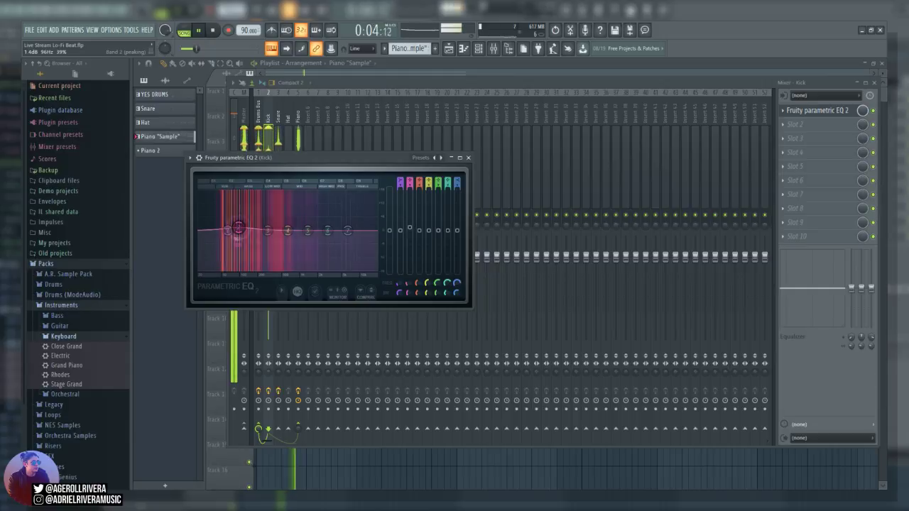
left_click(212, 30)
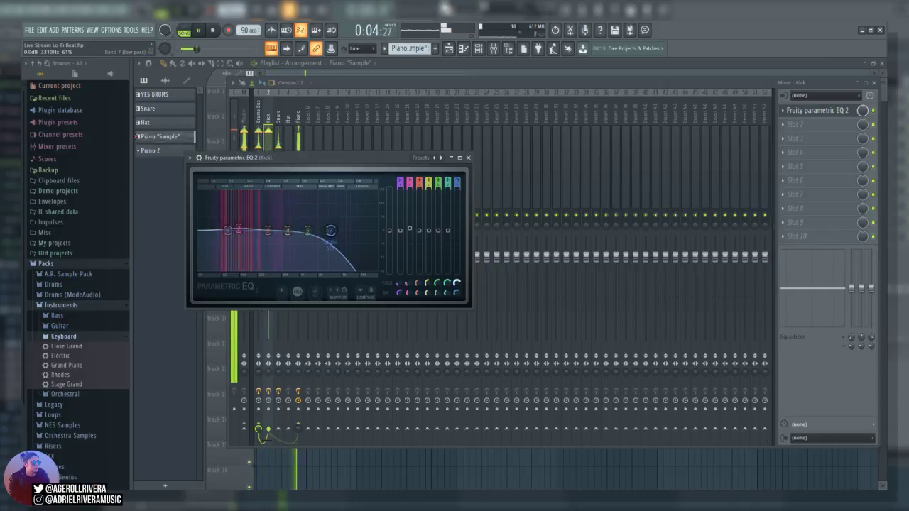
left_click(469, 157)
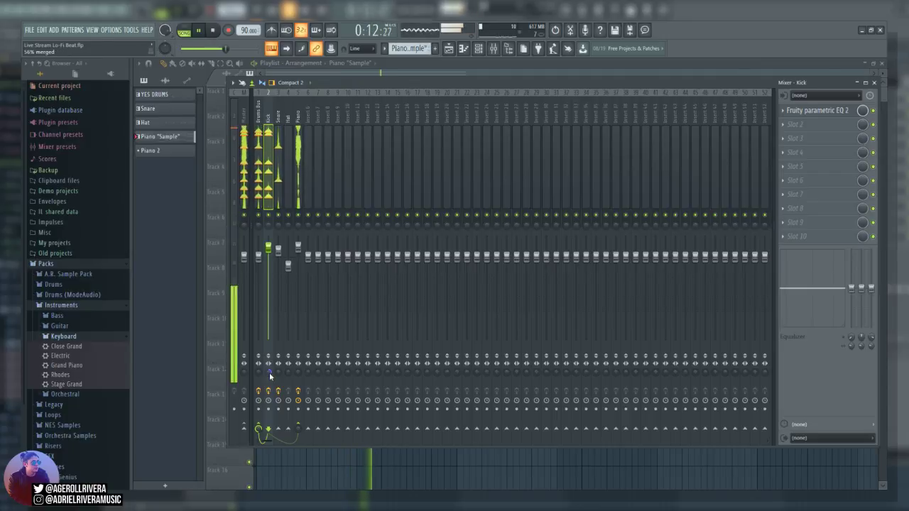
Lower the pitch of the vinyl snare sample on the FPC's Pad 2 by about 337 cents during playback
left_click(278, 115)
left_click(479, 48)
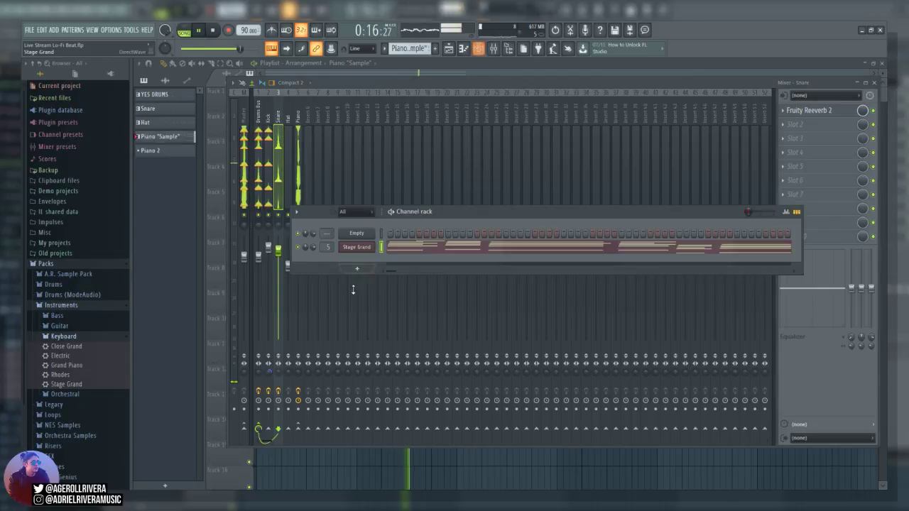
left_click(367, 238)
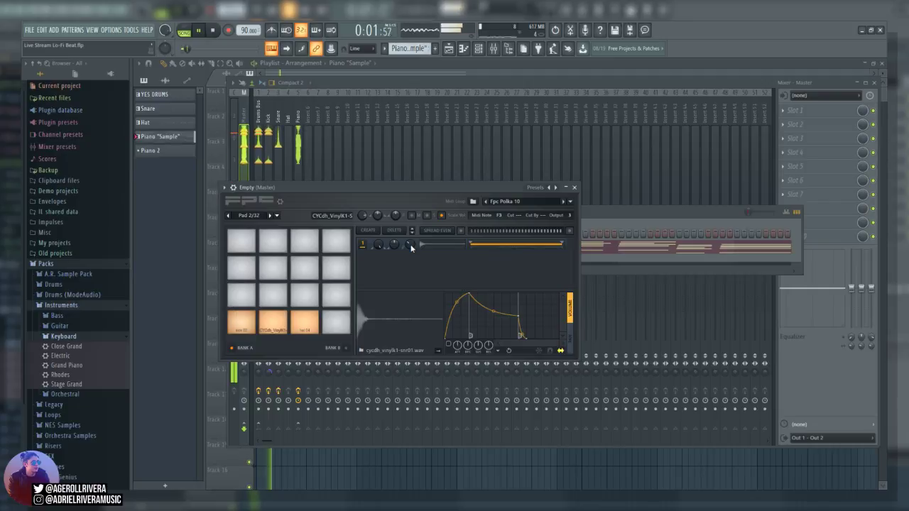
left_click_drag(409, 250, 410, 277)
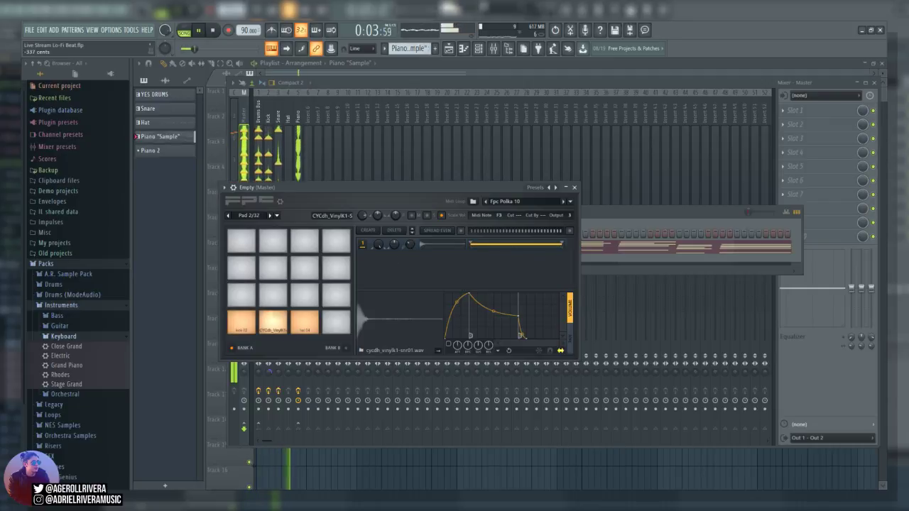
Check the kick 02 sample on the FPC's Pad 1 while replaying the arrangement, and close the FPC
left_click(247, 322)
key("space")
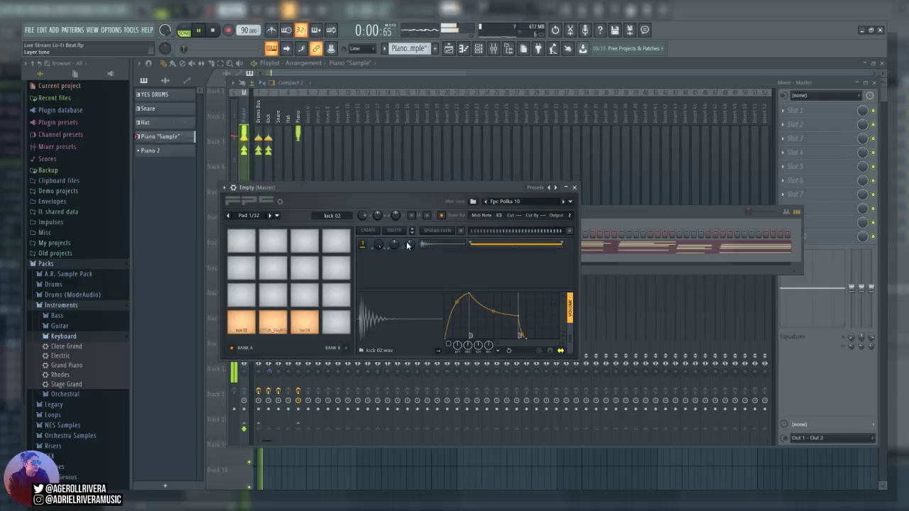
left_click(575, 188)
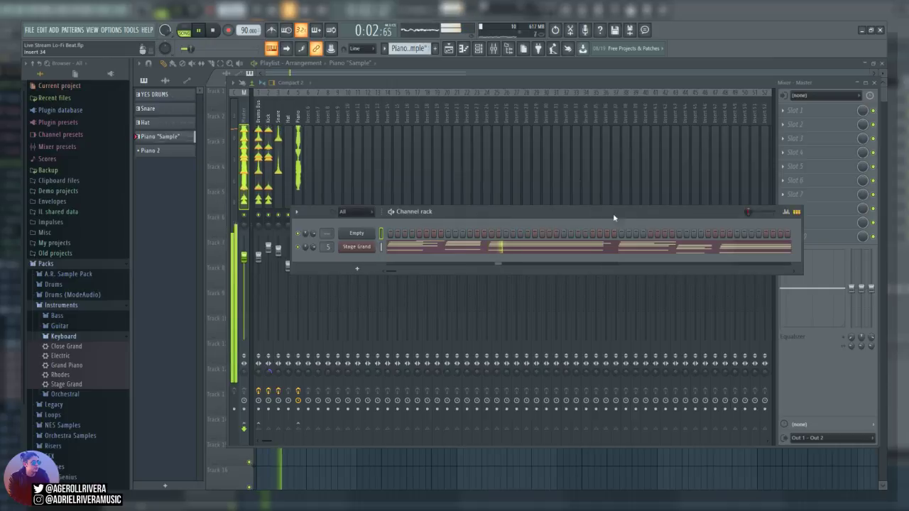
Add Fruity Parametric EQ 2 to the Snare insert with a band 7 low-pass at 4573 Hz, close the mixer and stop playback
left_click(269, 119)
left_click(278, 119)
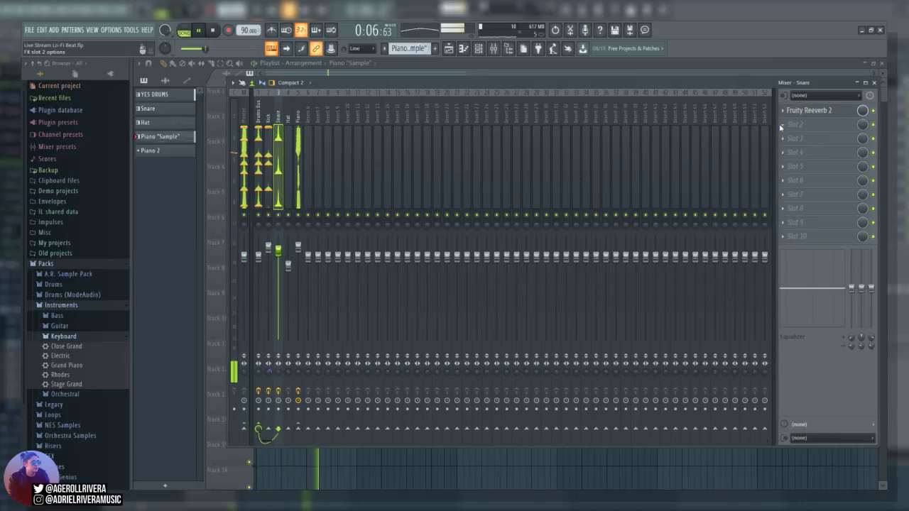
left_click(691, 328)
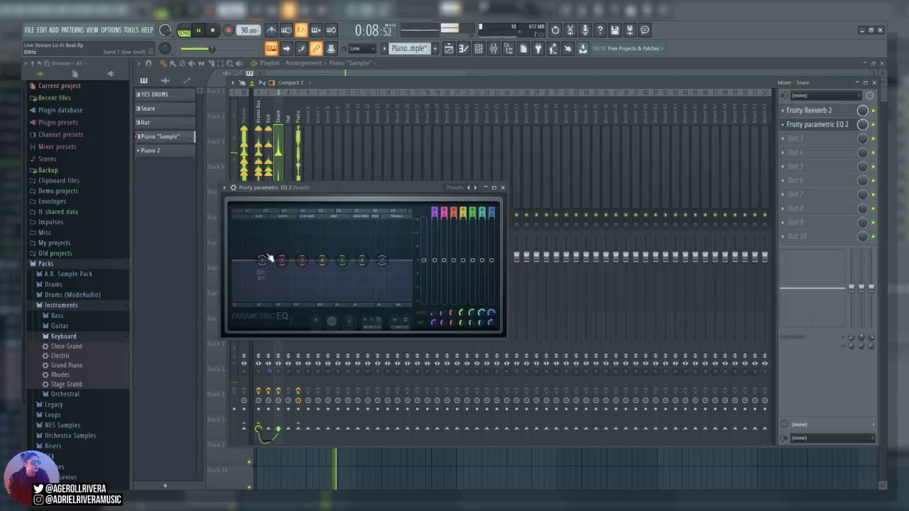
left_click_drag(381, 260, 378, 265)
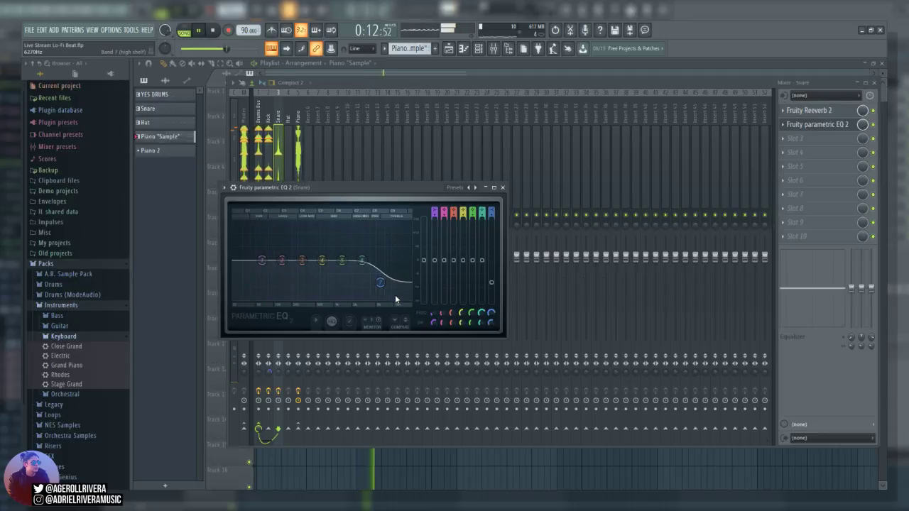
key("ctrl+z")
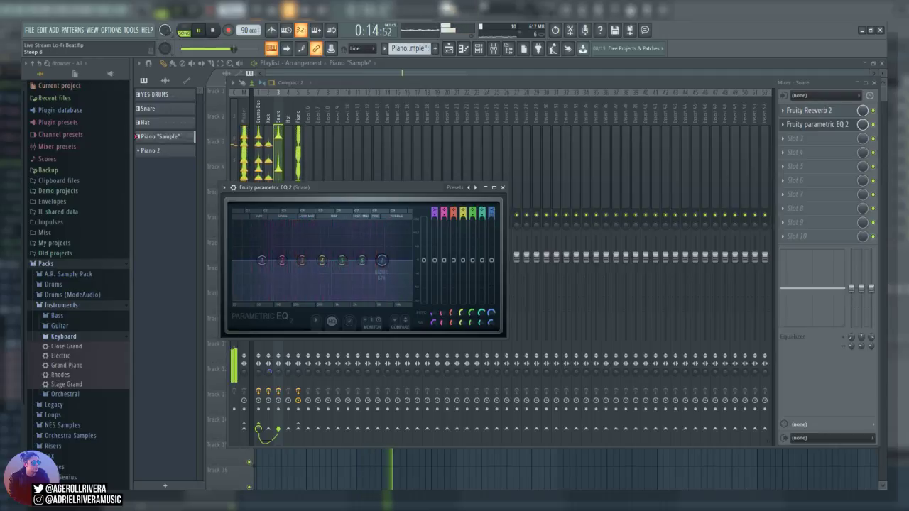
left_click_drag(492, 212, 492, 240)
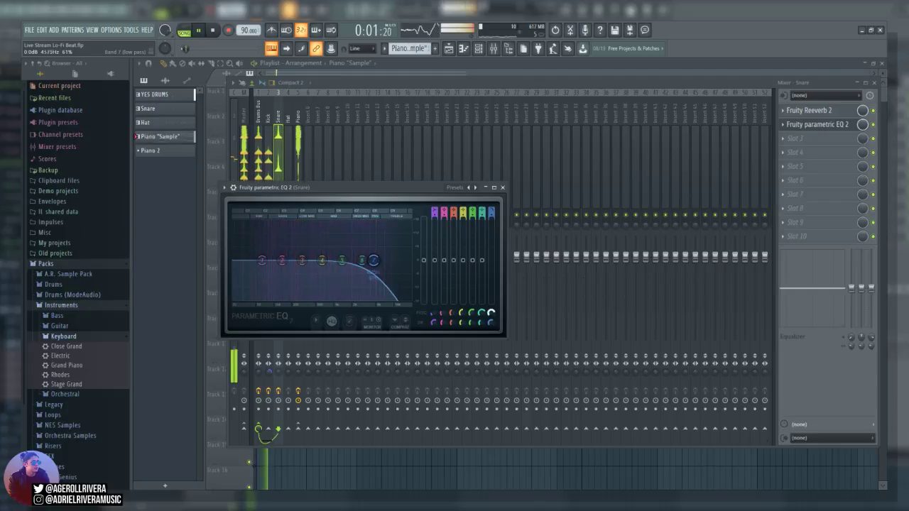
left_click(503, 187)
key("F9")
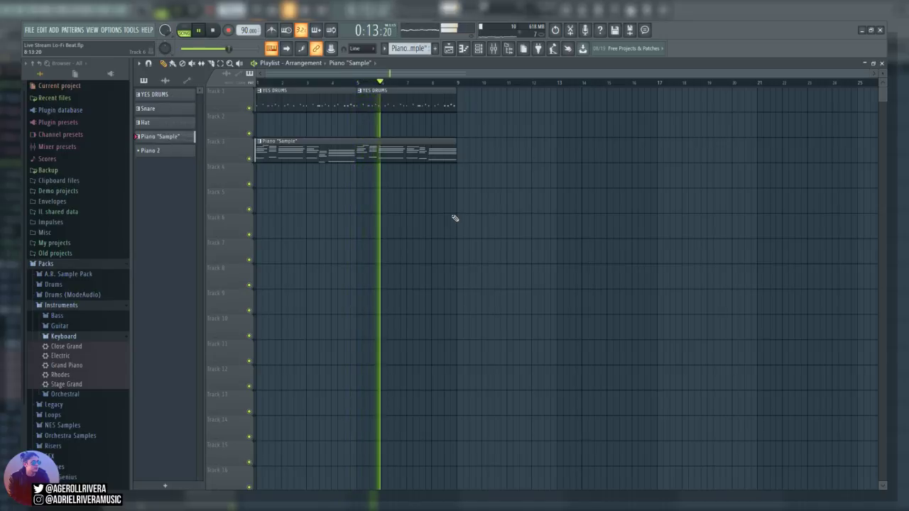
key("space")
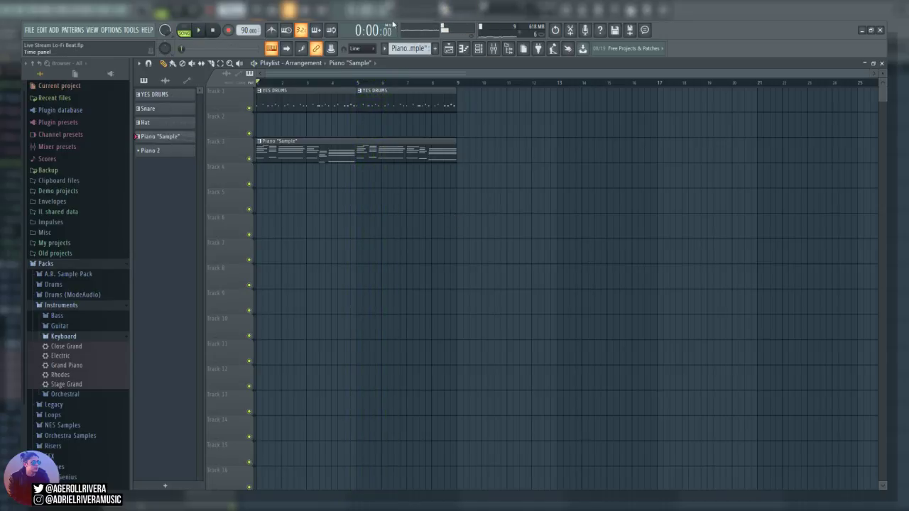
Open the FPC from the channel rack and audition the hat 04 pad along with the arrangement
left_click(479, 48)
left_click(361, 233)
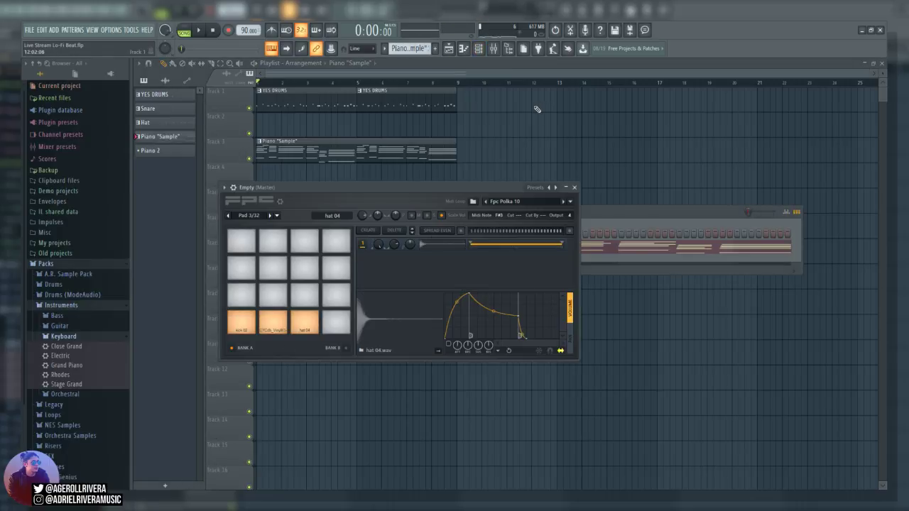
key("space")
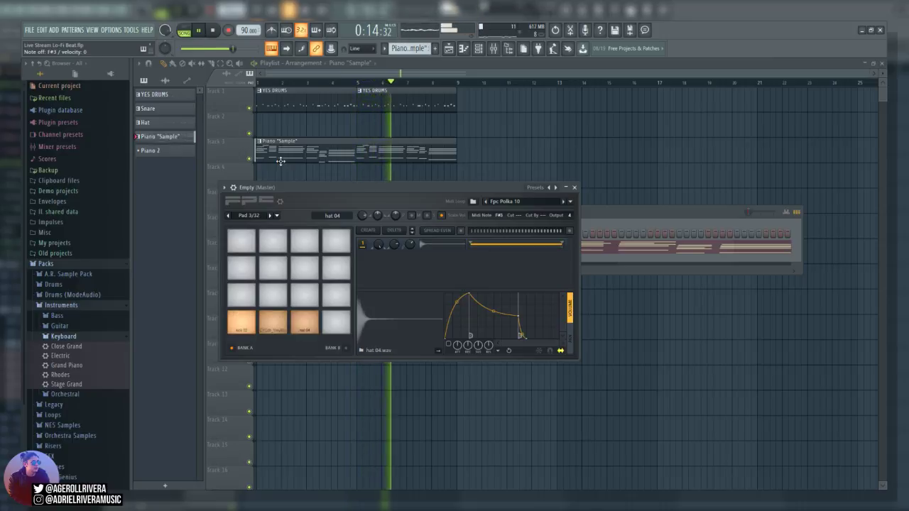
key("space")
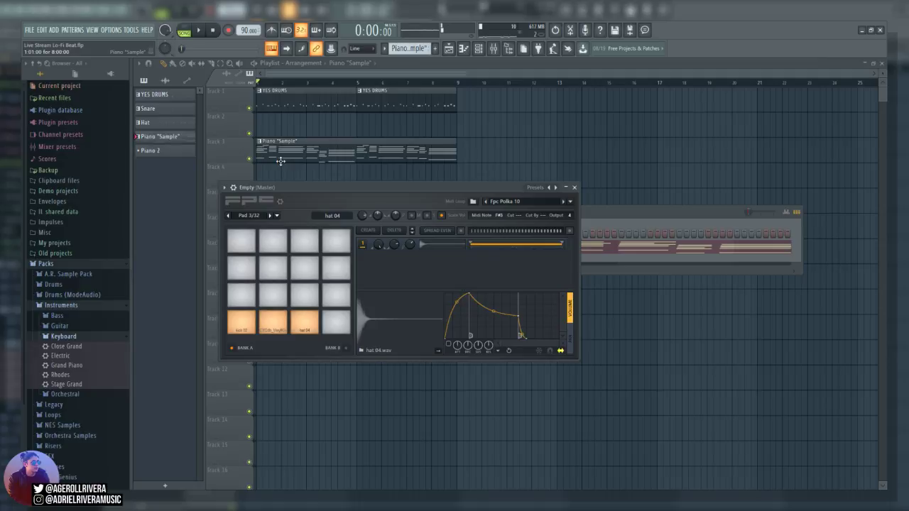
Switch to the Hat pattern and place it at the start of Track 2 in the playlist
left_click(436, 49)
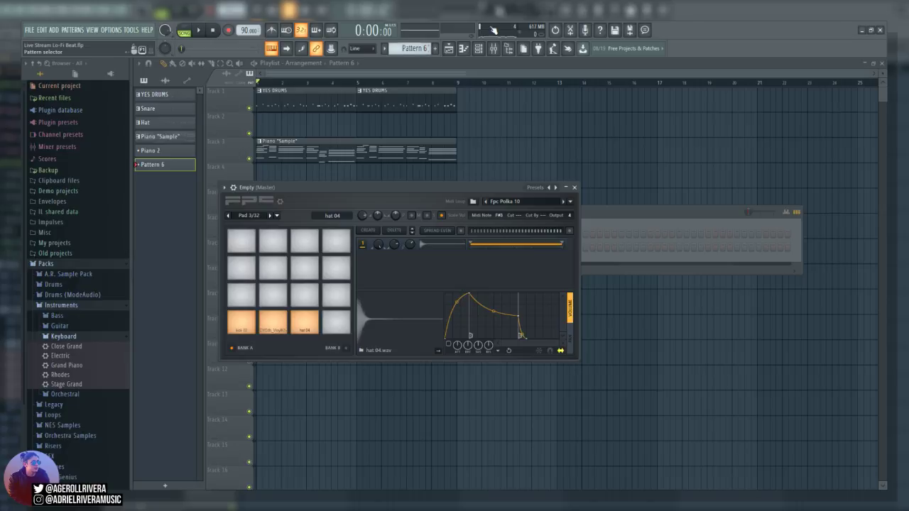
scroll(417, 48, "down", 3)
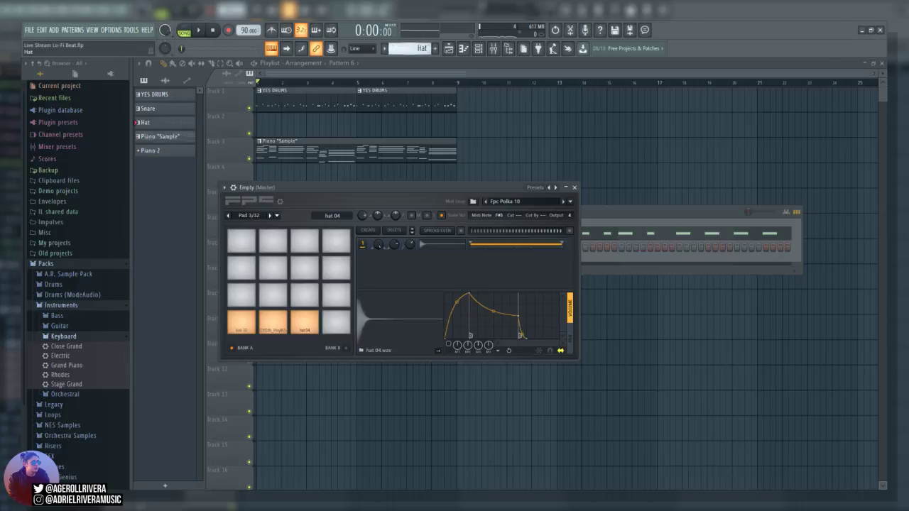
left_click_drag(372, 121, 184, 111)
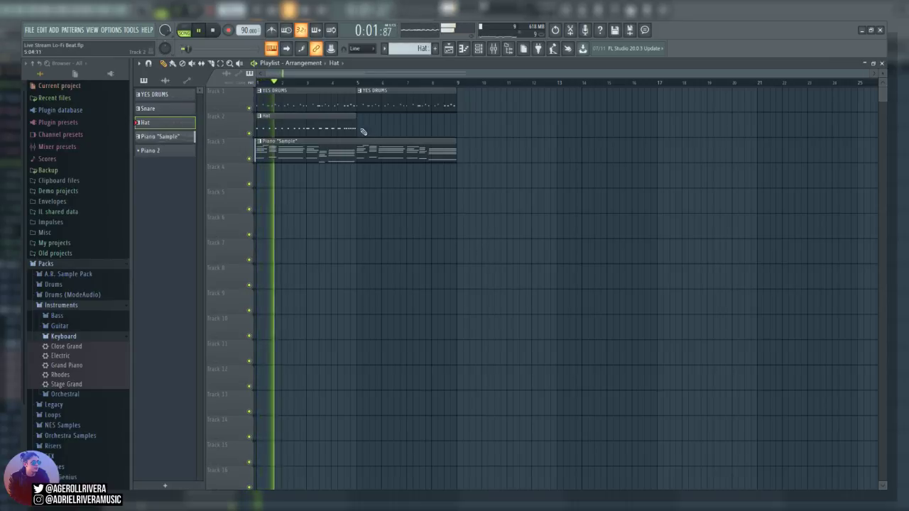
Open the Hat pattern's notes in the piano roll and delete all existing hat notes
double_click(307, 128)
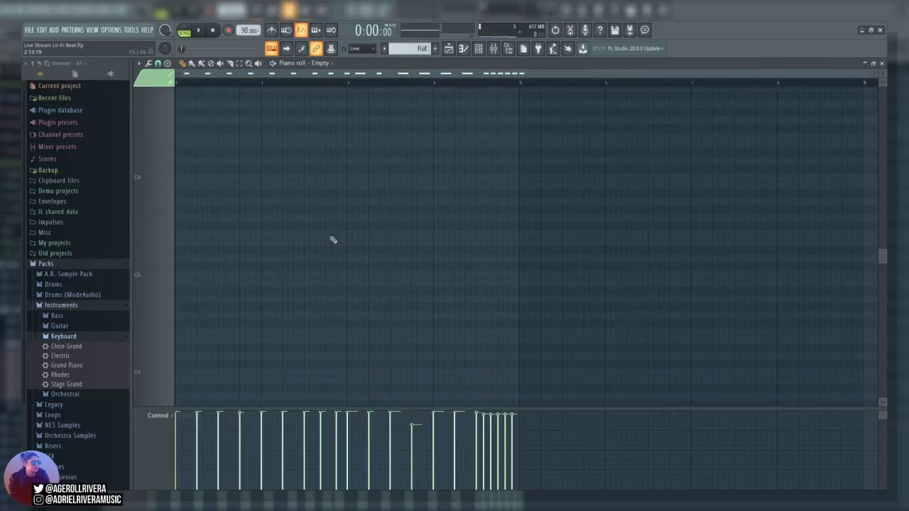
scroll(398, 284, "up", 2)
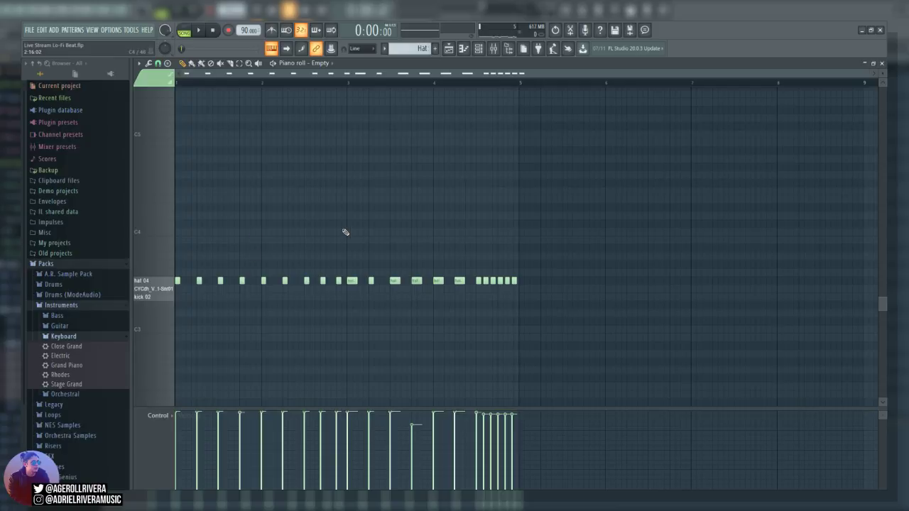
key("ctrl+a")
key("Delete")
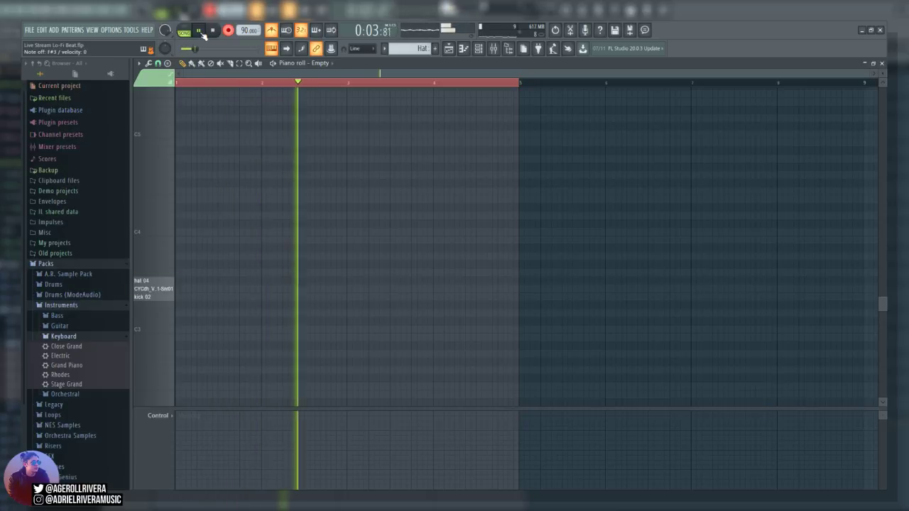
Record a new four-bar hat 04 rhythm into the Hat pattern
key("space")
key("ctrl+z")
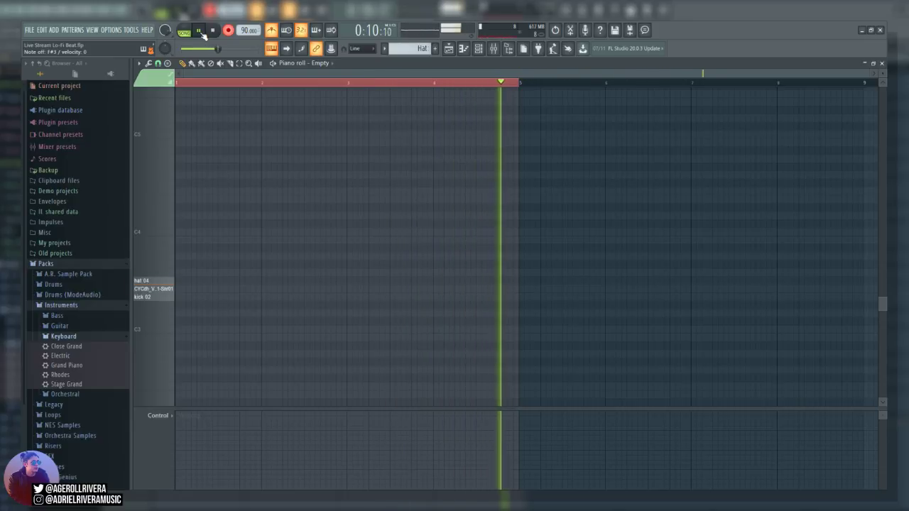
key("space")
Quantize all the recorded hat notes to the grid and deselect them
key("ctrl+a")
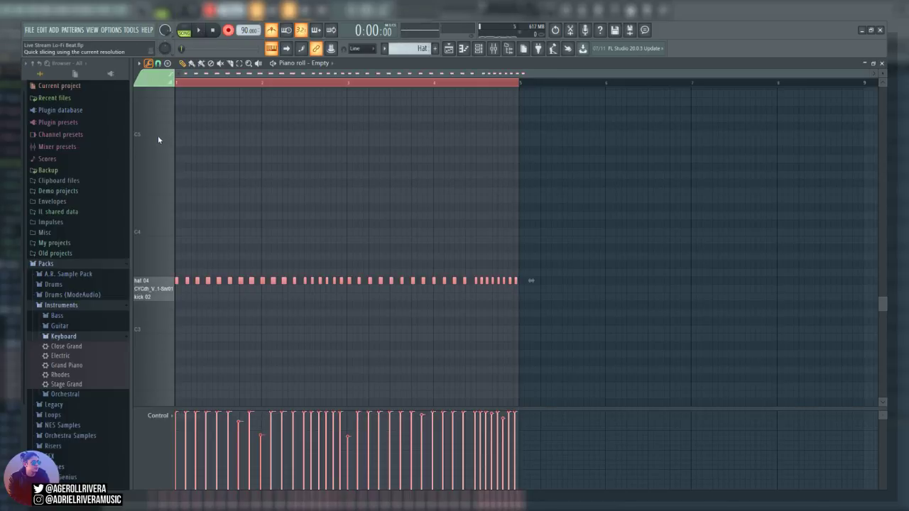
key("ctrl+q")
key("ctrl+d")
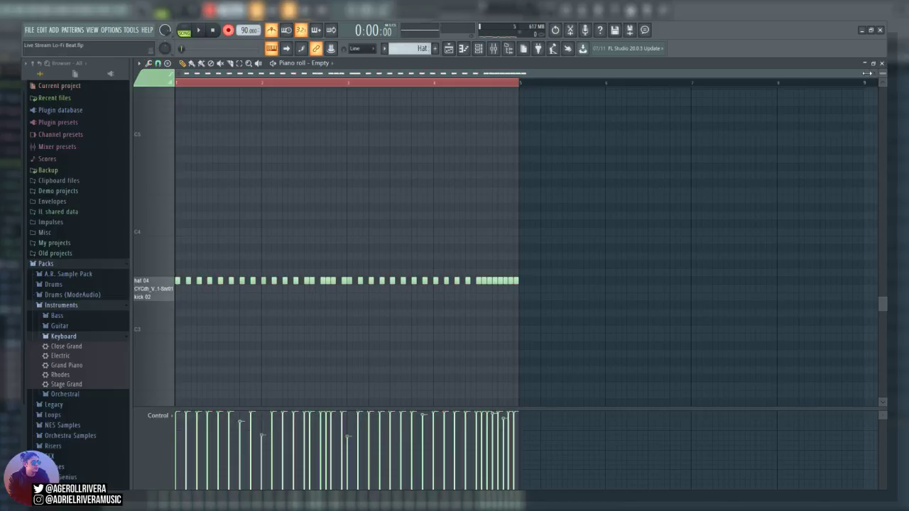
Disarm recording and play the Hat pattern on its own with all four bars of its notes in view
scroll(467, 134, "up", 3)
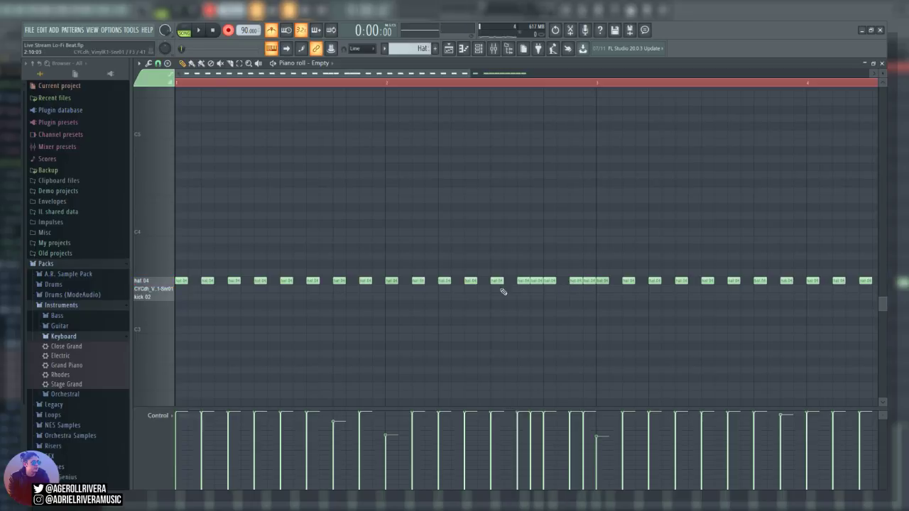
left_click(228, 31)
key("space")
key("space")
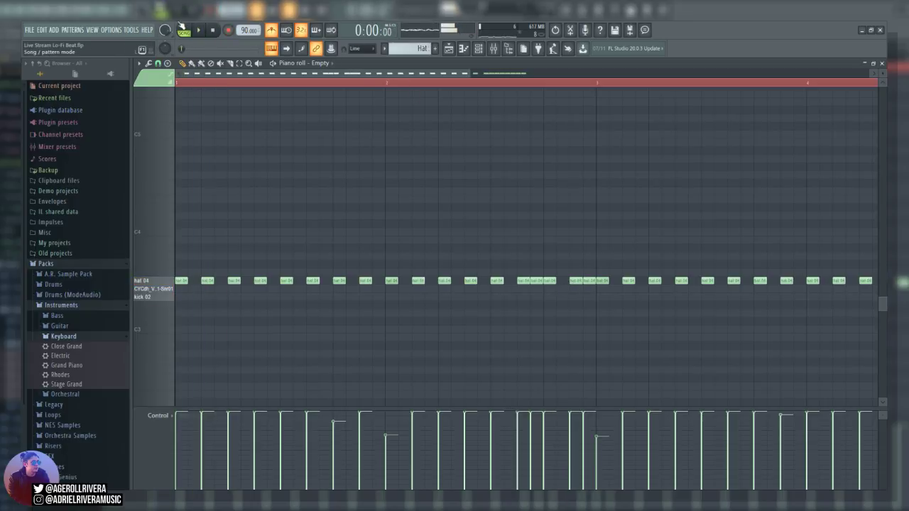
key("space")
left_click_drag(525, 74, 577, 76)
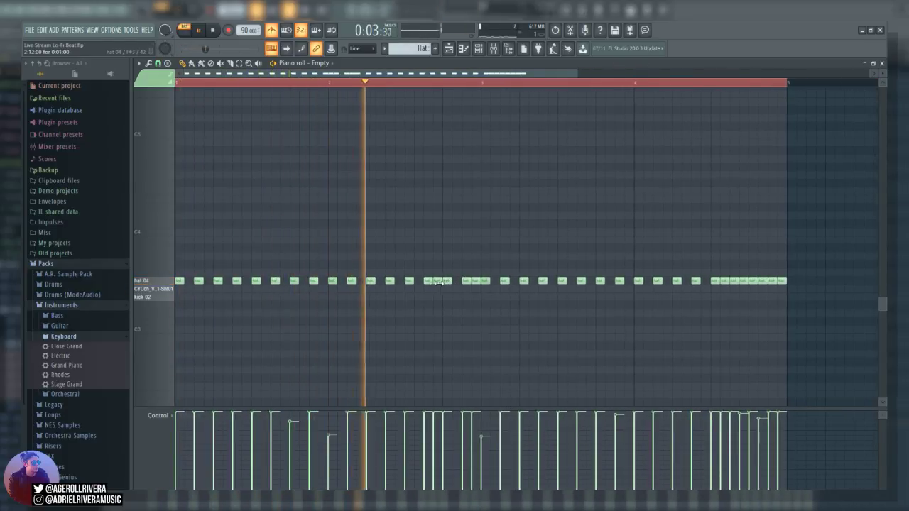
Replace the hat roll at the end of bar 2 with evenly spaced triplet hats and delete two hats from the closing roll of bar 4
key("space")
right_click(428, 281)
right_click(437, 281)
right_click(447, 282)
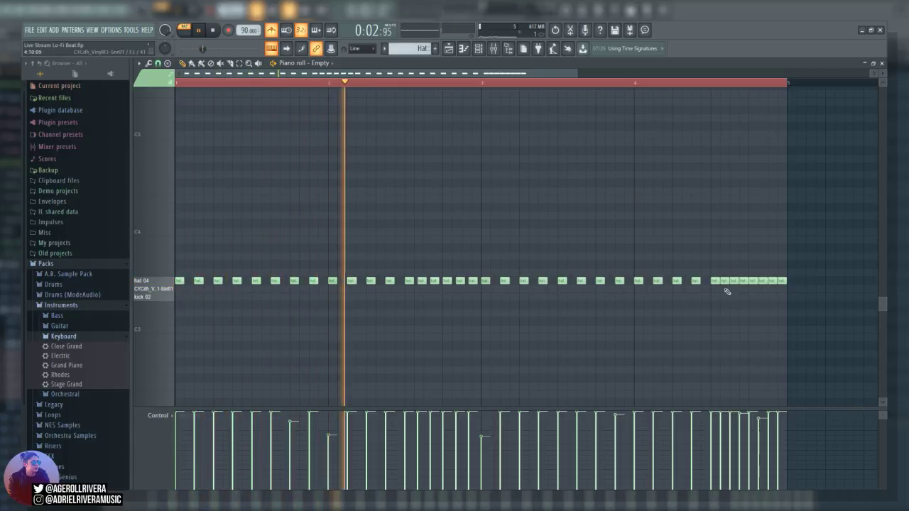
right_click(745, 281)
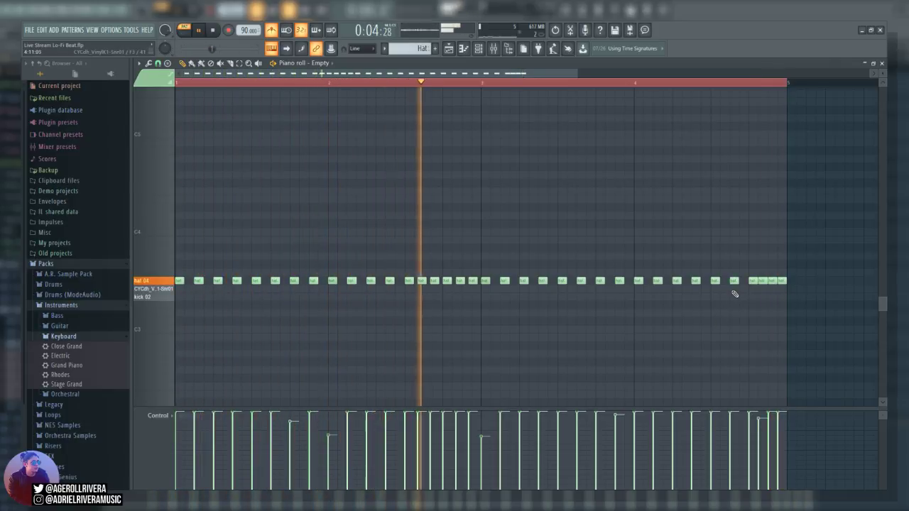
left_click(213, 30)
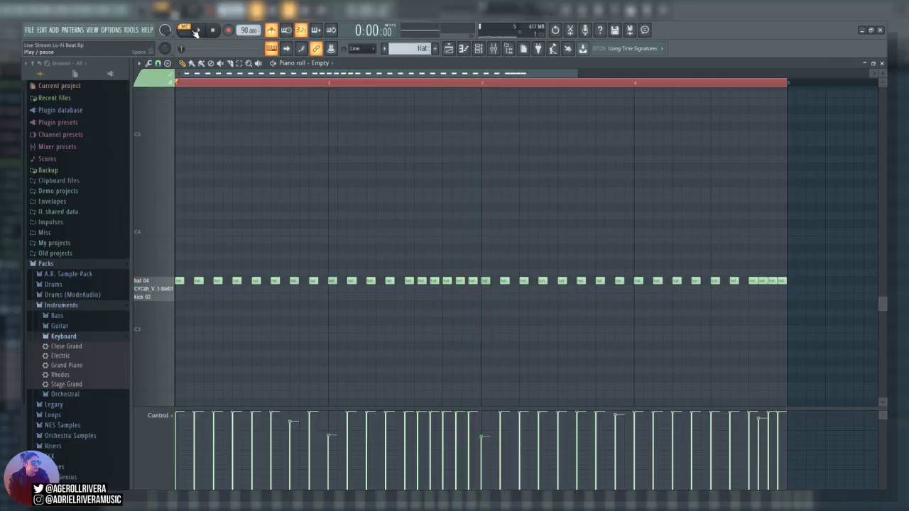
Play the song and place a second Hat clip at bar 5 on Track 2 of the playlist
key("space")
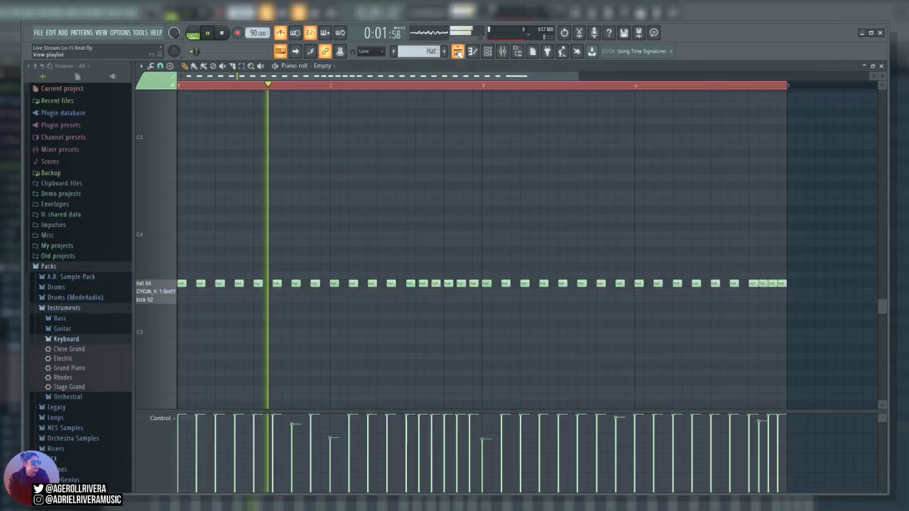
left_click(458, 52)
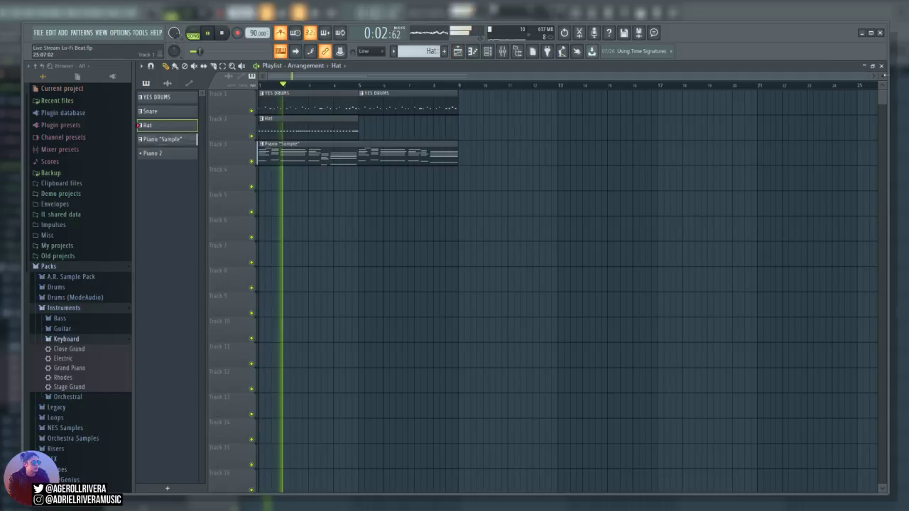
left_click(870, 34)
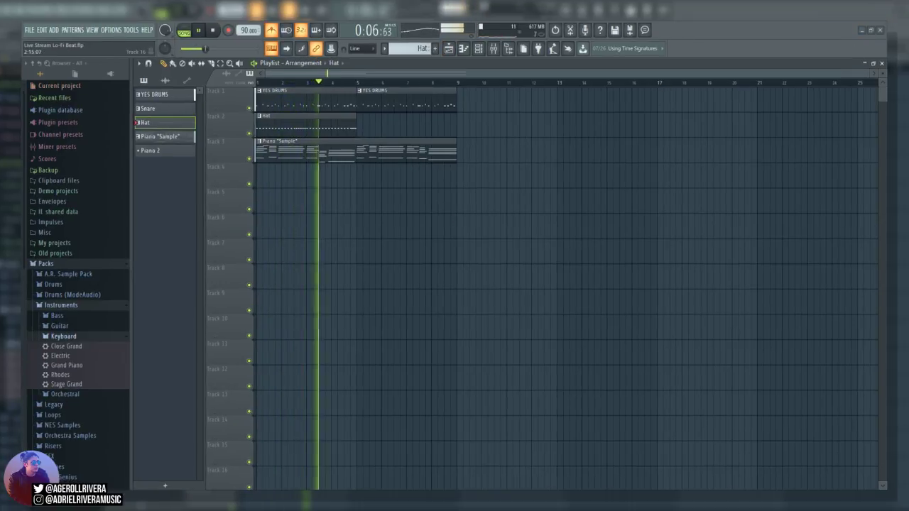
left_click(361, 122)
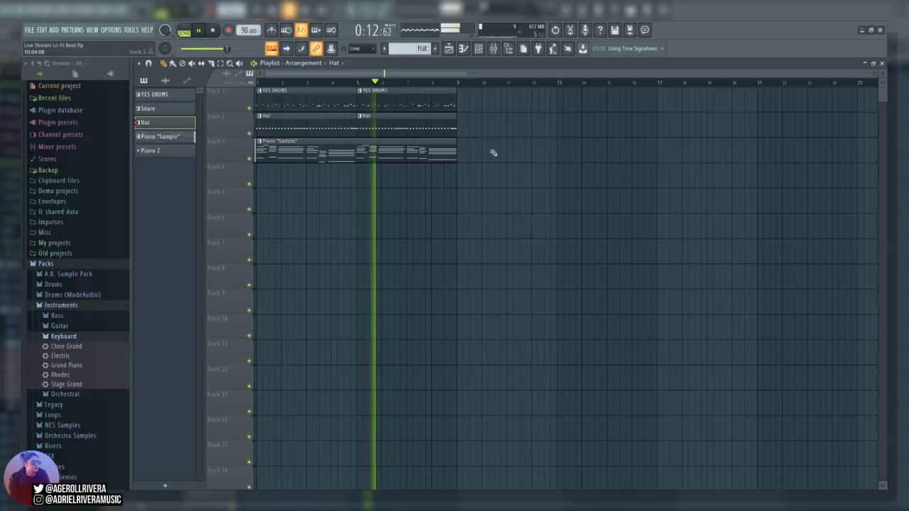
Set the mixer level of the Kick track to 105% and the Hat track to 84%, checking the balance during song playback
left_click(494, 49)
left_click(266, 123)
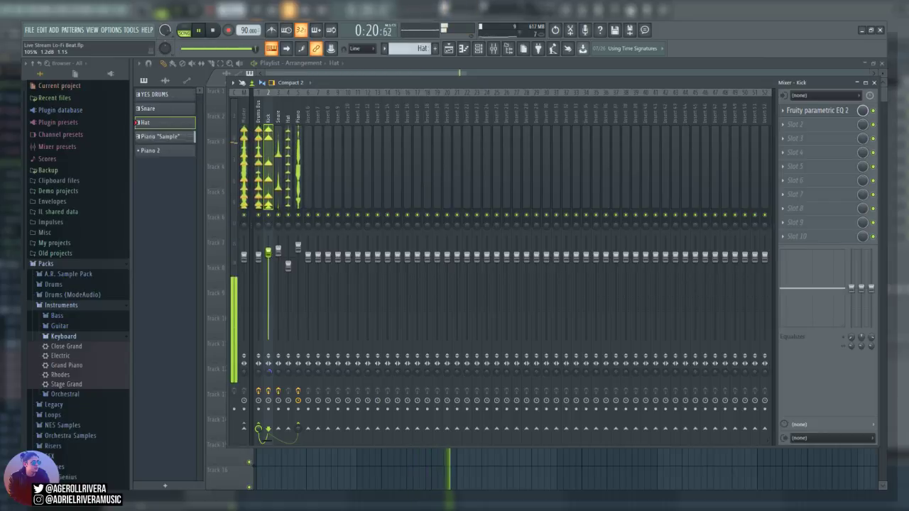
left_click(288, 171)
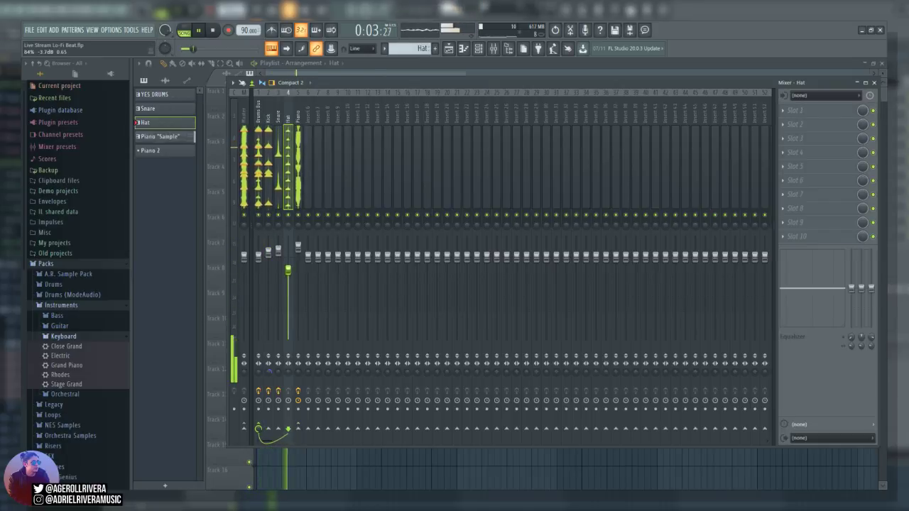
left_click(372, 74)
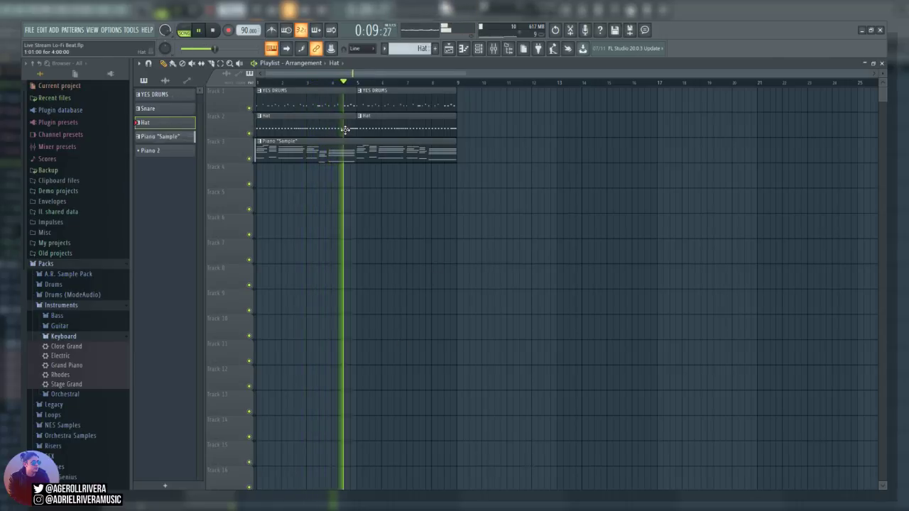
left_click(494, 50)
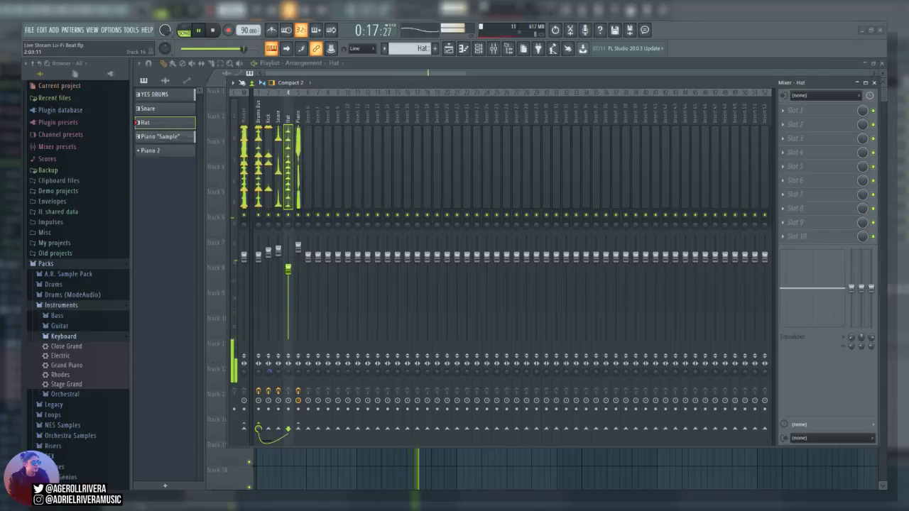
key("F9")
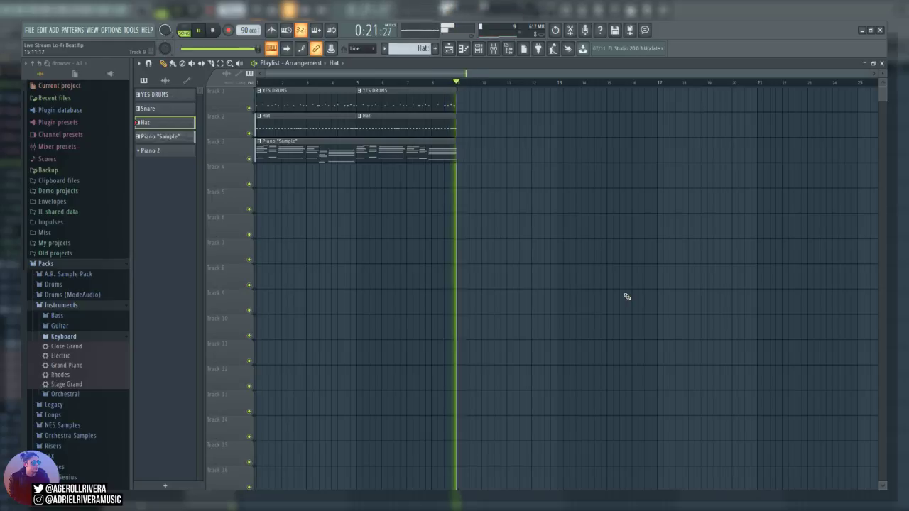
key("space")
Collapse the Instruments packs and look through the Trapaholics Drum Kit for 808 samples
left_click(62, 337)
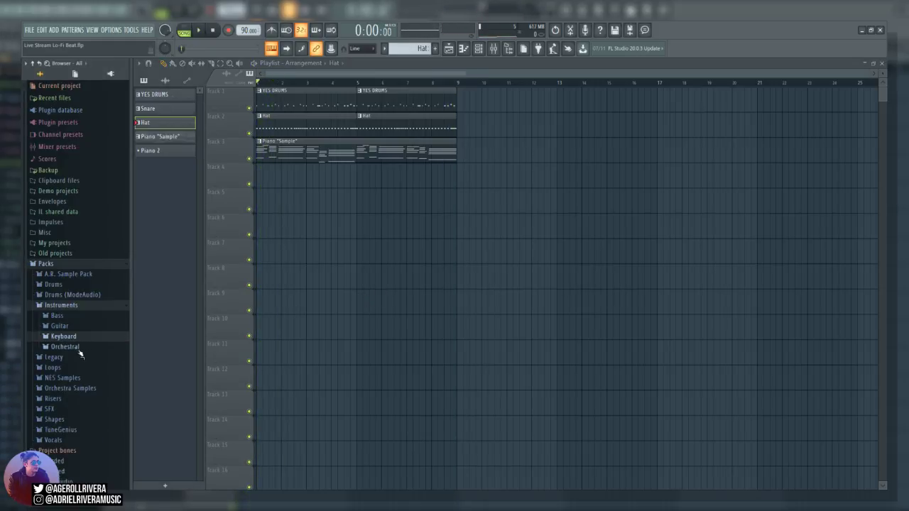
left_click(64, 306)
left_click(77, 306)
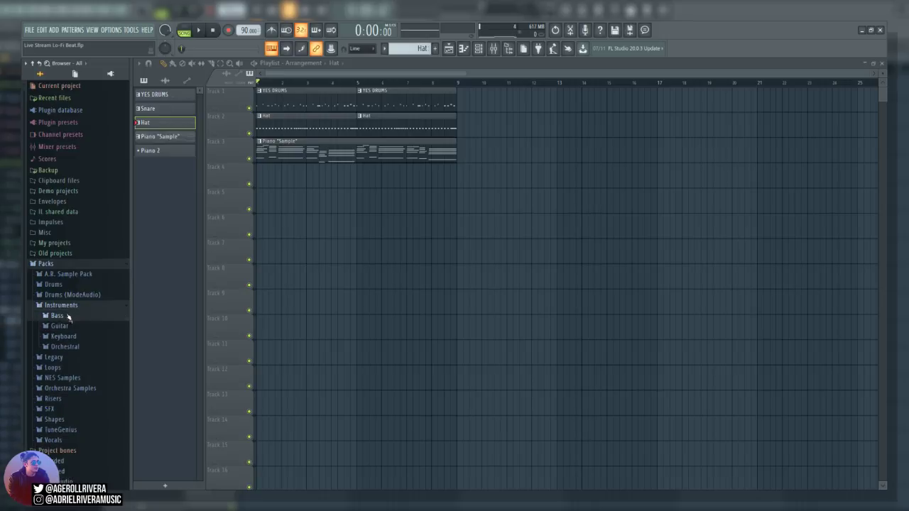
left_click(64, 305)
left_click(72, 286)
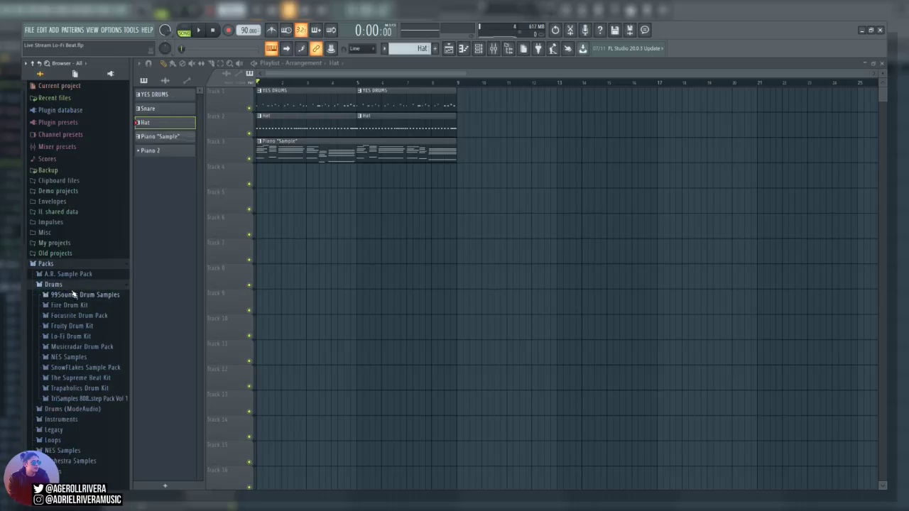
left_click(89, 390)
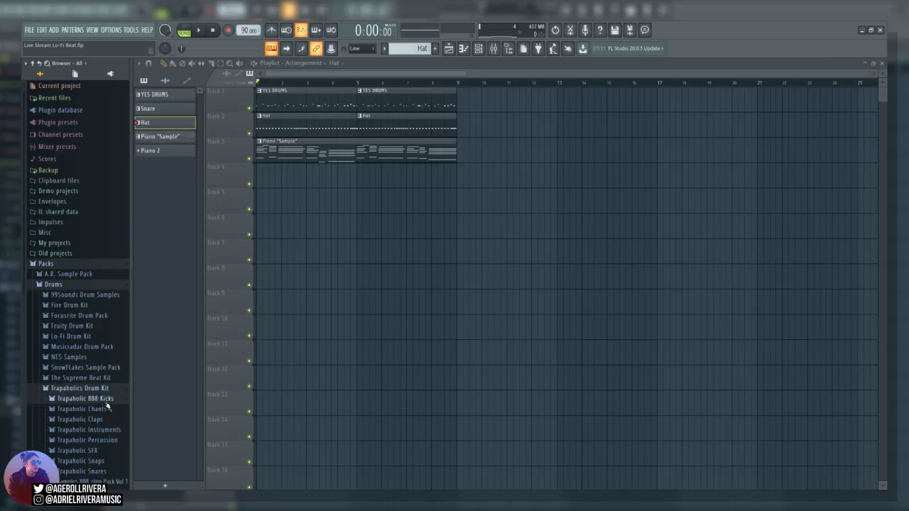
left_click(112, 399)
left_click(95, 204)
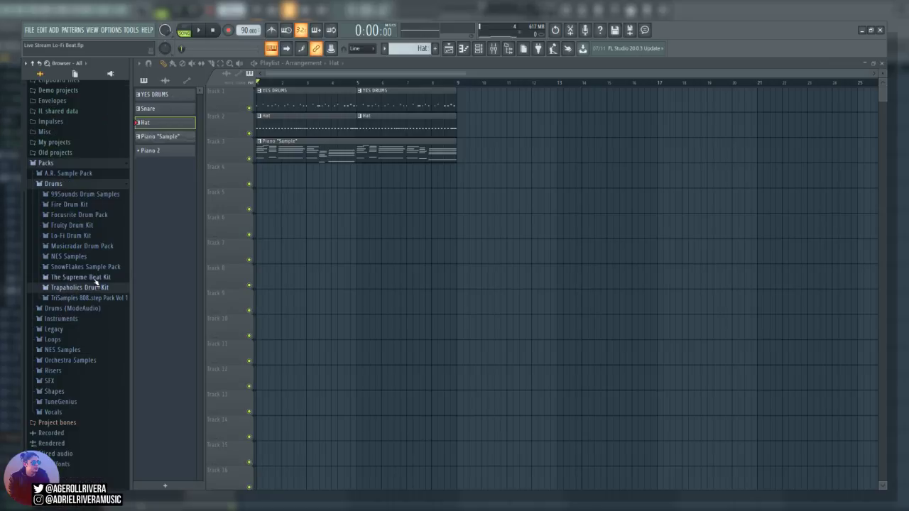
Audition TSB 808 (2) from Supreme's 808s in The Supreme Beat Kit and add it as a new channel in the channel rack
left_click(94, 278)
left_click(100, 288)
left_click_drag(121, 311, 406, 183)
left_click(479, 53)
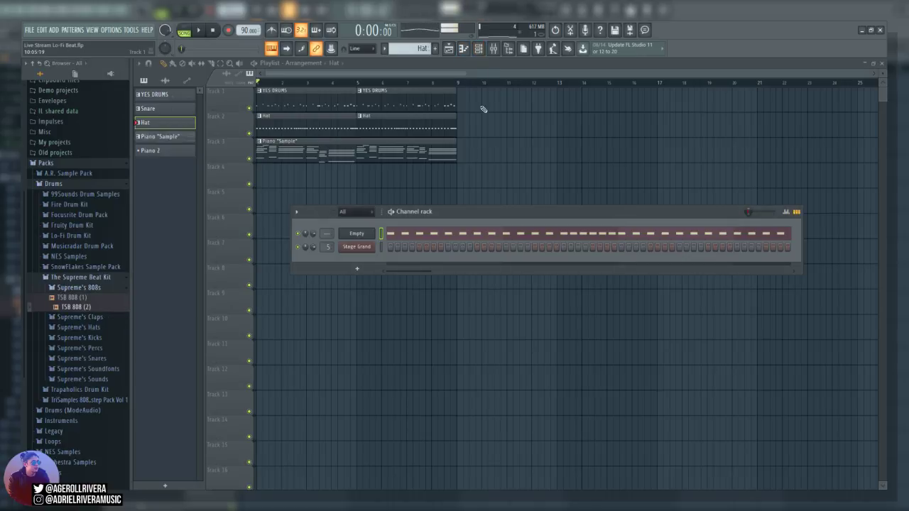
left_click(87, 309)
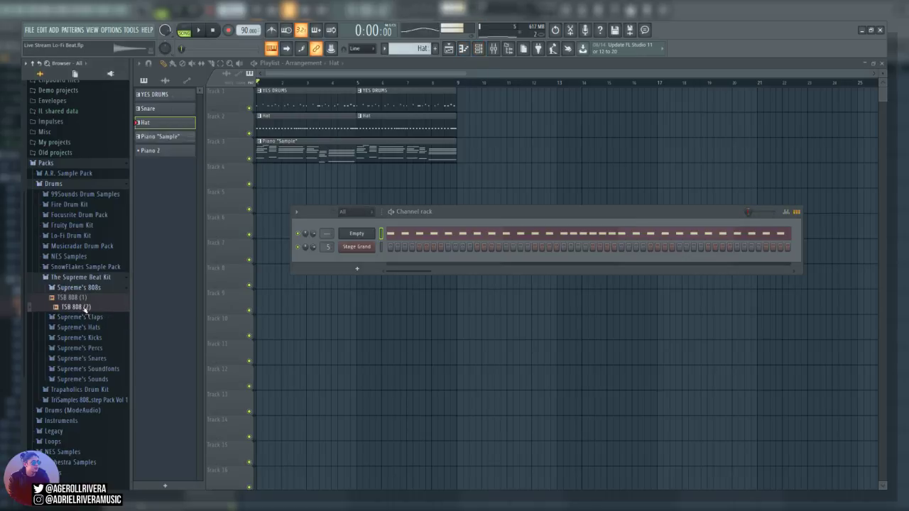
left_click_drag(72, 312, 315, 277)
left_click_drag(356, 256, 356, 258)
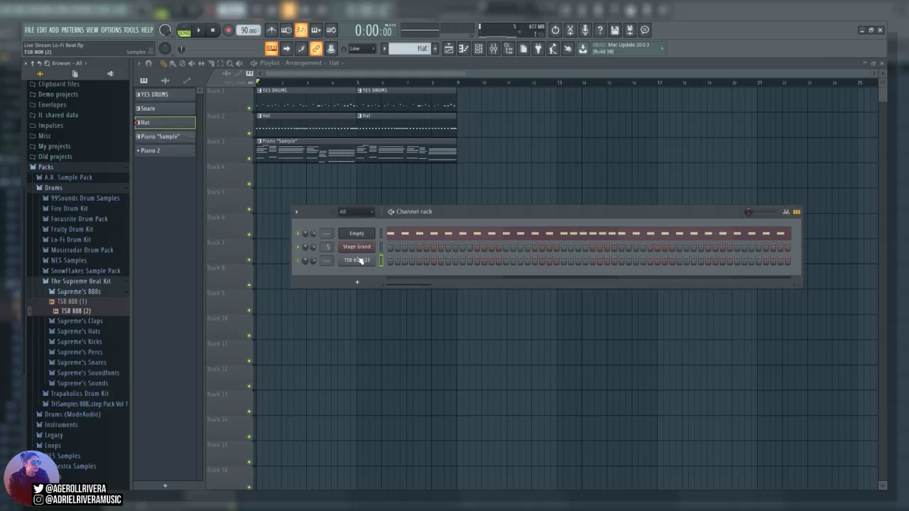
Set the root note of the TSB 808 (2) channel to A2 and test its pitch
left_click(357, 261)
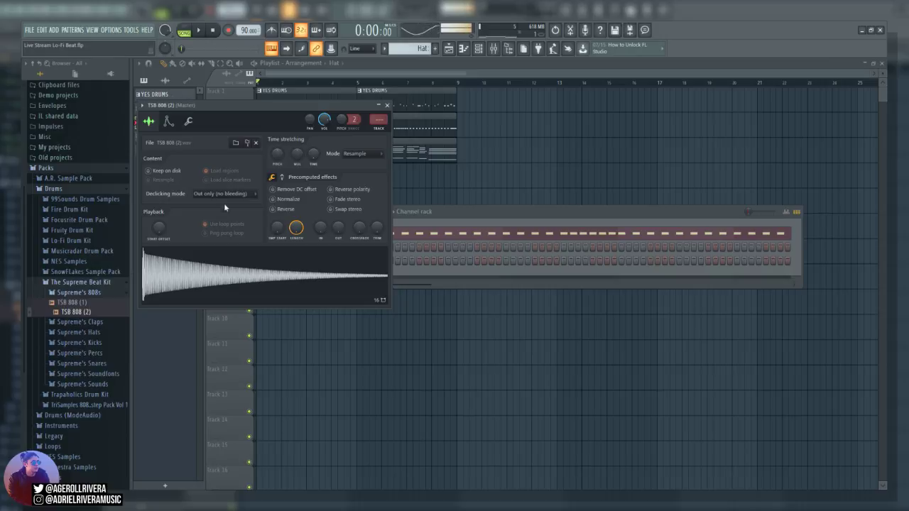
left_click(168, 122)
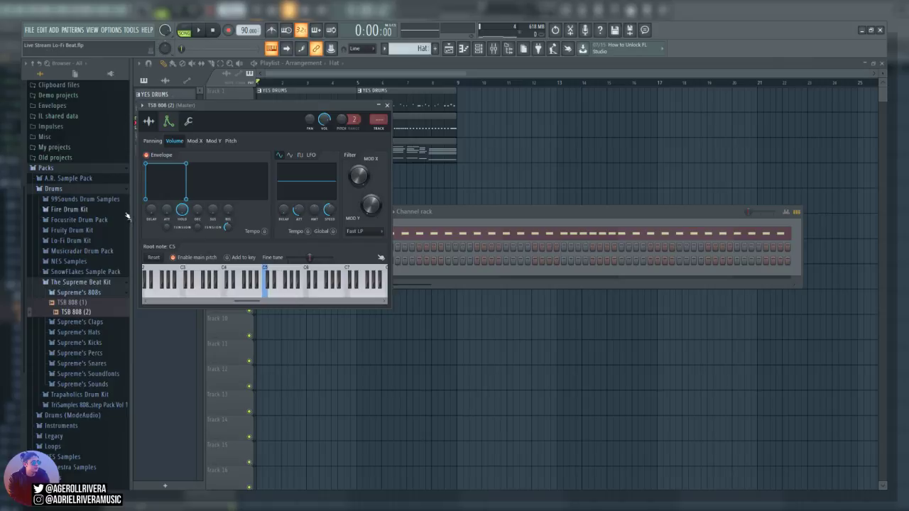
key("q")
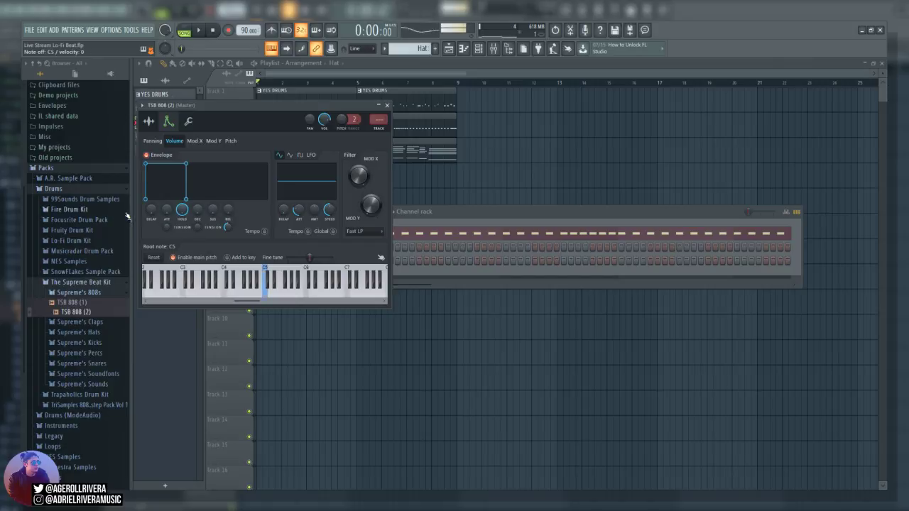
left_click_drag(247, 301, 161, 301)
right_click(260, 269)
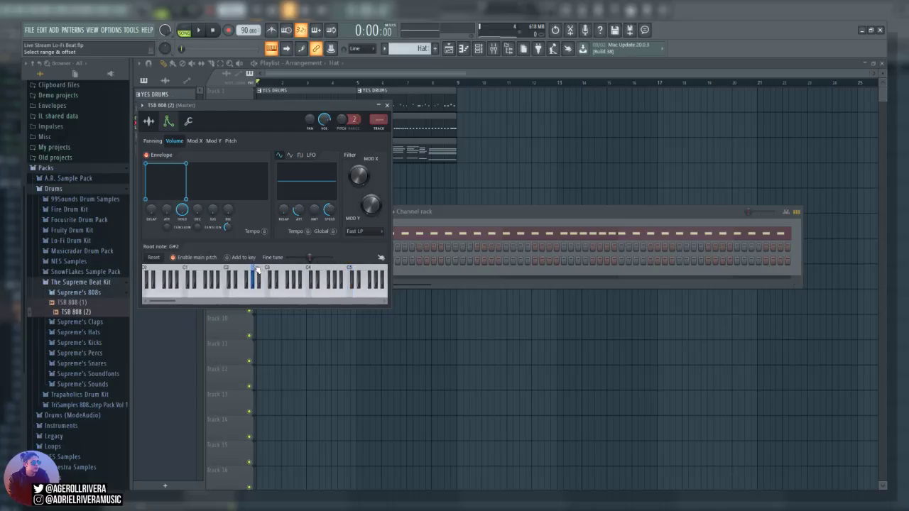
key("q")
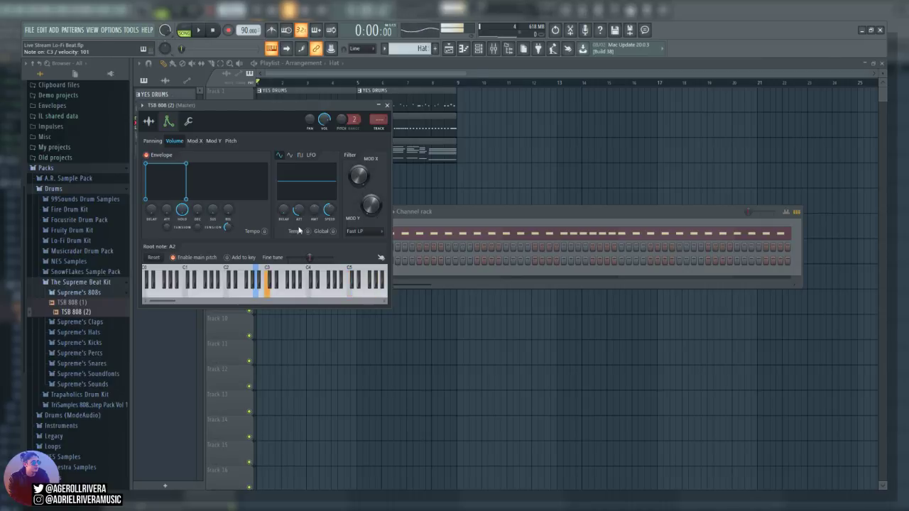
Play the song while trying out bass notes with the TSB 808 (2) sound
key("space")
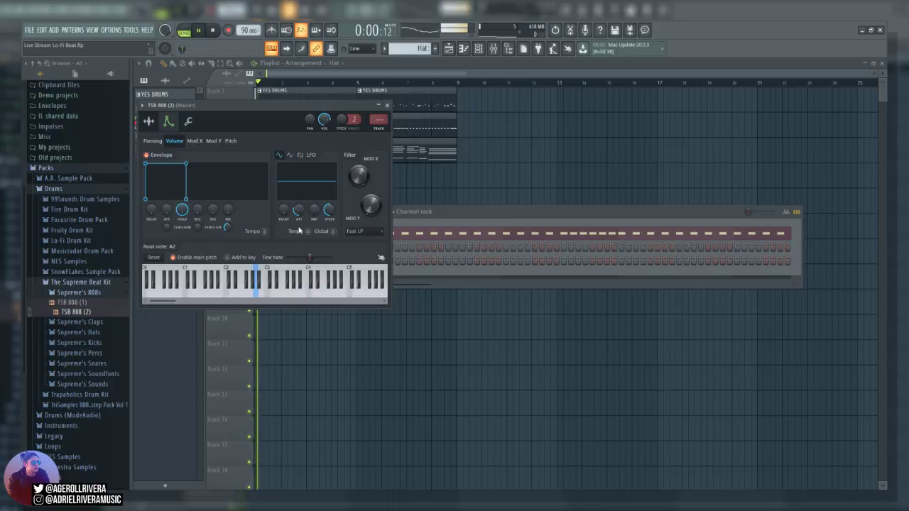
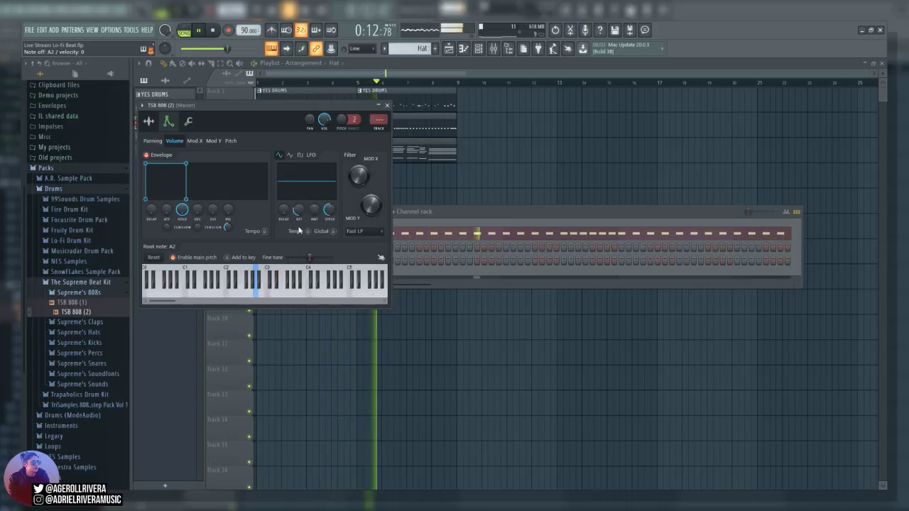
right_click(477, 164)
key("space")
Select the lowest bass notes across all eight bars of the Piano "Sample" pattern in the piano roll
double_click(319, 157)
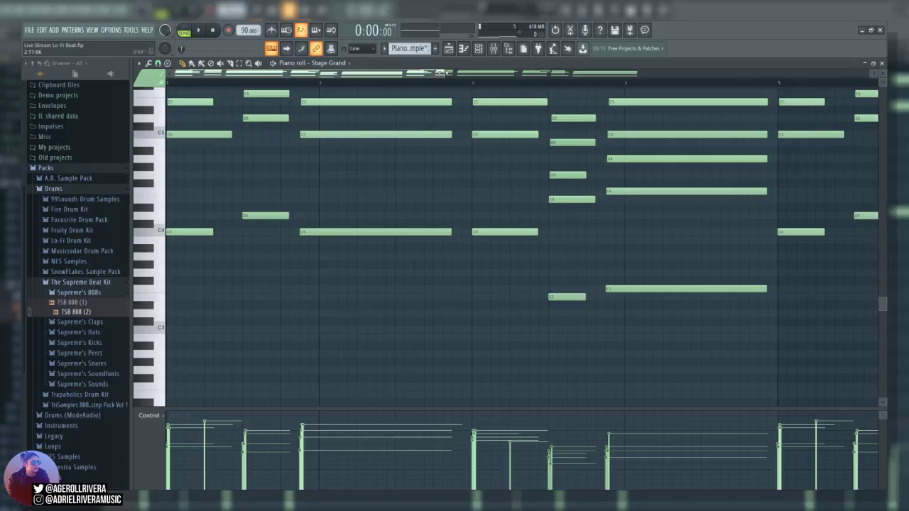
scroll(449, 74, "down", 3)
scroll(219, 285, "up", 1)
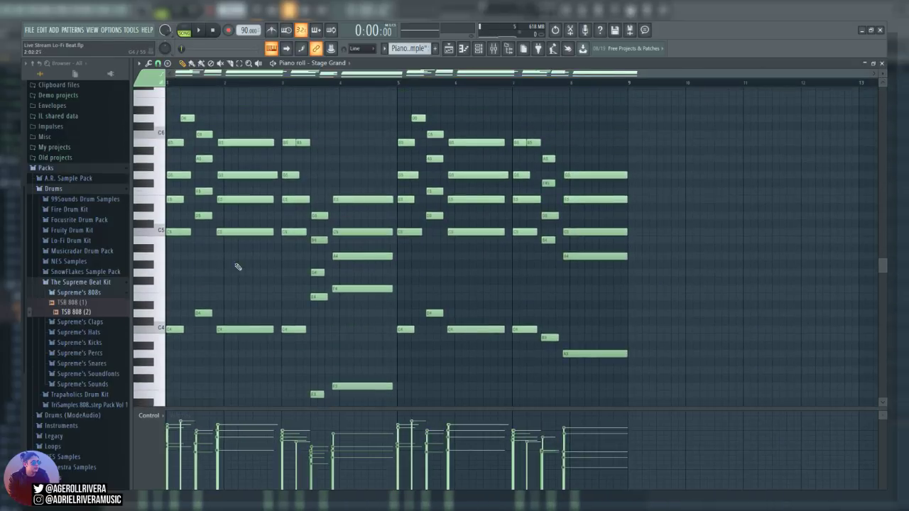
scroll(205, 312, "down", 2)
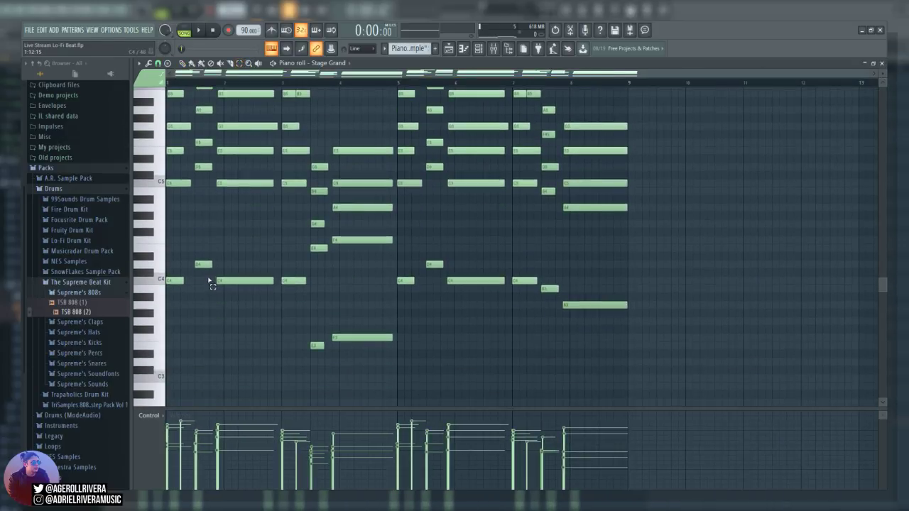
key("space")
left_click_drag(169, 246, 395, 371)
left_click_drag(414, 254, 635, 336)
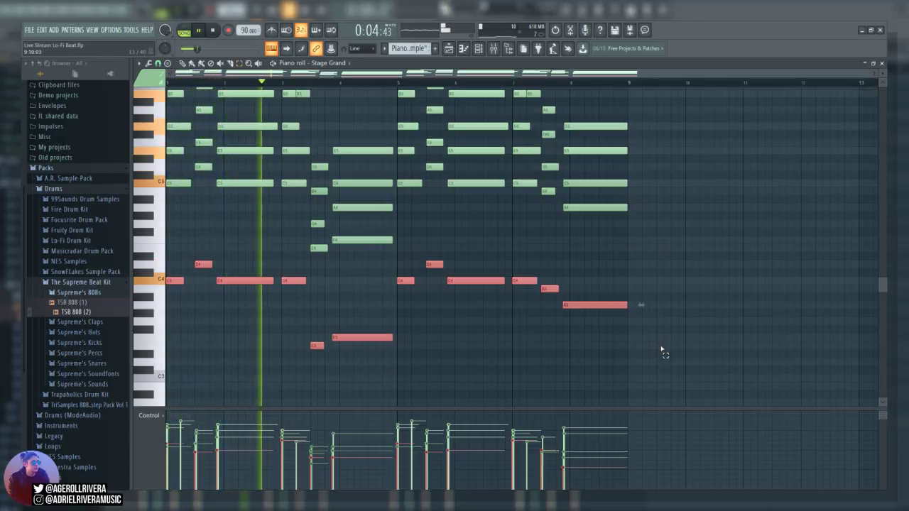
Return to the playlist, stop playback and create a new pattern named 808
left_click(448, 49)
key("space")
left_click(435, 48)
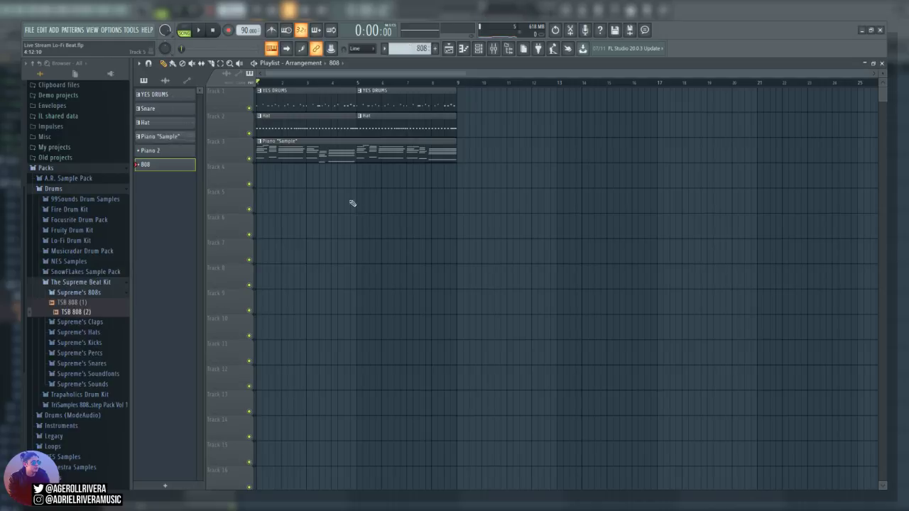
Place the 808 pattern at bar 1 of Track 4 and paste the copied bass notes into the TSB 808 (2) piano roll
left_click(264, 178)
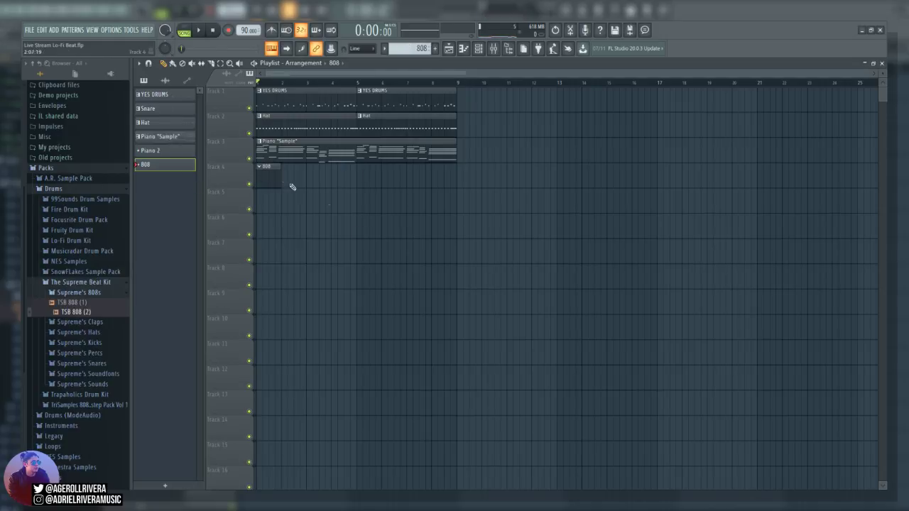
key("F6")
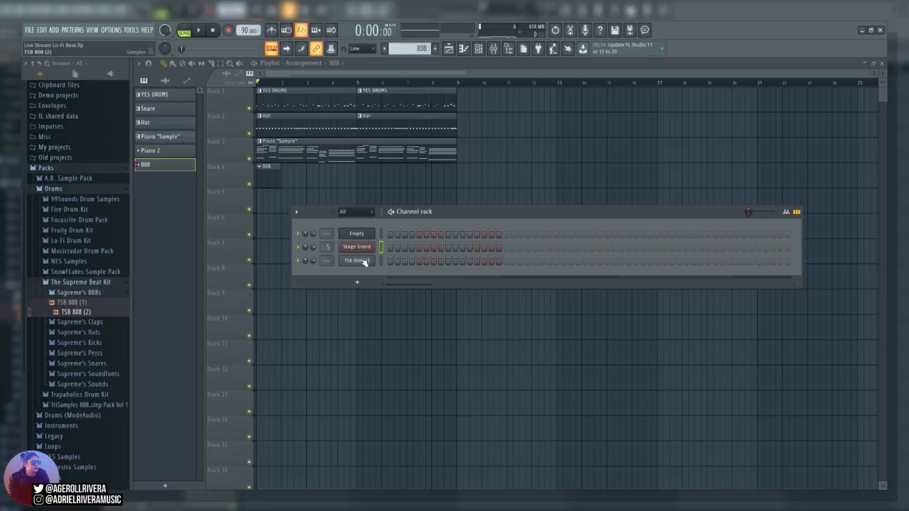
key("F7")
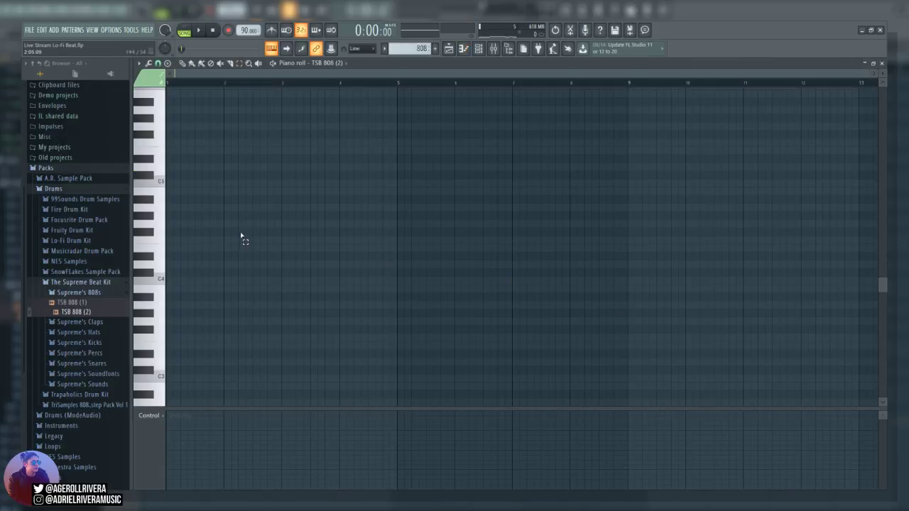
key("ctrl+v")
scroll(278, 246, "down", 1)
Preview the pasted bass notes and transpose all of them down one octave so the line starts on C3
left_click(197, 30)
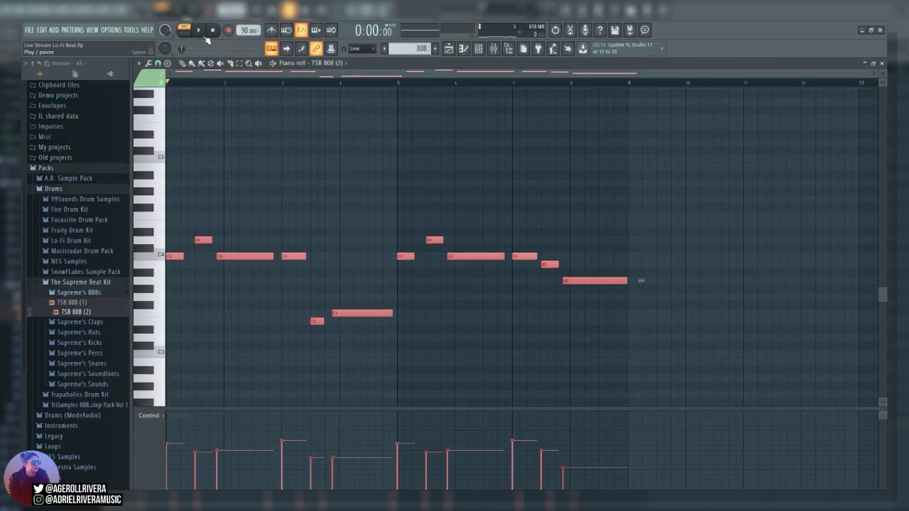
left_click(223, 178)
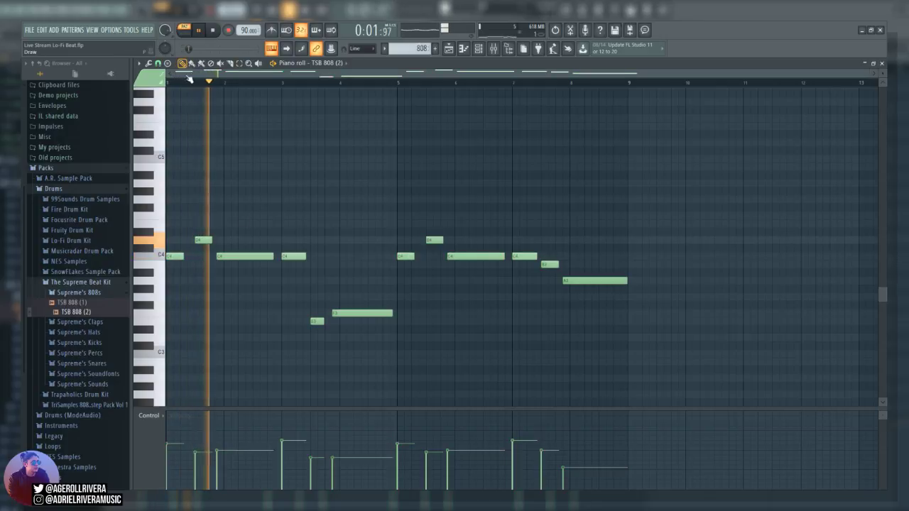
key("ctrl+a")
scroll(204, 270, "down", 4)
left_click_drag(172, 157, 173, 254)
key("space")
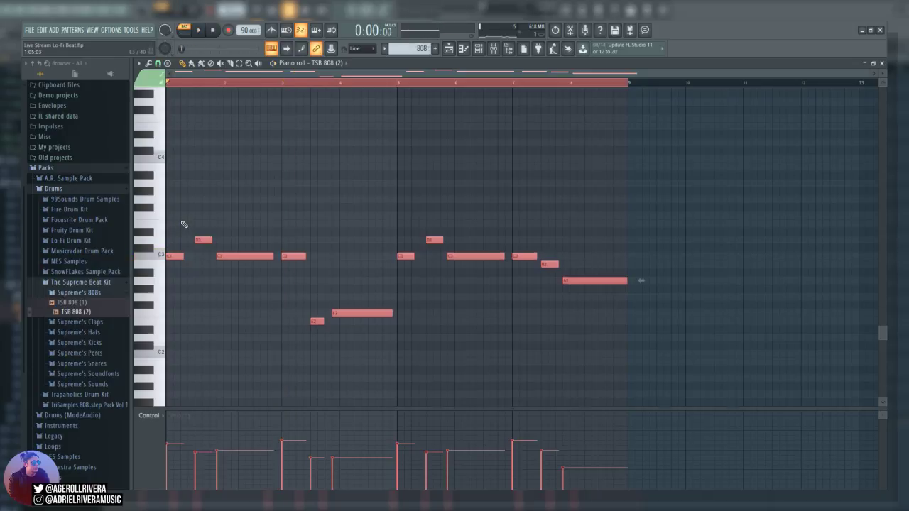
Play the lowered 808 pattern several times to check its pitch and note lengths
scroll(186, 226, "down", 2)
mouse_move(171, 217)
left_mouse_down()
mouse_move(169, 304)
mouse_move(162, 203)
mouse_move(171, 208)
left_mouse_up()
key("space")
key("space")
key("space")
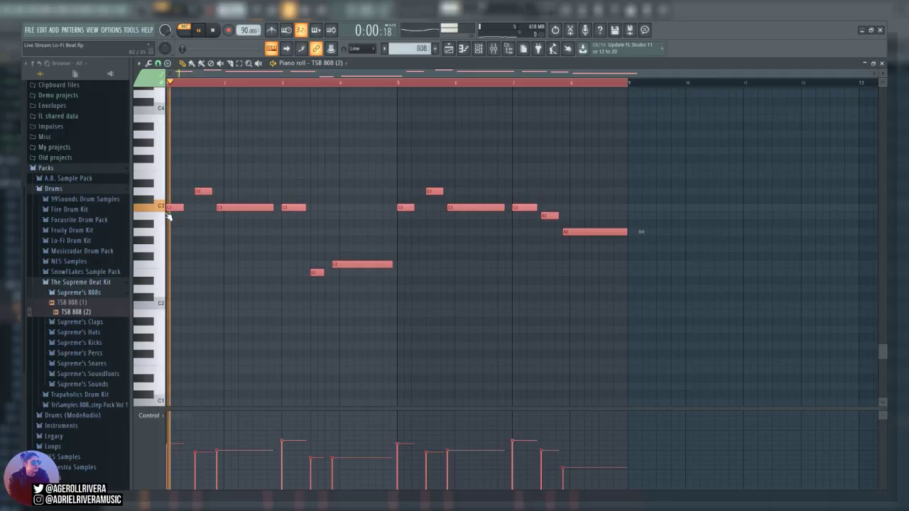
key("space")
left_click(188, 154)
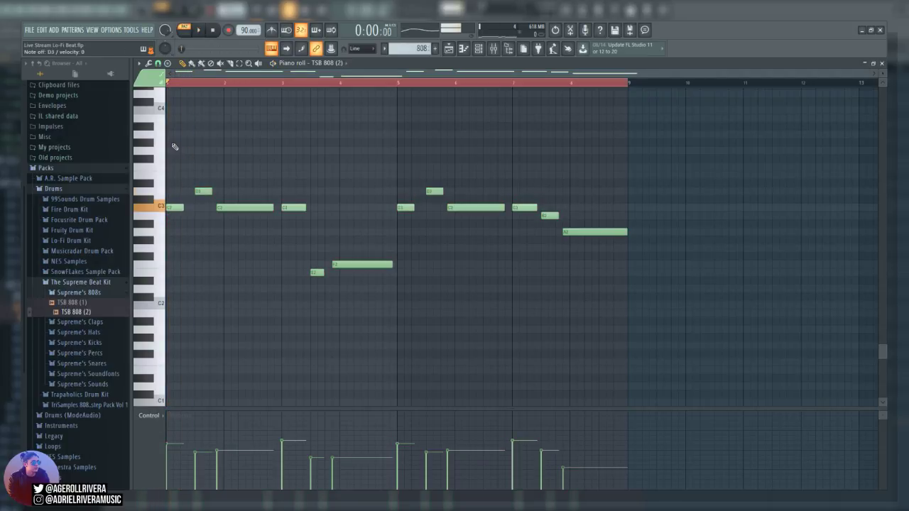
key("space")
scroll(328, 319, "up", 3)
key("space")
Apply quick legato to all the 808 notes and play the pattern back
key("ctrl+a")
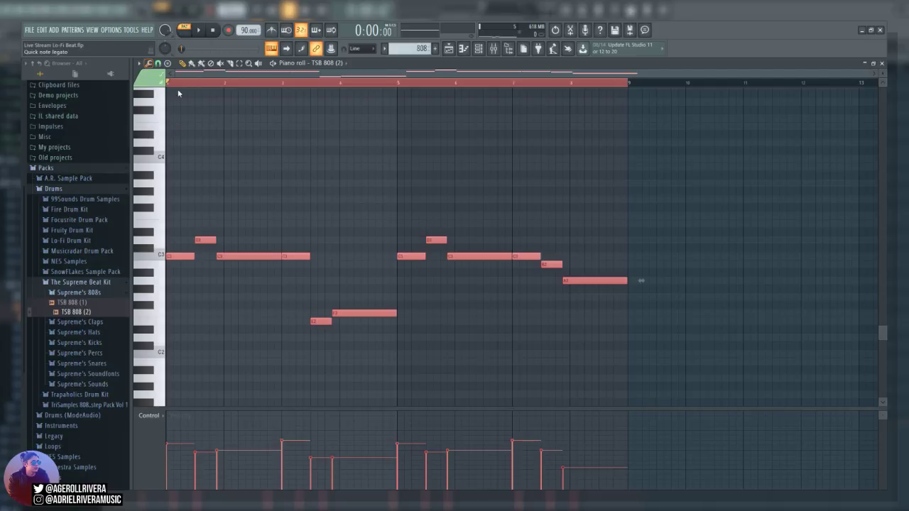
key("ctrl+d")
key("space")
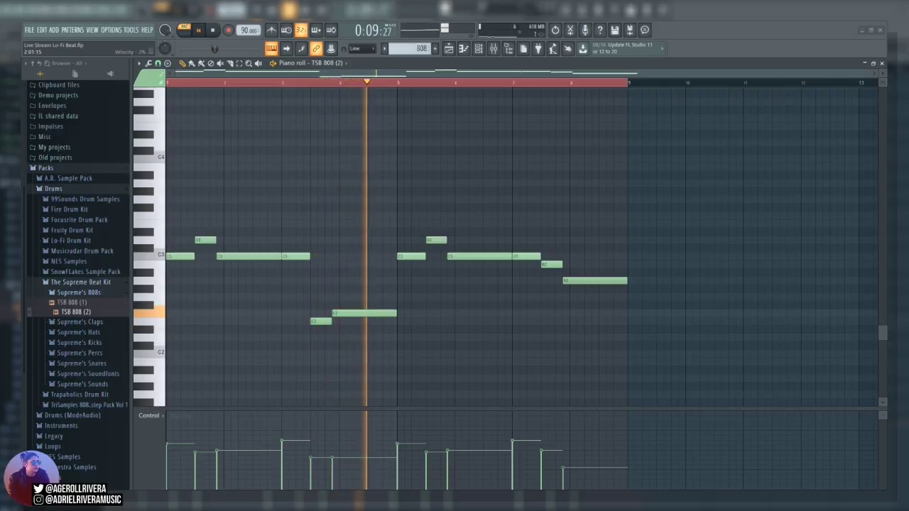
key("space")
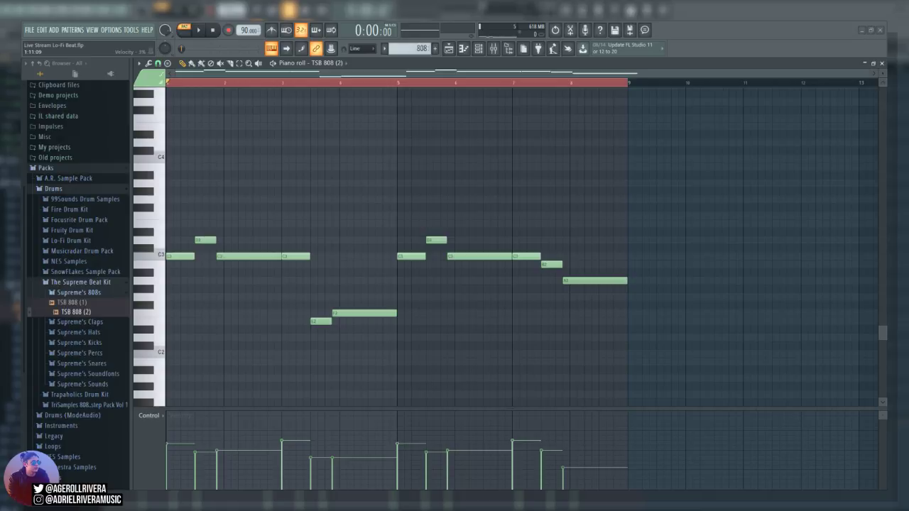
Audition the TSB 808 (1) and TSB 808 (2) samples in the Supreme's 808s folder to compare them
left_click(109, 286)
left_click(109, 286)
left_click(89, 293)
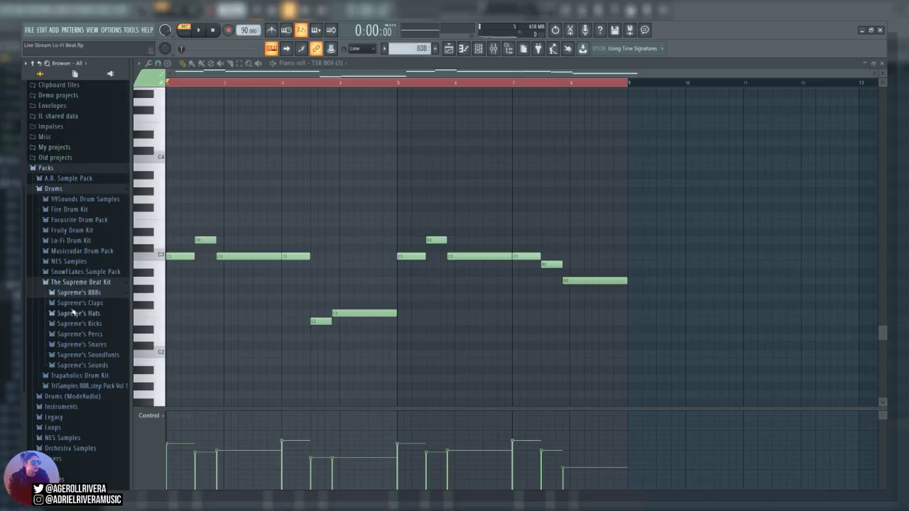
left_click(90, 292)
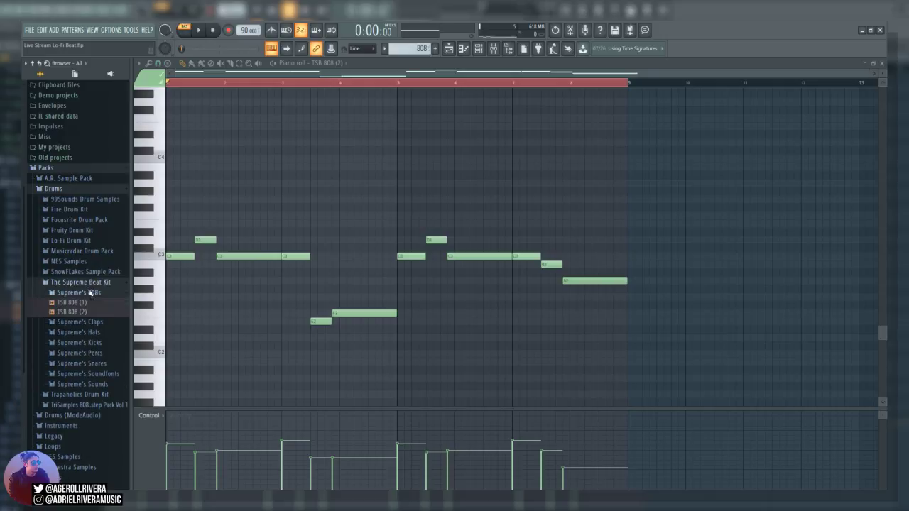
left_click(79, 312)
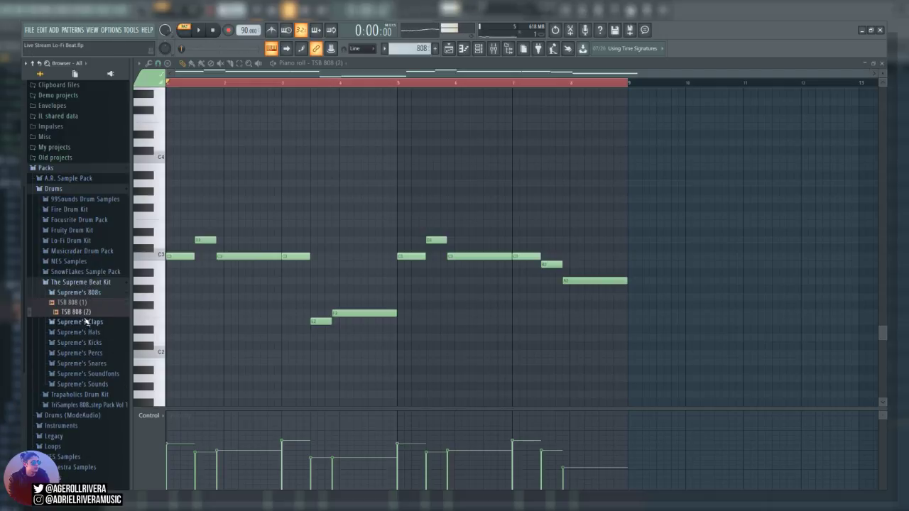
key("Up")
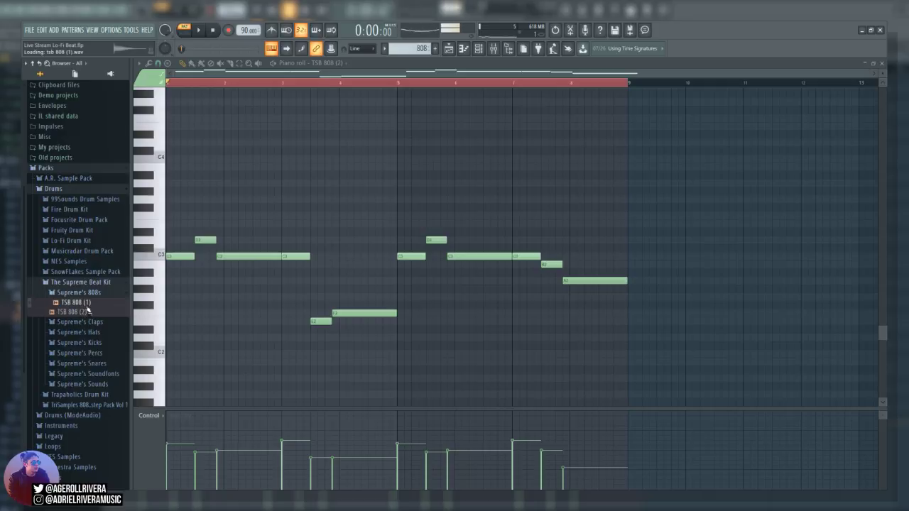
key("Down")
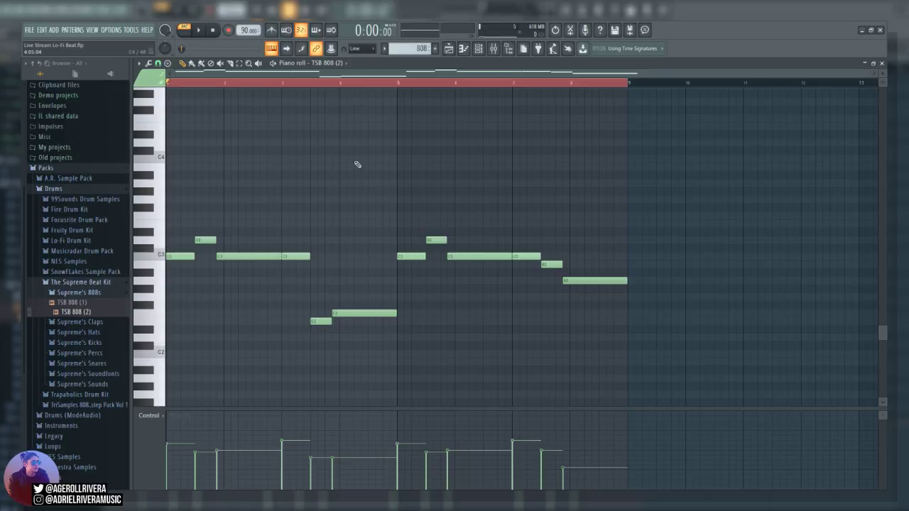
Raise the velocity of all the 808 notes to 100% and play the pattern
left_click(193, 31)
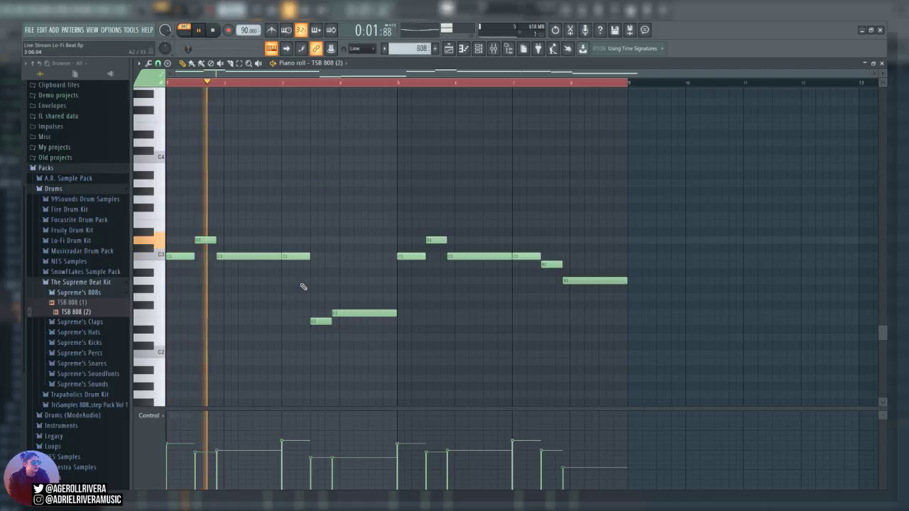
key("space")
key("ctrl+a")
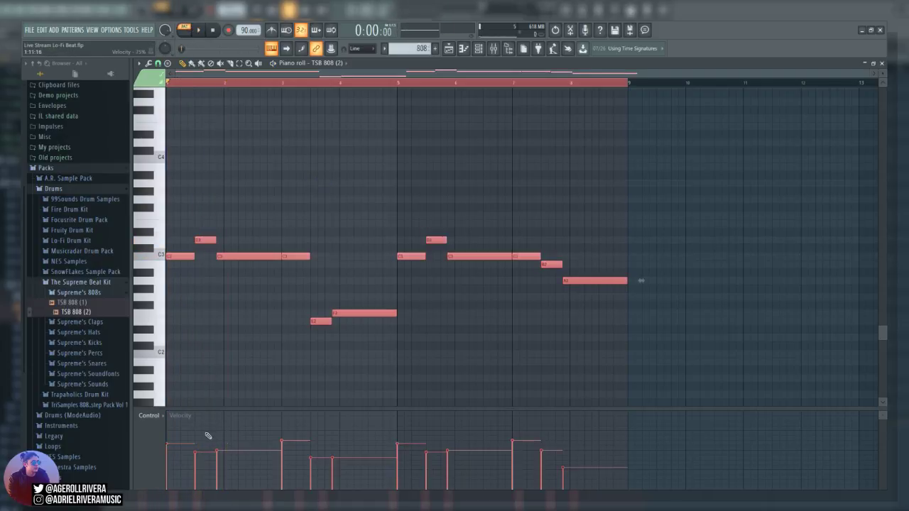
mouse_move(189, 441)
left_mouse_down()
mouse_move(216, 413)
mouse_move(799, 309)
left_mouse_up()
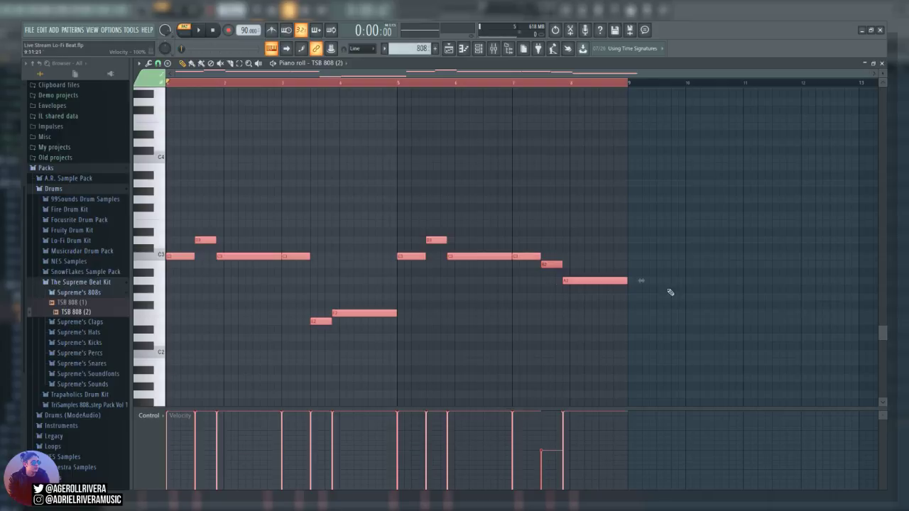
key("ctrl+d")
key("space")
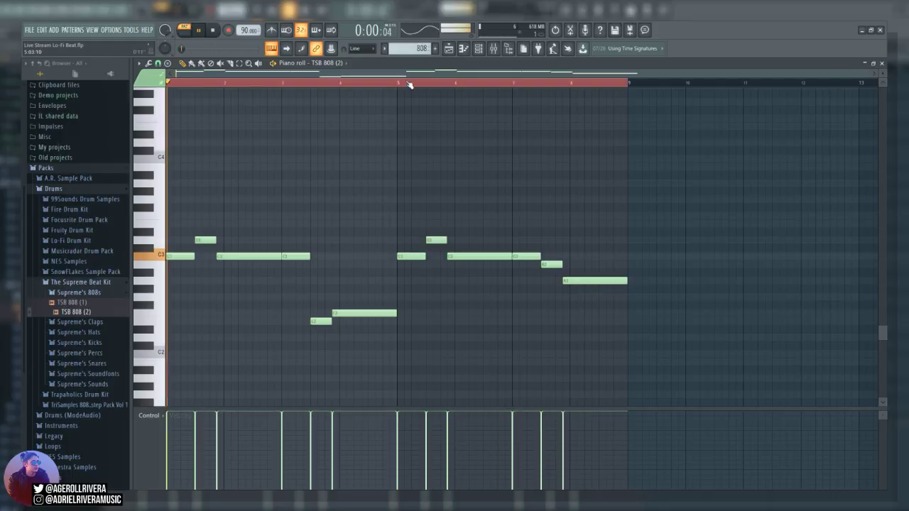
Play the full arrangement in song mode with the 808 line and reopen the 808 clip's piano roll
left_click(448, 51)
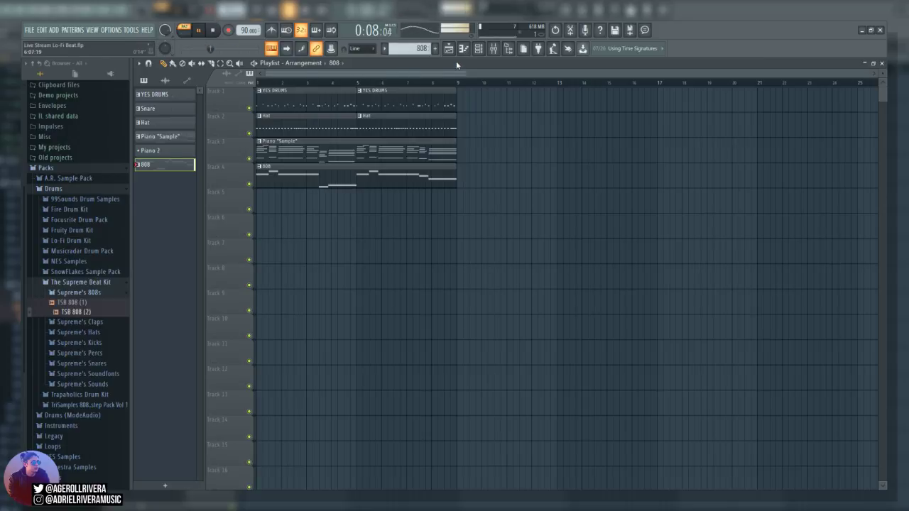
left_click(212, 30)
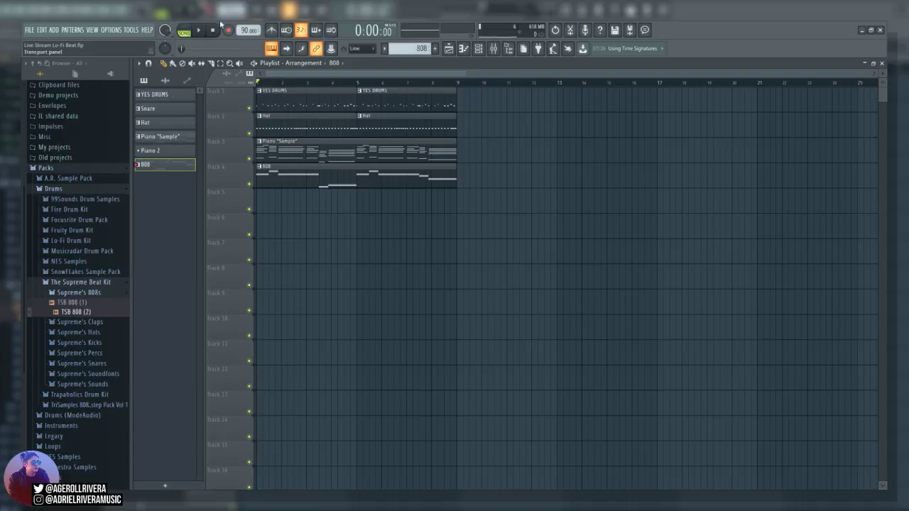
key("space")
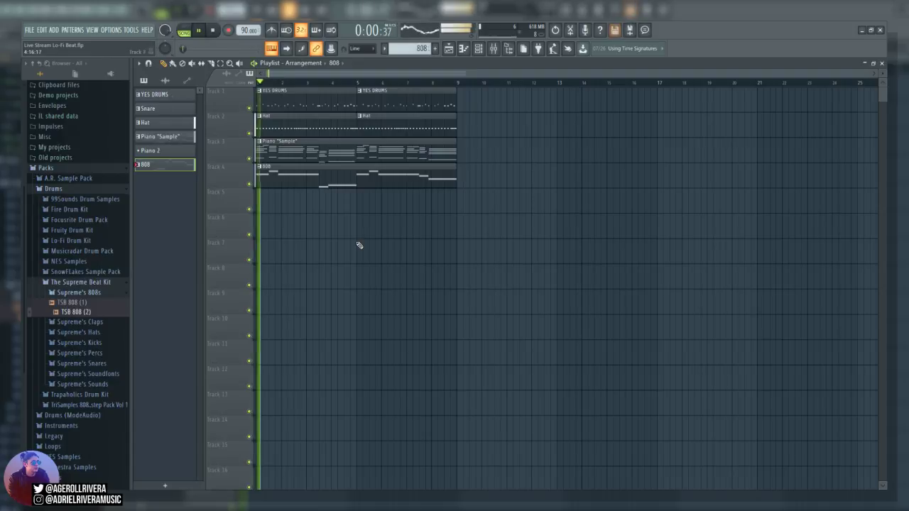
double_click(363, 174)
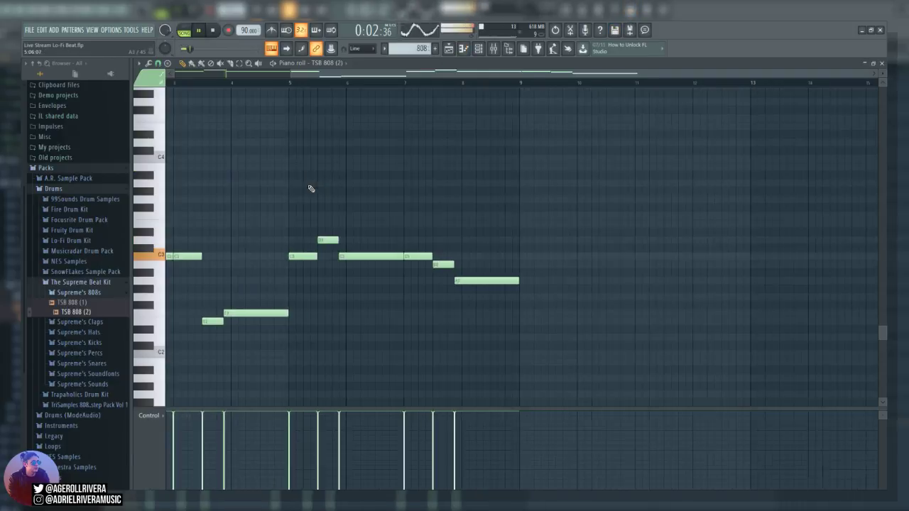
Route the TSB 808 (2) channel to mixer track 6 and show that track in the mixer
left_click(476, 48)
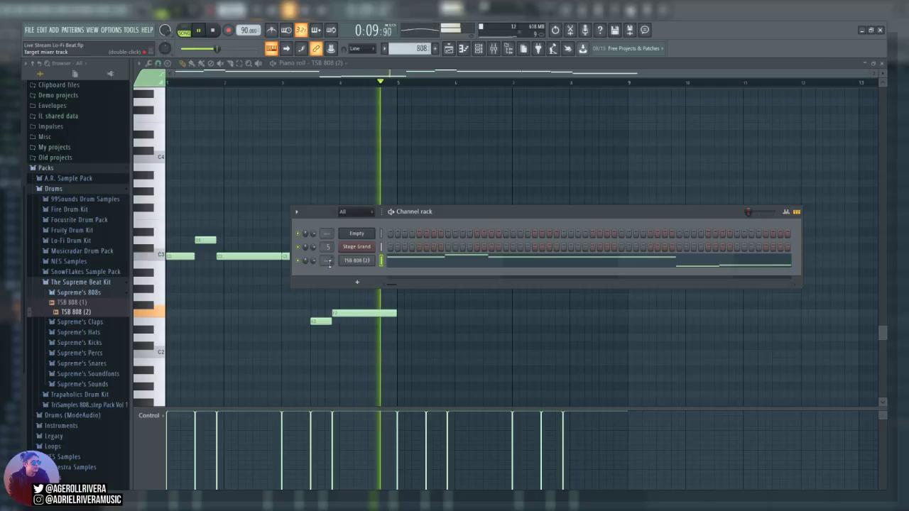
left_click(493, 49)
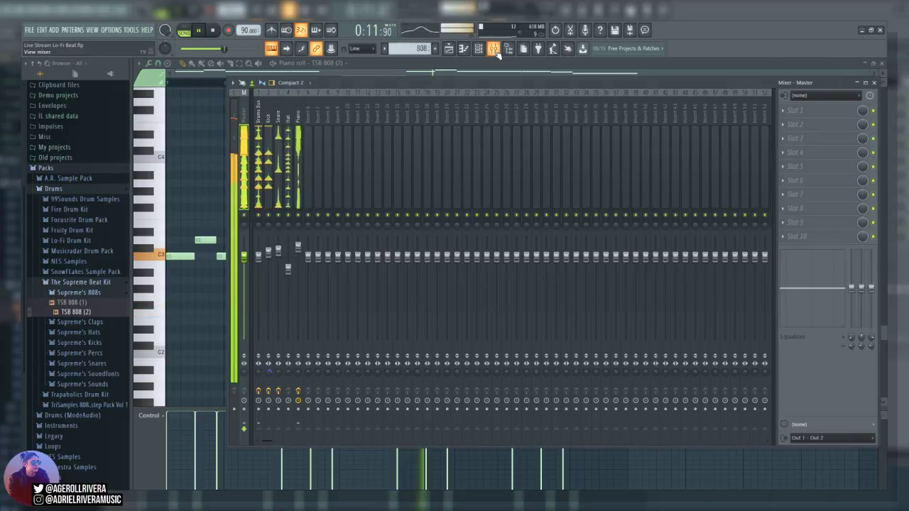
left_click(493, 49)
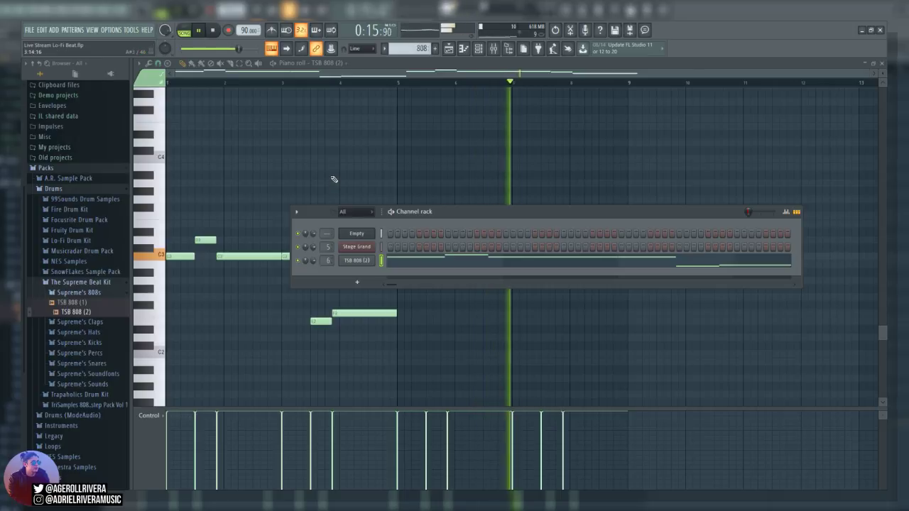
key("F6")
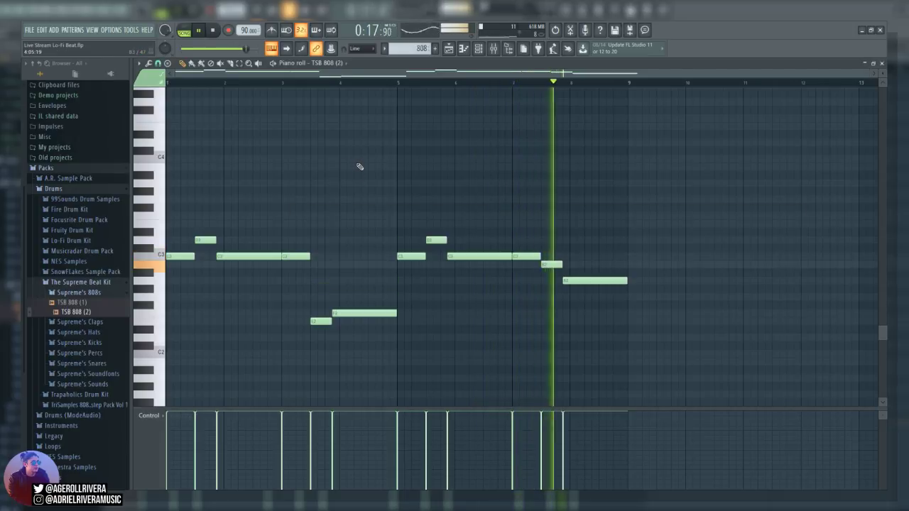
left_click(493, 49)
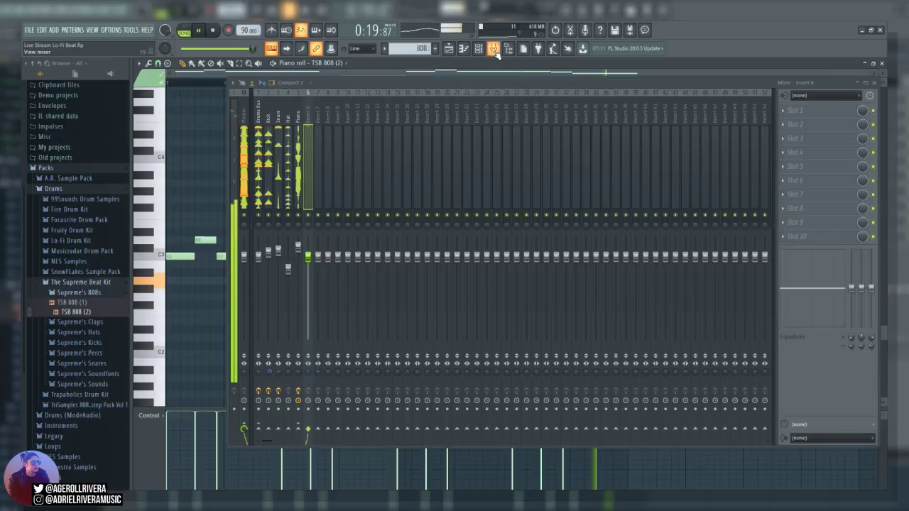
Stop playback, name mixer track 6 808, and send the Kick track to it as a sidechain source
key("space")
left_click(268, 124)
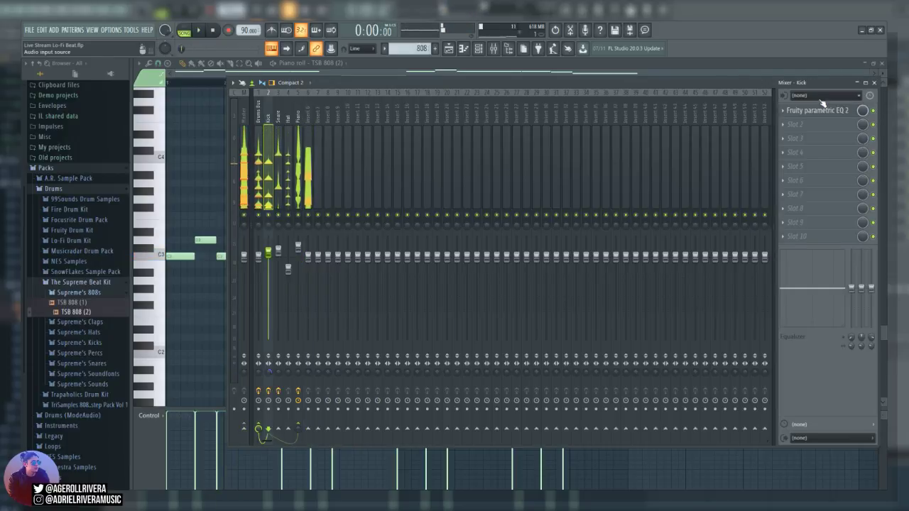
left_click(307, 115)
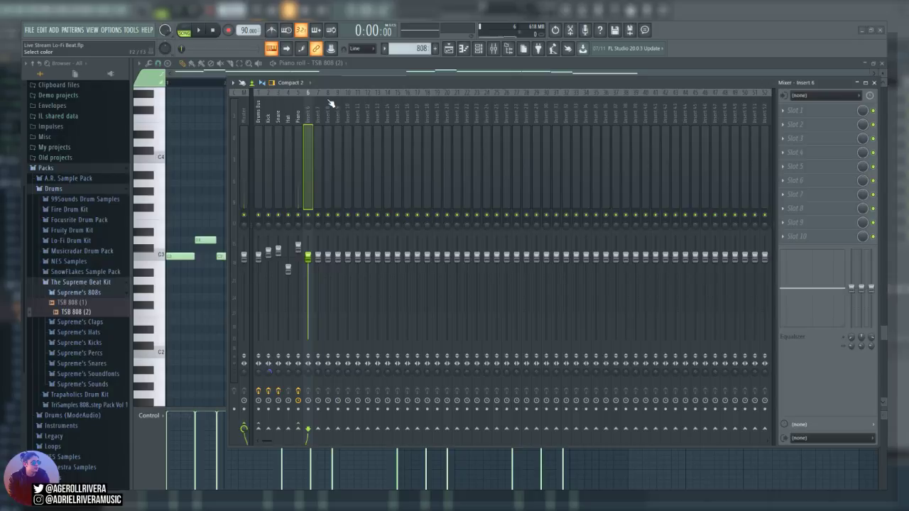
left_click(267, 118)
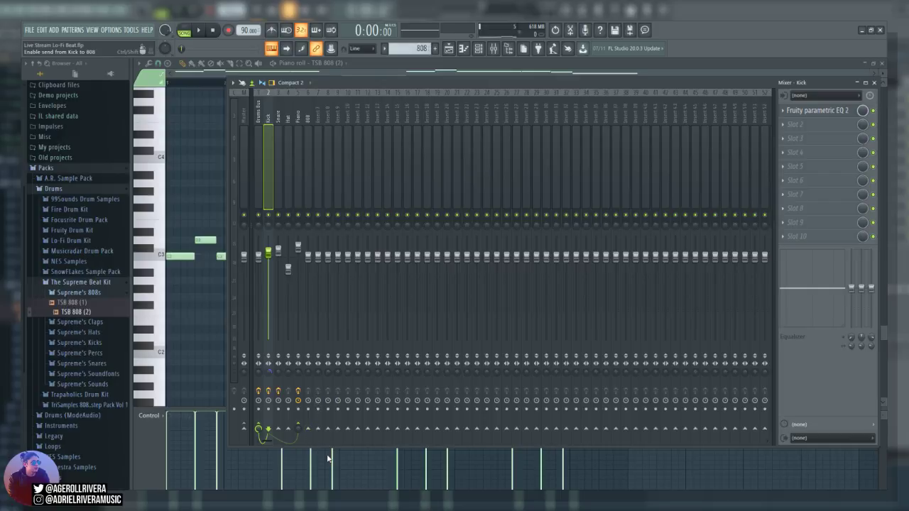
left_click(306, 130)
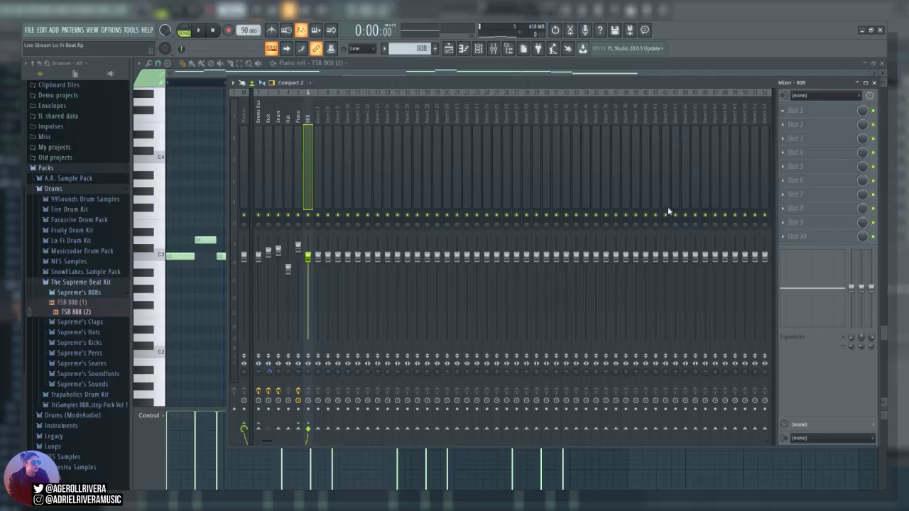
Add Fruity Limiter to the 808 track, set its compressor threshold and ratio with sidechain input 1, and play the song
left_click_drag(372, 185, 630, 231)
left_click(544, 358)
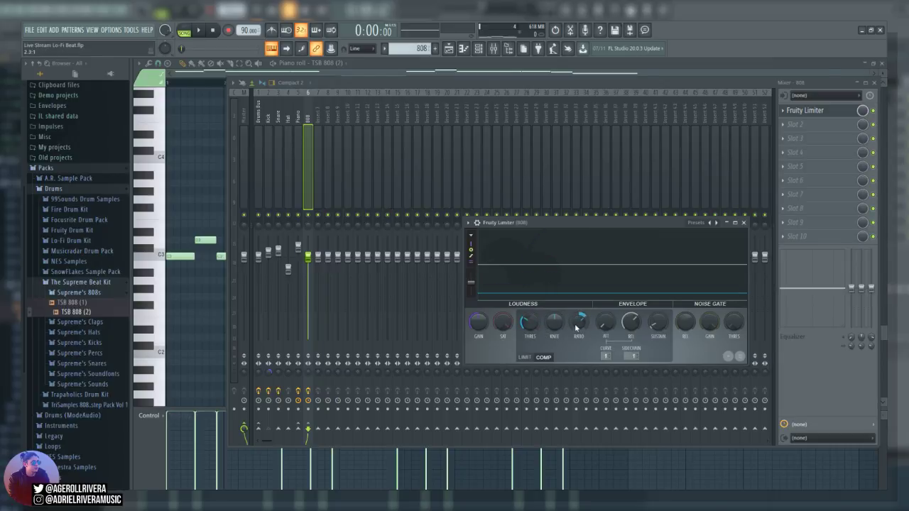
key("space")
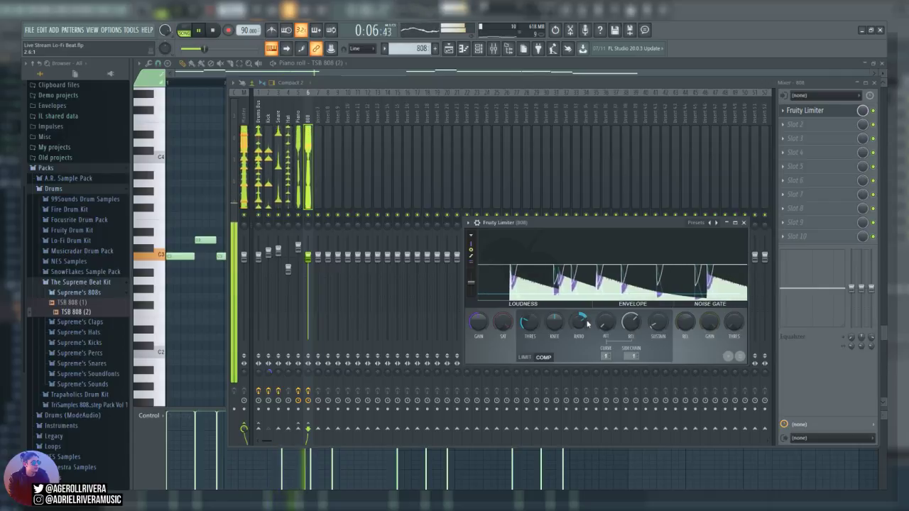
Close Fruity Limiter and lower the 808 mixer track's volume to balance it against the beat
left_click(744, 223)
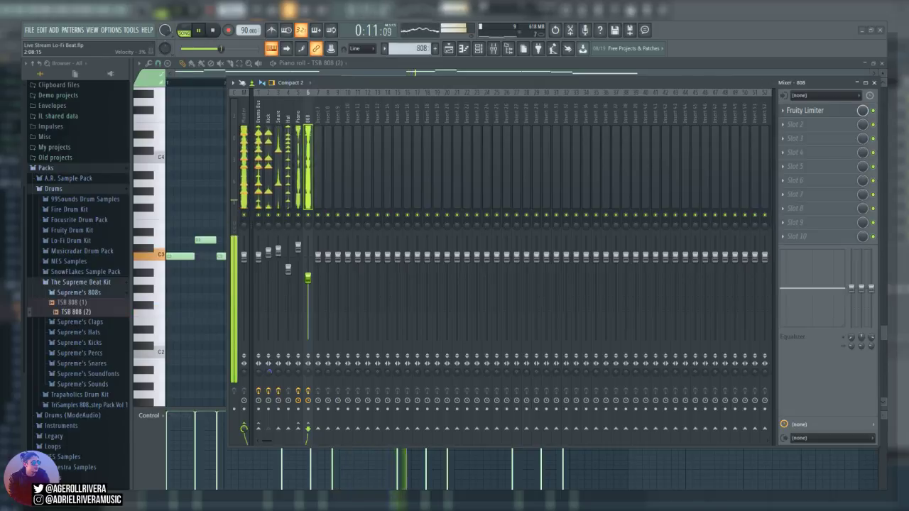
left_click_drag(309, 280, 309, 283)
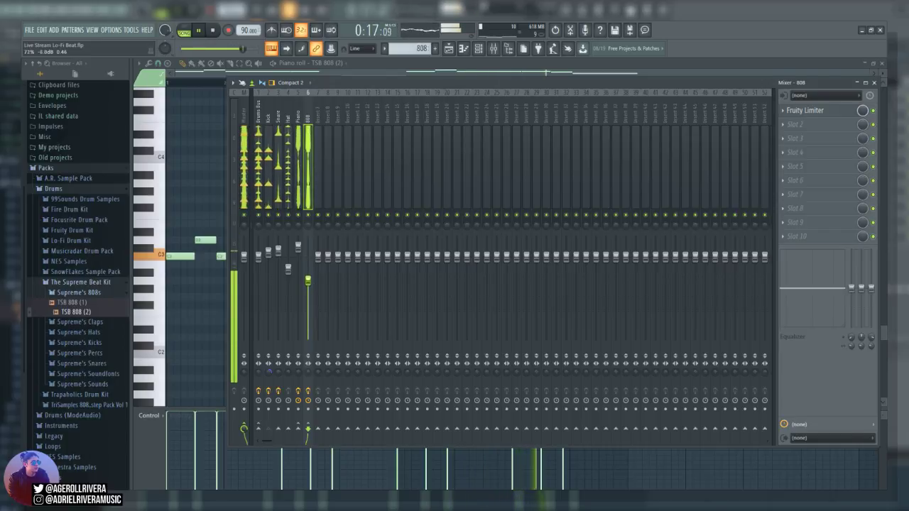
left_click_drag(308, 281, 308, 279)
Compare the Hat, Kick and 808 mixer tracks during playback, restarting the song to listen again
left_click(299, 157)
left_click(290, 148)
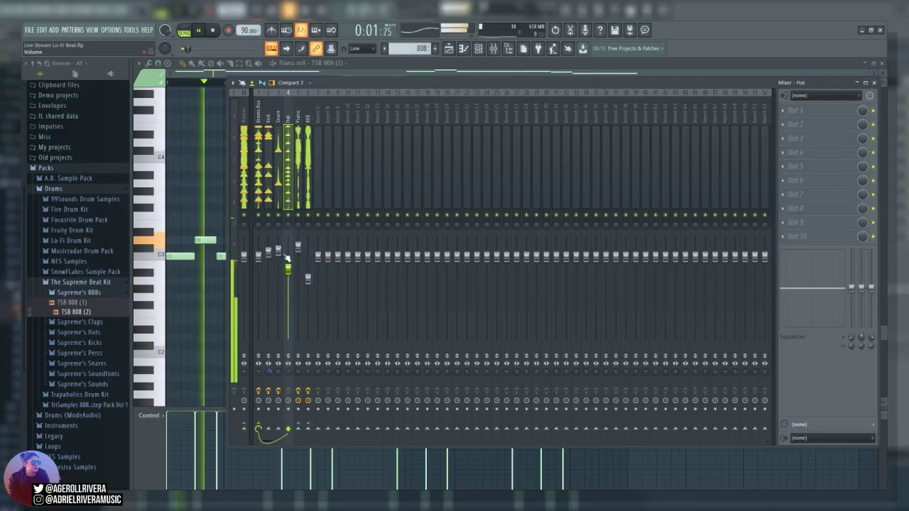
left_click(271, 156)
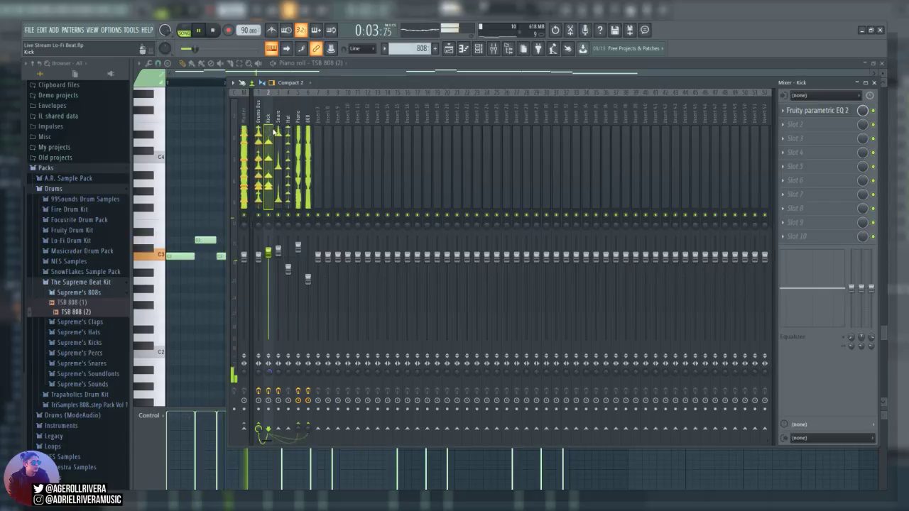
key("space")
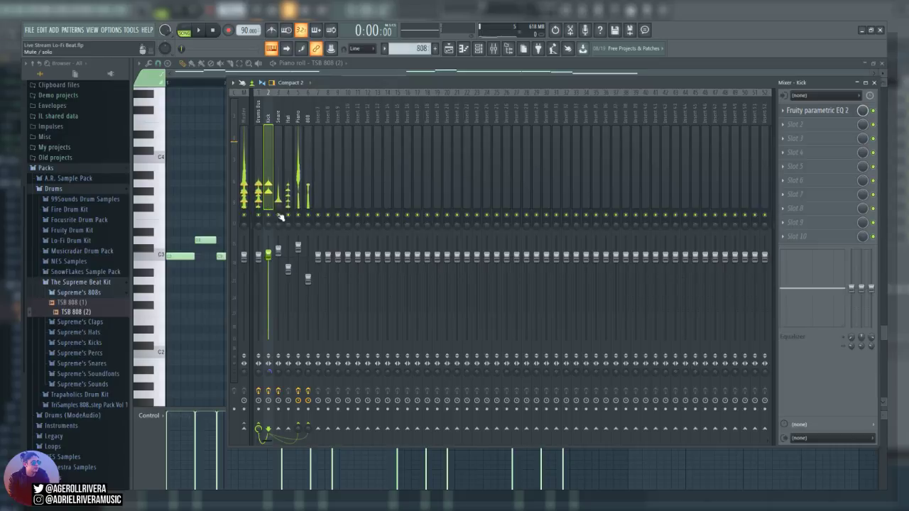
left_click(307, 226)
key("space")
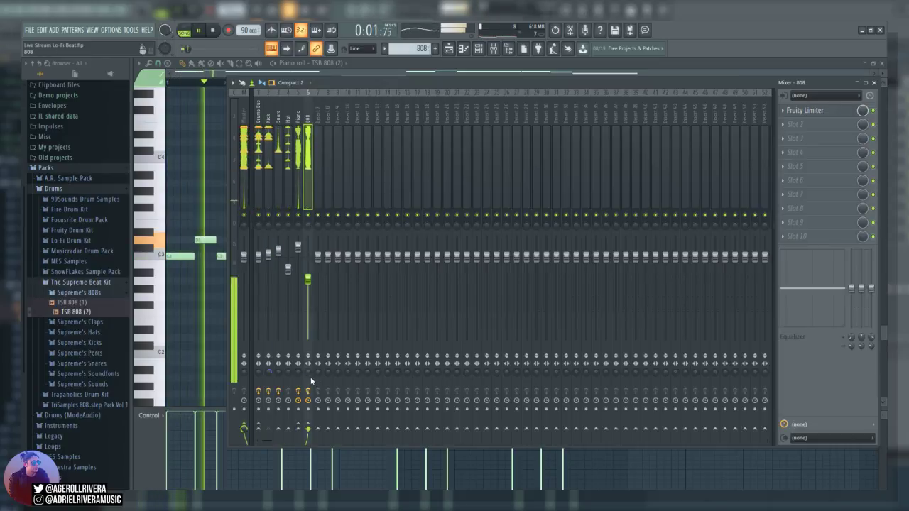
Set the Kick track's volume to 0.1 dB and check the Hat and 808 tracks against it
left_click(268, 149)
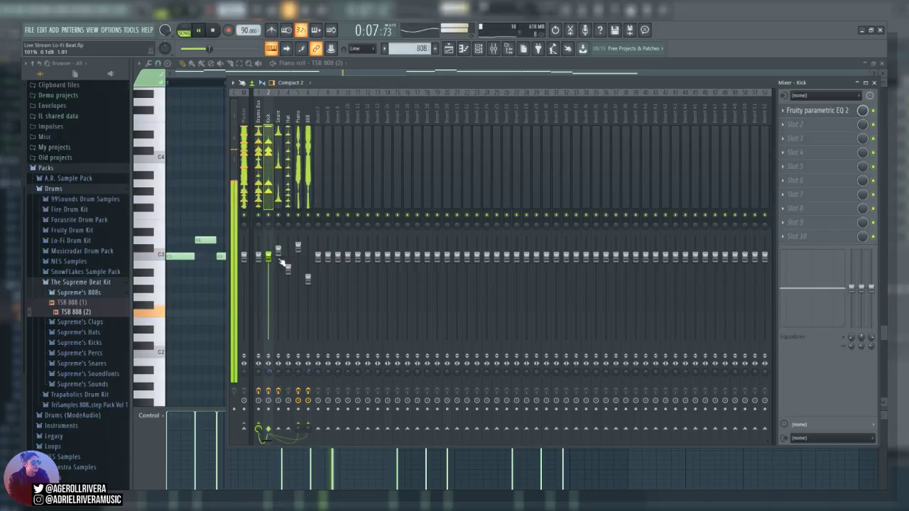
left_click(288, 269)
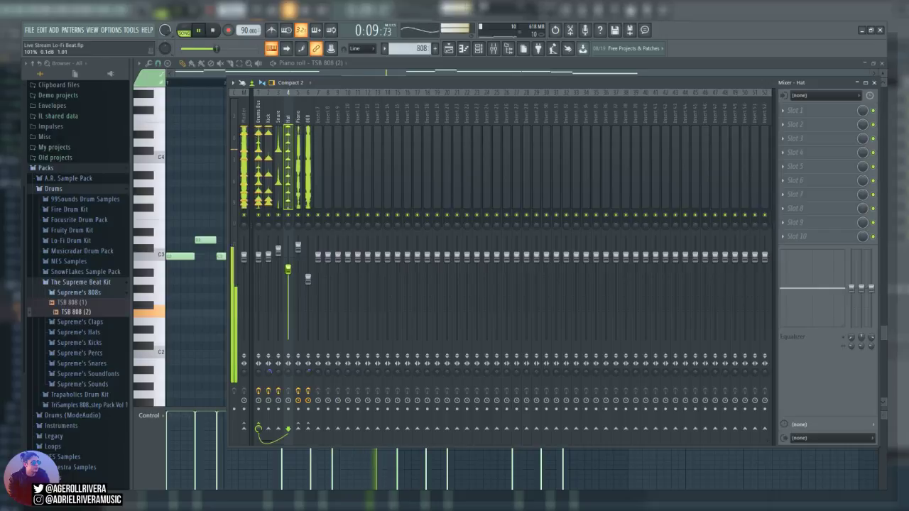
left_click(307, 276)
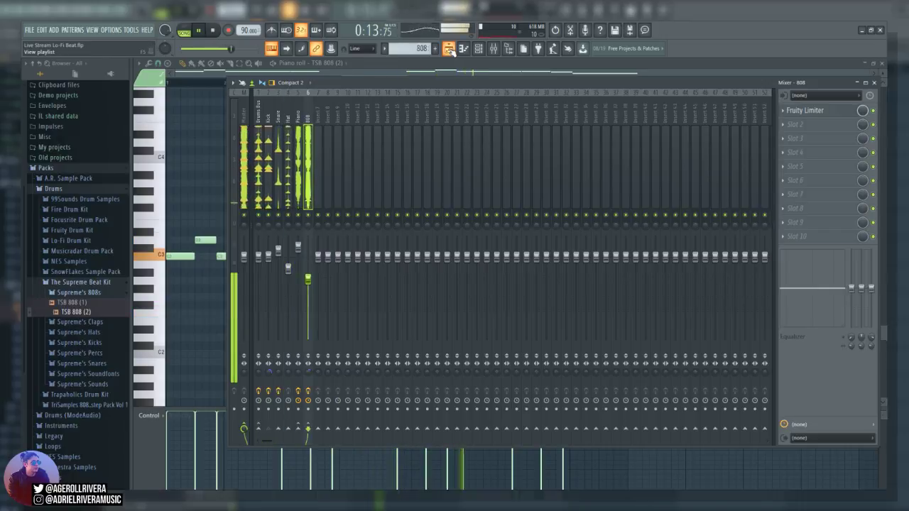
Open the playlist, stop playback, and duplicate all clips from bars 1 to 8 so the copies start at bar 9
key("F5")
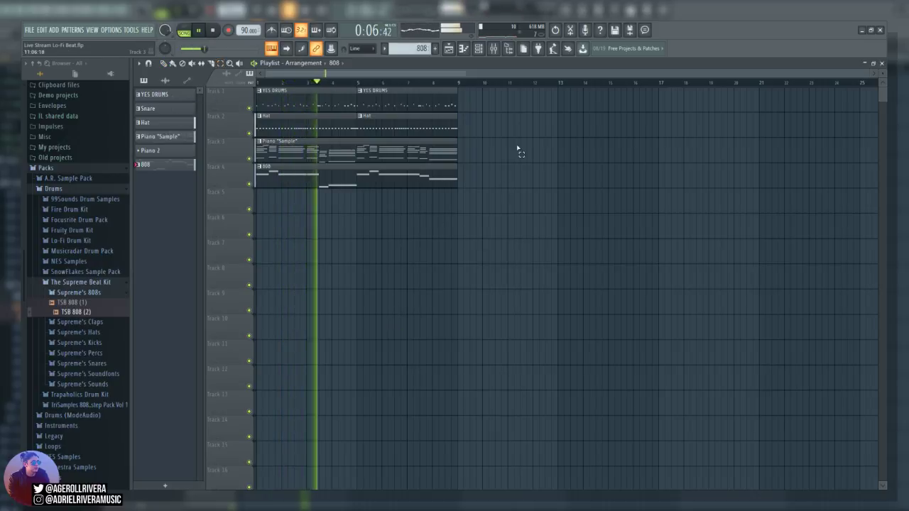
mouse_move(537, 87)
left_mouse_down()
mouse_move(493, 162)
mouse_move(265, 291)
left_mouse_up()
key("space")
left_click(164, 63)
key("ctrl+d")
key("ctrl+a")
key("ctrl+b")
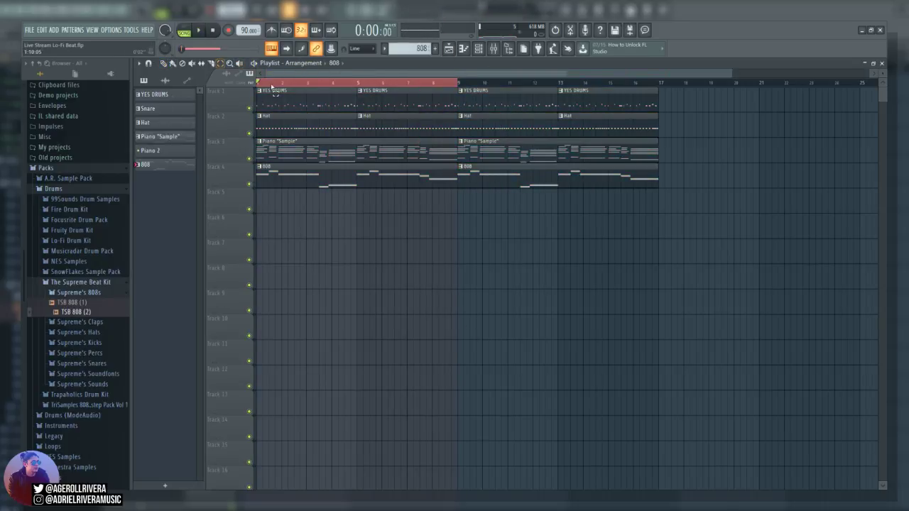
key("ctrl+d")
scroll(559, 254, "down", 3)
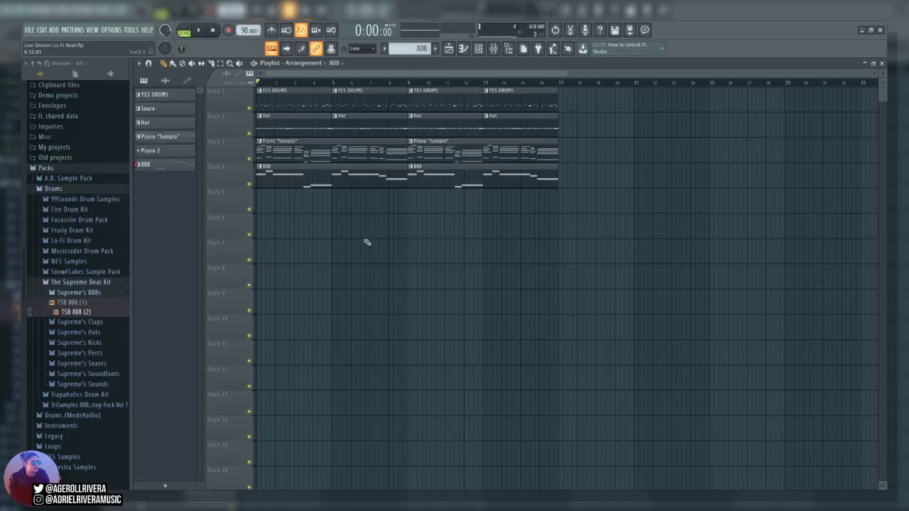
Delete the 808, YES DRUMS and Hat clips before bar 9 and play the piano-only intro briefly
right_click(291, 187)
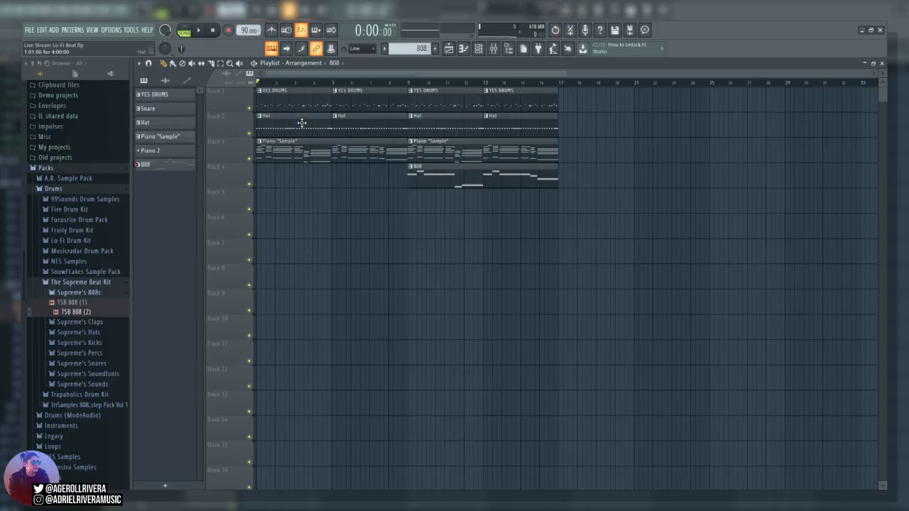
right_click(275, 91)
right_click(334, 96)
right_click(331, 122)
right_click(340, 125)
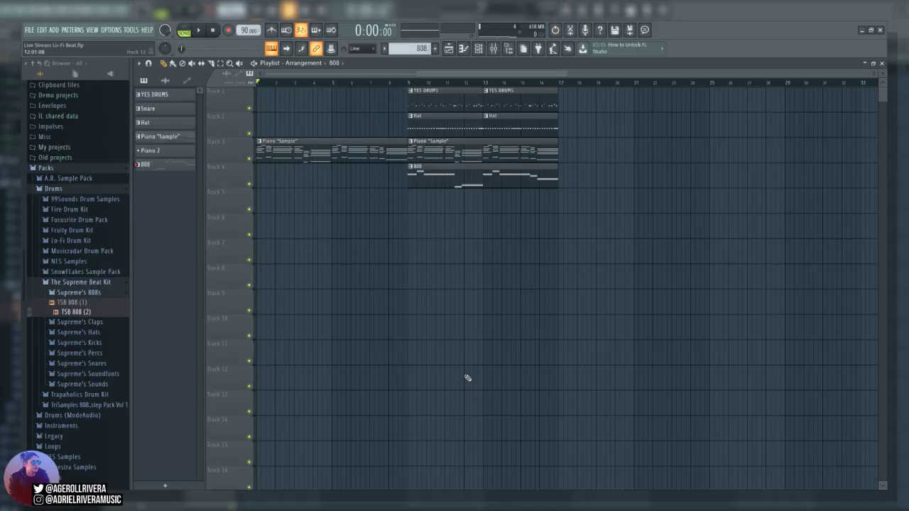
key("space")
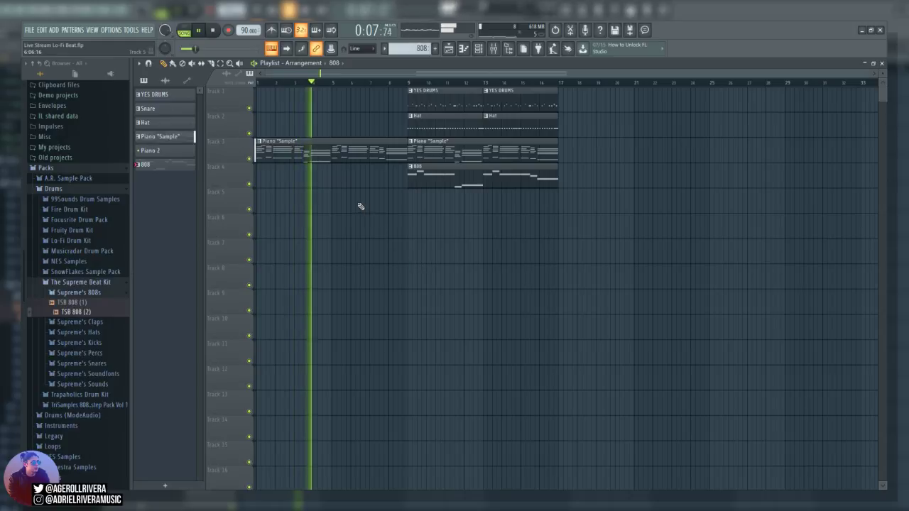
key("space")
Open the Piano "Sample" clip's piano roll and deselect all its notes
double_click(314, 153)
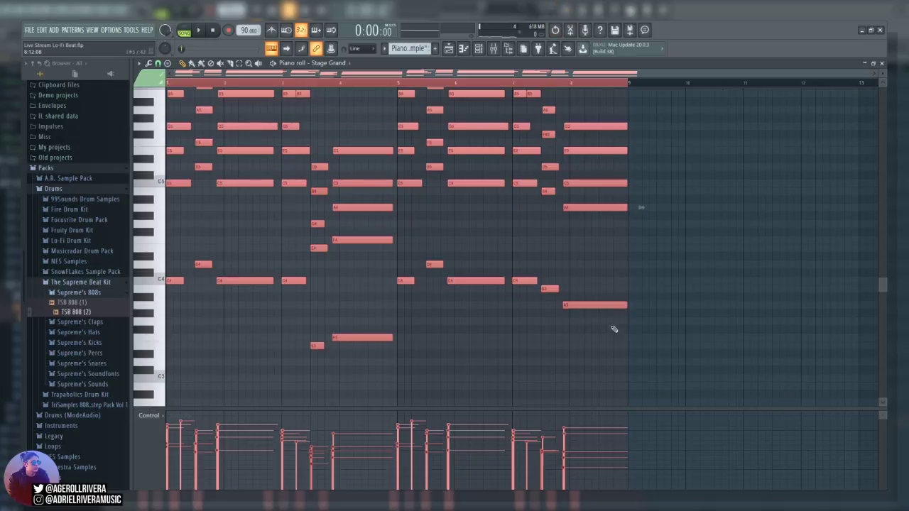
scroll(615, 270, "up", 3)
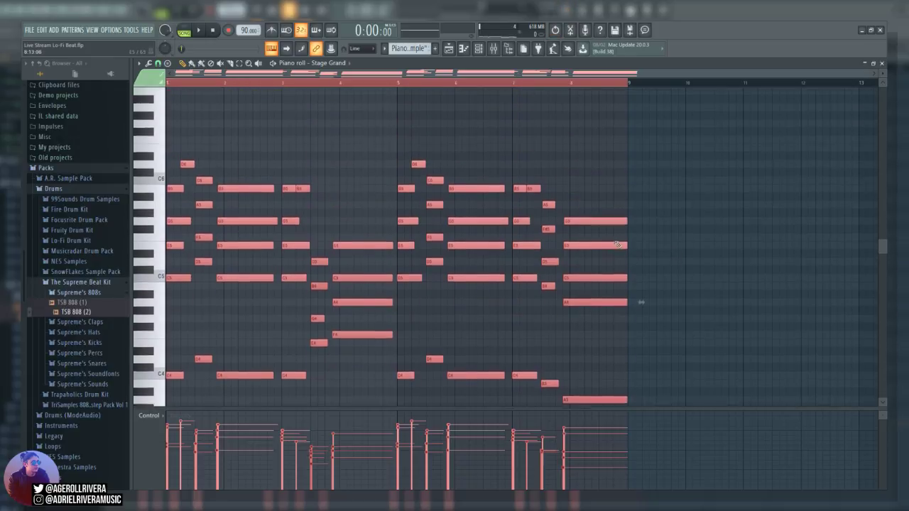
left_click(719, 168)
left_click(243, 64)
left_click(245, 84)
left_click_drag(446, 83, 385, 77)
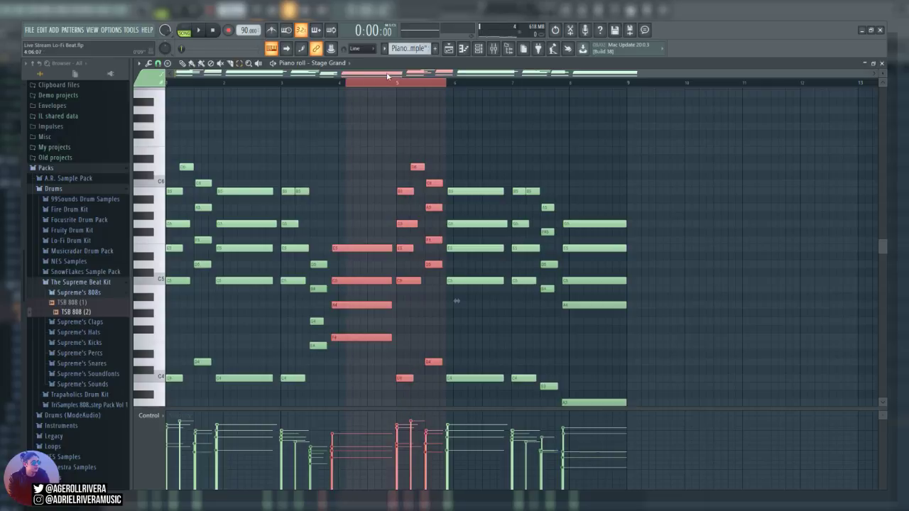
left_click(390, 84)
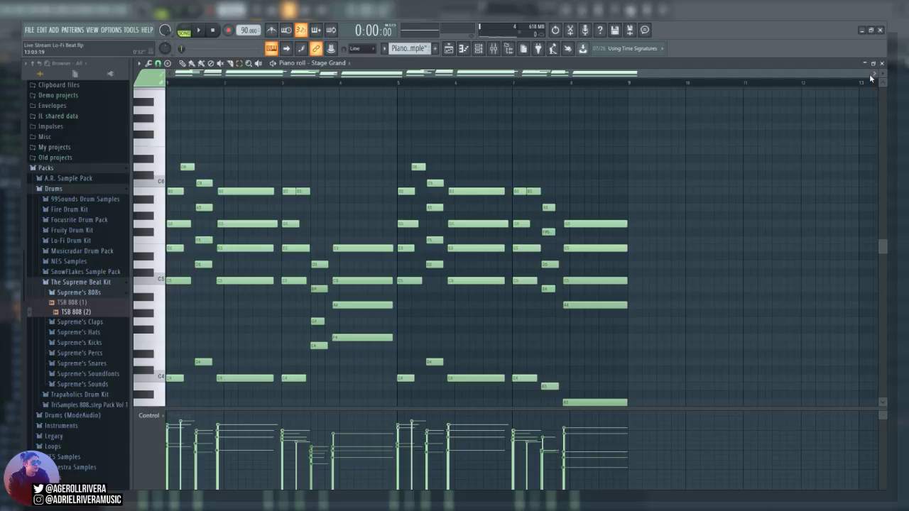
Lengthen all notes of the second piano chord in bar 1 so they reach the start of the following chord
scroll(455, 91, "up", 6)
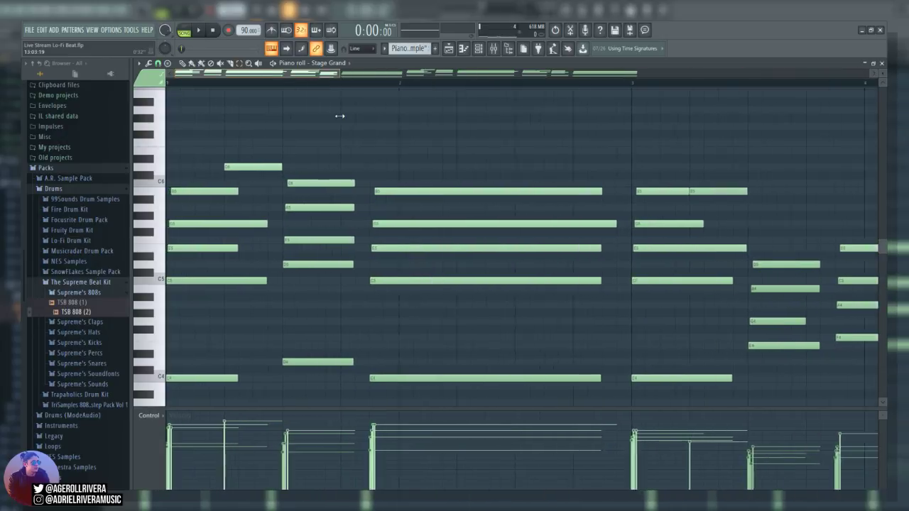
left_click_drag(365, 157, 365, 263)
left_click_drag(379, 148, 334, 389)
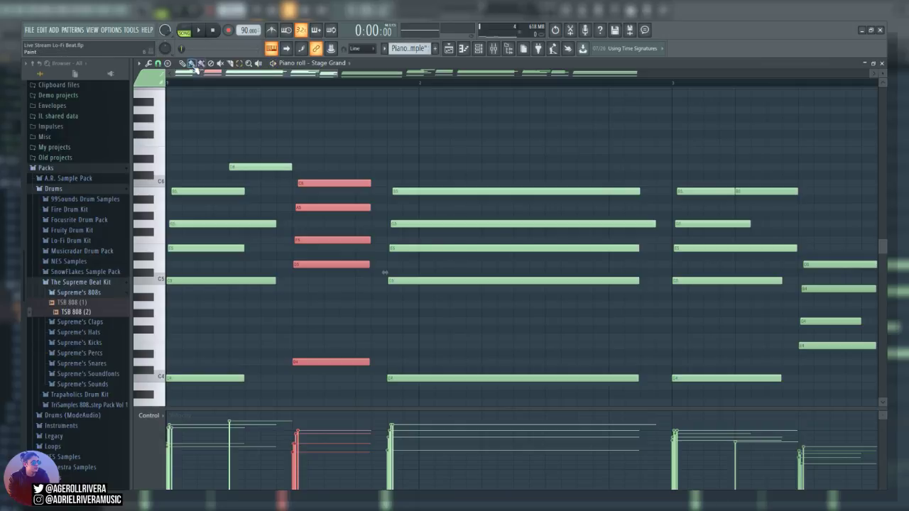
left_click_drag(371, 184, 388, 183)
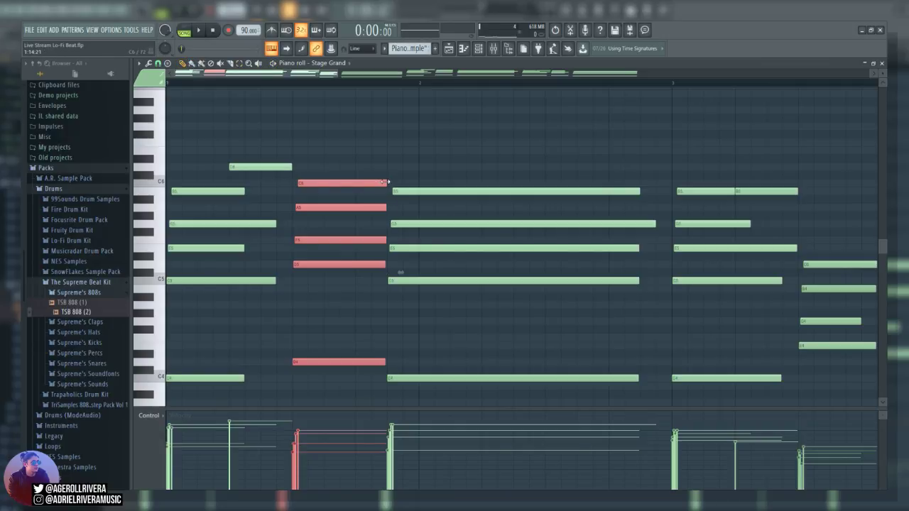
scroll(328, 63, "down", 1)
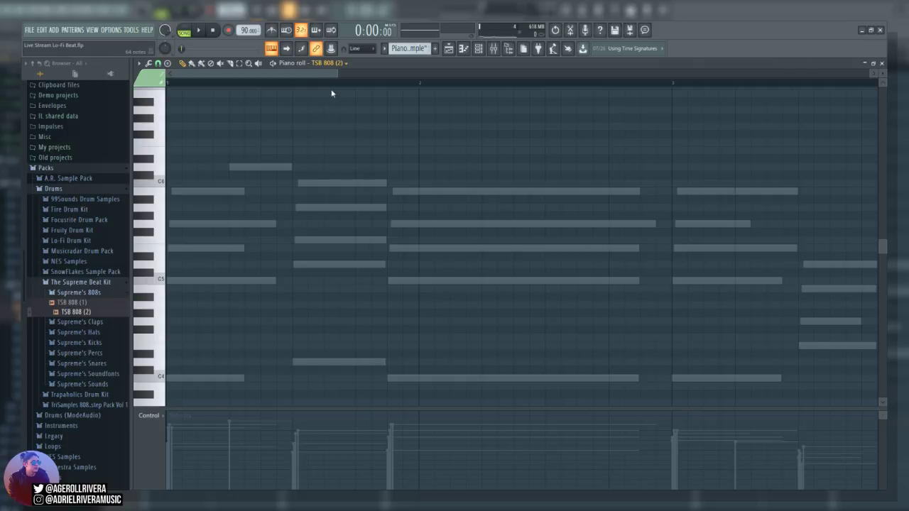
left_click(331, 89)
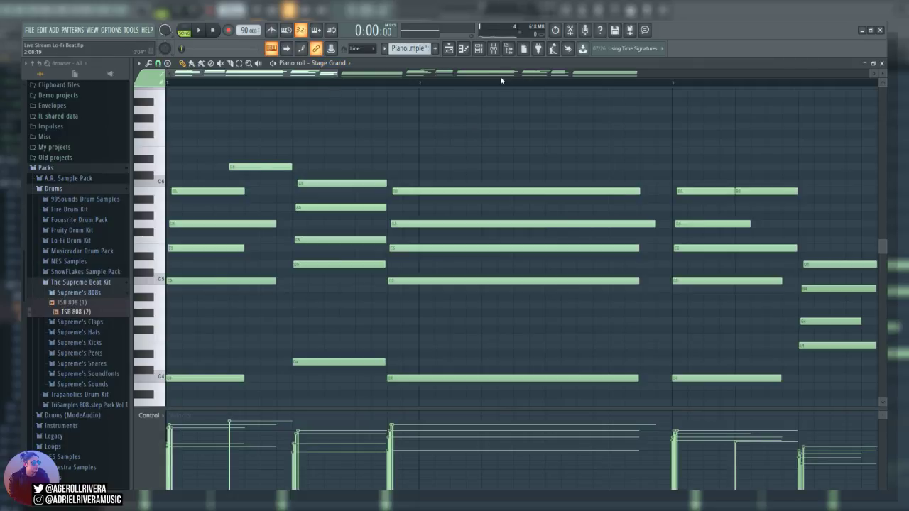
Extend the long bar 2 chord to the start of bar 3 and bar 3's second chord to the following chord
left_click_drag(199, 74, 297, 78)
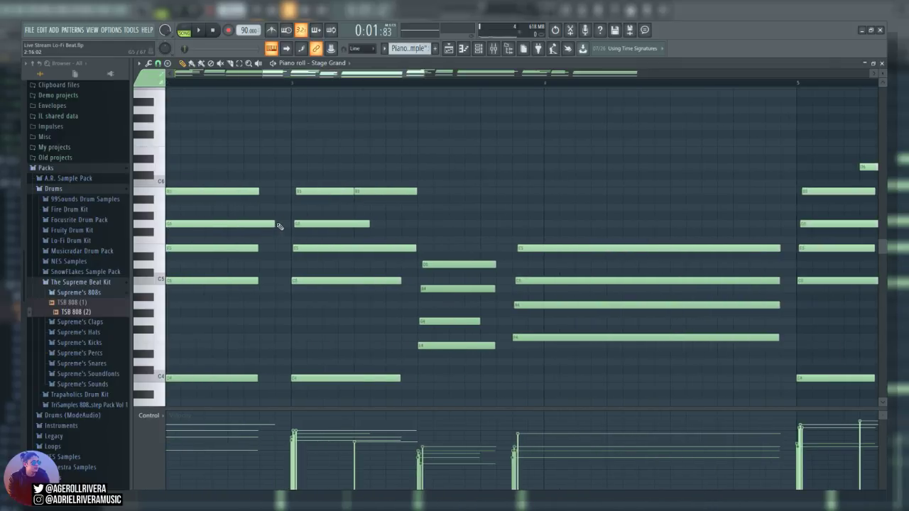
left_click_drag(279, 192, 292, 192)
left_click_drag(257, 247, 290, 248)
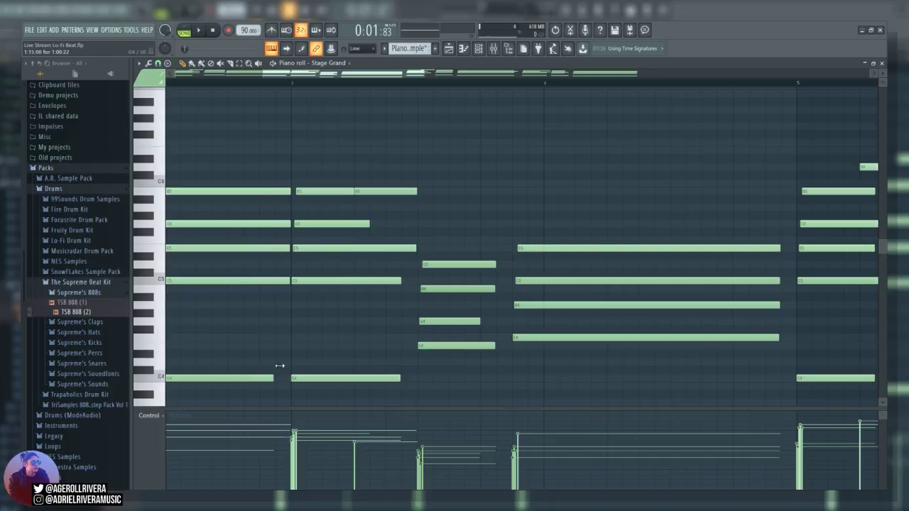
mouse_move(497, 264)
left_mouse_down()
mouse_move(524, 264)
mouse_move(511, 264)
left_mouse_up()
left_click_drag(482, 321, 504, 319)
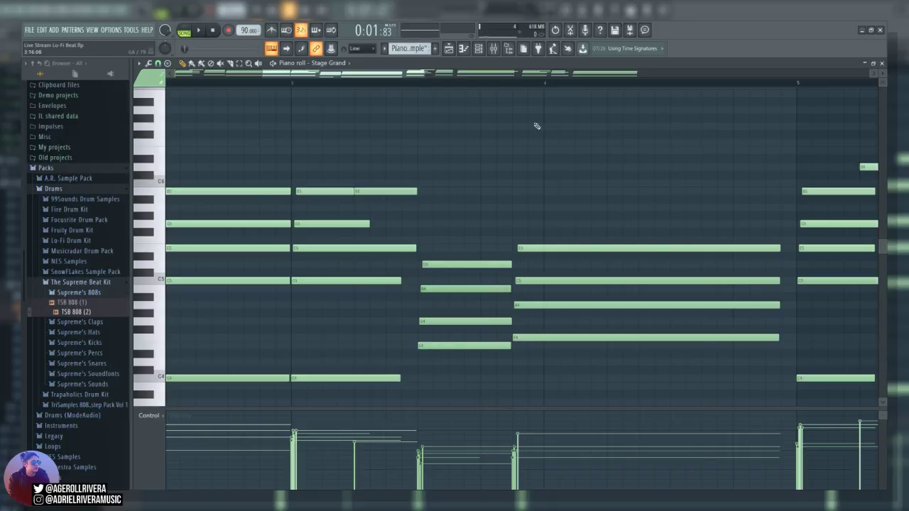
Extend the long bar 4 chord to the start of bar 5 and bar 5's first chord to the second chord
scroll(499, 276, "right", 5)
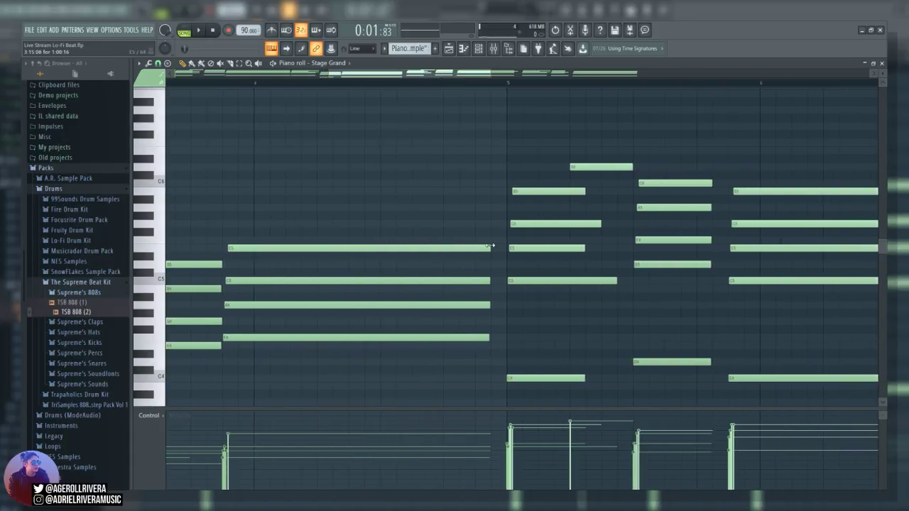
left_click_drag(488, 279, 506, 281)
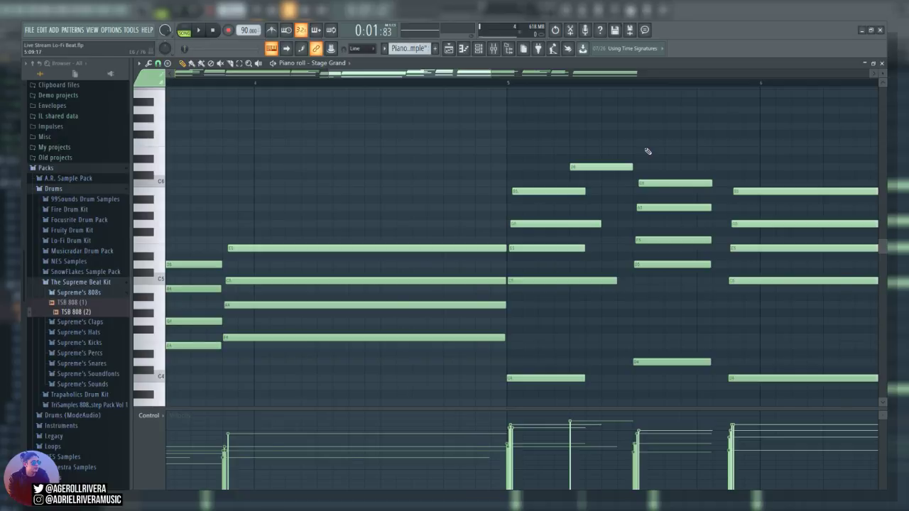
left_click_drag(582, 251, 635, 253)
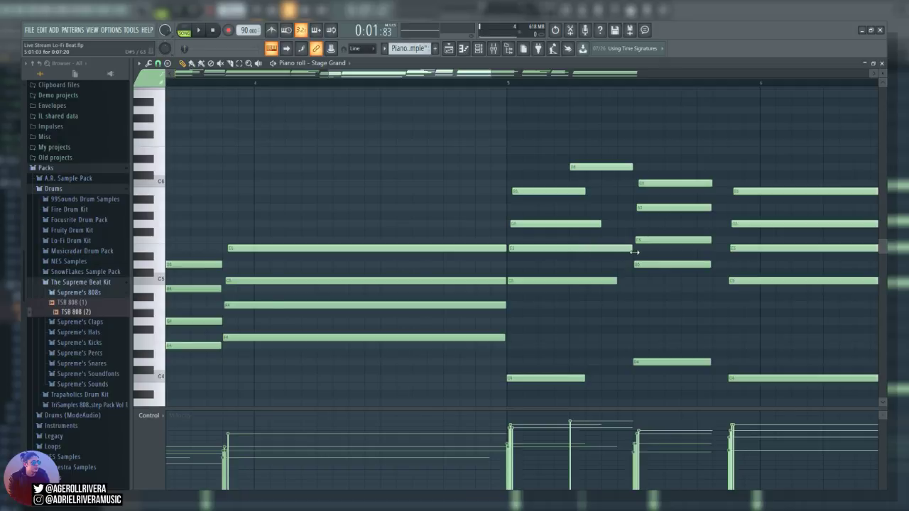
left_click_drag(584, 377, 619, 379)
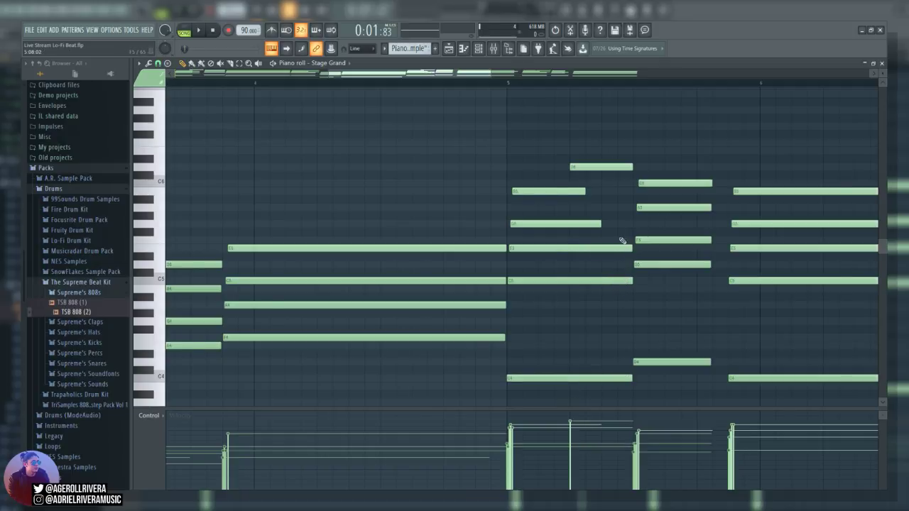
left_click_drag(601, 224, 631, 224)
Extend the long bar 6 chord to the start of bar 7 and close the gaps after both bar 7 chords
left_click_drag(487, 74, 560, 76)
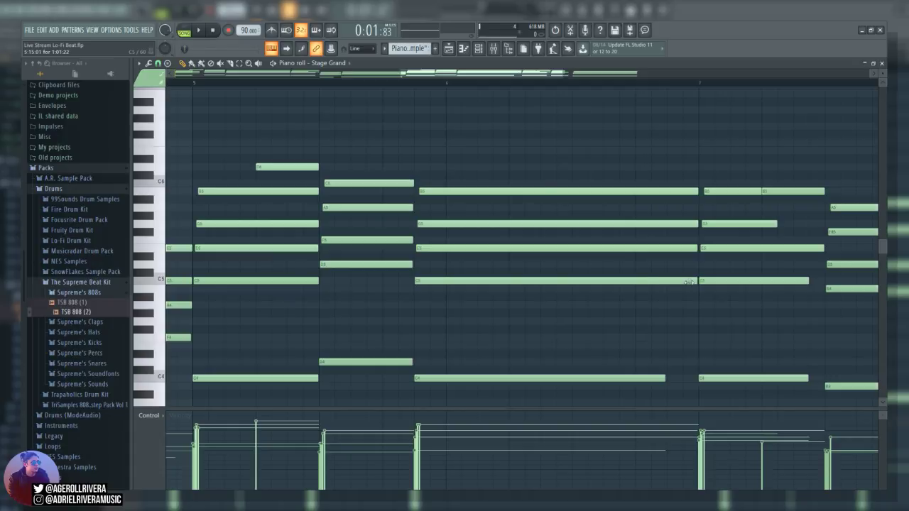
left_click_drag(668, 386, 699, 378)
left_click_drag(472, 73, 594, 75)
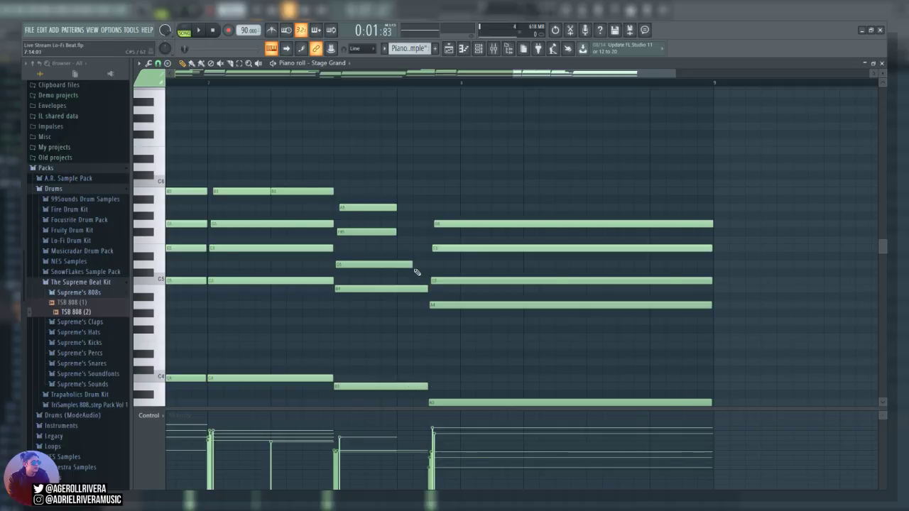
left_click_drag(401, 237, 428, 235)
left_click_drag(398, 208, 429, 208)
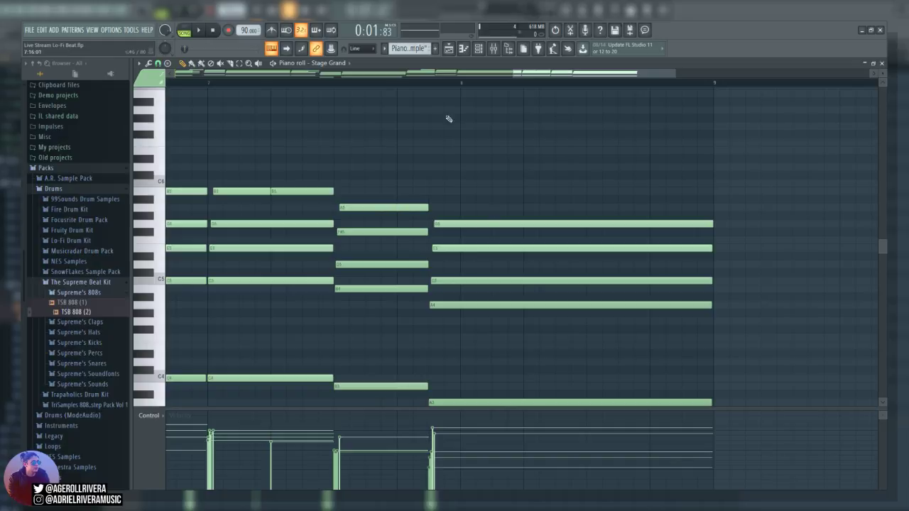
Return to the playlist and play the arrangement from the beginning with the lengthened piano chords
left_click(448, 48)
left_click(213, 31)
key("space")
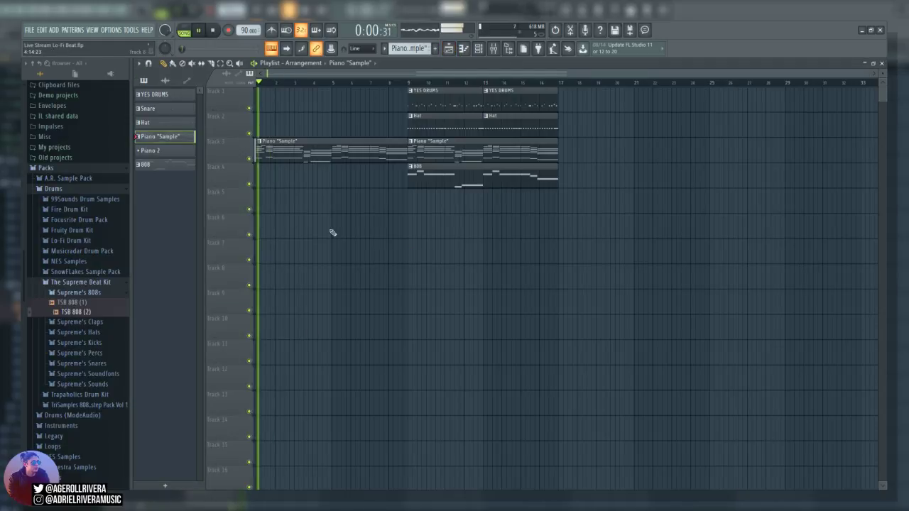
Review the full Piano "Sample" pattern in the piano roll during playback, and return to the playlist
double_click(323, 157)
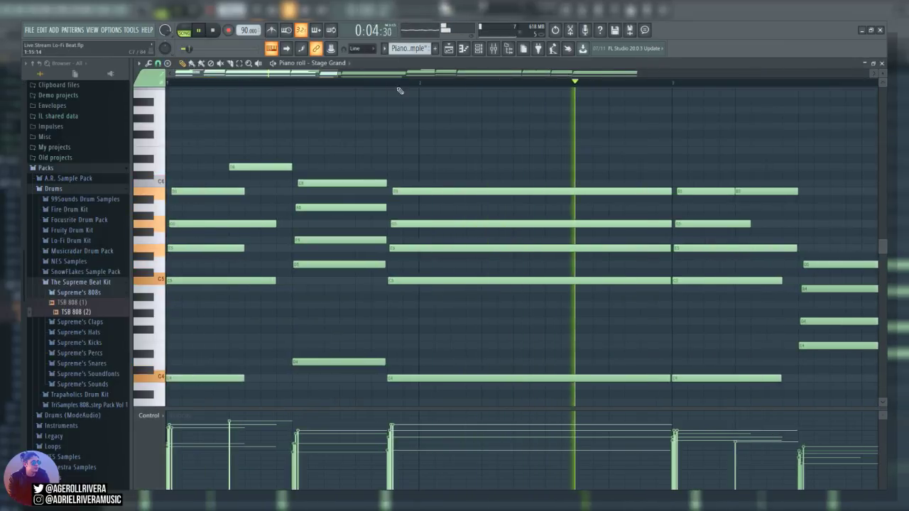
left_click_drag(411, 74, 718, 121)
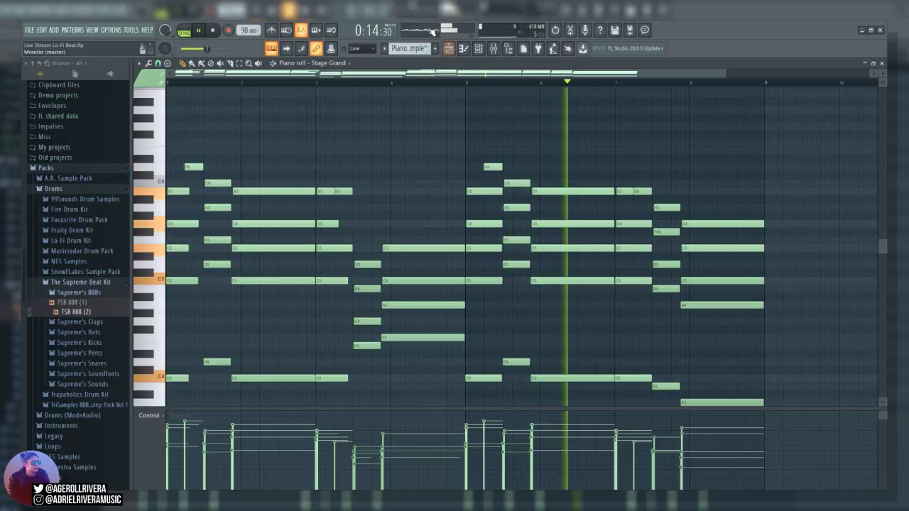
left_click(449, 49)
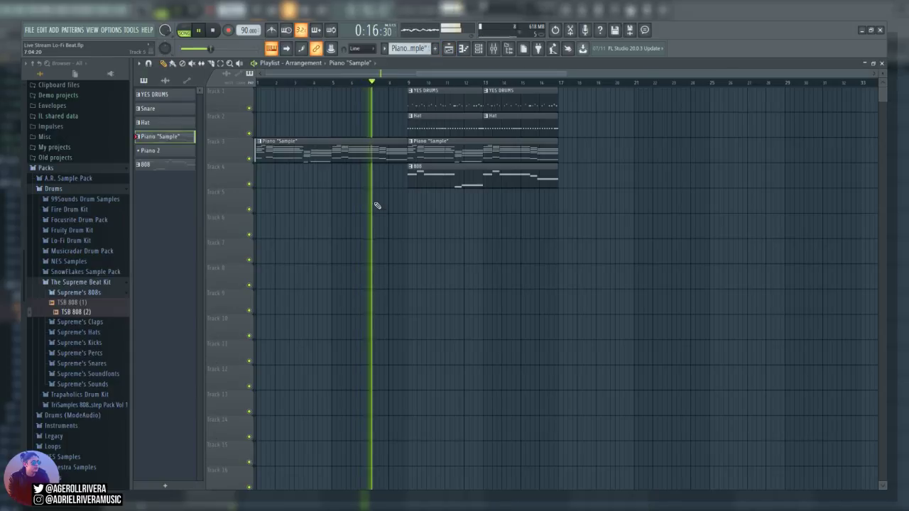
Add a Hat clip before bar 9 and trim its start to leave a lead-in of about one beat
left_click(419, 128)
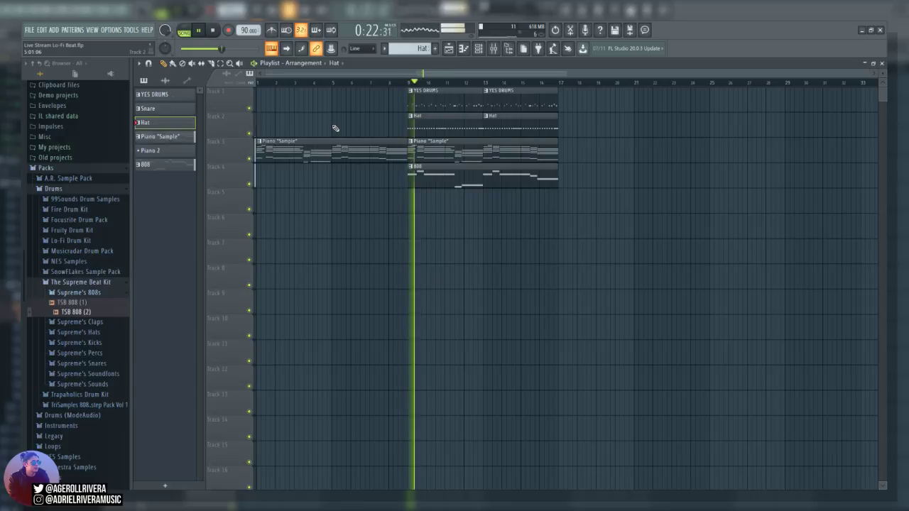
left_click(337, 126)
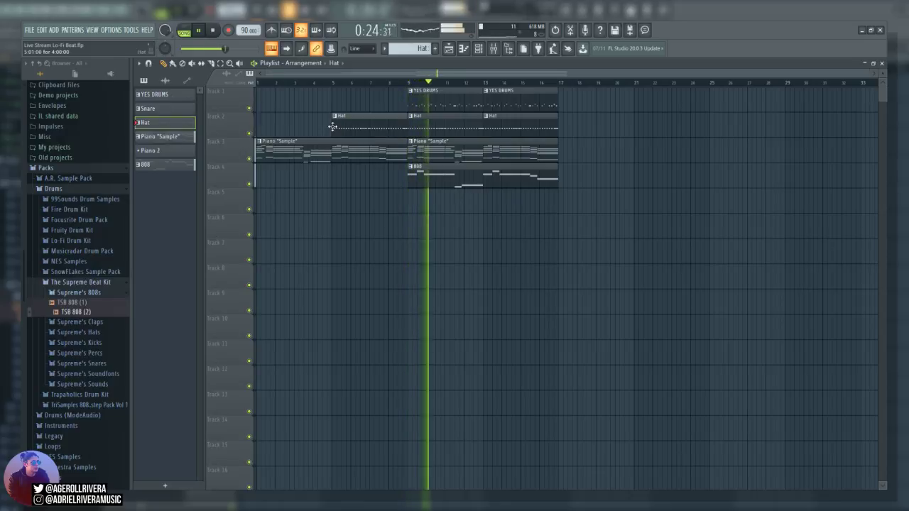
left_click_drag(342, 122, 403, 122)
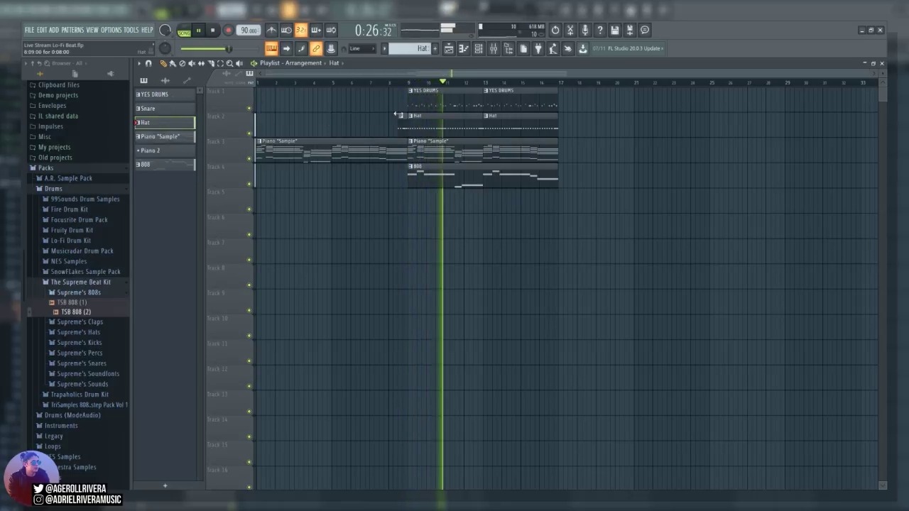
Place a YES DRUMS clip on Track 1 at bar 5, with playback running
left_click(334, 95)
key("space")
key("space")
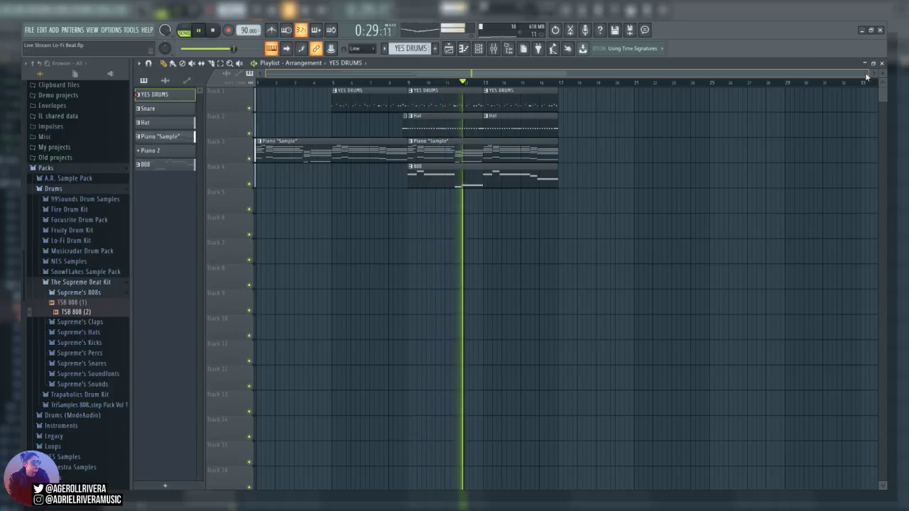
Duplicate the drums, hat, piano and 808 clips of bars 9 to 16 to start at bar 17
left_click(224, 66)
left_click_drag(596, 88, 417, 264)
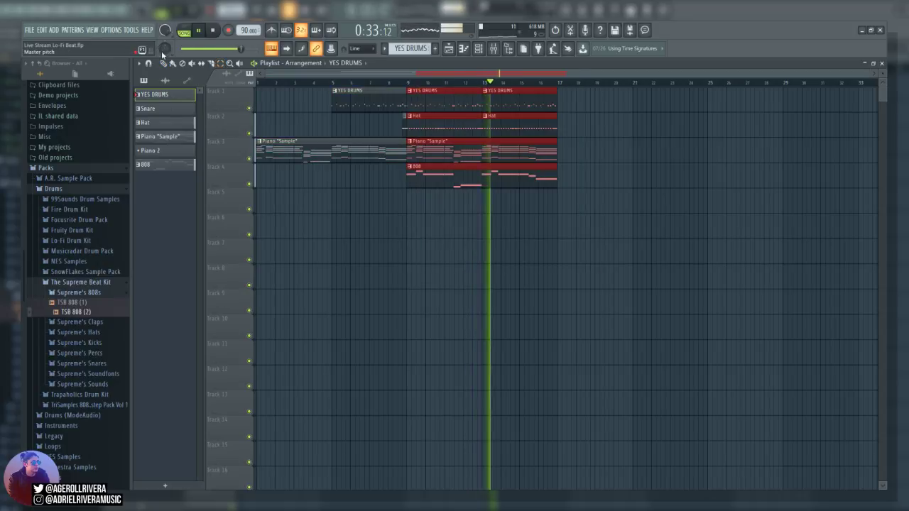
key("ctrl+b")
left_click_drag(572, 101, 589, 102)
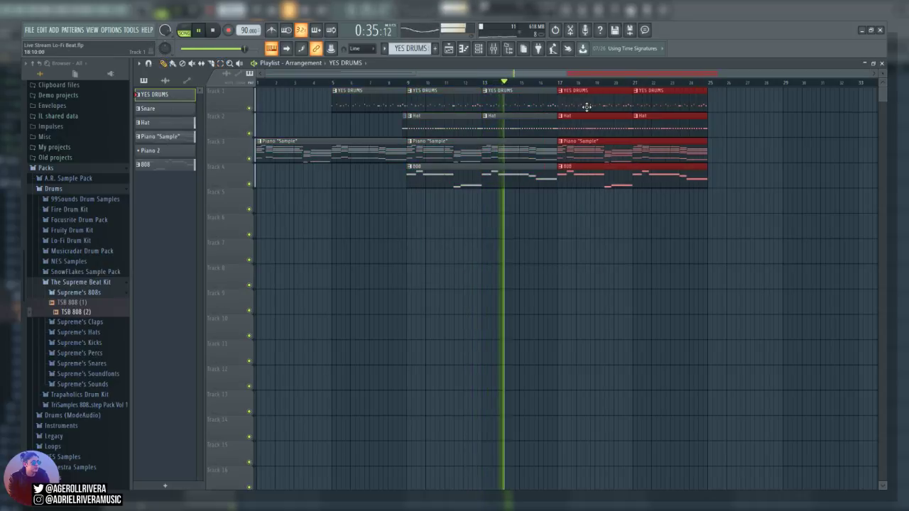
left_click(615, 363)
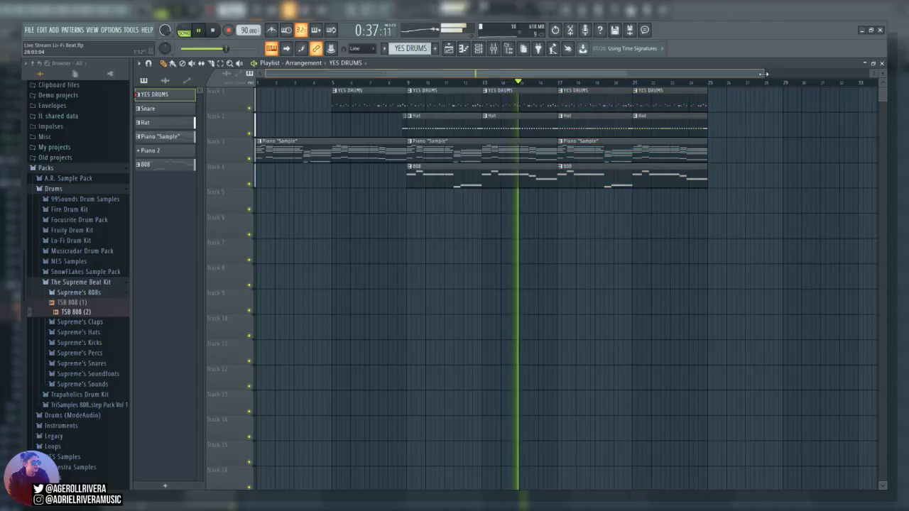
left_click_drag(765, 74, 870, 74)
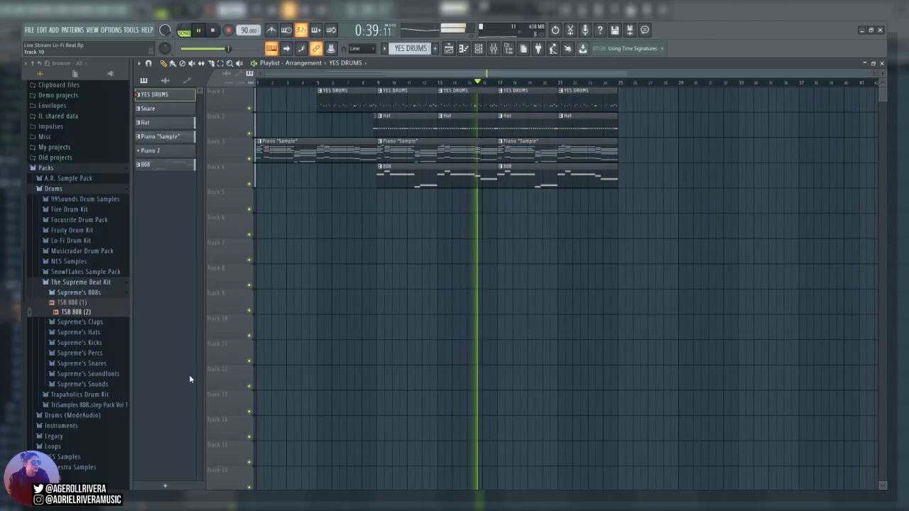
Stop playback, close The Supreme Beat Kit and look through the other drum packs to the 99Sounds Drum Samples folder
left_click(89, 283)
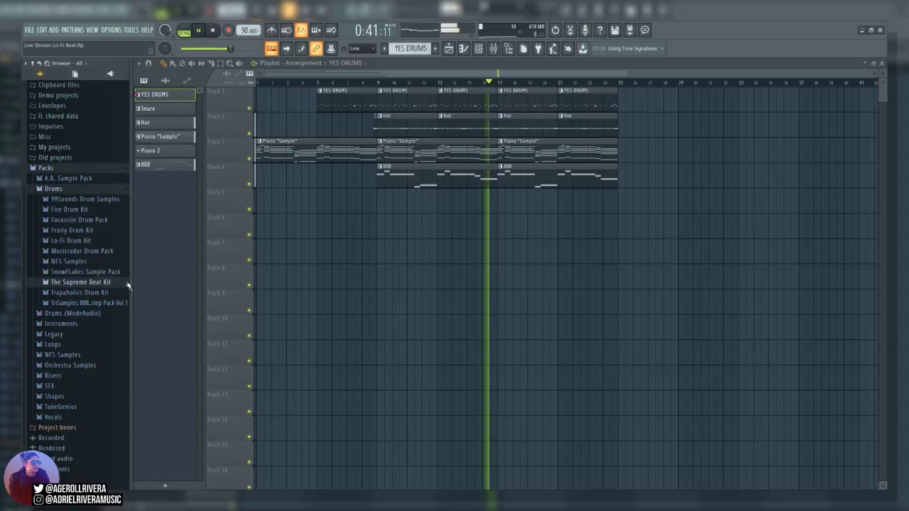
key("space")
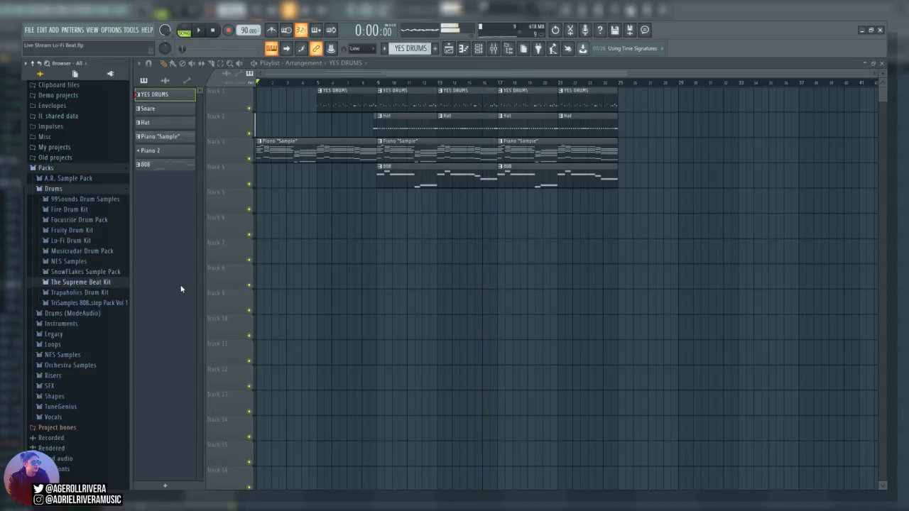
left_click(88, 231)
left_click(88, 231)
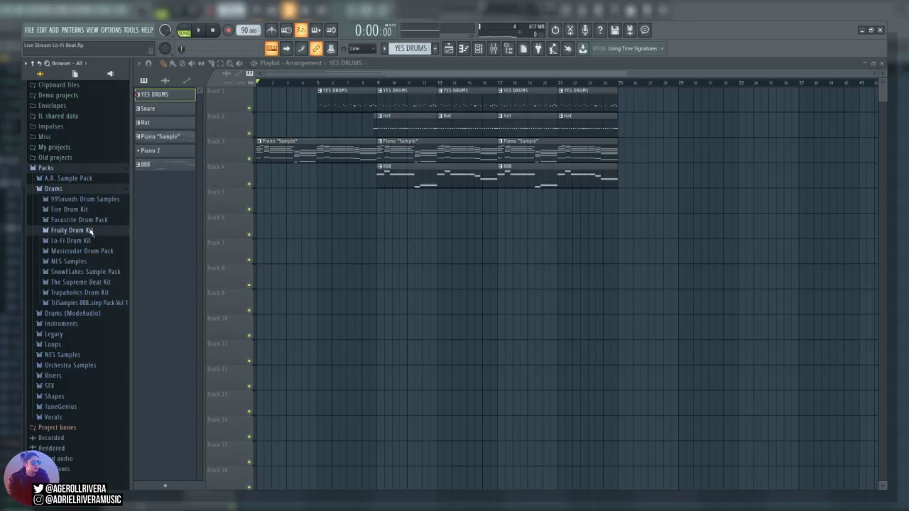
left_click(80, 221)
left_click(76, 220)
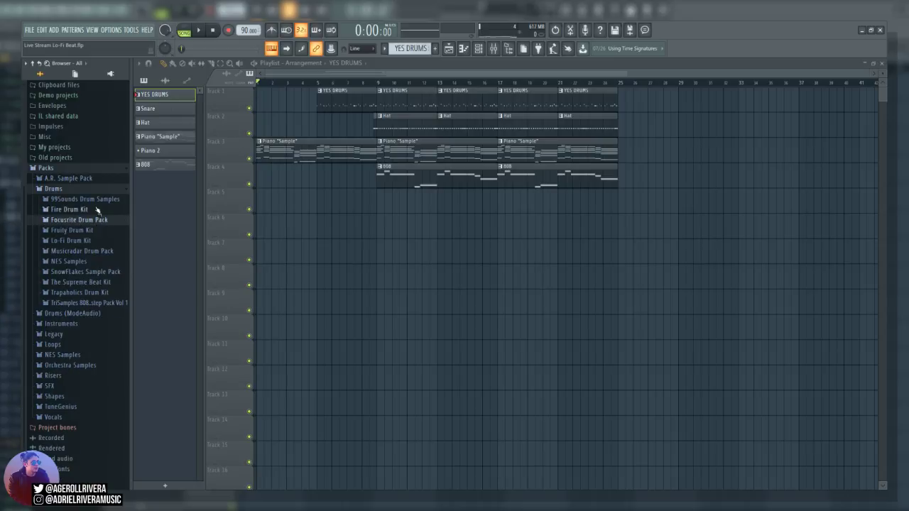
left_click(98, 211)
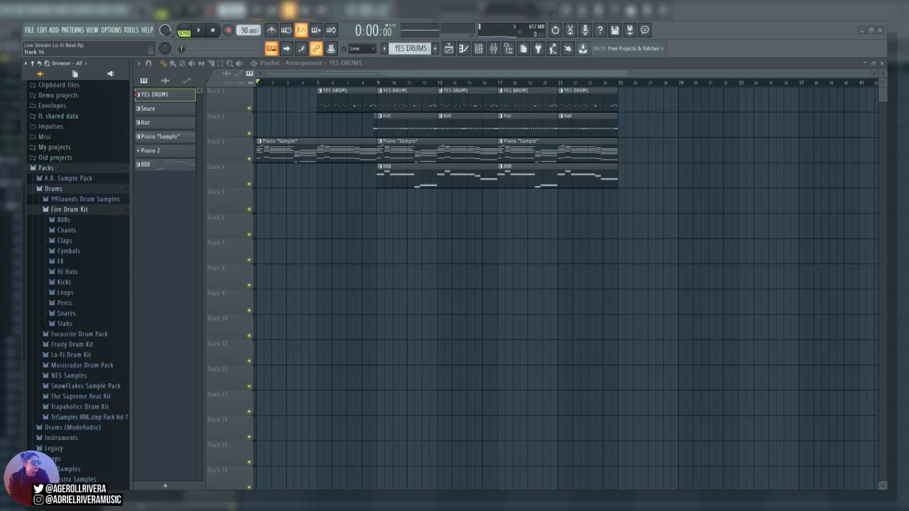
left_click(78, 209)
left_click(82, 199)
left_click(79, 210)
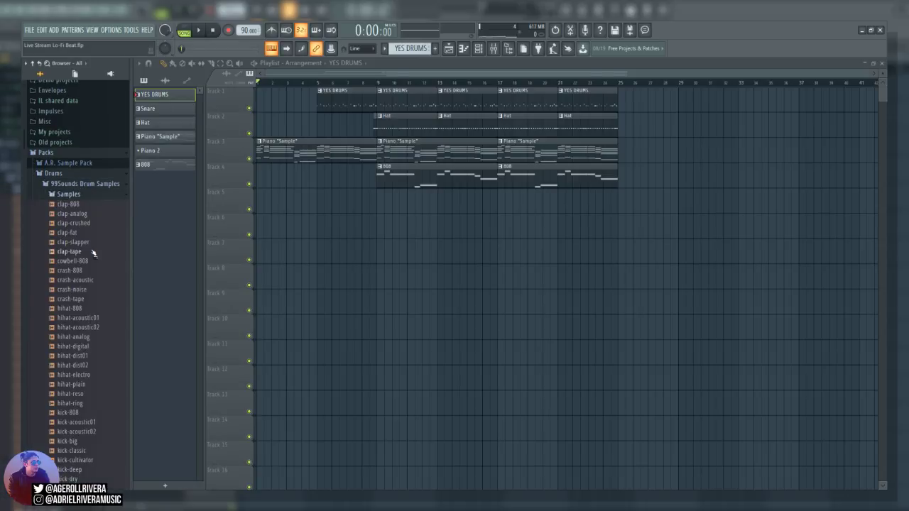
Audition 99Sounds samples such as kick-vinyl01, snare-vinyl02 and tom-rototom
scroll(87, 260, "down", 10)
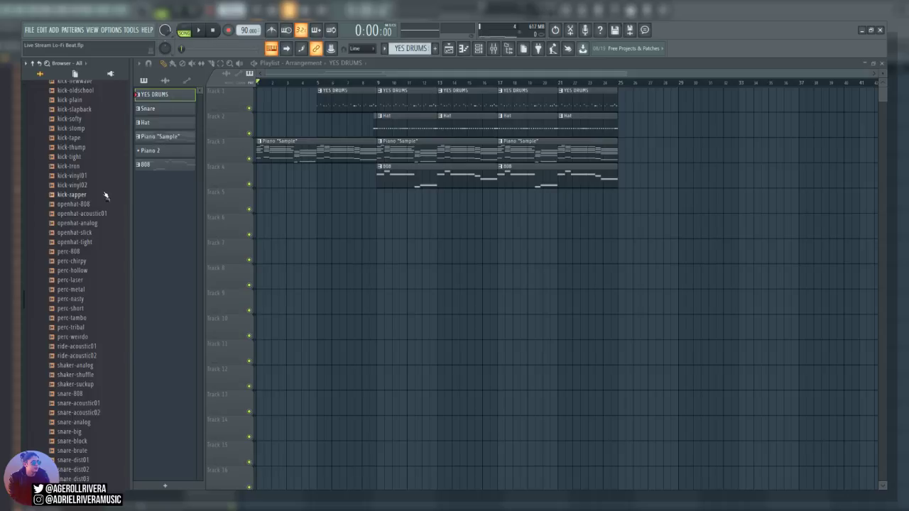
left_click(71, 175)
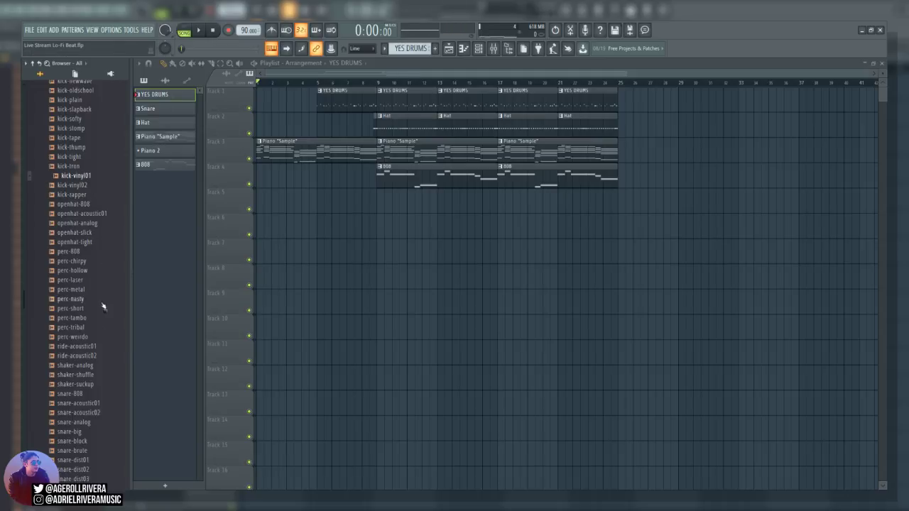
scroll(95, 310, "down", 10)
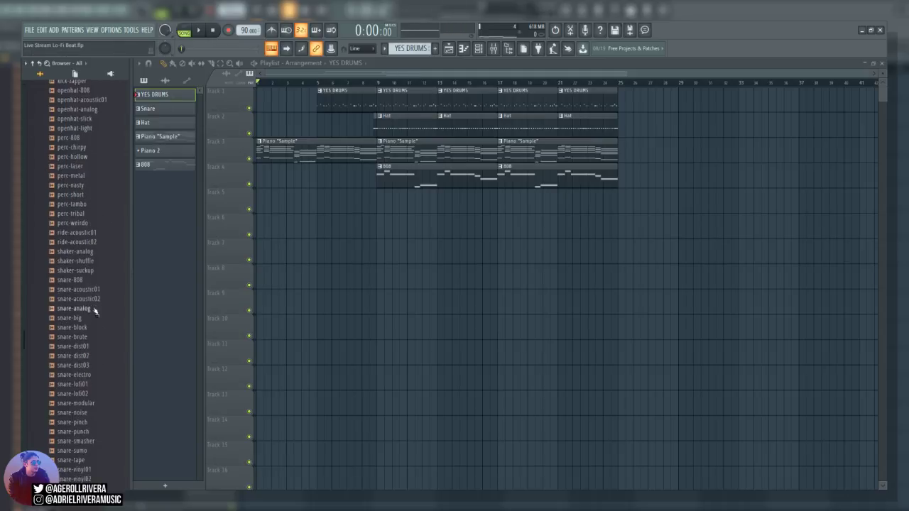
left_click(93, 299)
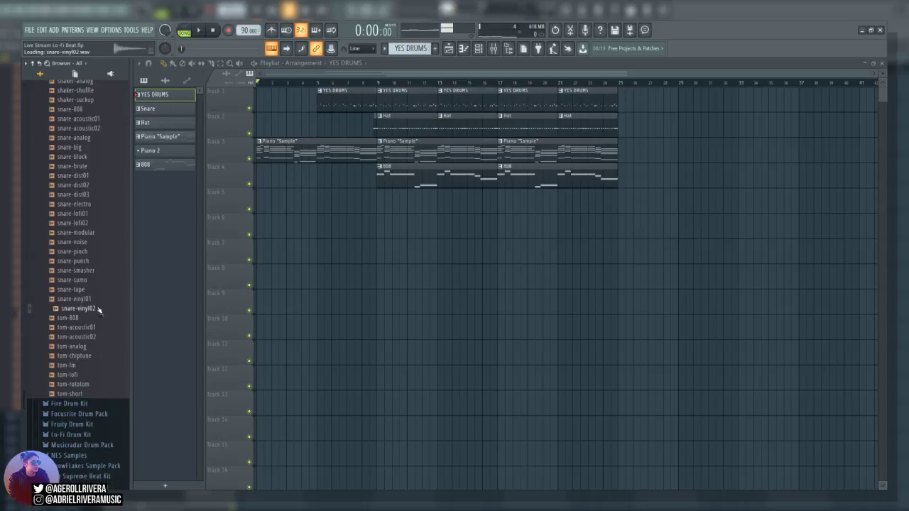
left_click(92, 262)
left_click(97, 176)
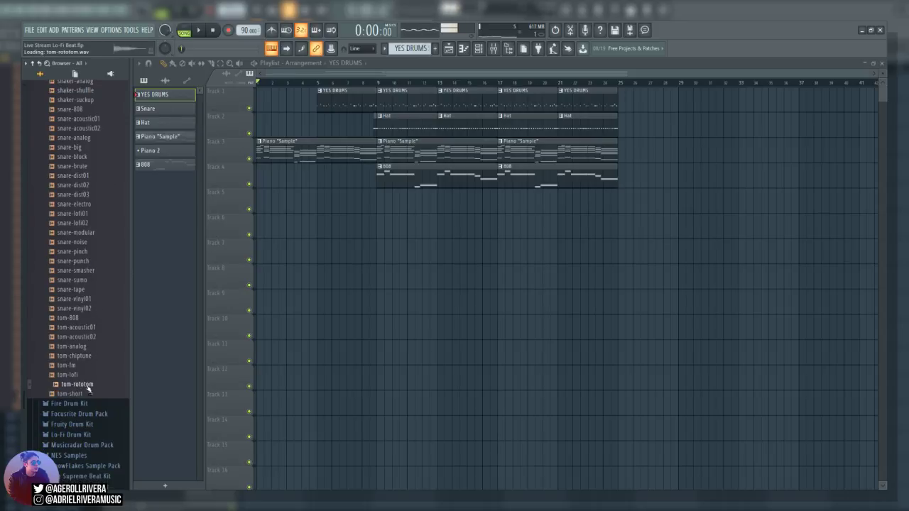
Close the 99Sounds folder and audition the Clock 1 and Crickets samples in Fire Drum Kit's FX folder
scroll(81, 280, "up", 10)
scroll(81, 283, "up", 6)
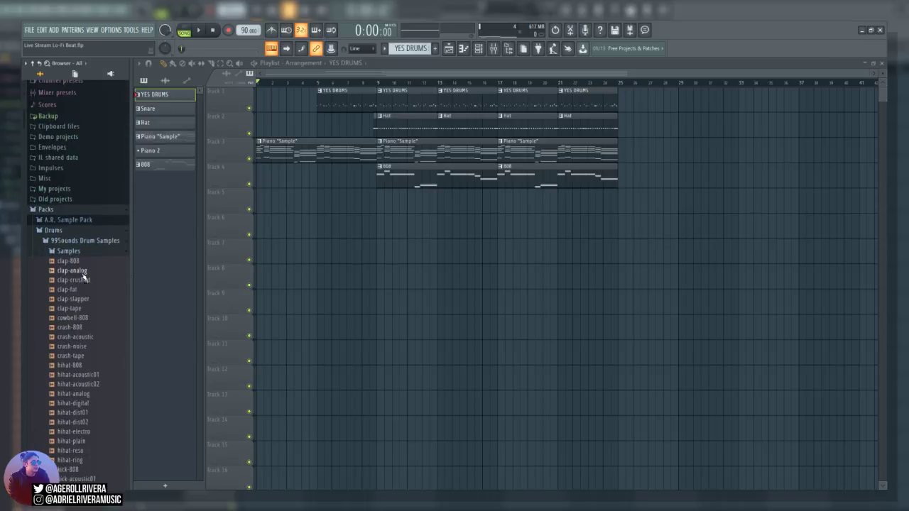
left_click(83, 254)
left_click(84, 261)
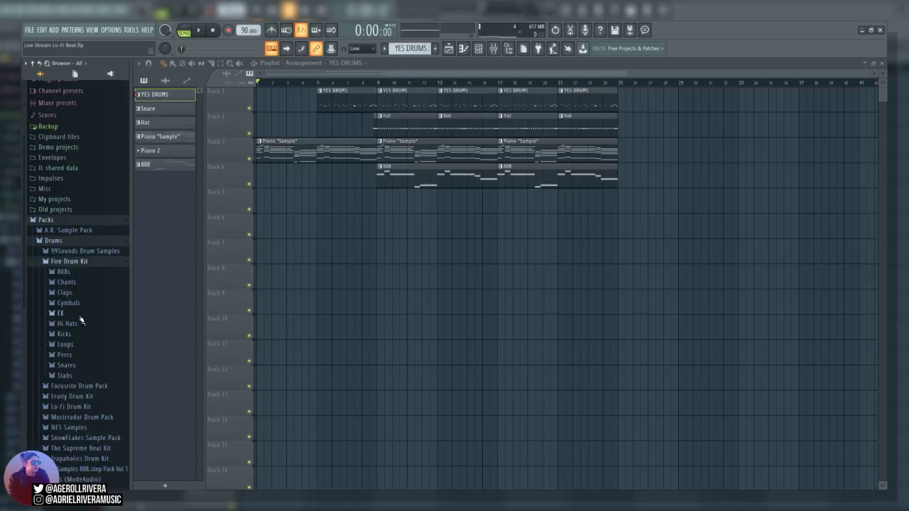
left_click(80, 316)
left_click(86, 288)
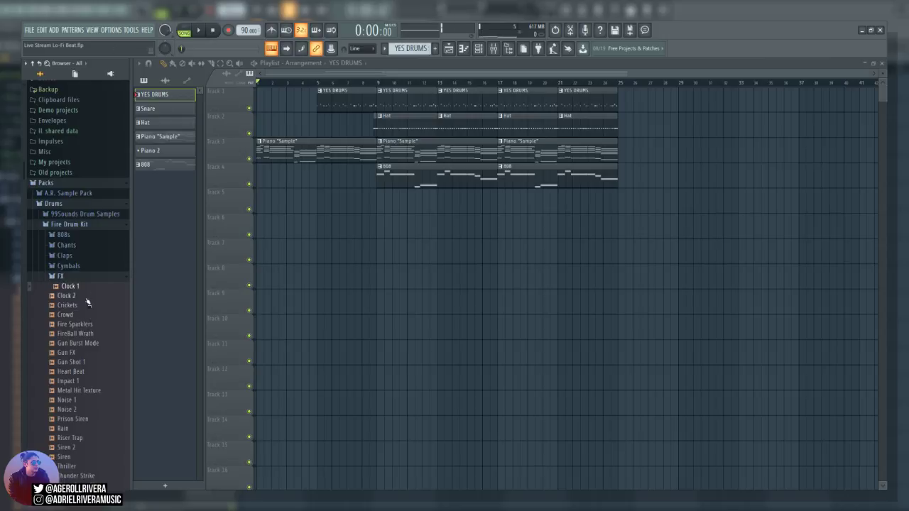
scroll(93, 328, "down", 3)
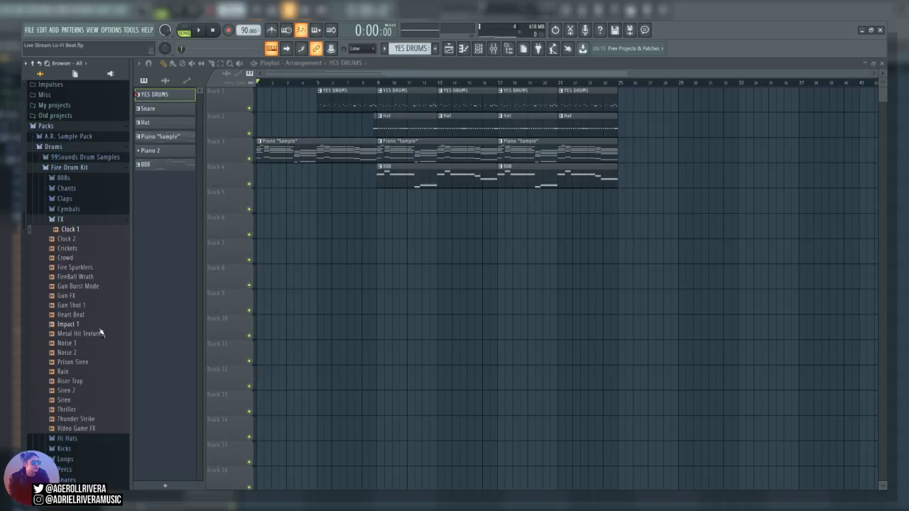
left_click(79, 249)
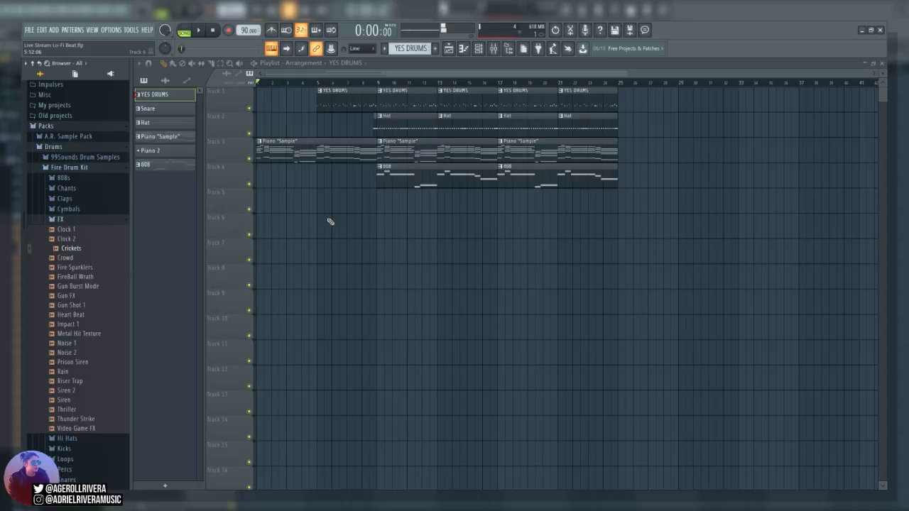
Show the channel rack and look through the Focusrite Drum Pack and Fruity Drum Kit folders
key("F6")
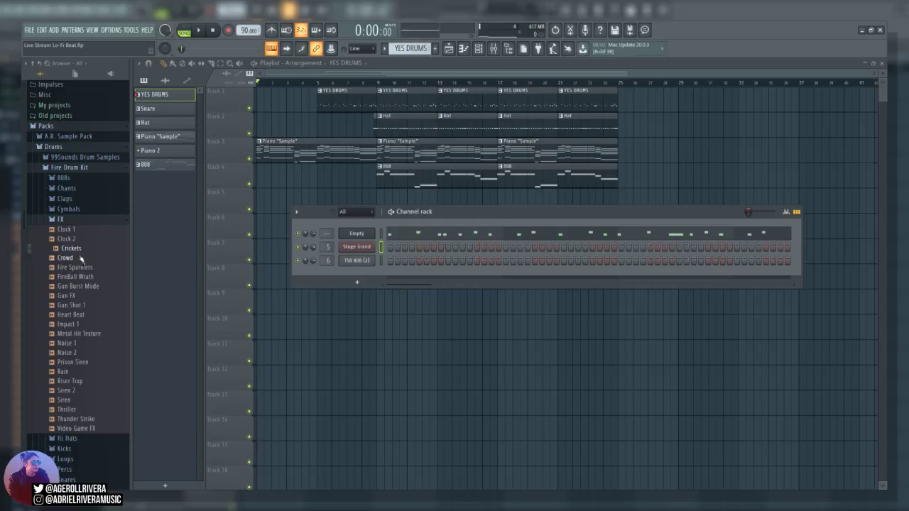
left_click(74, 220)
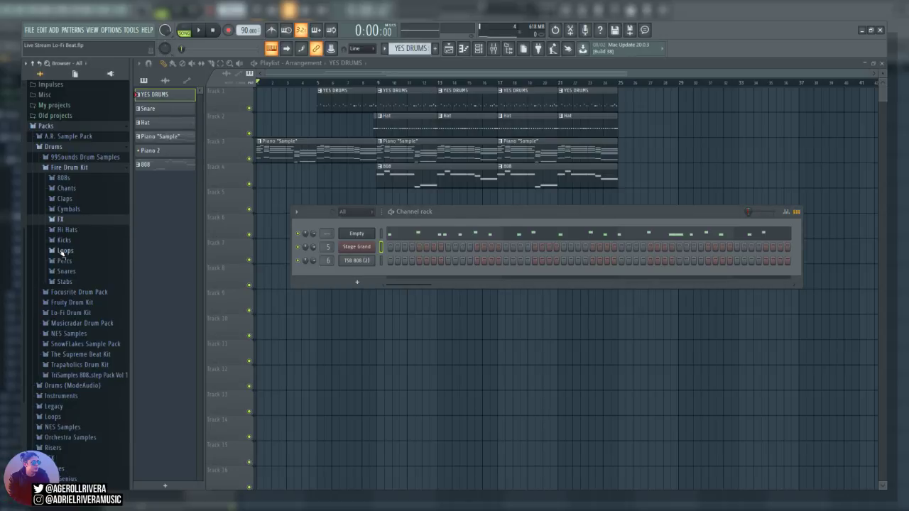
left_click(90, 293)
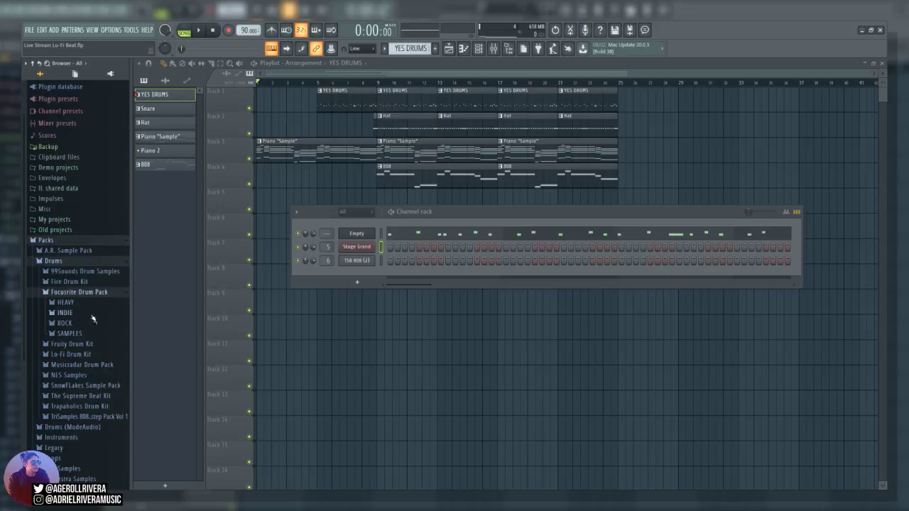
left_click(82, 345)
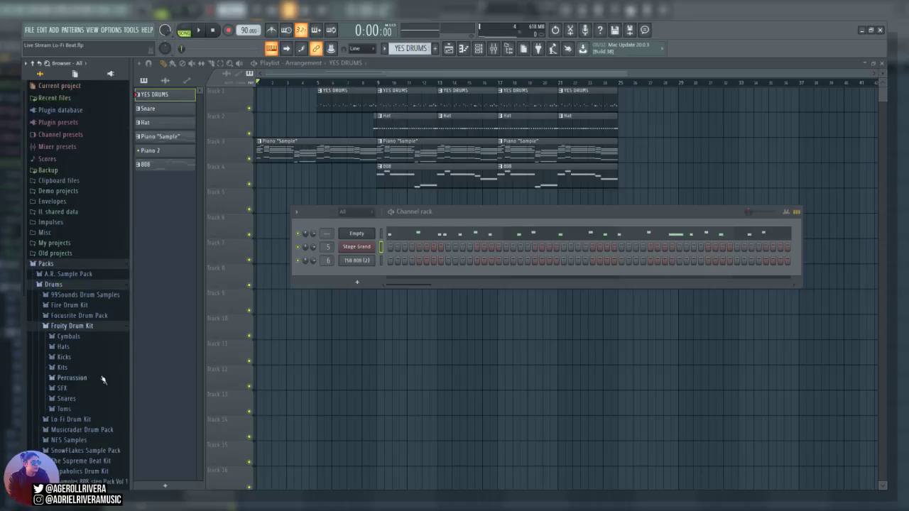
scroll(91, 424, "down", 5)
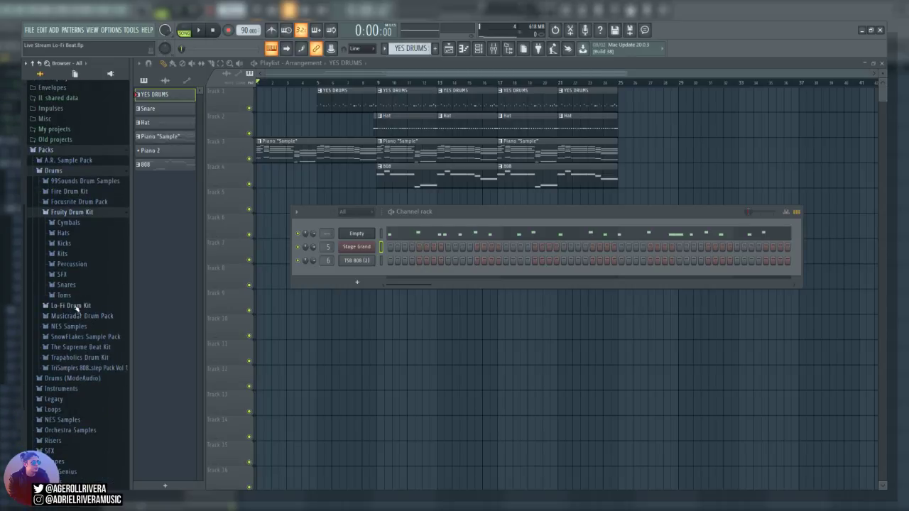
Open the perc folder of the Lo-Fi Drum Kit and audition the perc 01 sample
left_click(77, 306)
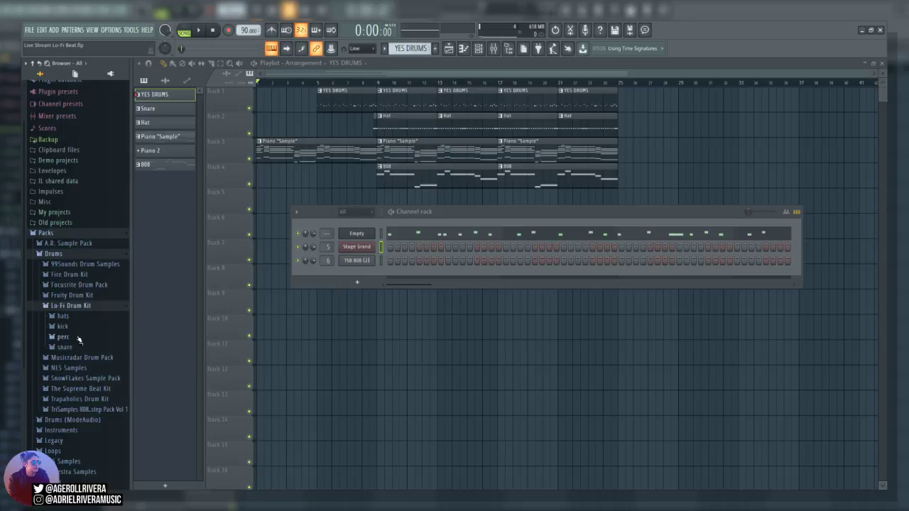
left_click(76, 338)
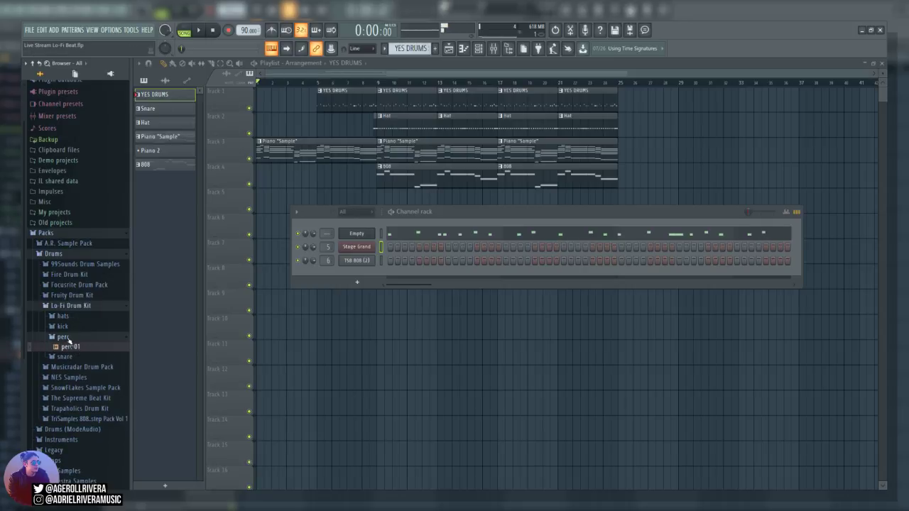
left_click(80, 356)
left_click(68, 306)
left_click(63, 294)
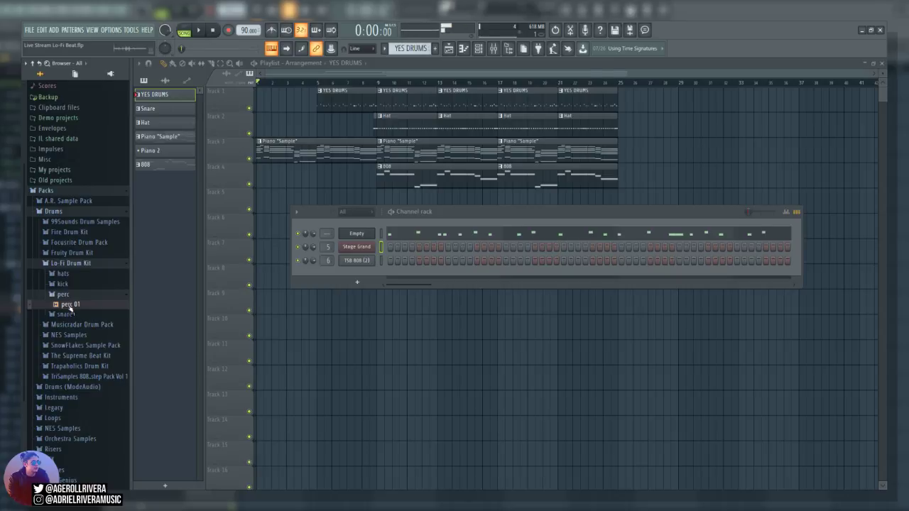
Try the perc 01 sample at the start of Track 5 in the playlist and play the arrangement
left_click(74, 304)
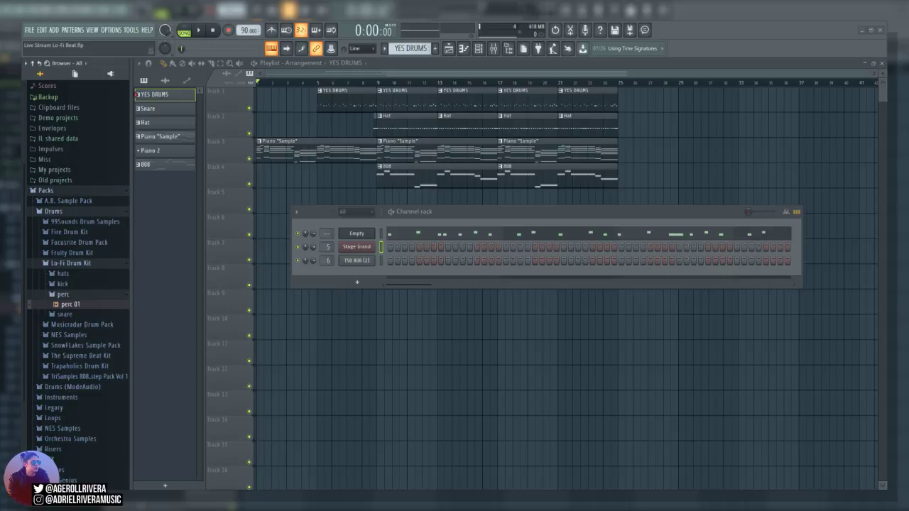
left_click(62, 307)
left_click_drag(71, 307, 259, 201)
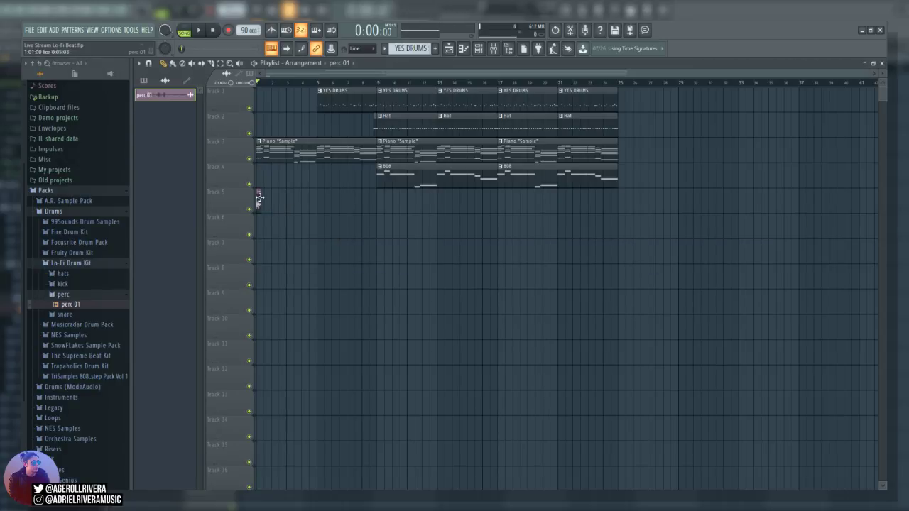
key("space")
key("space")
Show the perc 01 audio channel in the channel rack and delete it from the project
left_click(464, 52)
left_click(464, 52)
left_click(479, 52)
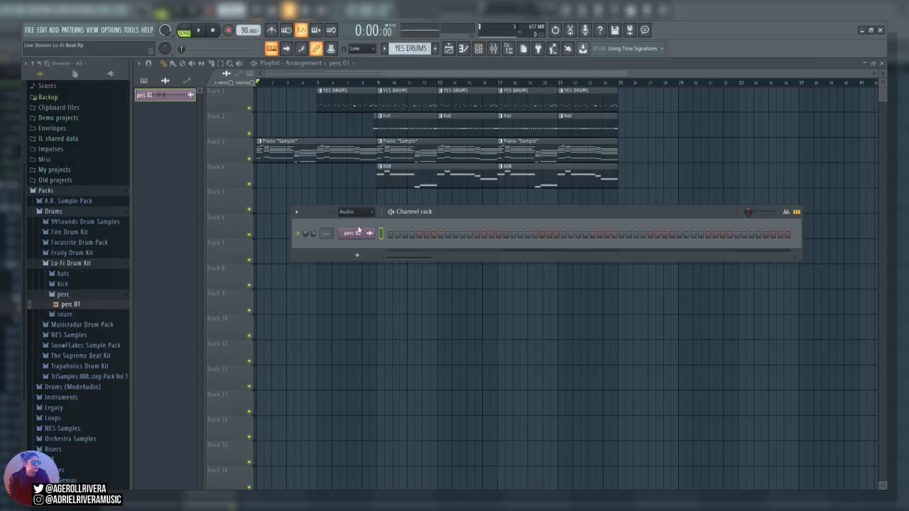
left_click(392, 327)
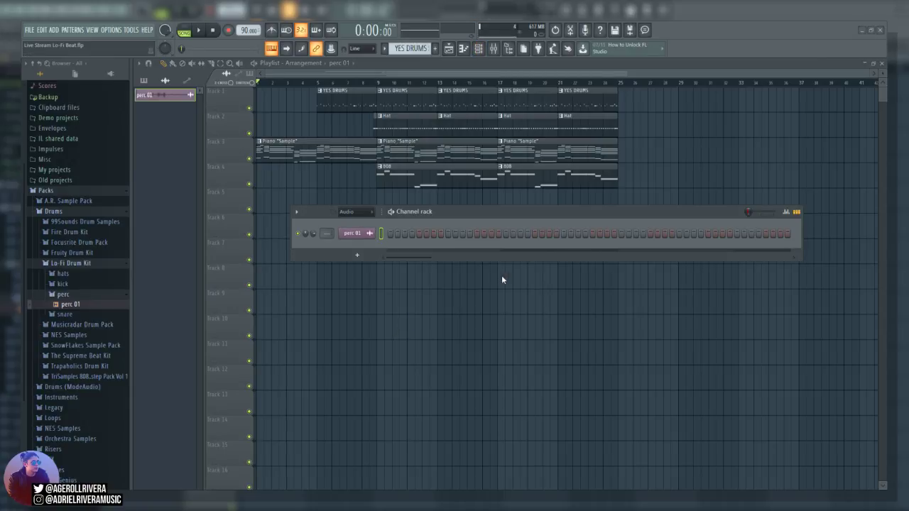
left_click(501, 276)
Audition snare 02 from the Lo-Fi Drum Kit's snare folder and close the folder
left_click(70, 295)
left_click(74, 305)
left_click(80, 324)
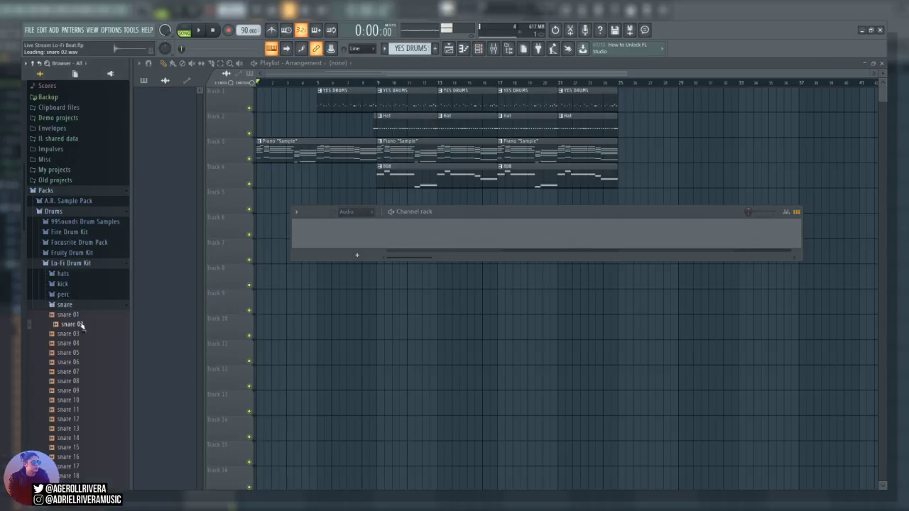
left_click(73, 305)
Browse the Musicradar Drum Pack's drum kits and audition Kit 9 - Vinyl samples such as CYCdh_VinylK2-Snr02
left_click(71, 314)
left_click(110, 338)
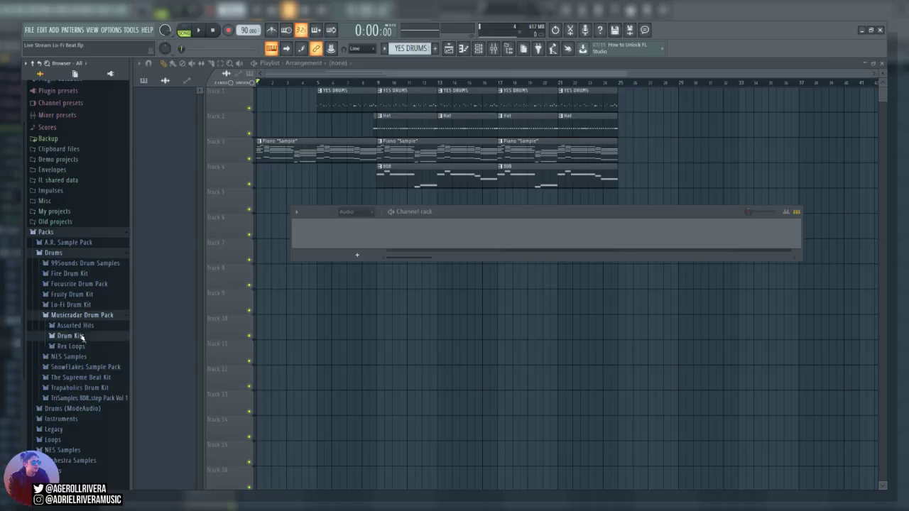
scroll(110, 343, "down", 3)
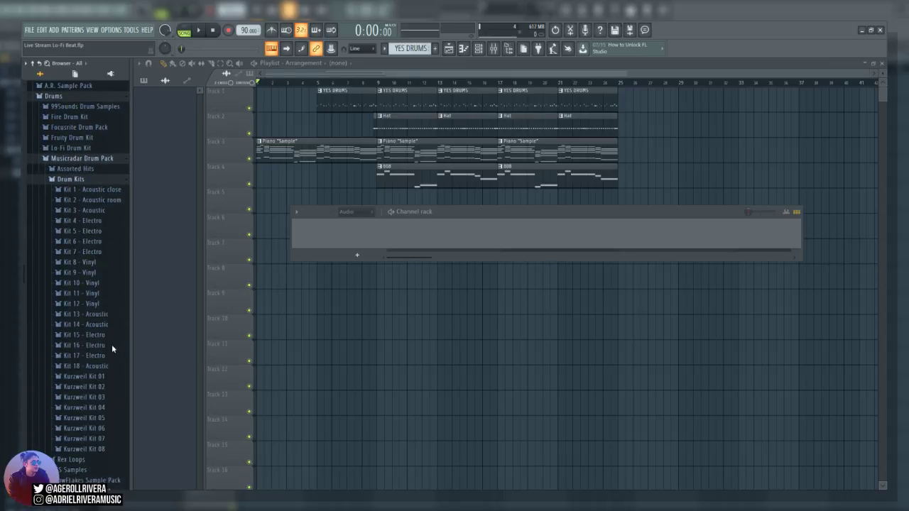
left_click(97, 272)
left_click(102, 303)
left_click(108, 366)
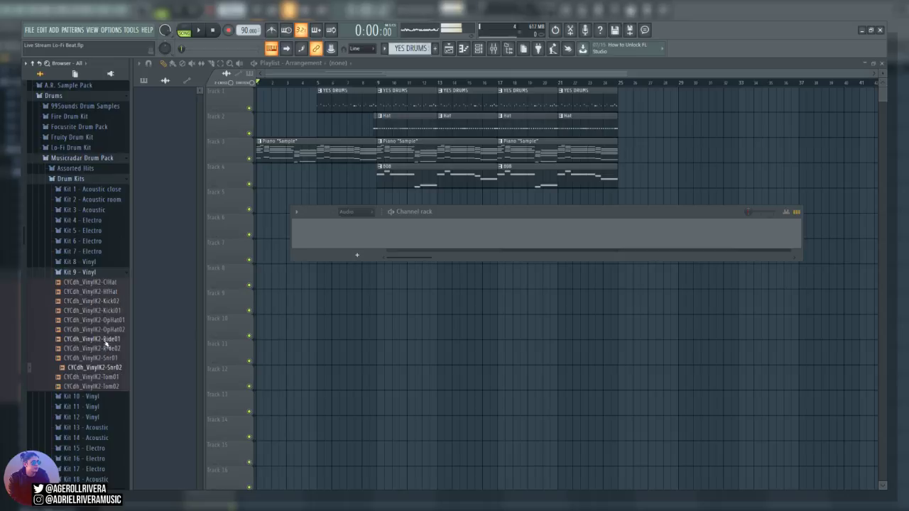
left_click(91, 270)
left_click(80, 180)
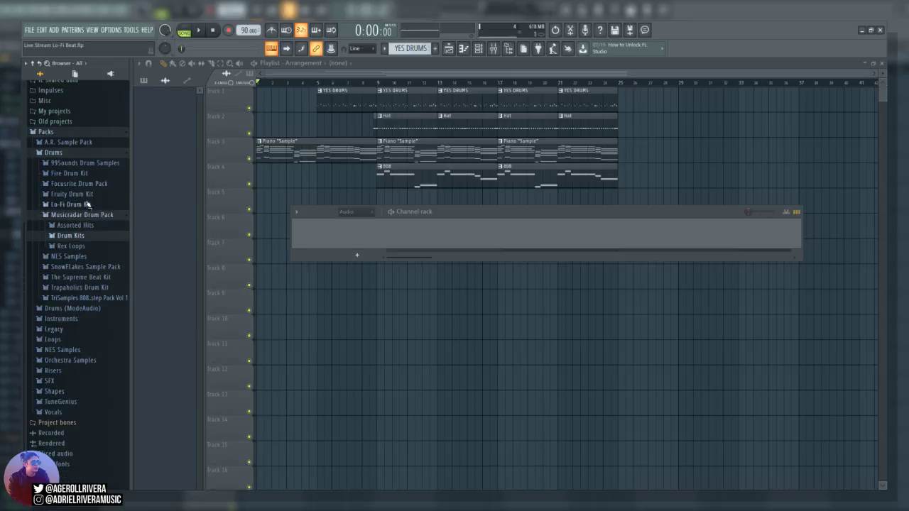
Check the Rex Loops, NES Samples and SnowFlakes Sample Pack folders, auditioning nes-00-13
left_click(82, 249)
left_click(78, 248)
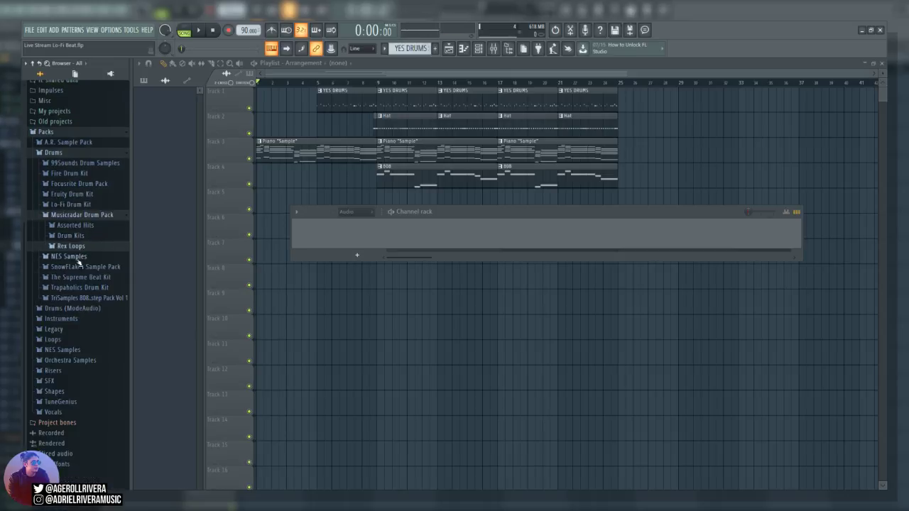
left_click(78, 258)
left_click(80, 286)
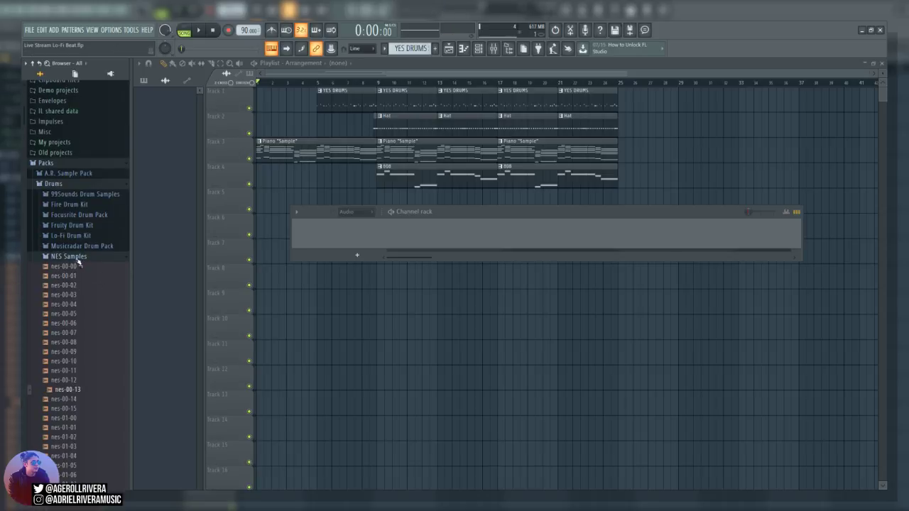
left_click(75, 257)
left_click(83, 268)
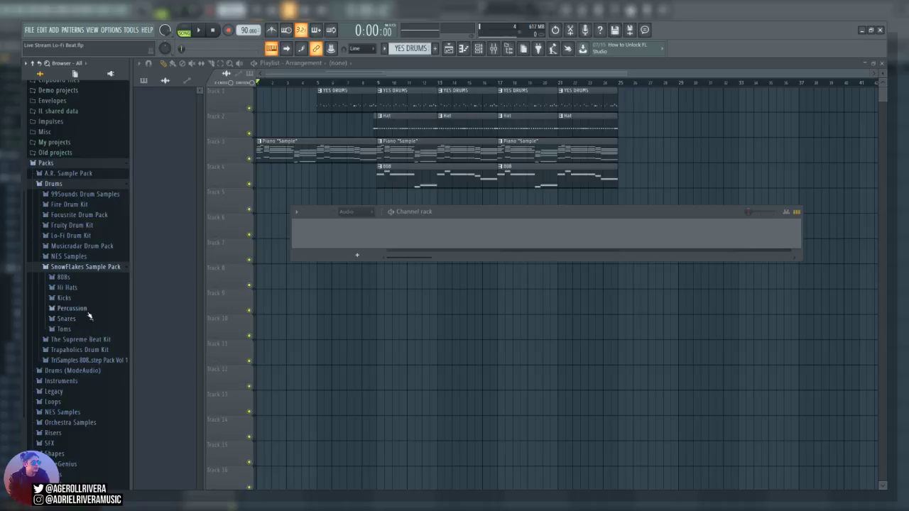
left_click(89, 267)
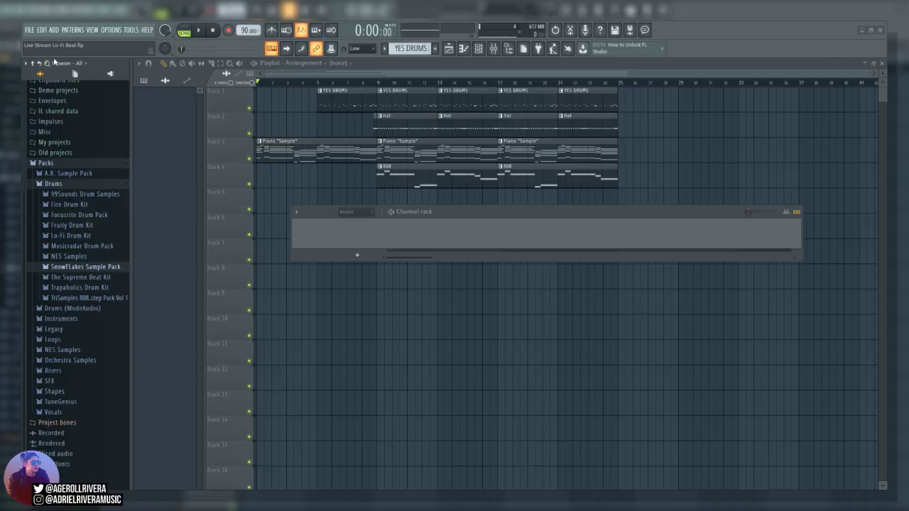
List the recent files and audition kick 02, Sand Clap, Sand Kick, Hat (Acapella), Groovy Beatbox Loop and Sample Loop
left_click(55, 62)
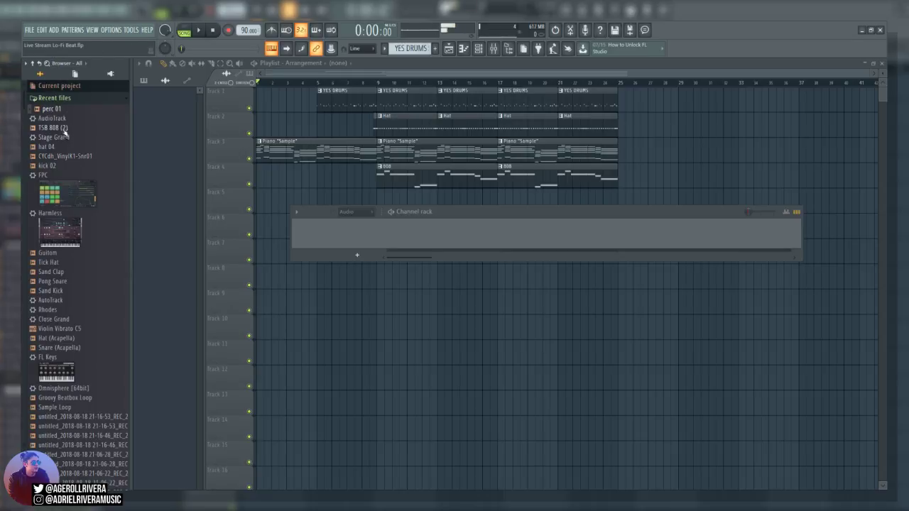
left_click(52, 166)
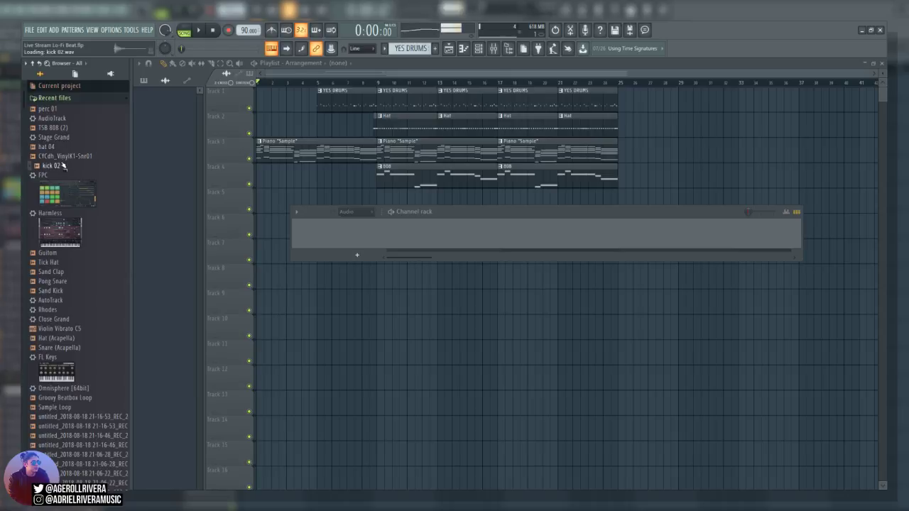
left_click(63, 272)
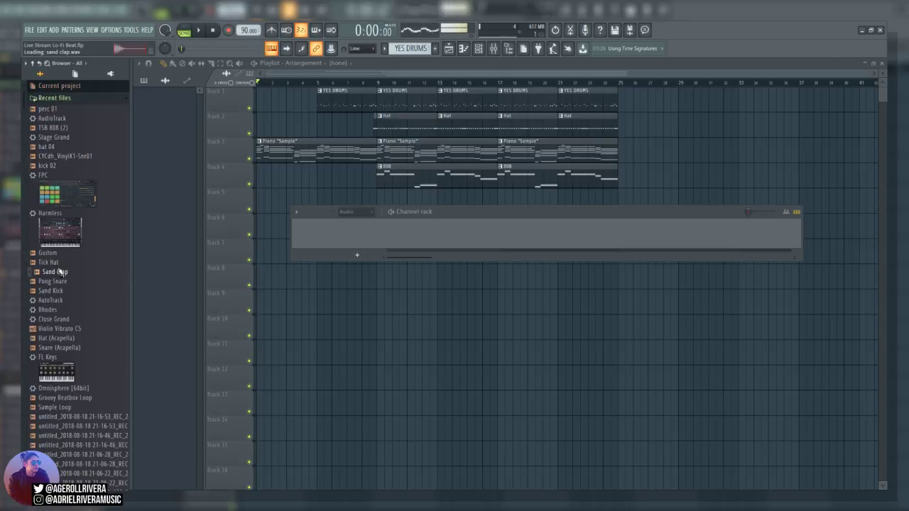
left_click(63, 291)
left_click(62, 339)
scroll(64, 341, "down", 2)
left_click(78, 341)
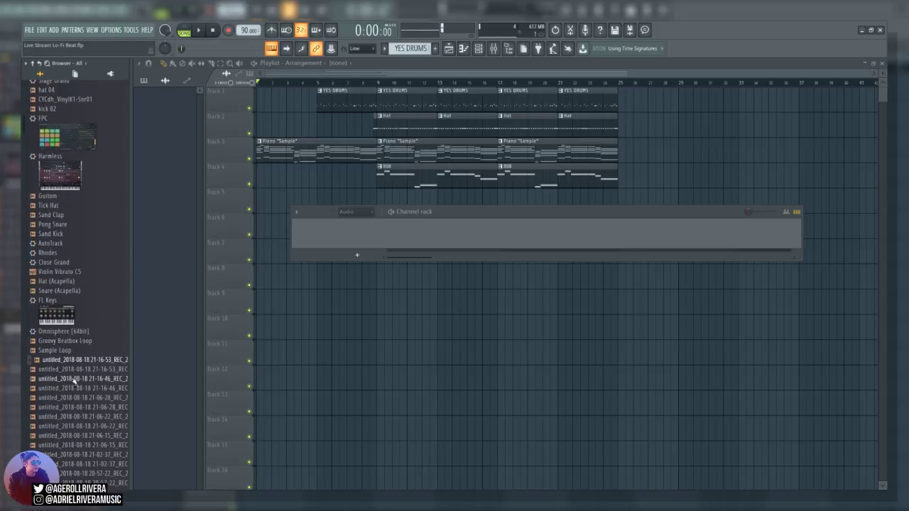
left_click(65, 351)
Audition the recently used one-shots from hat 08 and Chant Noise to kick 04 and look through the rest of the list
scroll(74, 406, "down", 6)
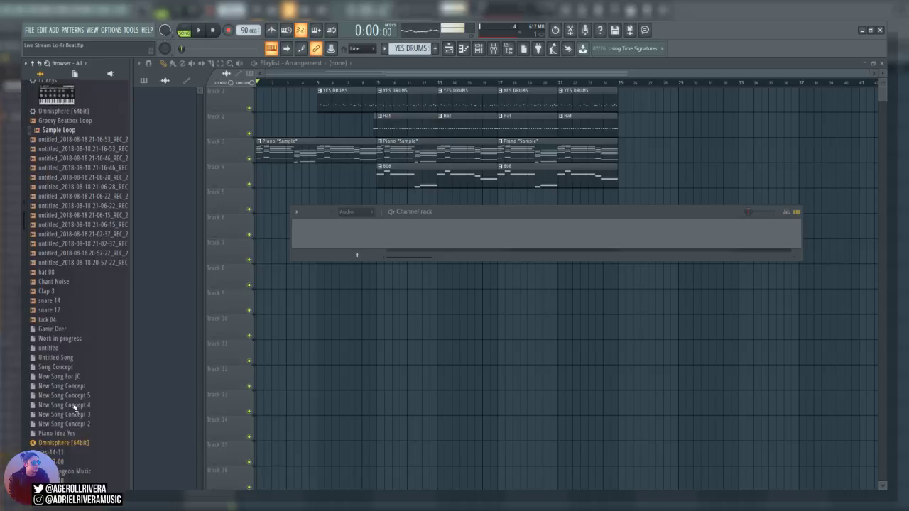
left_click(61, 267)
left_click(60, 275)
left_click(62, 284)
left_click(62, 294)
left_click(63, 303)
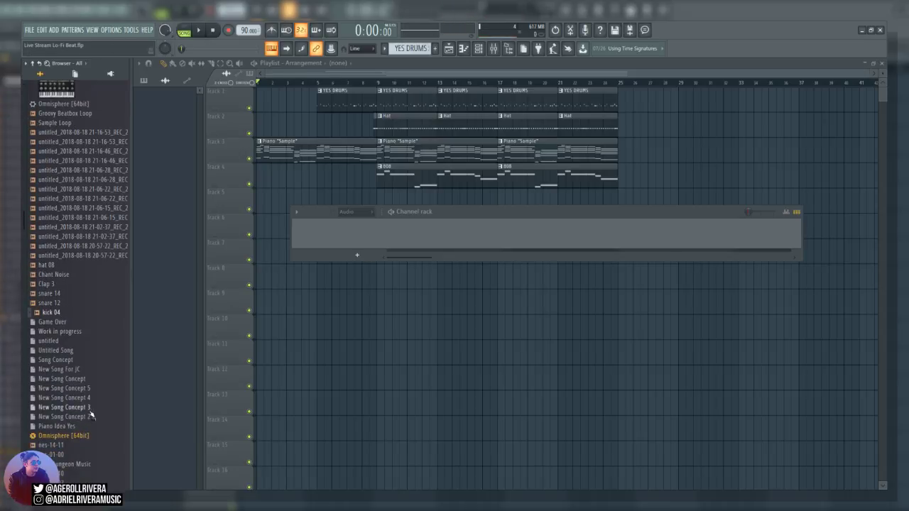
scroll(71, 383, "down", 6)
scroll(113, 326, "up", 3)
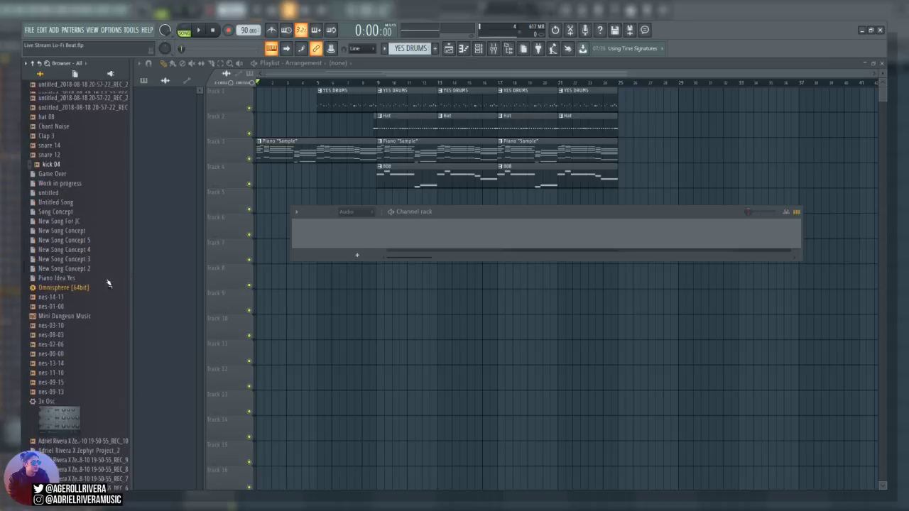
scroll(78, 284, "up", 8)
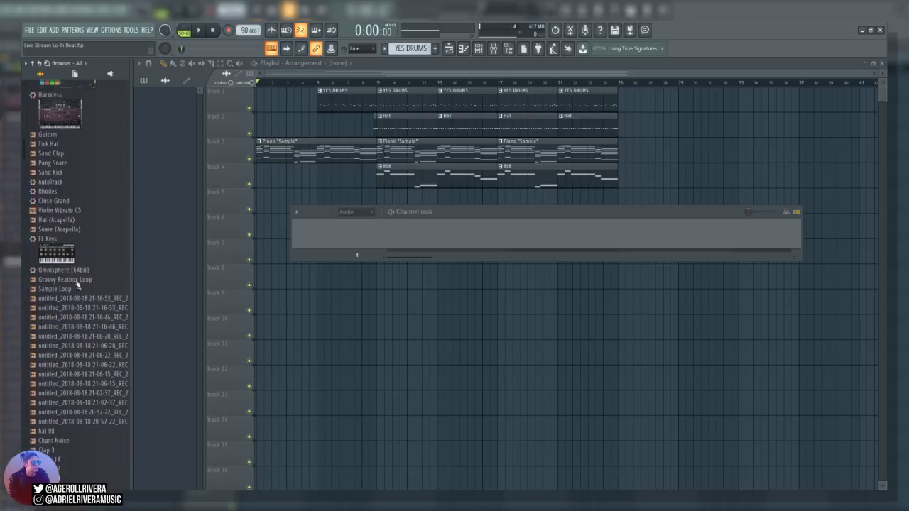
left_click(86, 303)
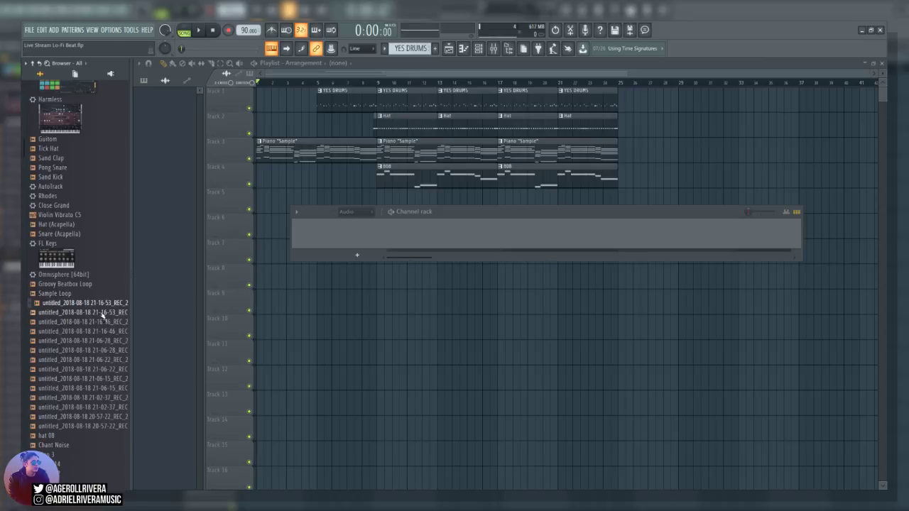
left_click(104, 316)
left_click(110, 305)
left_click(110, 314)
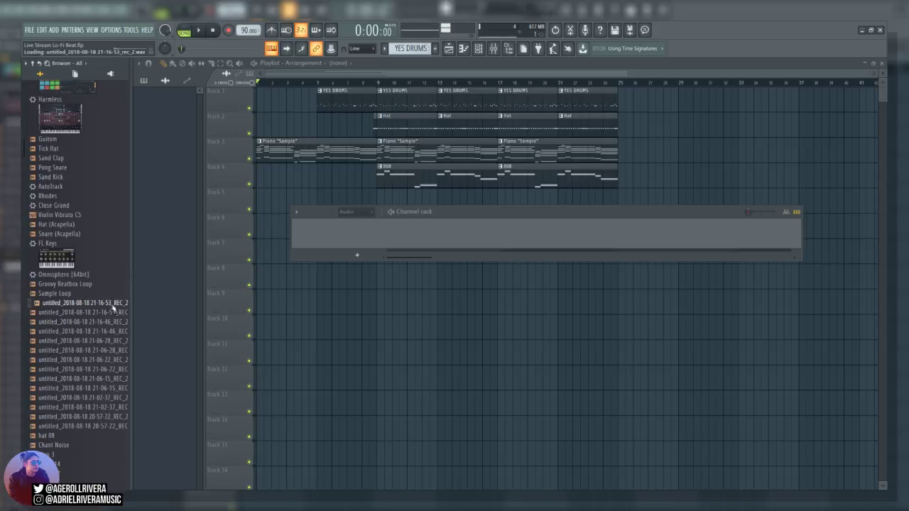
left_click(118, 302)
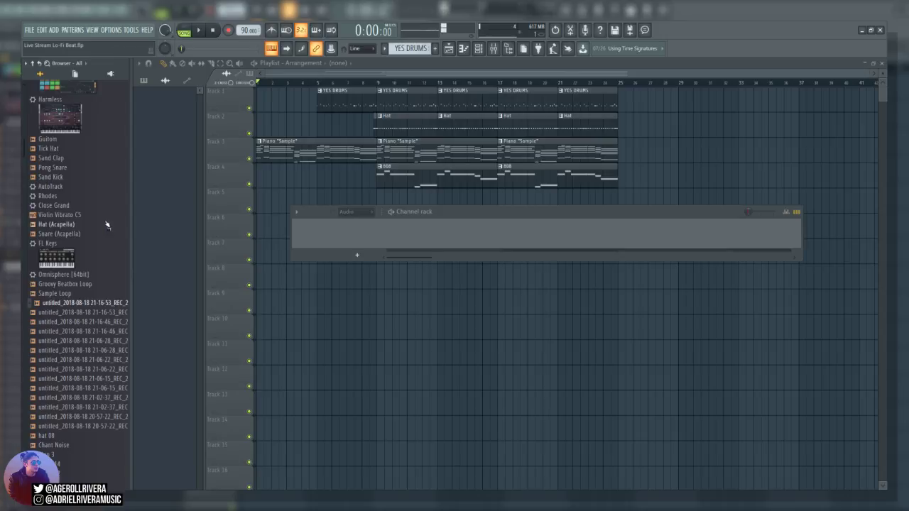
Audition the Pong Snare and Violin Vibrato C5 samples from the recent files
scroll(106, 226, "up", 5)
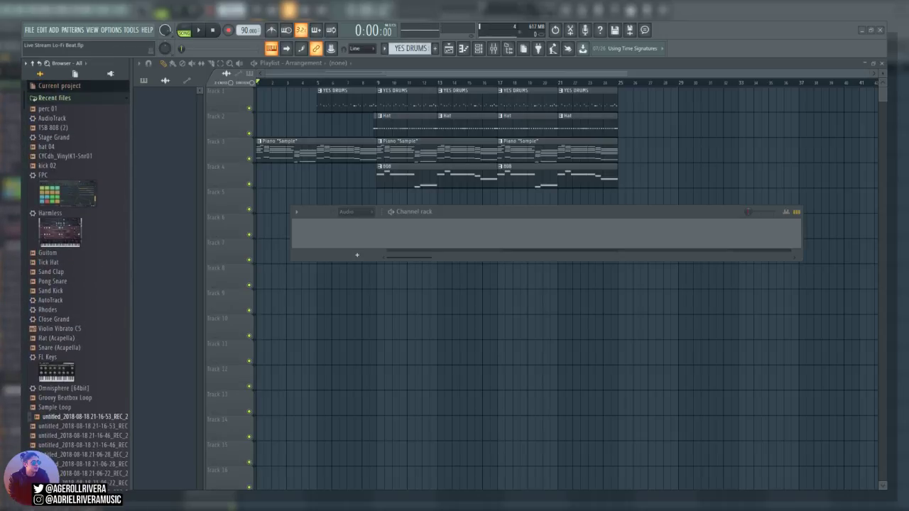
left_click(61, 282)
left_click(61, 329)
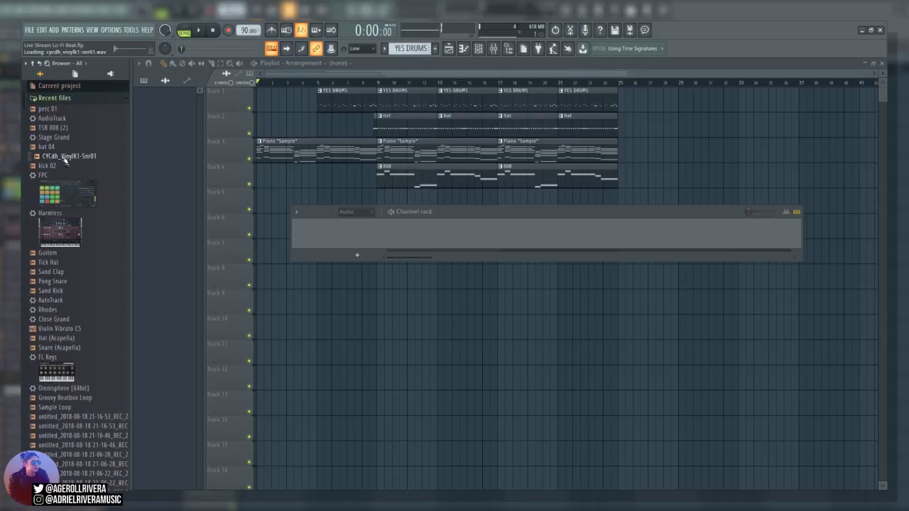
Close the recent files, look through the Drums folder in Packs and briefly play the arrangement
left_click(54, 98)
left_click(54, 99)
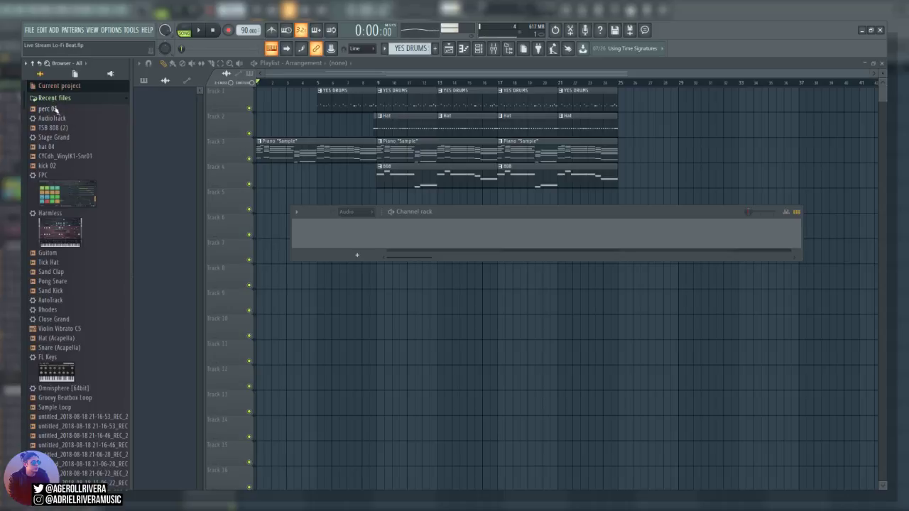
left_click(54, 100)
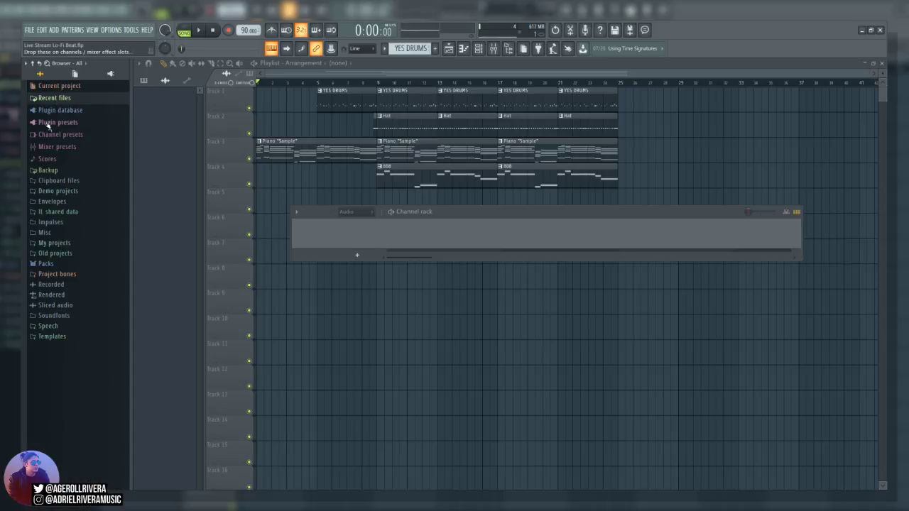
left_click(65, 266)
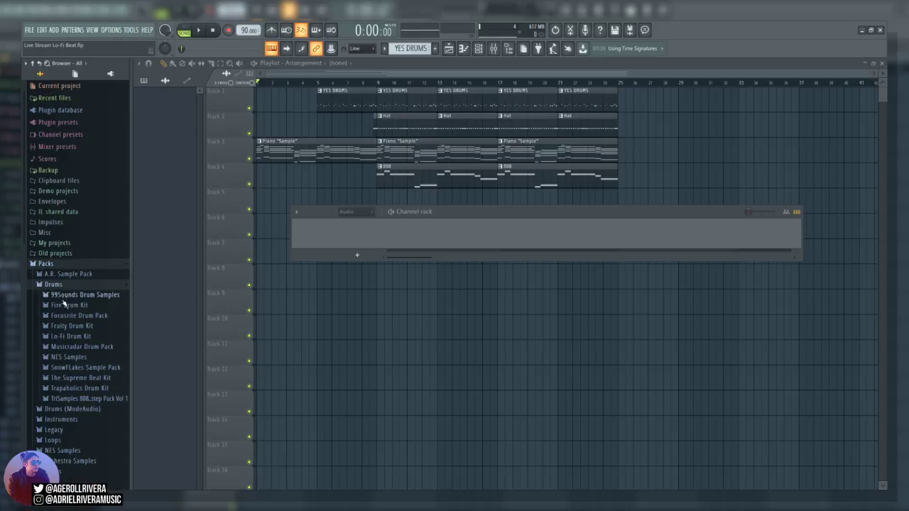
left_click(61, 284)
left_click(144, 314)
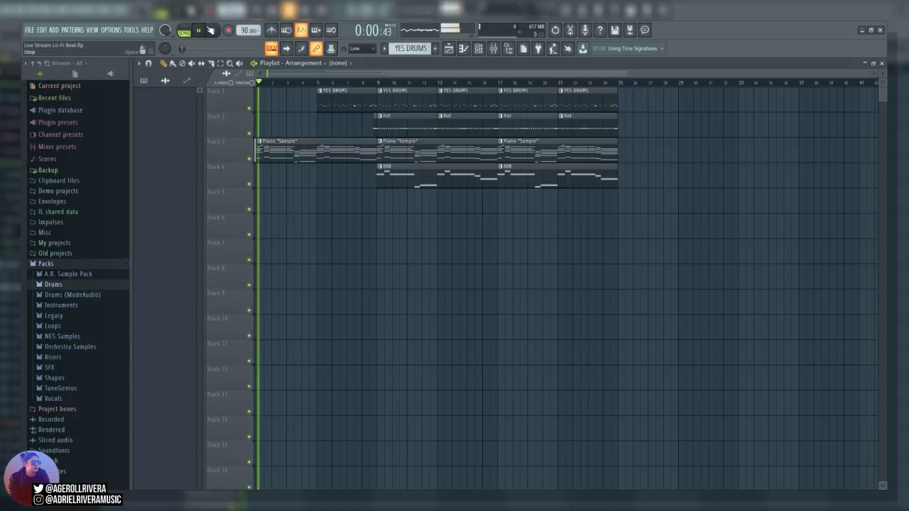
left_click(69, 291)
left_click(61, 285)
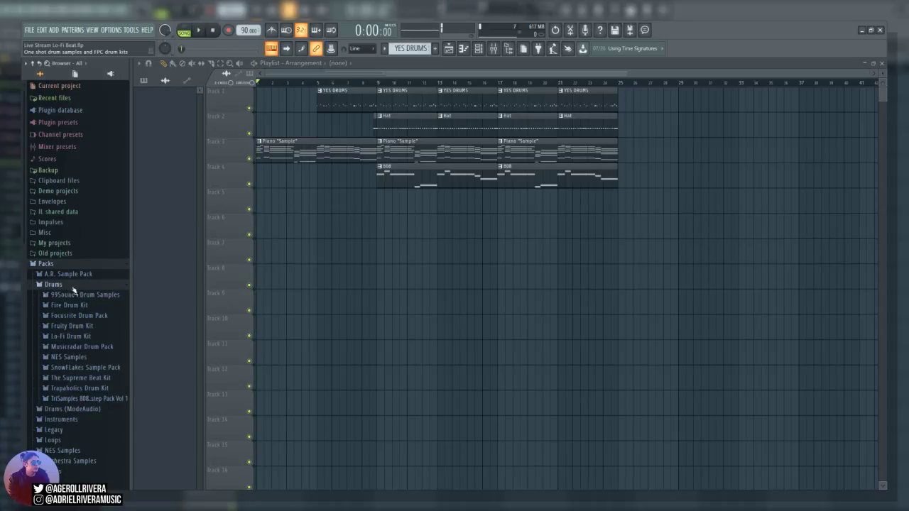
Place the perc 01 sample from the recent files at the start of Track 6 in the playlist
left_click(54, 98)
left_click_drag(51, 109, 257, 224)
left_click_drag(875, 74, 375, 102)
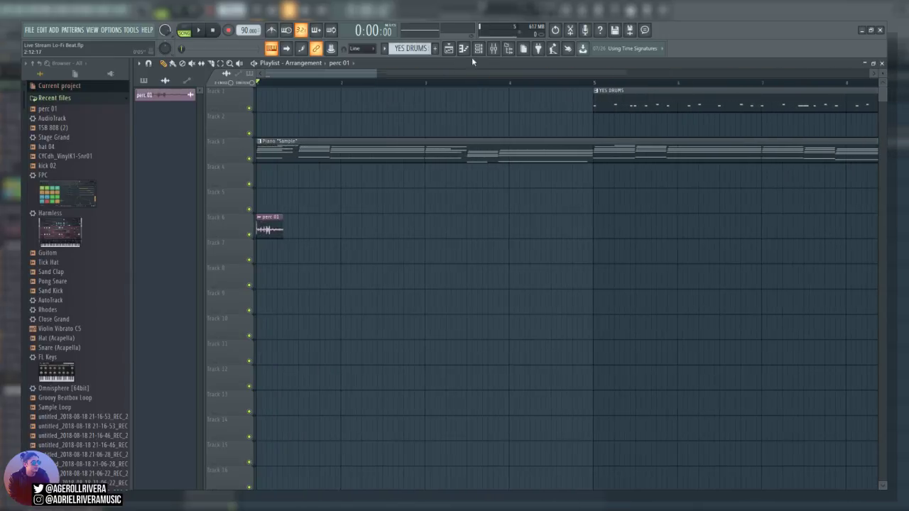
Open the perc 01 channel settings from the channel rack and raise the sample's crossfade
left_click(464, 49)
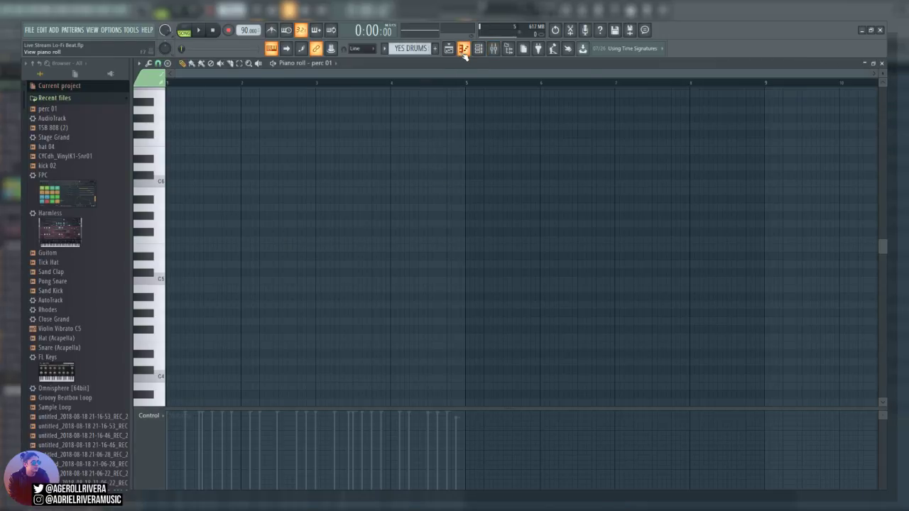
left_click(463, 49)
left_click(479, 49)
left_click(367, 234)
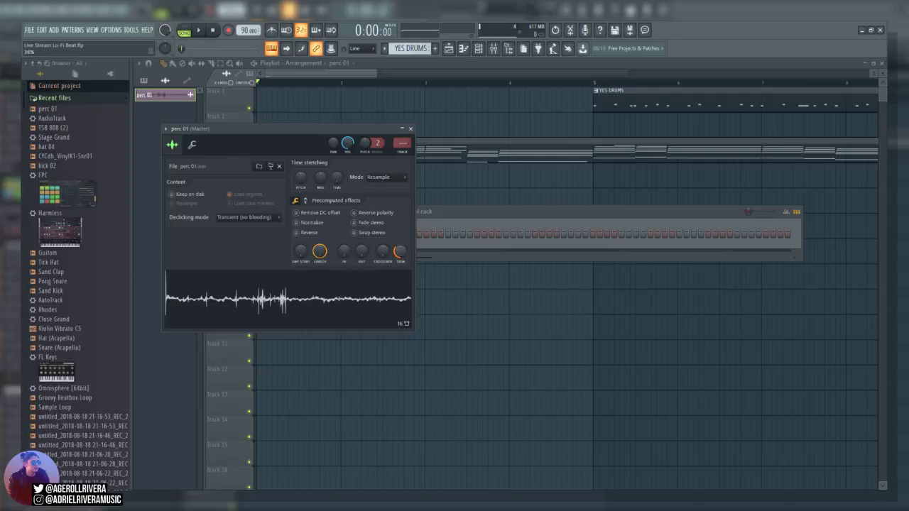
left_click_drag(382, 251, 382, 224)
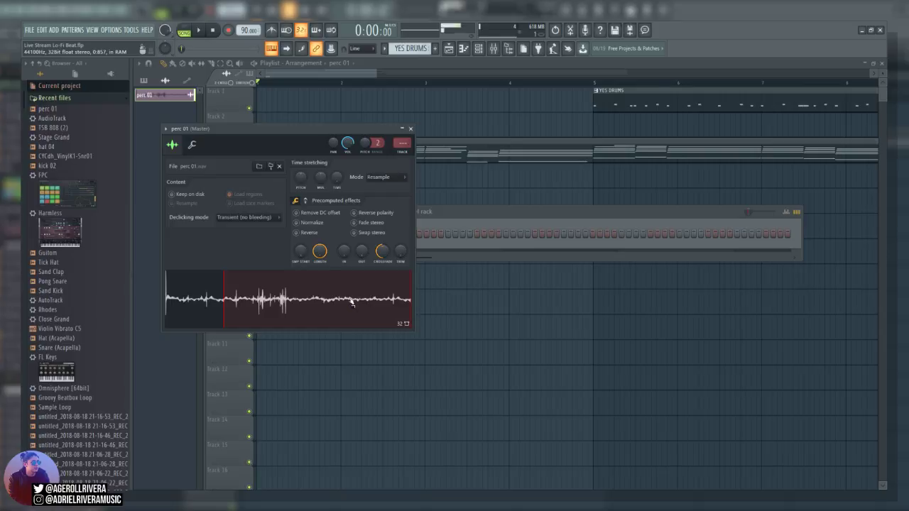
Try a 37% crossfade on the perc 01 sample, and close its channel settings to check the clip
left_click_drag(381, 251, 383, 247)
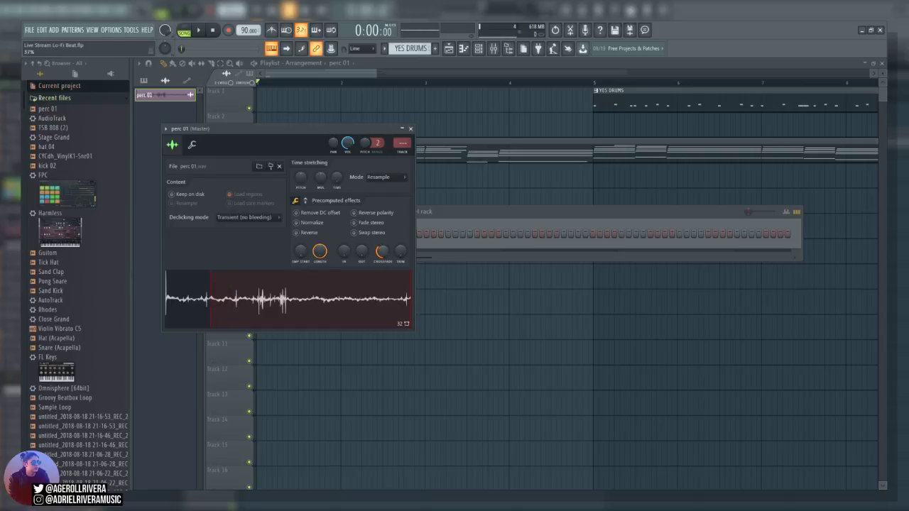
left_click(335, 336)
right_click(352, 325)
left_click(468, 49)
left_click(466, 51)
left_click(479, 51)
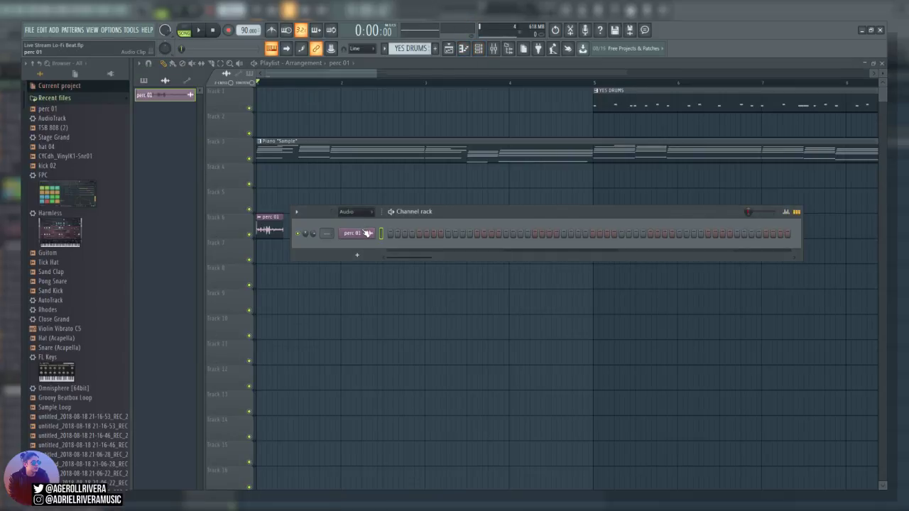
Reopen the perc 01 settings, shorten the sample length, stretch its time until the clip spans two bars, and play it
left_click(367, 233)
left_click_drag(320, 252, 320, 260)
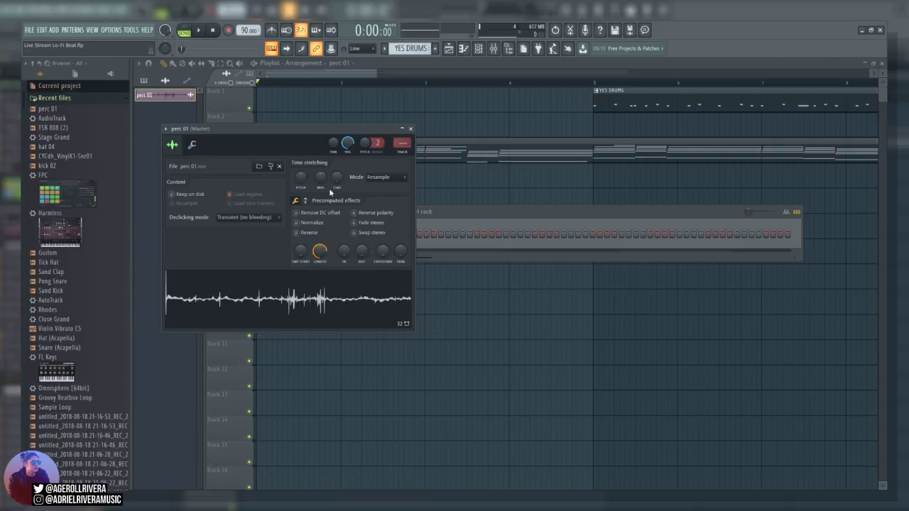
left_click_drag(337, 178, 337, 173)
left_click_drag(312, 131, 551, 200)
left_click_drag(348, 212, 694, 227)
left_click_drag(508, 196, 483, 276)
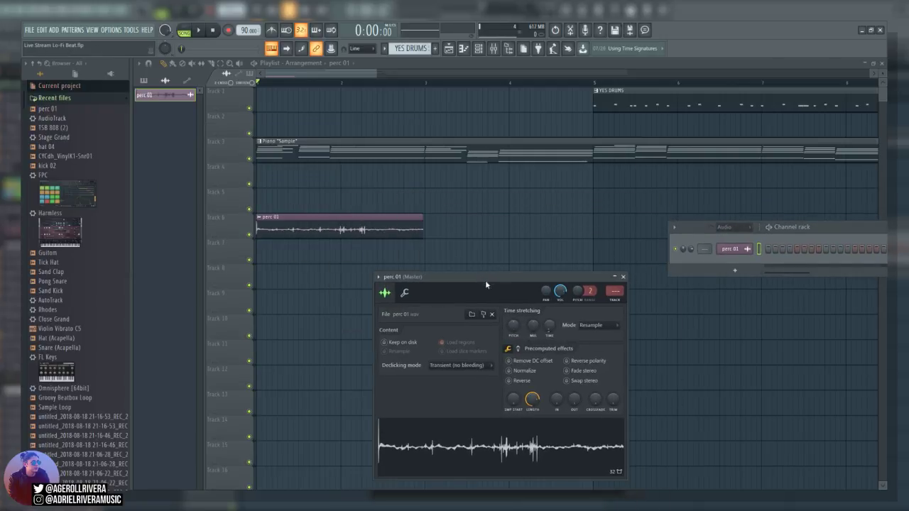
left_click_drag(550, 325, 549, 320)
key("space")
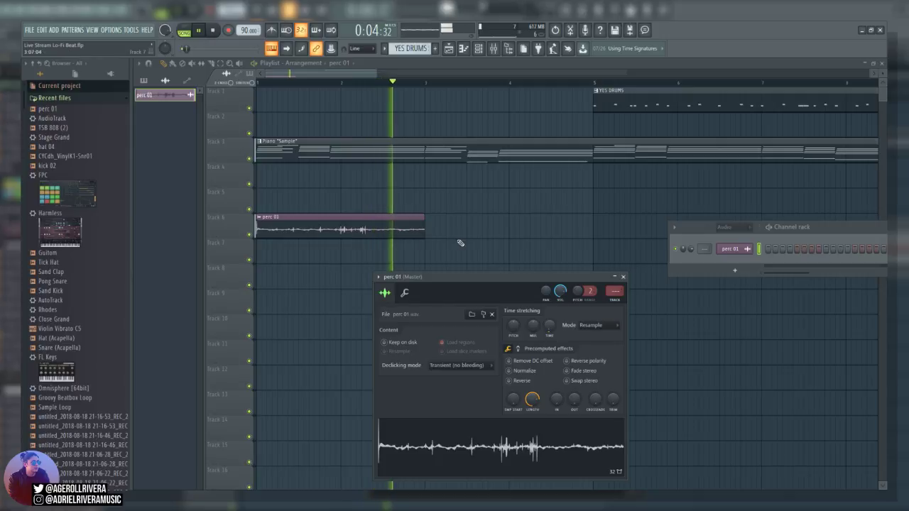
key("space")
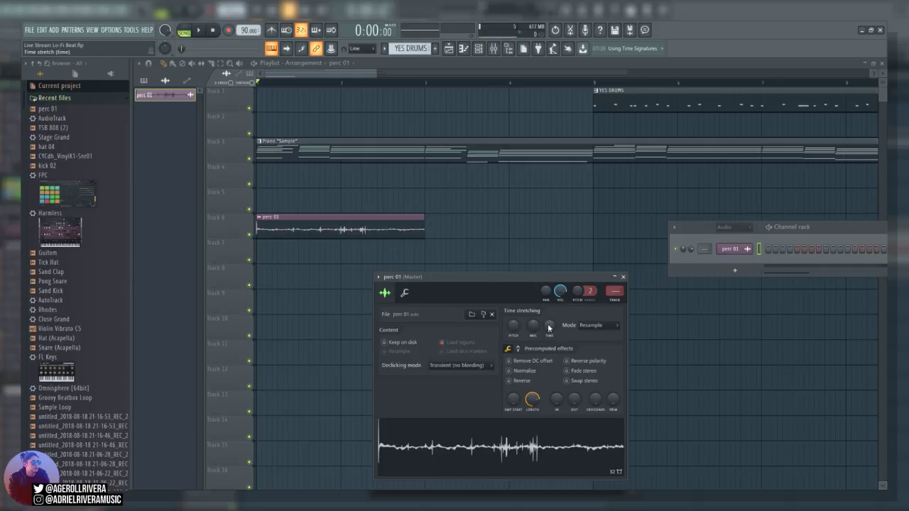
Shorten the perc 01 time stretch so the clip spans exactly one bar, play it and close the channel windows
left_click_drag(549, 325, 549, 334)
key("space")
key("F12")
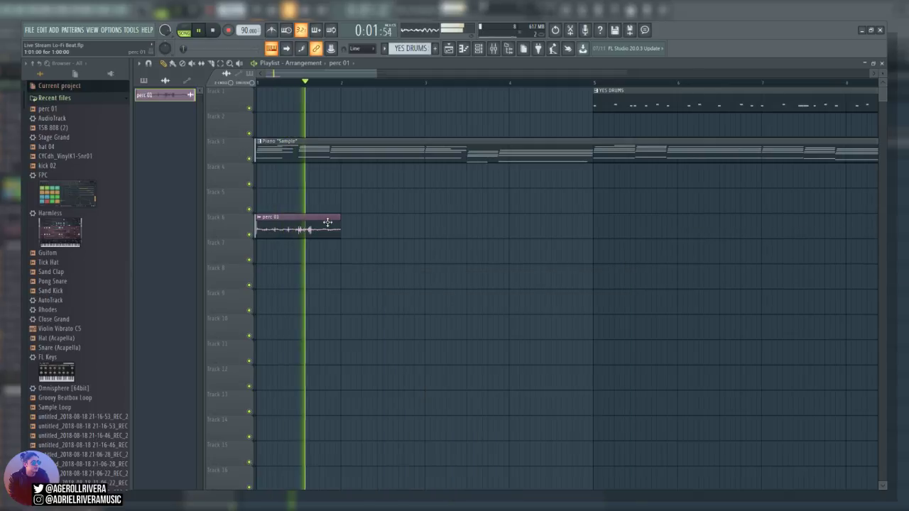
Place three more perc 01 clips back to back in bars 2, 3 and 4 of Track 6
left_click(381, 226)
left_click(428, 230)
left_click_drag(541, 228, 510, 229)
key("space")
scroll(508, 211, "down", 5)
scroll(507, 211, "up", 3)
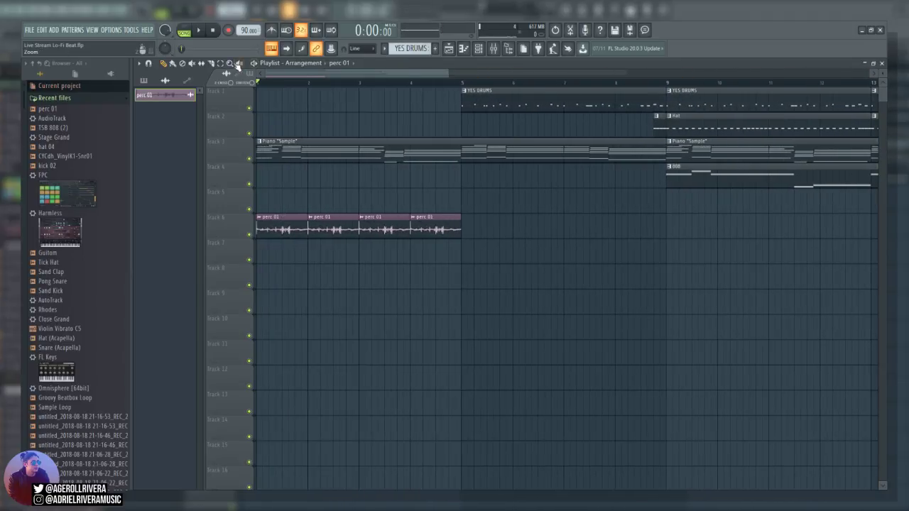
Reopen the perc 01 settings, try a raised pitch, and audition the Auto and e3 generic stretch modes
left_click(463, 49)
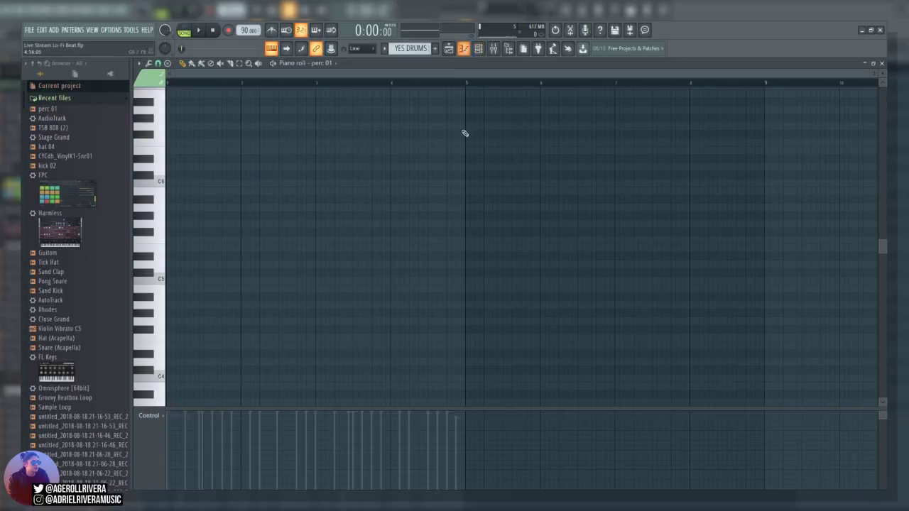
left_click(463, 48)
left_click(480, 50)
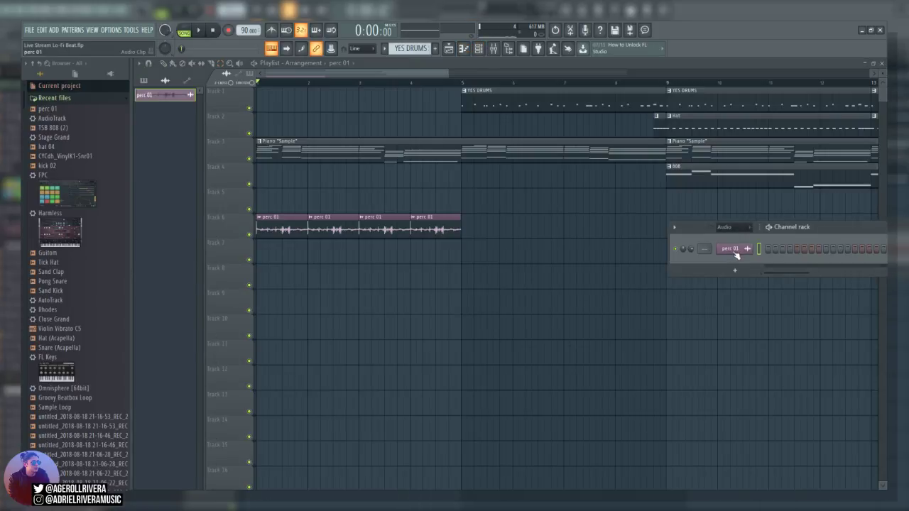
left_click(735, 254)
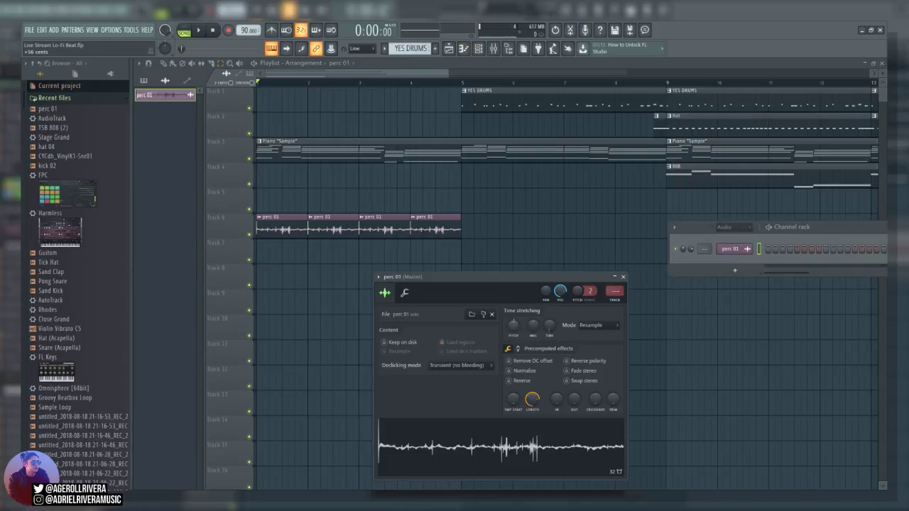
key("space")
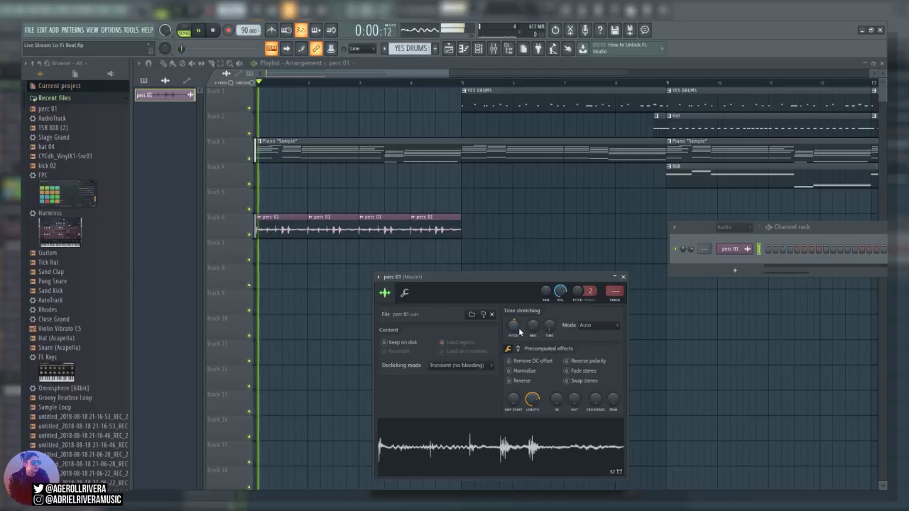
key("space")
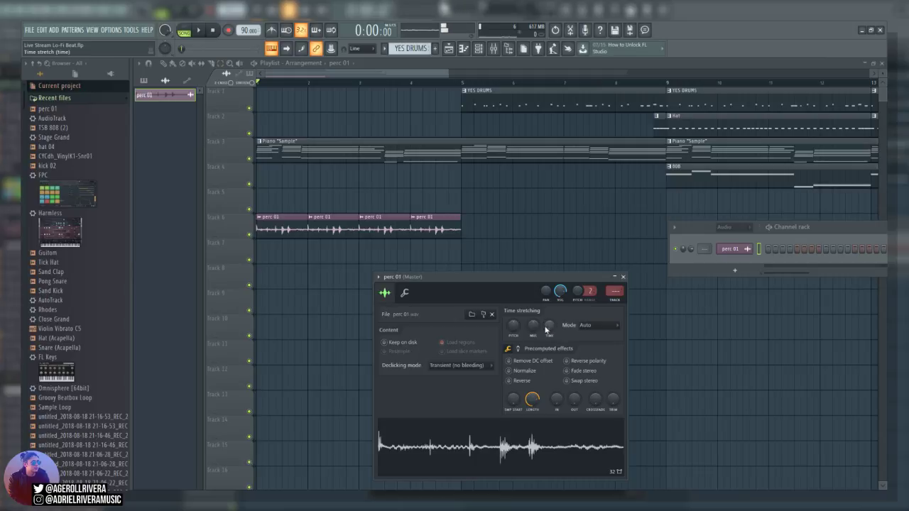
key("space")
left_click_drag(510, 292, 487, 214)
Undo the perc 01 pitch and stretch-mode changes back to Resample, play the result and close the channel windows
key("ctrl+z")
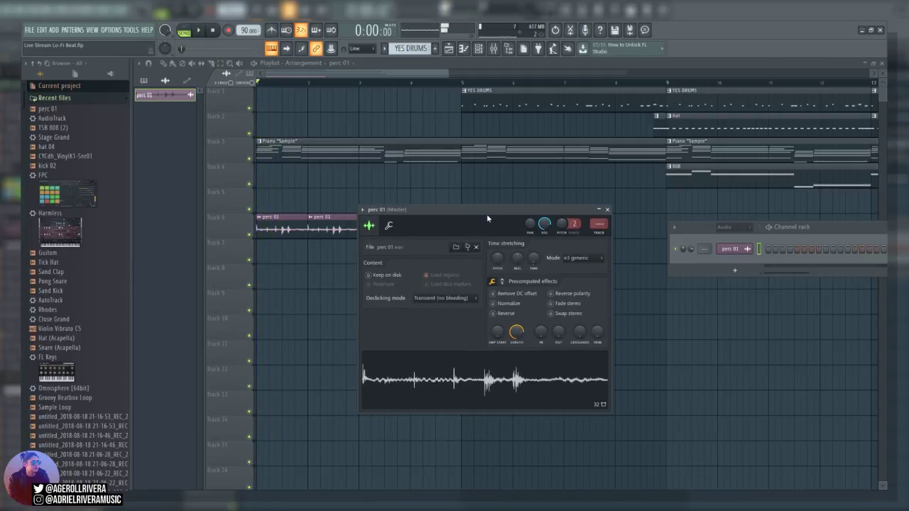
key("ctrl+alt+z")
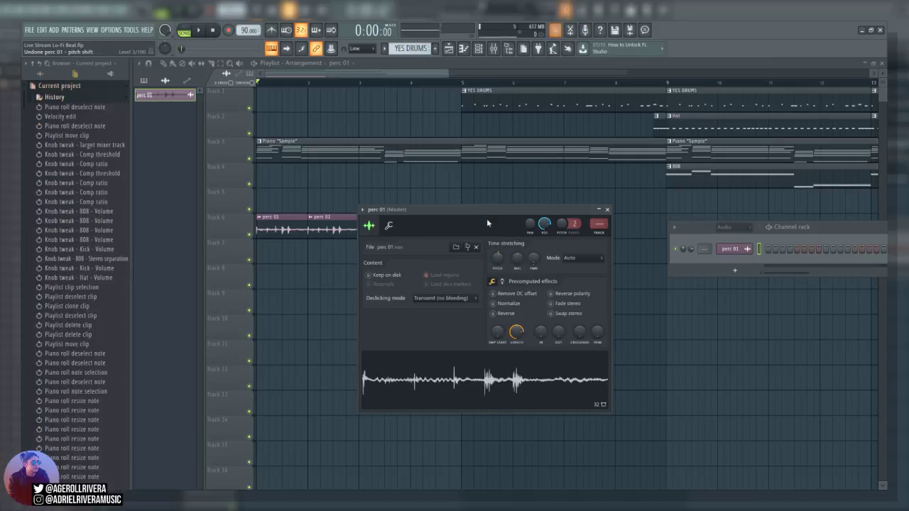
key("space")
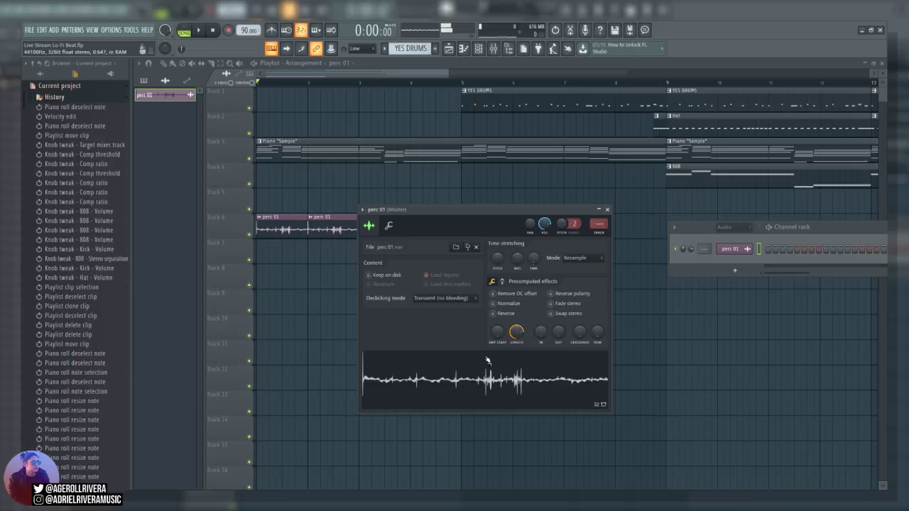
left_click(781, 302)
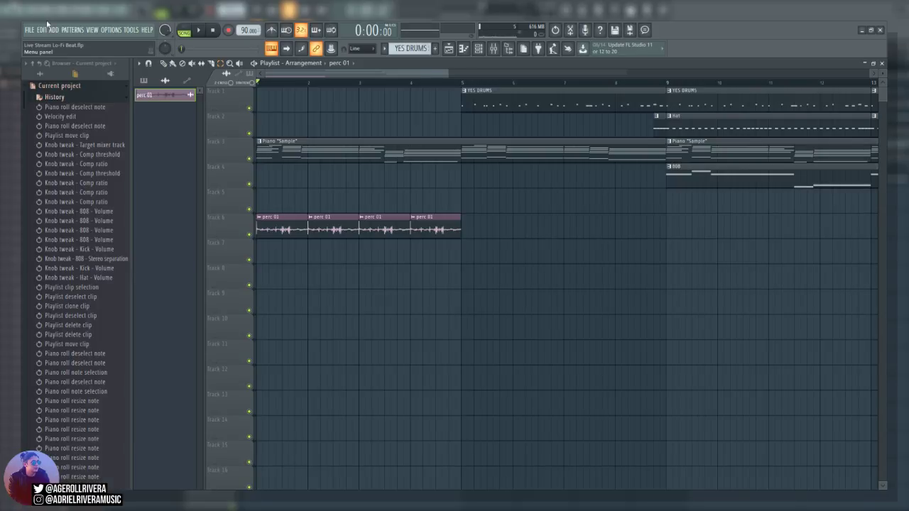
Select the four perc 01 clips on Track 6 and duplicate them twice, filling bars 1 to 12
key("space")
scroll(360, 224, "down", 4)
left_click_drag(355, 213, 252, 280)
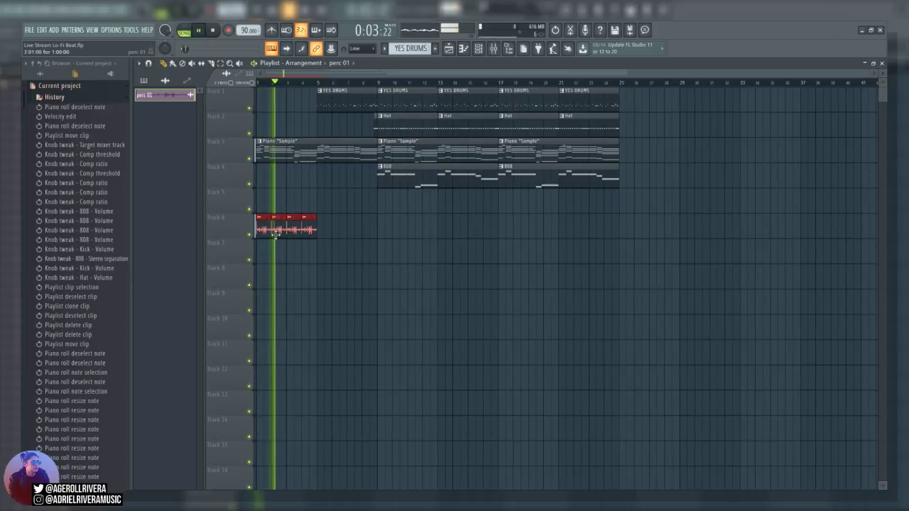
key("ctrl+b")
key("ctrl+b")
Delete the perc 01 clips from bar 9 onward on Track 6 and stop playback
mouse_move(373, 238)
left_mouse_down()
mouse_move(388, 293)
mouse_move(386, 228)
left_mouse_up()
left_click(390, 257, "ctrl")
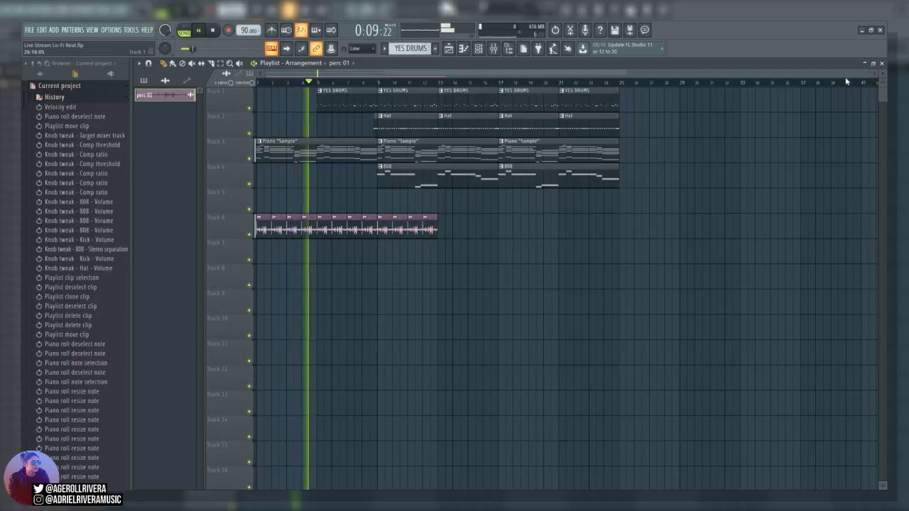
left_click_drag(870, 73, 484, 104)
right_click(638, 233)
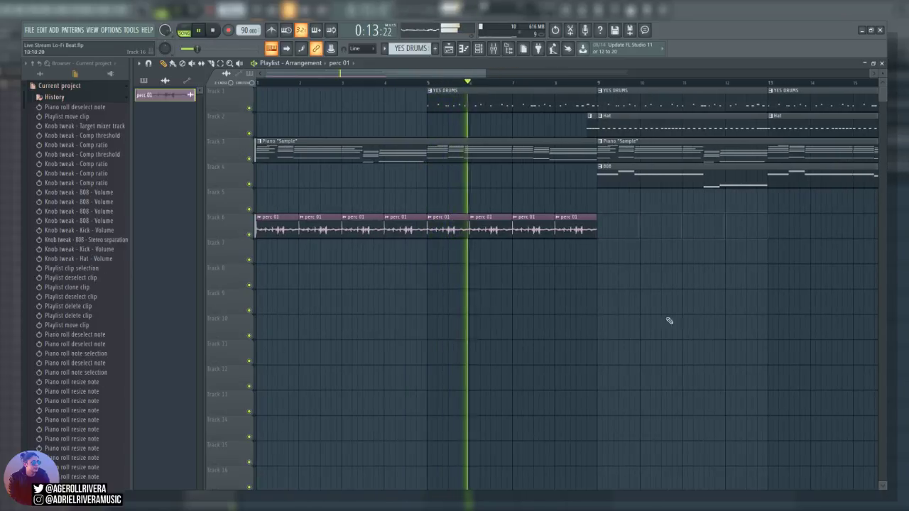
key("space")
Rename mixer insert 7 as Vinyl Noise and route the perc 01 channel to it
key("F9")
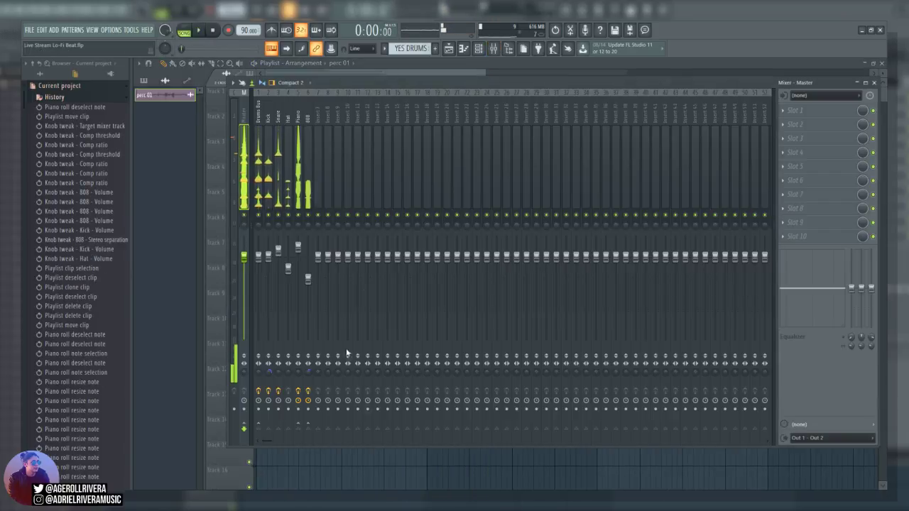
left_click(315, 117)
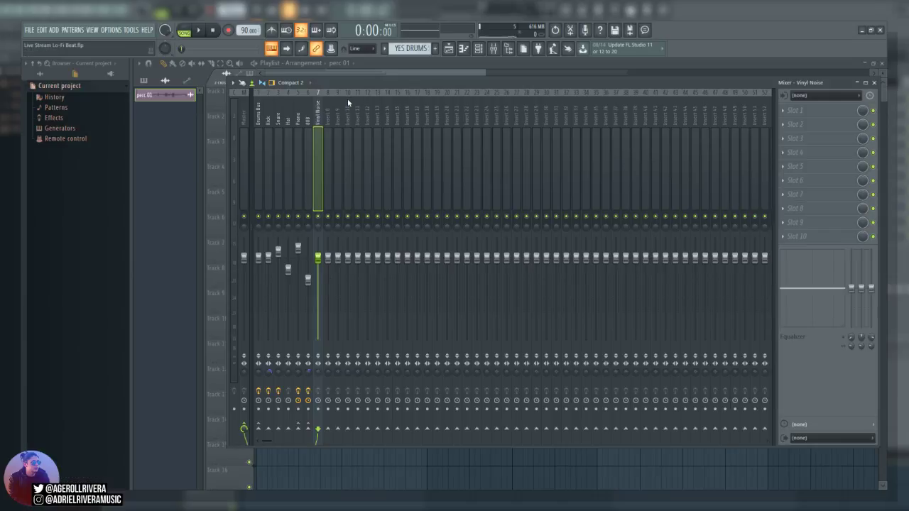
left_click(463, 48)
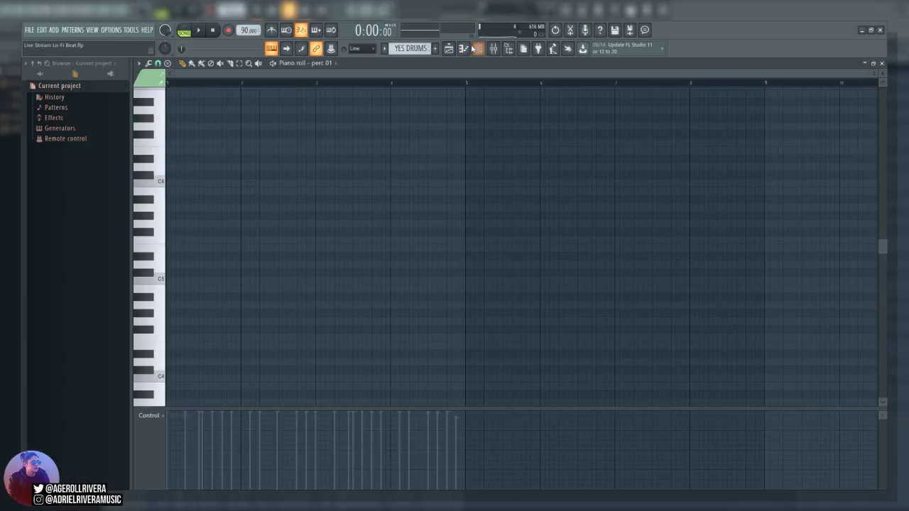
left_click(478, 48)
left_click_drag(812, 234, 498, 236)
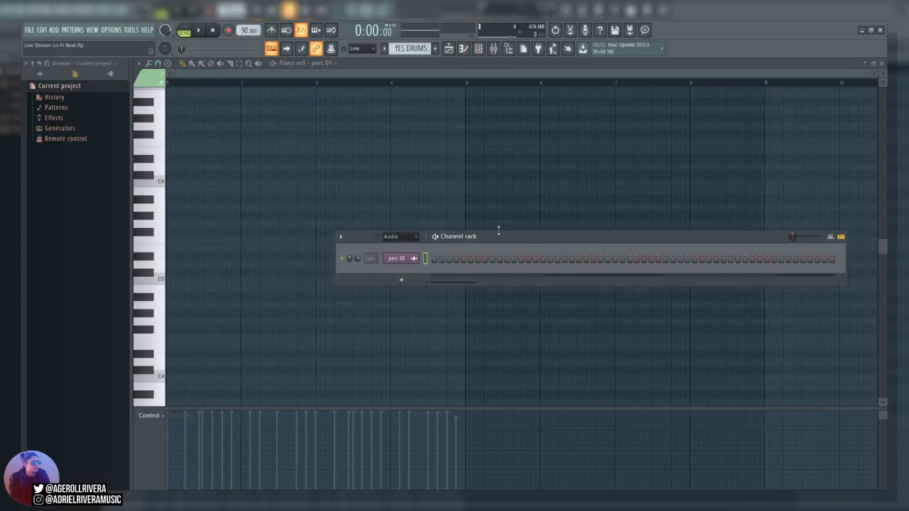
left_click(494, 48)
left_click(494, 49)
left_click(372, 258)
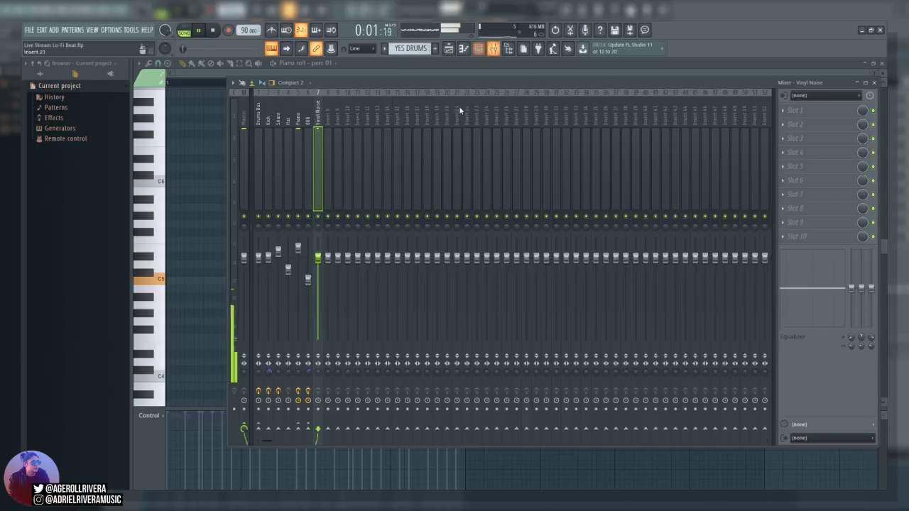
Lower the Vinyl Noise mixer fader well below the other tracks and listen to it with the playlist in view
left_click_drag(319, 257, 319, 309)
key("space")
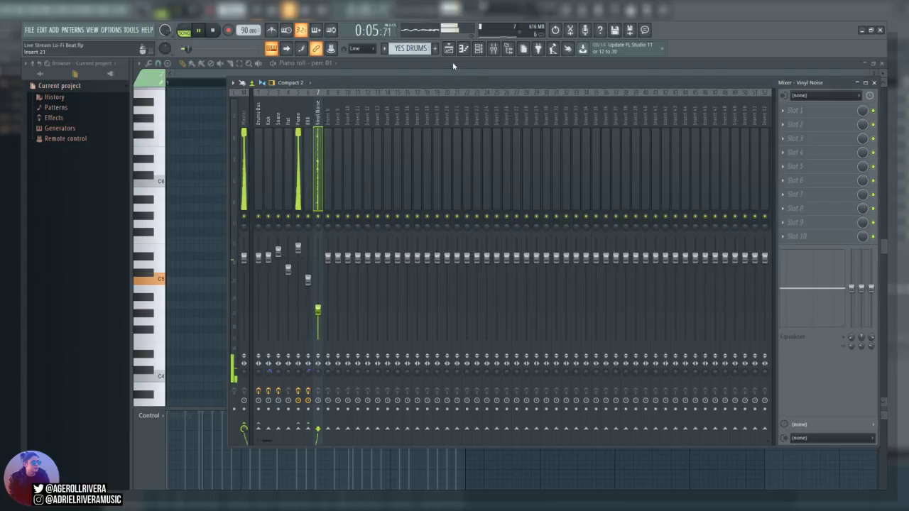
left_click(448, 48)
left_click_drag(486, 73, 576, 203)
key("space")
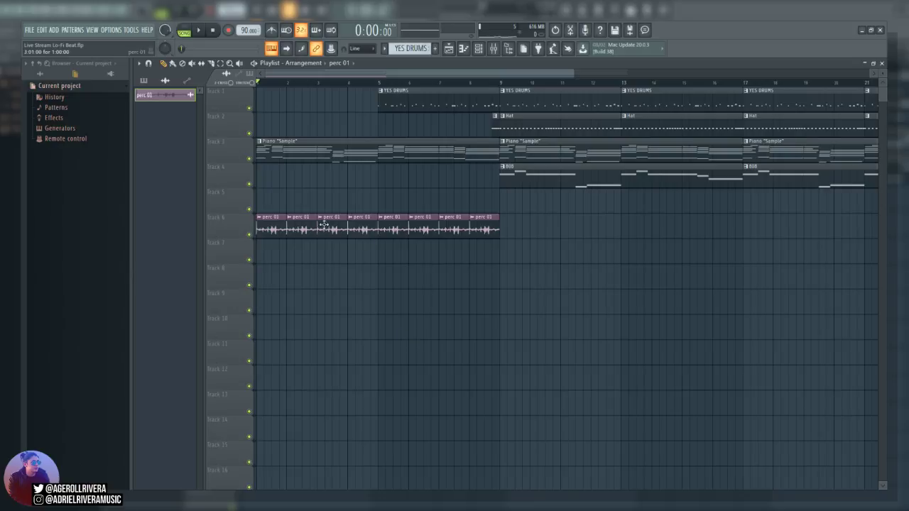
Solo Track 6, listen to the perc 01 noise alone, and turn the solo off
left_click_drag(573, 71, 372, 130)
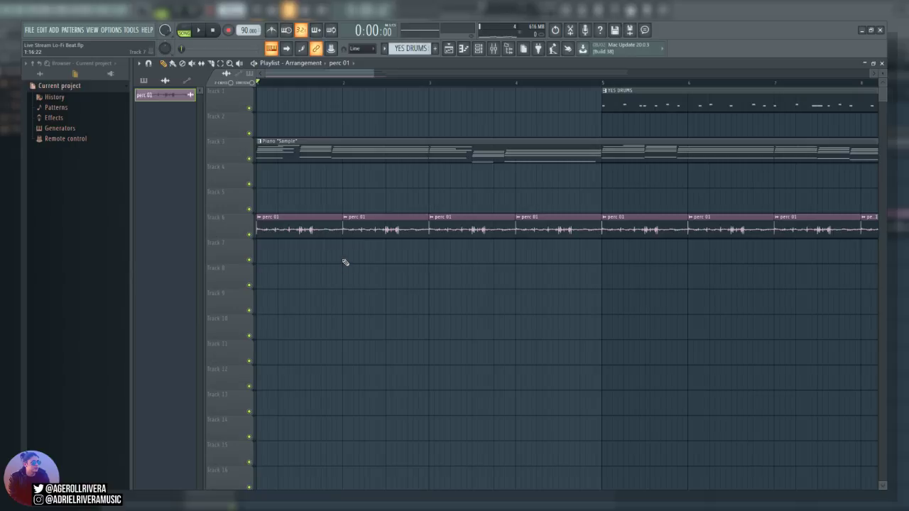
right_click(250, 236)
key("space")
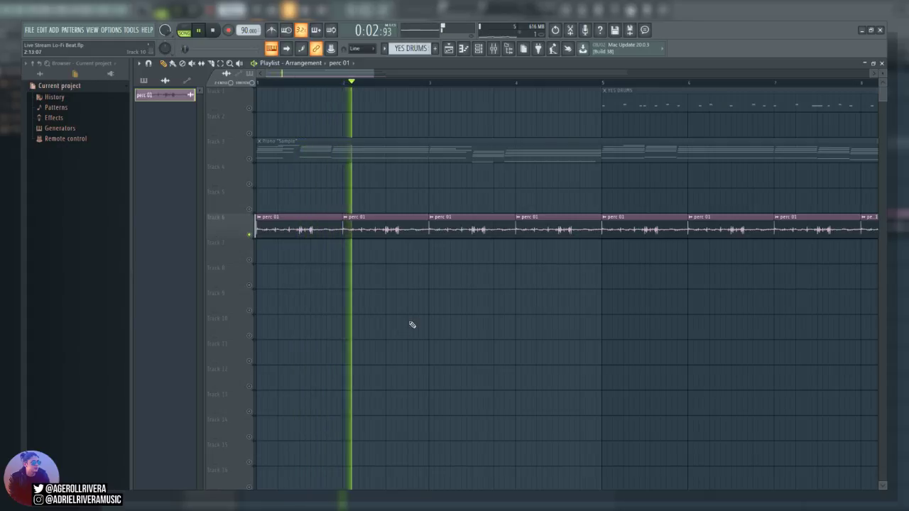
key("space")
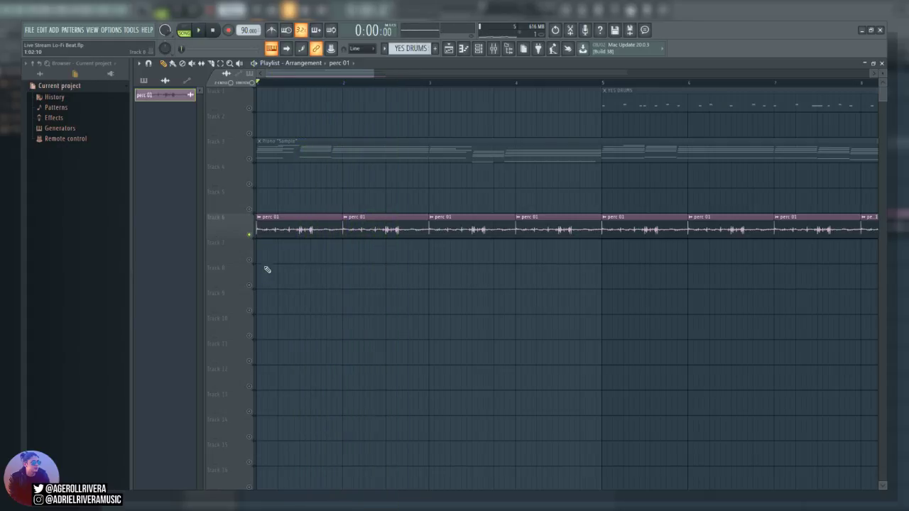
right_click(249, 235)
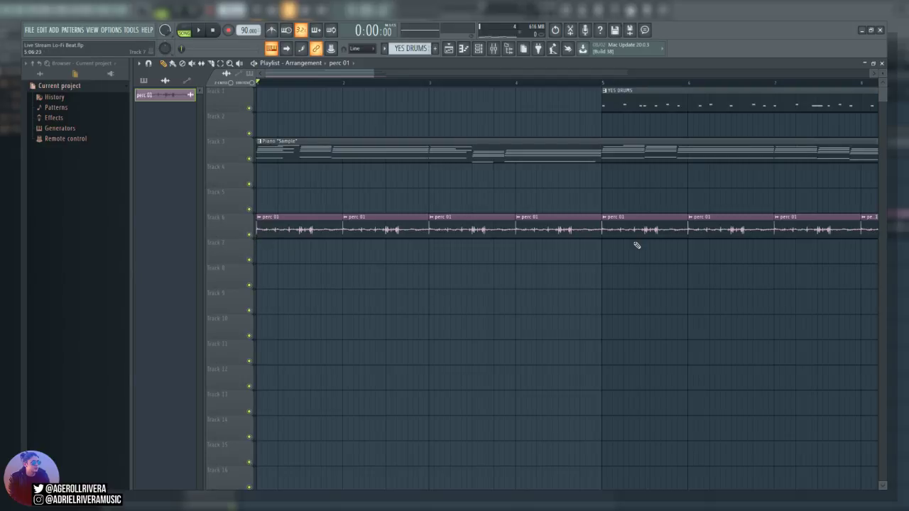
Play the arrangement from the start through the drum entry into the full section with hats and 808
key("space")
key("space")
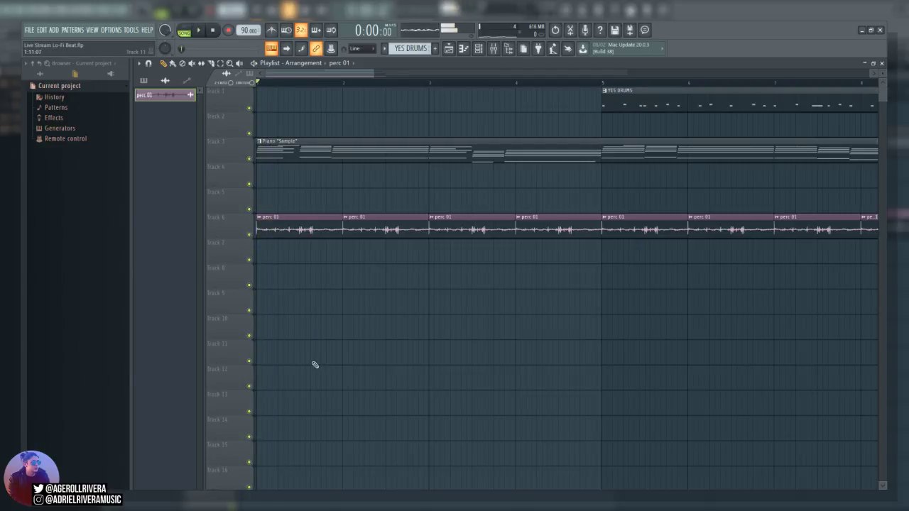
key("space")
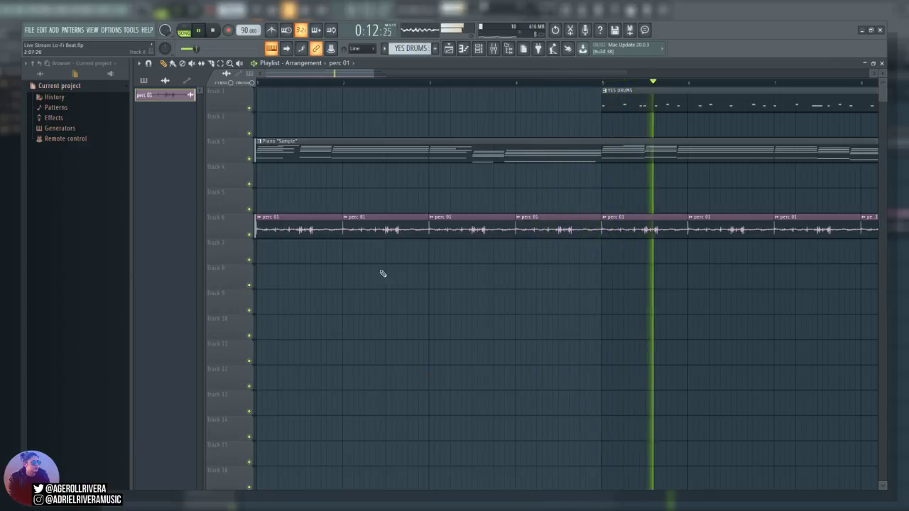
left_click_drag(382, 74, 545, 74)
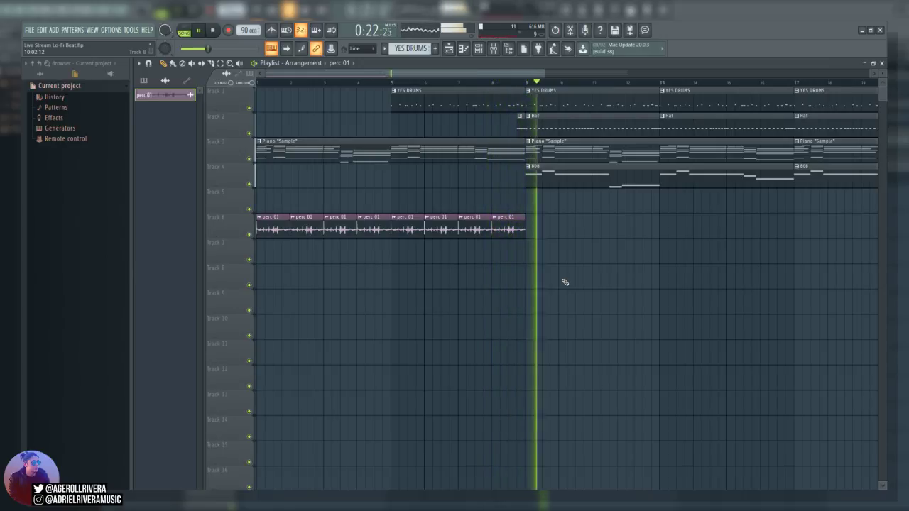
scroll(551, 74, "down", 4)
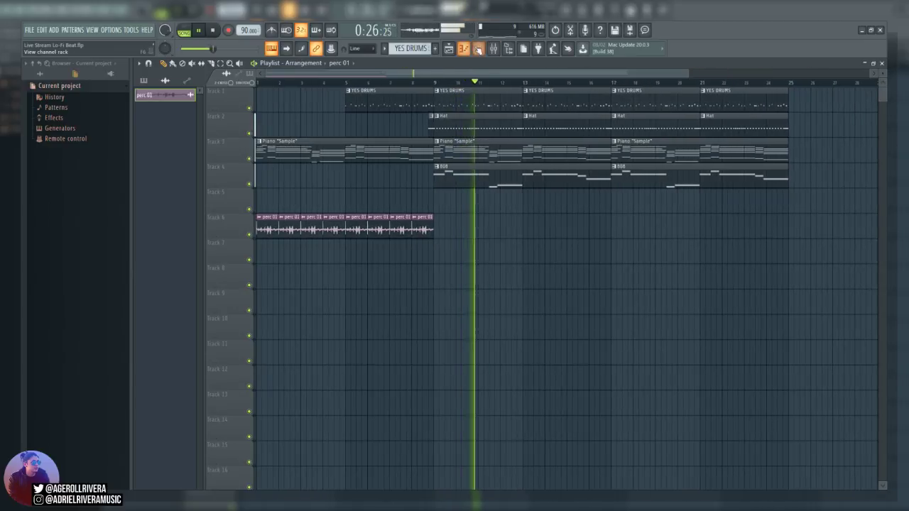
Delete the two Hat clips and the 808 clip from bar 17 onward during playback, leaving only drums and piano there
left_click(480, 51)
left_click(480, 51)
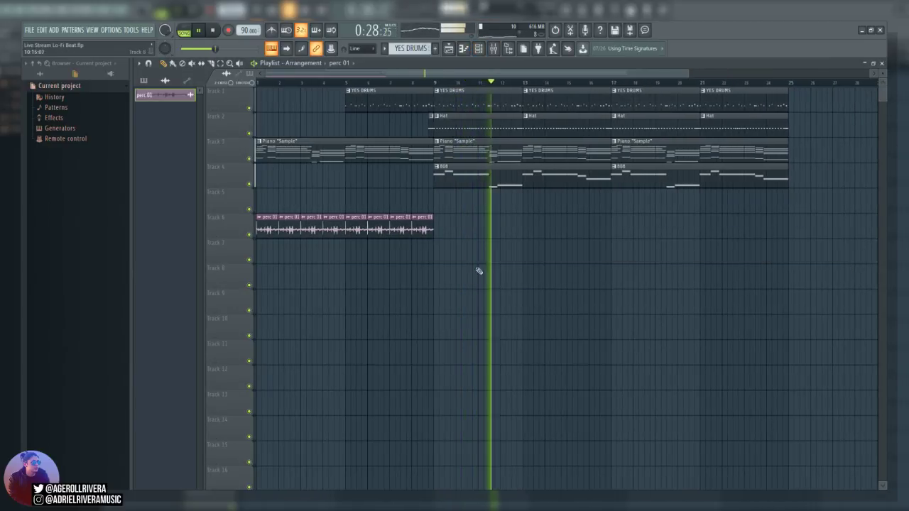
left_click_drag(696, 74, 842, 74)
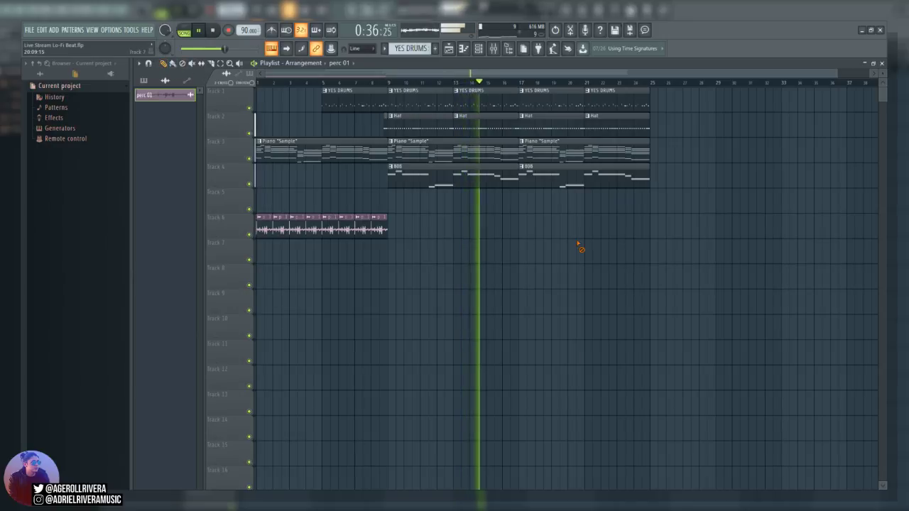
right_click(557, 119)
right_click(607, 127)
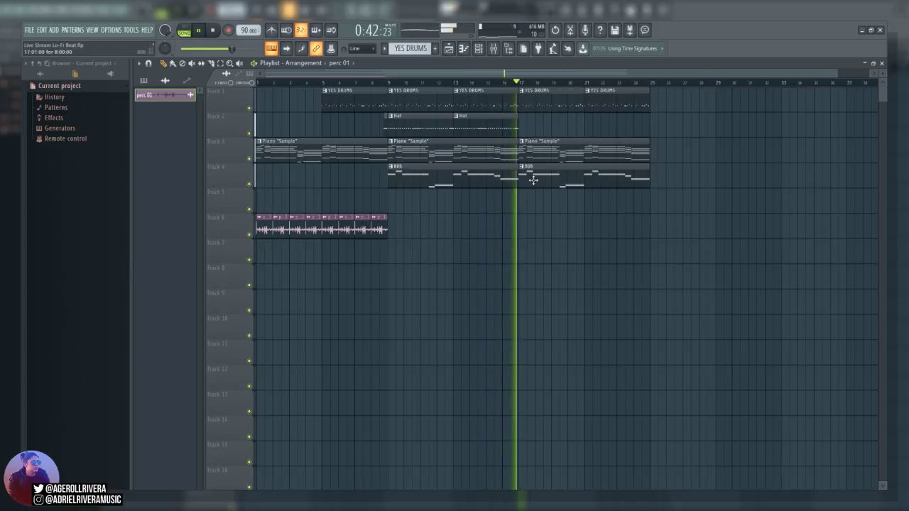
right_click(542, 179)
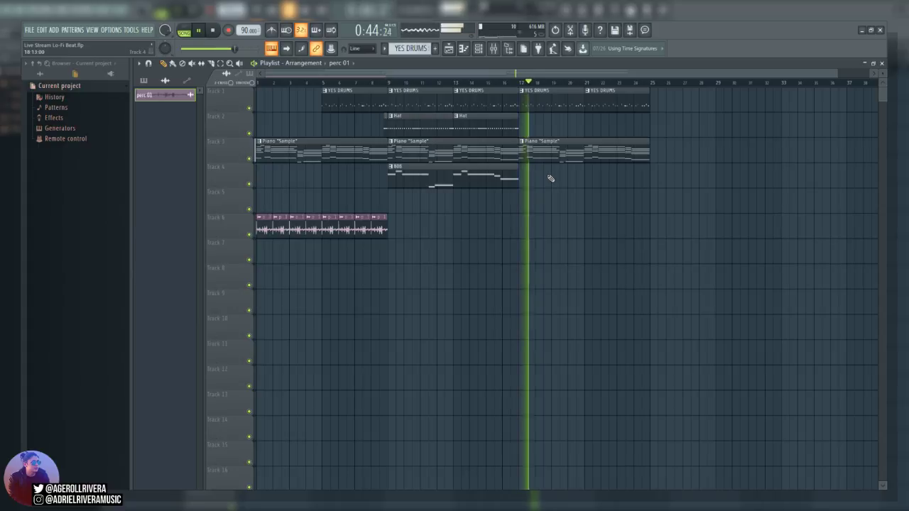
key("space")
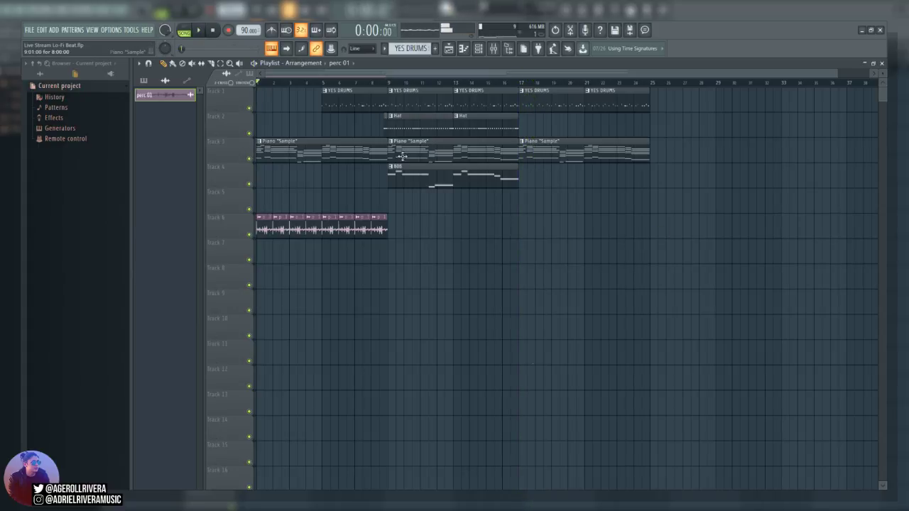
Duplicate the YES DRUMS and Piano "Sample" clips of bars 17 to 24 to bar 25 and play the arrangement
left_click_drag(381, 89, 384, 92)
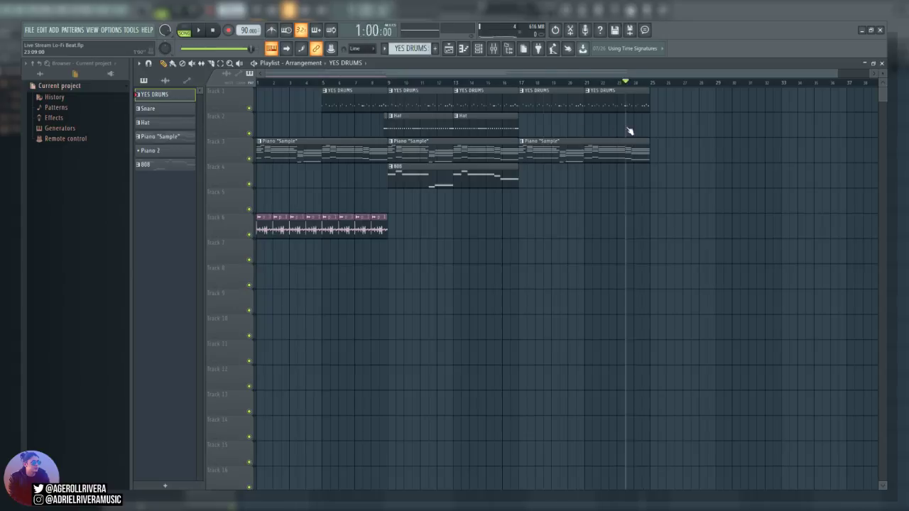
left_click_drag(330, 105, 572, 107)
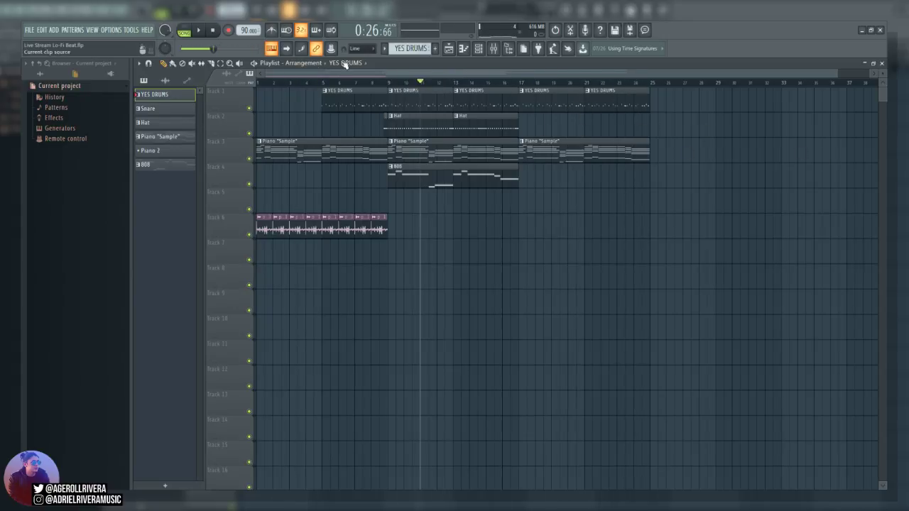
left_click_drag(704, 87, 534, 189)
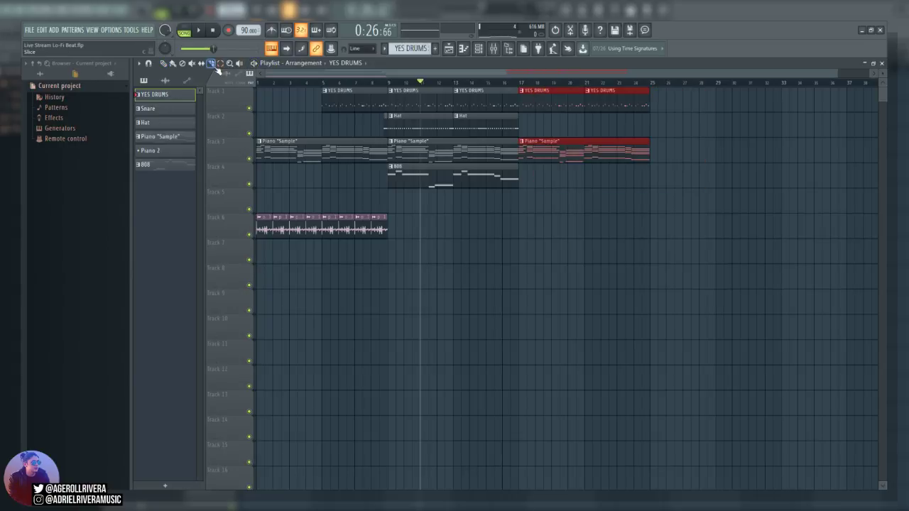
left_click_drag(559, 93, 684, 101)
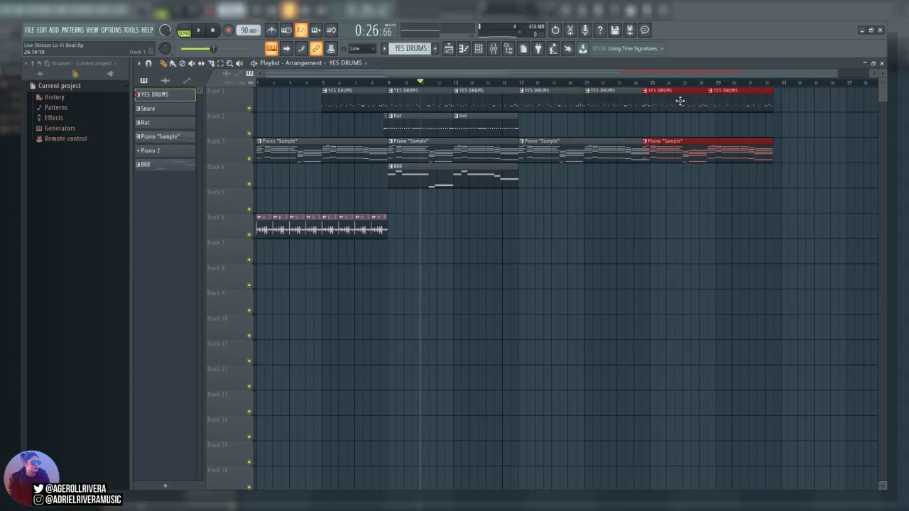
left_click(691, 168)
key("space")
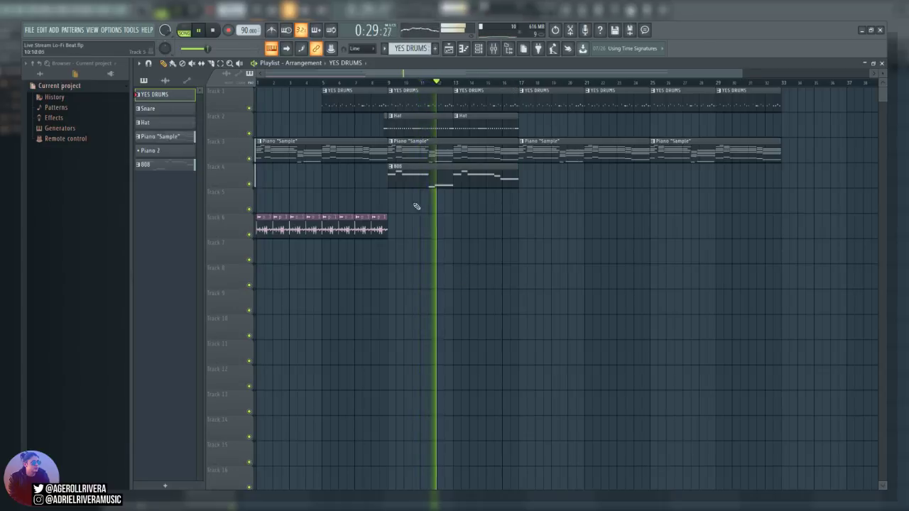
Place another 808 pattern clip on Track 4 at bar 25
left_click_drag(742, 74, 618, 74)
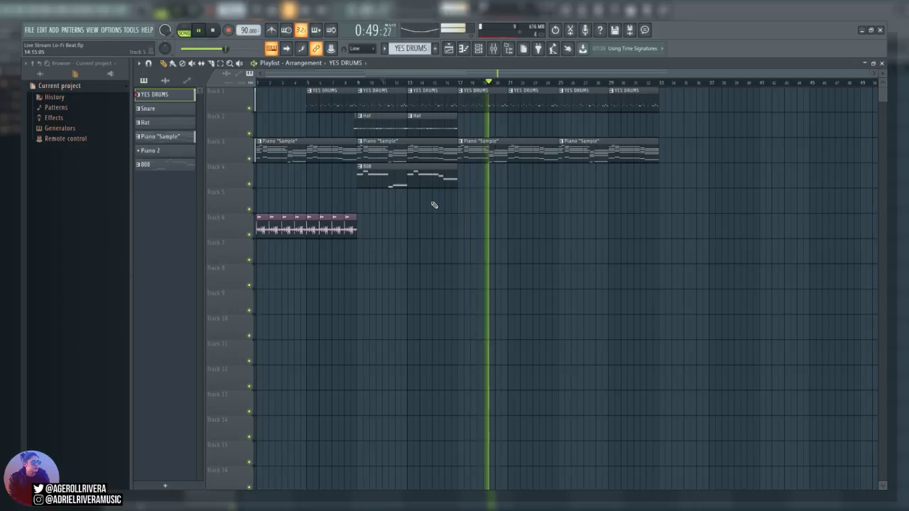
left_click(395, 180)
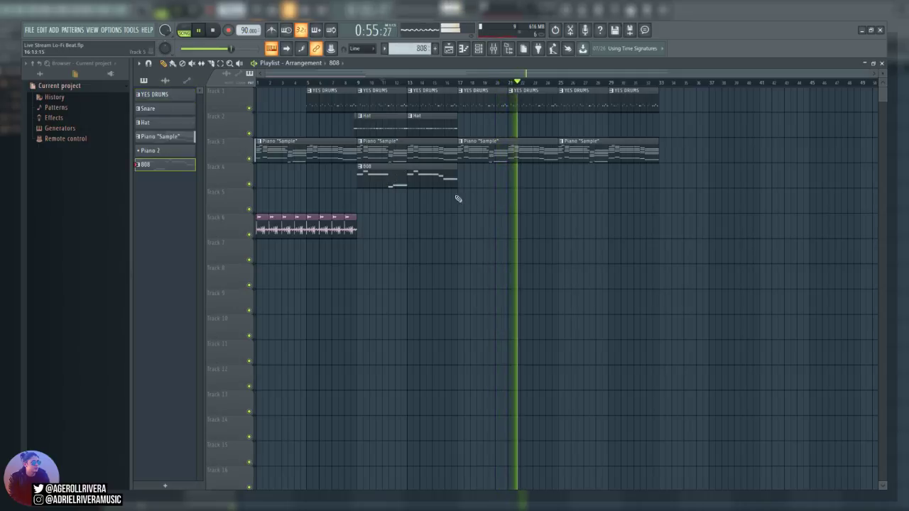
left_click(560, 176)
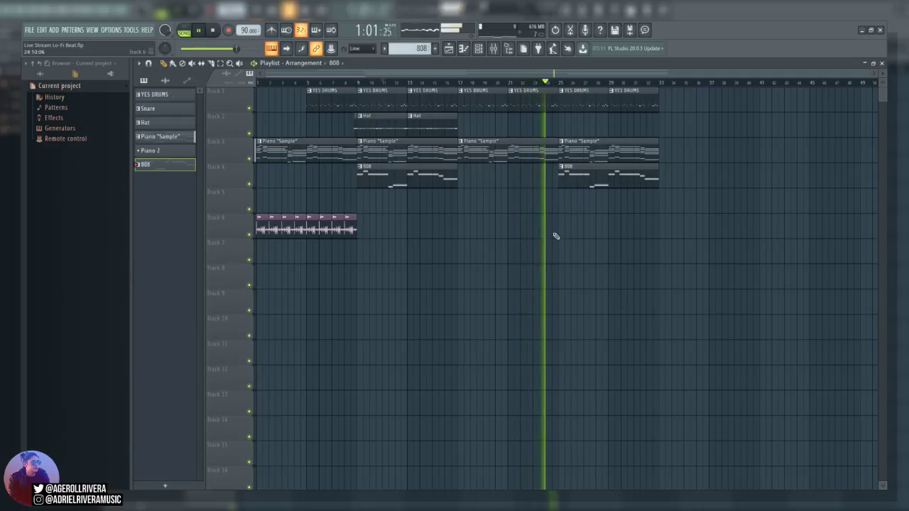
Duplicate the full section of drums, Hat, piano and 808 clips from bar 9 to bar 33 and listen on
left_click_drag(704, 74, 761, 73)
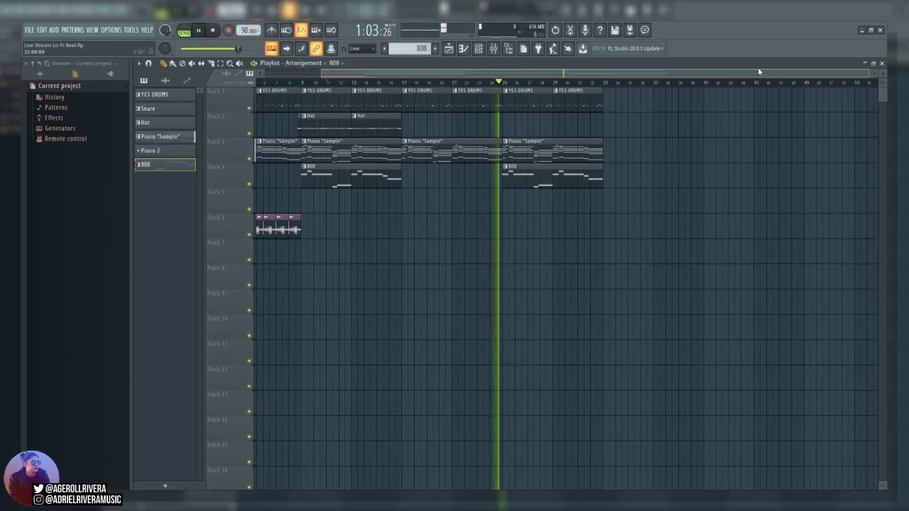
left_click_drag(658, 73, 459, 90)
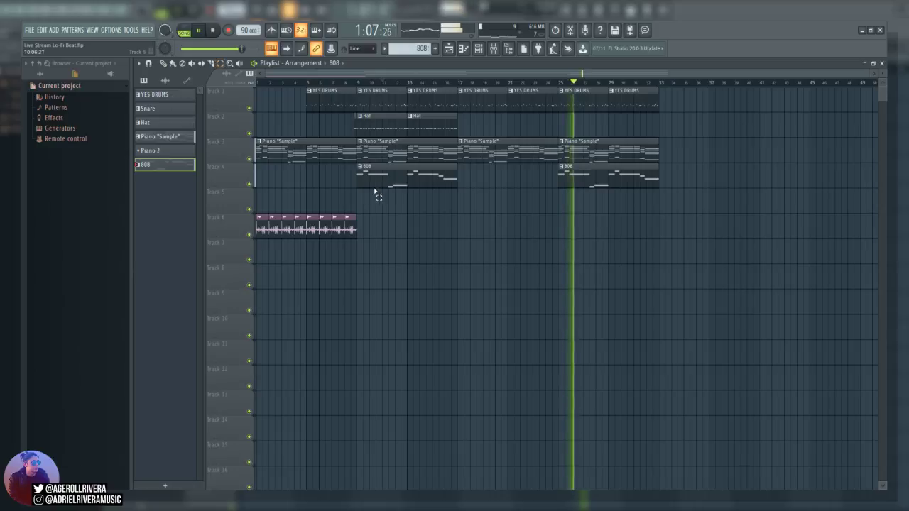
left_click_drag(360, 207, 449, 84)
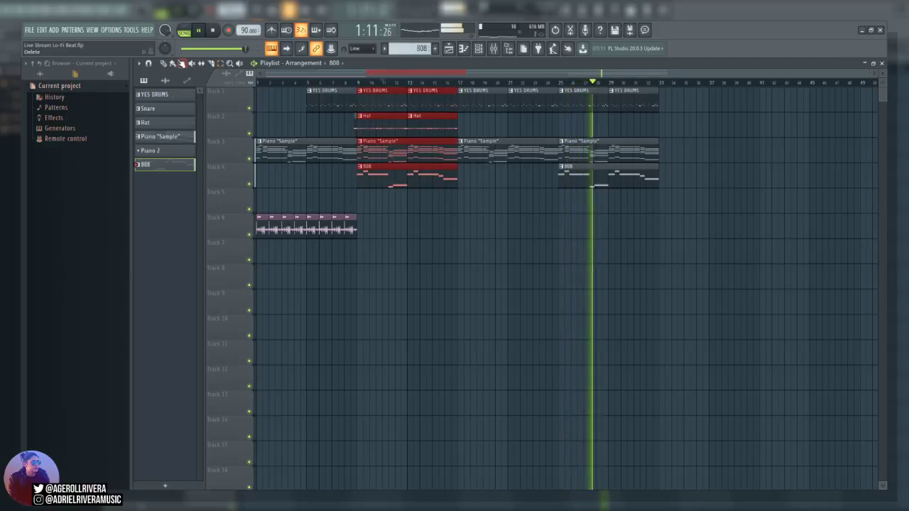
mouse_move(373, 112)
left_mouse_down()
mouse_move(642, 130)
mouse_move(682, 111)
mouse_move(674, 93)
left_mouse_up()
right_click(693, 262)
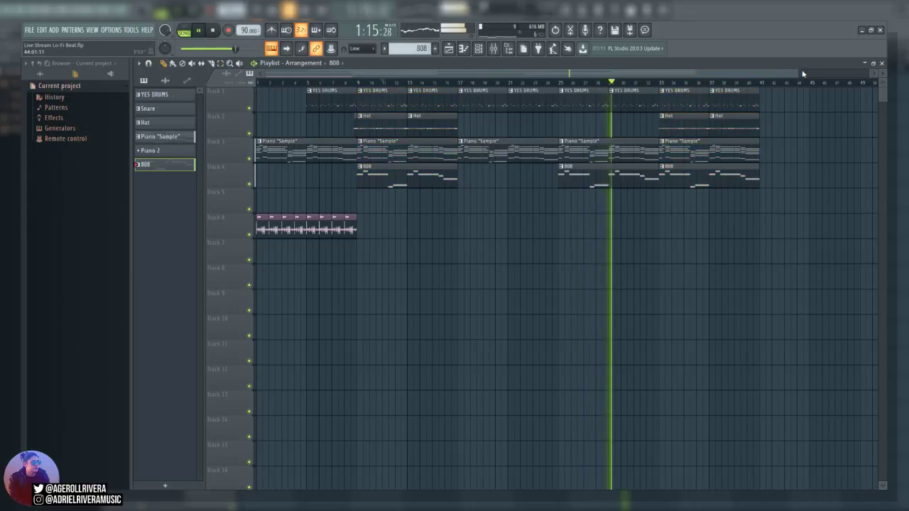
left_click(800, 73)
left_click_drag(462, 74, 248, 78)
left_click_drag(792, 73, 682, 105)
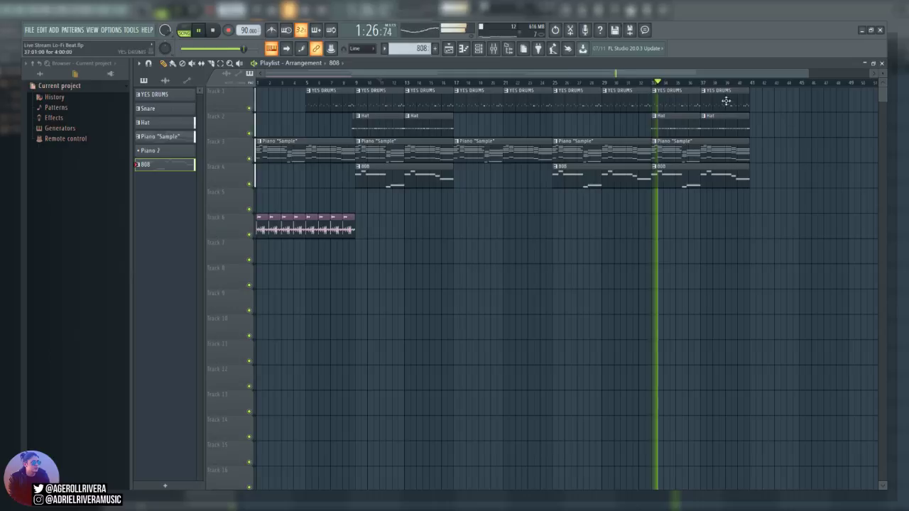
Load Gross Beat into slot 4 of the Piano mixer track and move its window clear of the fader area
left_click(494, 49)
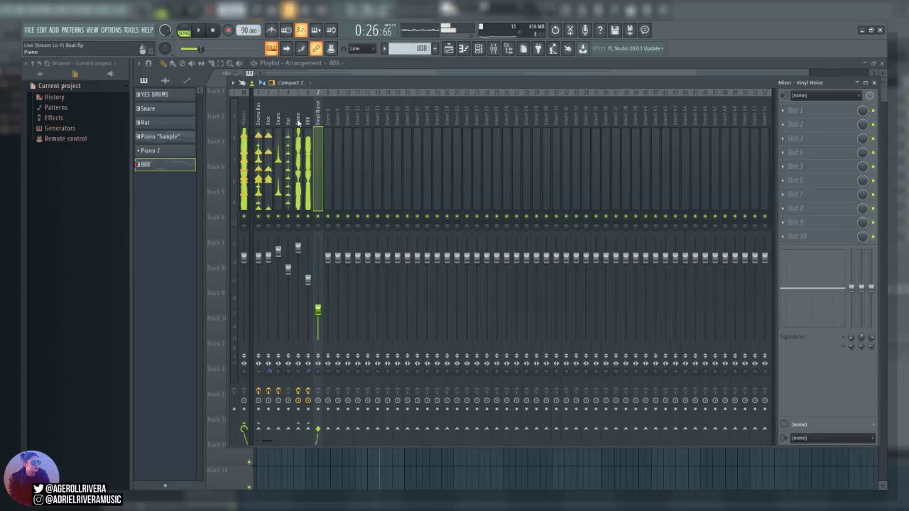
left_click(299, 122)
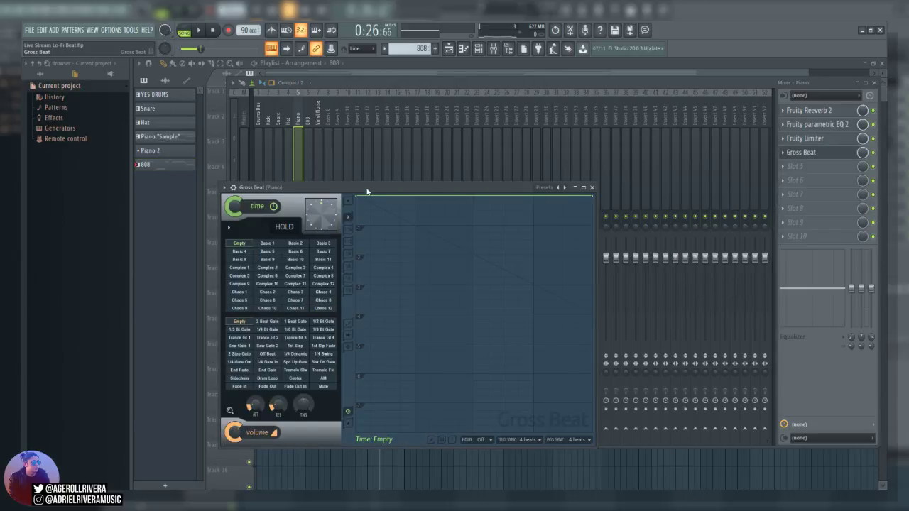
left_click_drag(367, 192, 381, 138)
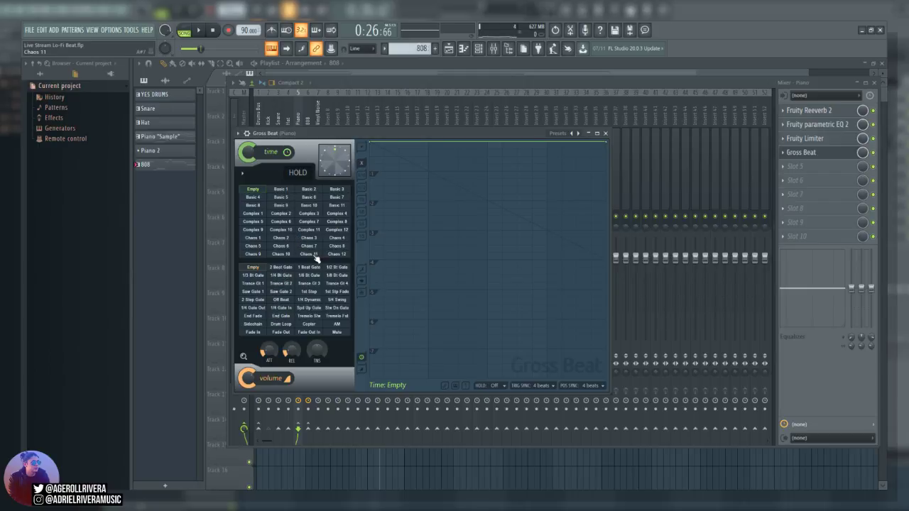
Try the 2 Beat Gate volume preset in Gross Beat, reset volume to Empty, and try time presets Basic 1 and Basic 5
left_click(280, 268)
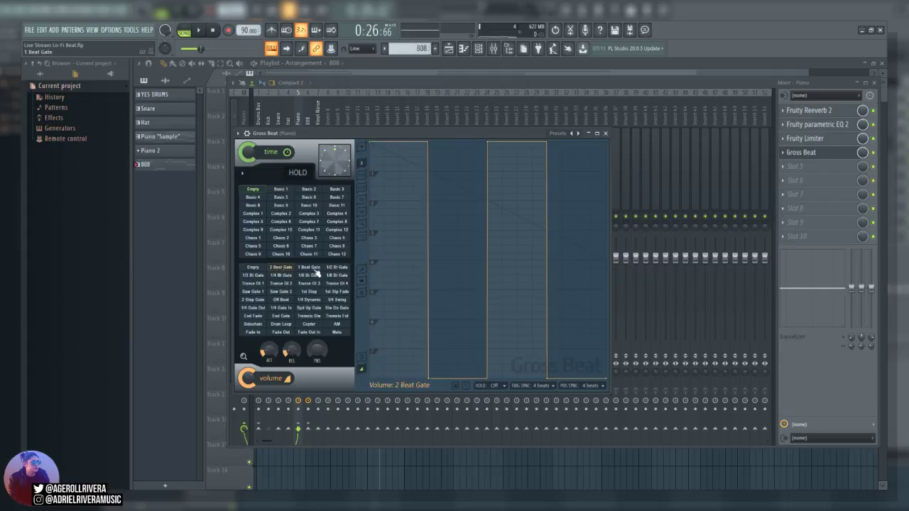
left_click(253, 267)
left_click(282, 189)
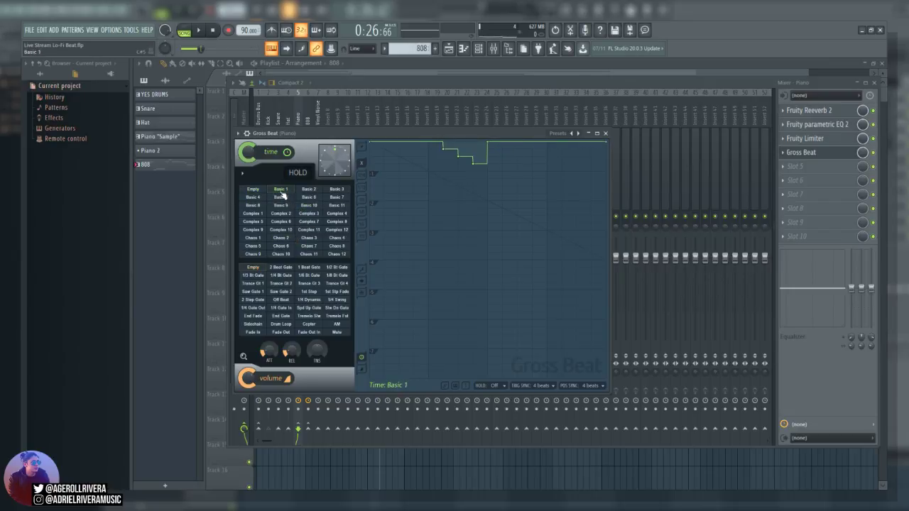
left_click(302, 223)
left_click(288, 197)
left_click(286, 198)
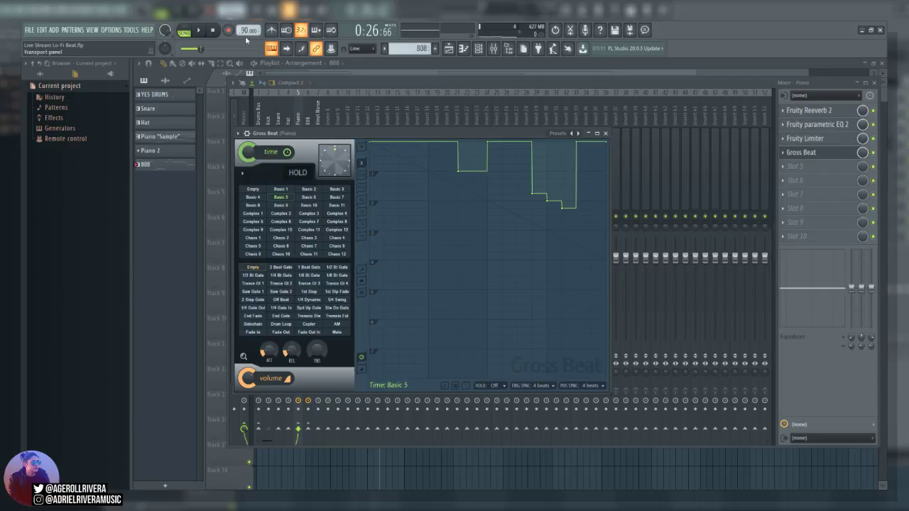
Play the arrangement and audition Gross Beat time presets Basic 5, Complex 3 and Complex 10 on the piano
left_click(197, 35)
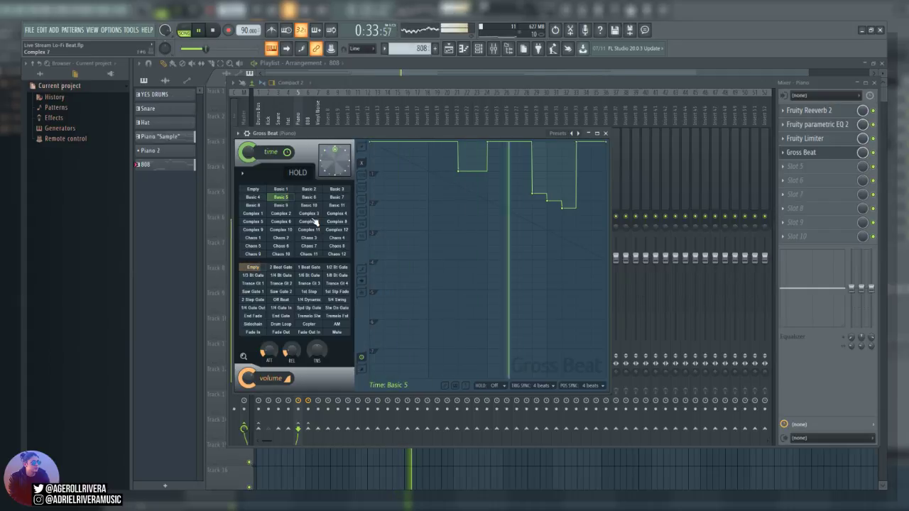
left_click(310, 214)
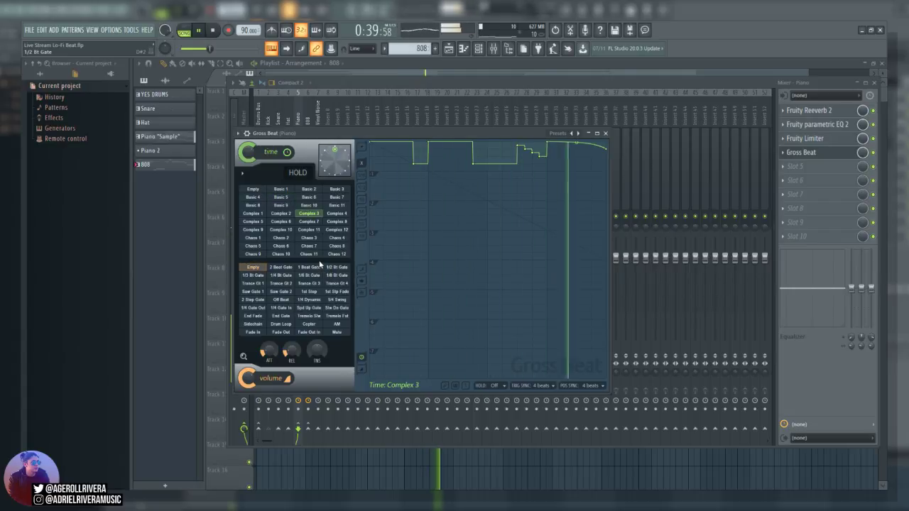
left_click(282, 222)
left_click(286, 231)
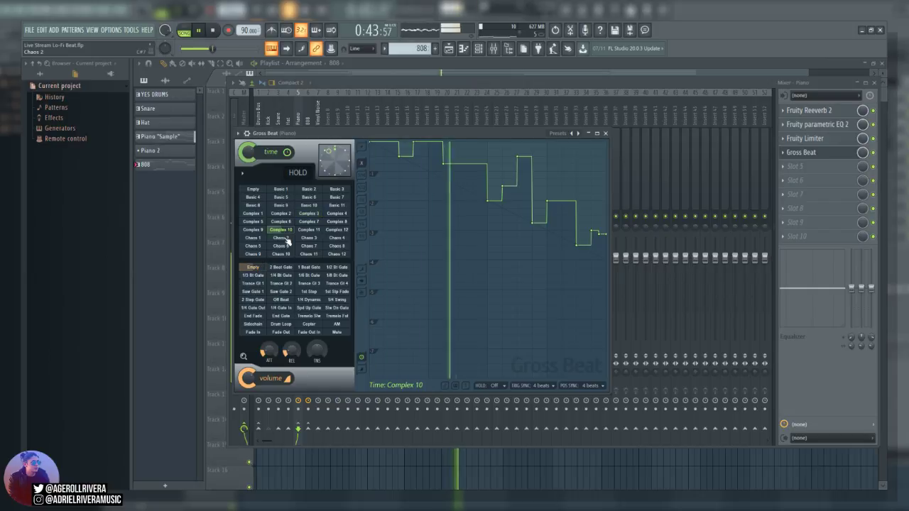
Audition Gross Beat time presets Basic 1 through Basic 4 on the piano, restarting playback from the intro
left_click(330, 190)
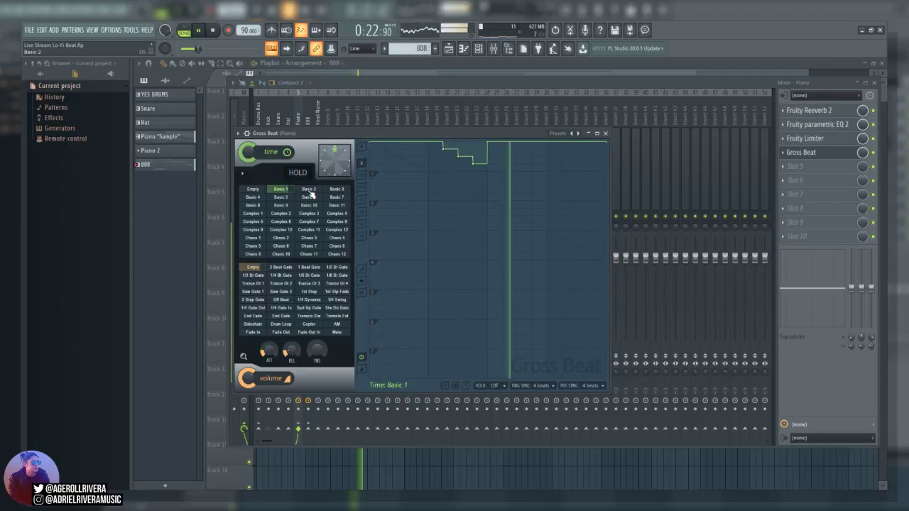
key("space")
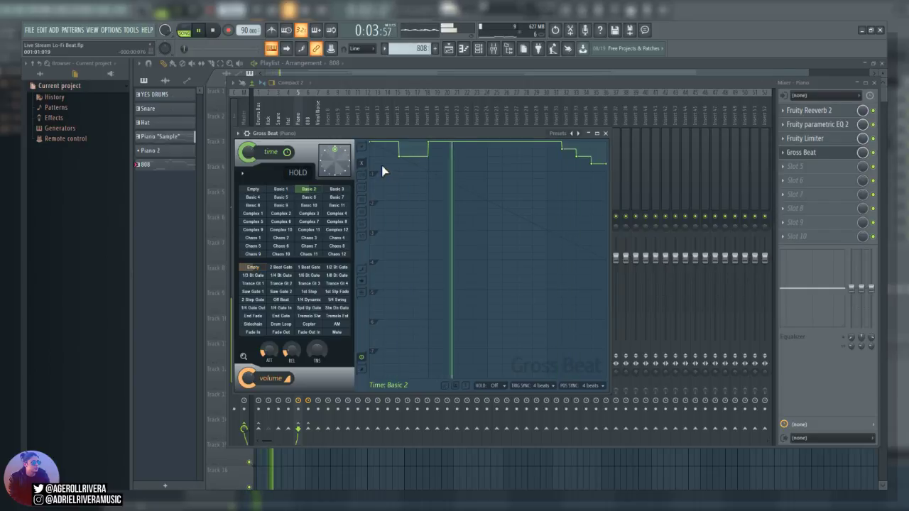
left_click(335, 190)
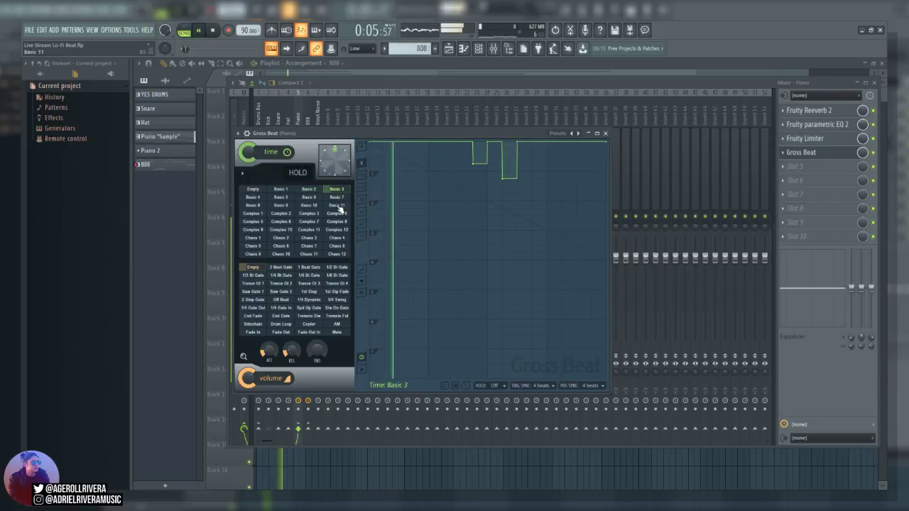
left_click(255, 200)
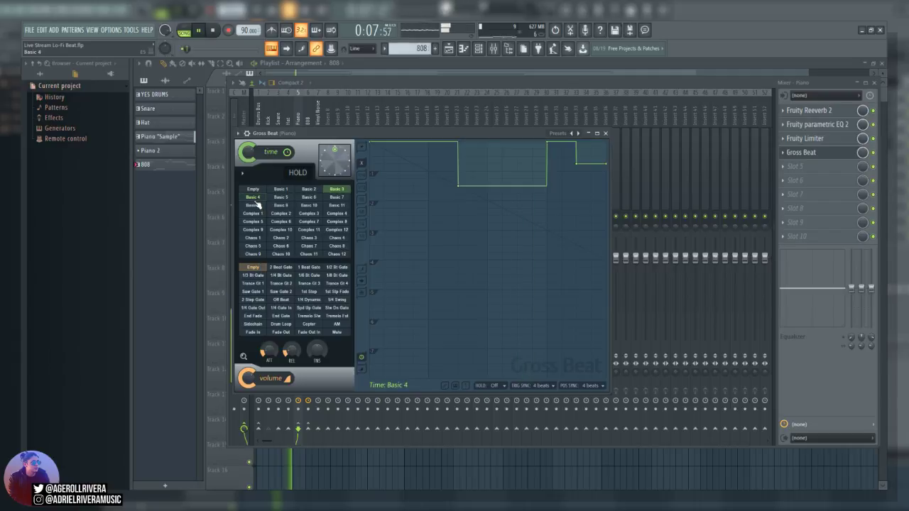
key("space")
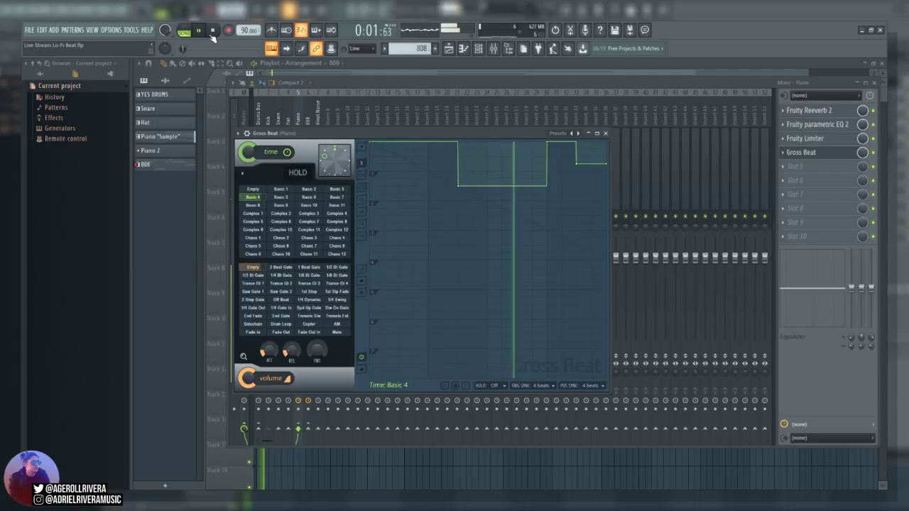
Compare time preset Basic 5 with Basic 6 on the piano intro, keeping Basic 6 selected and replaying from the start
left_click(287, 201)
key("space")
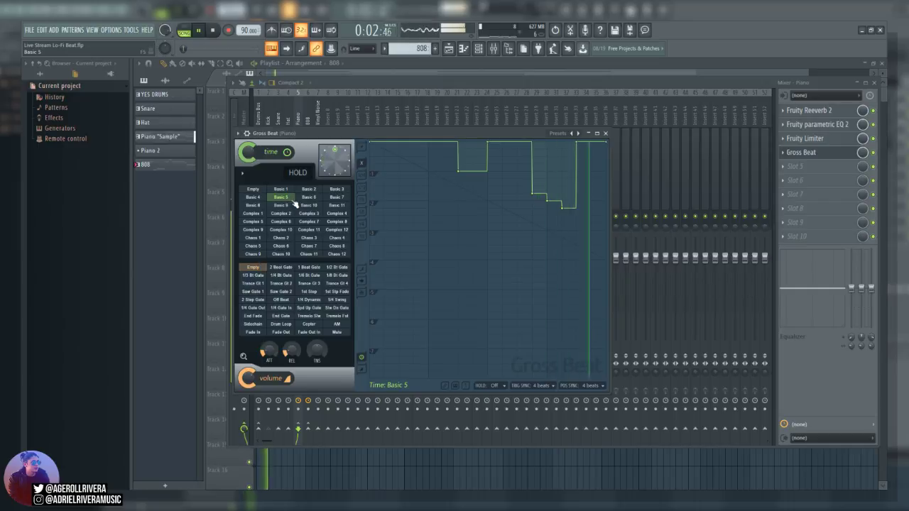
left_click(309, 197)
key("space")
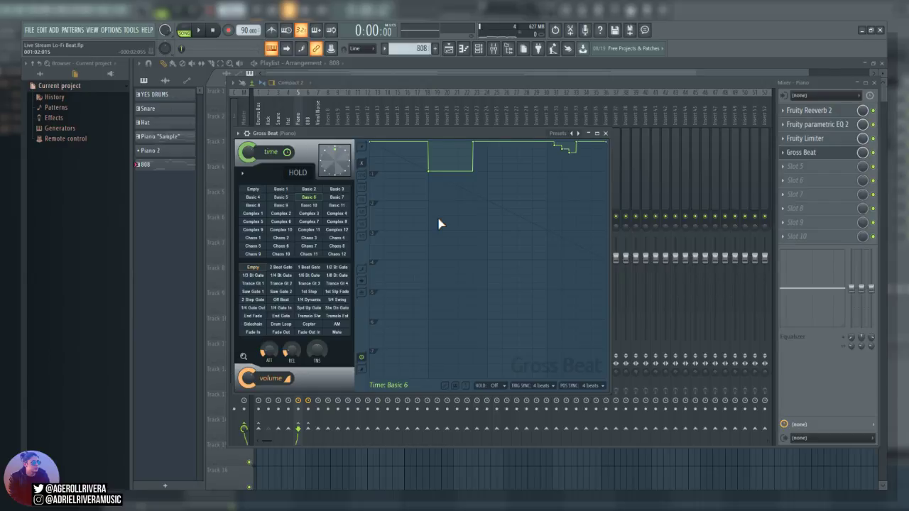
key("space")
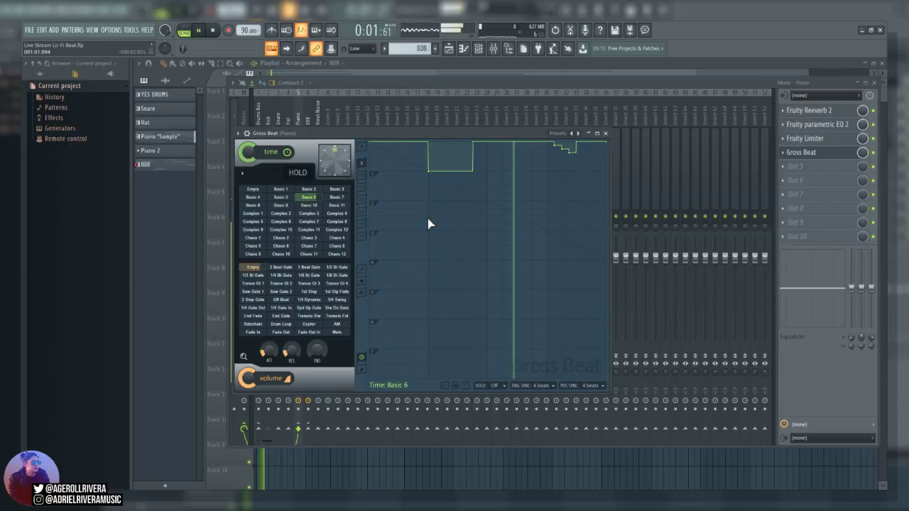
Audition Gross Beat time presets Basic 7 through Basic 11 on the piano, restarting playback for each
left_click(337, 197)
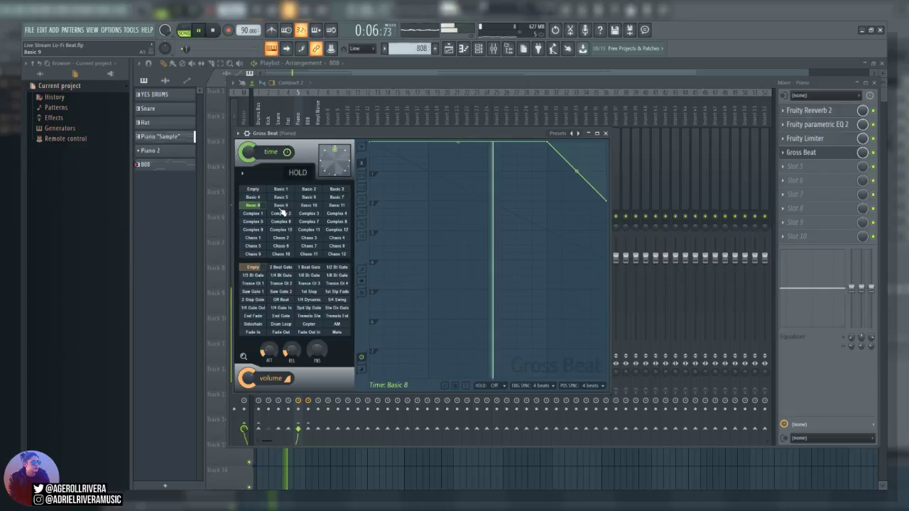
left_click(281, 207)
key("space")
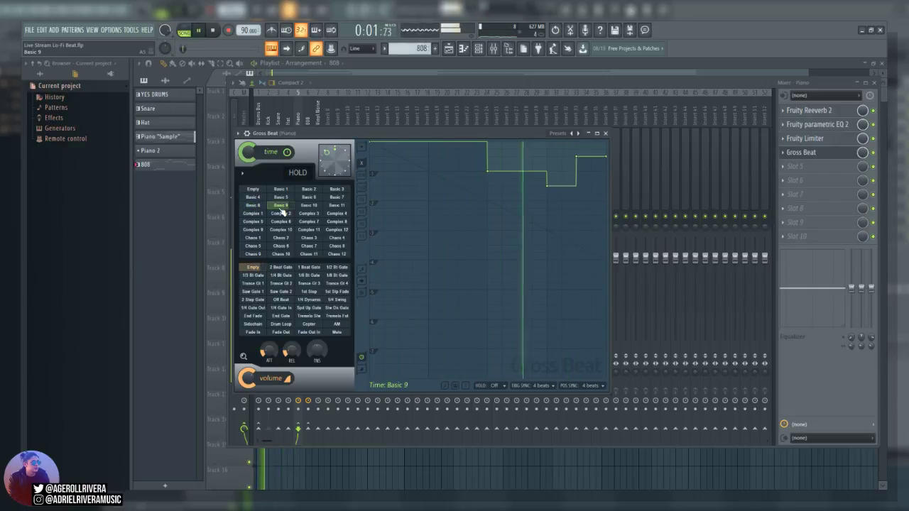
left_click(309, 205)
key("space")
key("space")
left_click(338, 205)
key("space")
key("space")
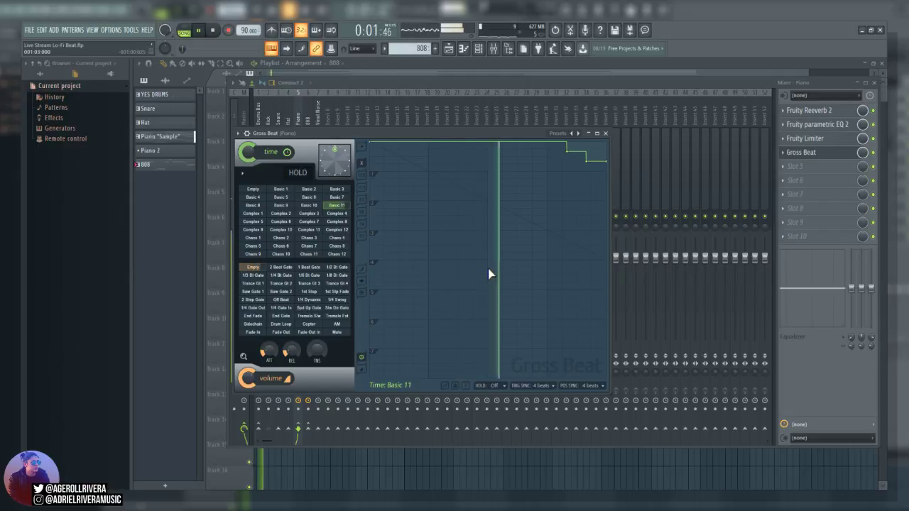
key("space")
Reset the Gross Beat time envelope to Empty, add a sharp drop partway through the bar and audition it
left_click(254, 190)
left_click(464, 291)
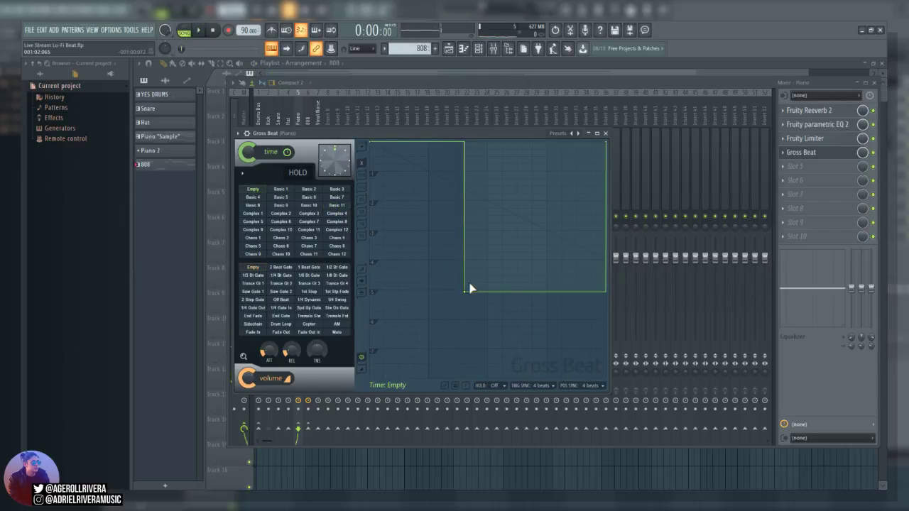
key("space")
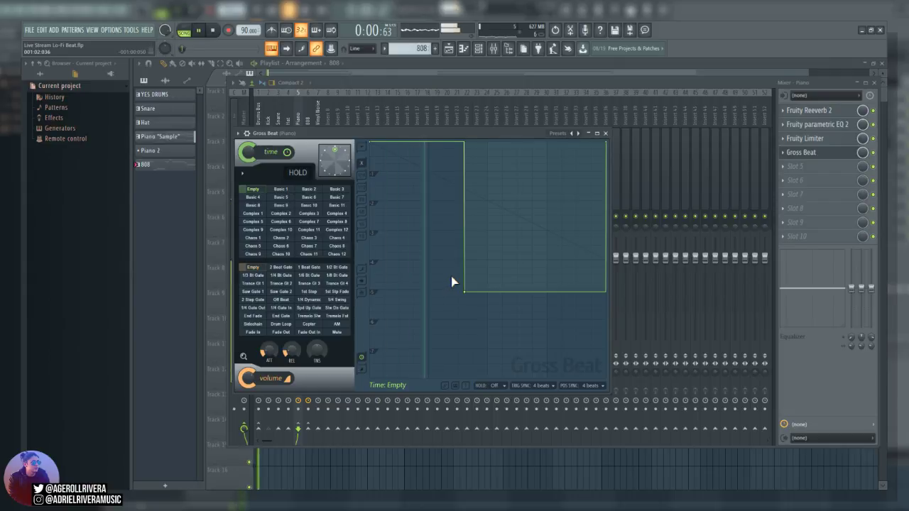
key("space")
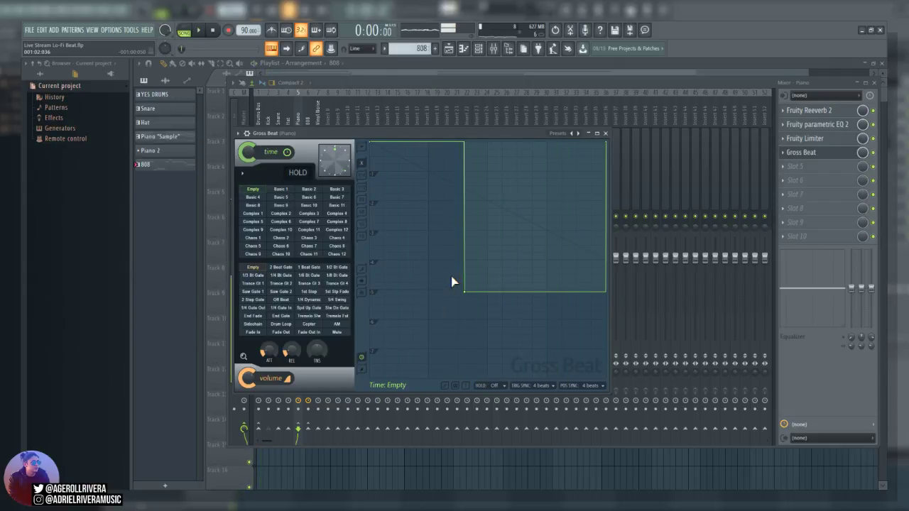
Remove Gross Beat from the Piano insert and open its Fruity parametric EQ 2
left_click(606, 133)
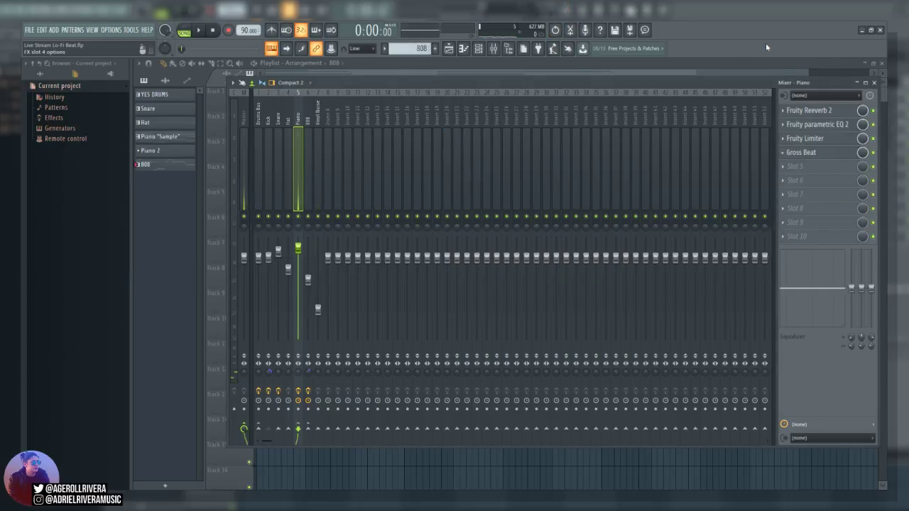
key("space")
left_click(824, 126)
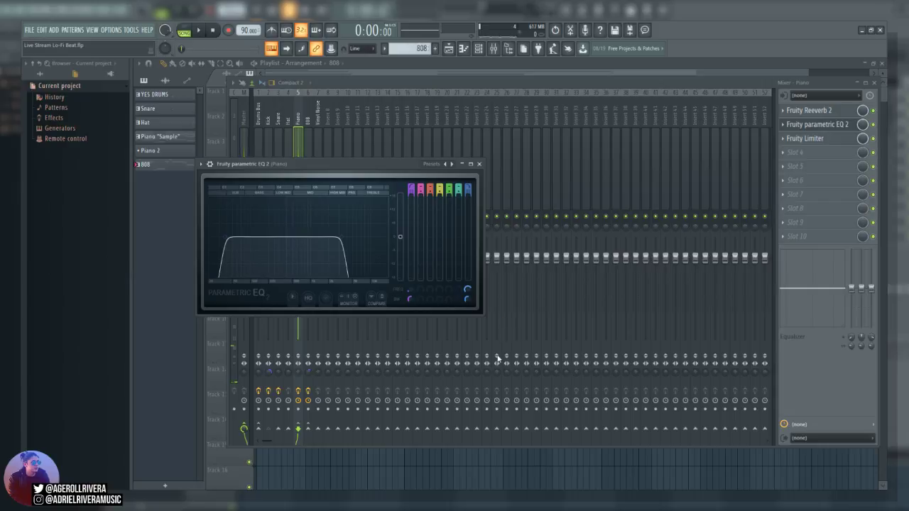
Create an automation clip for the piano EQ's band 7 frequency, move it to Track 7 and enlarge that track
left_click(432, 469)
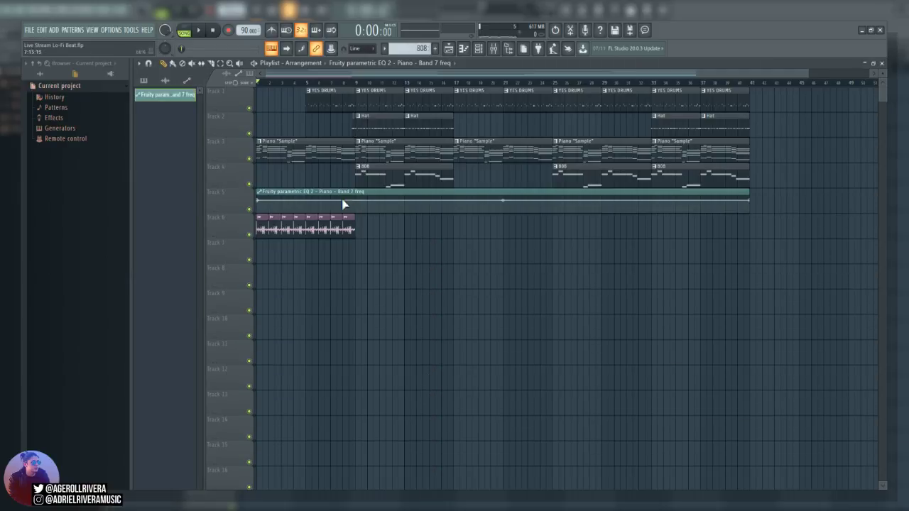
left_click_drag(385, 192, 376, 242)
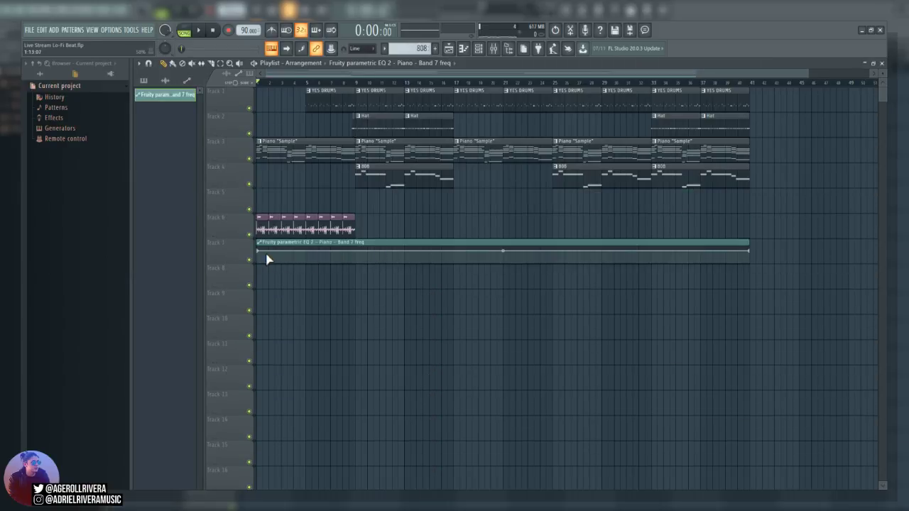
left_click_drag(236, 263, 251, 282)
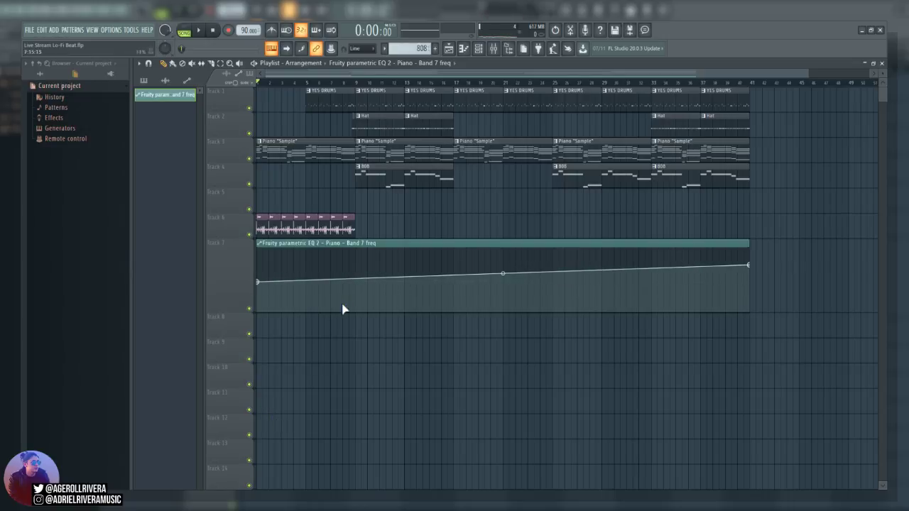
Shape the band 7 frequency automation as a flat low level up to bar 9 with a step up to a flat higher level, and play it
right_click(356, 283)
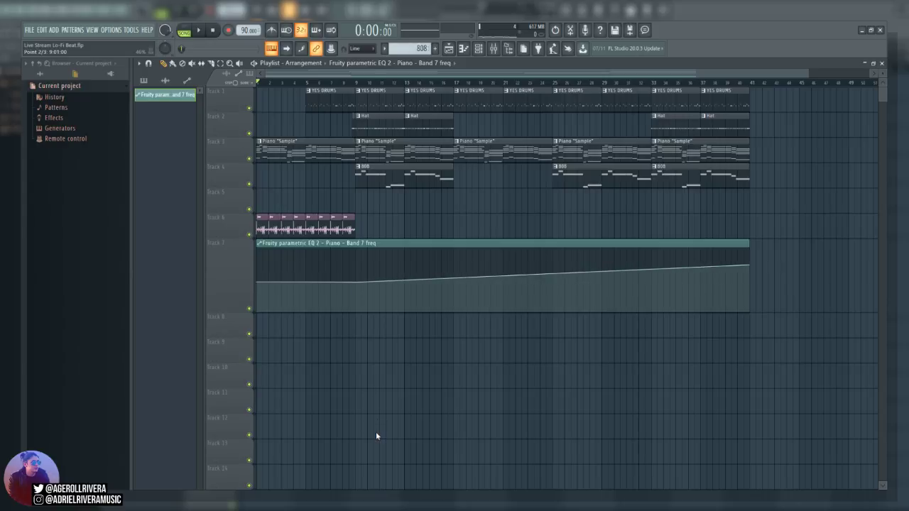
right_click(381, 282)
left_click_drag(381, 282, 370, 268)
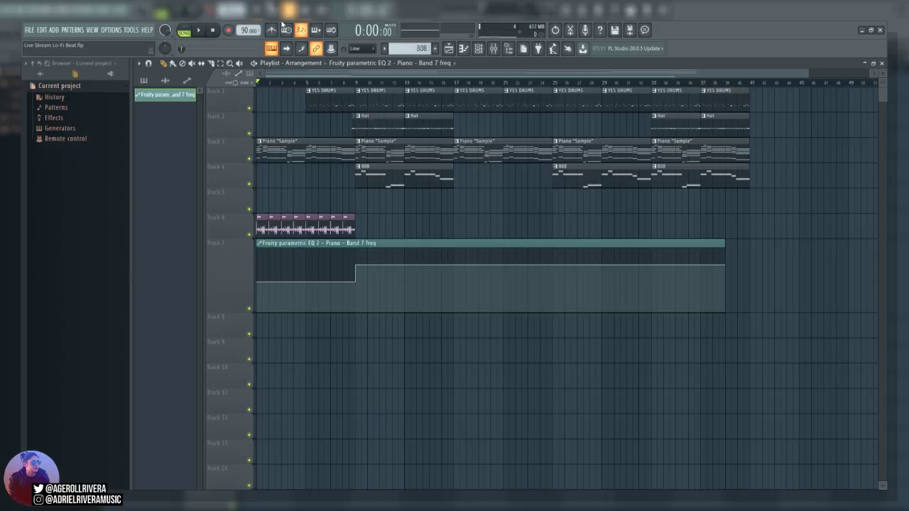
key("space")
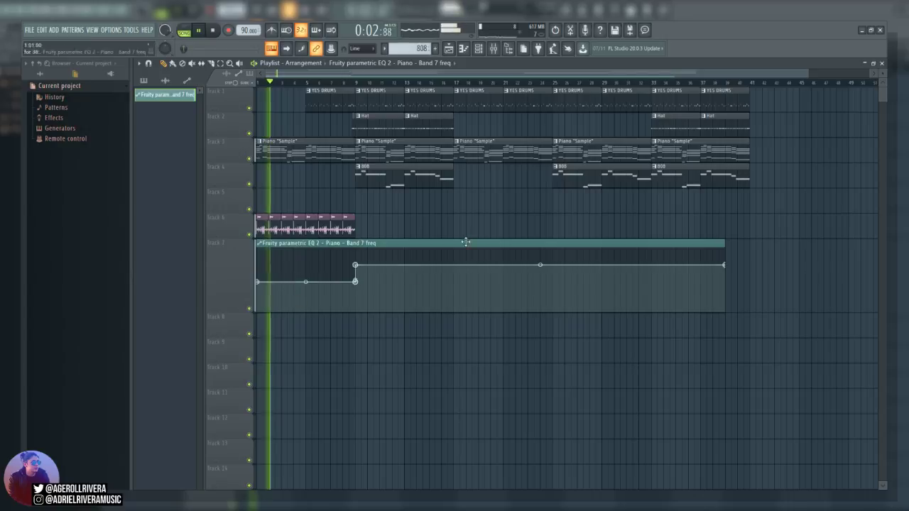
key("space")
Raise the automation's section before bar 9 to a flat level of about 58% while playing the intro
left_click_drag(810, 69, 257, 277)
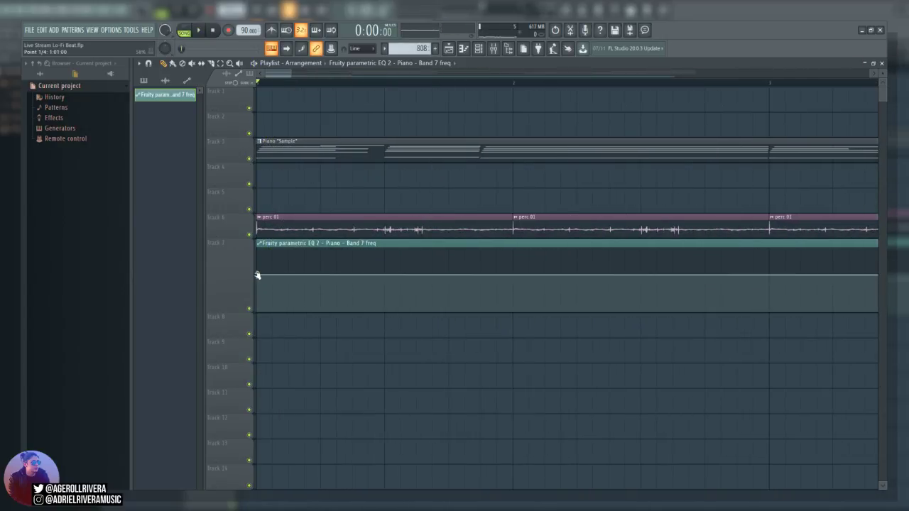
key("space")
left_click_drag(291, 73, 454, 73)
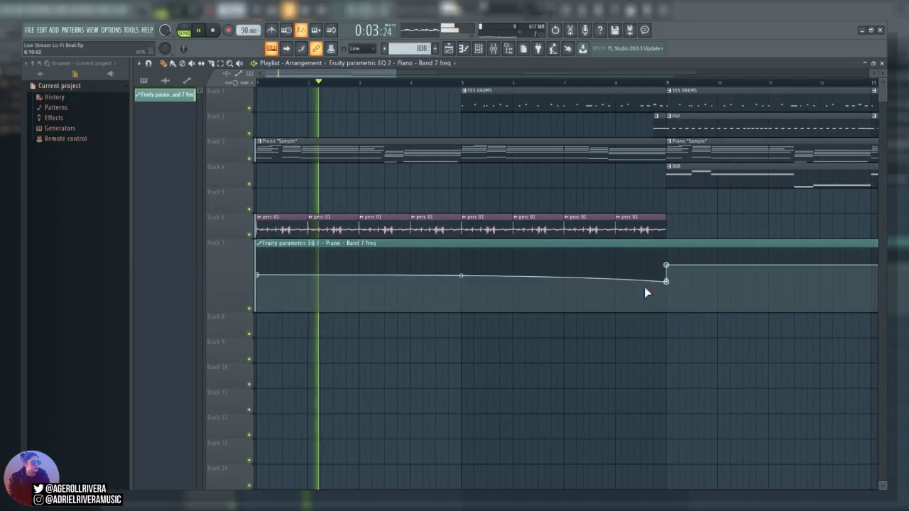
left_click_drag(462, 277, 464, 272)
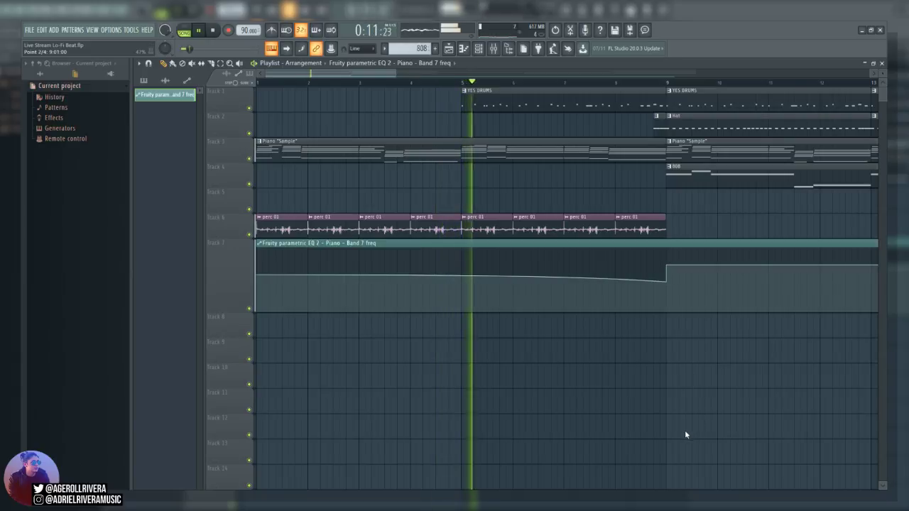
key("ctrl+z")
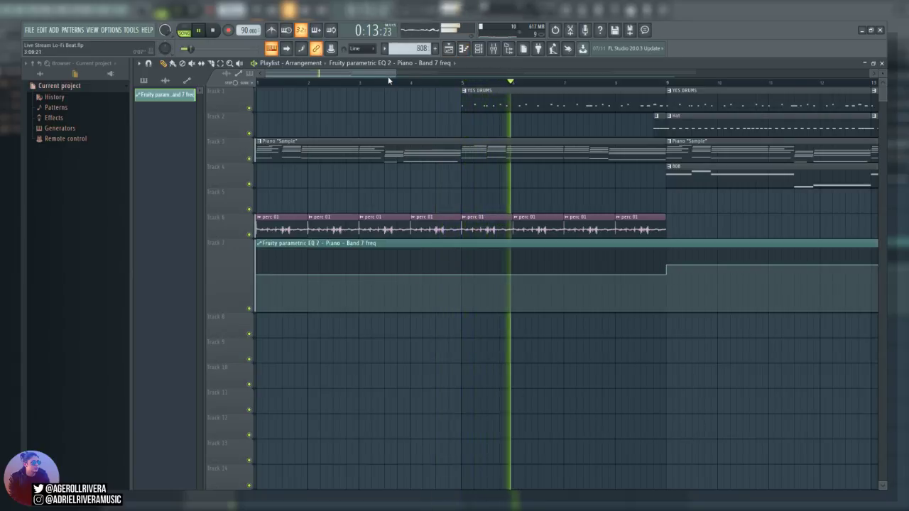
Listen into the full section and extend the EQ automation clip to bar 41, keeping its level after bar 9 flat
scroll(518, 365, "down", 4)
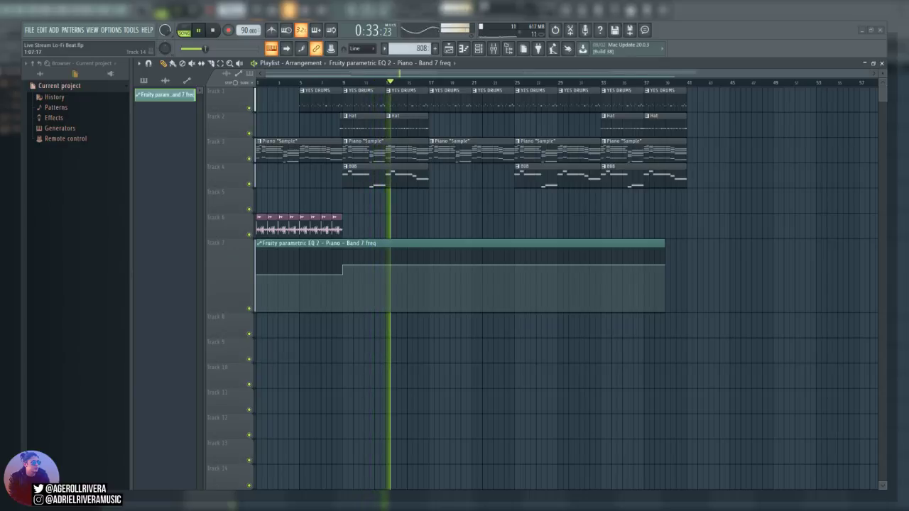
key("space")
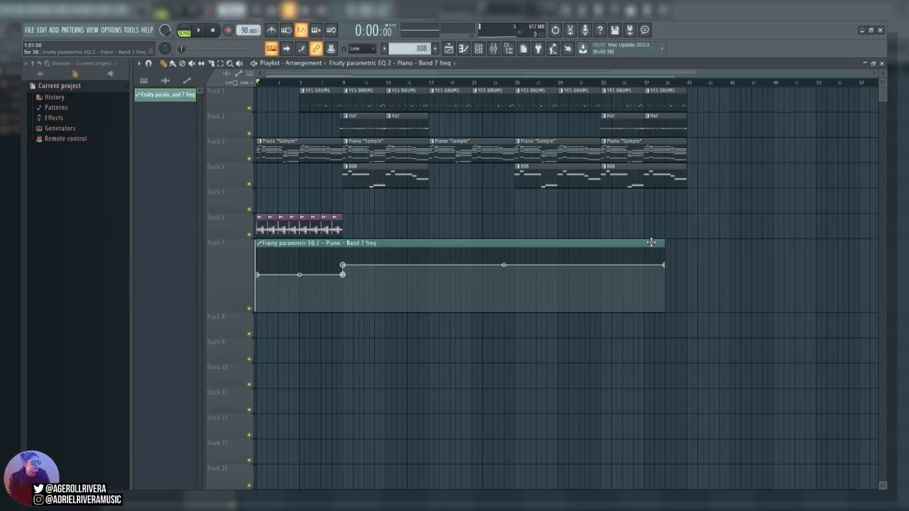
left_click_drag(663, 243, 686, 243)
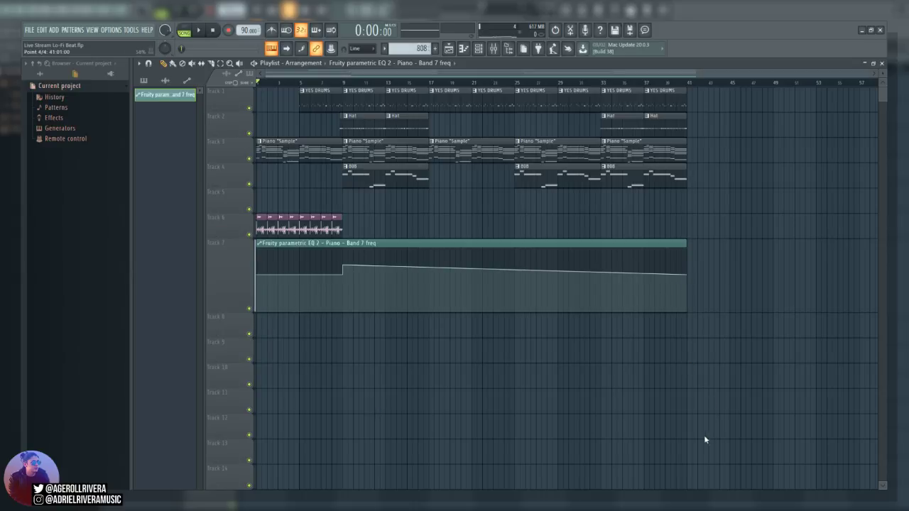
key("ctrl+z")
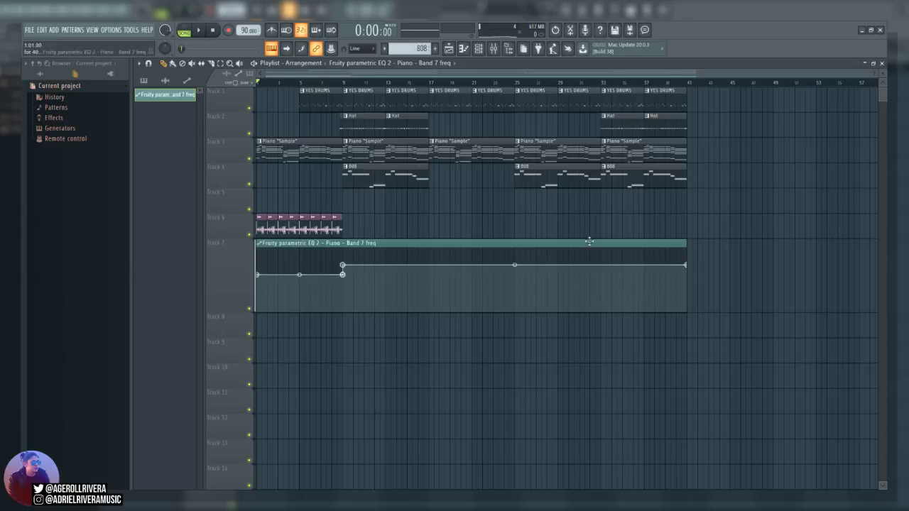
Play through the intro, and move Fruity parametric EQ 2 ahead of Fruity Reeverb 2 in the Piano insert's effect chain
key("space")
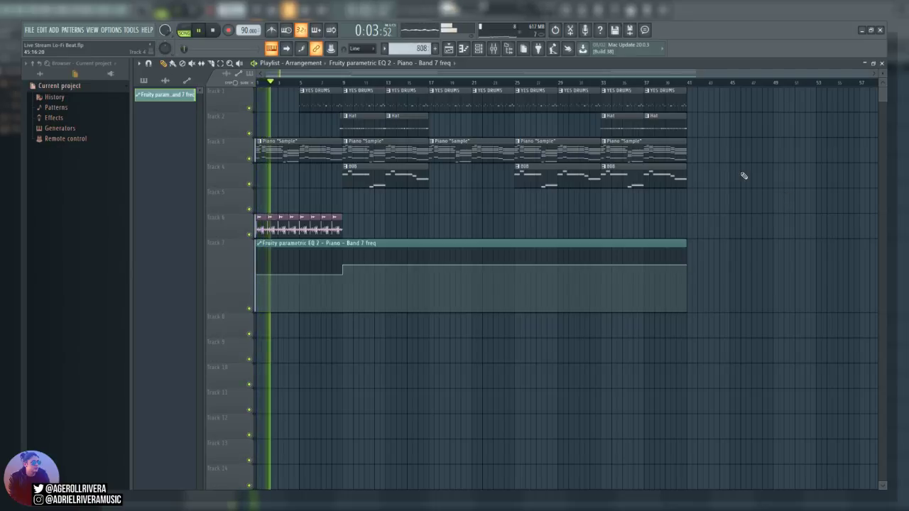
left_click_drag(864, 75, 709, 76)
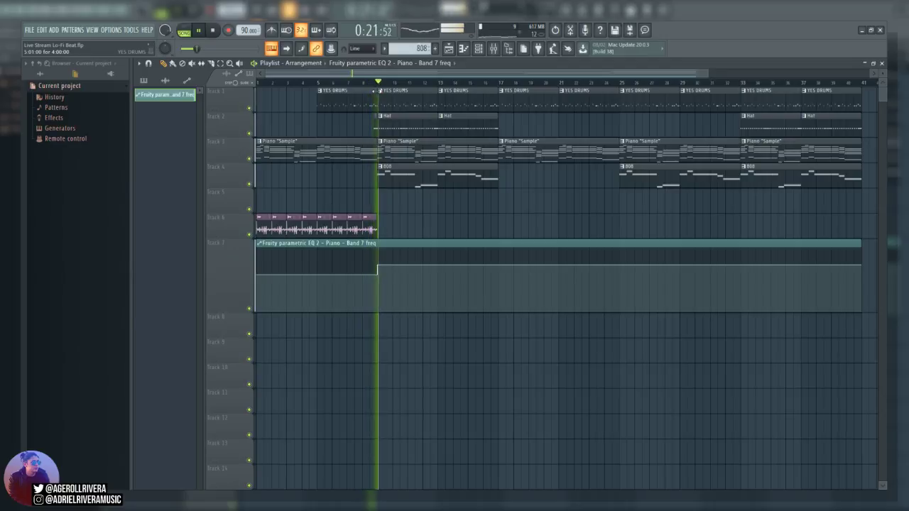
left_click(494, 48)
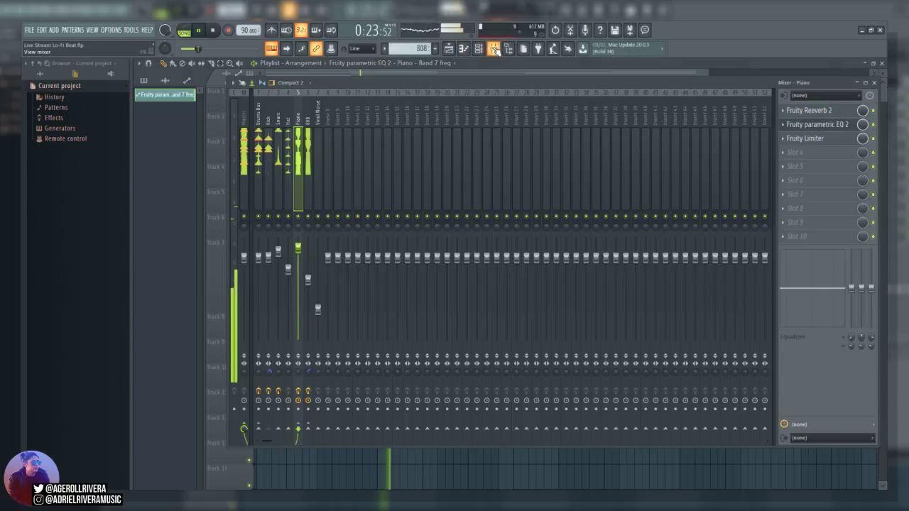
key("space")
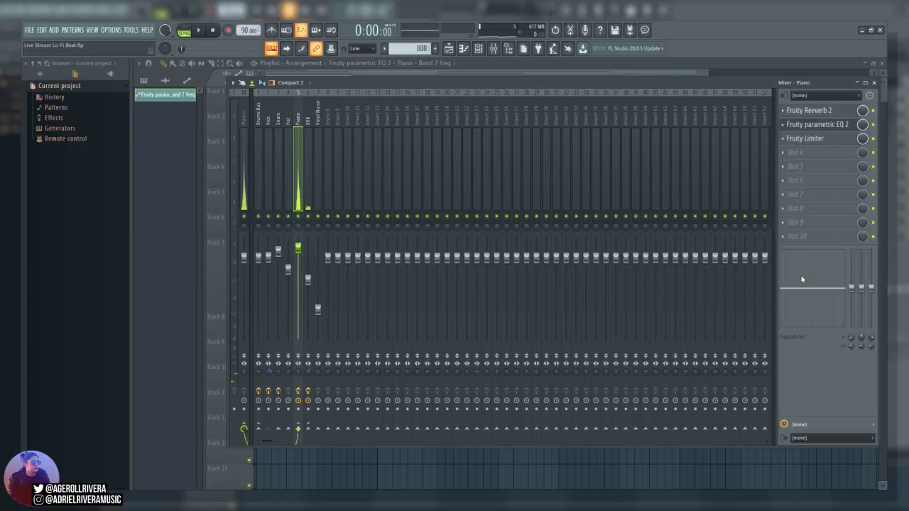
key("ctrl+z")
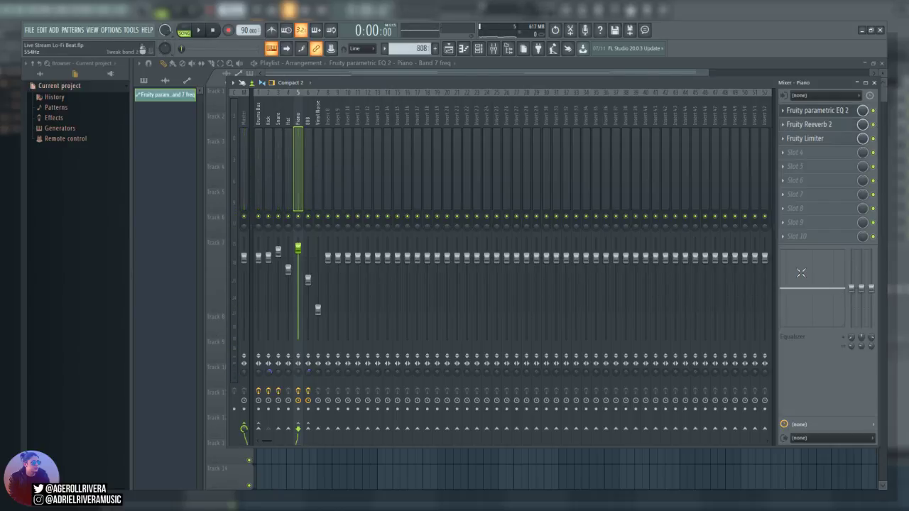
Play the beat and adjust the piano Fruity Limiter's compressor threshold to about -32.4 dB, closing the plugin and returning to the playlist
key("space")
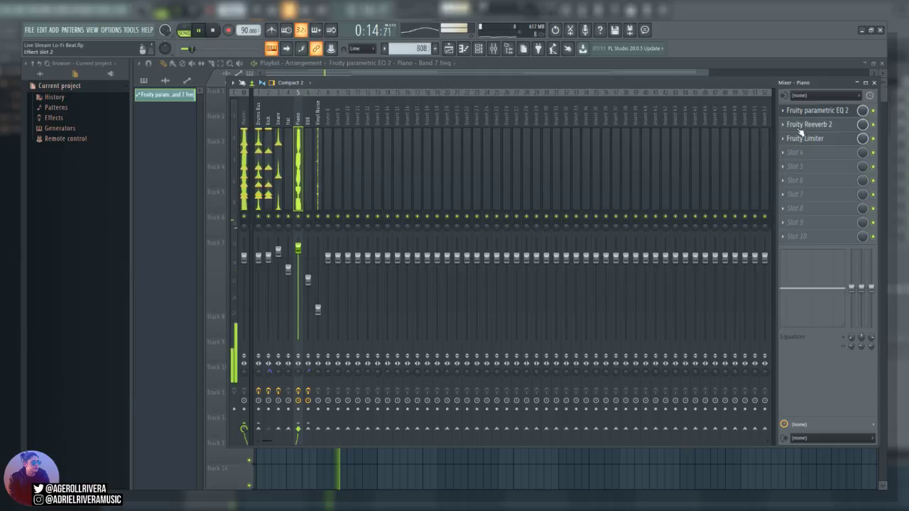
left_click(808, 139)
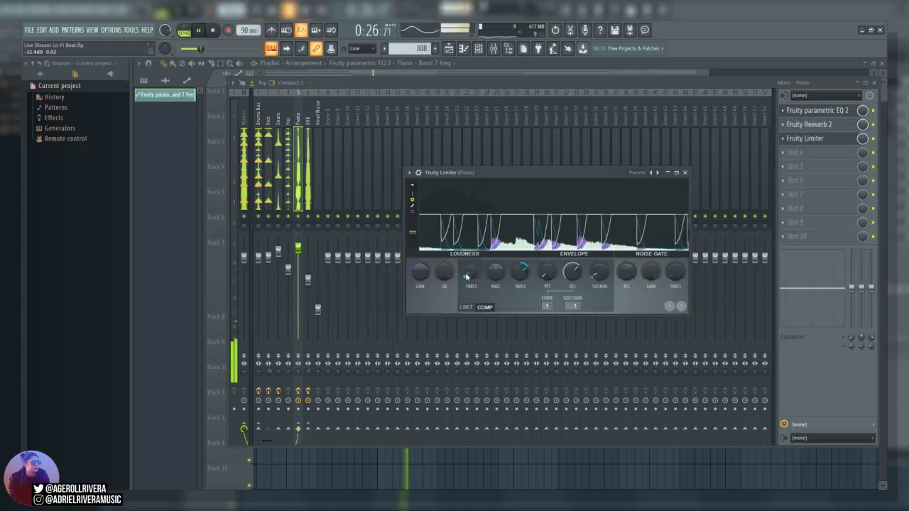
left_click(686, 174)
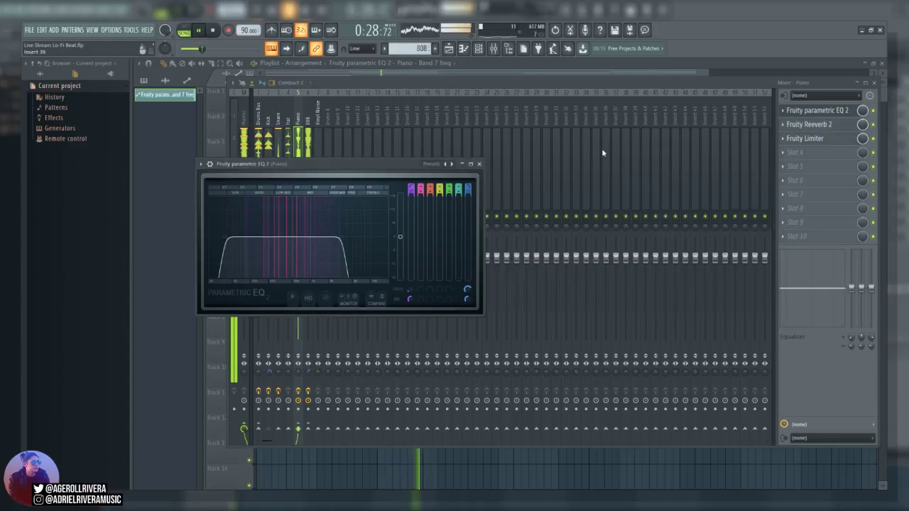
left_click(453, 66)
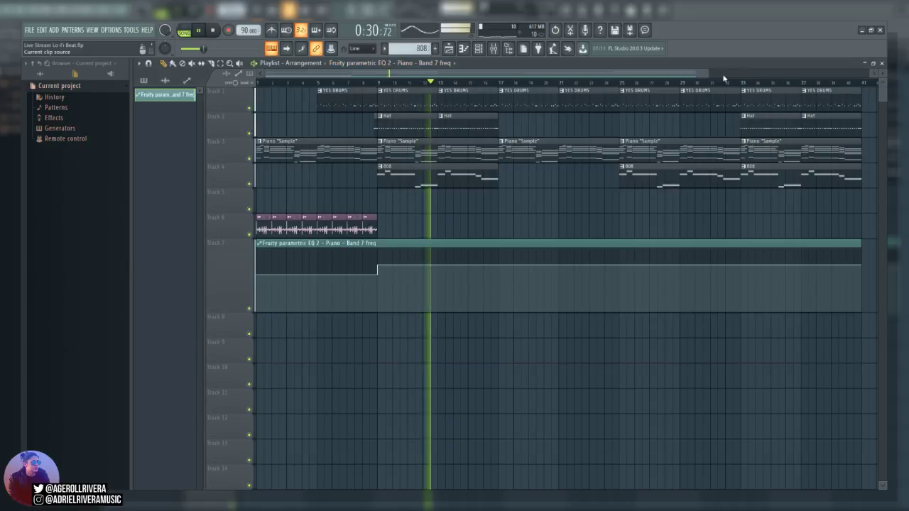
Lower the Hat mixer level to -5.3 dB during playback and return to the playlist
left_click_drag(708, 73, 824, 74)
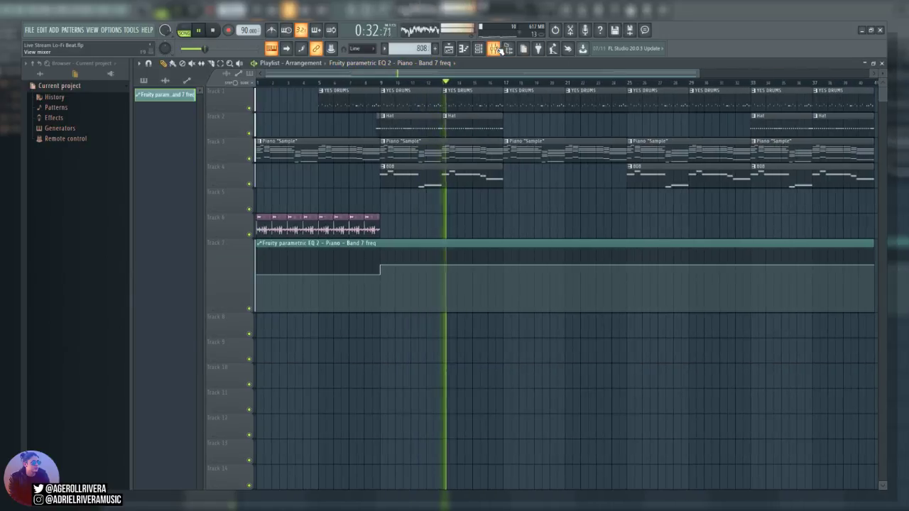
left_click(493, 48)
left_click(309, 149)
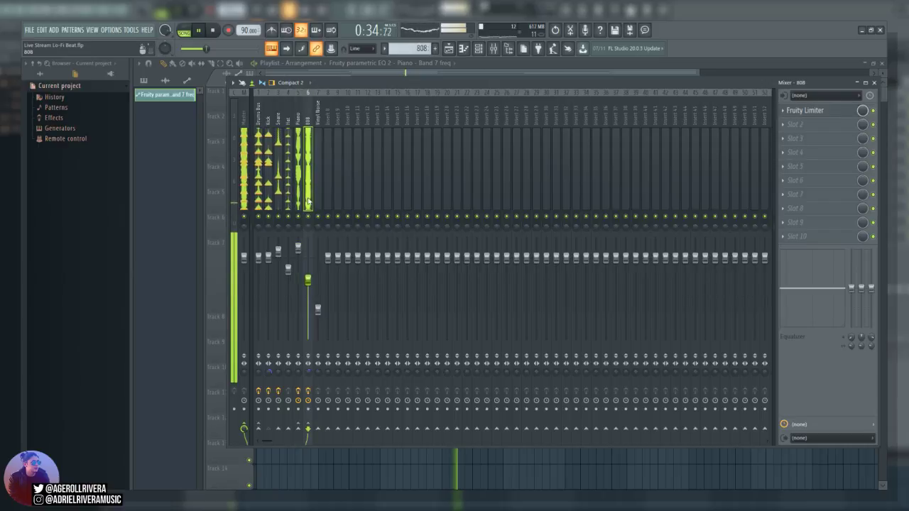
left_click(290, 148)
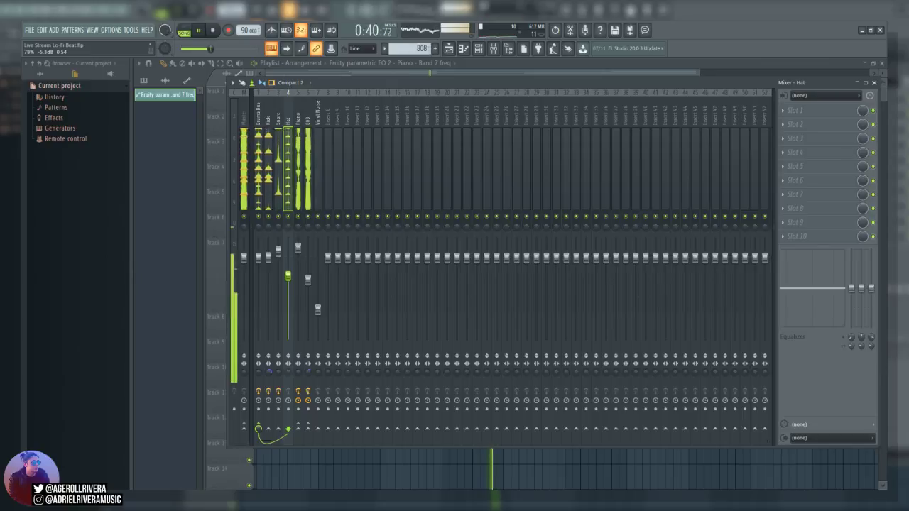
left_click(446, 67)
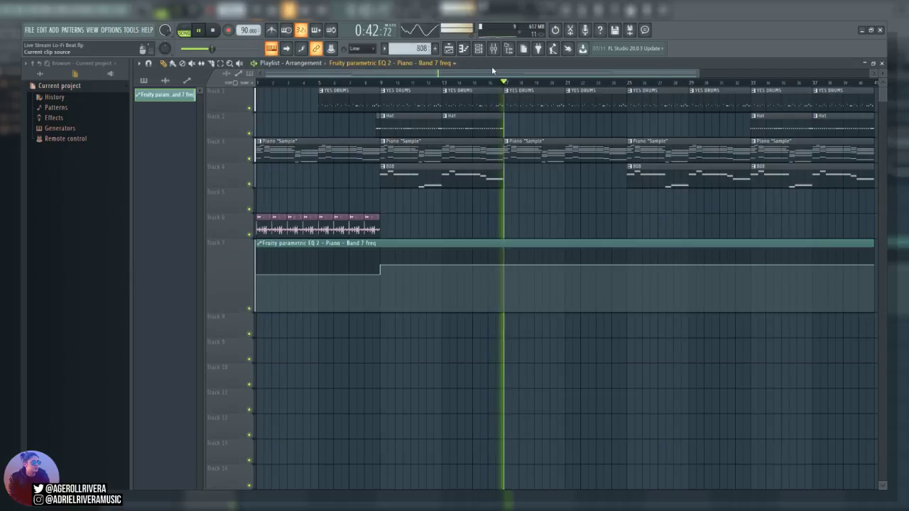
Listen through the stripped section and into the next 808 section, stopping playback and clearing the time selection over the final bars
left_click_drag(700, 71, 805, 91)
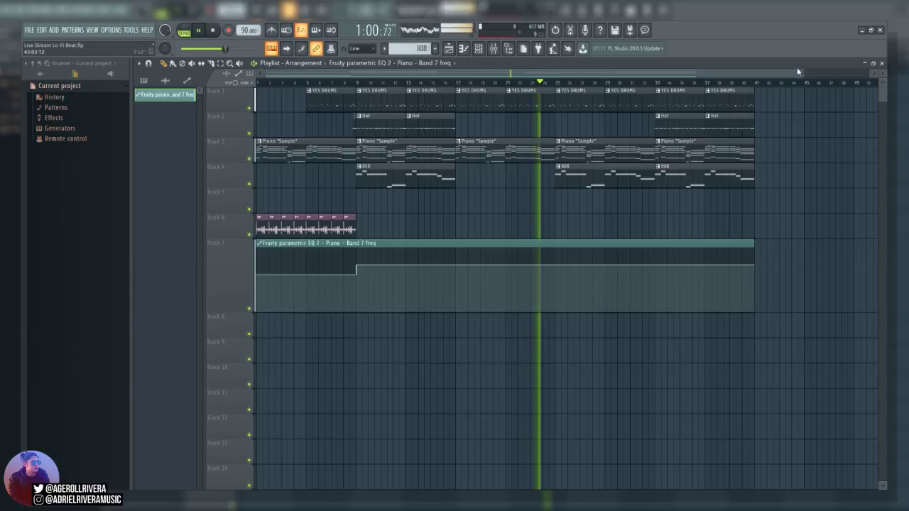
left_click_drag(803, 71, 874, 72)
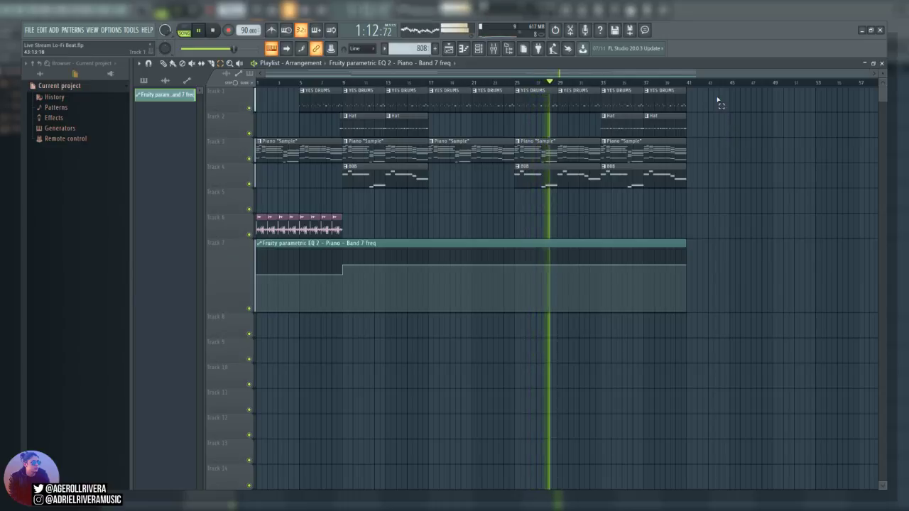
left_click_drag(719, 85, 646, 182)
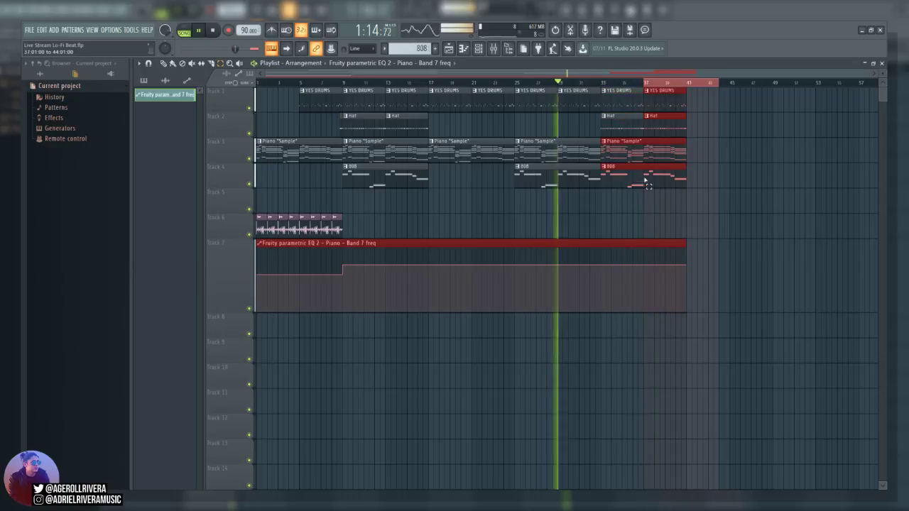
key("space")
left_click(686, 85, "ctrl")
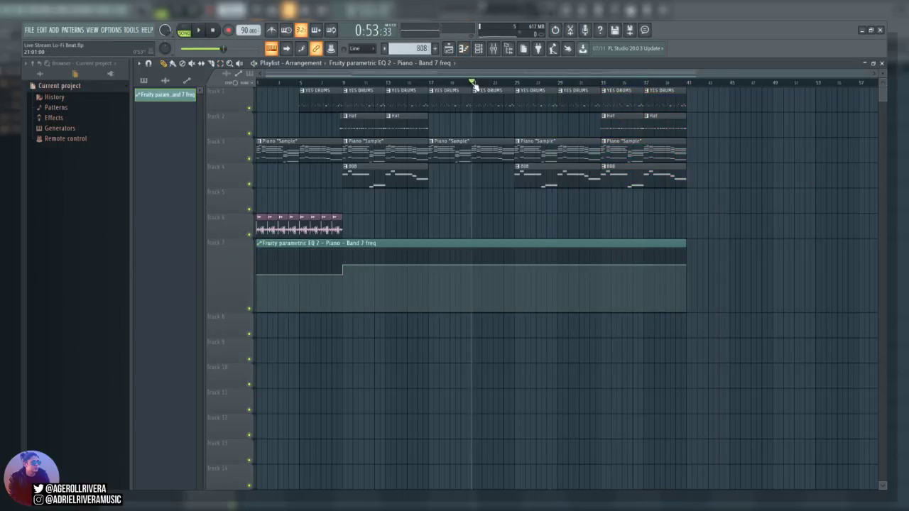
Audition the opening of the intro, and play the full section from bar 9
key("space")
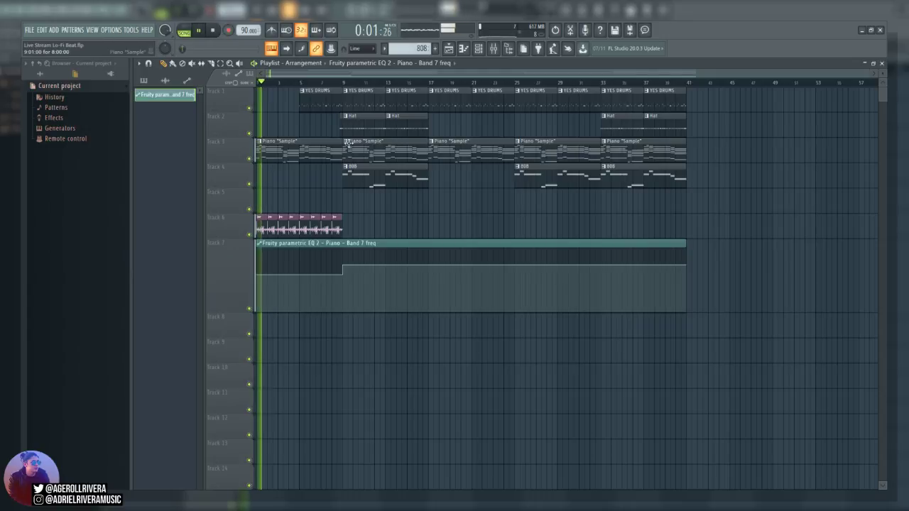
key("space")
left_click(345, 84)
key("space")
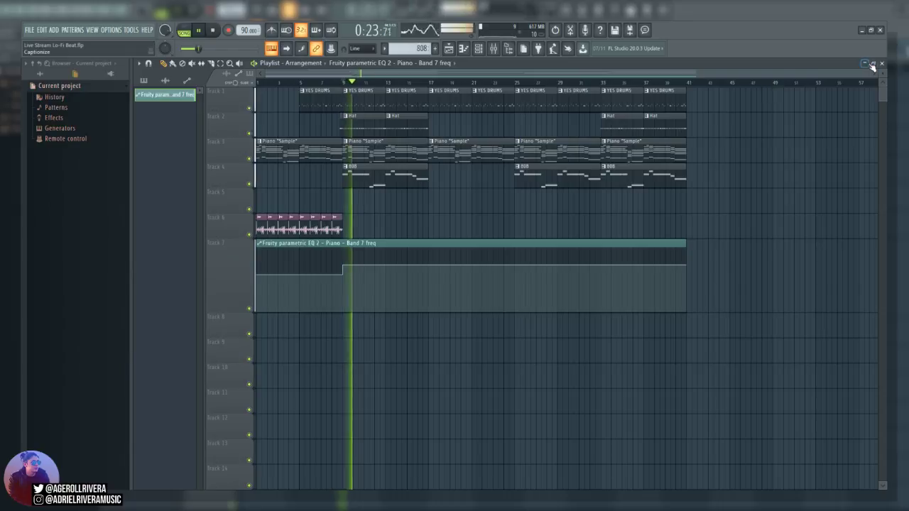
scroll(764, 88, "up", 3)
scroll(752, 96, "up", 3)
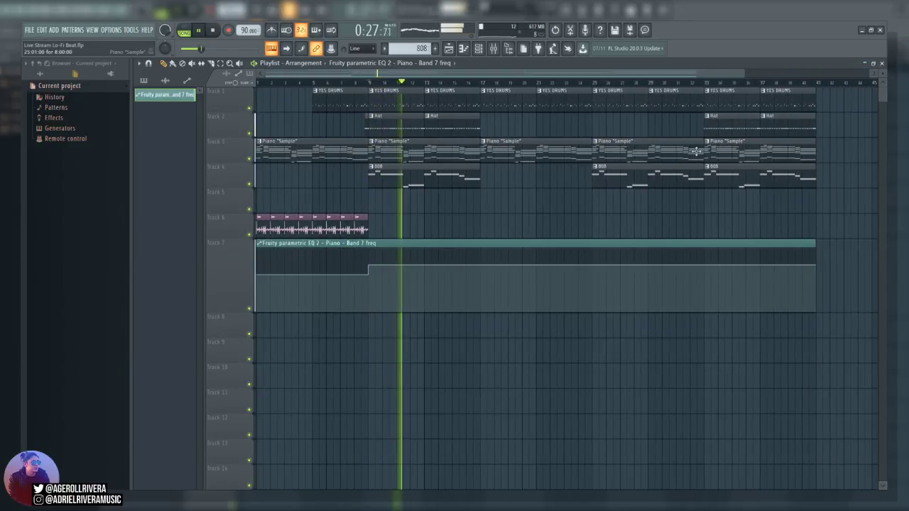
key("space")
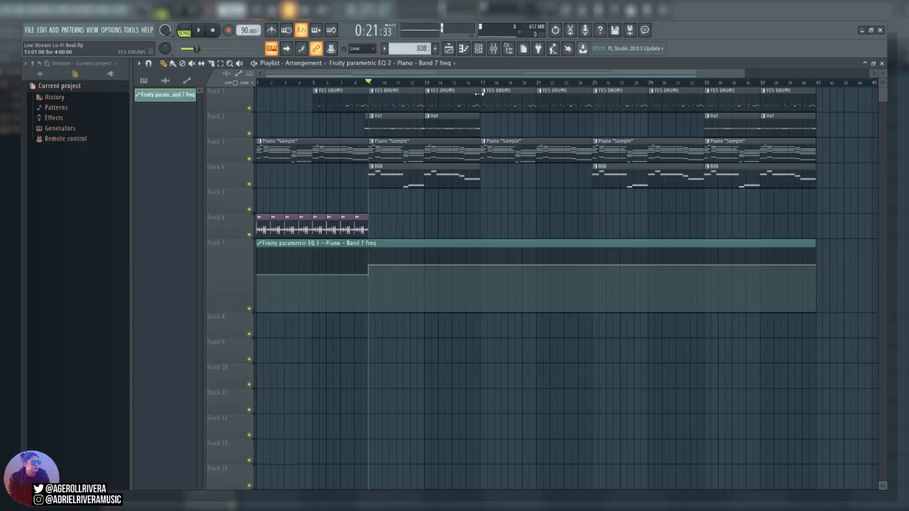
Replay the full section from around bar 9 several times to check the mix
key("space")
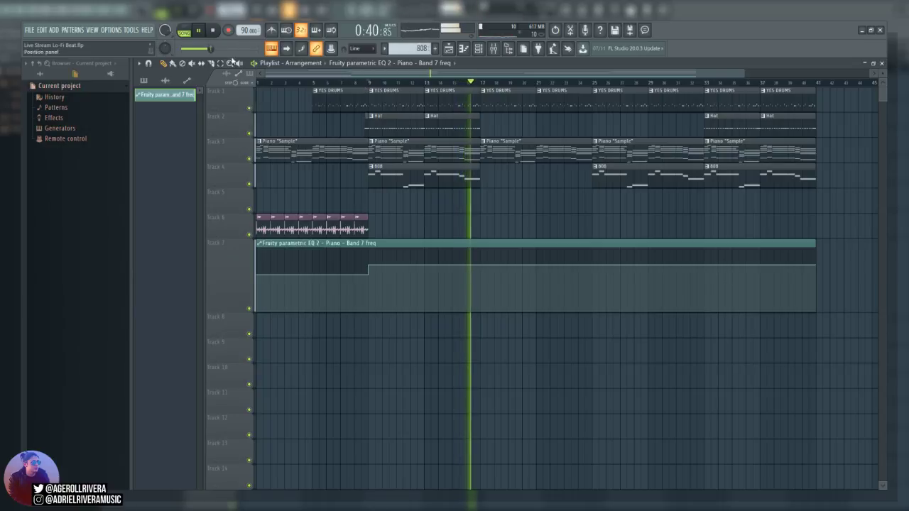
left_click(215, 31)
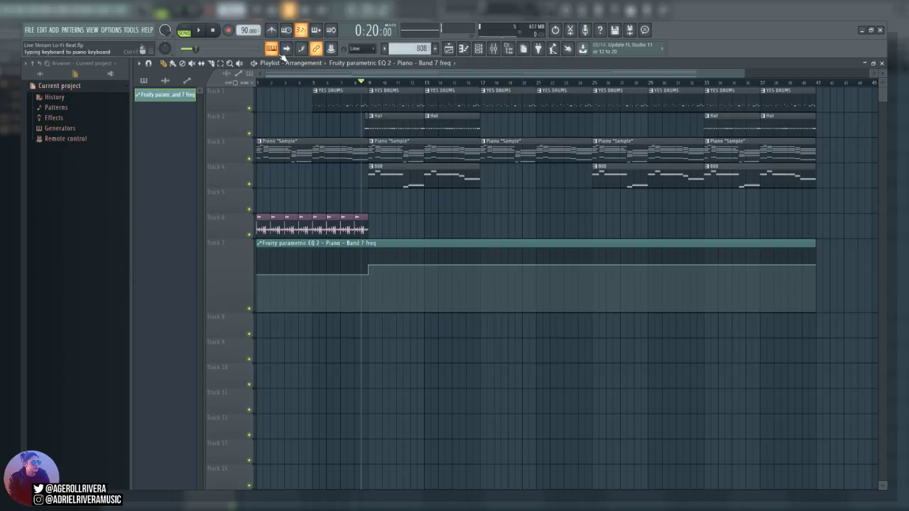
left_click(199, 31)
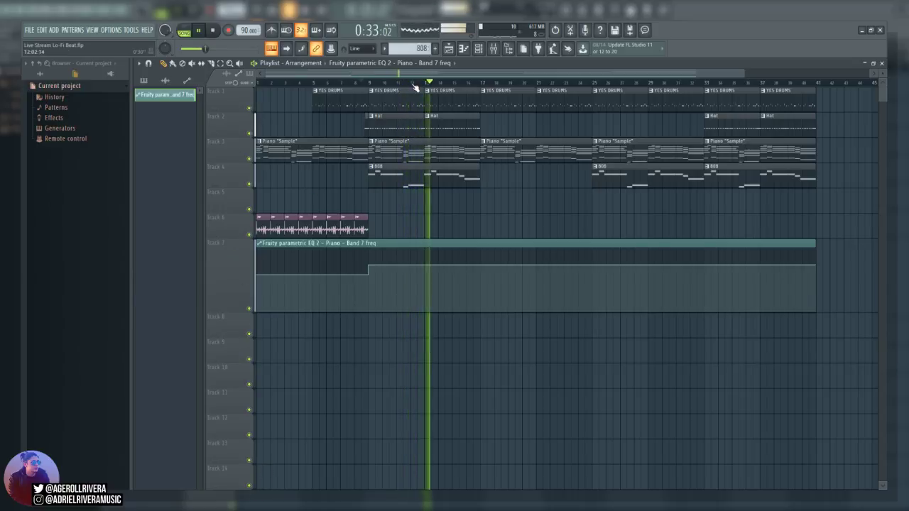
left_click_drag(743, 74, 696, 94)
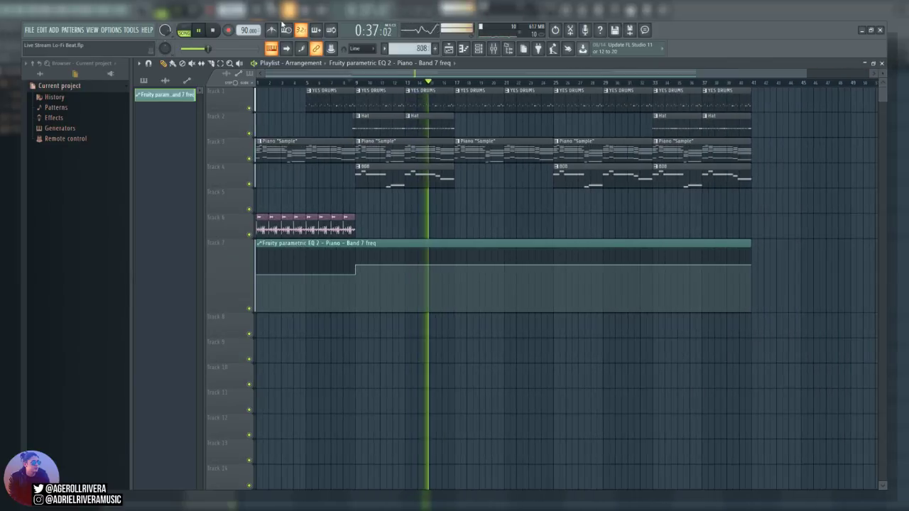
left_click(214, 29)
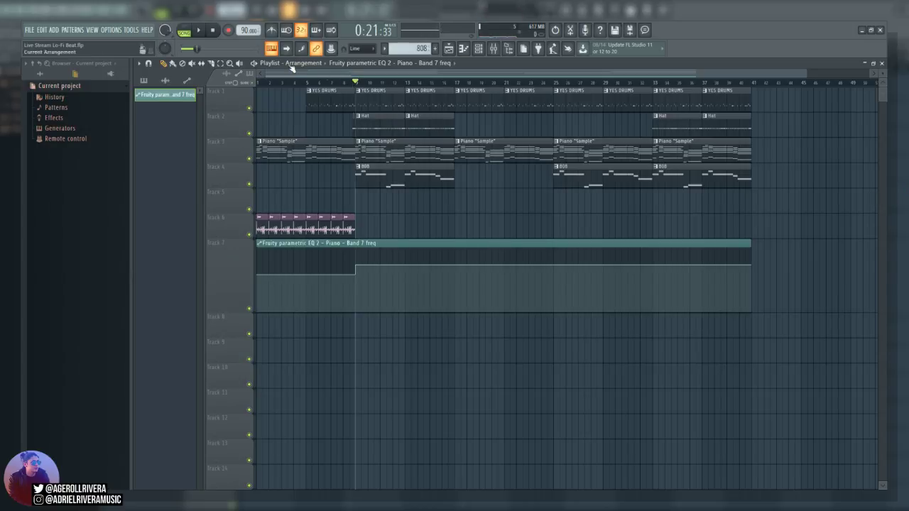
left_click(200, 31)
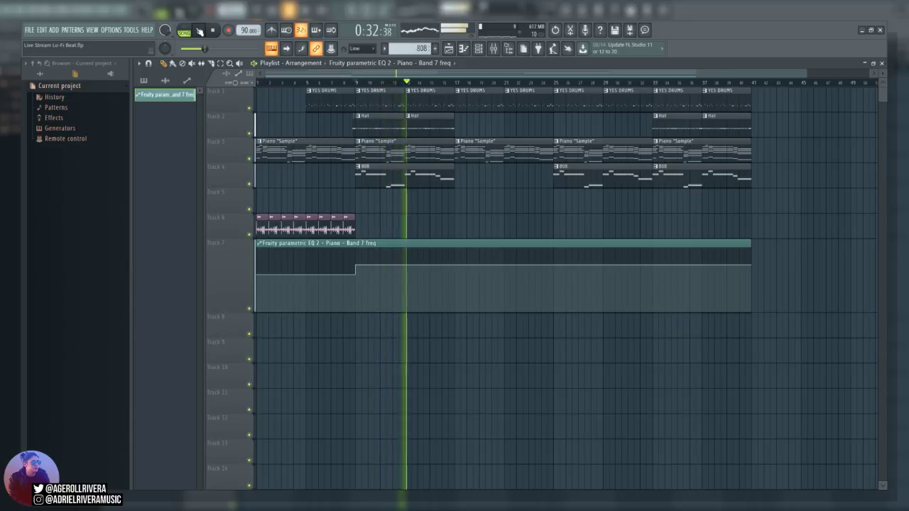
key("space")
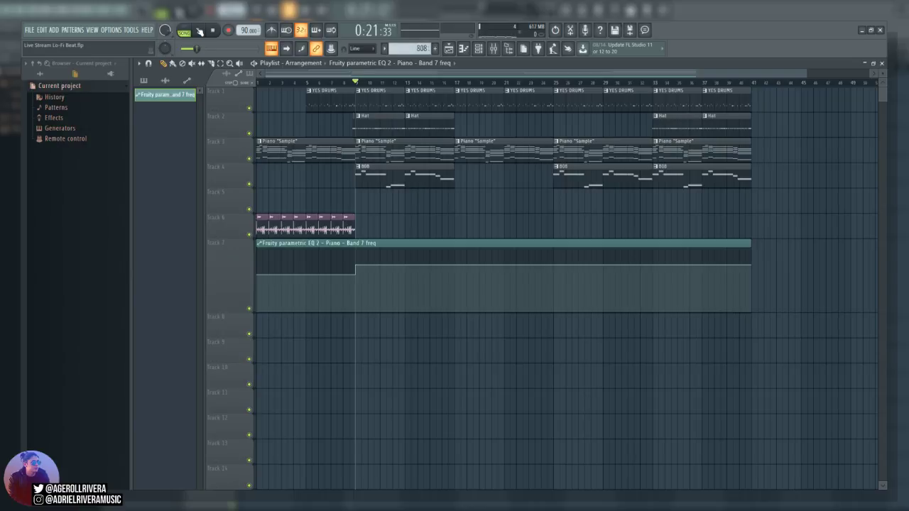
Play the arrangement from bar 9 through the later sections and return the playhead to the song start
left_click(200, 31)
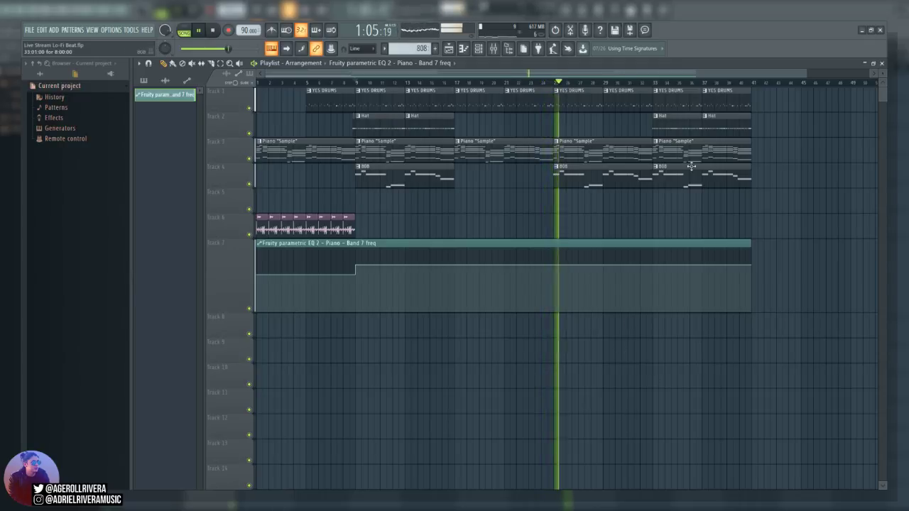
left_click_drag(806, 76, 806, 107)
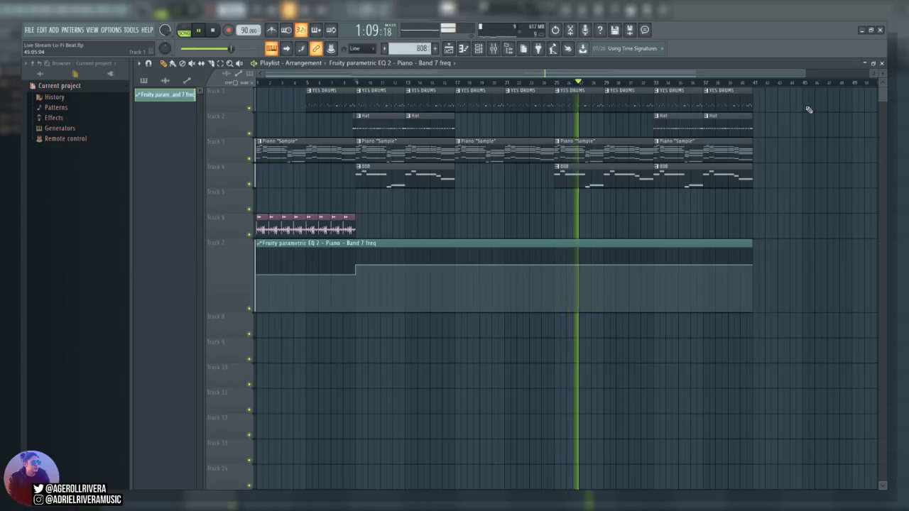
left_click(213, 30)
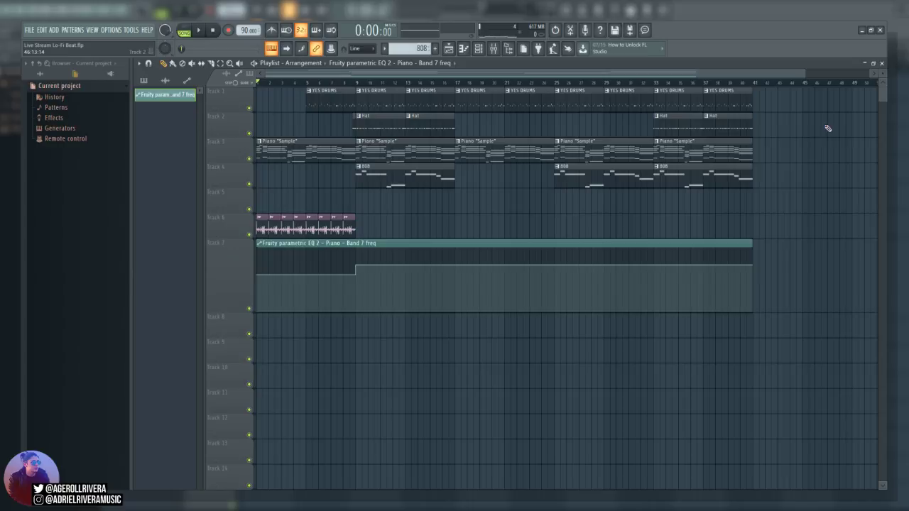
Reduce the EQ automation track to the same height as the other playlist tracks and save the project
mouse_move(416, 274)
left_click(310, 315)
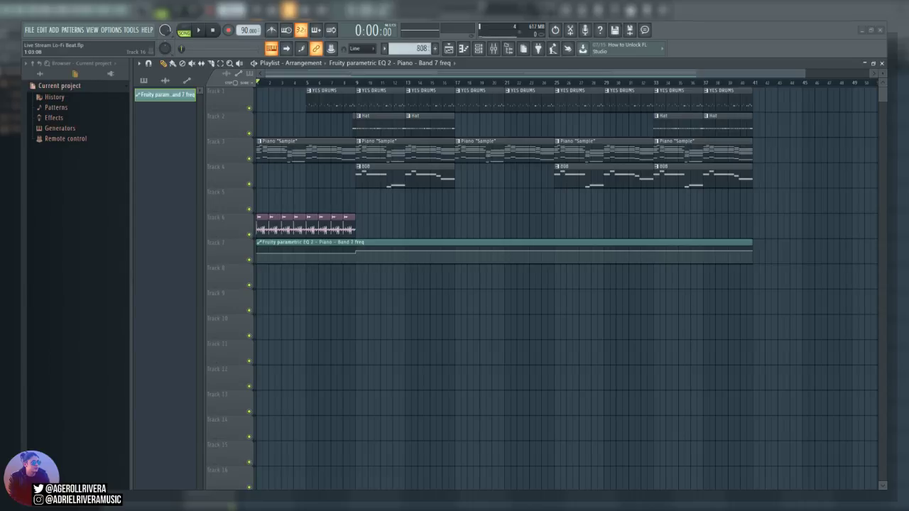
left_click_drag(805, 72, 785, 158)
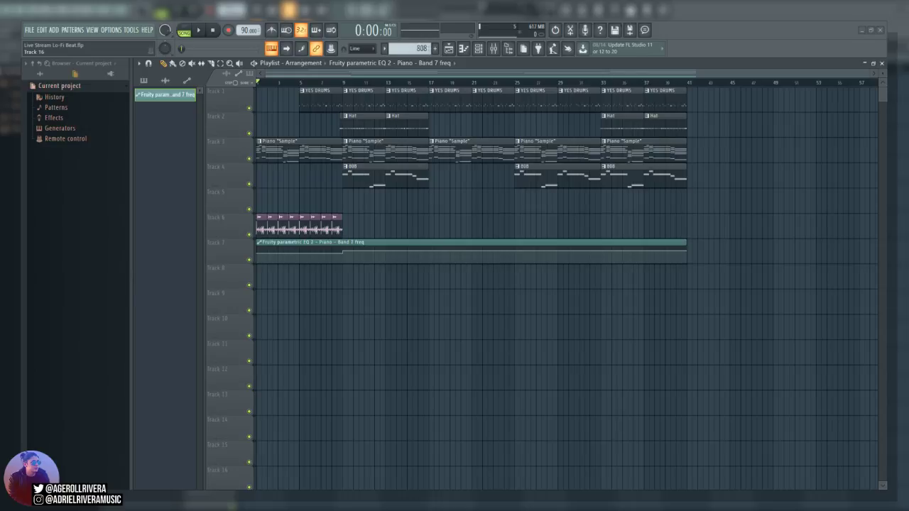
key("ctrl+s")
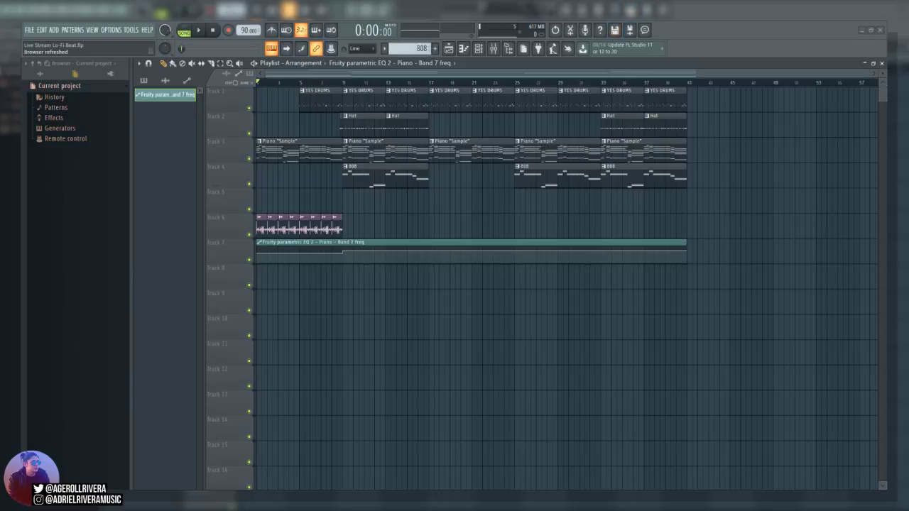